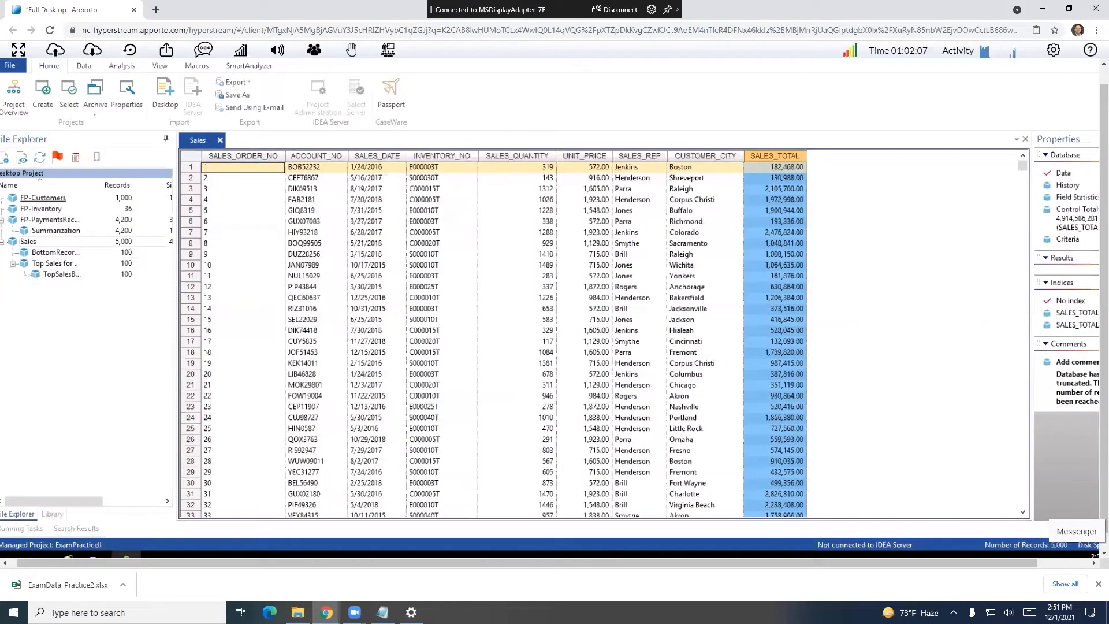
pyautogui.hotkey('shift', 'F10')
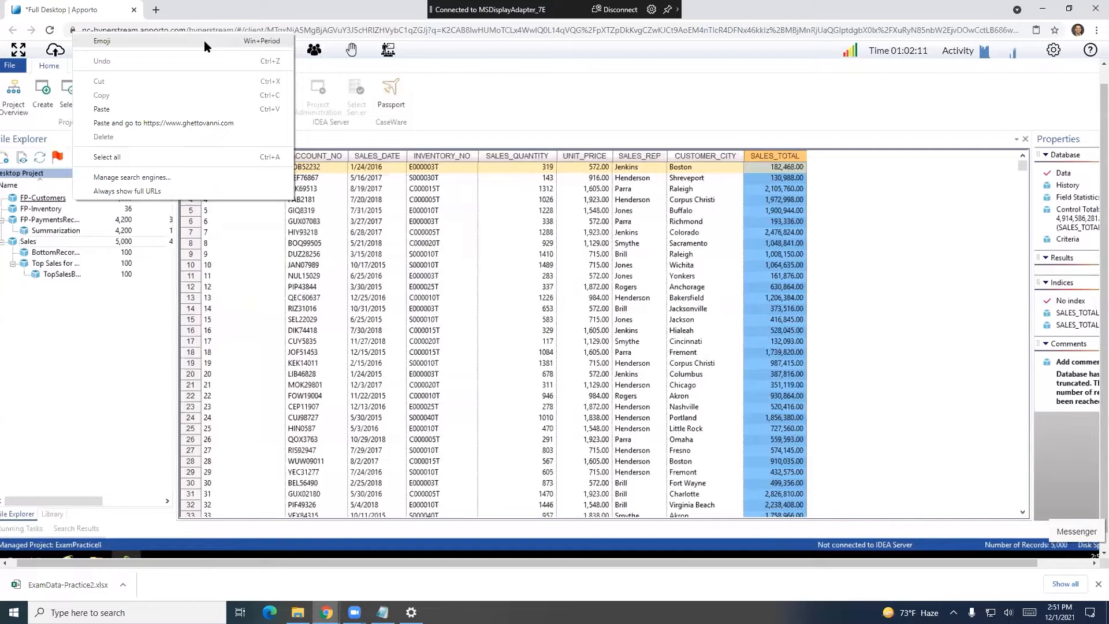
pyautogui.press('Escape')
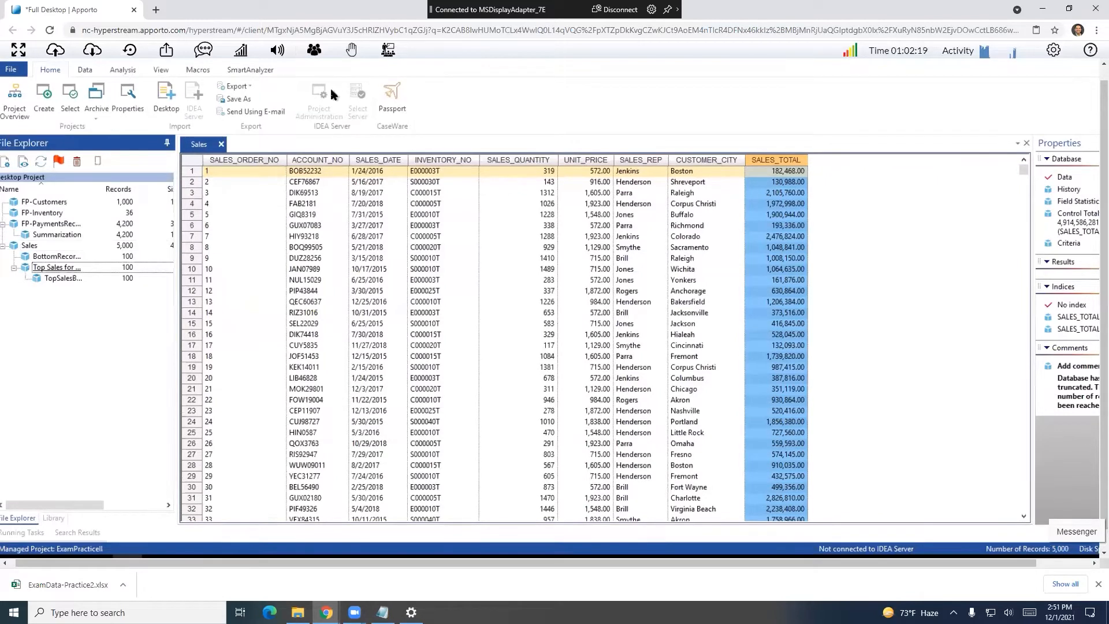
# - Open calendar.google.com in a new browser tab to check today's schedule, and close the tab
pyautogui.click(155, 9)
pyautogui.write('cal')
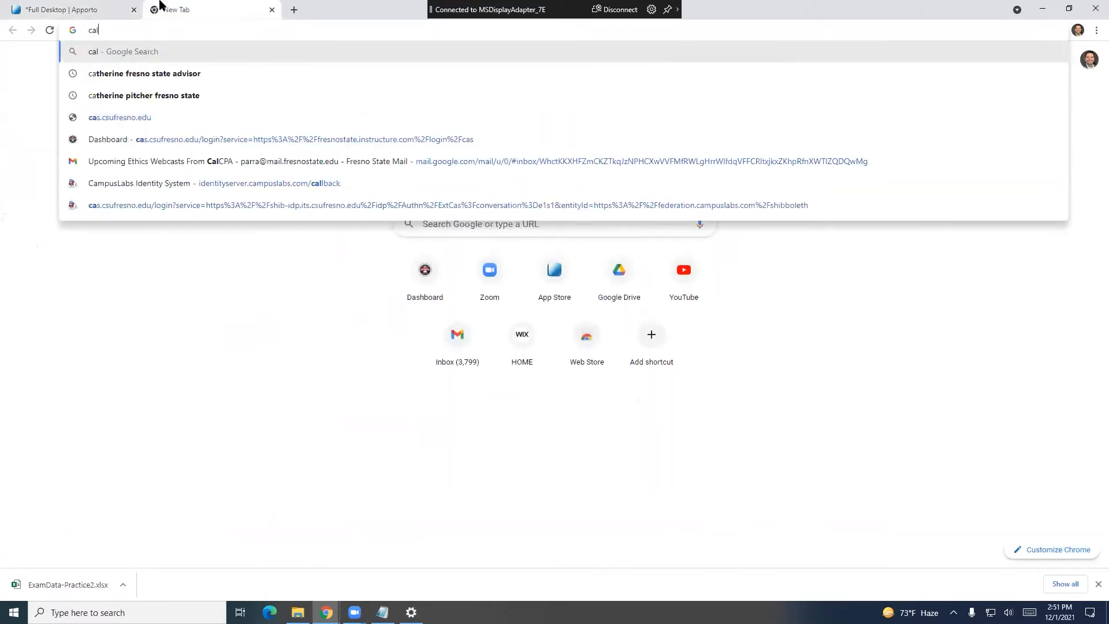
pyautogui.write('endar.google.com')
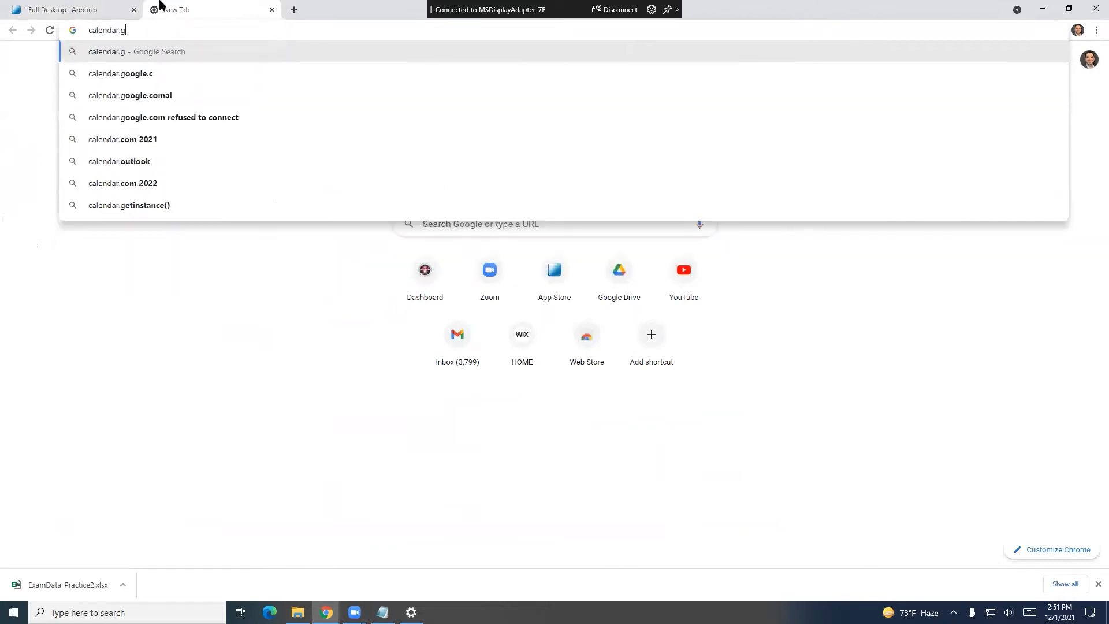
pyautogui.press('Return')
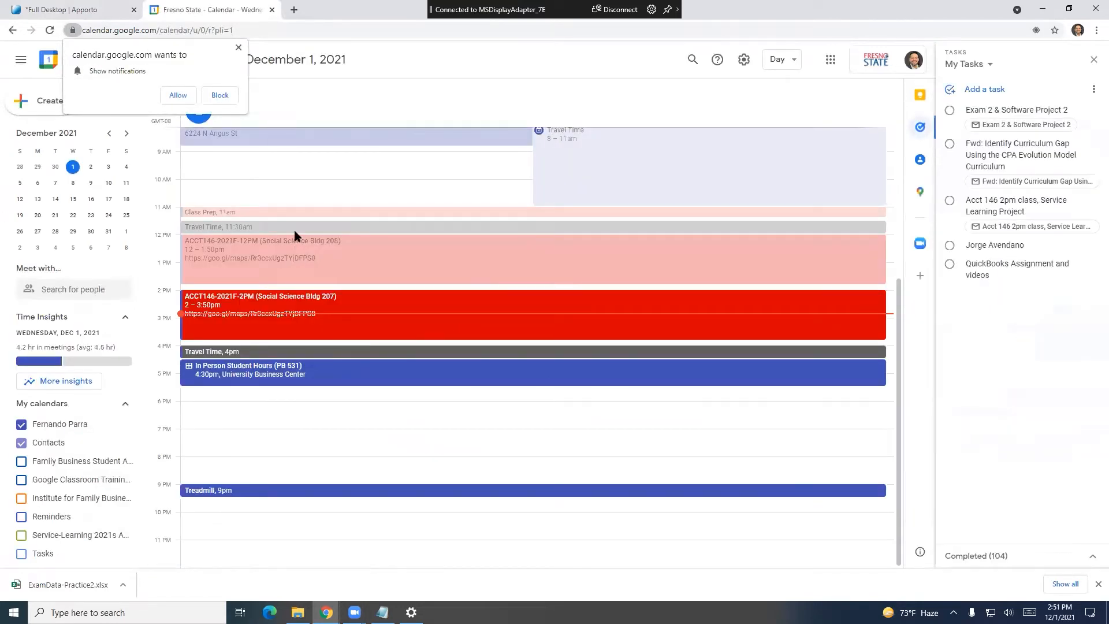
pyautogui.click(271, 10)
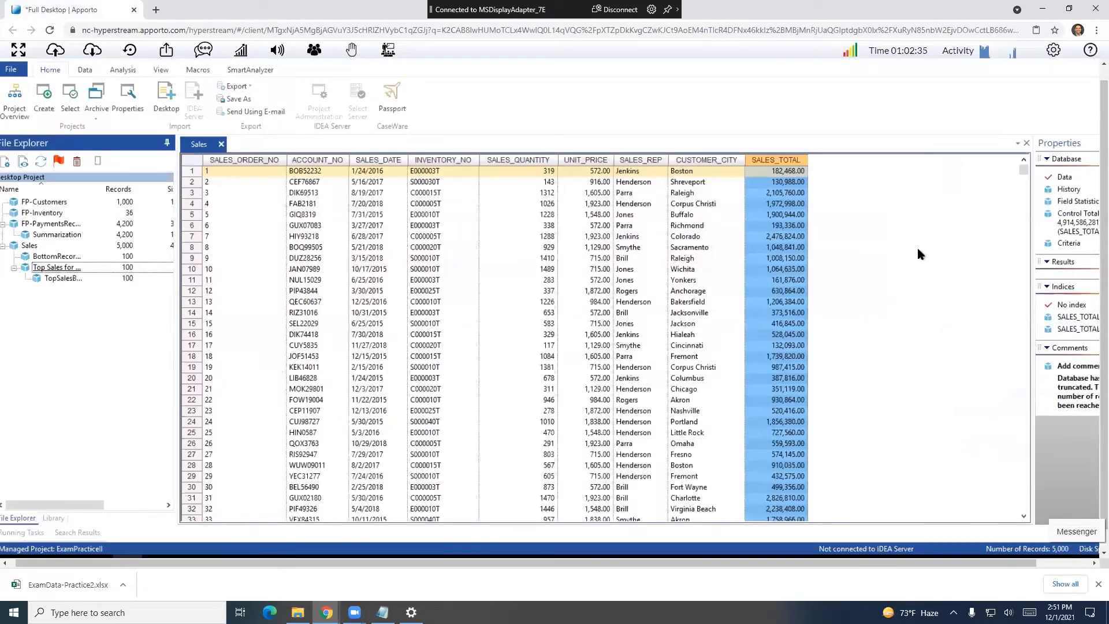
# - Switch to the IDEA EXAM Prep assignment page in the browser and read the first question's extraction requirements
pyautogui.click(84, 70)
pyautogui.hotkey('alt', 'Tab')
pyautogui.press('Tab')
pyautogui.press('Tab')
pyautogui.press('Tab')
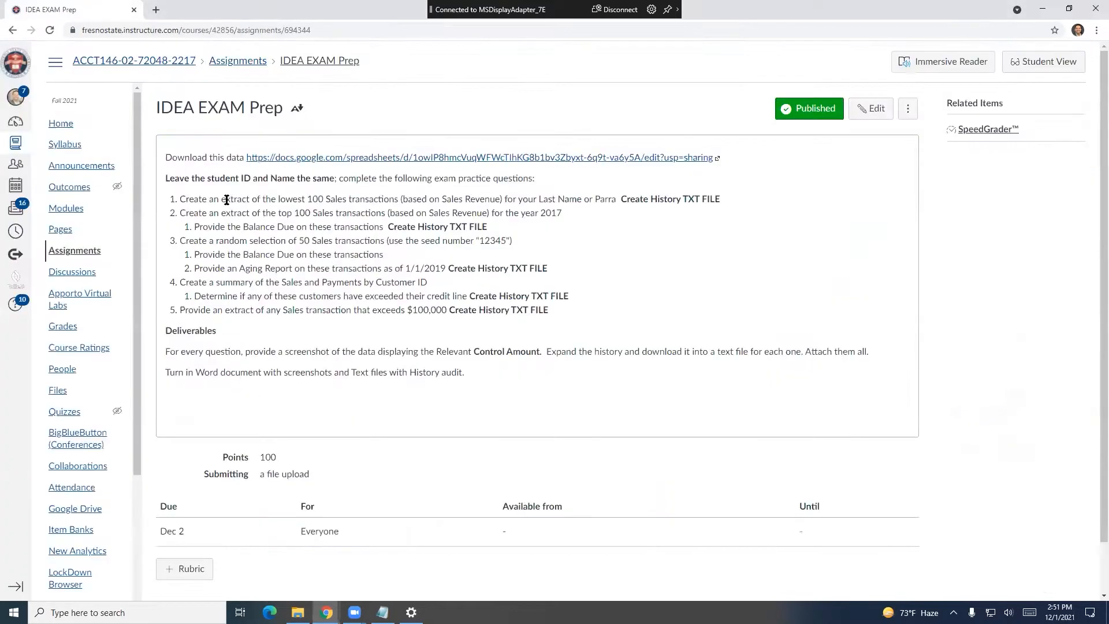
pyautogui.moveTo(227, 199); pyautogui.dragTo(566, 203)
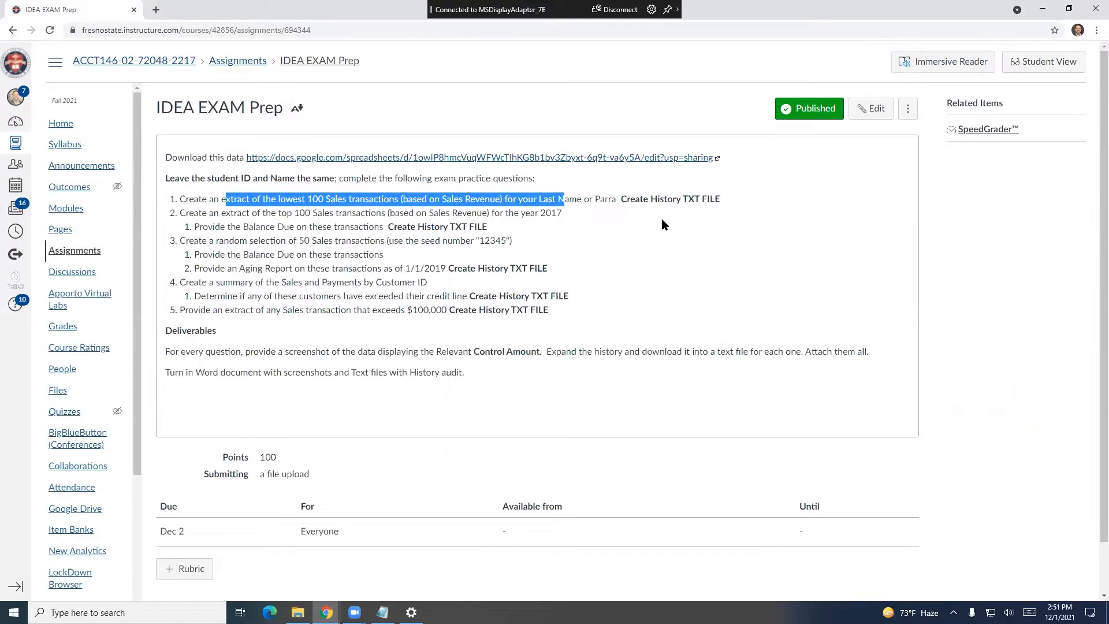
# - Switch back to IDEA and start a Top Records Extraction on the Sales database for 100 records of type Bottom records
pyautogui.hotkey('alt', 'Tab')
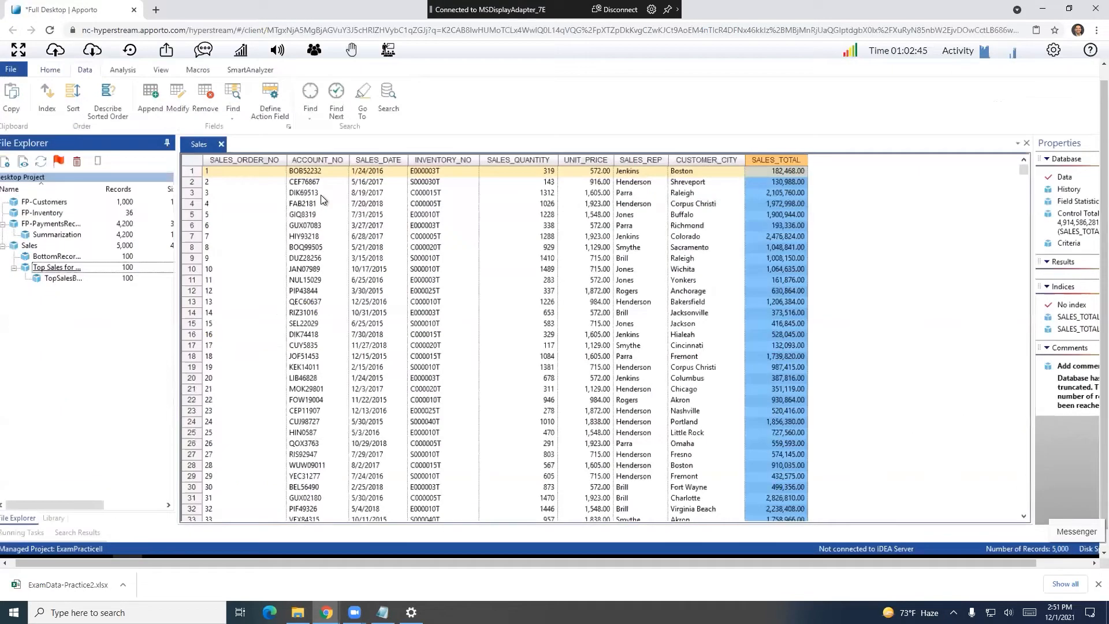
pyautogui.click(520, 116)
pyautogui.click(138, 68)
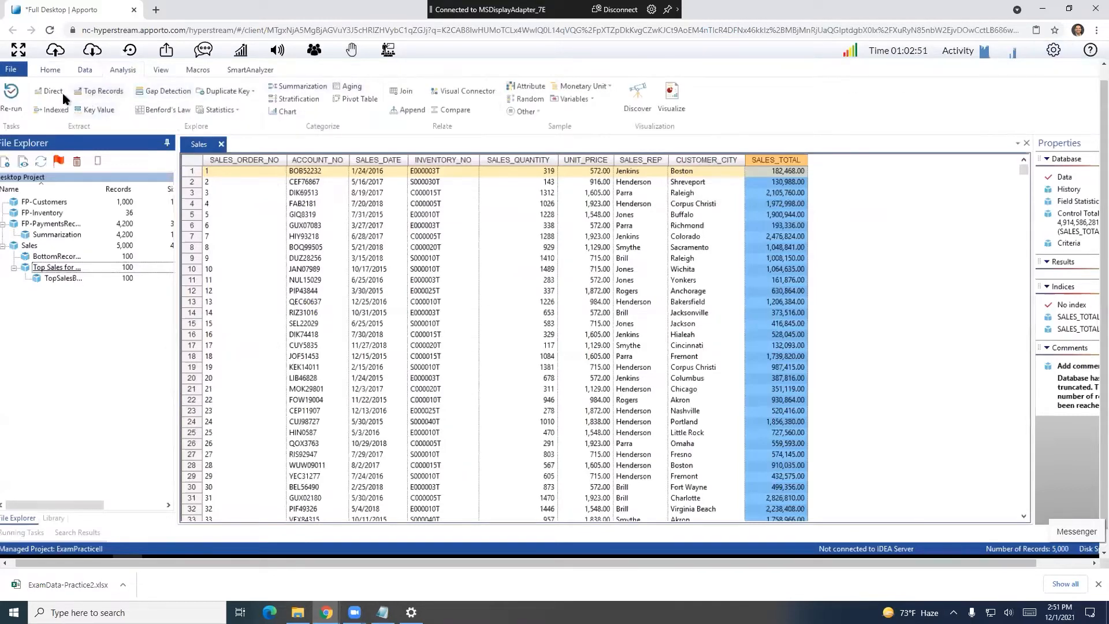
pyautogui.click(98, 91)
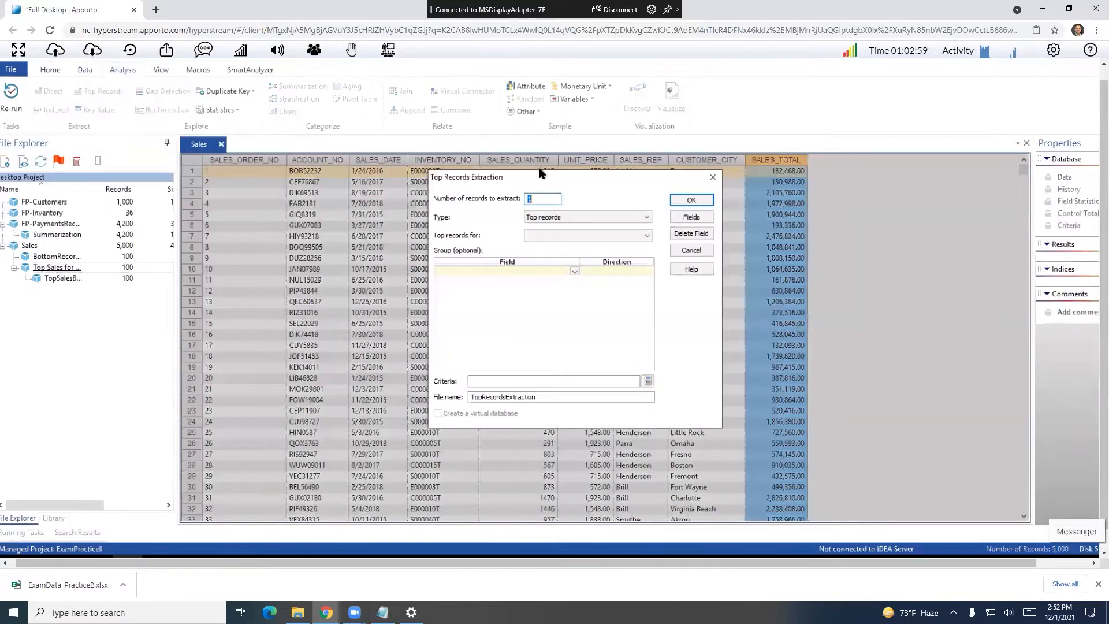
pyautogui.write('100')
pyautogui.press('Tab')
pyautogui.press('Down')
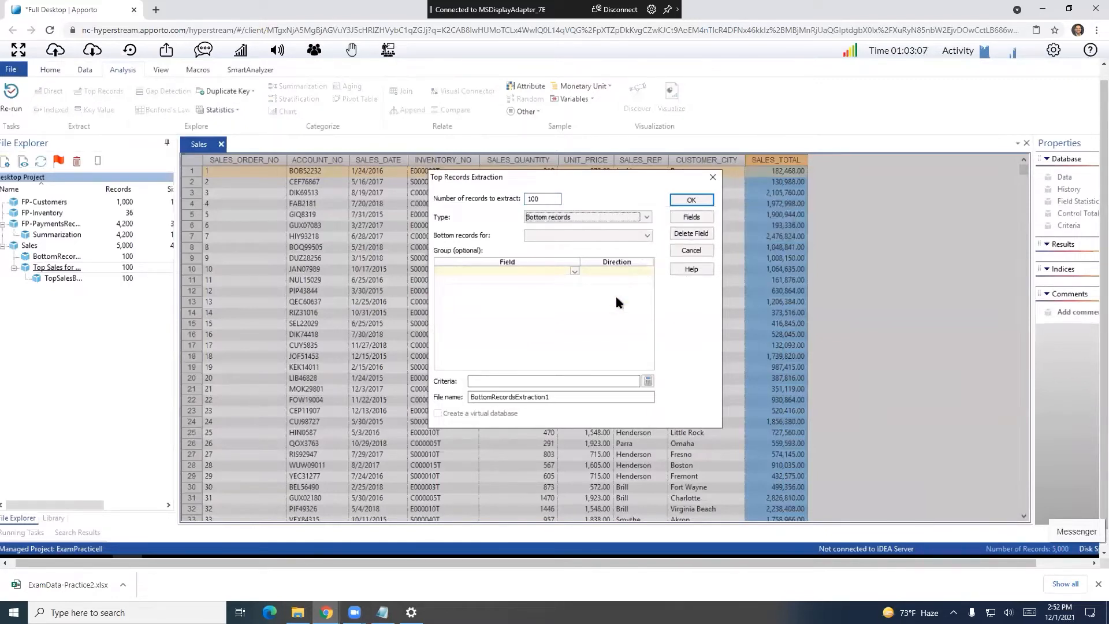
# - Replace the extraction's default output file name with "Bottom"
pyautogui.click(589, 381)
pyautogui.click(592, 398)
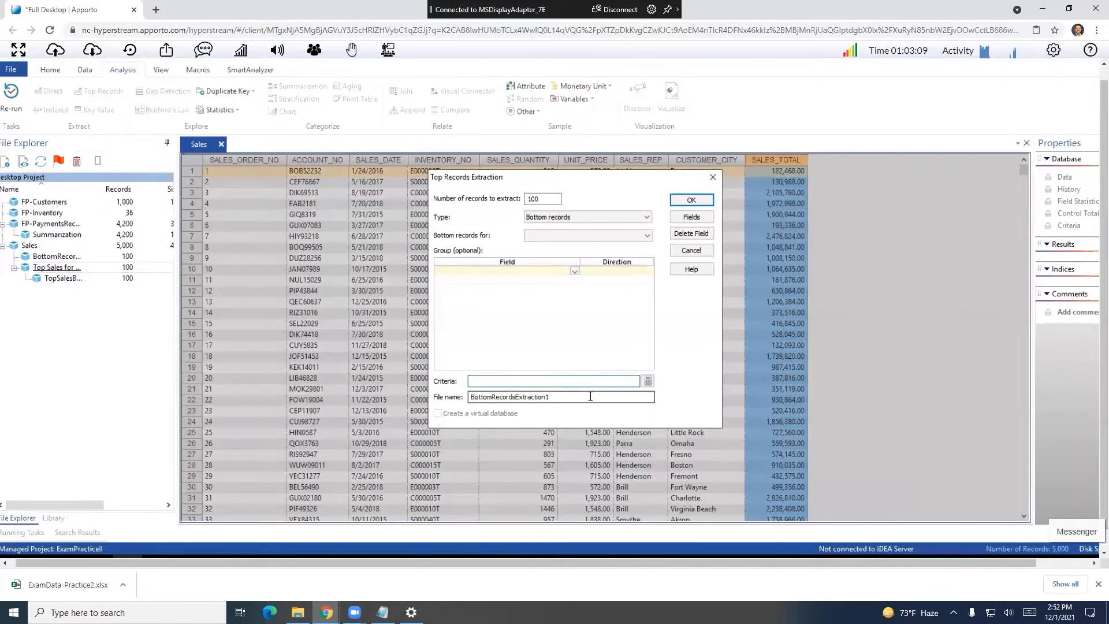
pyautogui.doubleClick(593, 398)
pyautogui.write('Bo')
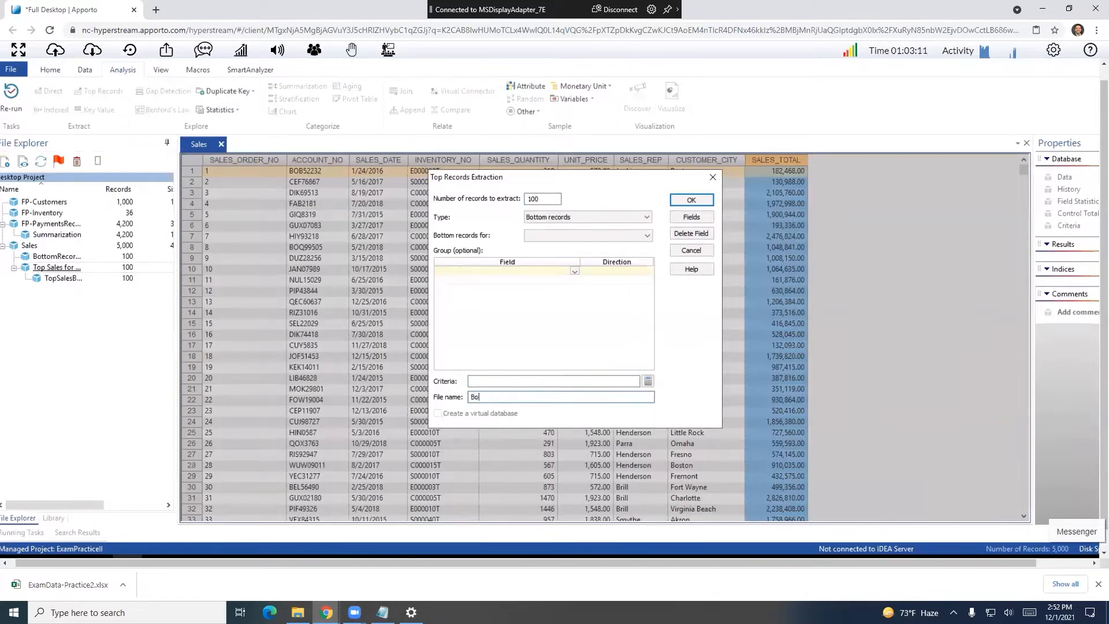
pyautogui.write('ttom')
# - Build a criteria equation matching SALES_REP with == to the last name given in the assignment, and validate its syntax
pyautogui.click(648, 381)
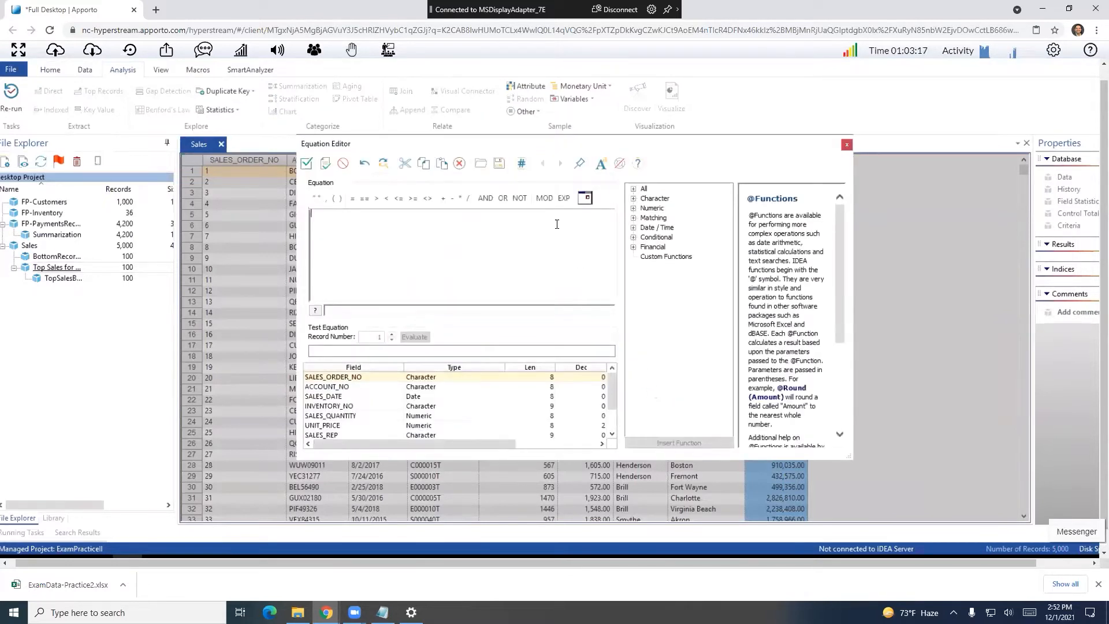
pyautogui.write('sale')
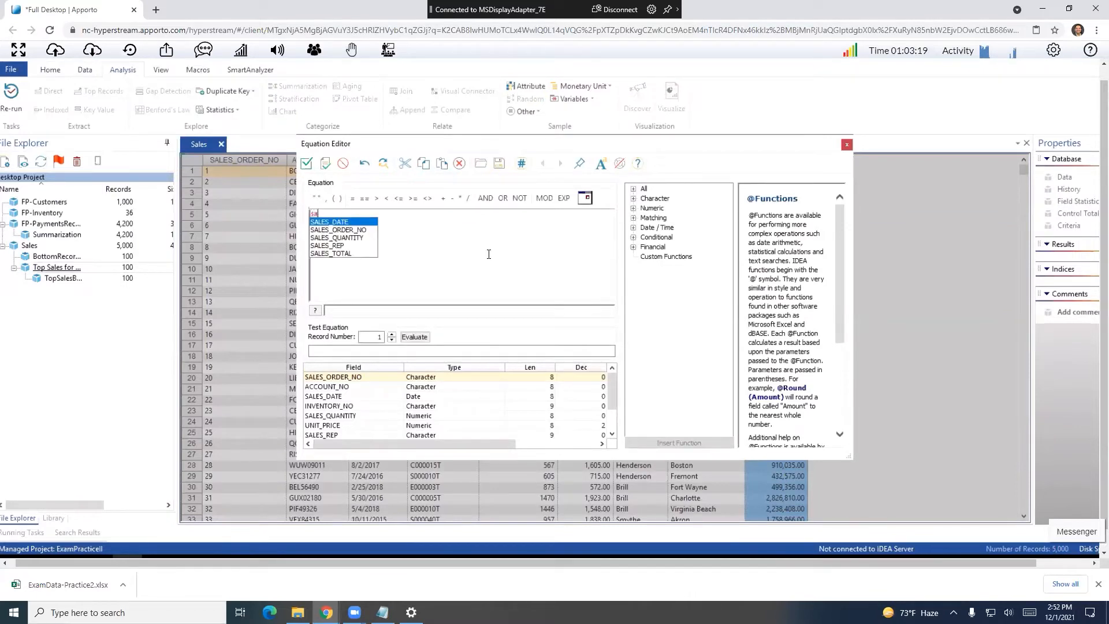
pyautogui.press('Down')
pyautogui.press('Down')
pyautogui.press('Down')
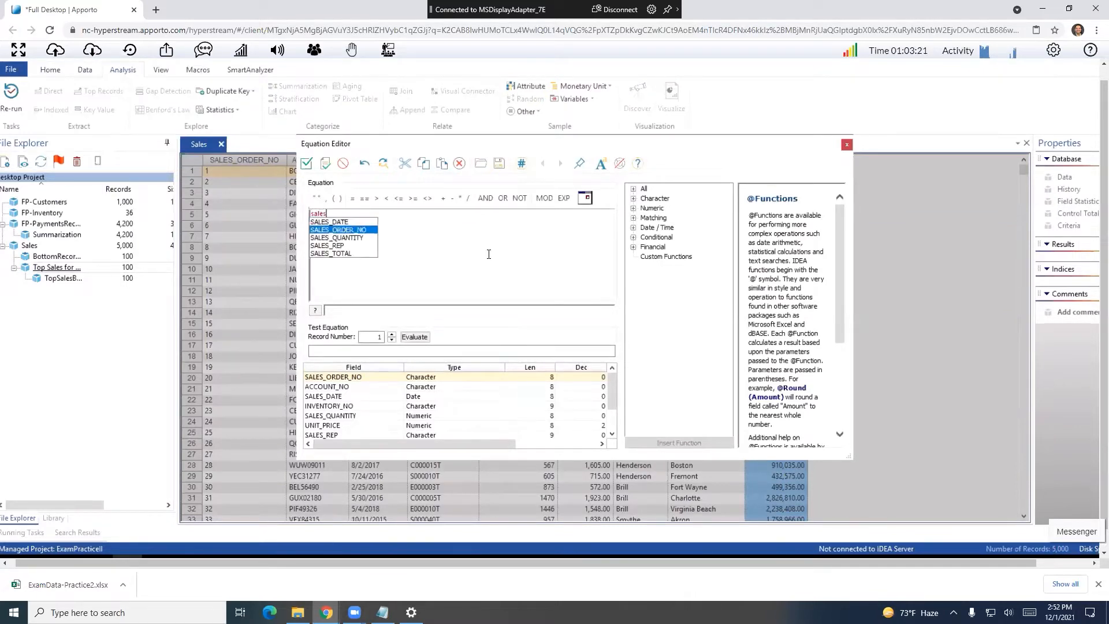
pyautogui.press('Return')
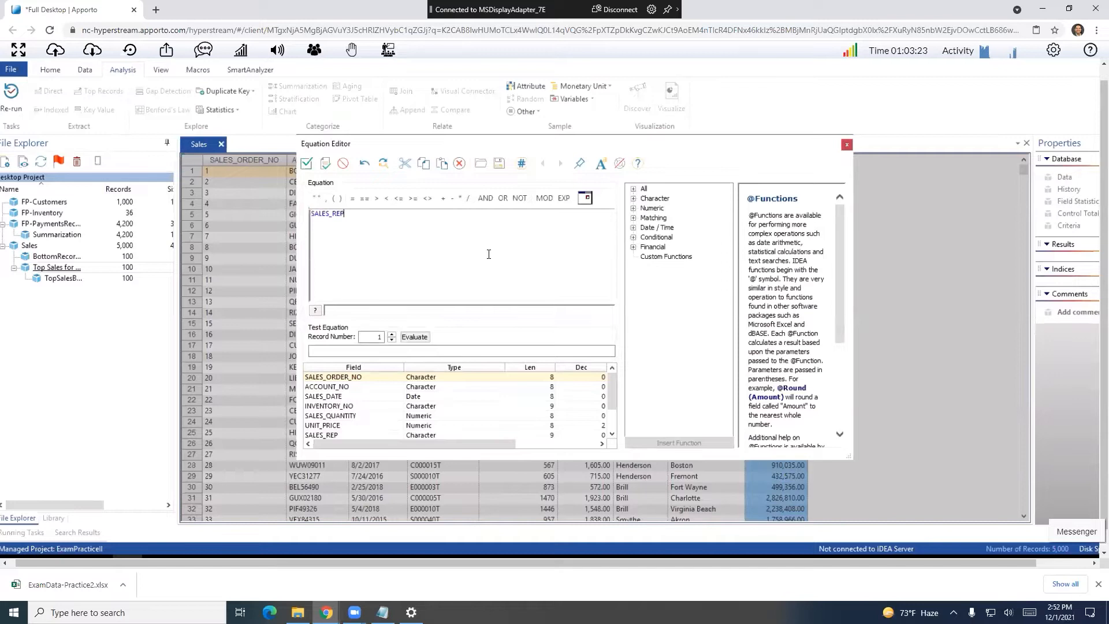
pyautogui.click(366, 197)
pyautogui.click(317, 199)
pyautogui.write('Parra')
pyautogui.click(320, 165)
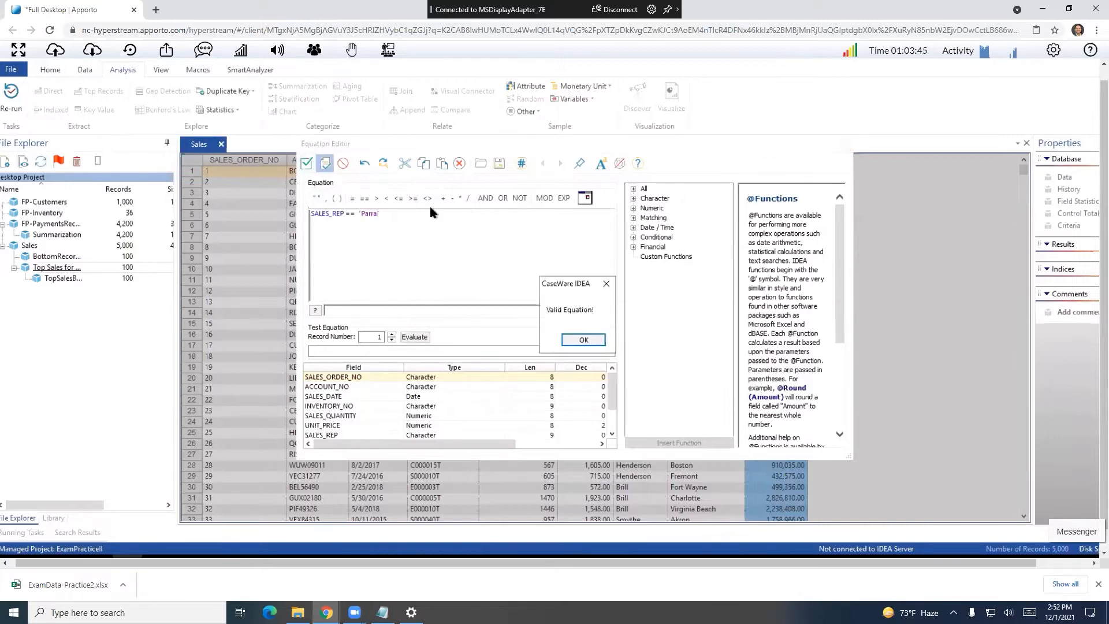
pyautogui.click(589, 339)
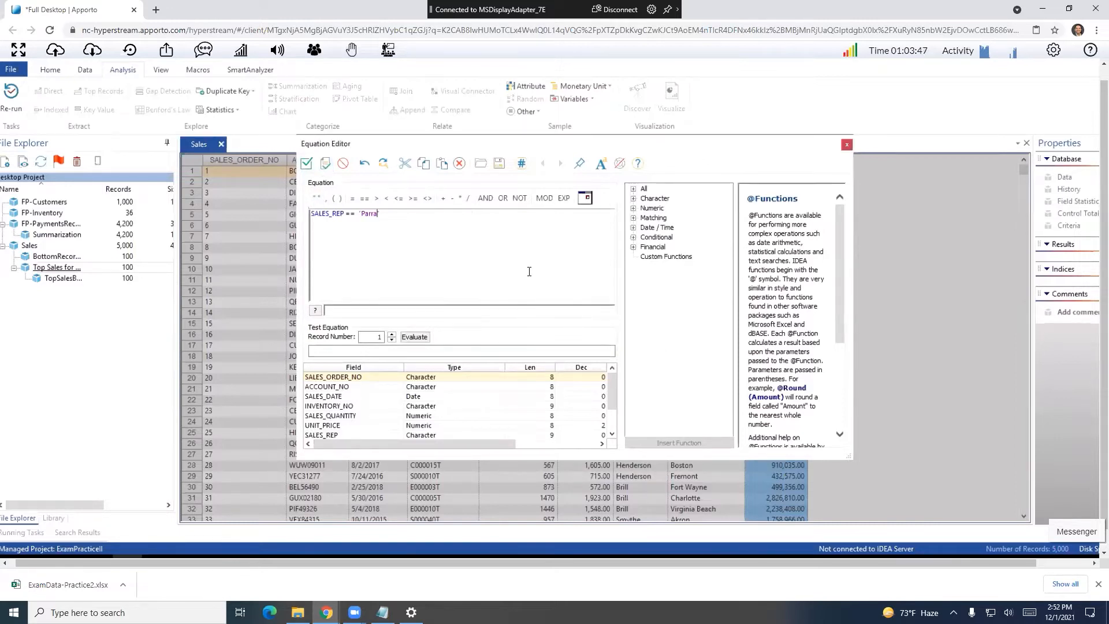
# - Magnify the Equation Editor on screen to examine the SALES_REP equation and the quotation marks around the name
pyautogui.press('super+plus')
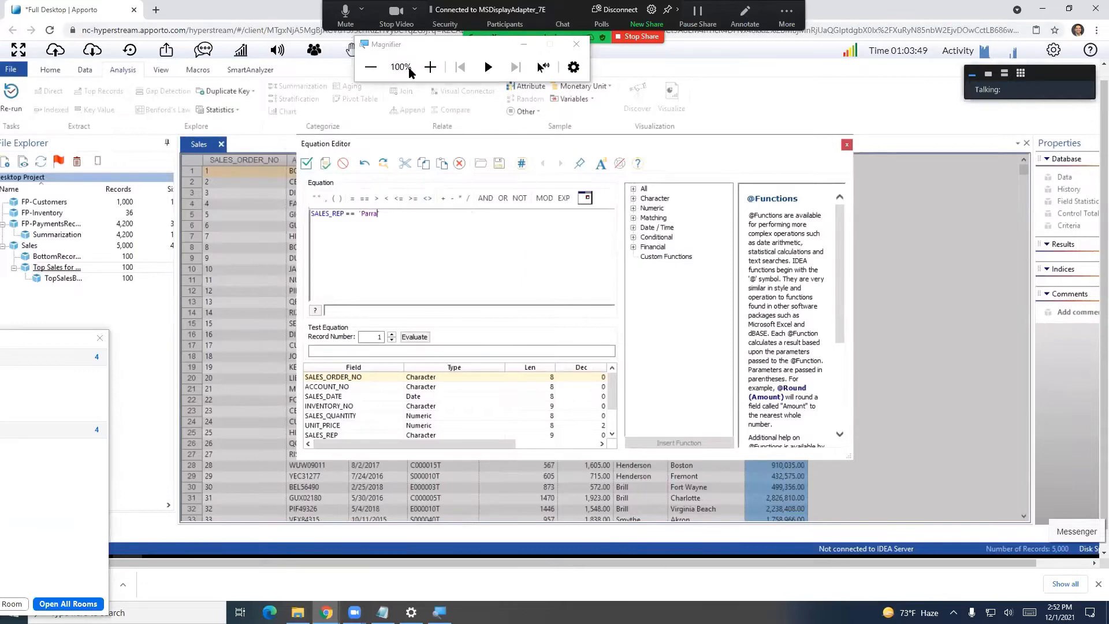
pyautogui.click(430, 67)
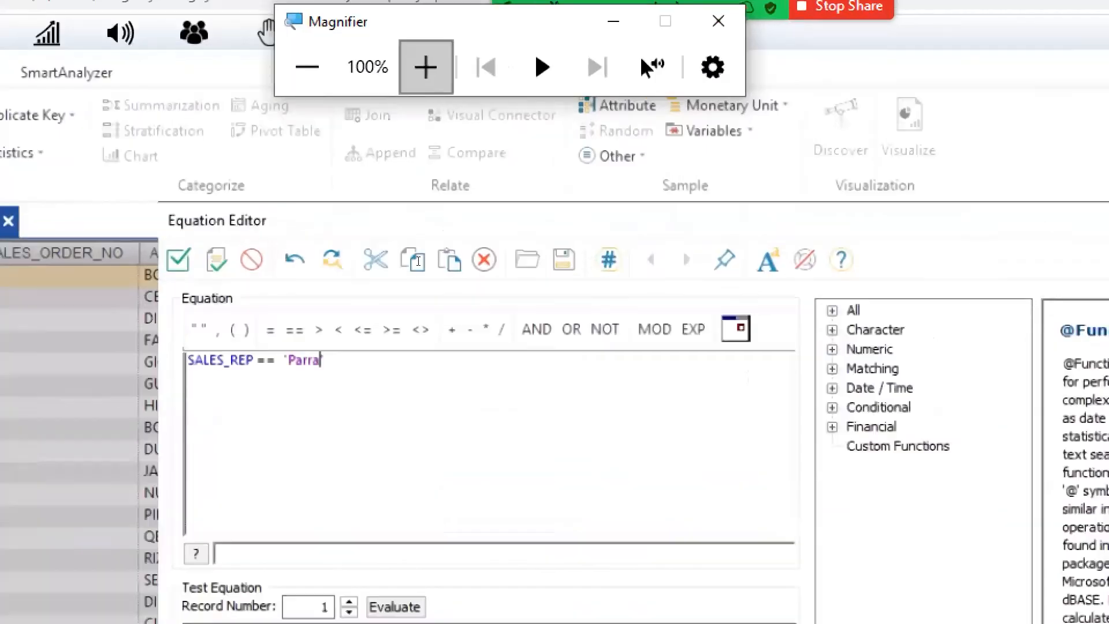
pyautogui.click(418, 216)
pyautogui.write("'")
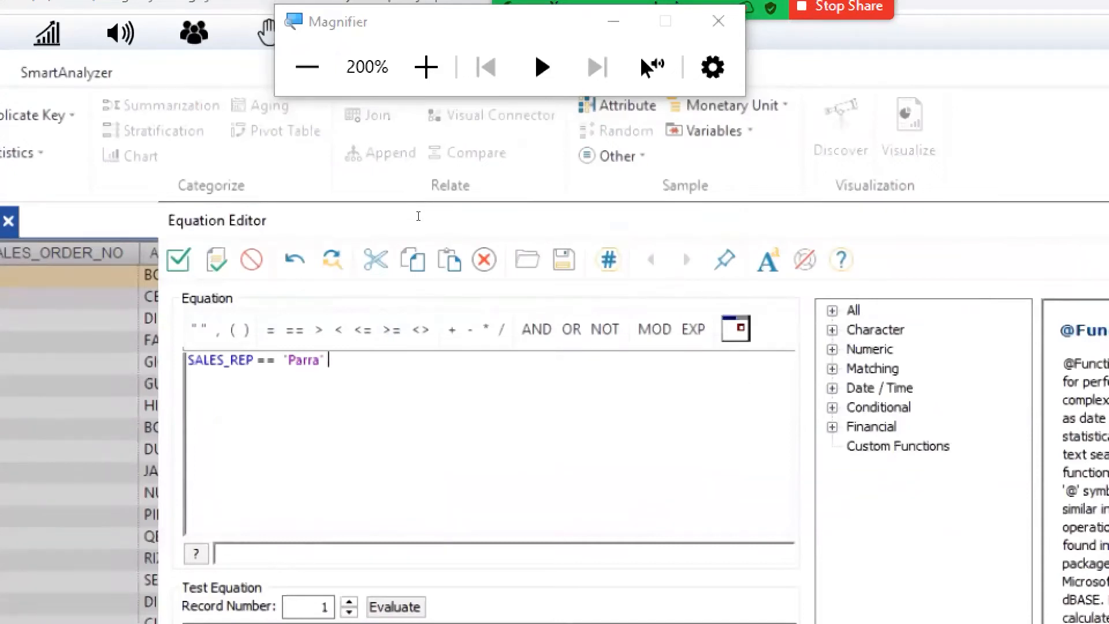
pyautogui.press('super+plus')
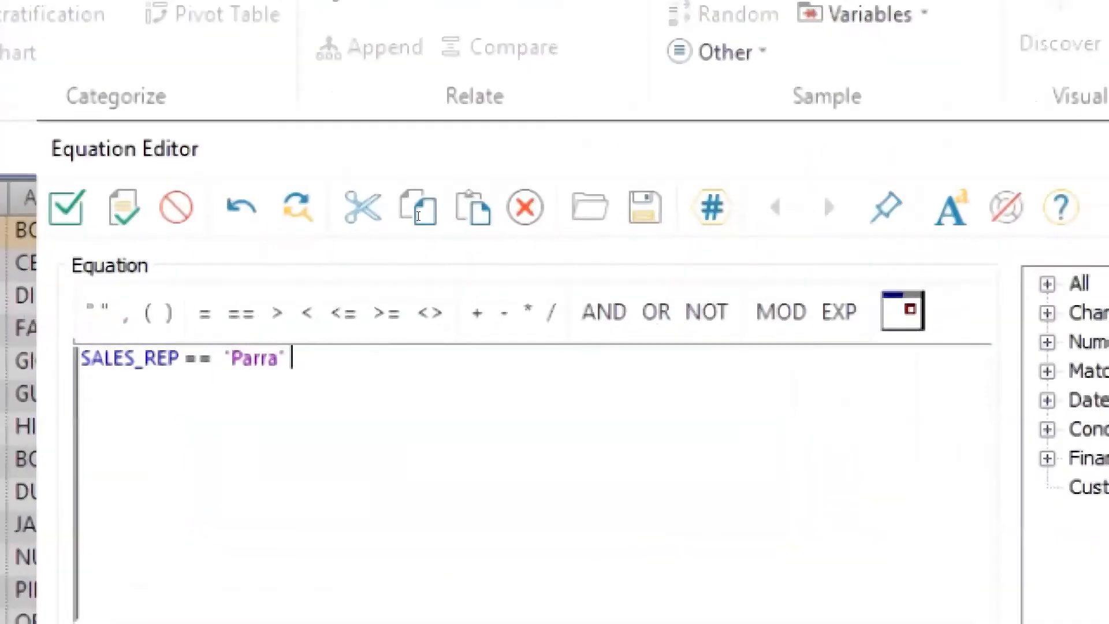
pyautogui.press('super+plus')
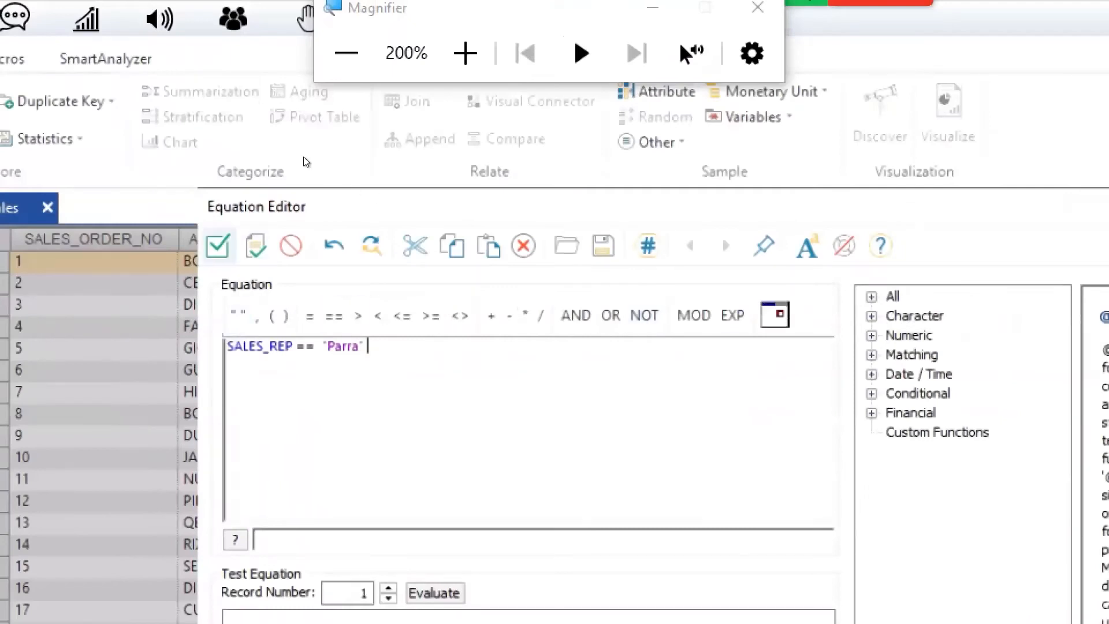
# - Accept the equation as the extraction criteria and extend the output file name to "Bottom 100"
pyautogui.click(219, 246)
pyautogui.moveTo(857, 267); pyautogui.dragTo(724, 64)
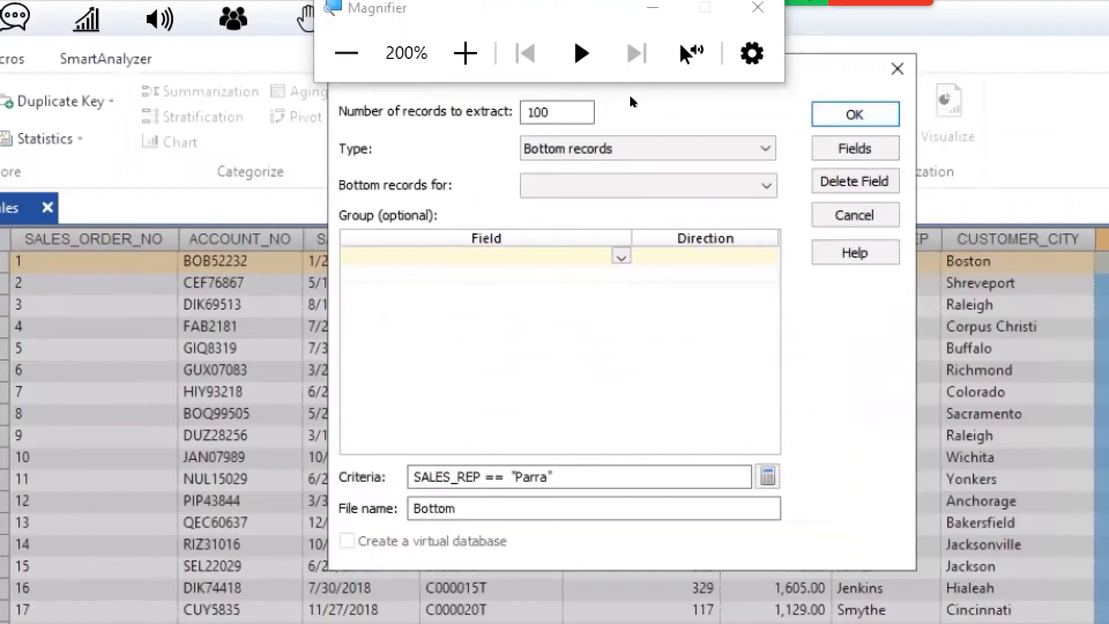
pyautogui.click(551, 508)
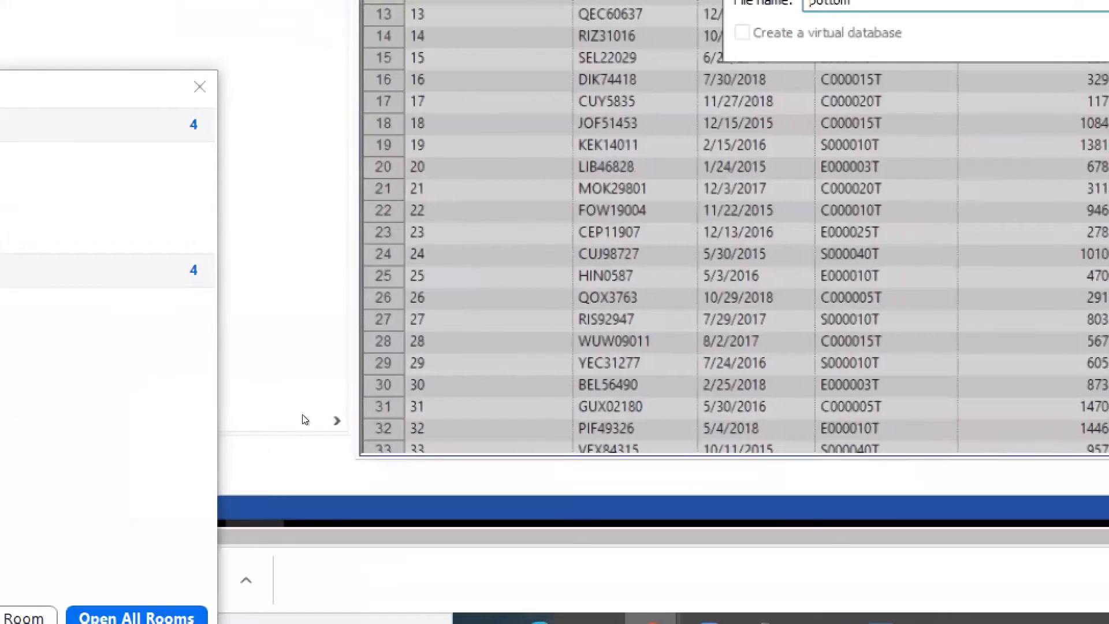
pyautogui.write('100')
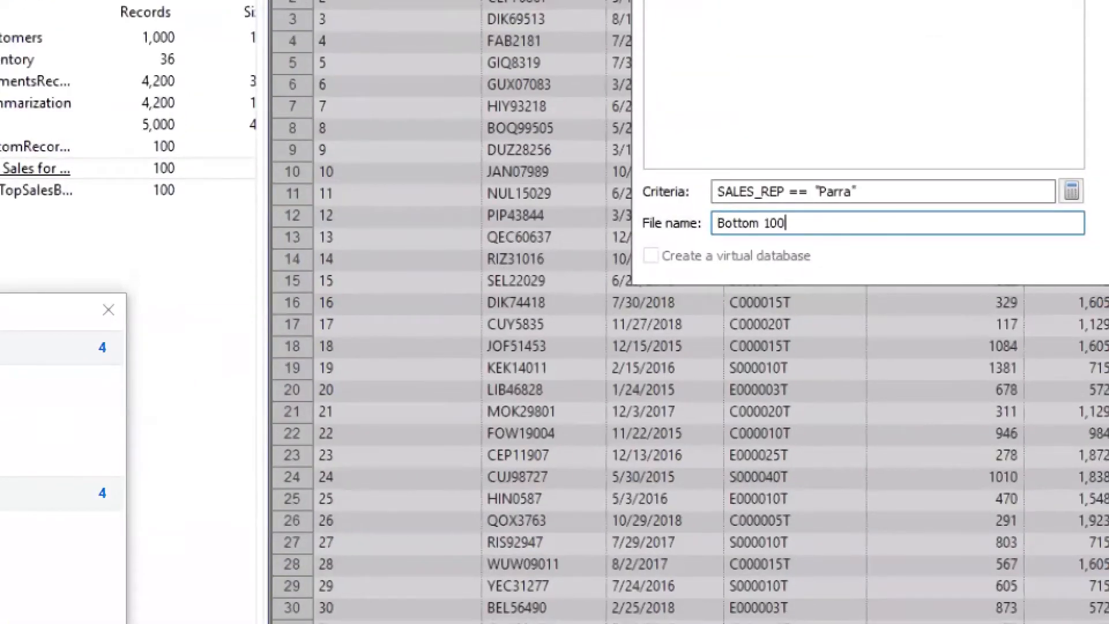
pyautogui.press('super+minus')
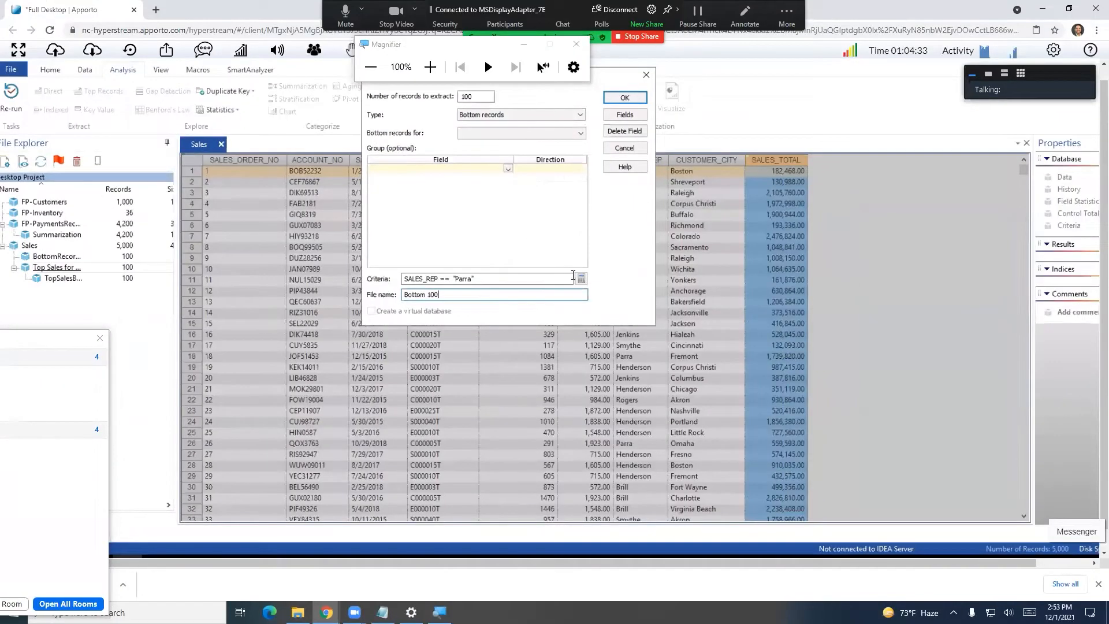
# - Try inserting INVENTORY_NO and CUSTOMER_CITY from the field list into the criteria equation, remove both, and accept the SALES_REP equation
pyautogui.click(581, 279)
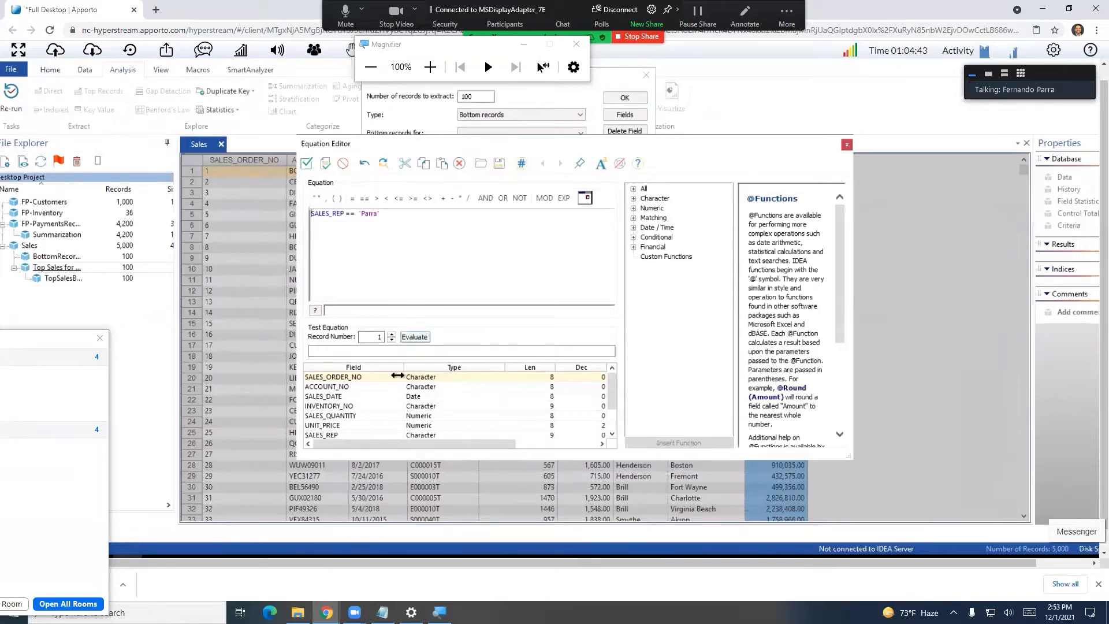
pyautogui.doubleClick(372, 405)
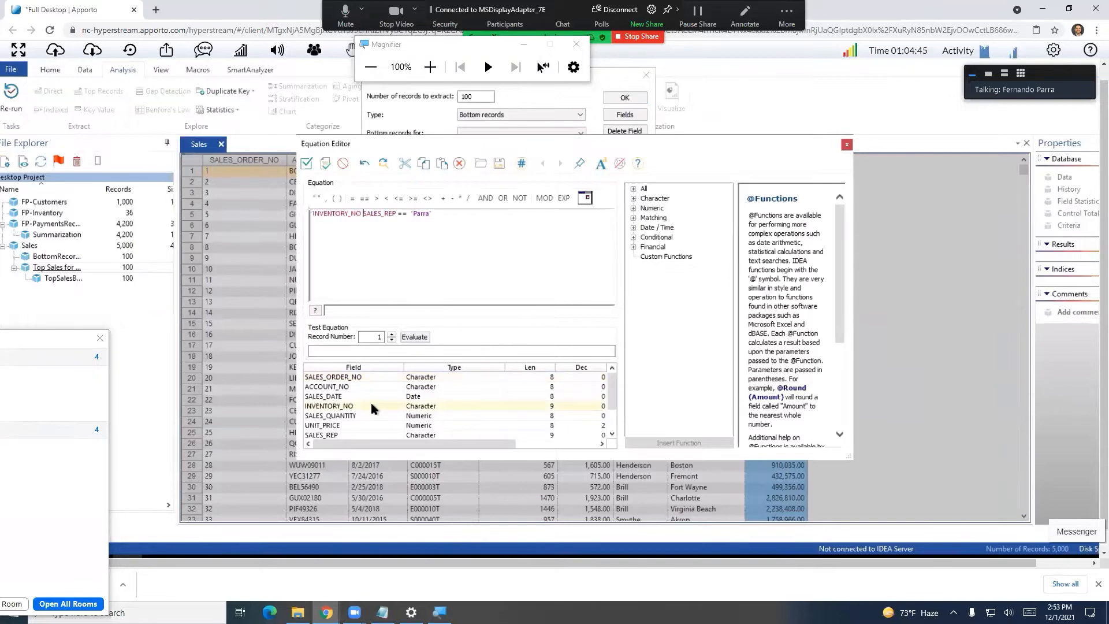
pyautogui.hotkey('shift', 'Home')
pyautogui.press('BackSpace')
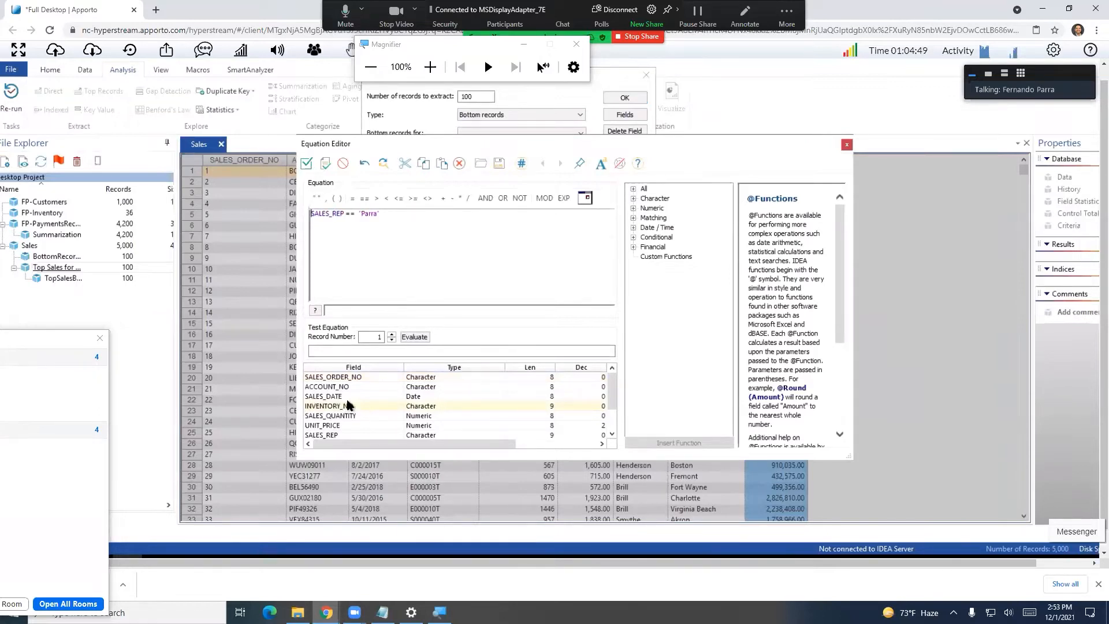
pyautogui.scroll(-1, 352, 431)
pyautogui.doubleClick(351, 431)
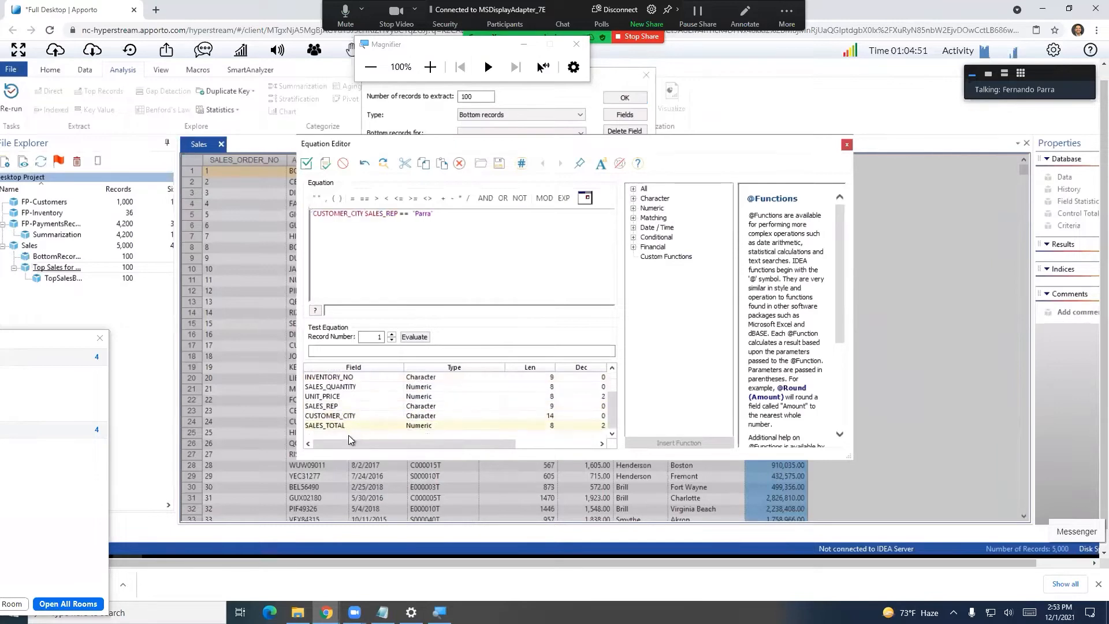
pyautogui.hotkey('shift', 'Home')
pyautogui.press('BackSpace')
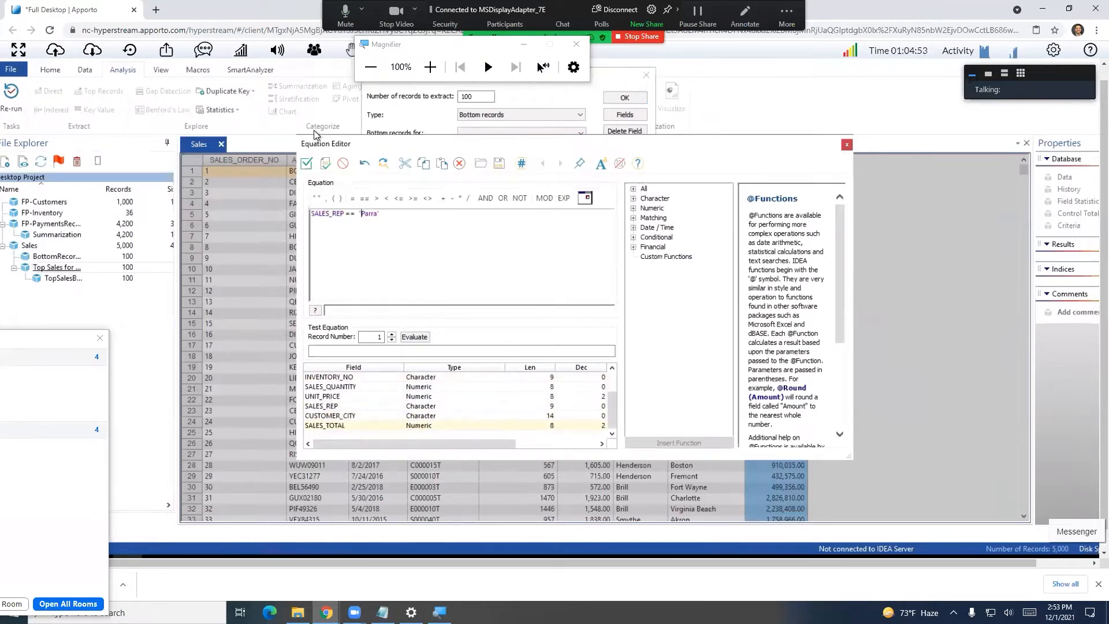
pyautogui.click(418, 215)
pyautogui.click(307, 163)
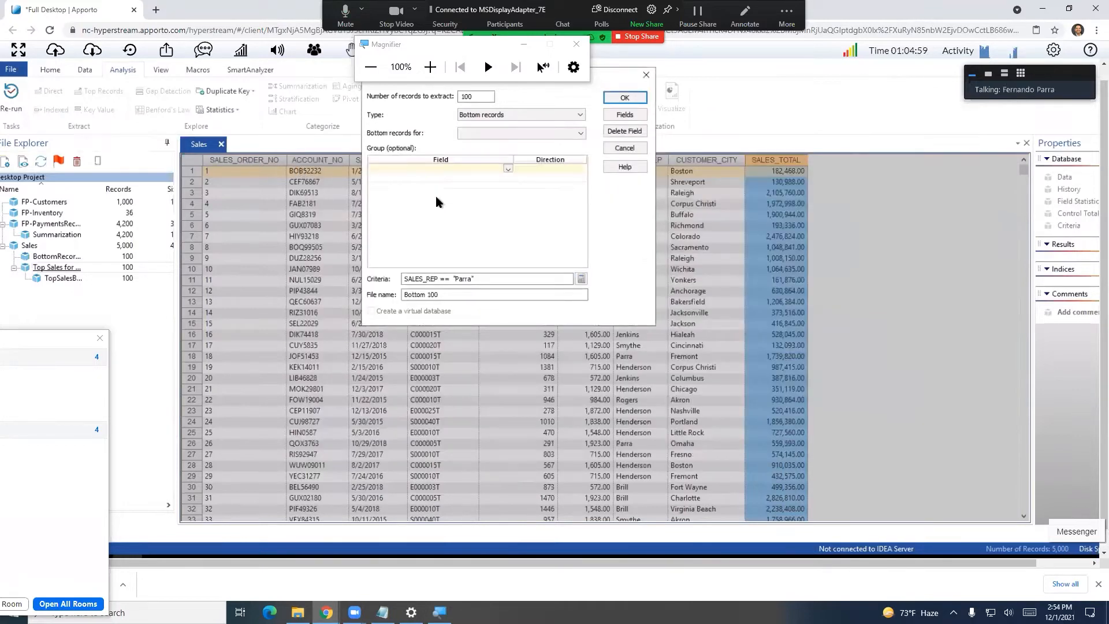
# - Extract the bottom 100 records by SALES_TOTAL into Bottom 100 and widen the Properties pane to show the full control total
pyautogui.click(506, 168)
pyautogui.click(616, 97)
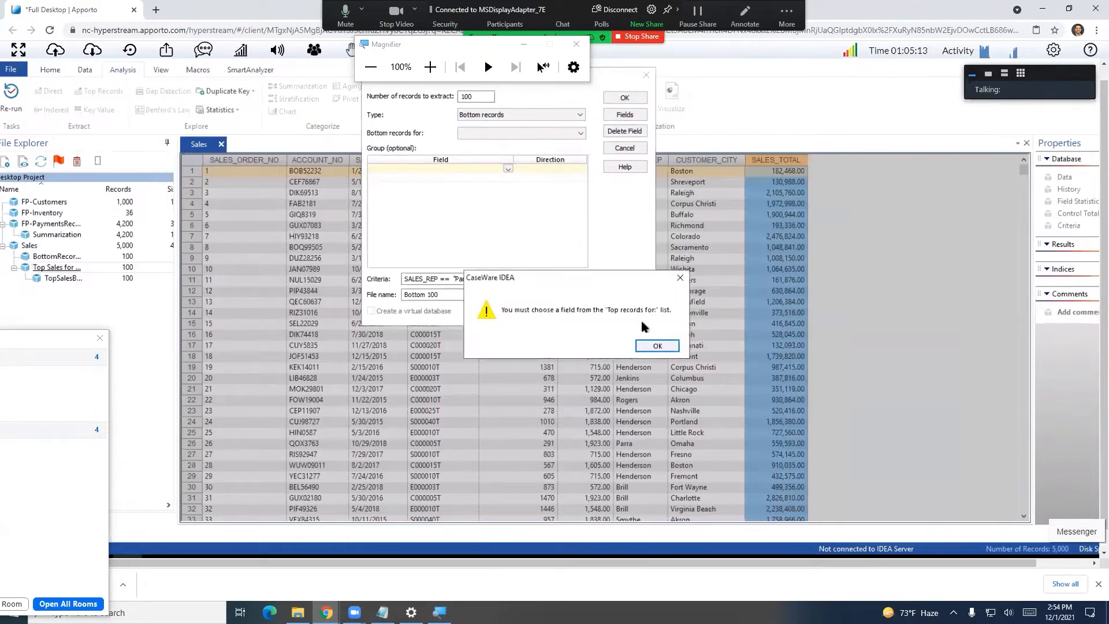
pyautogui.click(651, 345)
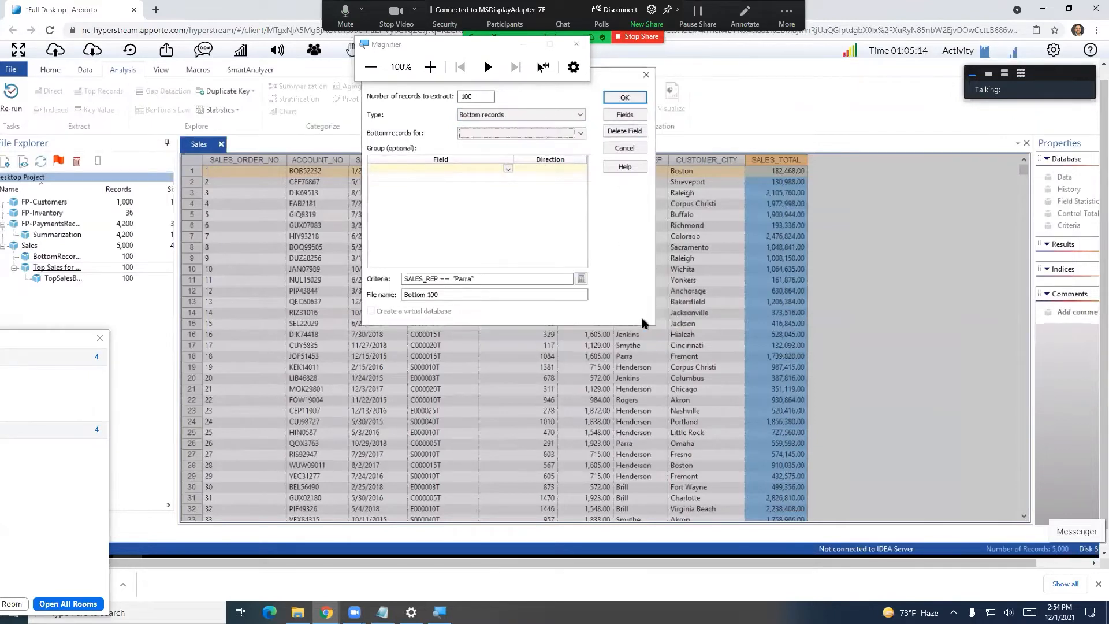
pyautogui.click(579, 133)
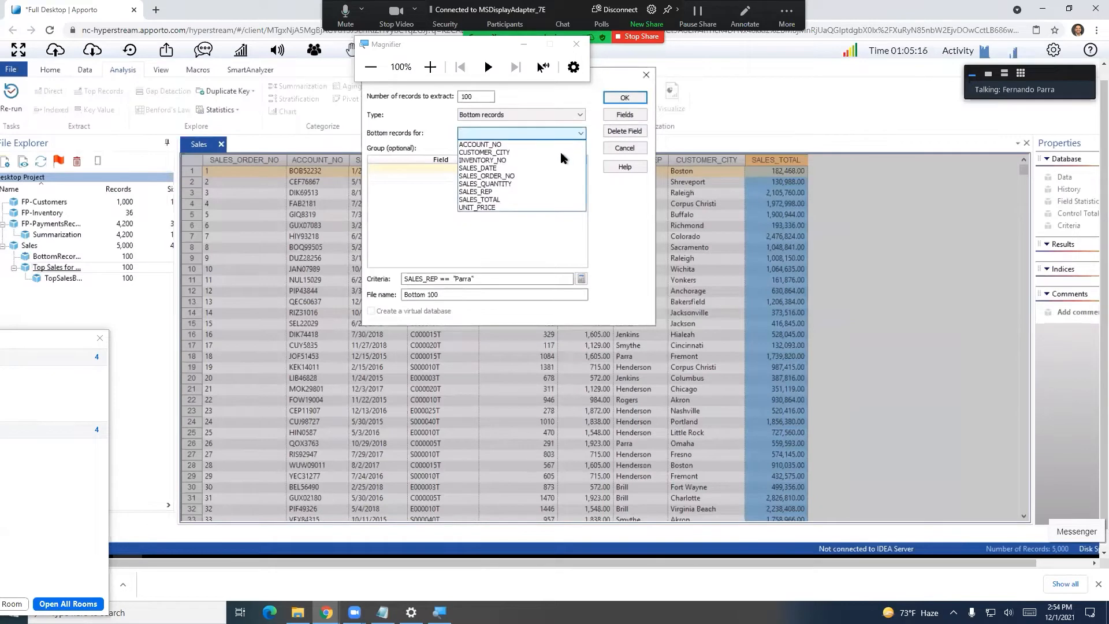
pyautogui.click(538, 199)
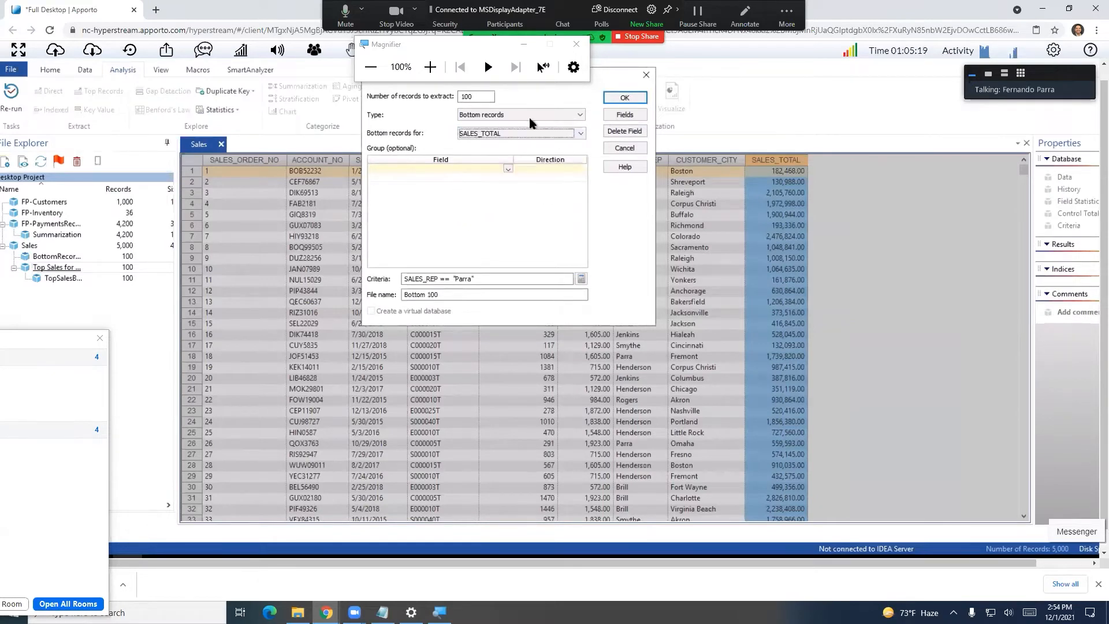
pyautogui.click(613, 98)
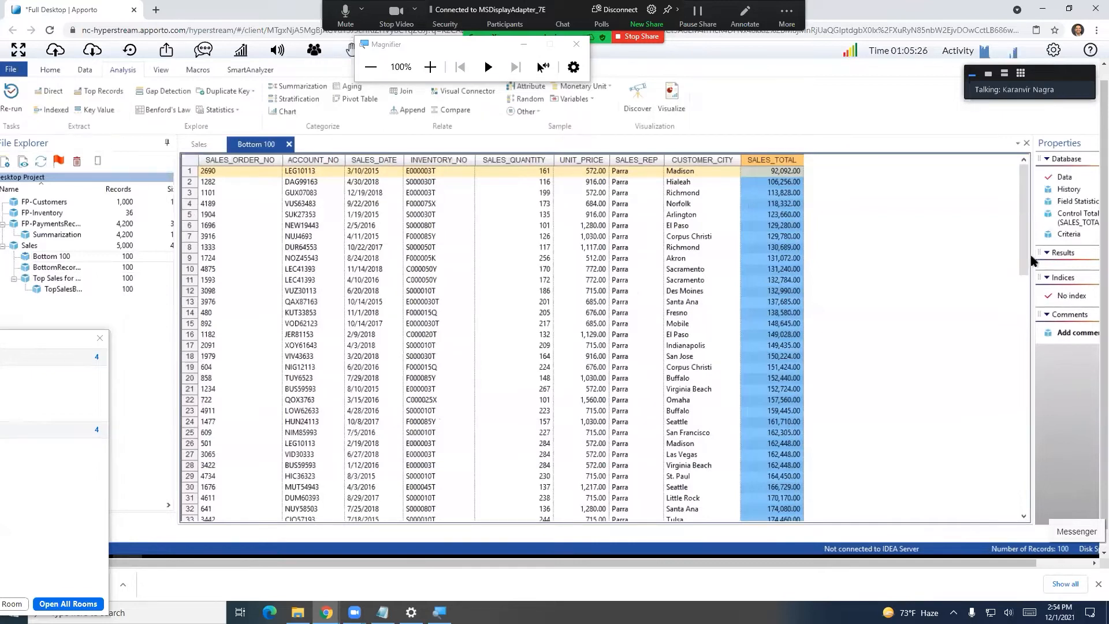
pyautogui.moveTo(1033, 257); pyautogui.dragTo(876, 262)
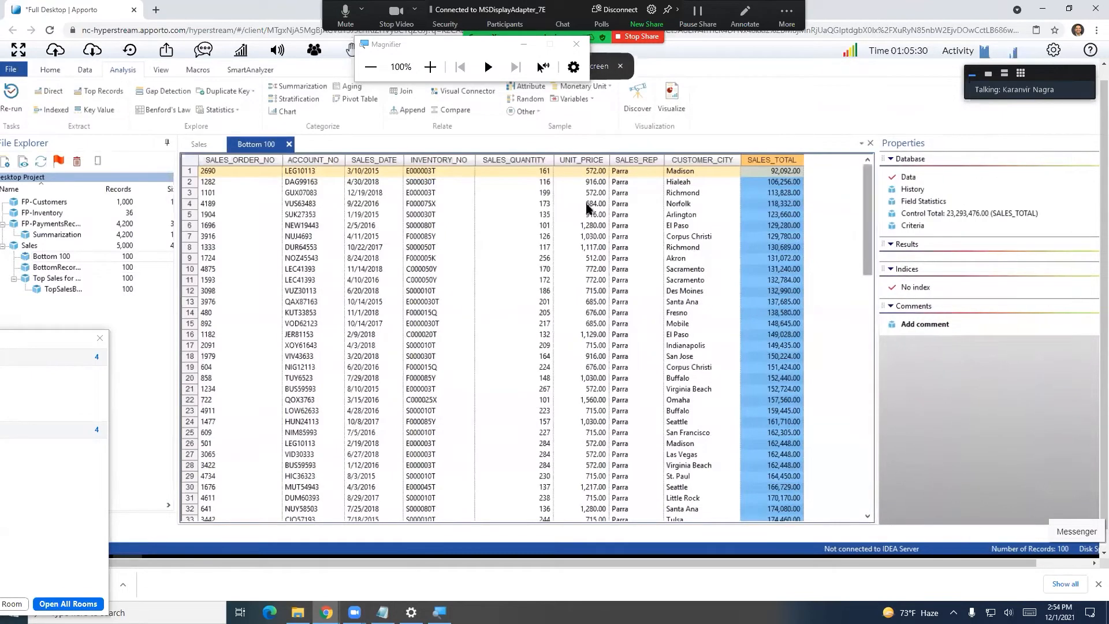
pyautogui.click(373, 72)
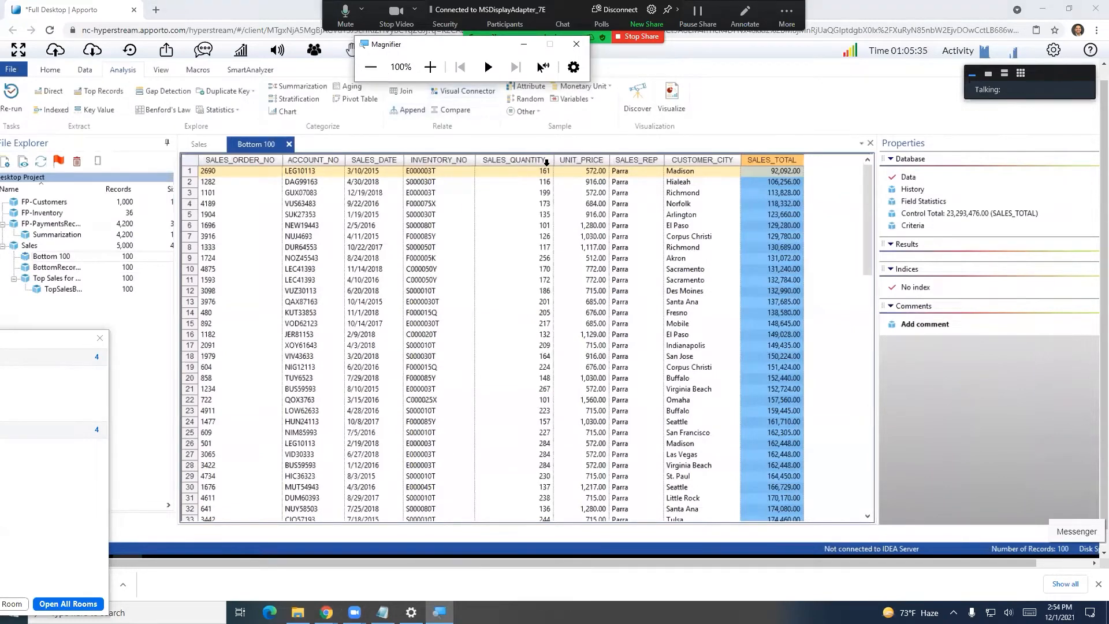
# - Set up another Top Records Extraction on the Sales database for 100 bottom records by SALES_TOTAL
pyautogui.click(205, 146)
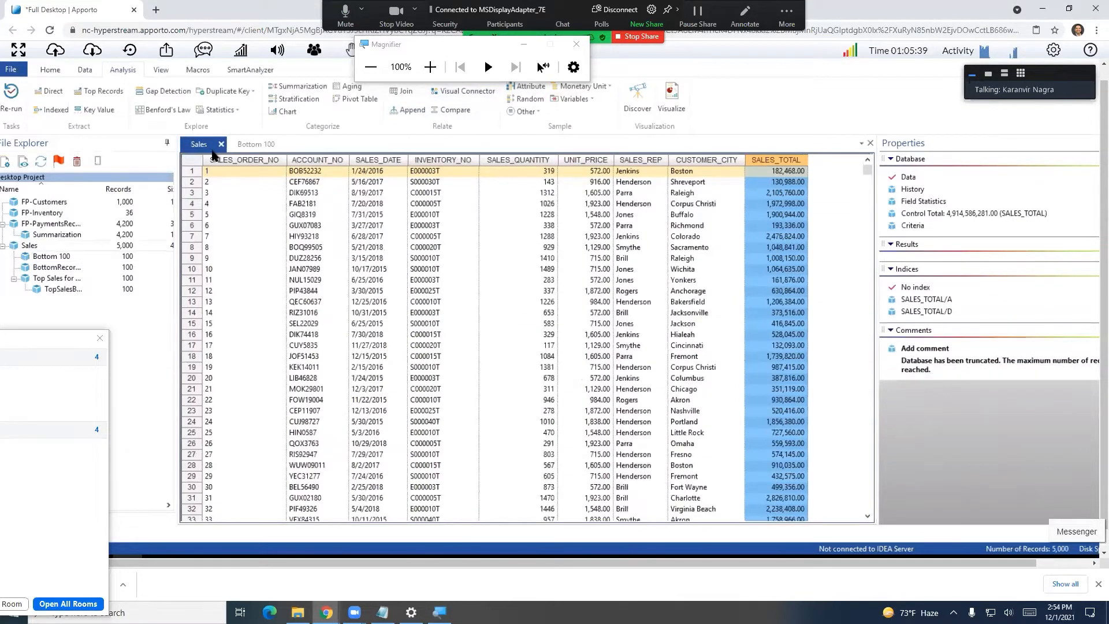
pyautogui.click(115, 96)
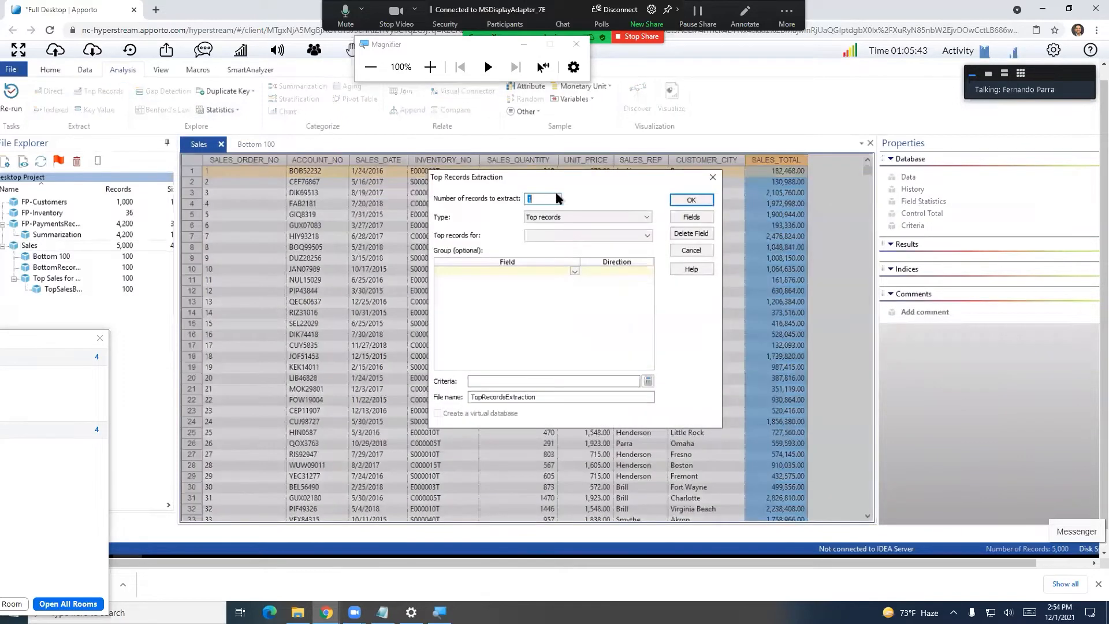
pyautogui.write('100')
pyautogui.press('Tab')
pyautogui.press('Down')
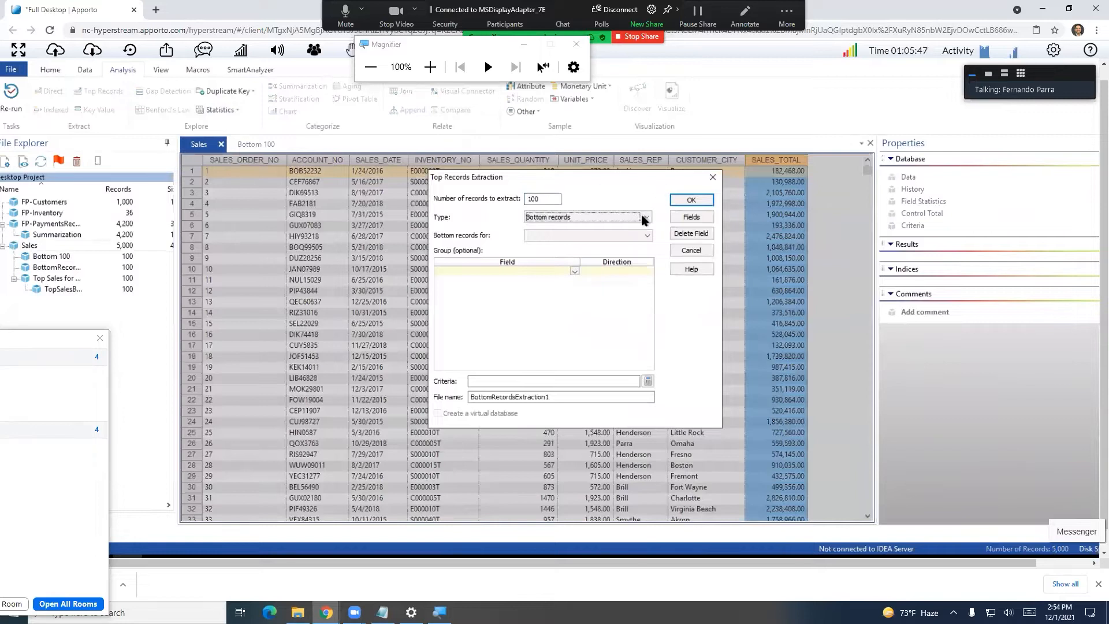
pyautogui.click(639, 232)
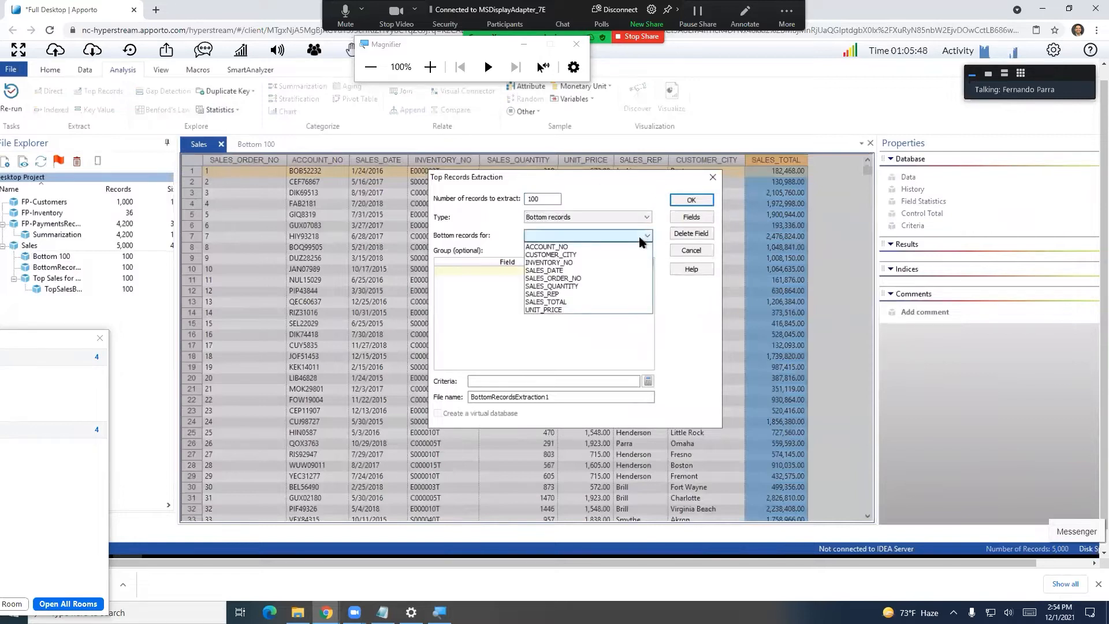
pyautogui.click(592, 301)
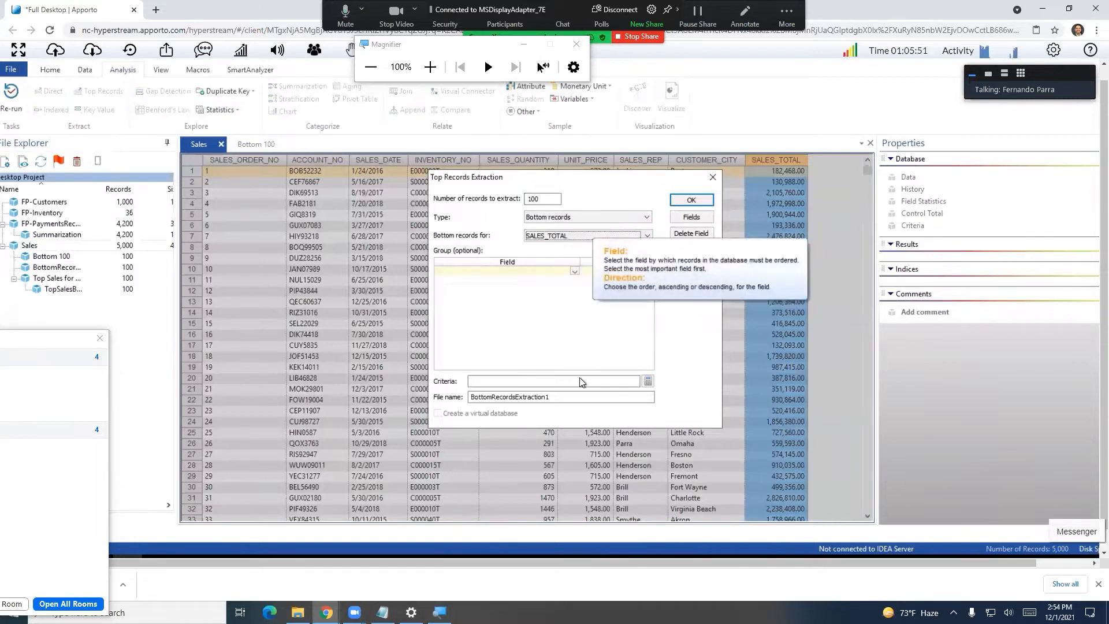
# - Build and validate a criteria equation matching SALES_REP with == to the rep's last name, accept it, and cancel the repeated extraction
pyautogui.click(647, 381)
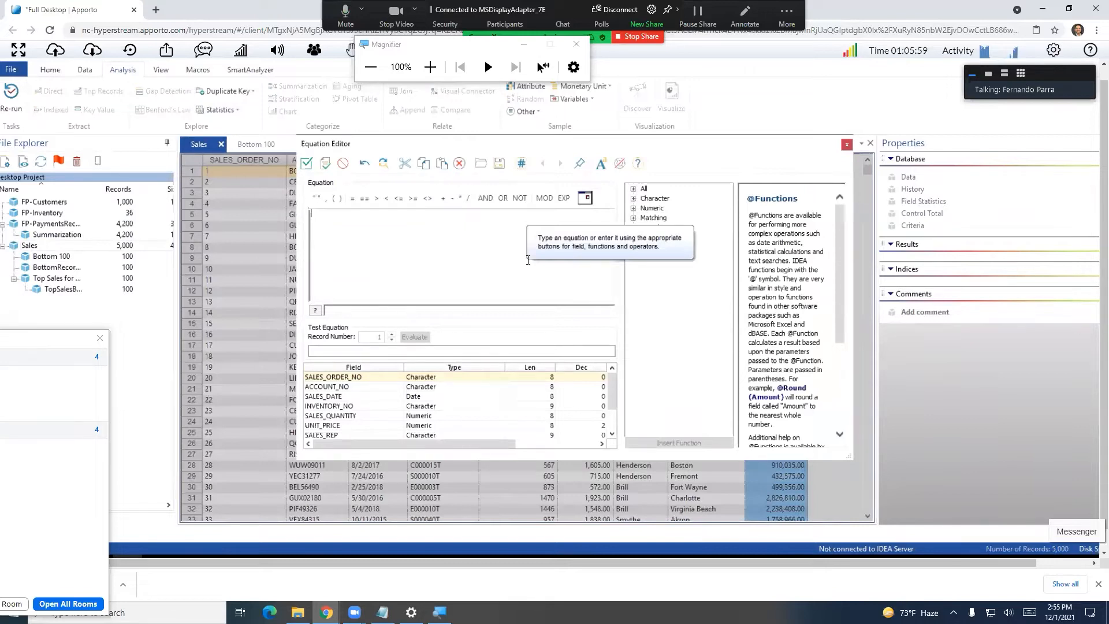
pyautogui.write('sales')
pyautogui.press('Down')
pyautogui.press('Return')
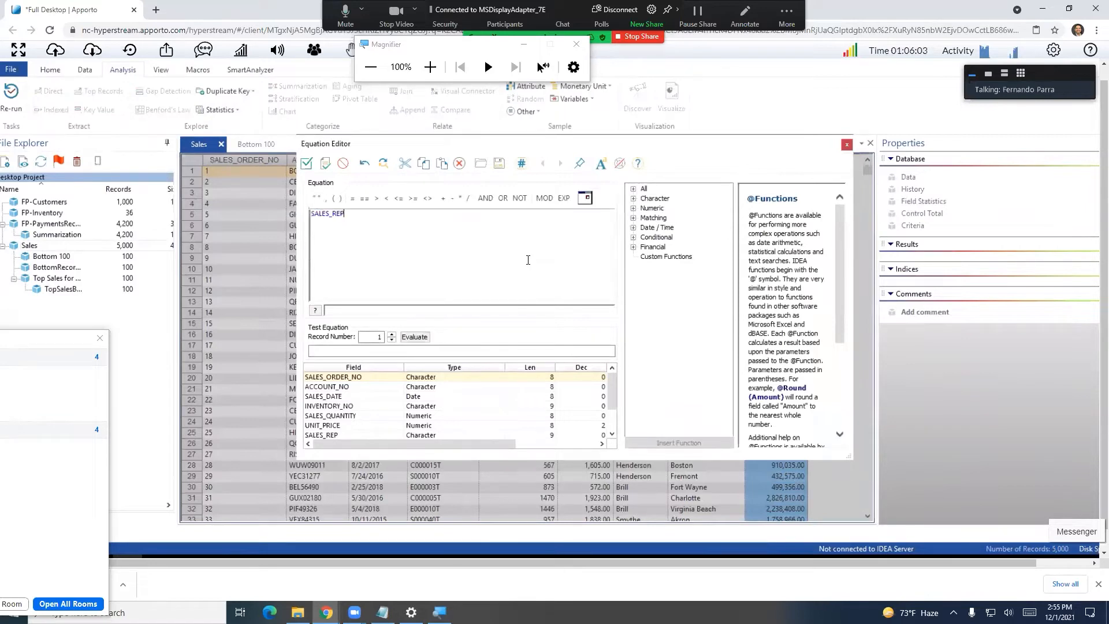
pyautogui.write('==')
pyautogui.write(" Parra'")
pyautogui.click(306, 165)
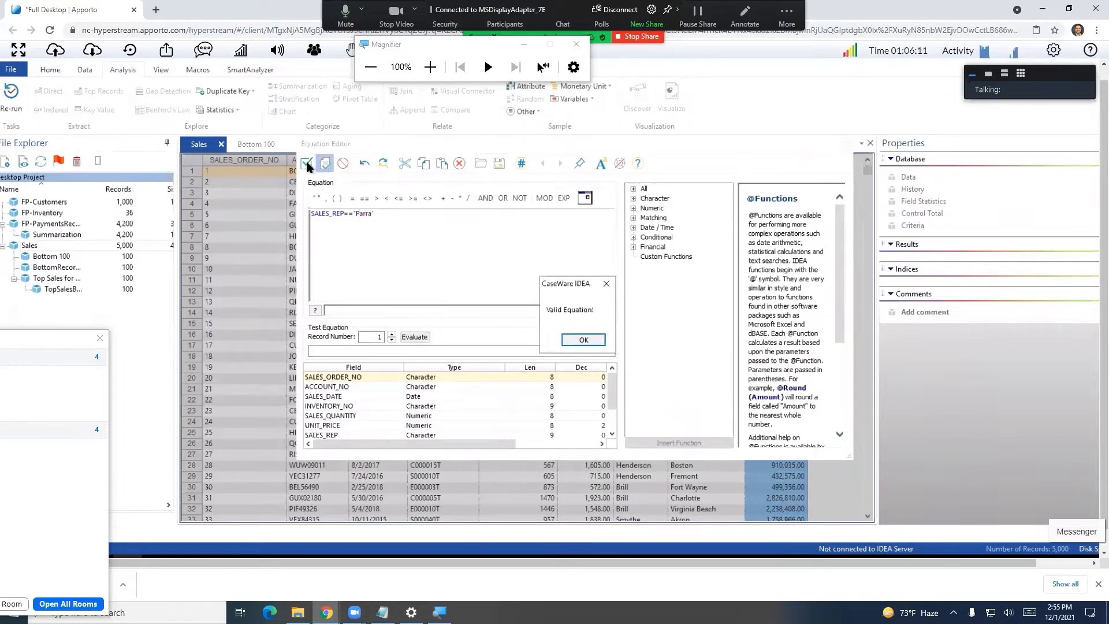
pyautogui.press('Return')
pyautogui.click(307, 166)
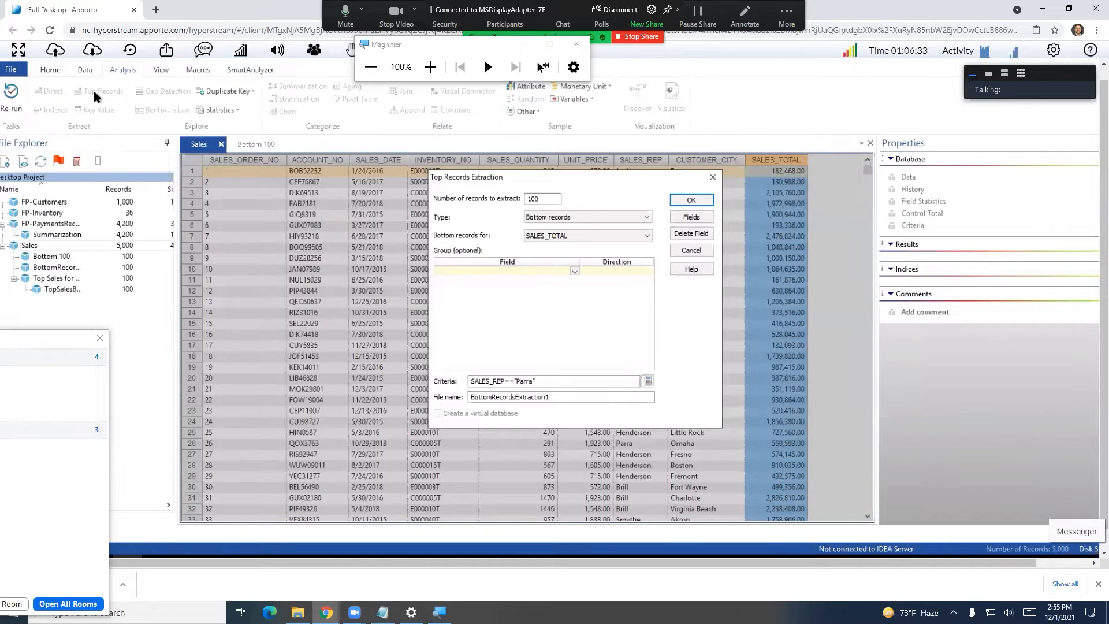
pyautogui.click(711, 180)
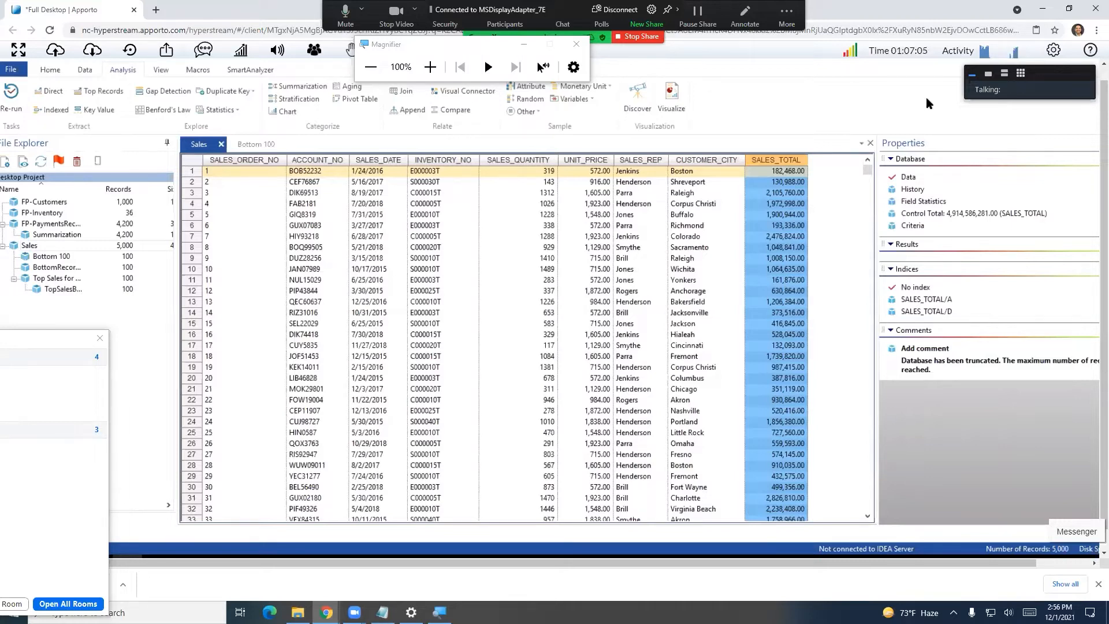
# - Review the Bottom 100 database against the first question on the IDEA EXAM Prep assignment page, ending back in IDEA
pyautogui.click(261, 144)
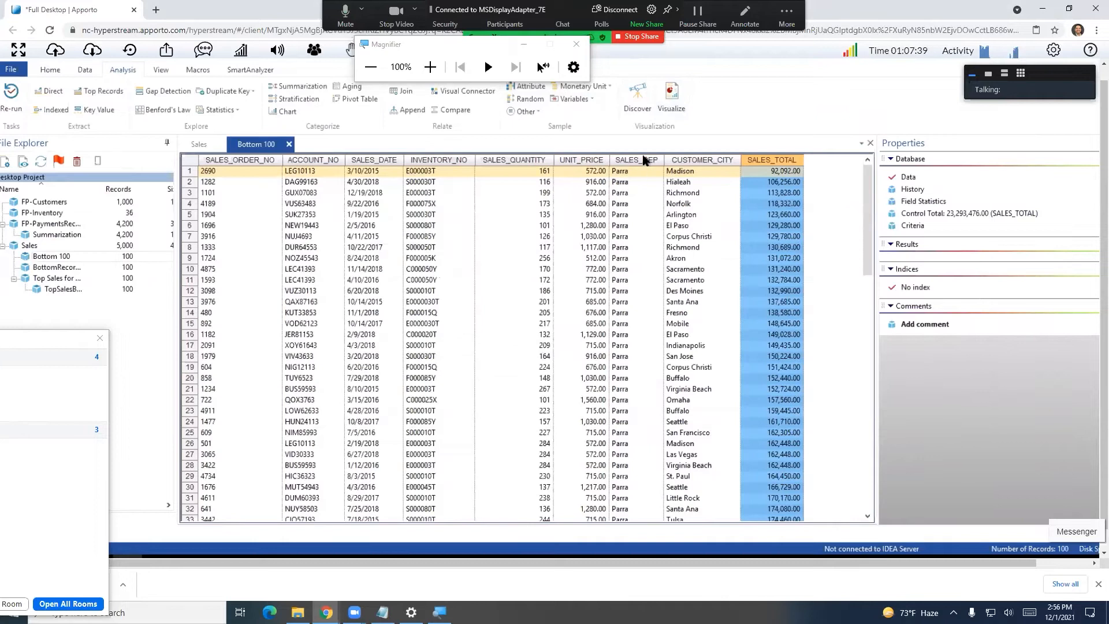
pyautogui.hotkey('alt', 'Tab')
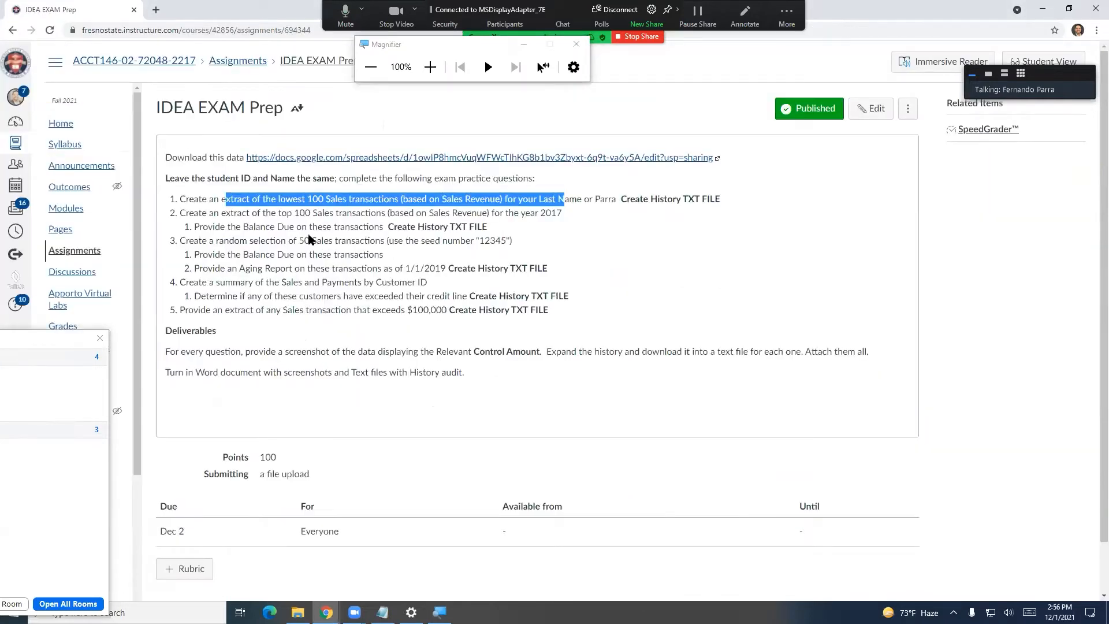
pyautogui.click(301, 222)
pyautogui.hotkey('alt', 'Tab')
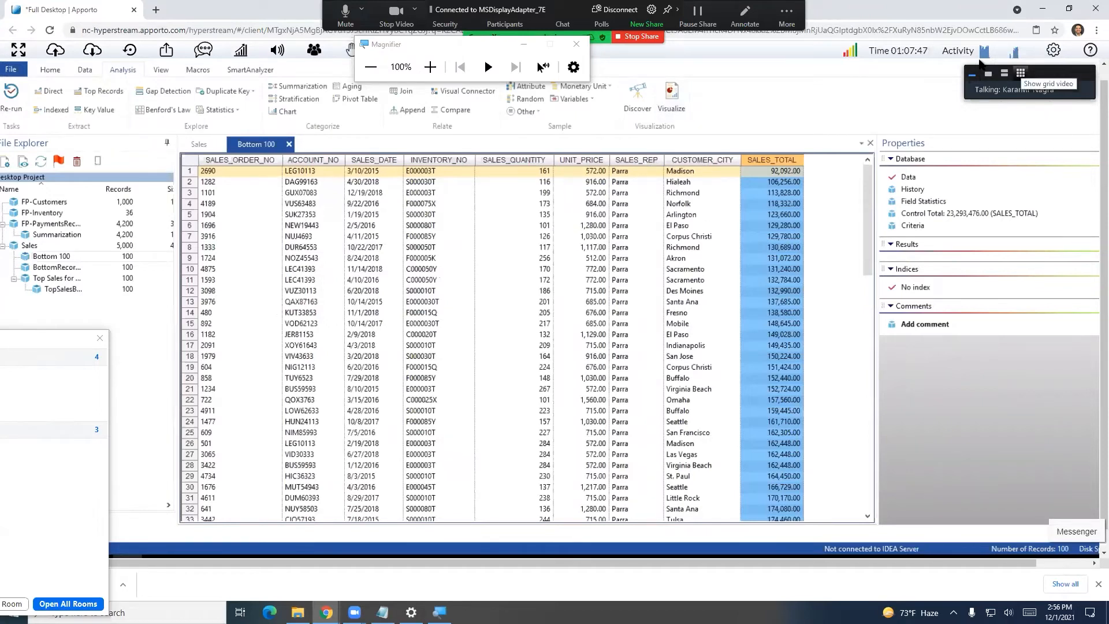
pyautogui.hotkey('alt', 'Tab')
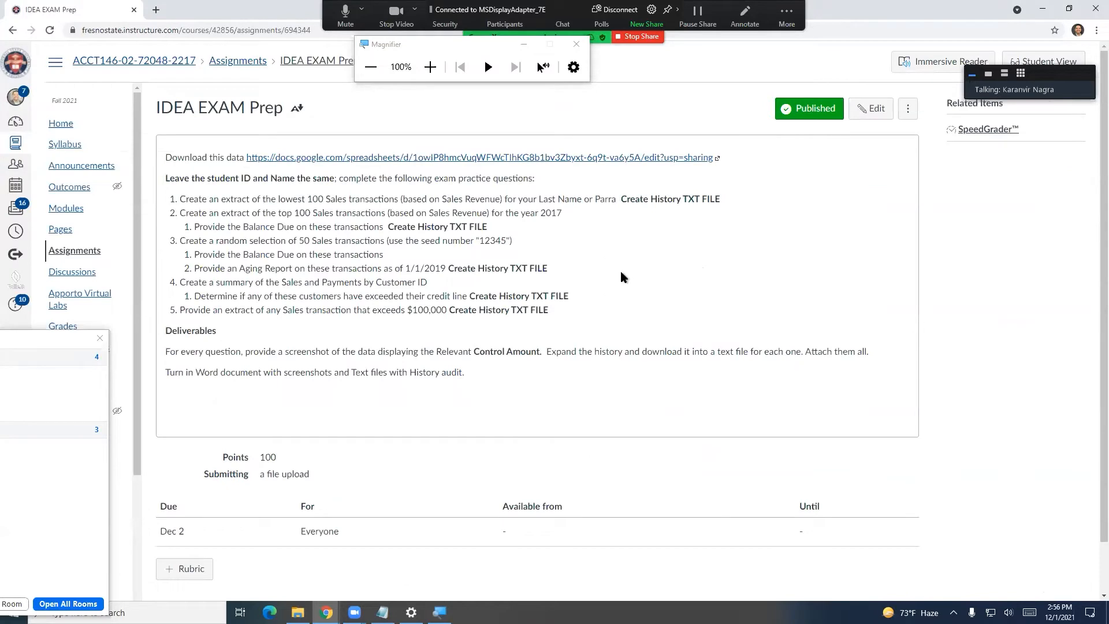
pyautogui.hotkey('alt', 'Tab')
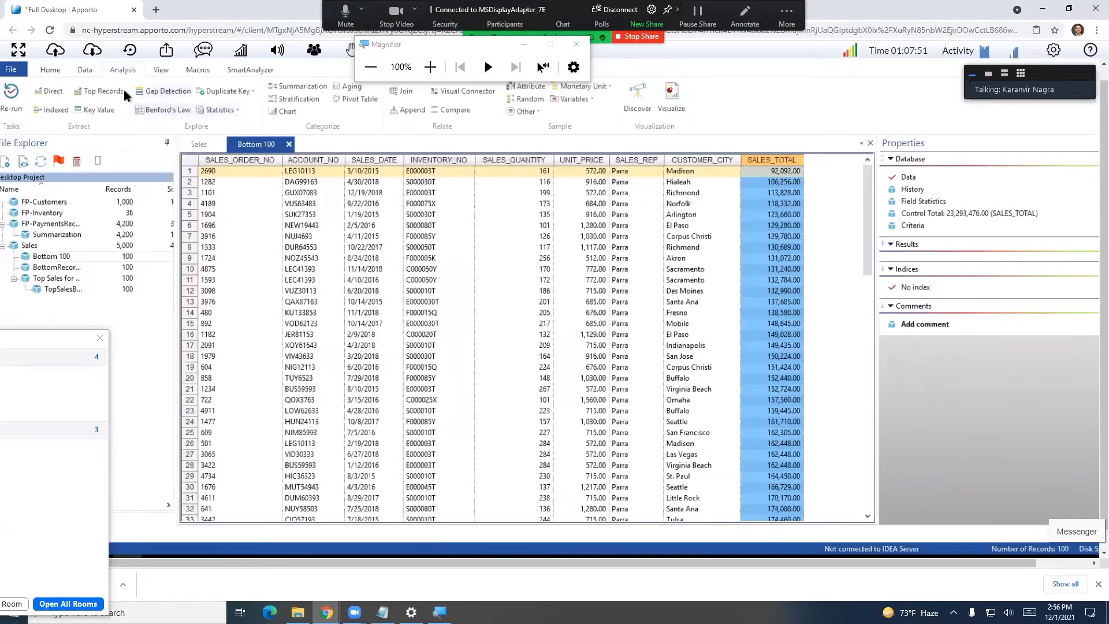
# - Start a Top Records Extraction on Bottom 100, set its type to Bottom records, and look through the available fields
pyautogui.click(100, 90)
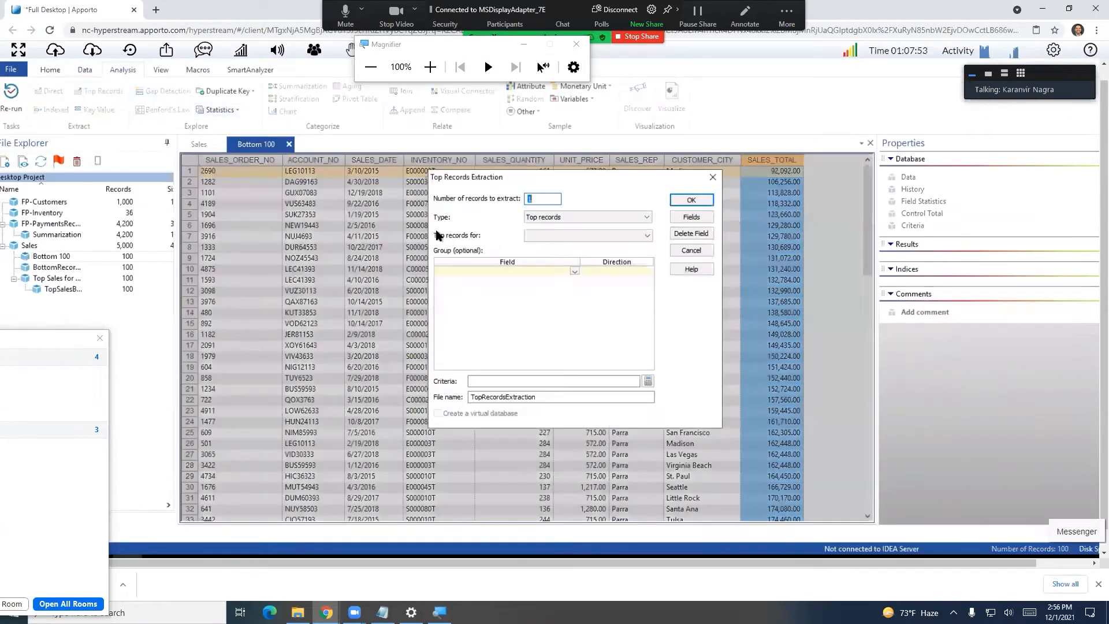
pyautogui.click(557, 217)
pyautogui.click(557, 239)
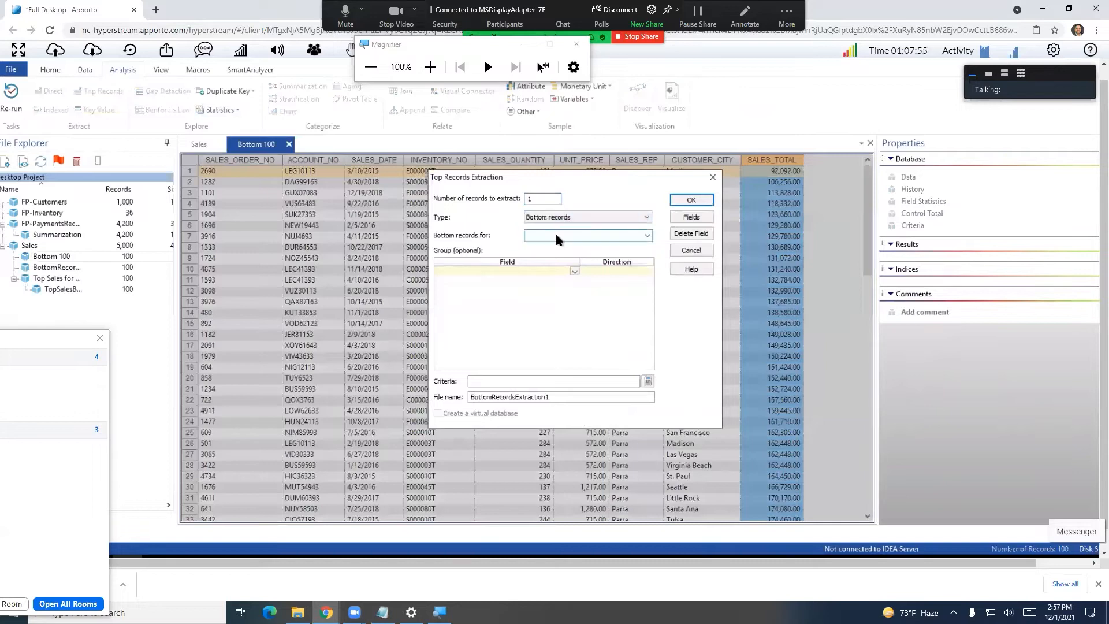
pyautogui.click(556, 233)
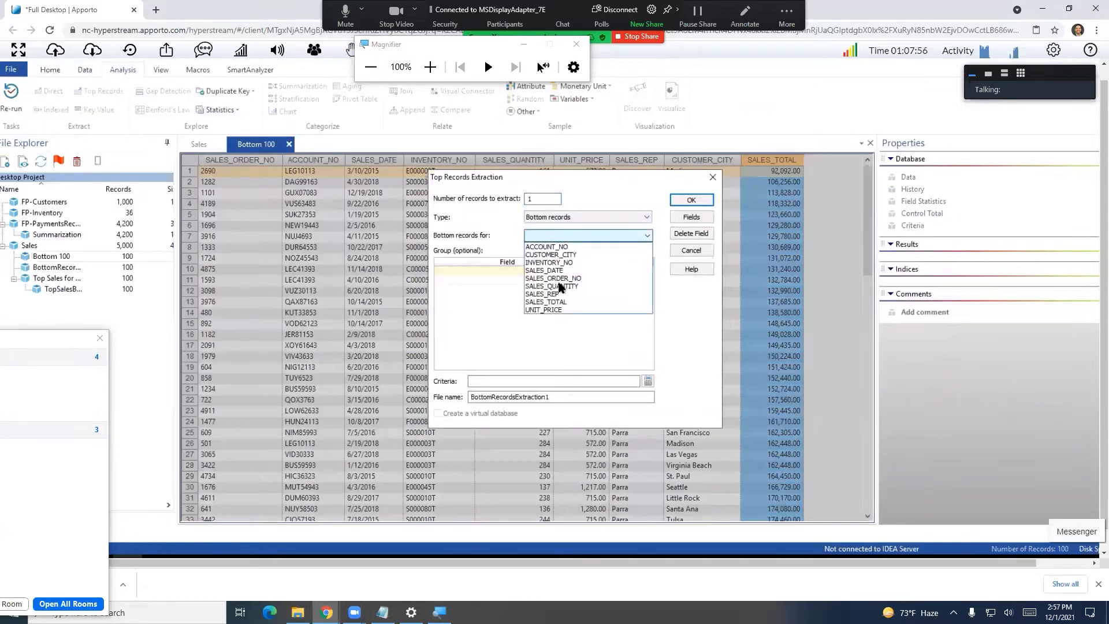
pyautogui.click(536, 381)
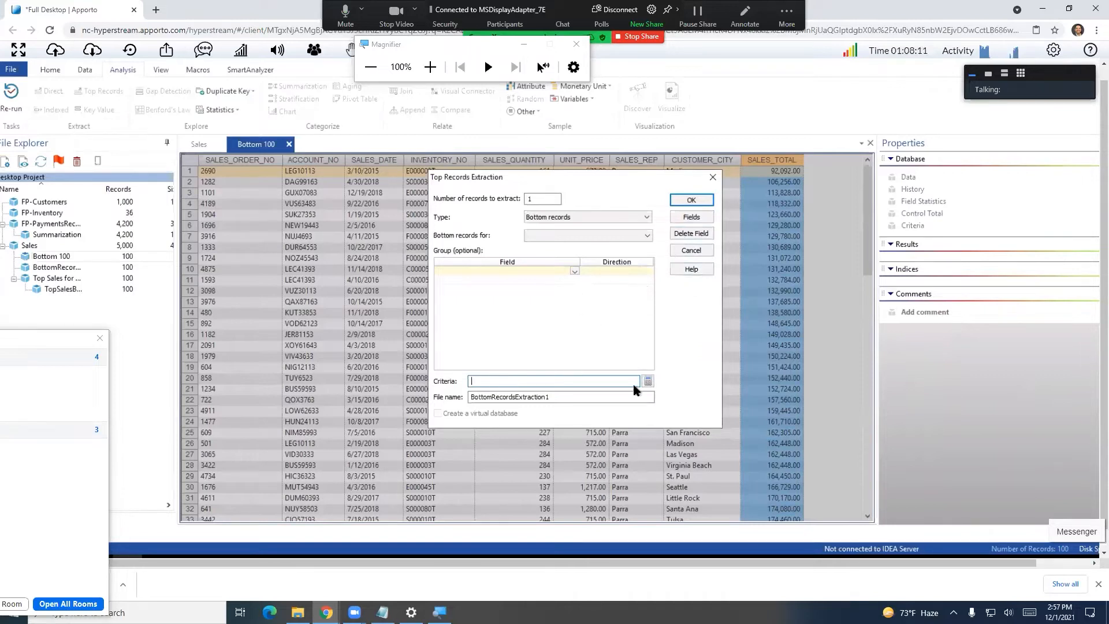
# - Build a criteria equation for the Bottom 100 extraction matching SALES_REP with == to the rep's quoted last name, and accept it
pyautogui.click(648, 380)
pyautogui.write('sa')
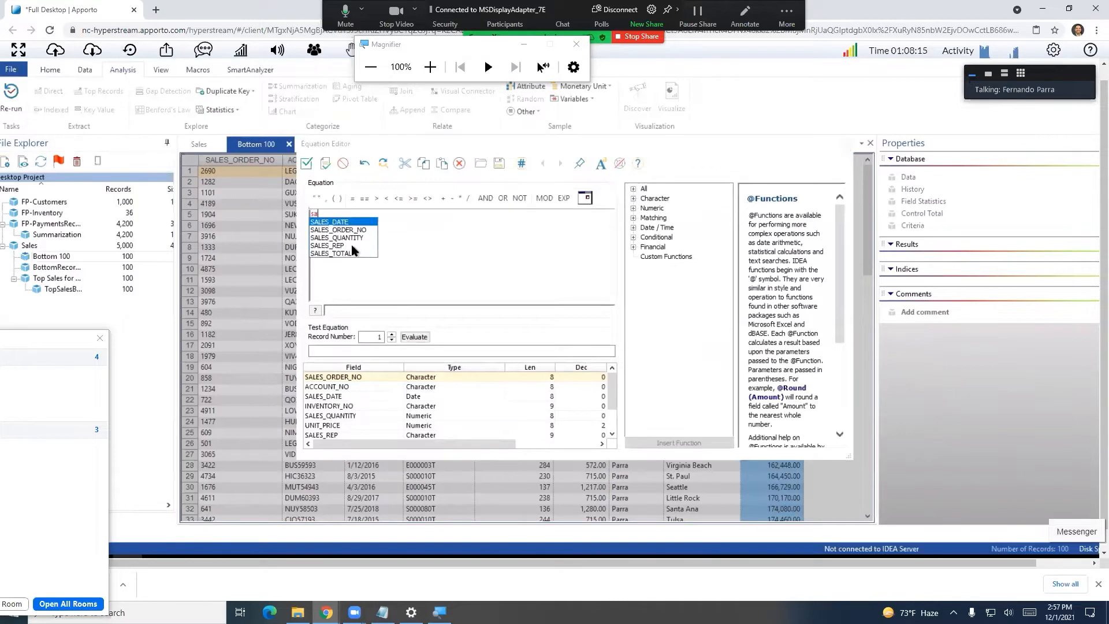
pyautogui.doubleClick(352, 246)
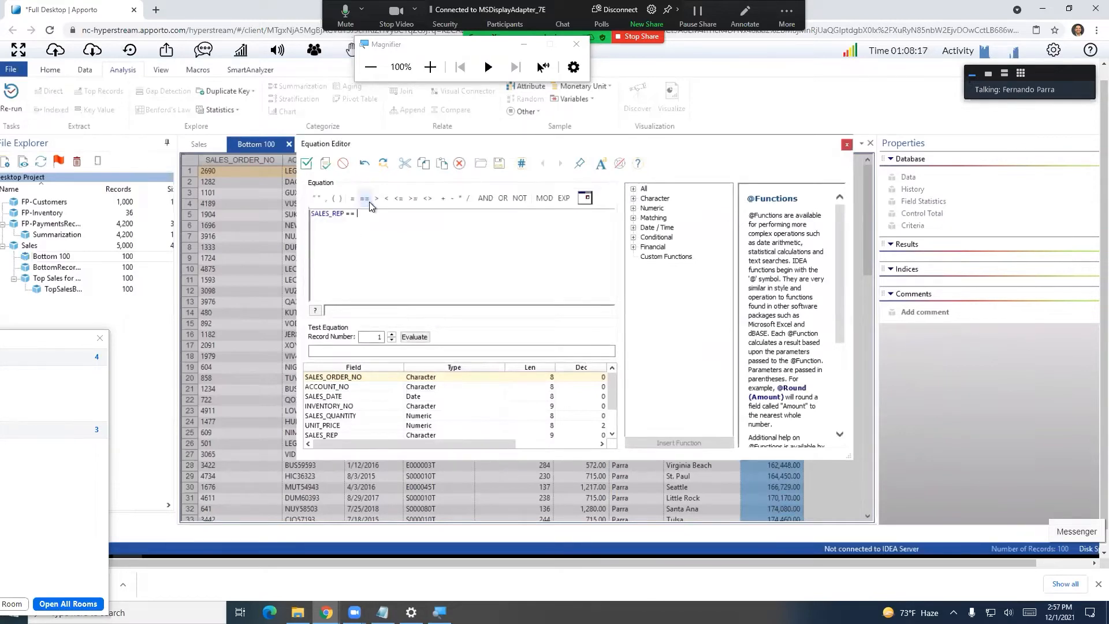
pyautogui.click(315, 198)
pyautogui.write('Parra')
pyautogui.click(306, 164)
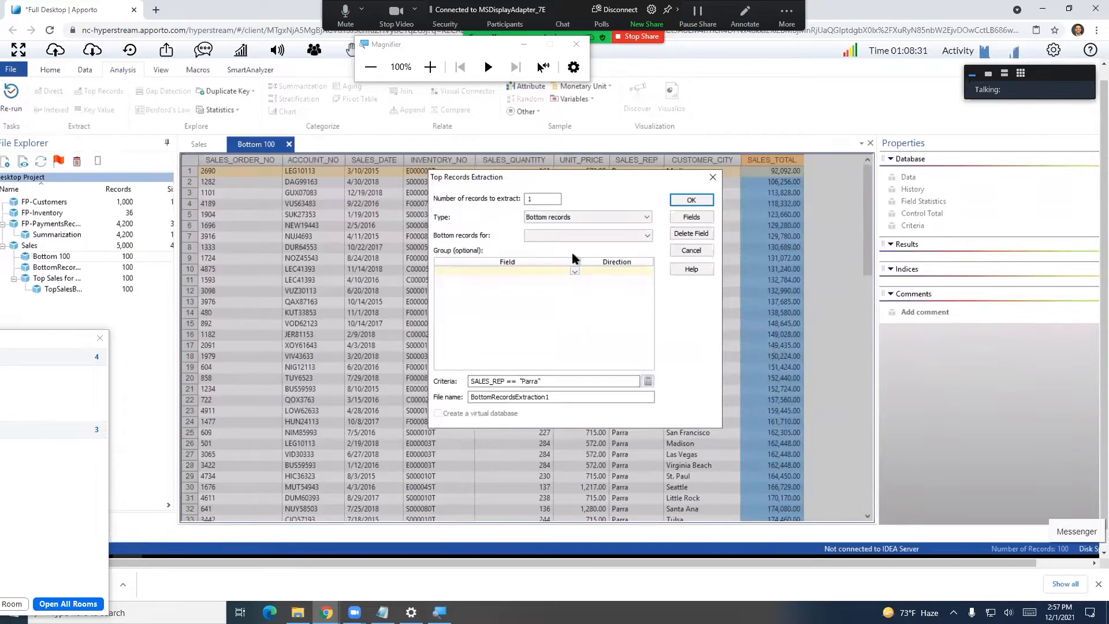
# - Choose SALES_TOTAL as the field for the bottom records and cancel the extraction on Bottom 100
pyautogui.click(581, 232)
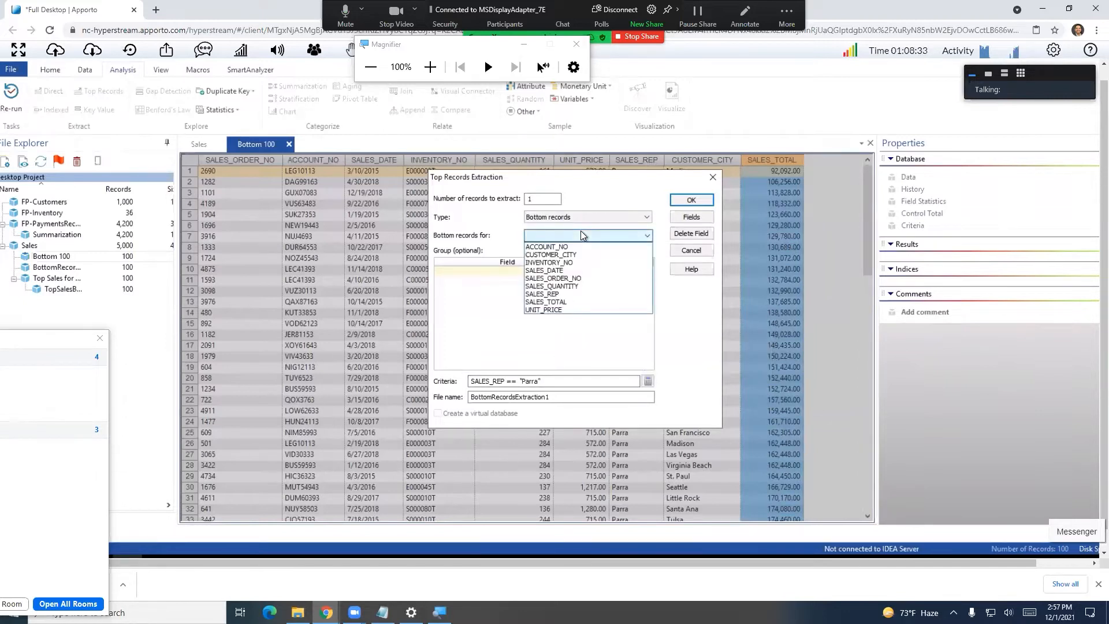
pyautogui.click(576, 300)
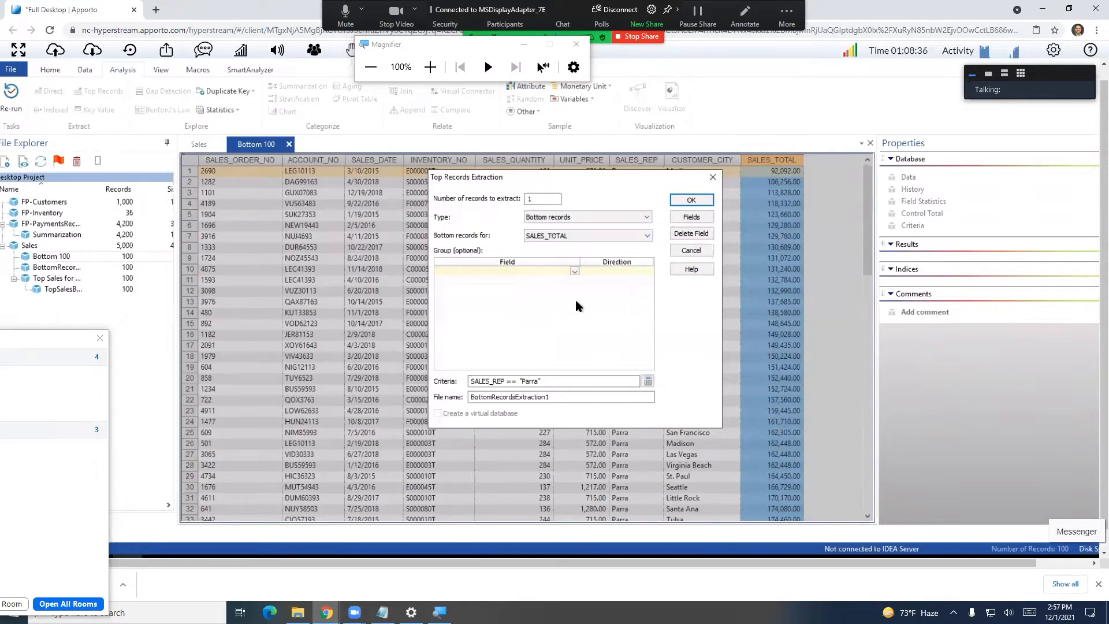
pyautogui.click(713, 177)
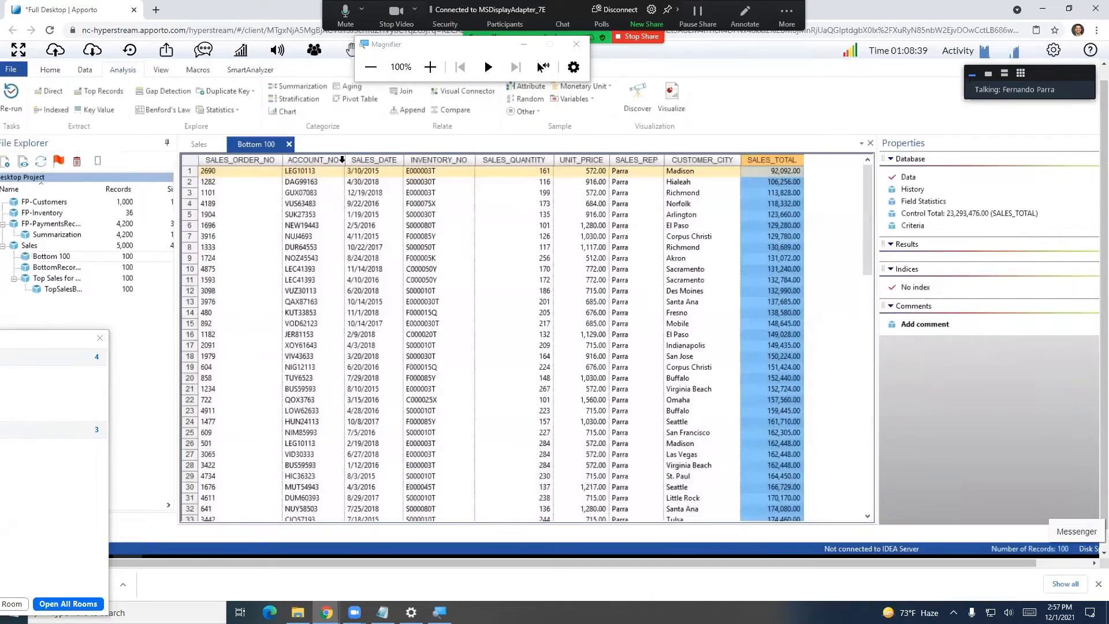
# - Close the Bottom 100 database and highlight question 2, the top 100 Sales transactions for 2017, on the IDEA EXAM Prep assignment page
pyautogui.click(289, 144)
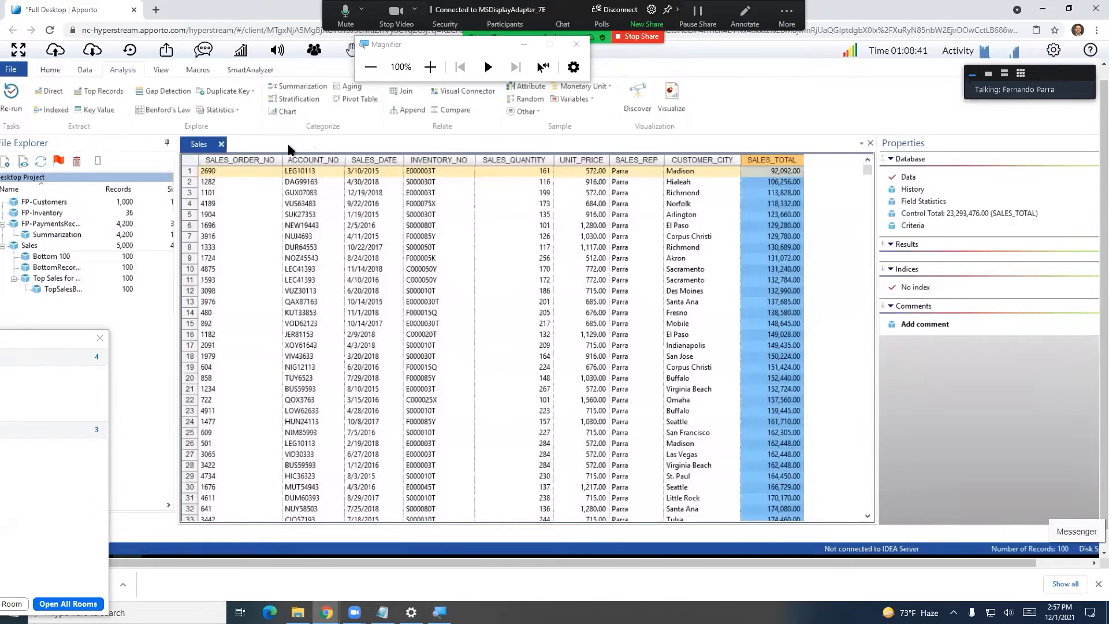
pyautogui.hotkey('alt', 'Tab')
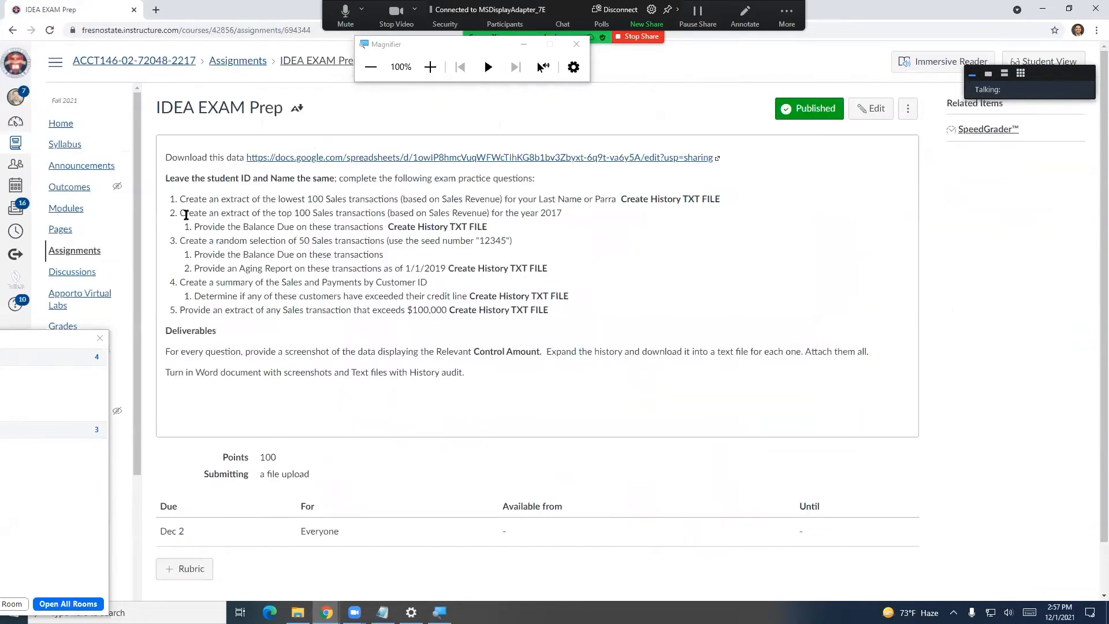
pyautogui.moveTo(186, 212); pyautogui.dragTo(598, 229)
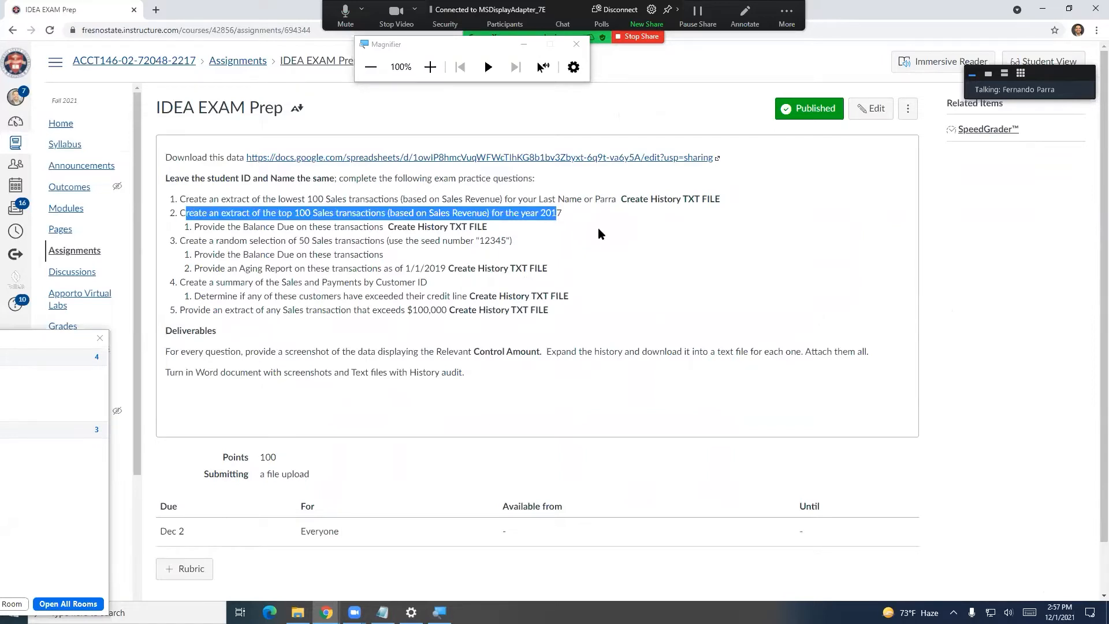
# - Switch to IDEA, start a Top Records Extraction on the Sales database, and recheck question 2 on the assignment page
pyautogui.hotkey('alt', 'Tab')
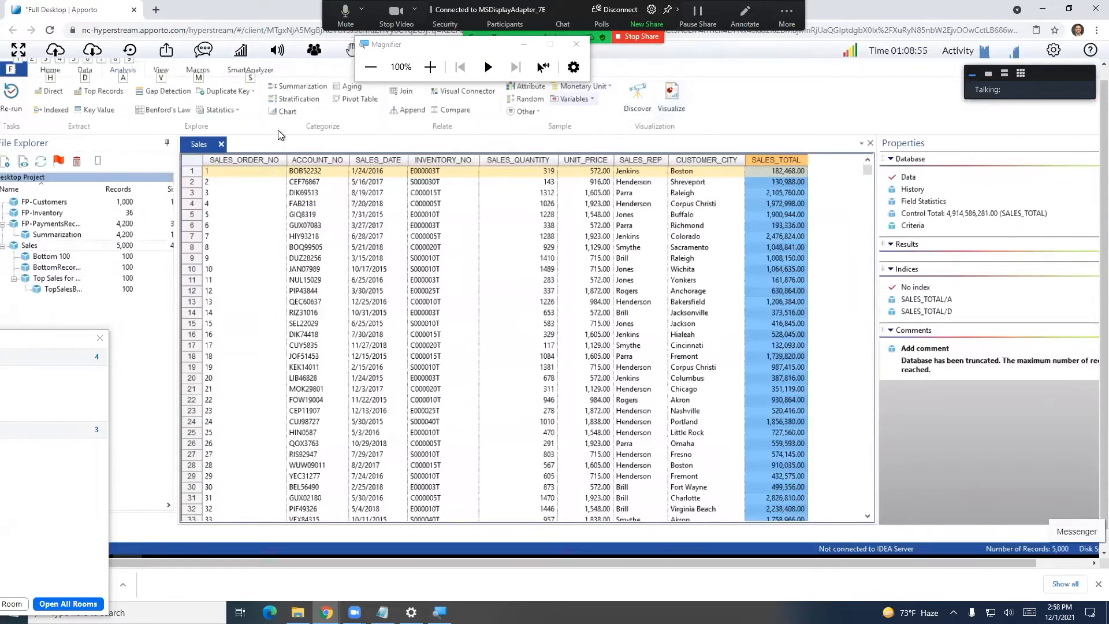
pyautogui.click(93, 92)
pyautogui.hotkey('alt', 'Tab')
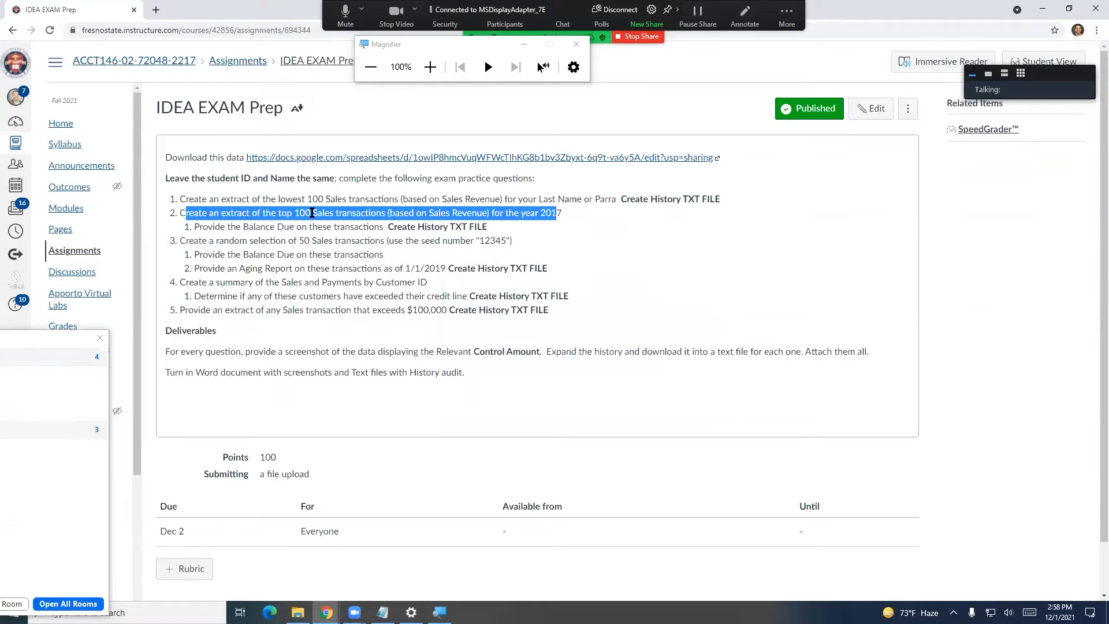
pyautogui.click(312, 214)
pyautogui.hotkey('alt', 'Tab')
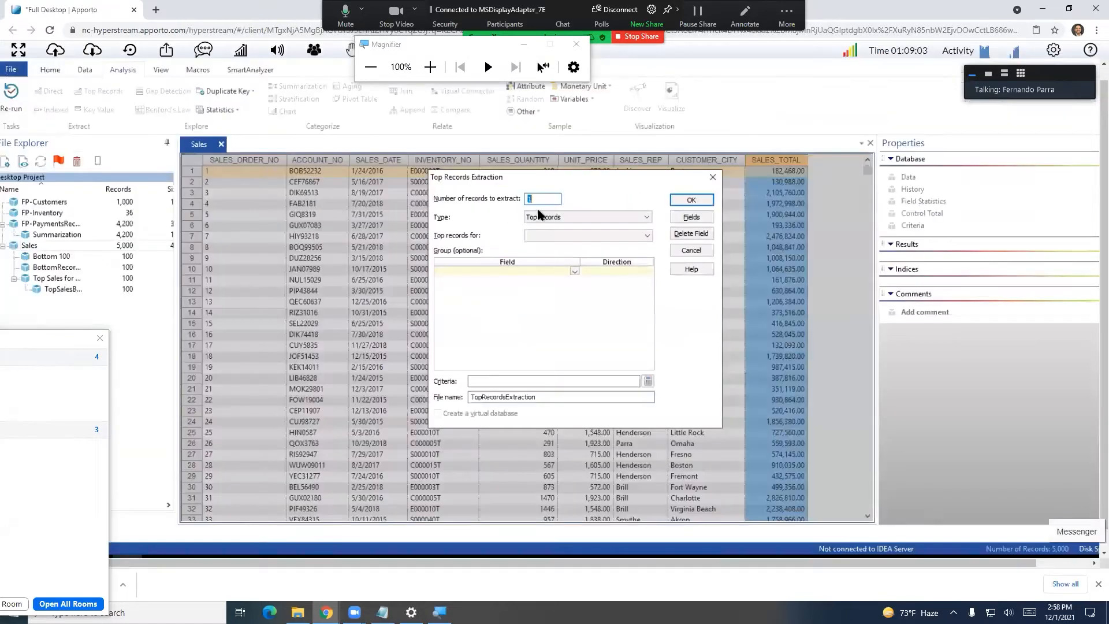
# - Set the number of records to extract to 100 and choose SALES_TOTAL as the field for the top records
pyautogui.click(531, 196)
pyautogui.write('00')
pyautogui.press('Home')
pyautogui.write('1')
pyautogui.press('Tab')
pyautogui.press('Tab')
pyautogui.press('Return')
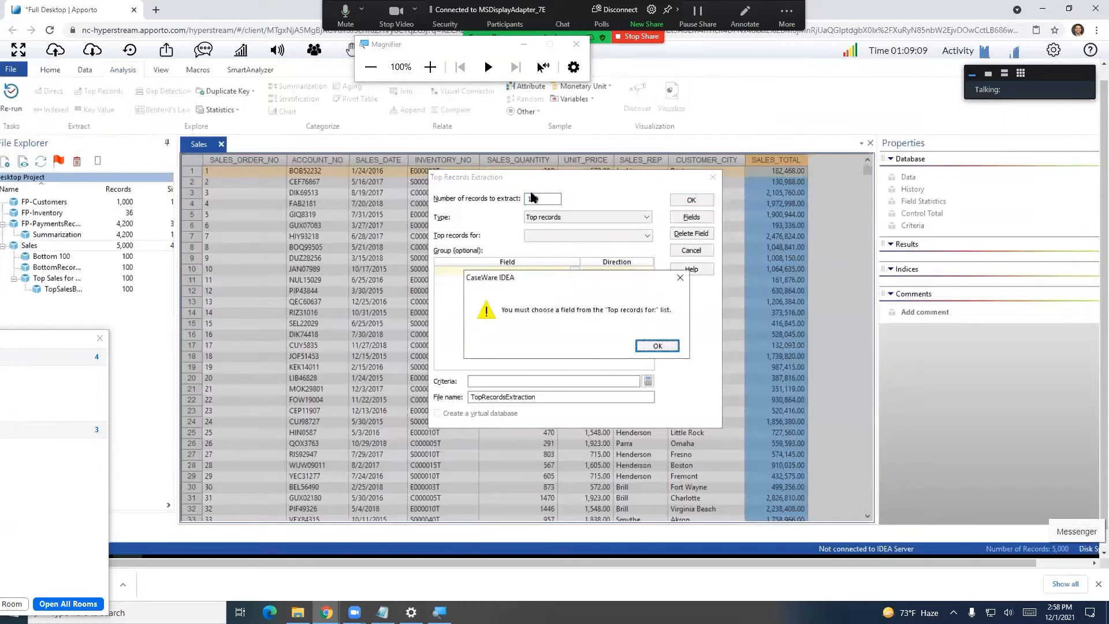
pyautogui.press('Return')
pyautogui.click(623, 237)
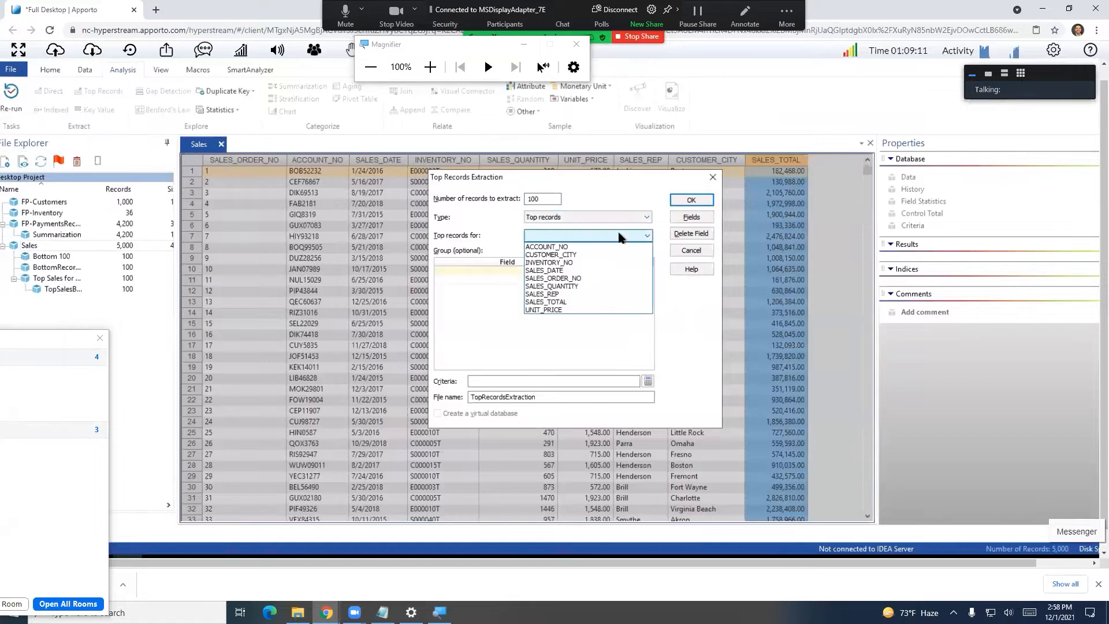
pyautogui.click(569, 302)
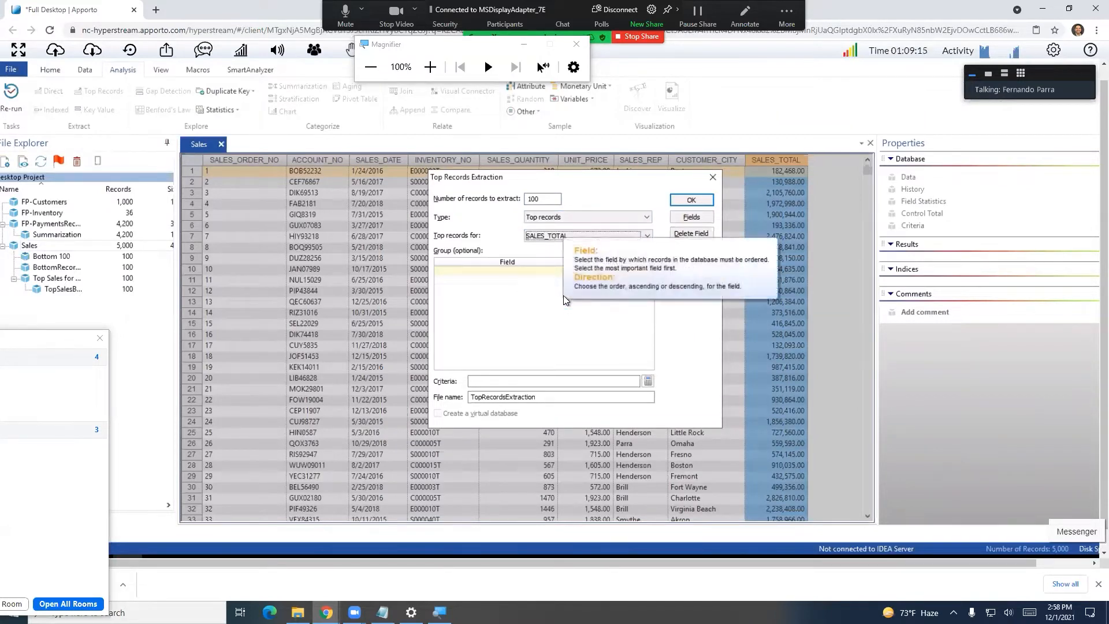
# - Review question 2's wording on the assignment page, and open the Equation Editor for the extraction's criteria in IDEA
pyautogui.hotkey('alt', 'Tab')
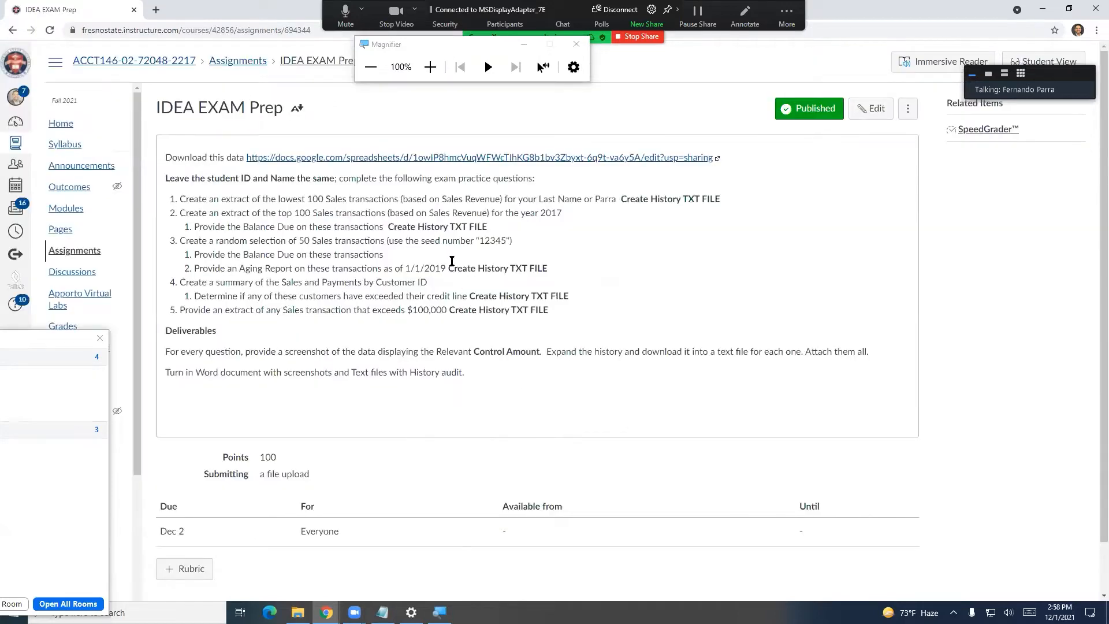
pyautogui.moveTo(394, 217); pyautogui.dragTo(565, 211)
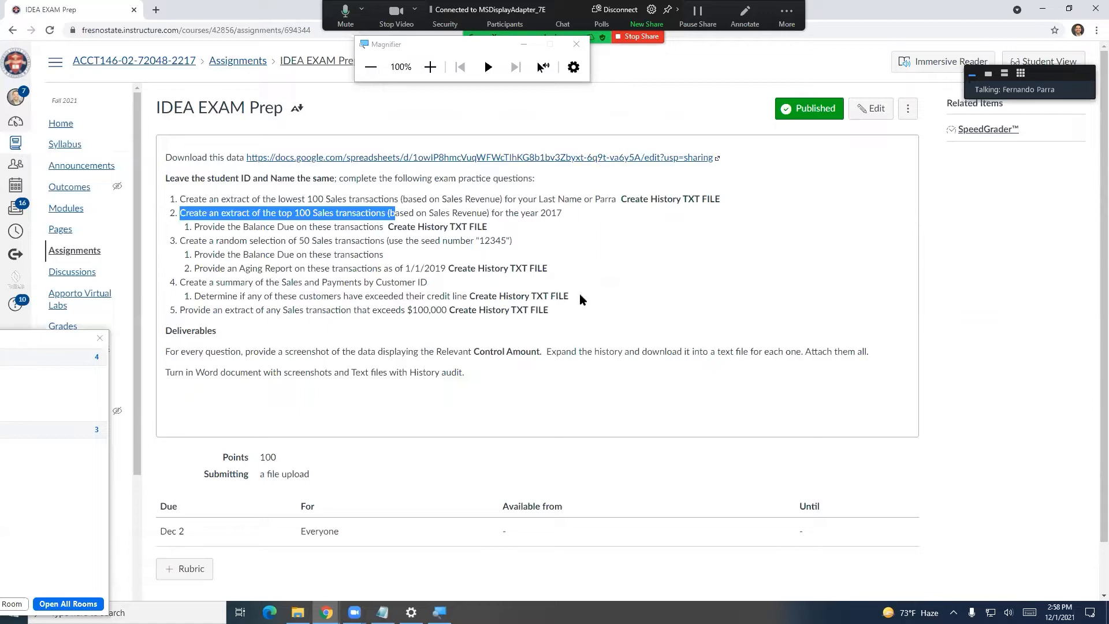
pyautogui.hotkey('alt', 'Tab')
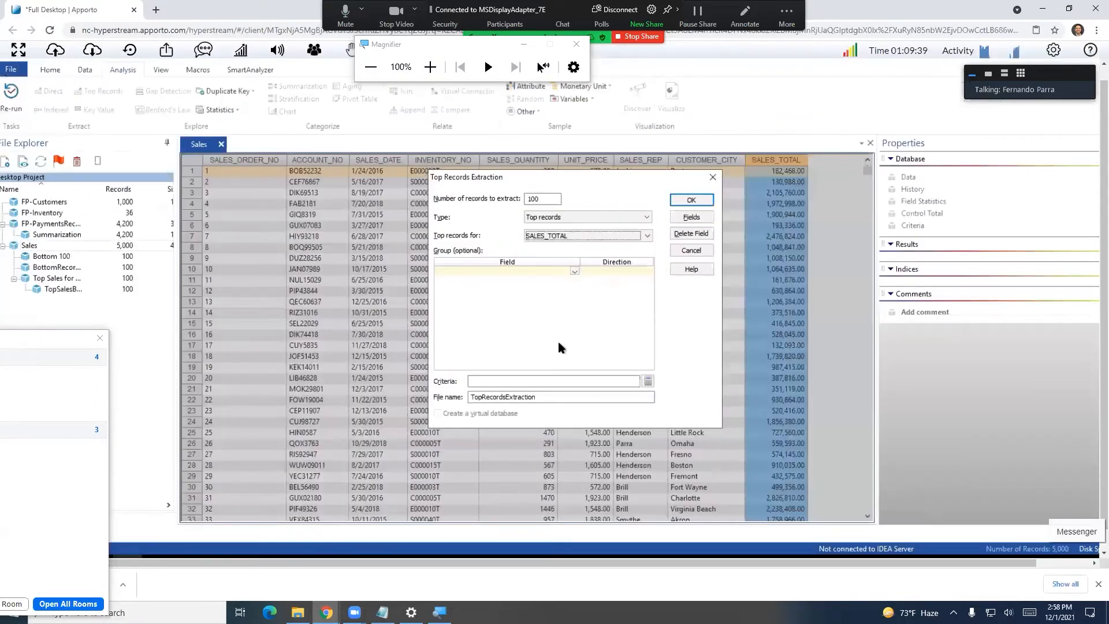
pyautogui.click(646, 381)
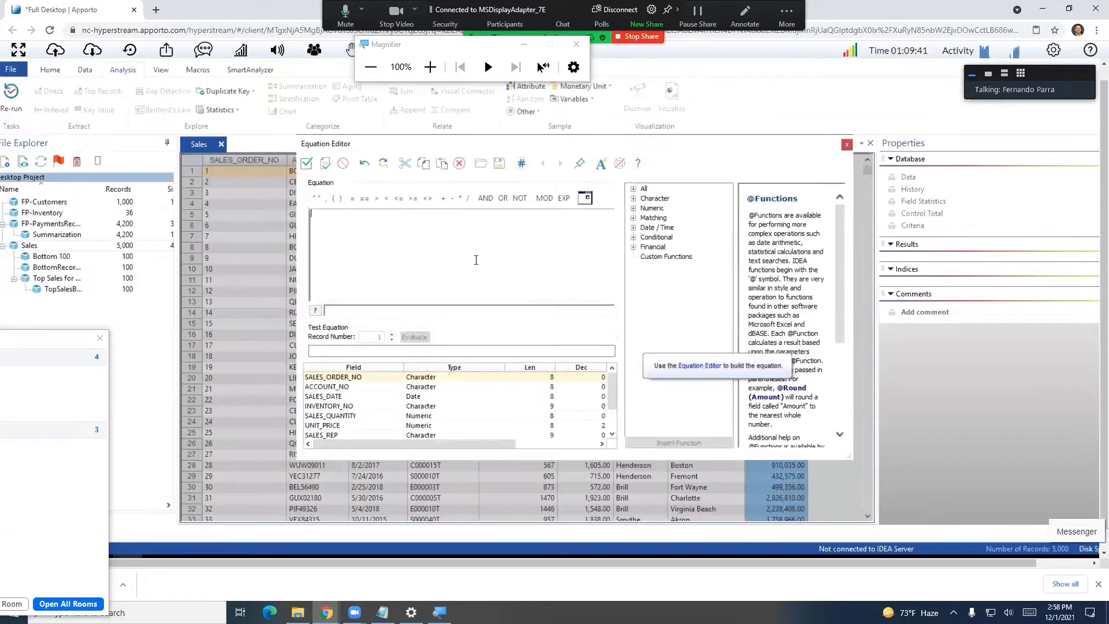
pyautogui.doubleClick(383, 397)
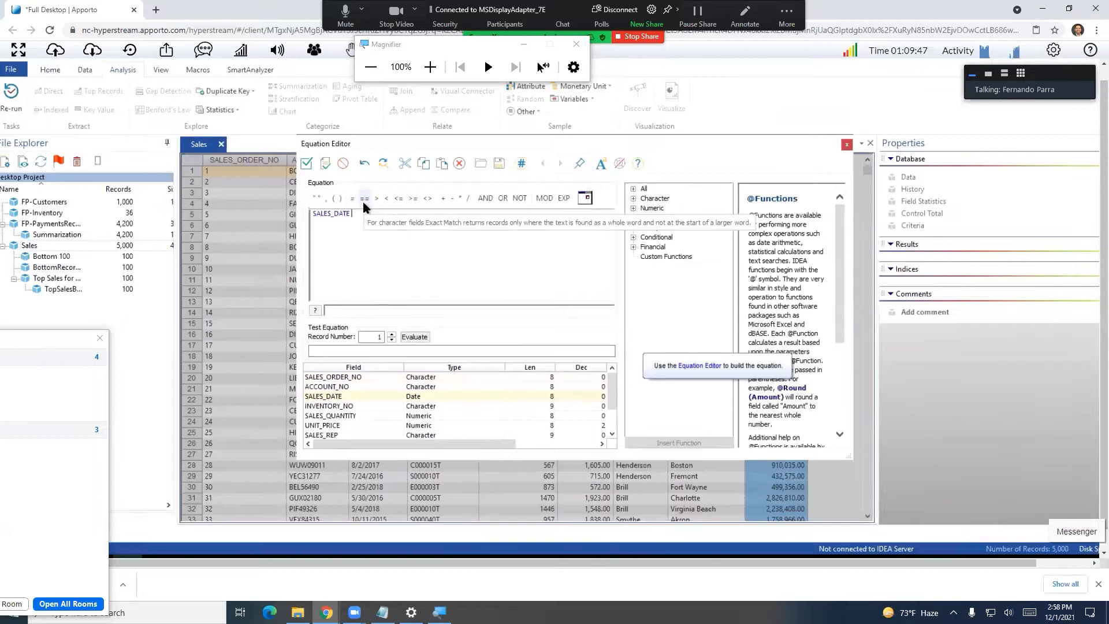
pyautogui.hotkey('ctrl', 'a')
pyautogui.write('year')
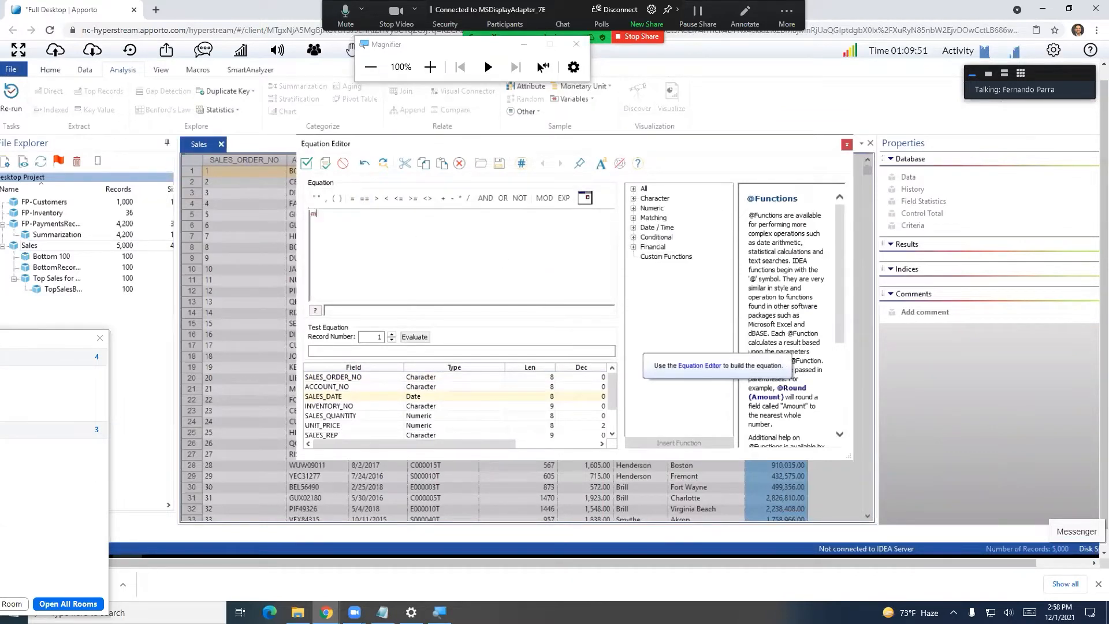
pyautogui.write('(')
pyautogui.press('BackSpace')
pyautogui.press('BackSpace')
pyautogui.hotkey('ctrl', 'a')
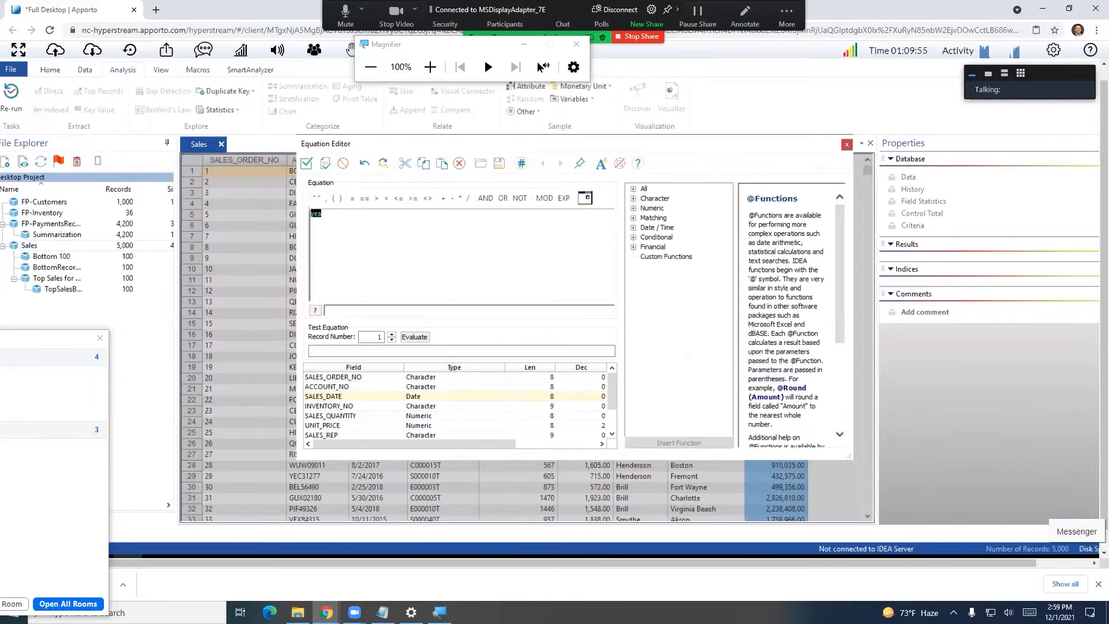
pyautogui.press('Delete')
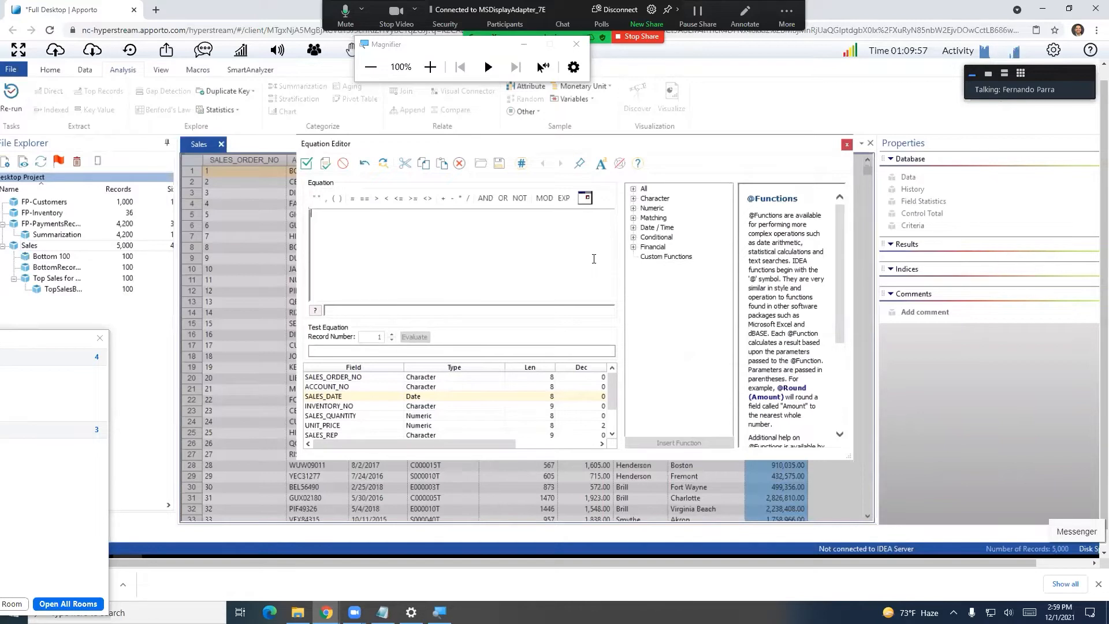
pyautogui.click(633, 227)
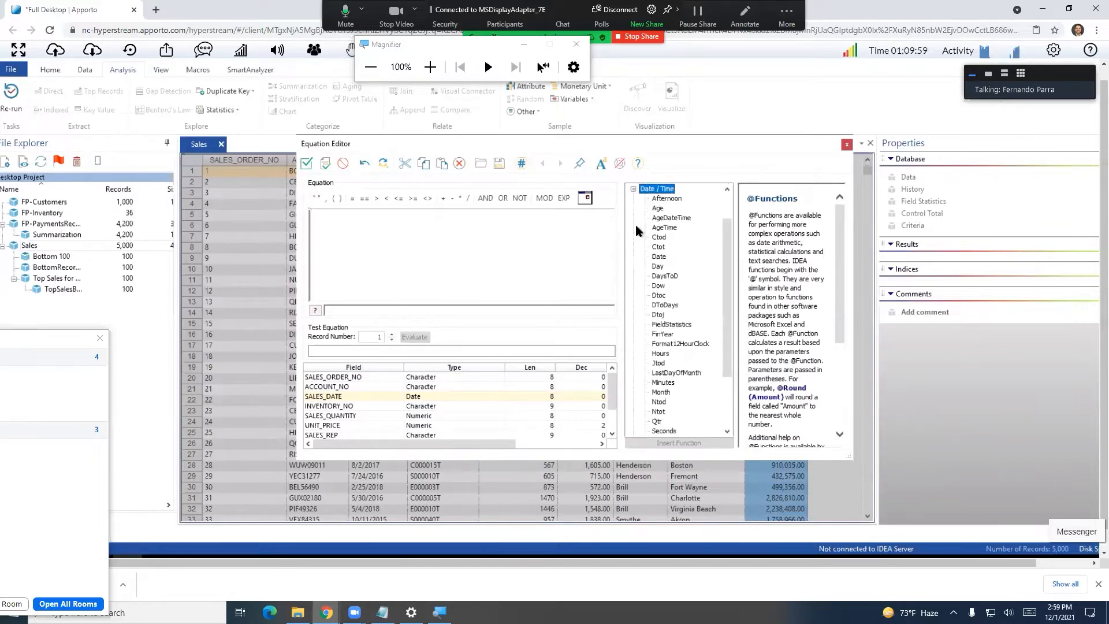
pyautogui.scroll(-3, 670, 295)
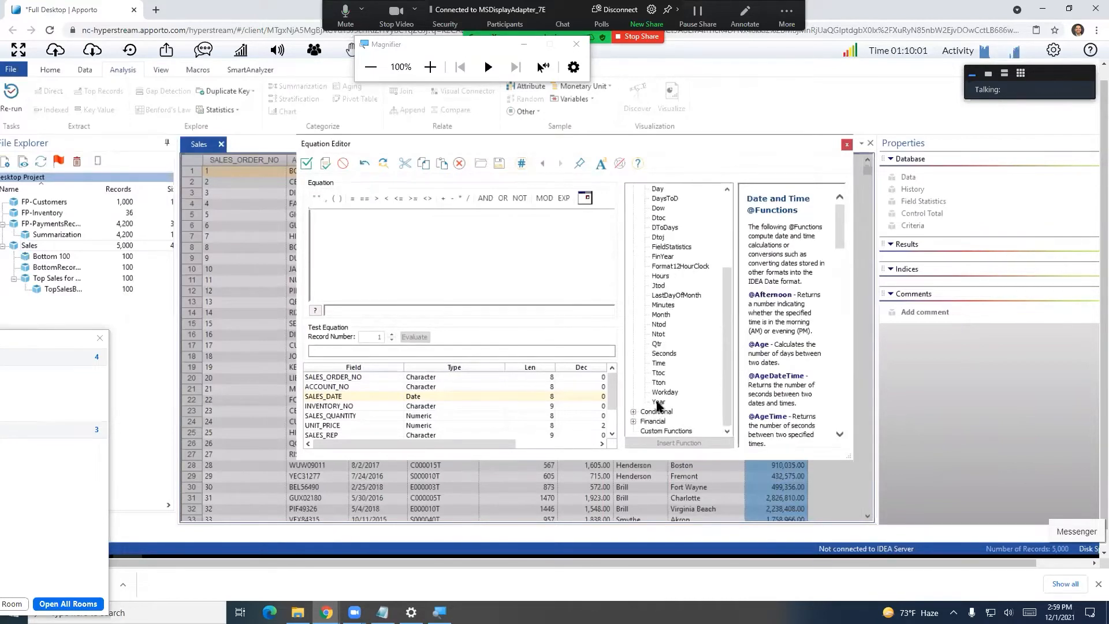
pyautogui.doubleClick(659, 403)
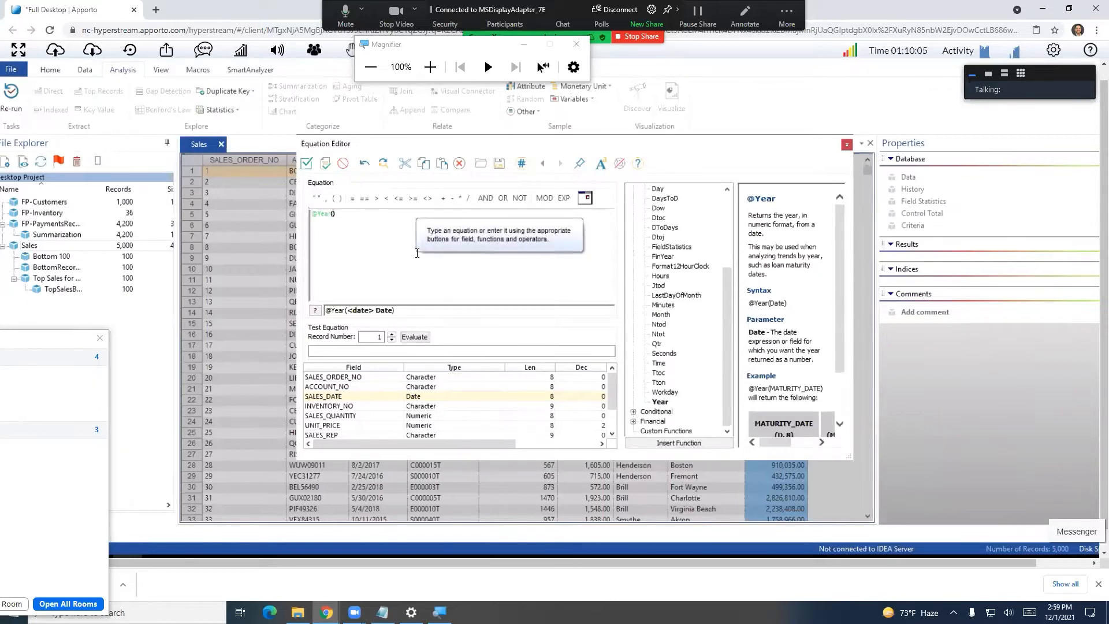
pyautogui.write('sales')
pyautogui.press('Return')
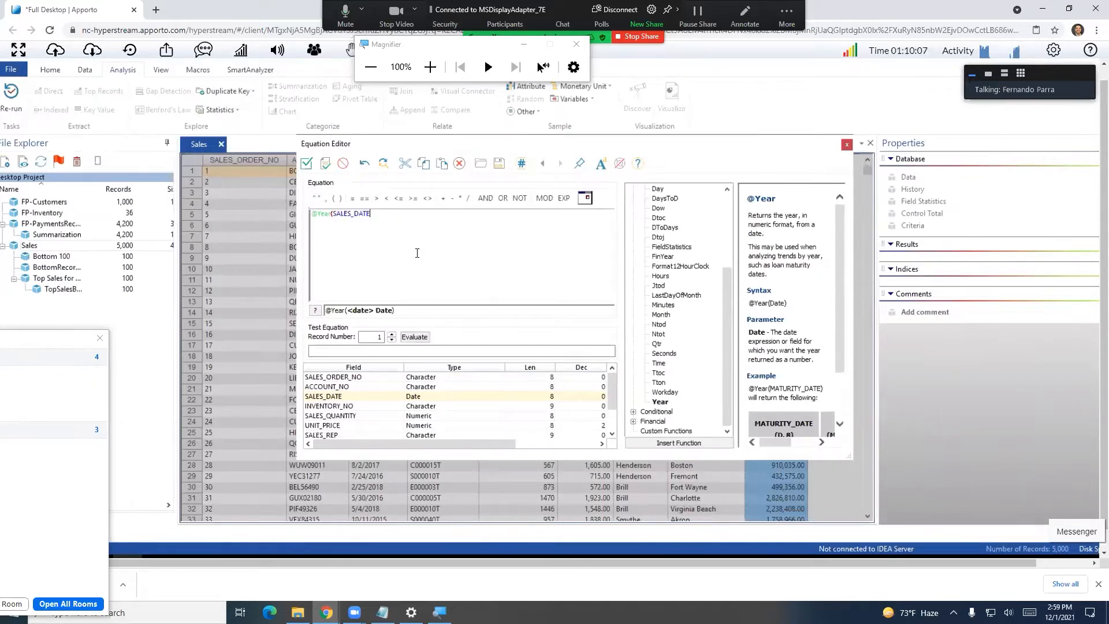
pyautogui.write(')')
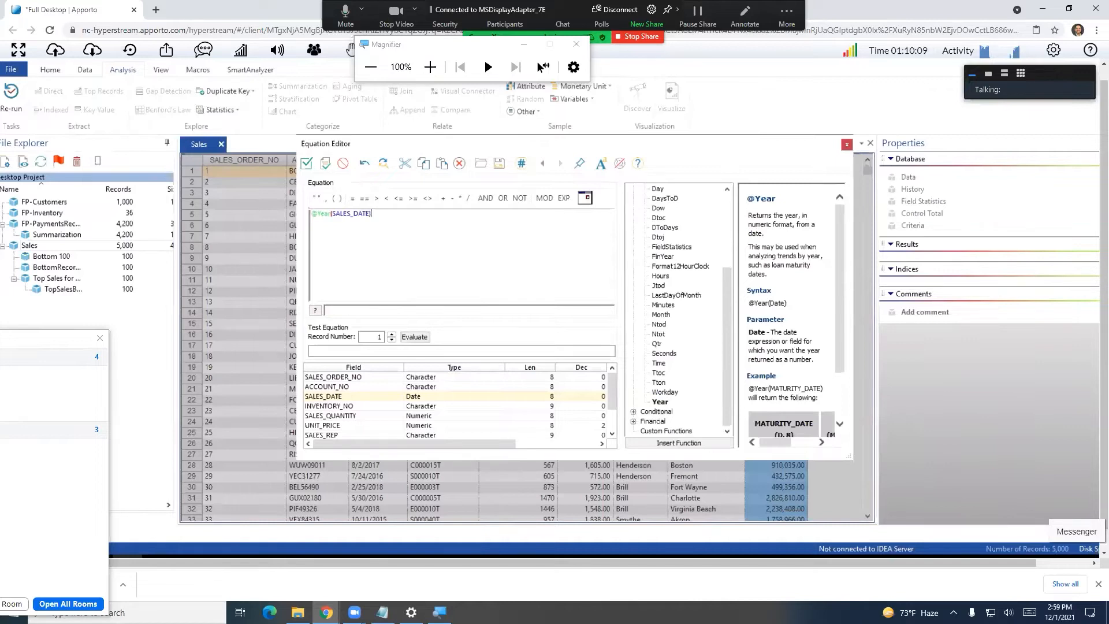
pyautogui.write('=2017')
pyautogui.click(325, 163)
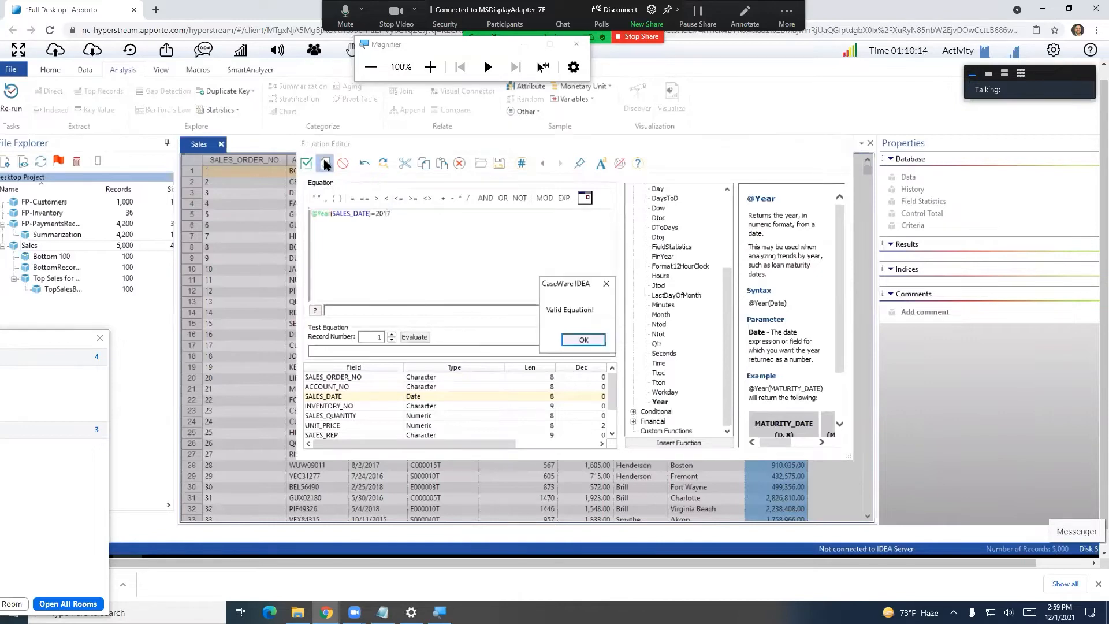
pyautogui.click(580, 340)
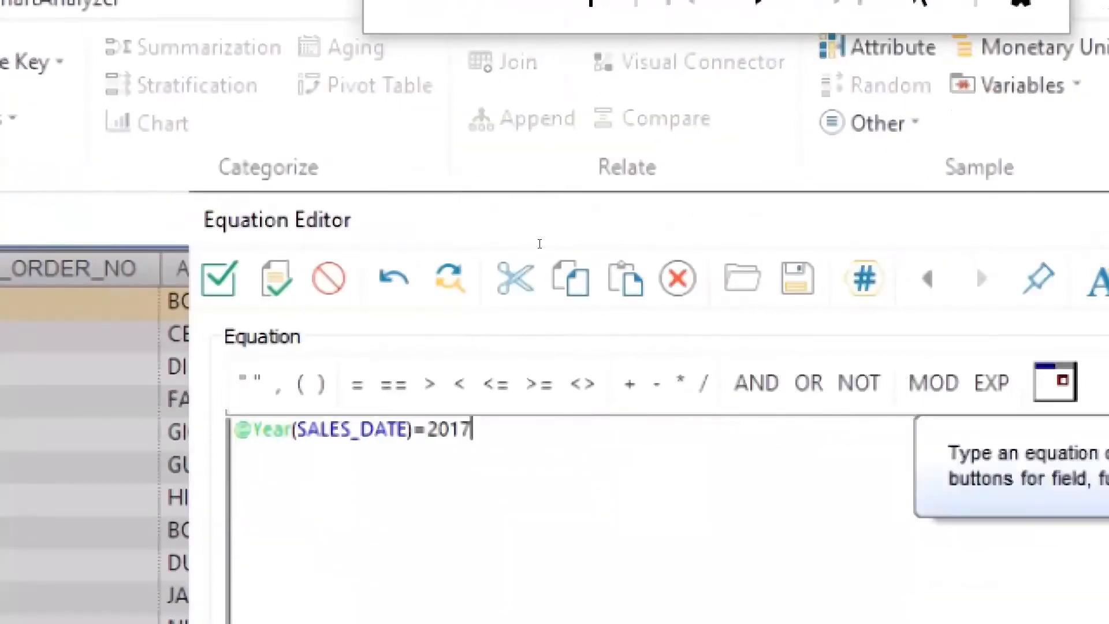
pyautogui.hotkey('ctrl', 'a')
pyautogui.press('Delete')
pyautogui.write('@')
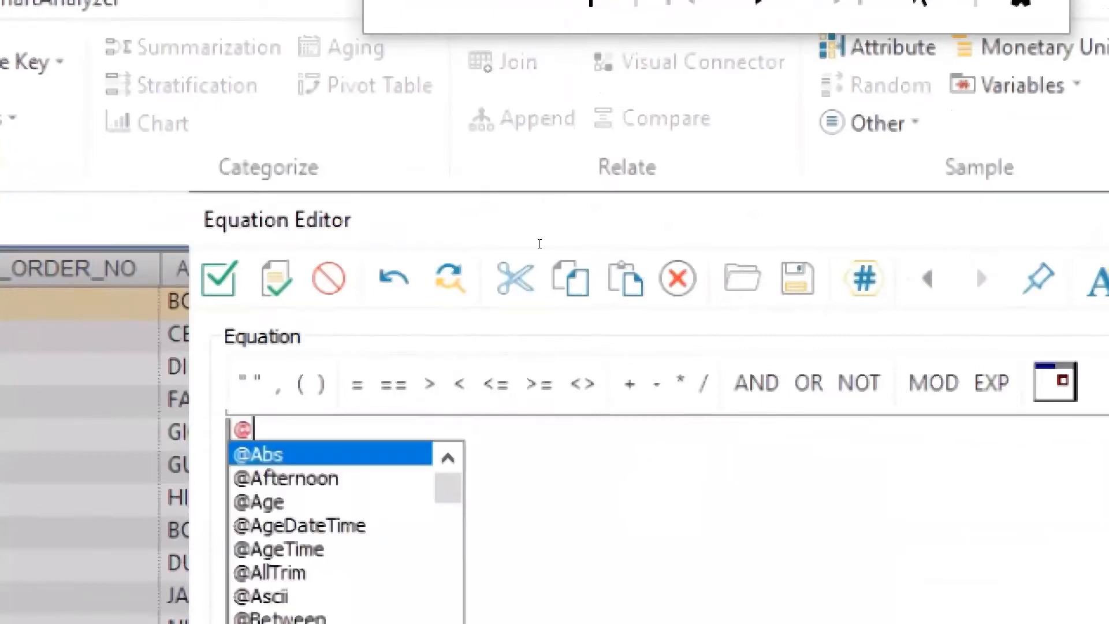
pyautogui.write('Year(')
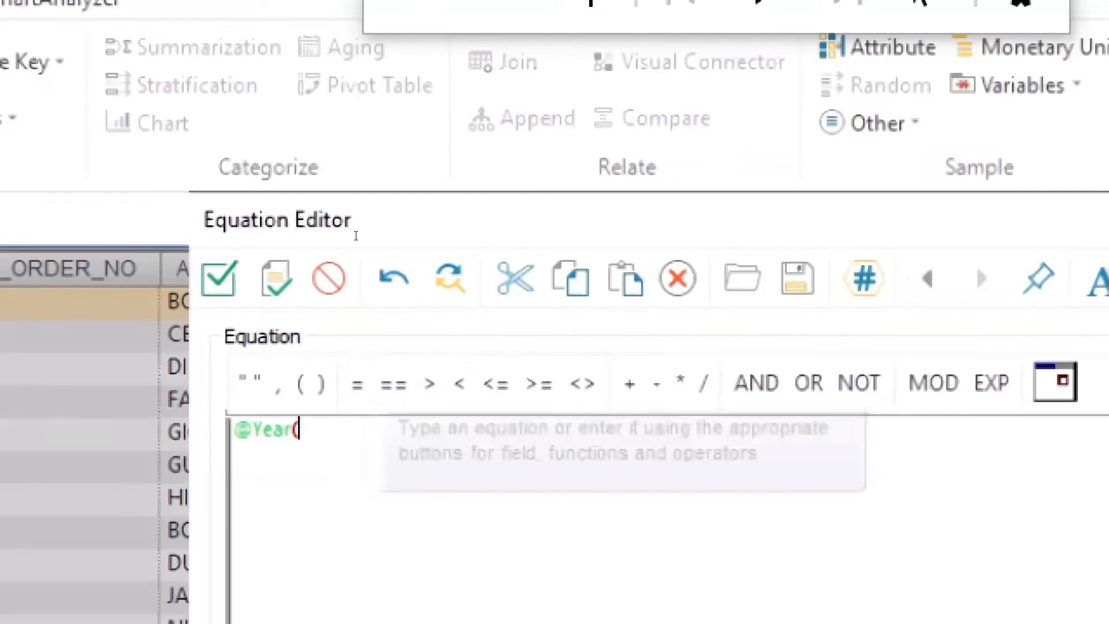
pyautogui.write('sale')
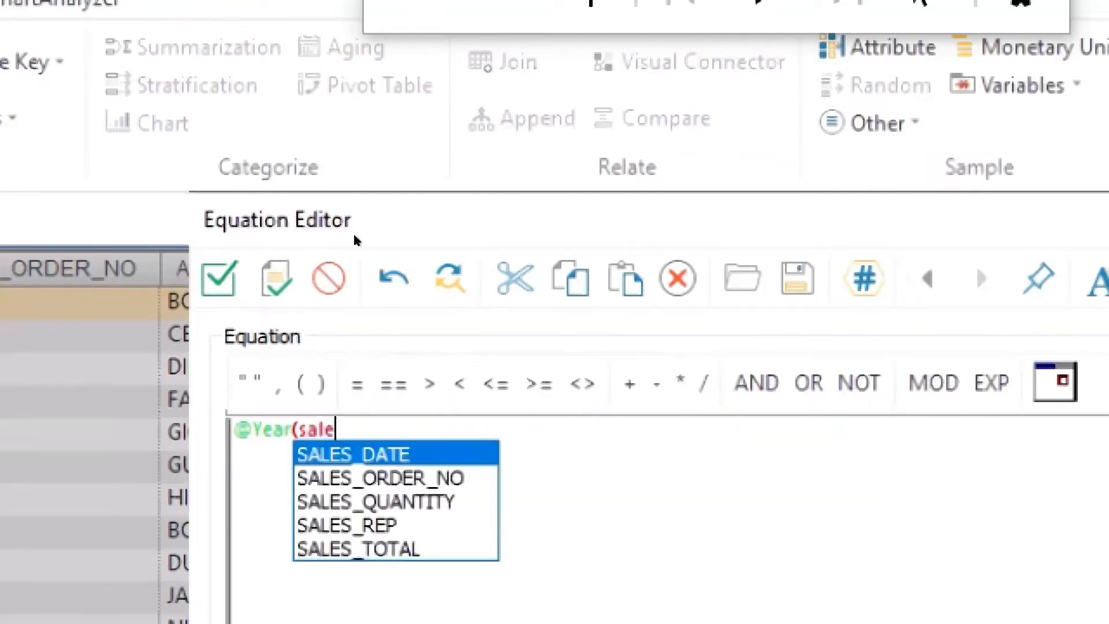
pyautogui.press('Return')
pyautogui.write('_=2017')
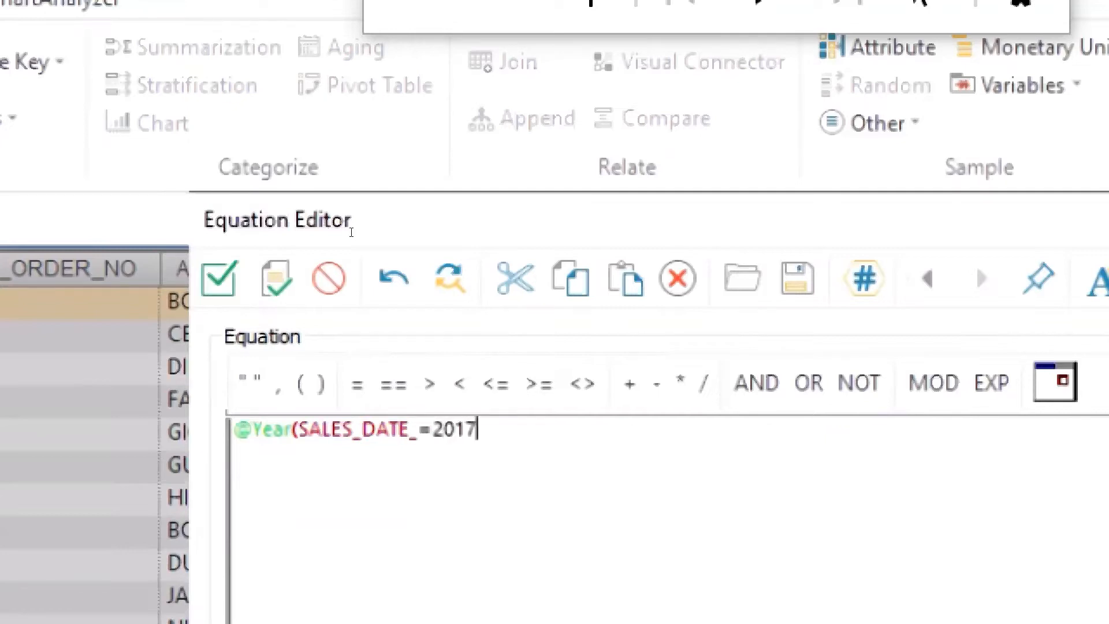
pyautogui.press('Left')
pyautogui.press('Left')
pyautogui.press('Left')
pyautogui.press('Left')
pyautogui.press('Left')
pyautogui.press('Left')
pyautogui.press('Left')
pyautogui.press('Right')
pyautogui.write(')')
pyautogui.press('End')
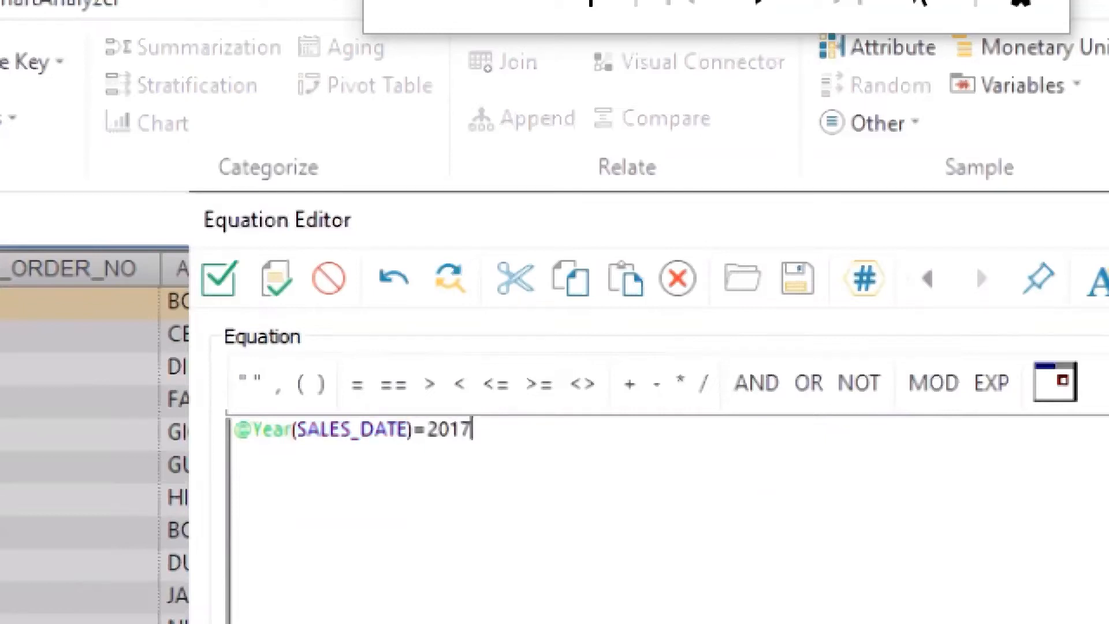
# - Validate the 2017 sales date equation and accept it as the extraction's criteria
pyautogui.click(275, 278)
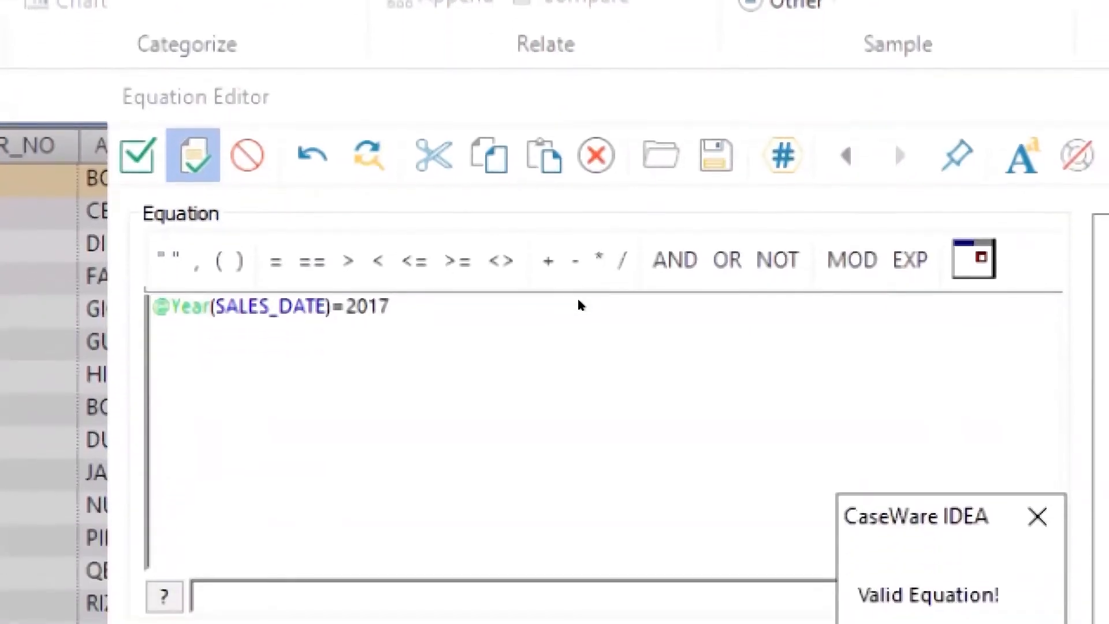
pyautogui.press('Return')
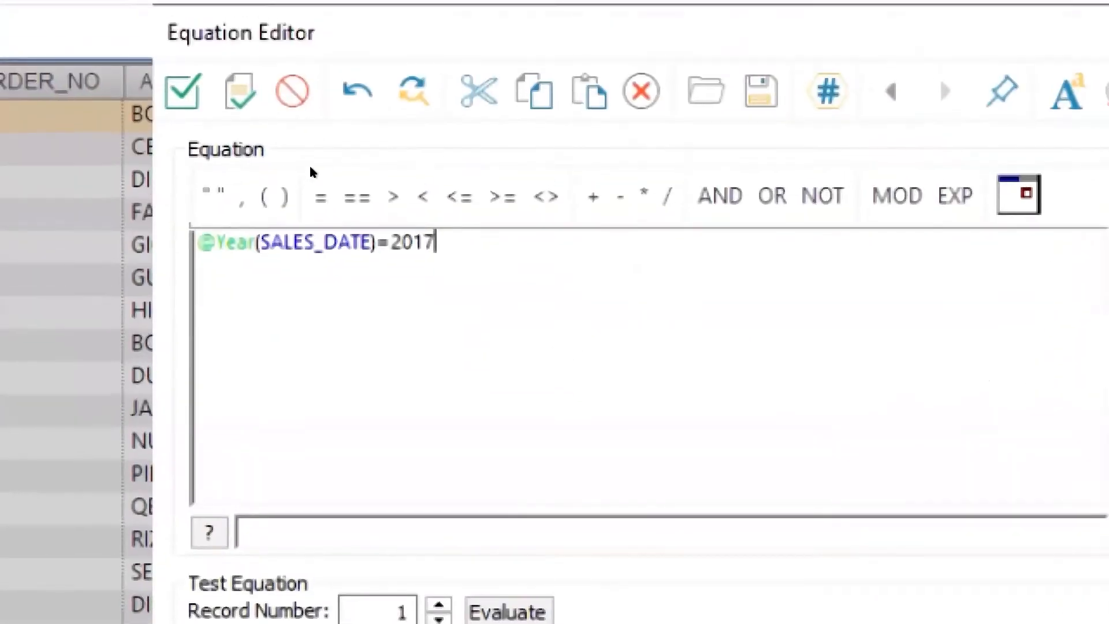
pyautogui.click(182, 82)
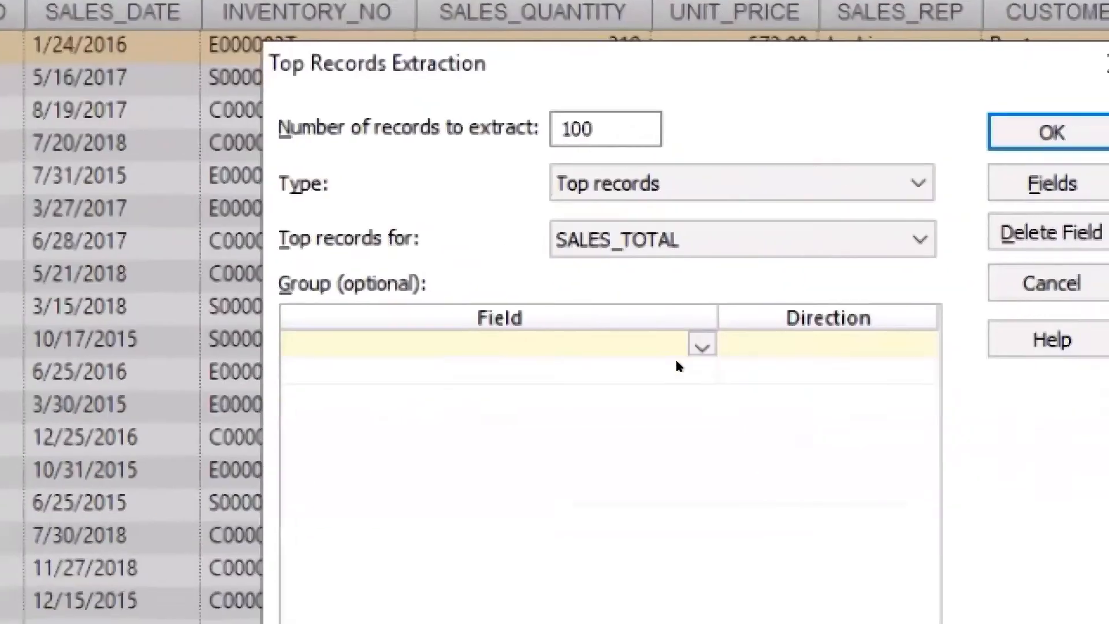
# - Name the extraction's output file "2017 Top Sales Transactions"
pyautogui.moveTo(584, 591); pyautogui.dragTo(391, 591)
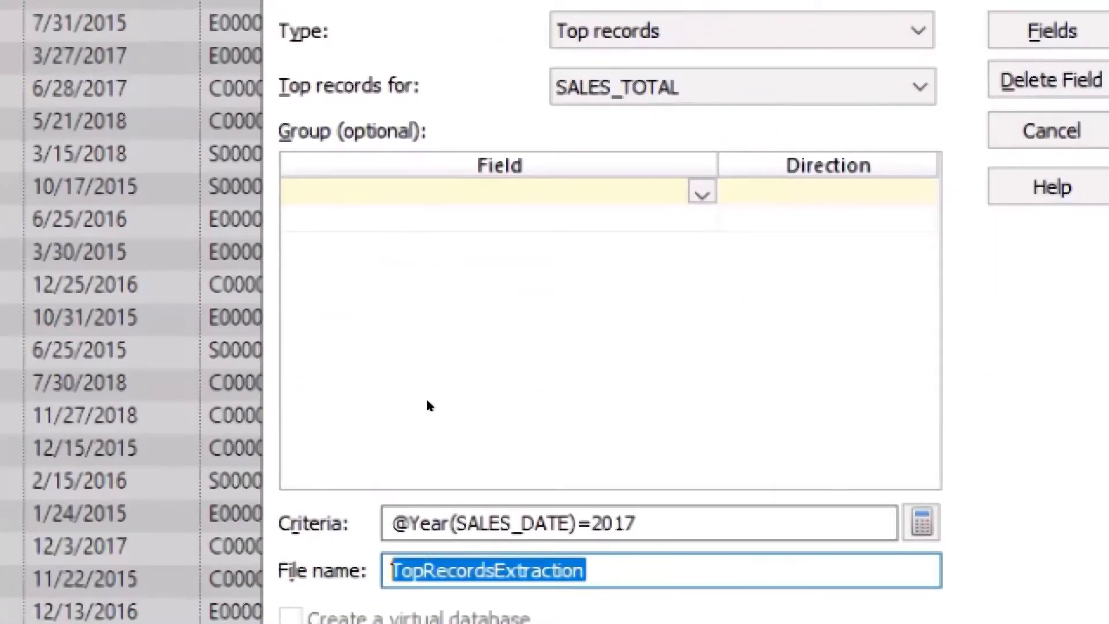
pyautogui.write('Tops 201')
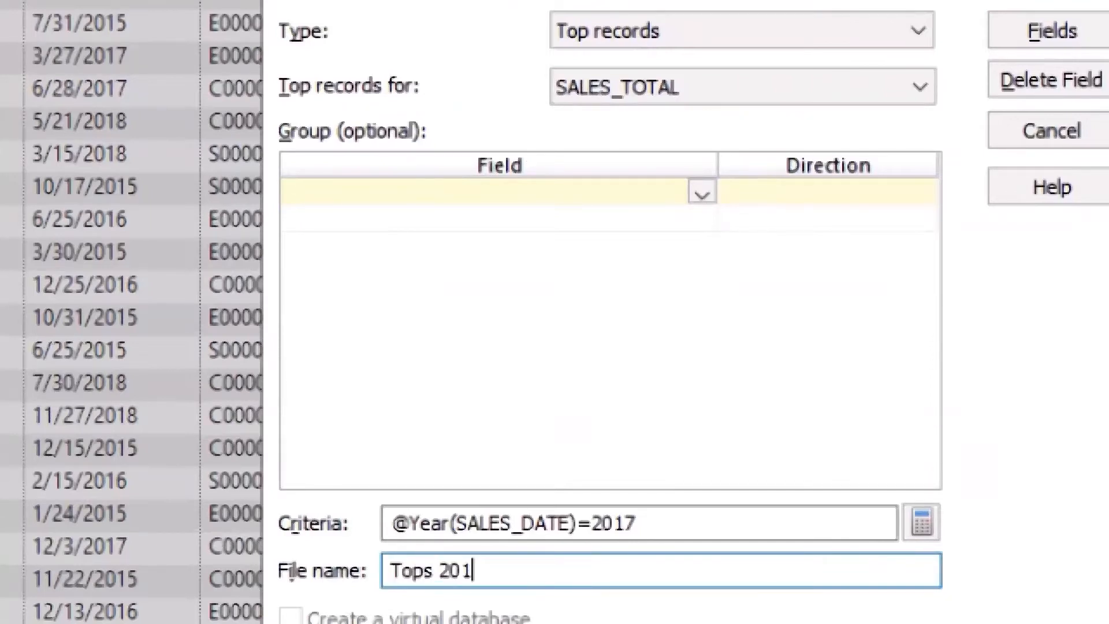
pyautogui.hotkey('ctrl', 'shift', 'Left')
pyautogui.press('BackSpace')
pyautogui.press('Home')
pyautogui.write('2017')
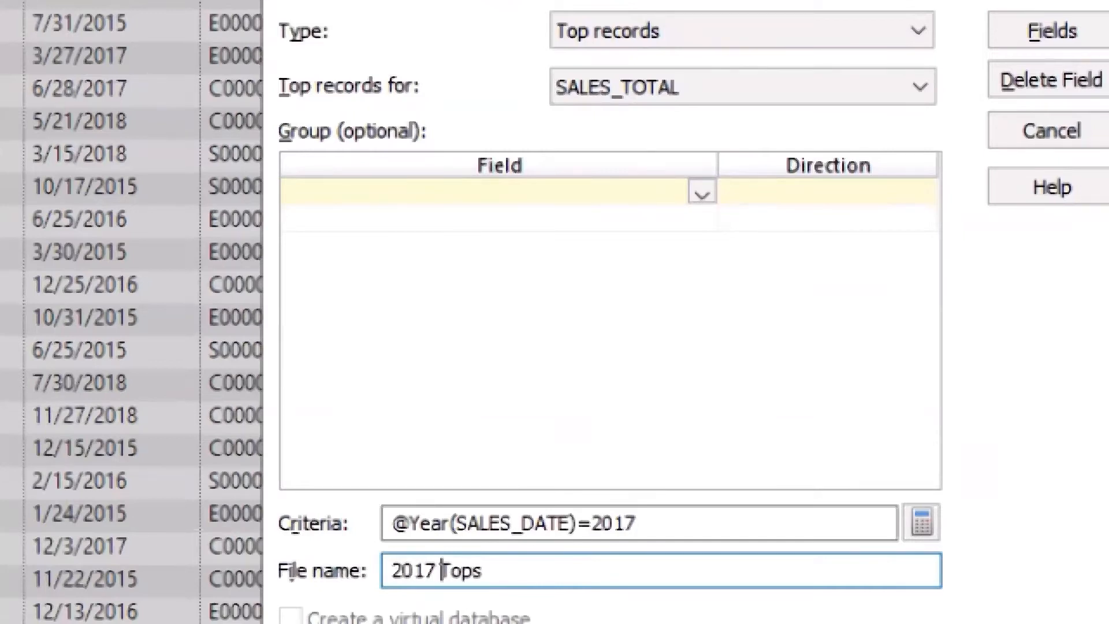
pyautogui.press('End')
pyautogui.press('BackSpace')
pyautogui.write('Sales')
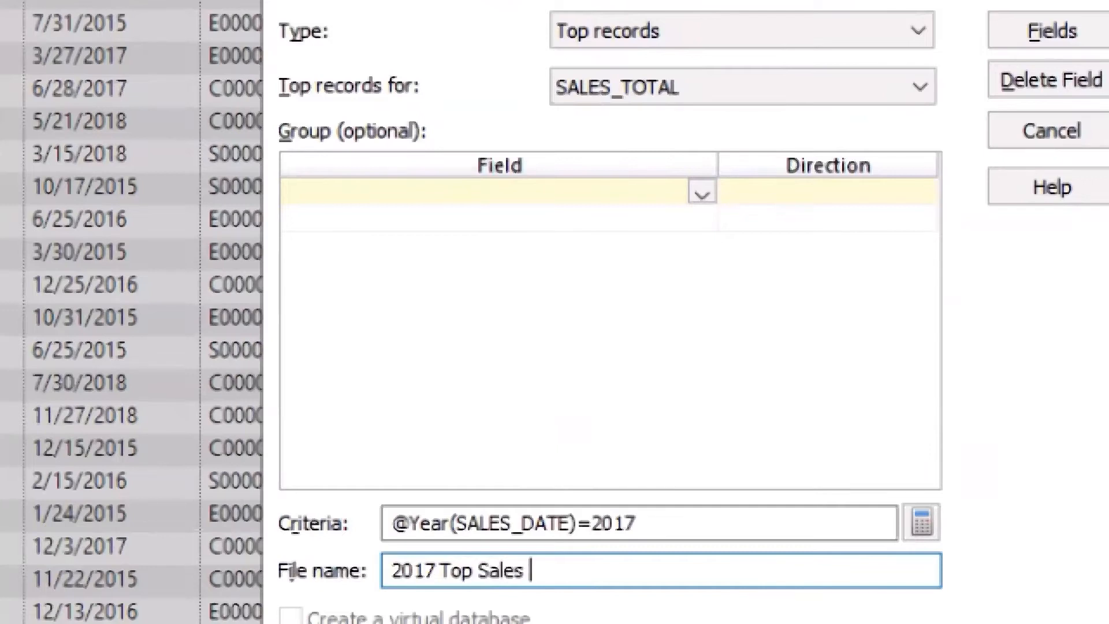
pyautogui.write(' Transat')
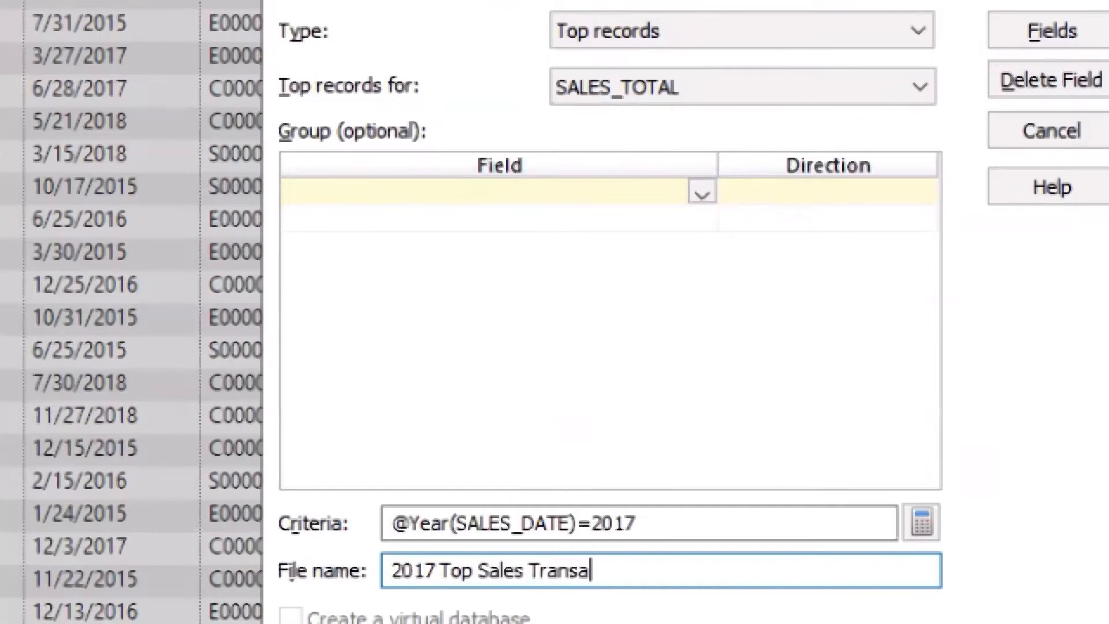
pyautogui.press('BackSpace')
pyautogui.write('ctii')
pyautogui.press('BackSpace')
pyautogui.write('ons')
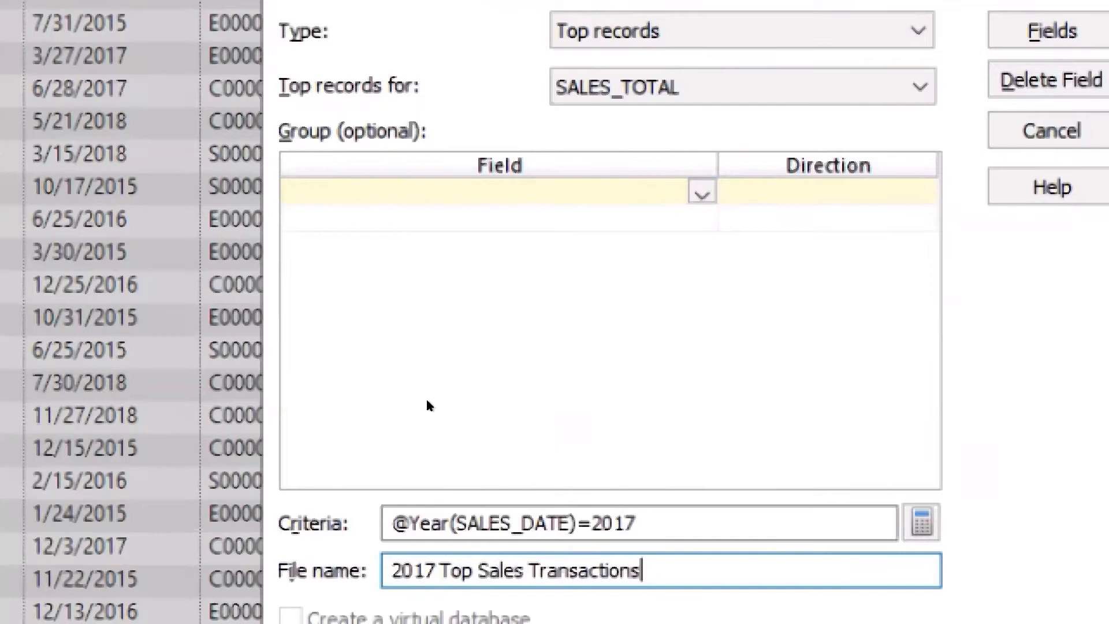
# - Run the top records extraction to create the 2017 Top Sales Transactions database
pyautogui.press('Return')
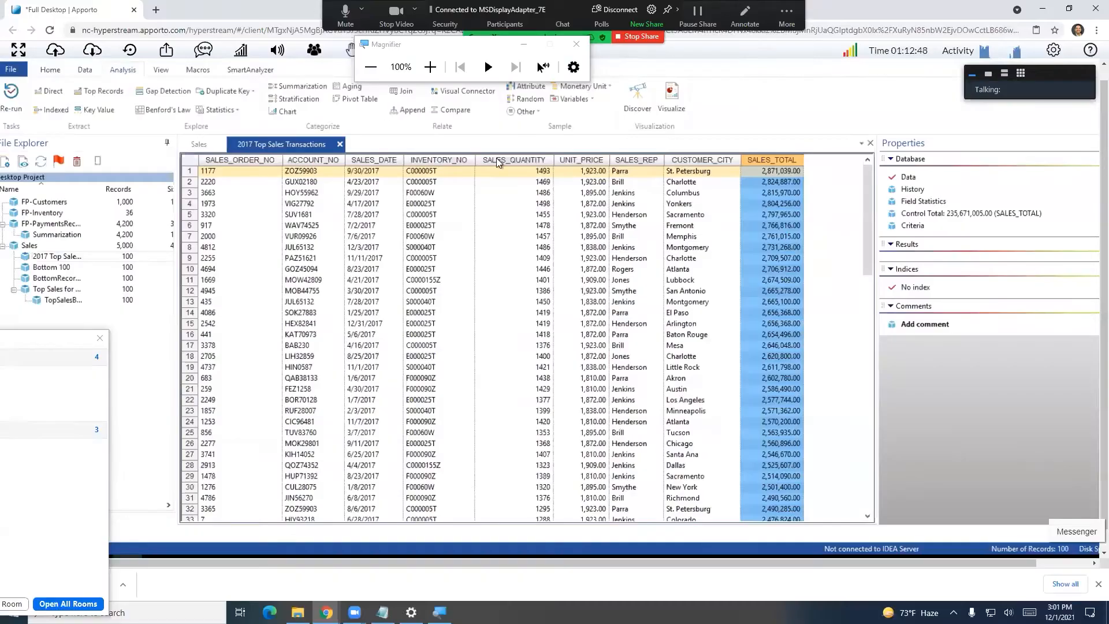
pyautogui.click(551, 192)
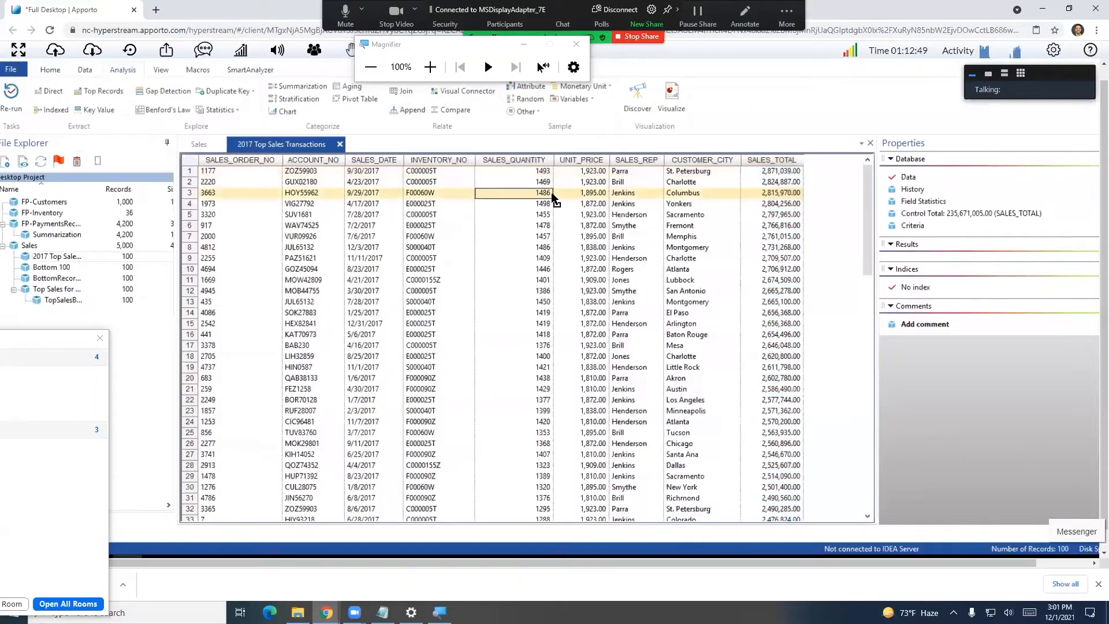
pyautogui.click(635, 182)
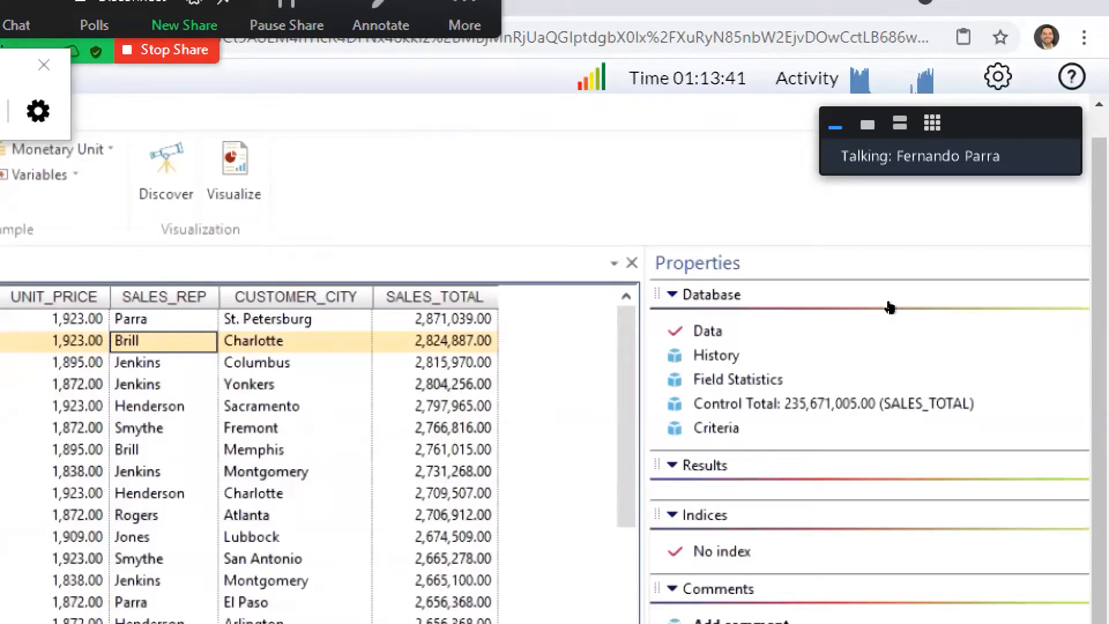
# - Switch to the IDEA EXAM Prep page, read question 2's requirement about the balance due, and return to IDEA
pyautogui.hotkey('alt', 'Tab')
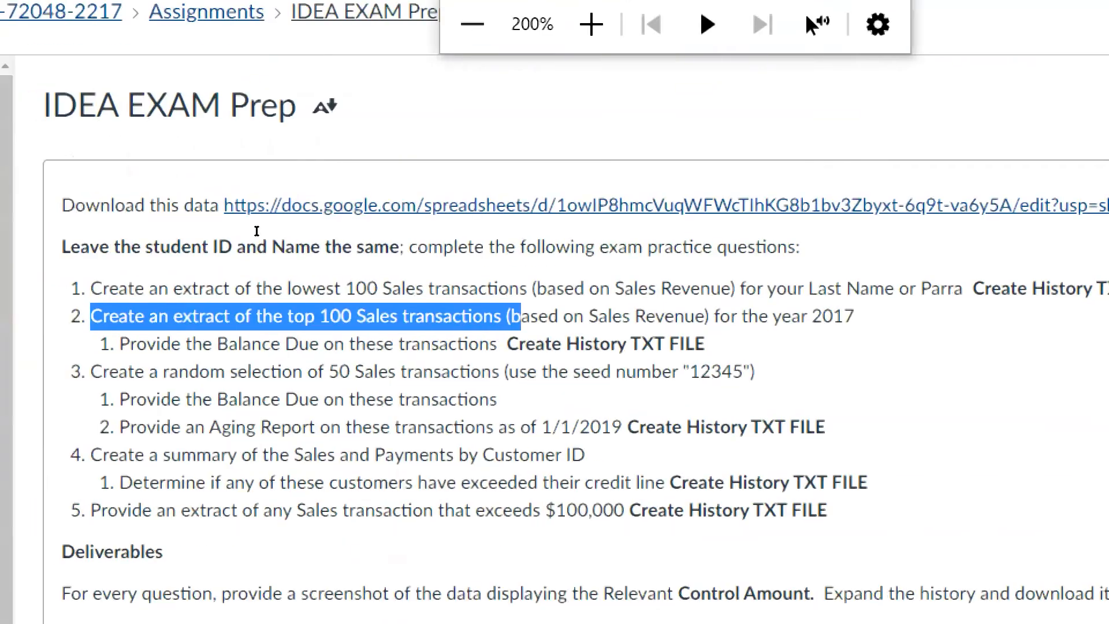
pyautogui.click(248, 227)
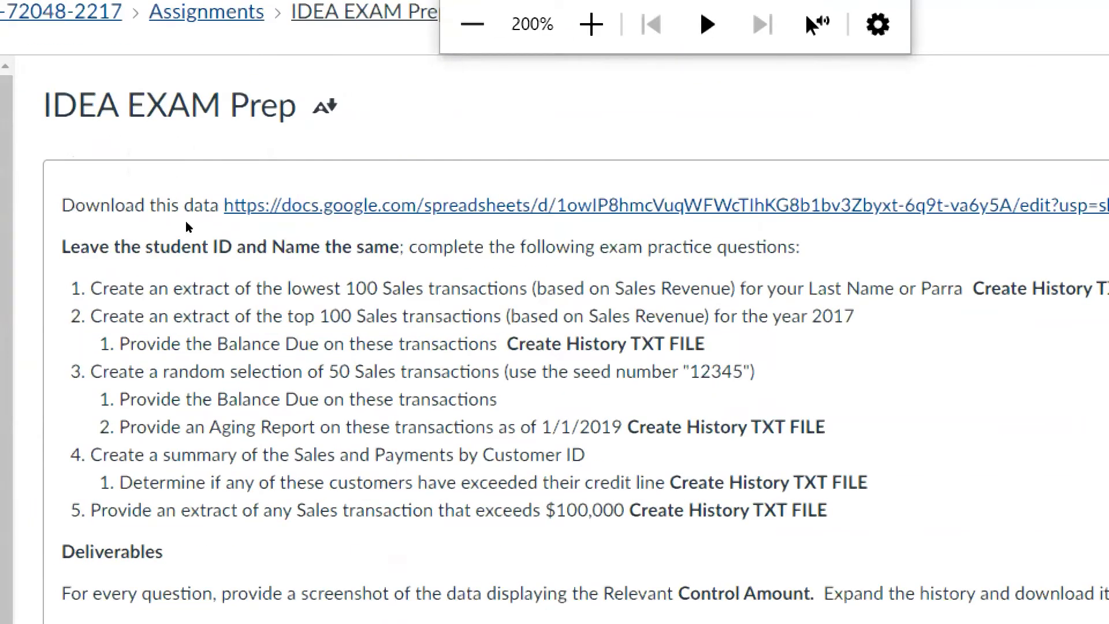
pyautogui.moveTo(196, 227); pyautogui.dragTo(386, 226)
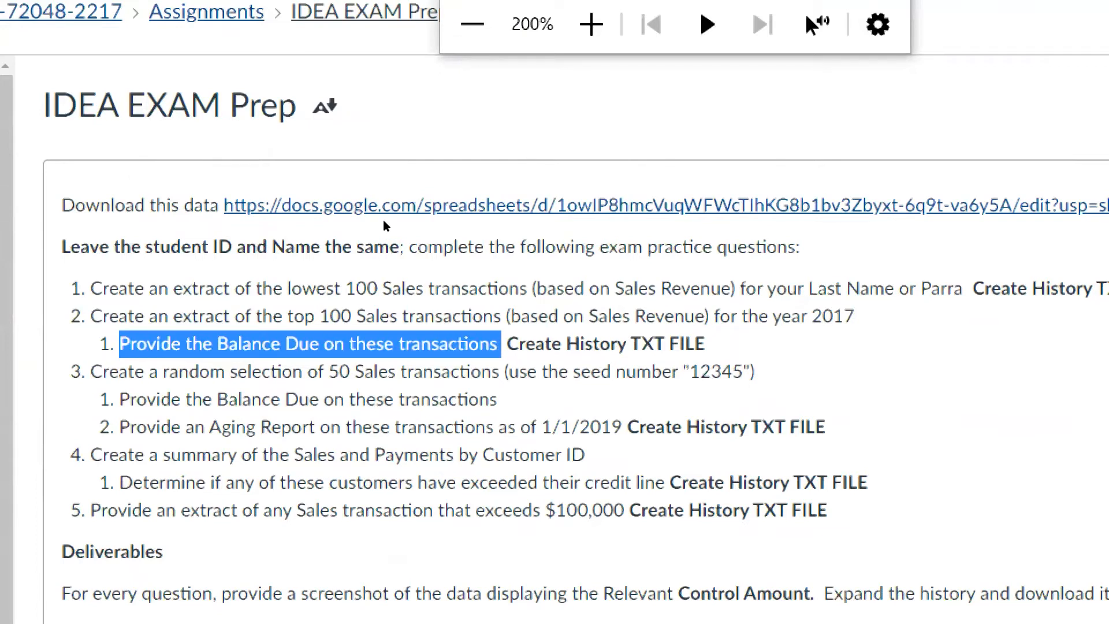
pyautogui.click(640, 12)
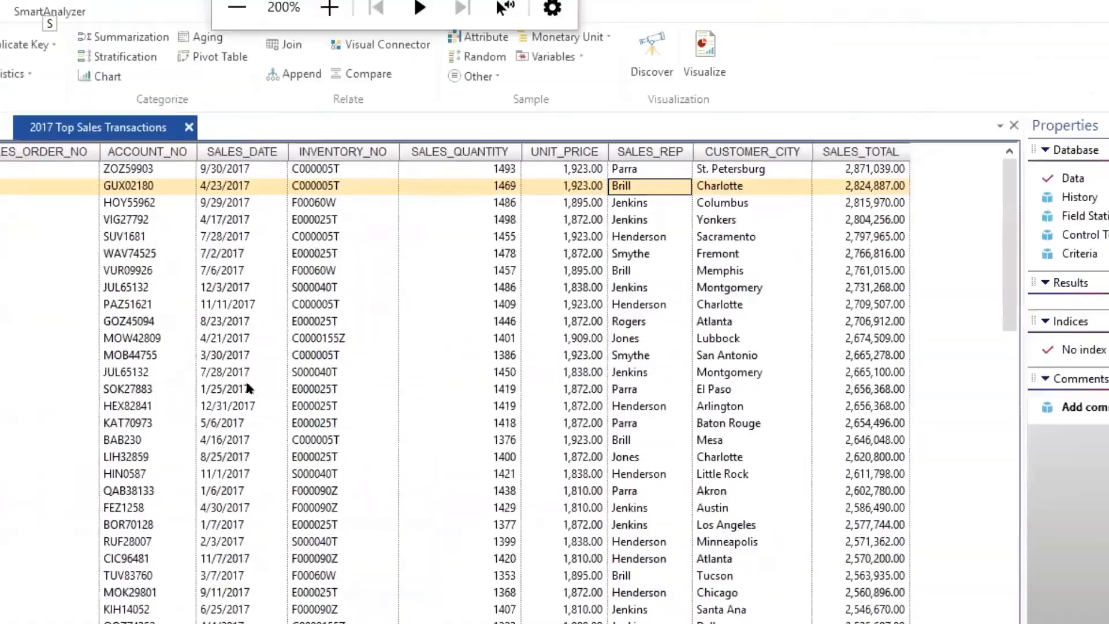
pyautogui.press('super+minus')
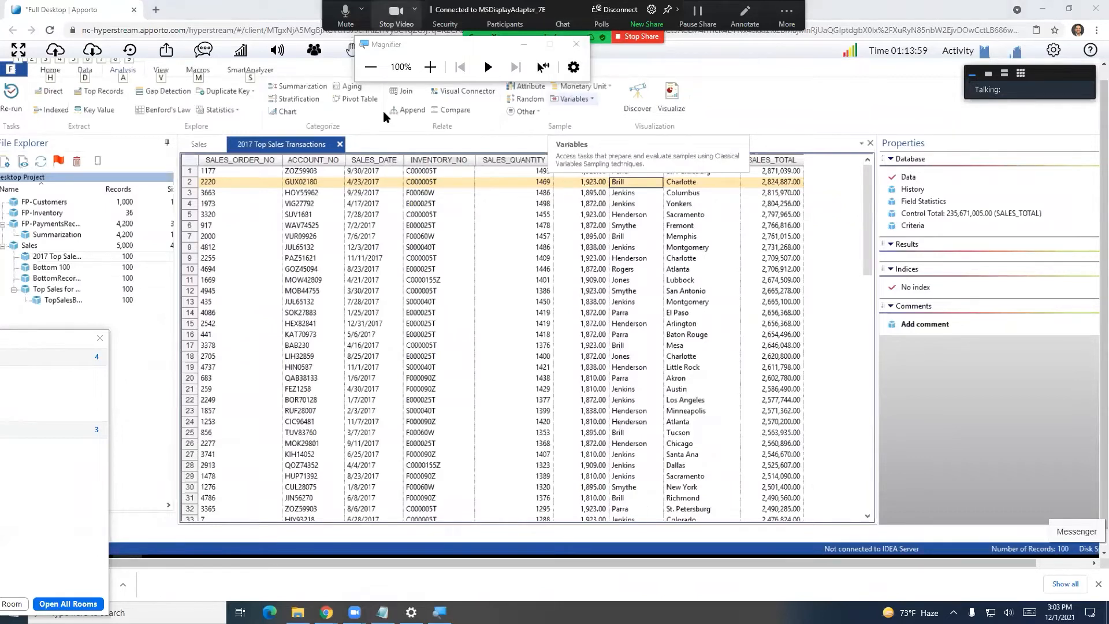
# - Reposition the Zoom meeting controls and open the meeting's breakout rooms
pyautogui.moveTo(396, 16); pyautogui.dragTo(402, 217)
pyautogui.click(791, 216)
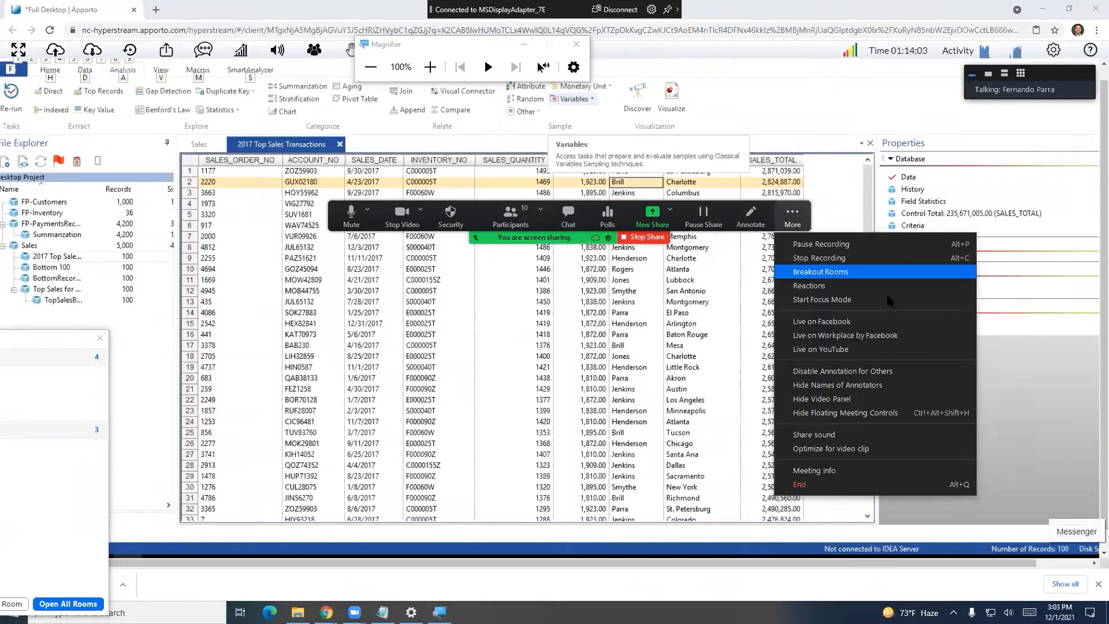
pyautogui.click(820, 271)
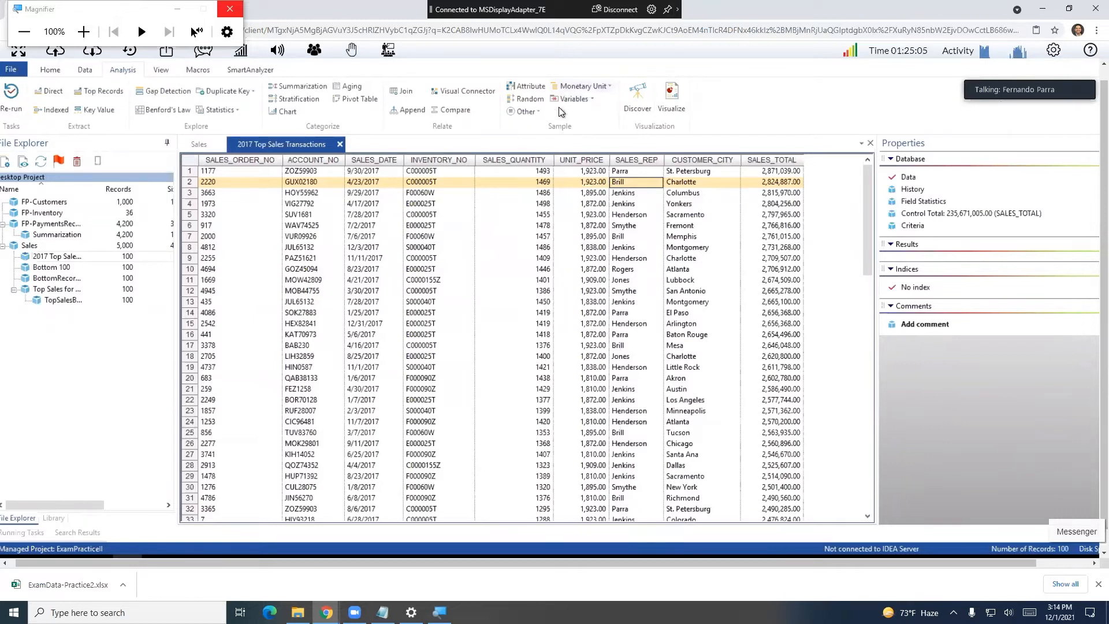
# - Begin joining the 2017 Top Sales Transactions database with FP-PaymentsReceived as the secondary database
pyautogui.click(402, 91)
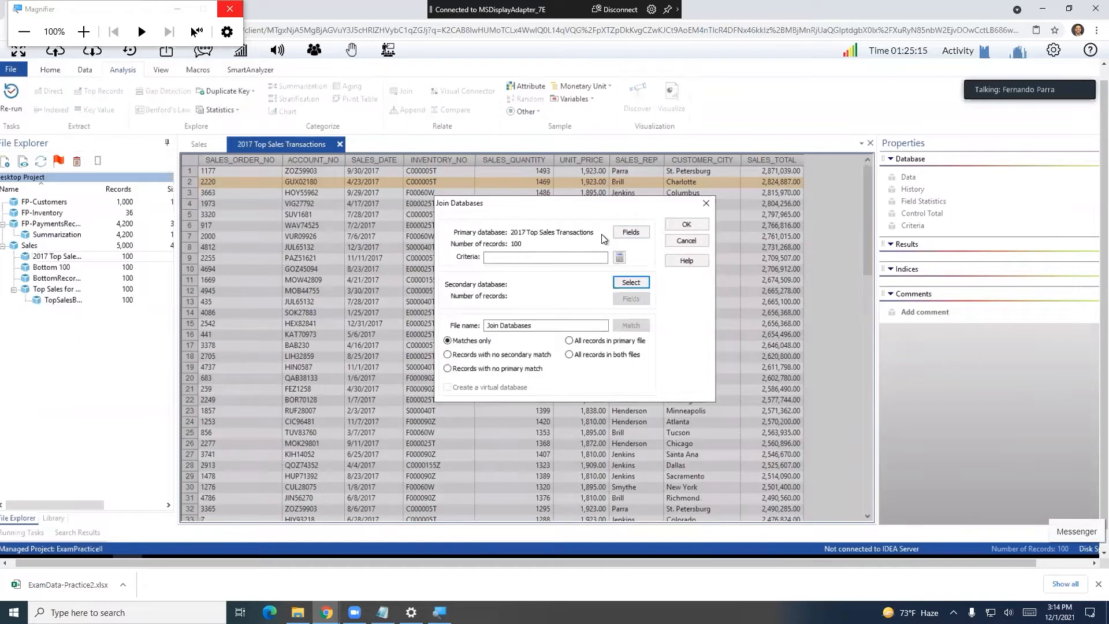
pyautogui.click(631, 282)
pyautogui.click(484, 312)
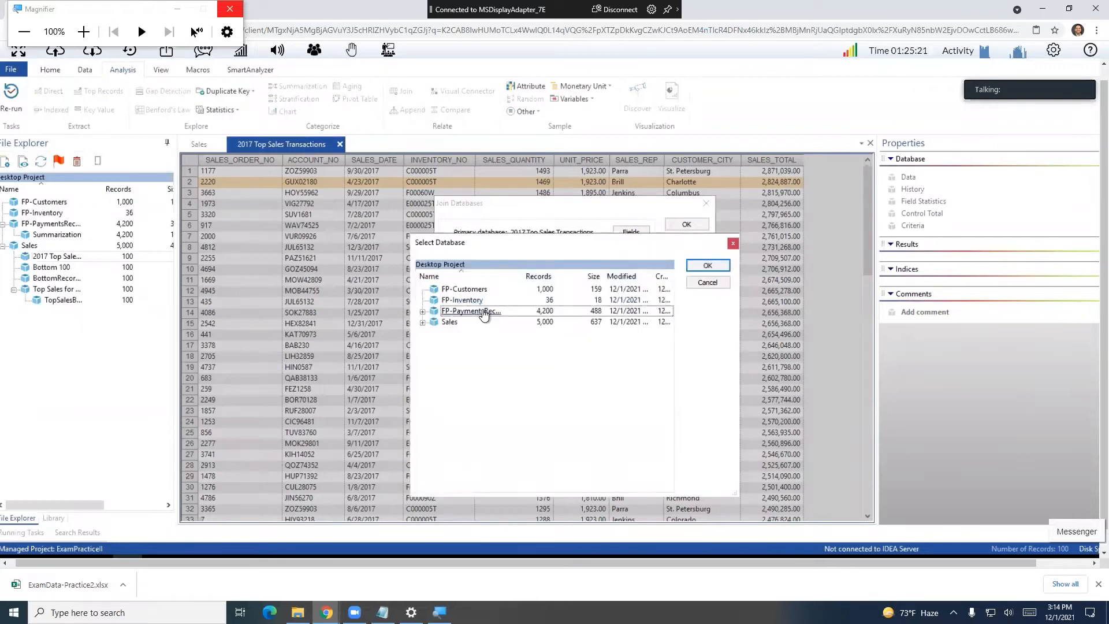
pyautogui.click(697, 268)
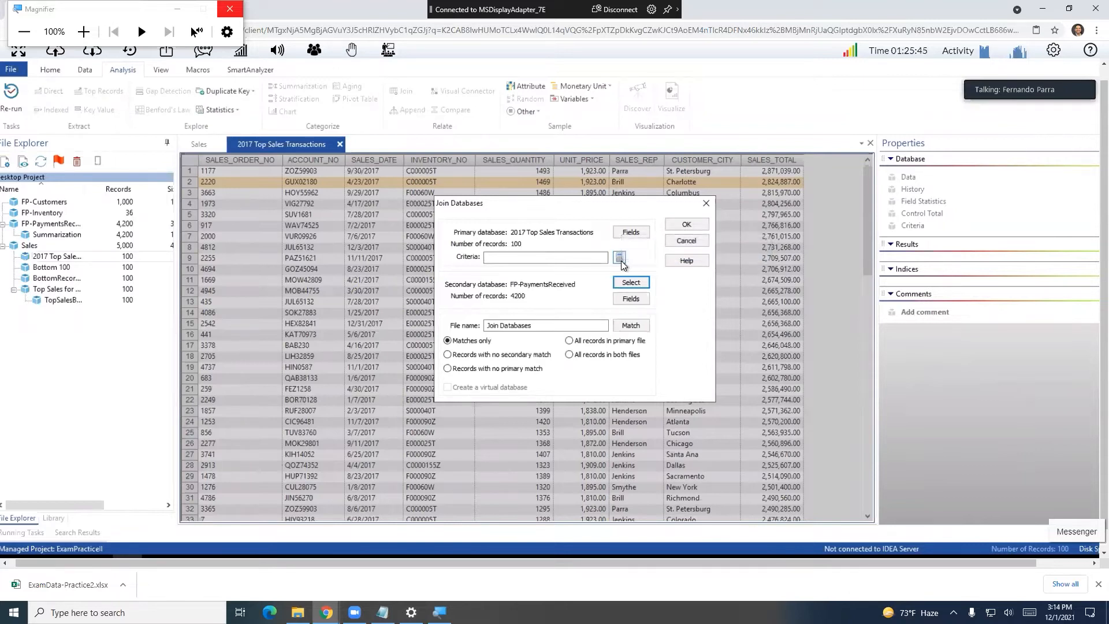
# - Name the join's output file "2017 Top Sales Balance Due"
pyautogui.click(630, 326)
pyautogui.click(575, 321)
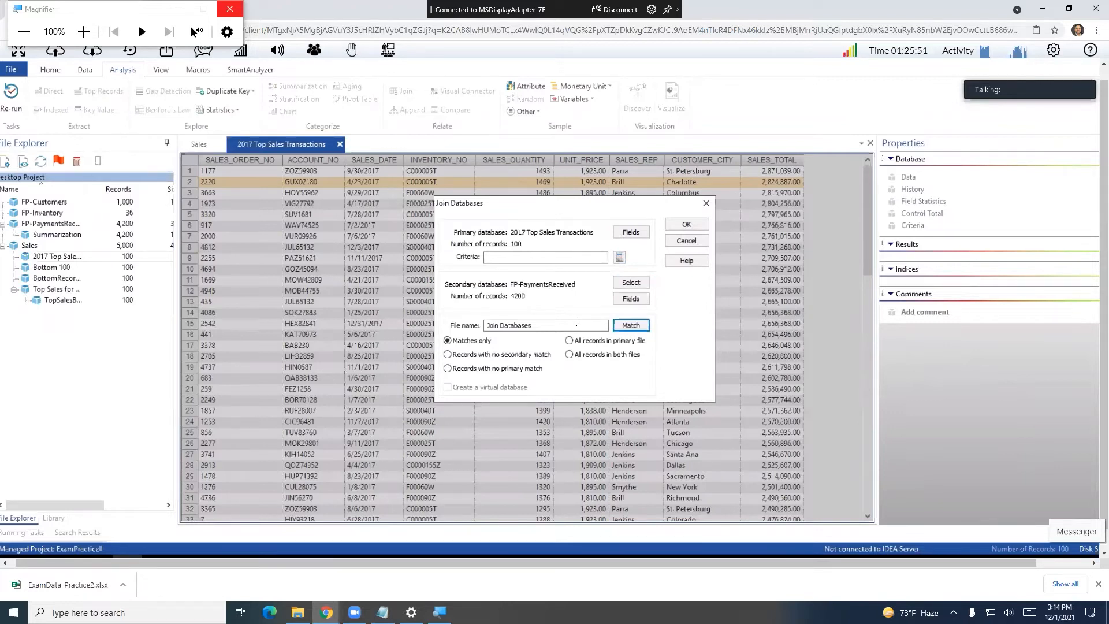
pyautogui.hotkey('ctrl', 'a')
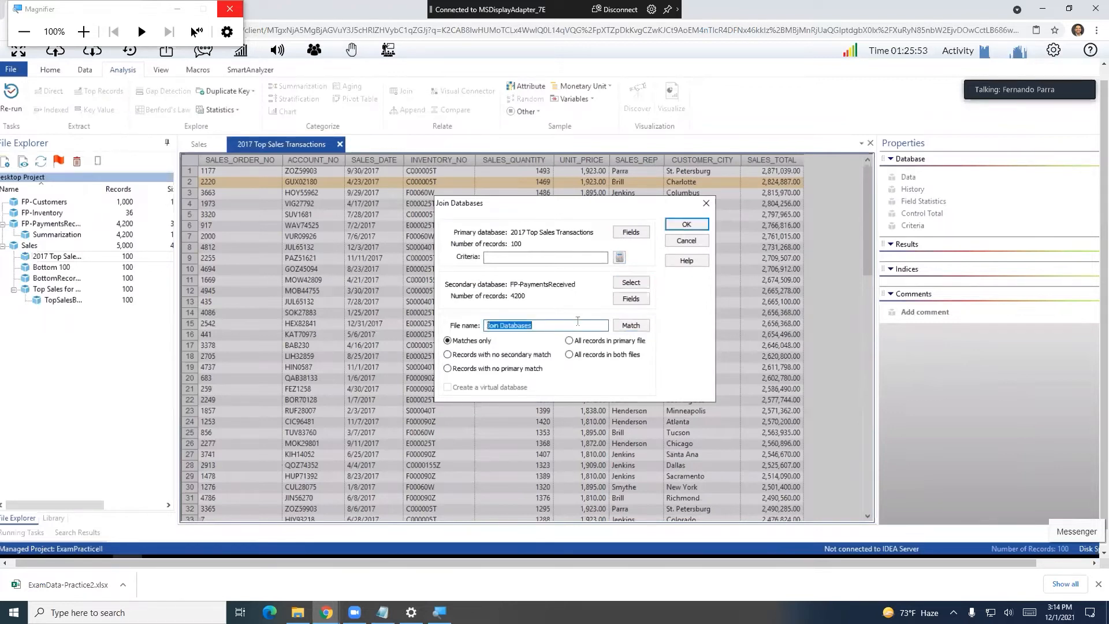
pyautogui.write('2017 Top Sales Balance Due')
# - Match the primary and secondary databases on SALES_ORDER_NO in ascending order
pyautogui.click(632, 327)
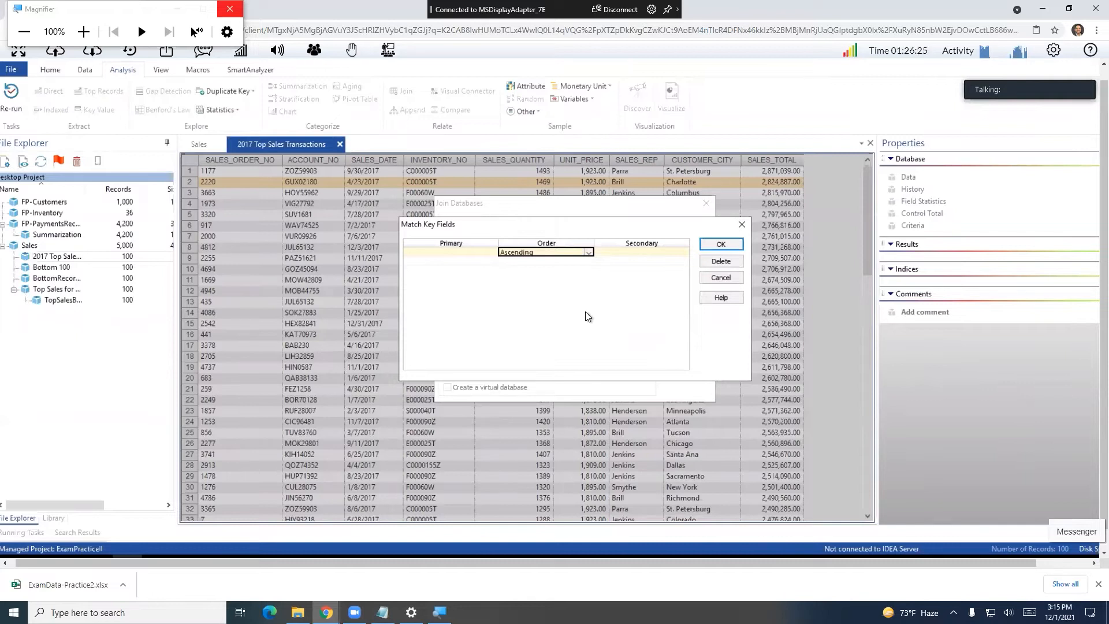
pyautogui.click(649, 254)
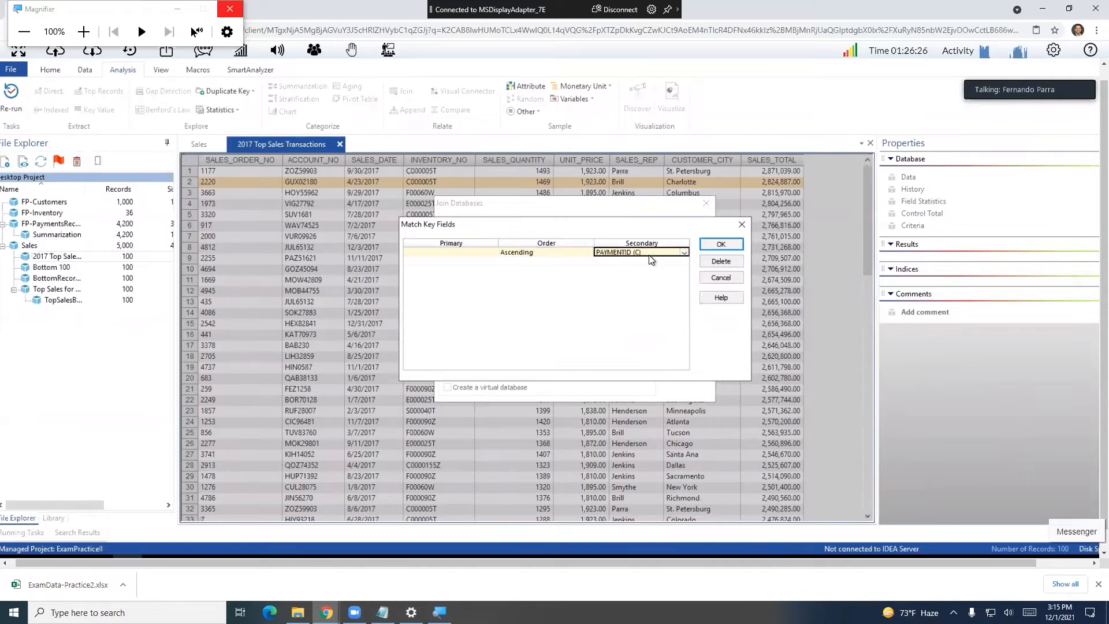
pyautogui.click(684, 252)
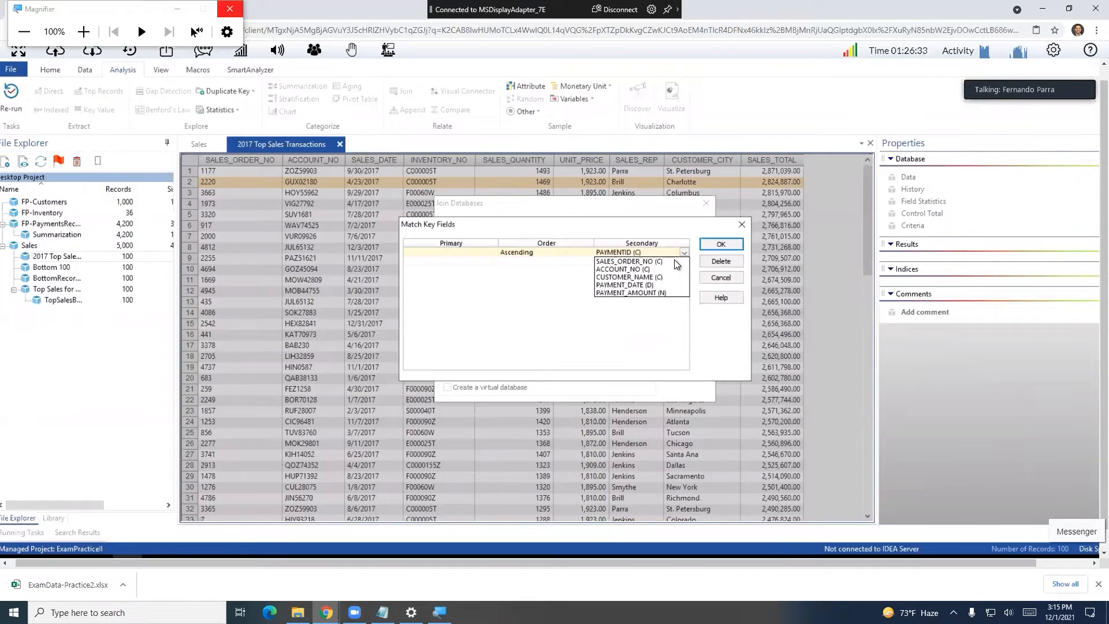
pyautogui.click(462, 253)
pyautogui.click(492, 252)
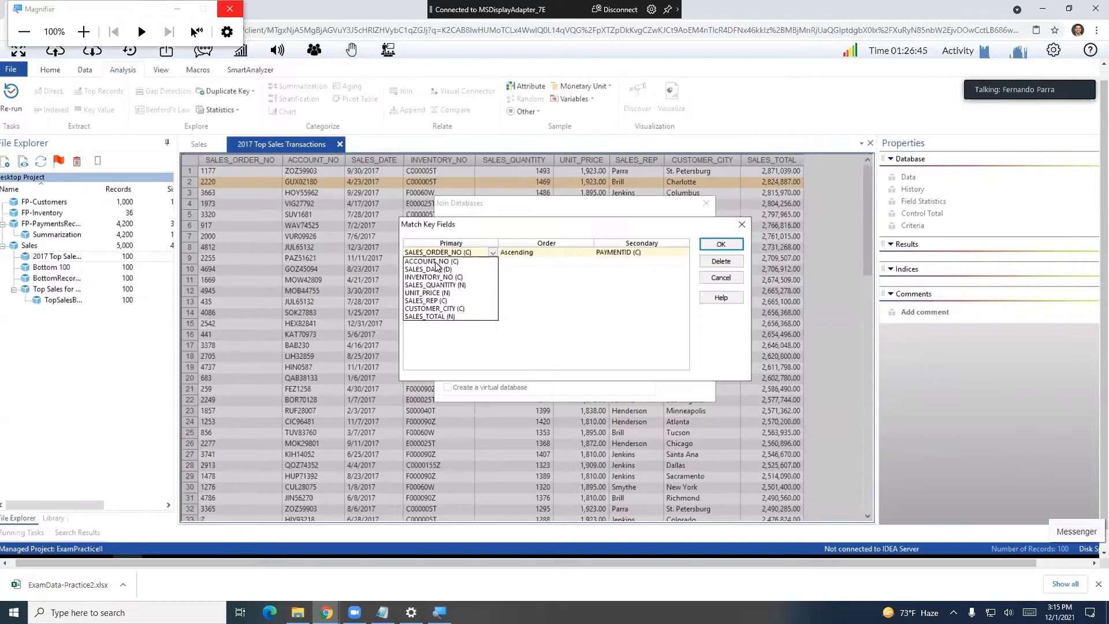
pyautogui.click(536, 255)
pyautogui.click(629, 253)
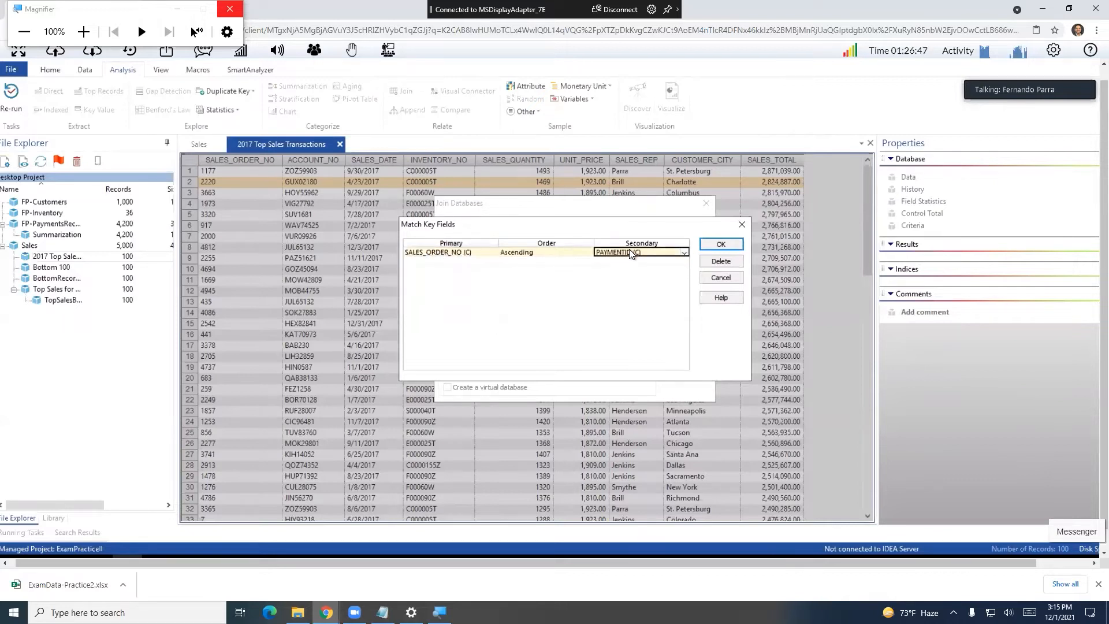
pyautogui.click(685, 254)
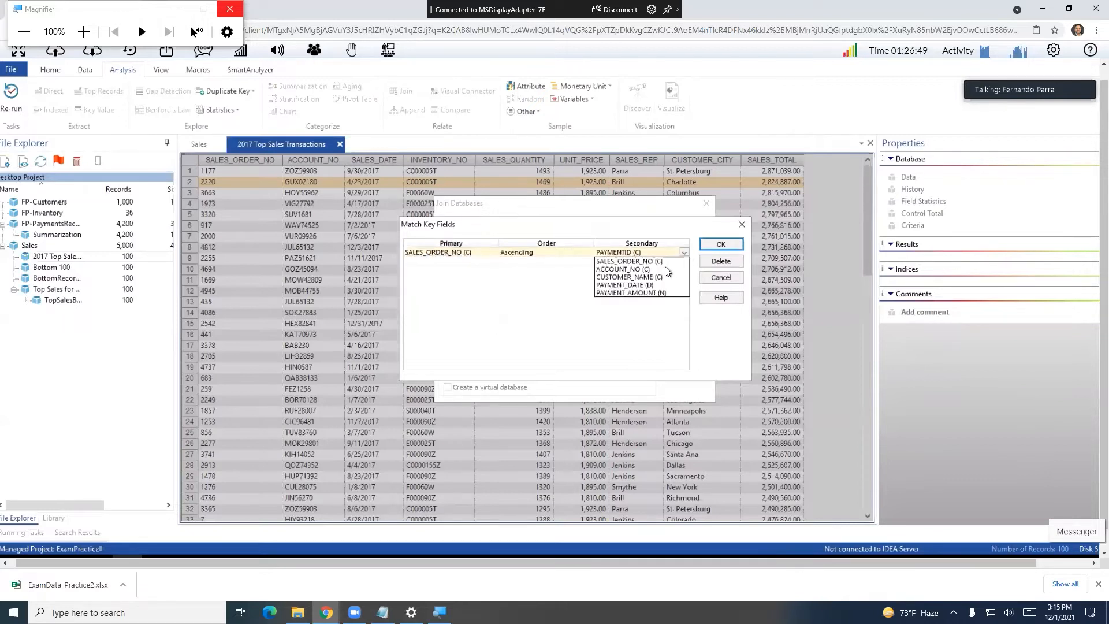
pyautogui.click(664, 263)
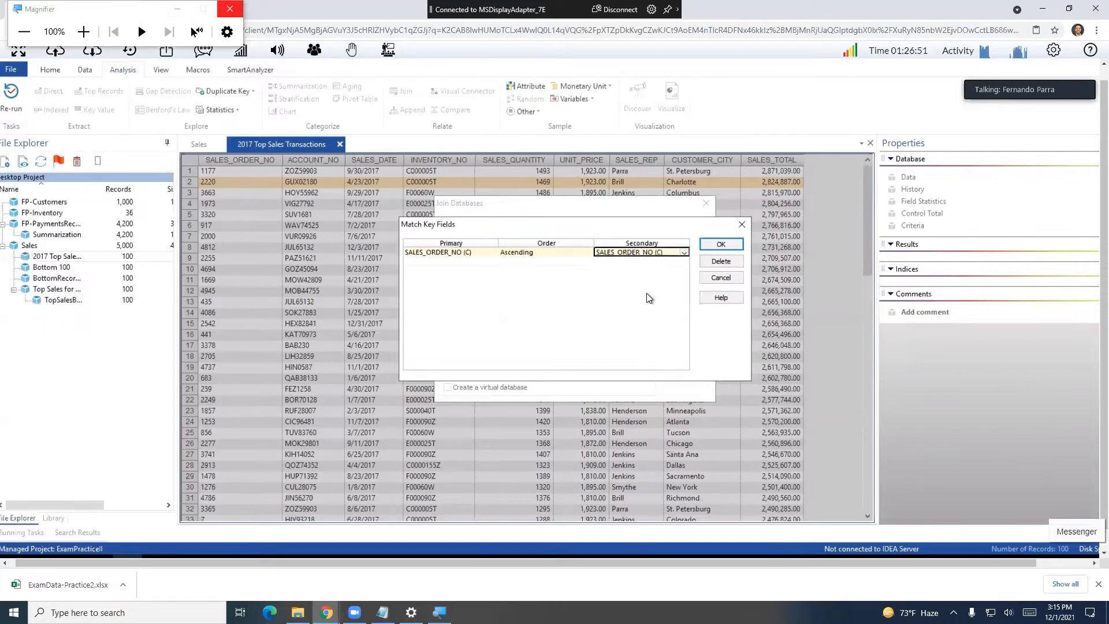
pyautogui.click(729, 248)
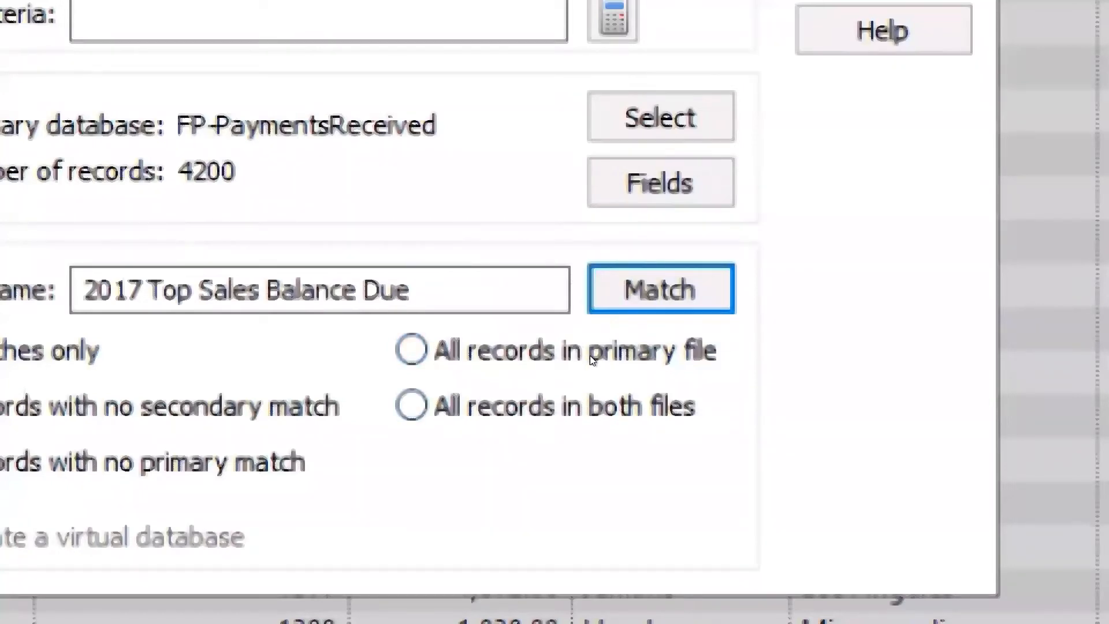
pyautogui.moveTo(591, 341)
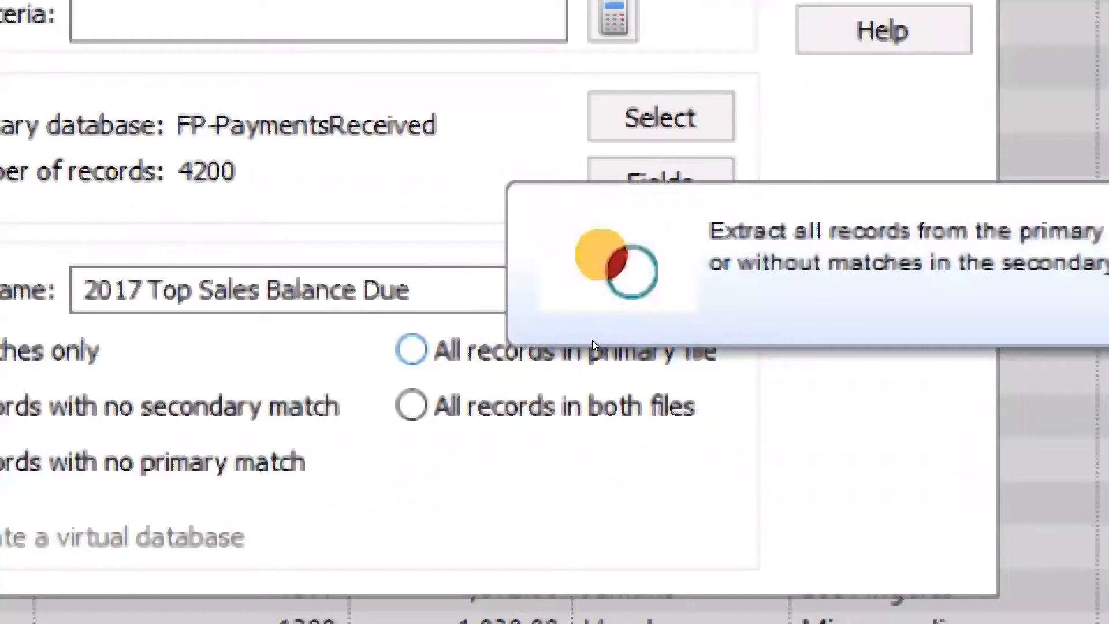
pyautogui.press('super+shift+s')
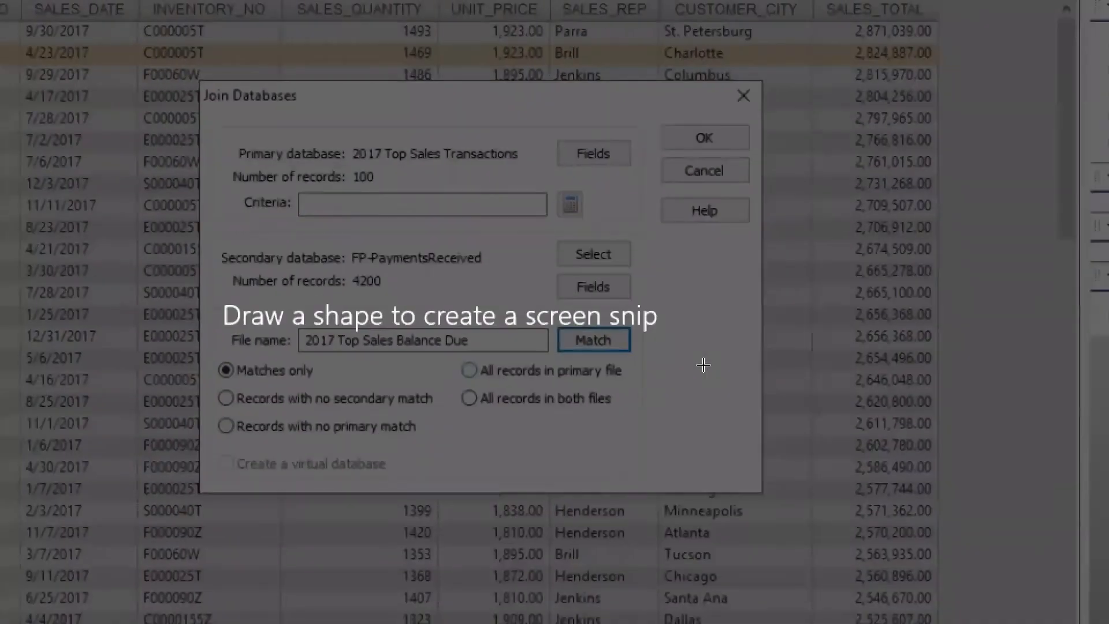
pyautogui.press('Escape')
pyautogui.press('Escape')
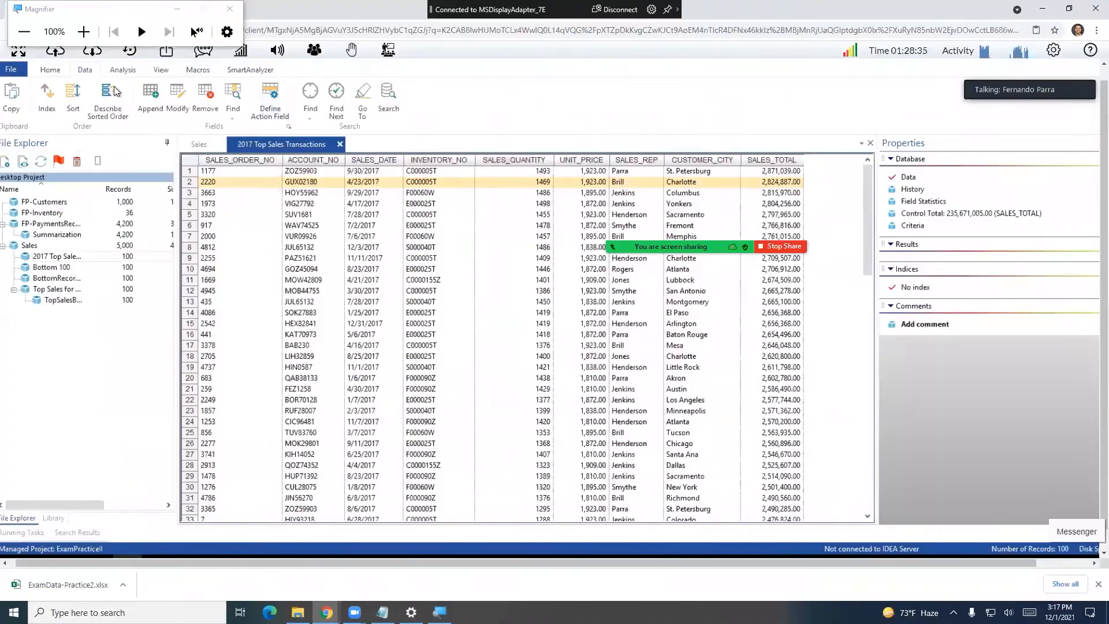
# - Set up a new join of the 2017 Top Sales Transactions database with FP-PaymentsReceived as the secondary database
pyautogui.click(123, 70)
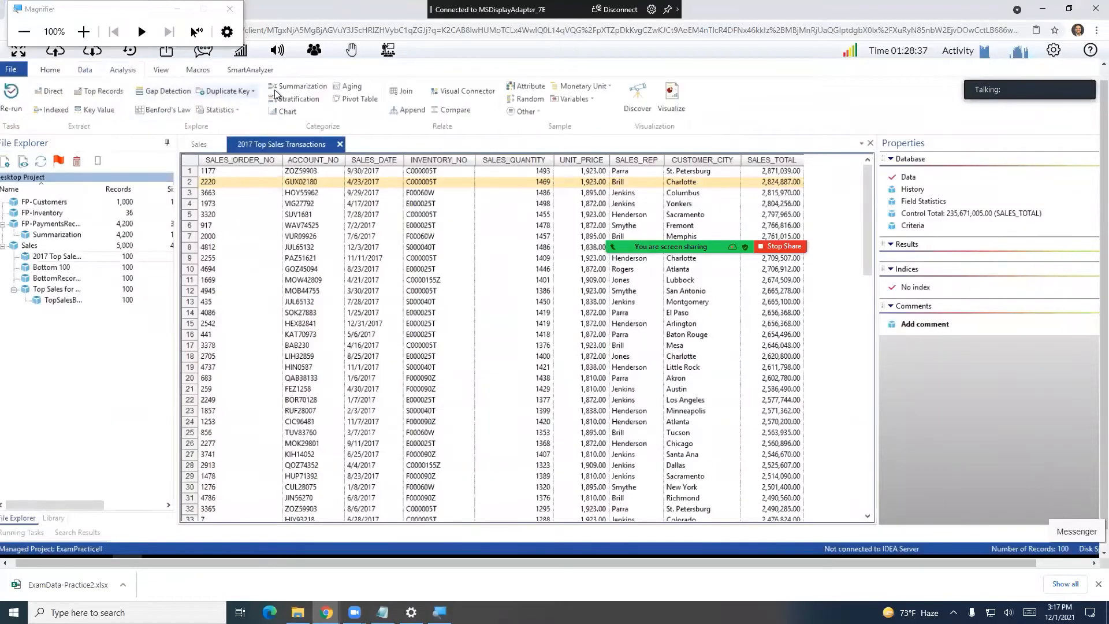
pyautogui.click(390, 92)
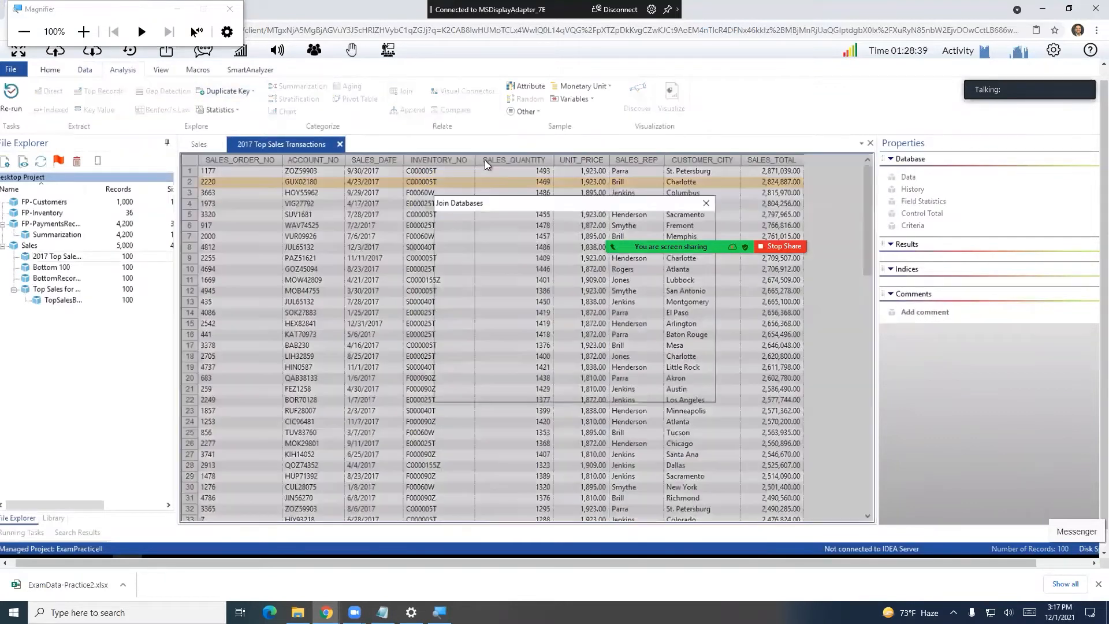
pyautogui.click(630, 283)
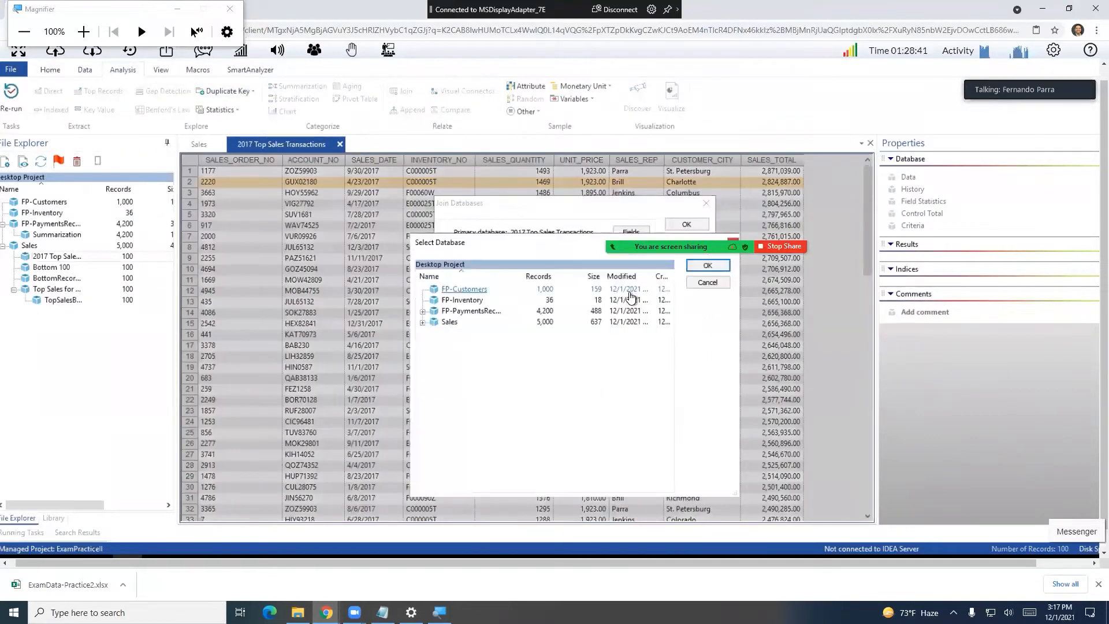
pyautogui.click(494, 312)
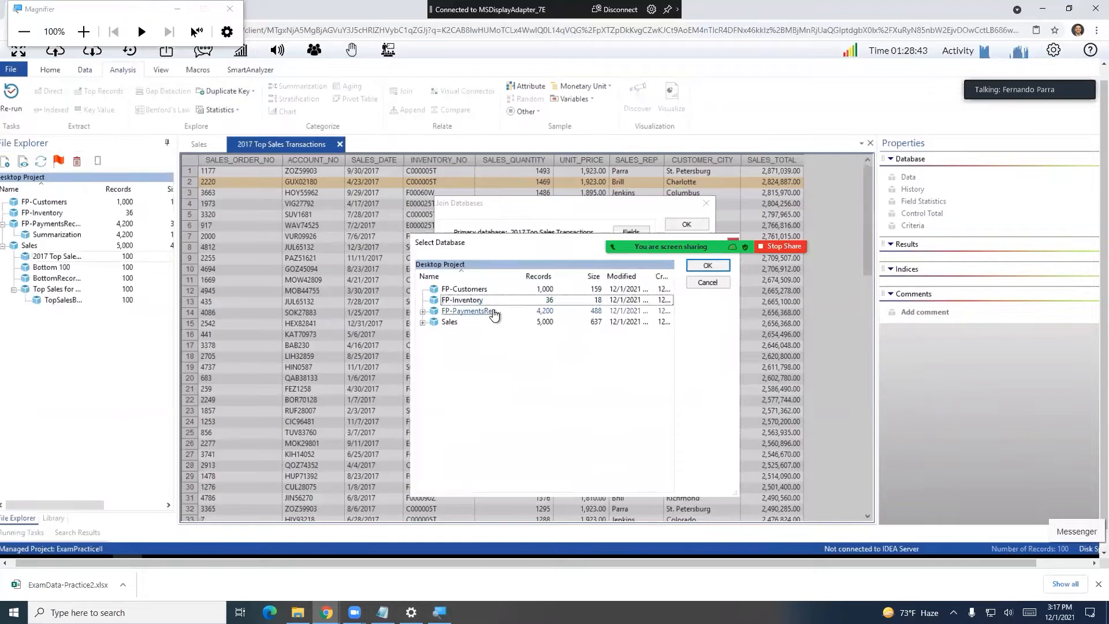
pyautogui.click(707, 267)
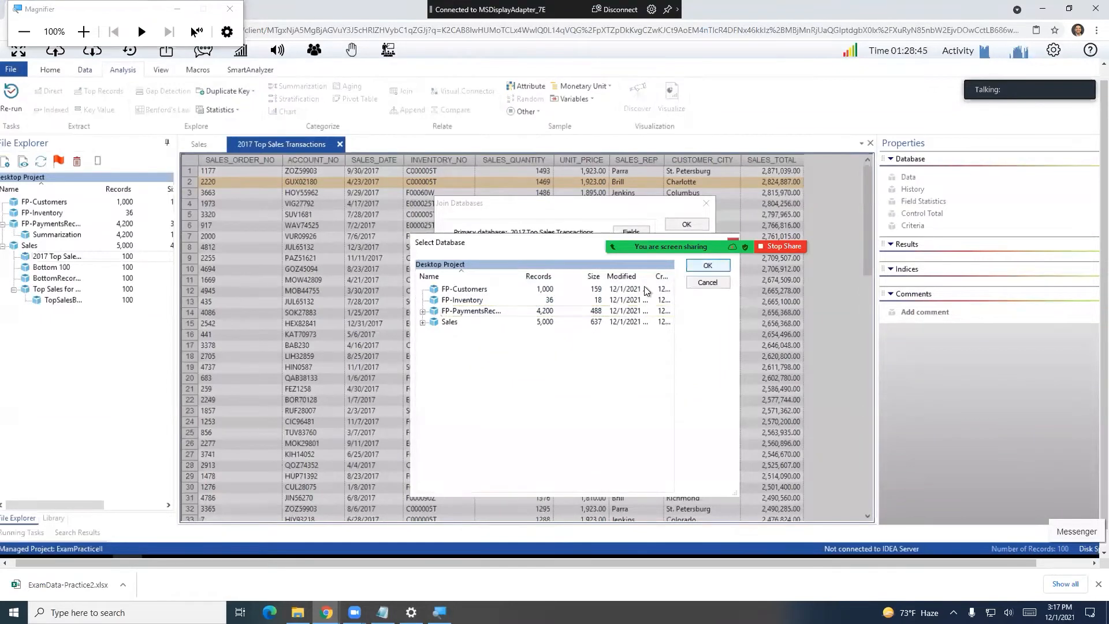
# - Name the join output "2017 Top Sales Balance", include all records in the primary file, and try to run the join
pyautogui.moveTo(582, 325); pyautogui.dragTo(433, 325)
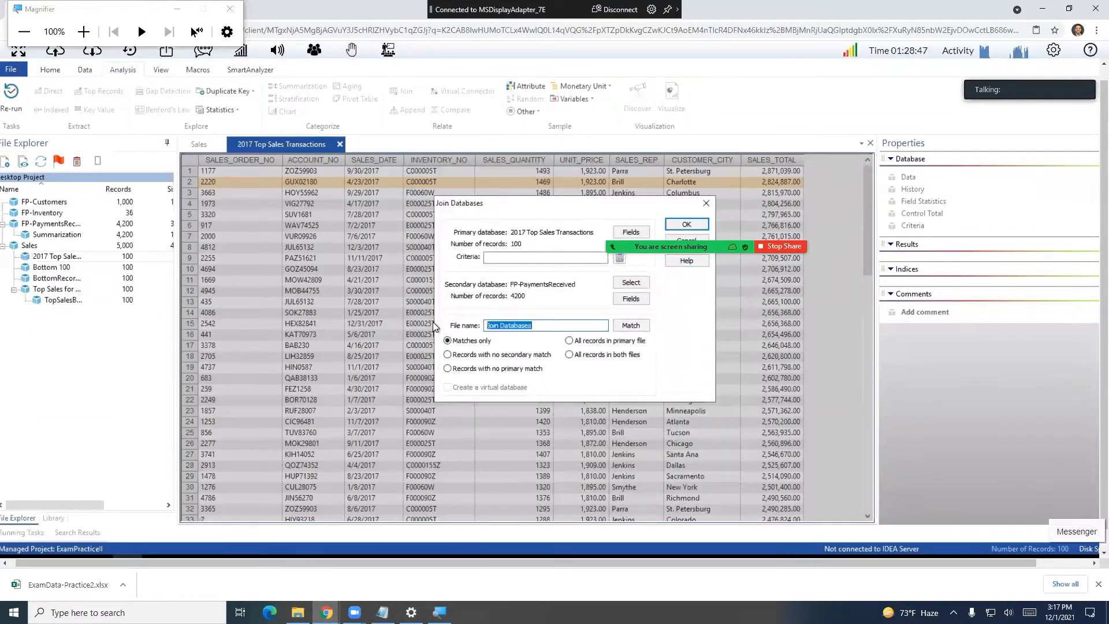
pyautogui.write('2017 Top Sales Balance')
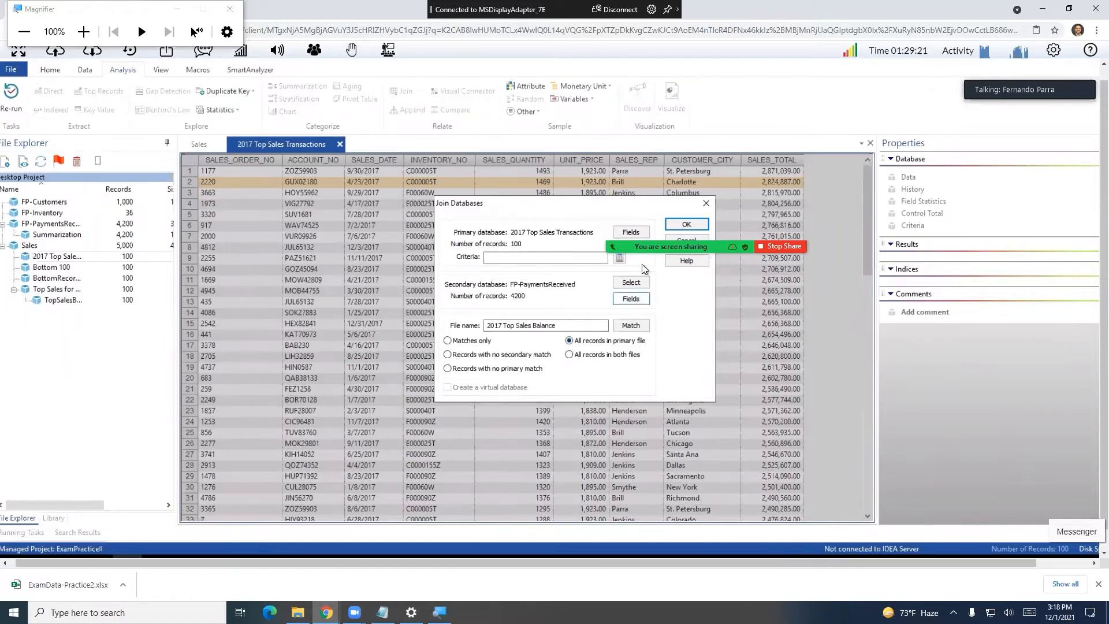
pyautogui.moveTo(642, 265)
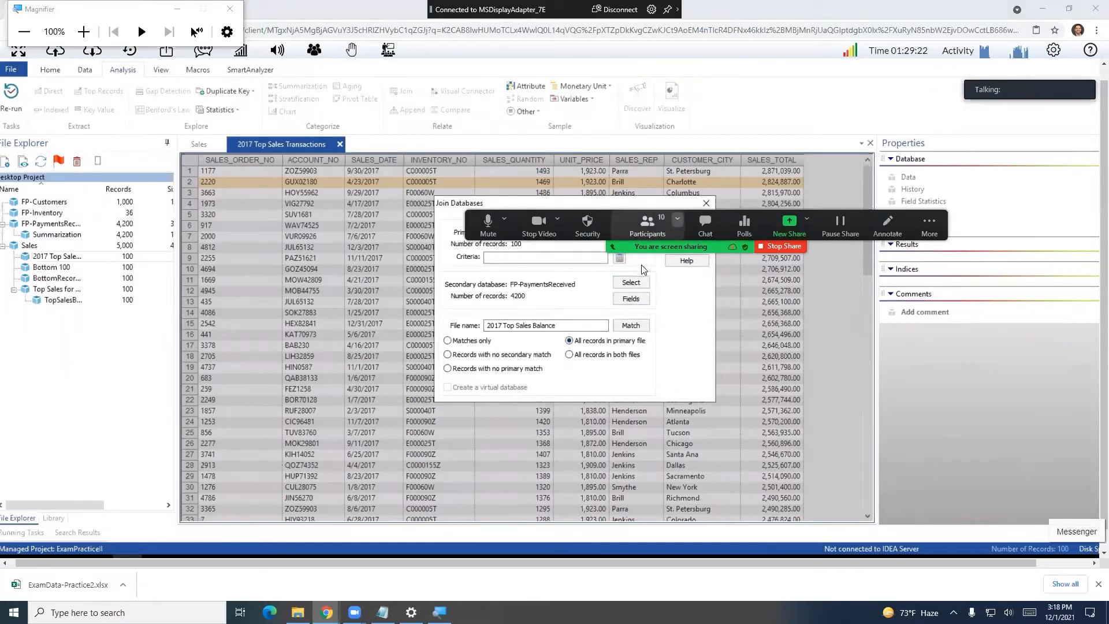
pyautogui.click(687, 225)
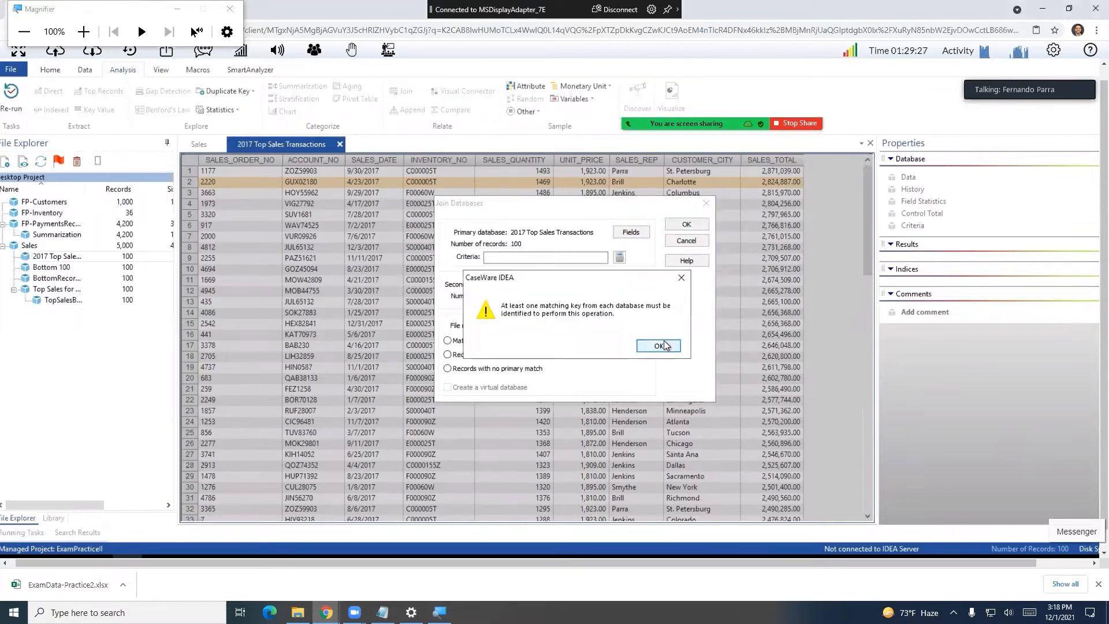
# - Match the primary and secondary databases on SALES_ORDER_NO in ascending order and run the 2017 Top Sales Balance join
pyautogui.click(667, 344)
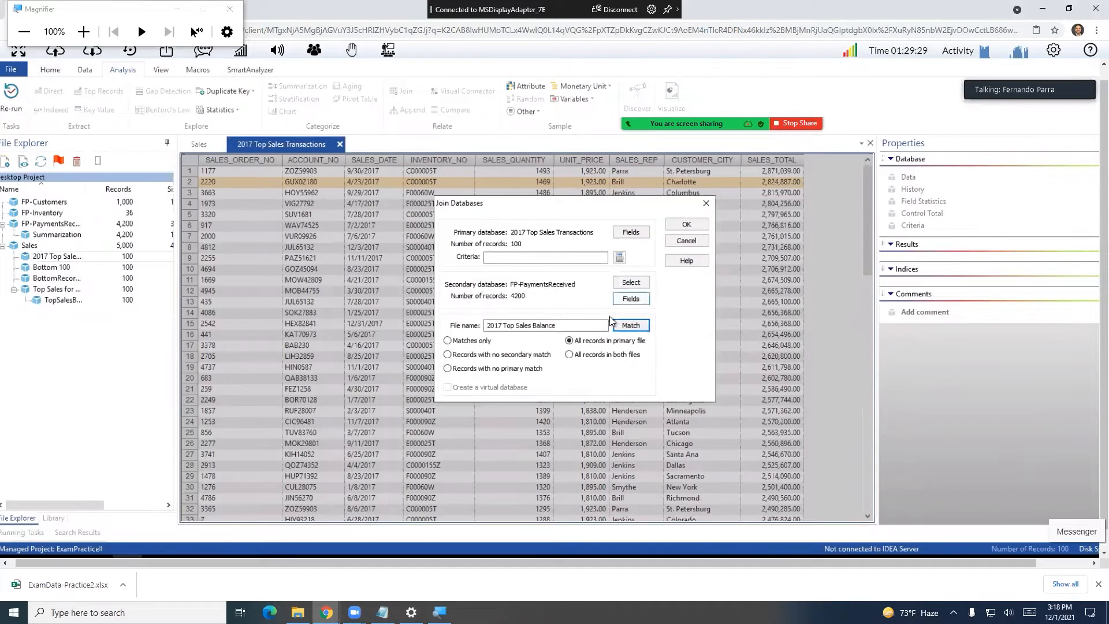
pyautogui.click(629, 325)
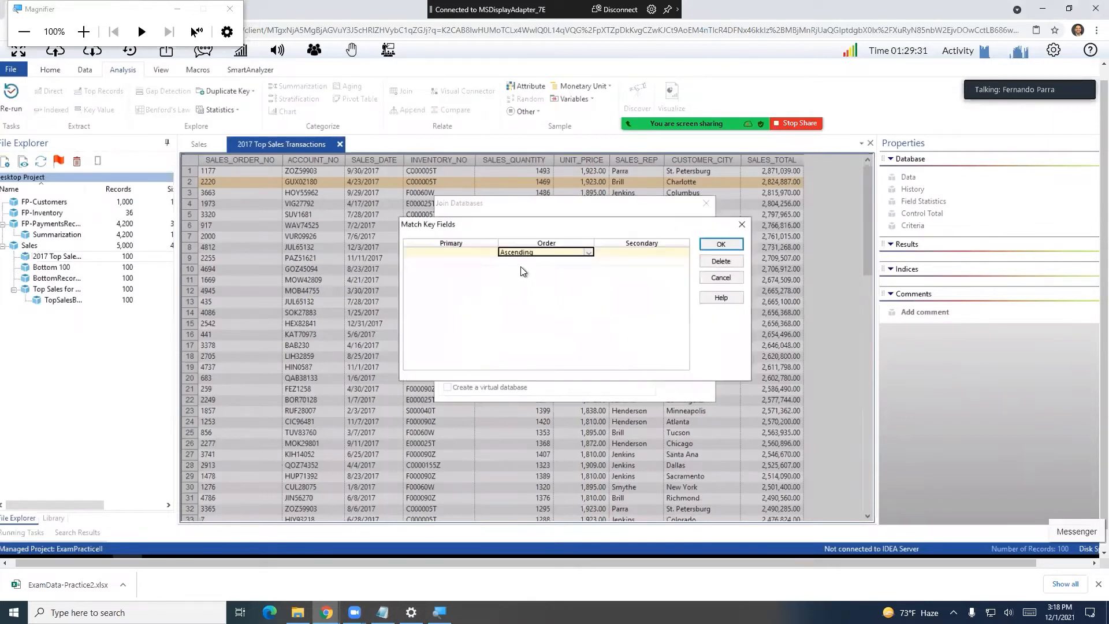
pyautogui.click(487, 252)
pyautogui.click(670, 252)
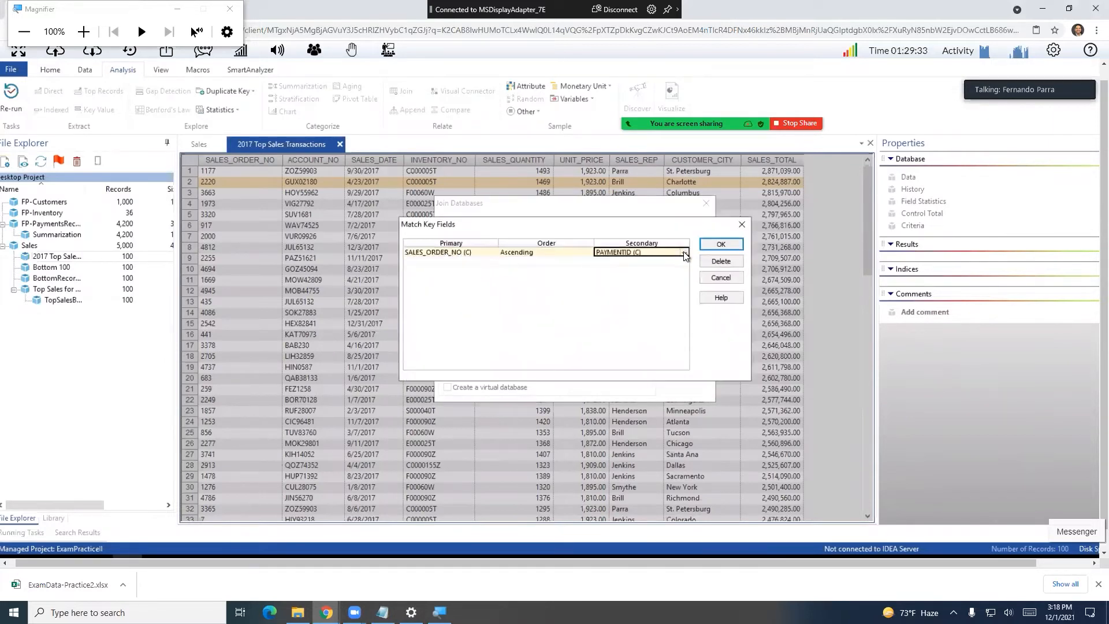
pyautogui.click(684, 253)
pyautogui.click(670, 261)
pyautogui.click(704, 243)
pyautogui.click(687, 224)
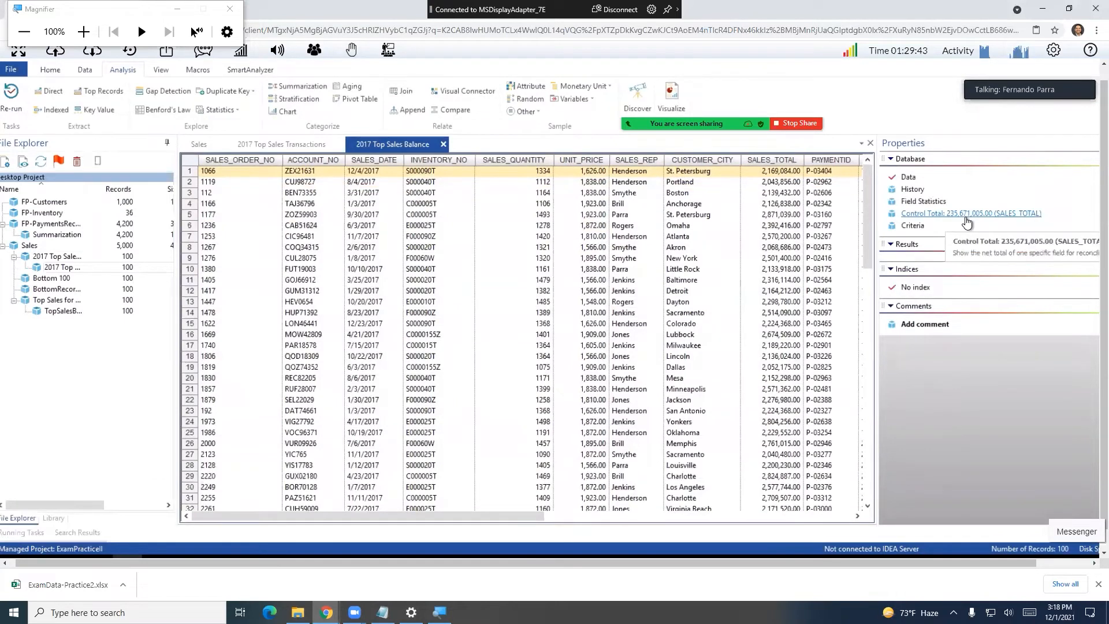
# - Start appending a virtual numeric field named BALANCEDUE with 2 decimals to the 2017 Top Sales Balance database
pyautogui.moveTo(504, 515); pyautogui.dragTo(812, 511)
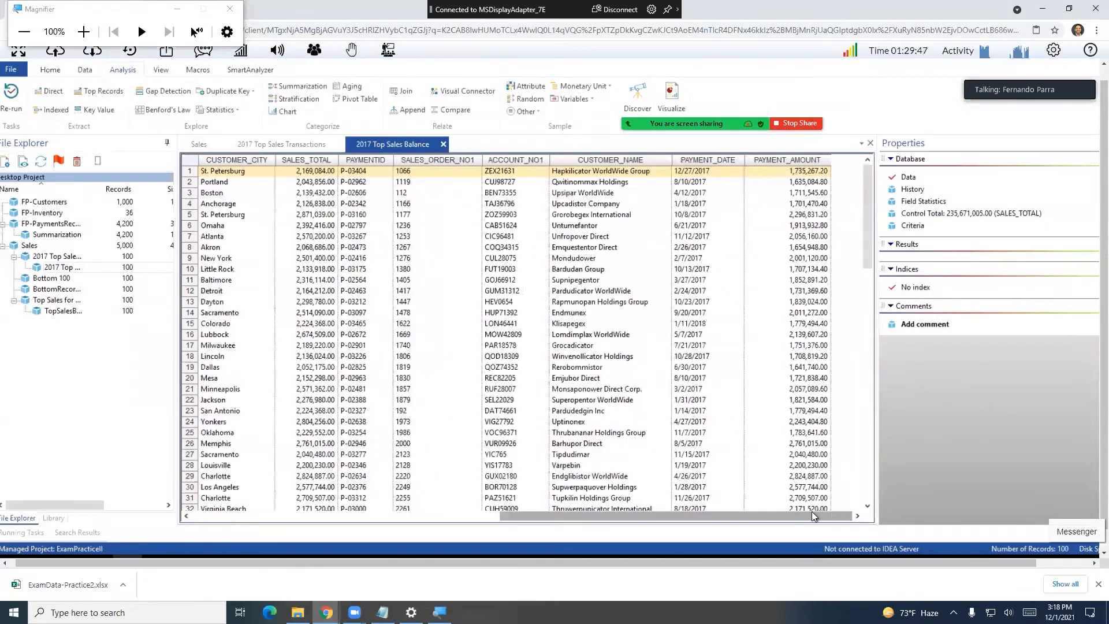
pyautogui.click(84, 70)
pyautogui.click(157, 96)
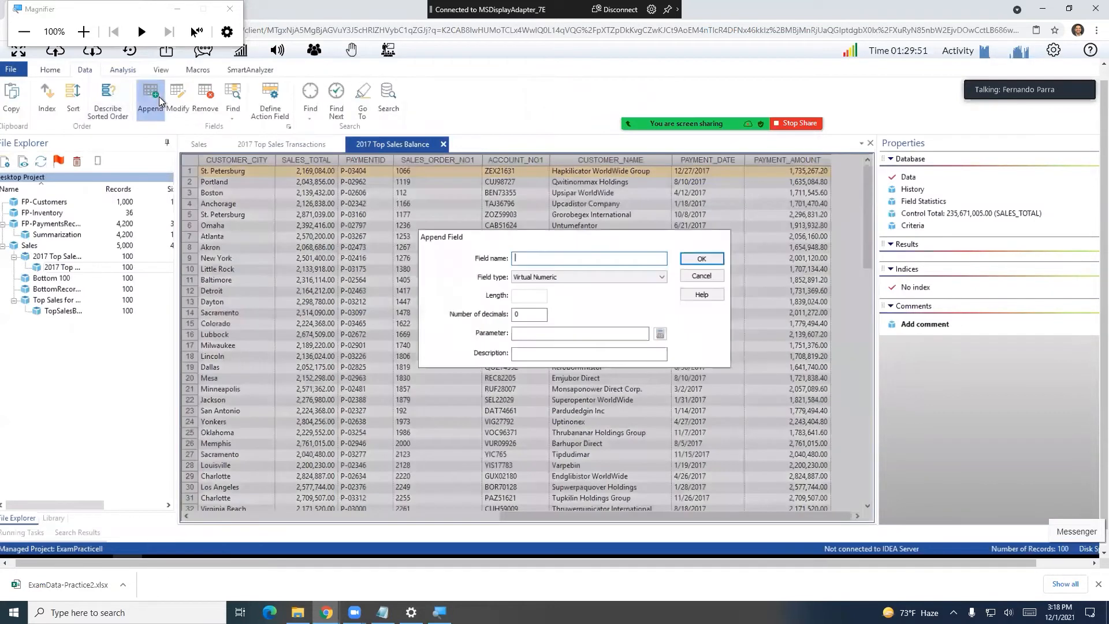
pyautogui.write('BALANCEDUE')
pyautogui.press('Tab')
pyautogui.press('Tab')
pyautogui.write('2')
pyautogui.press('Tab')
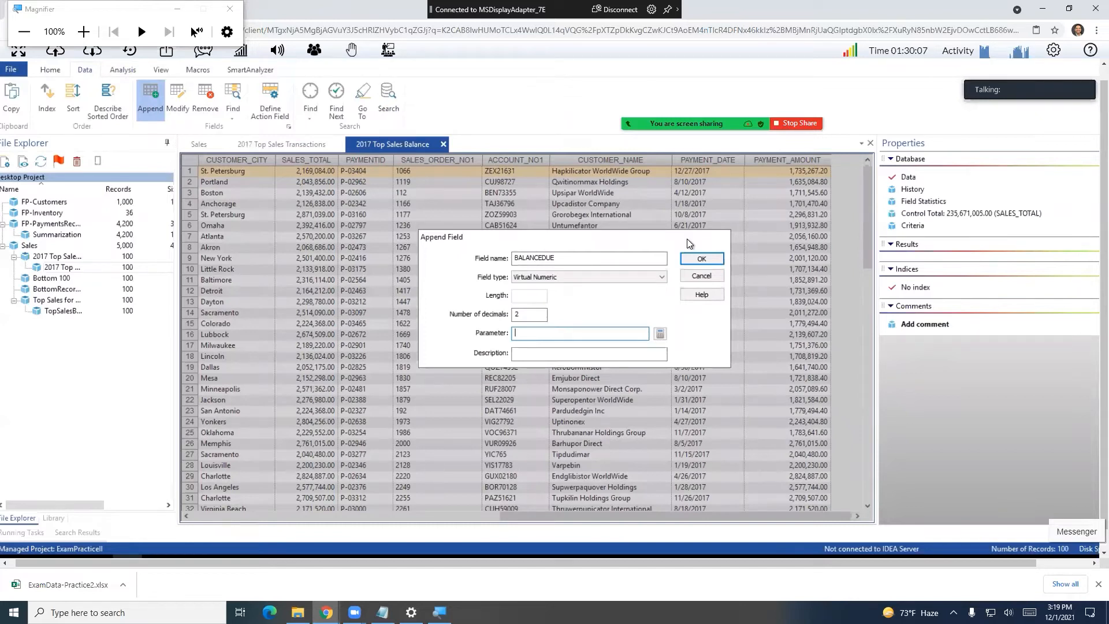
# - Set the BALANCEDUE field's equation to SALES_TOTAL-PAYMENT_AMOUNT and append the field to the database
pyautogui.click(660, 334)
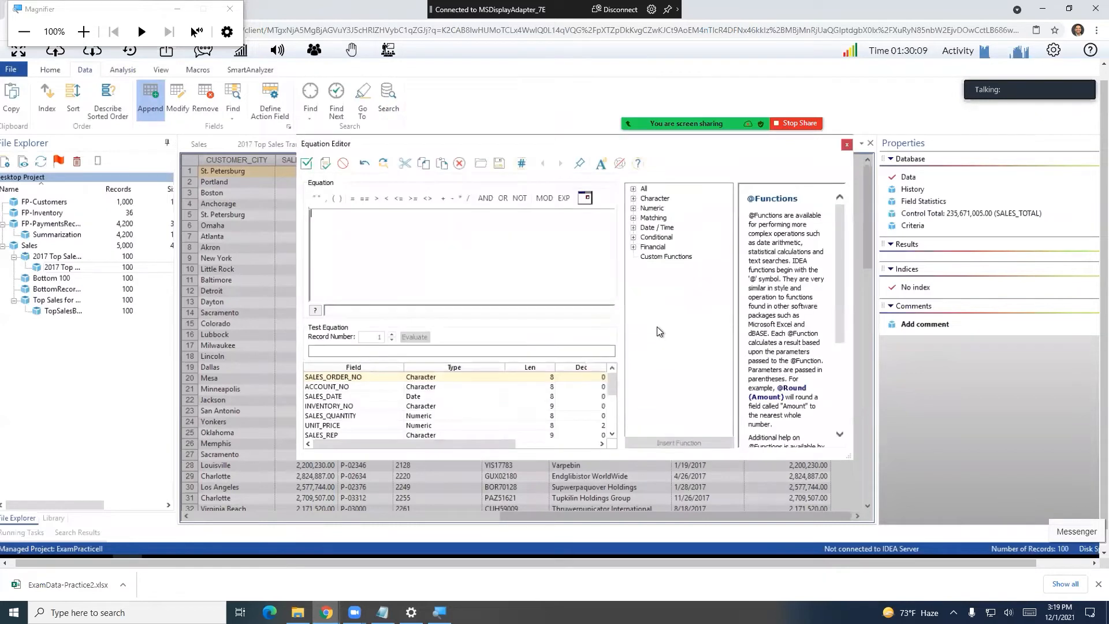
pyautogui.moveTo(566, 144); pyautogui.dragTo(622, 145)
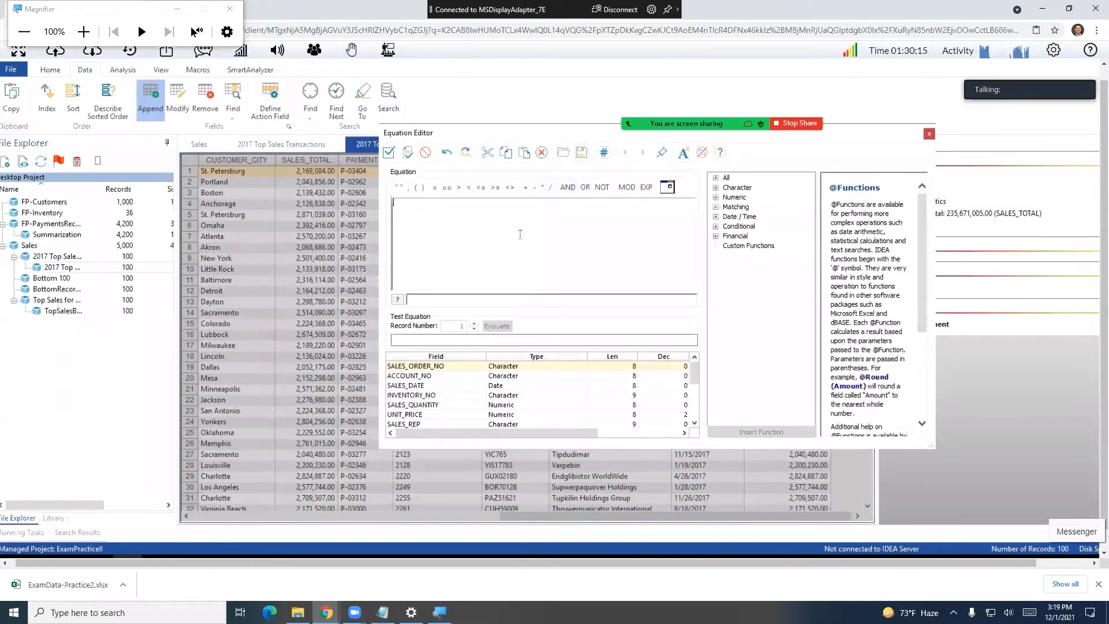
pyautogui.write('sales')
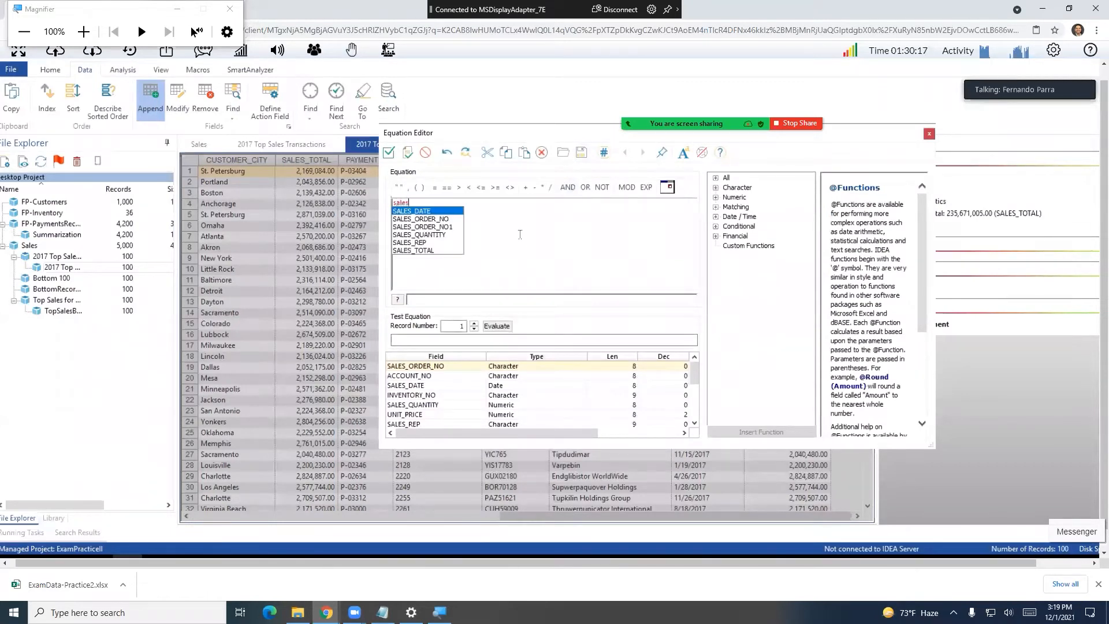
pyautogui.press('Down')
pyautogui.press('Down')
pyautogui.press('Down')
pyautogui.press('Down')
pyautogui.press('Down')
pyautogui.press('Return')
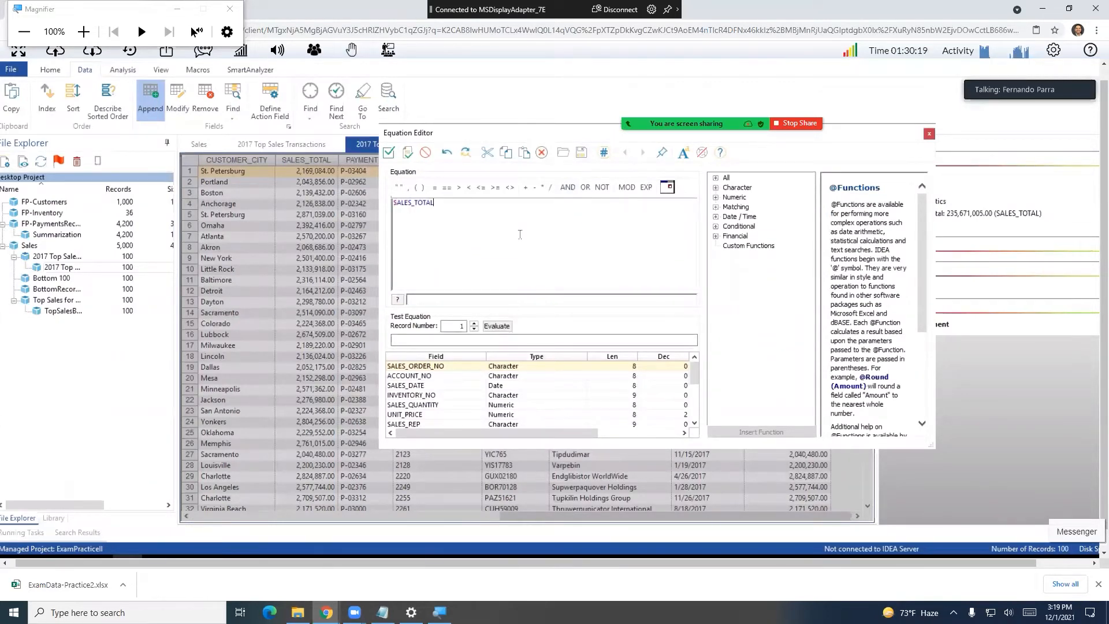
pyautogui.write('-PAY')
pyautogui.press('Return')
pyautogui.click(389, 153)
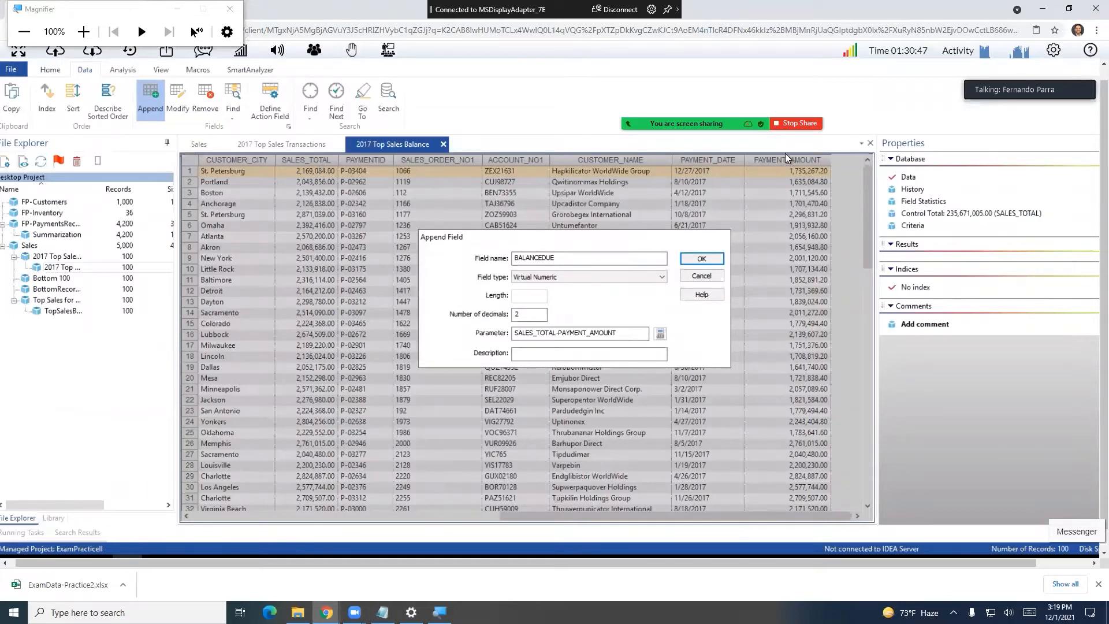
pyautogui.click(691, 258)
# - Examine the PAYMENT_AMOUNT and BALANCEDUE values throughout the records of the 2017 Top Sales Balance database
pyautogui.moveTo(724, 511); pyautogui.dragTo(826, 451)
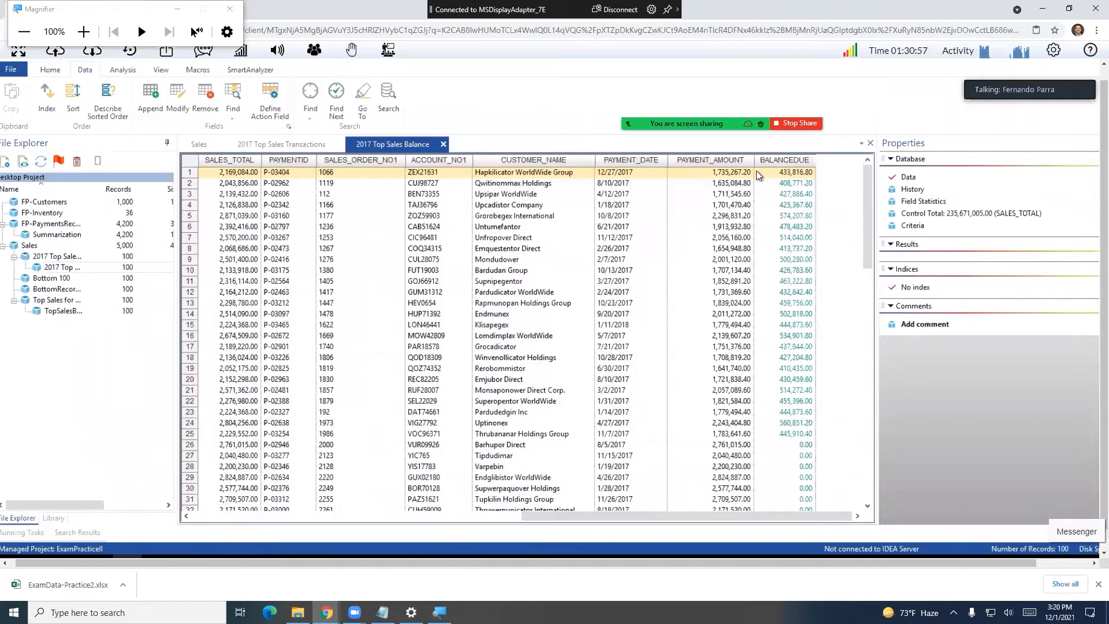
pyautogui.moveTo(757, 171)
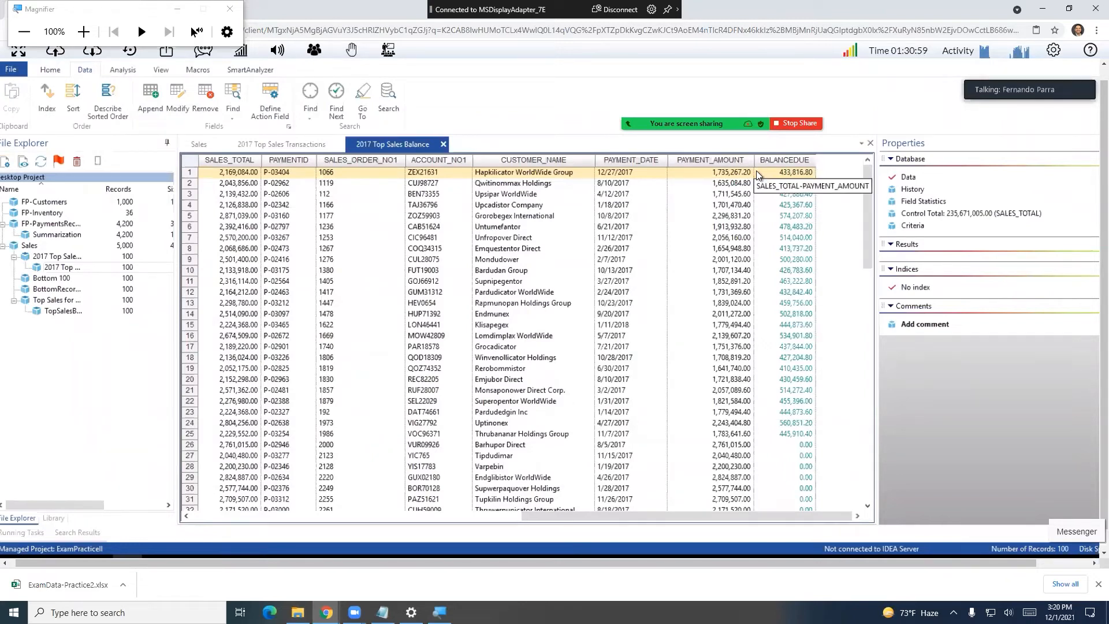
pyautogui.scroll(-1, 756, 274)
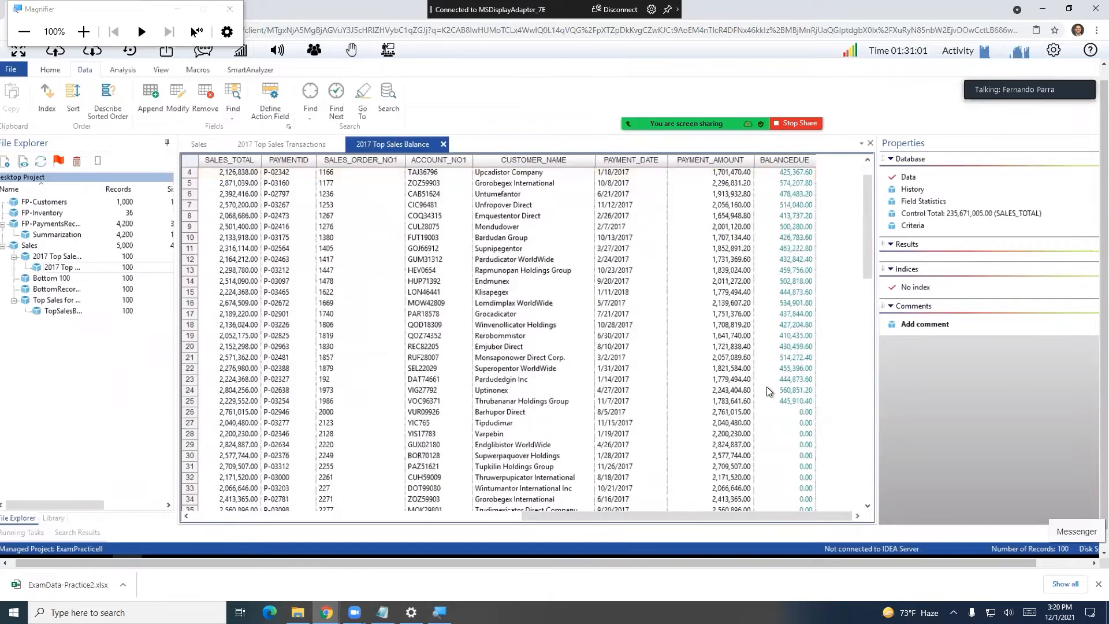
pyautogui.scroll(-1, 790, 434)
pyautogui.click(794, 383)
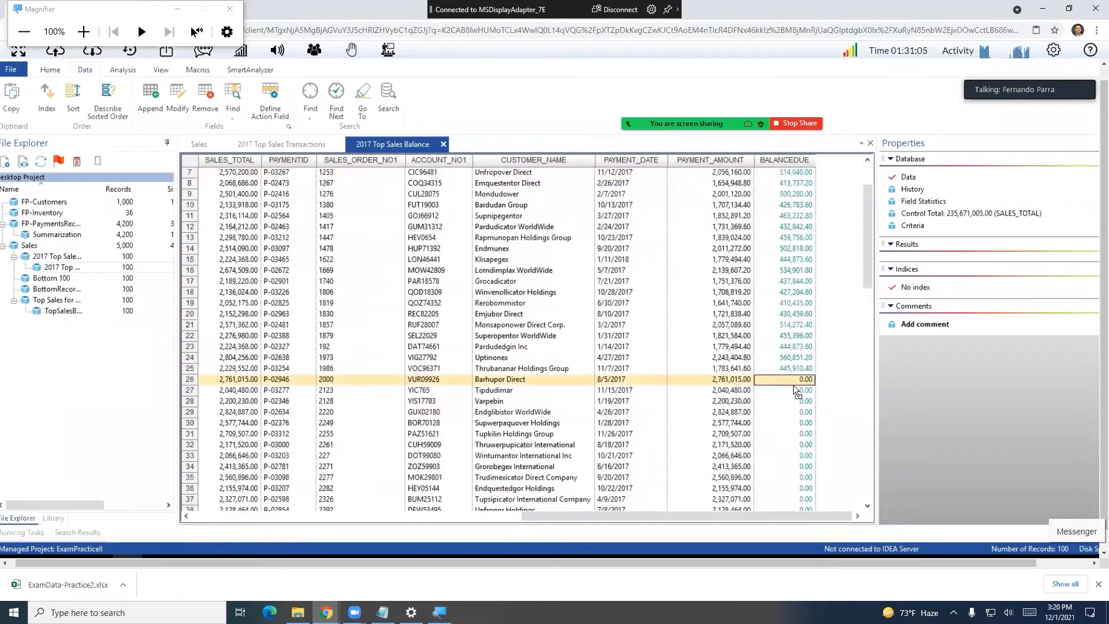
pyautogui.scroll(-15, 795, 390)
pyautogui.scroll(-6, 795, 390)
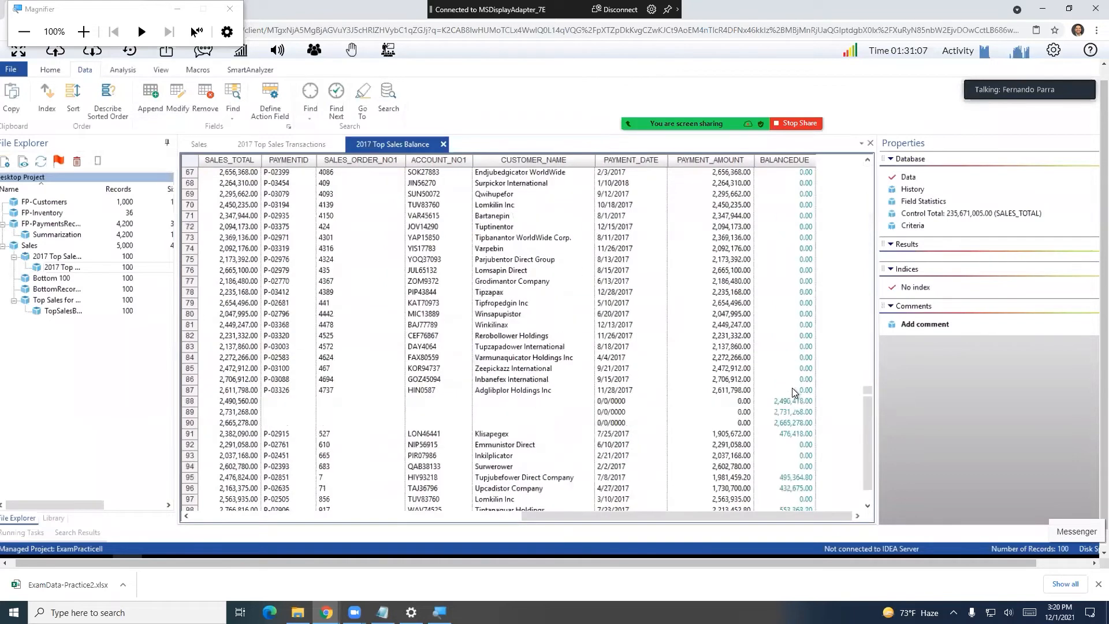
pyautogui.click(749, 380)
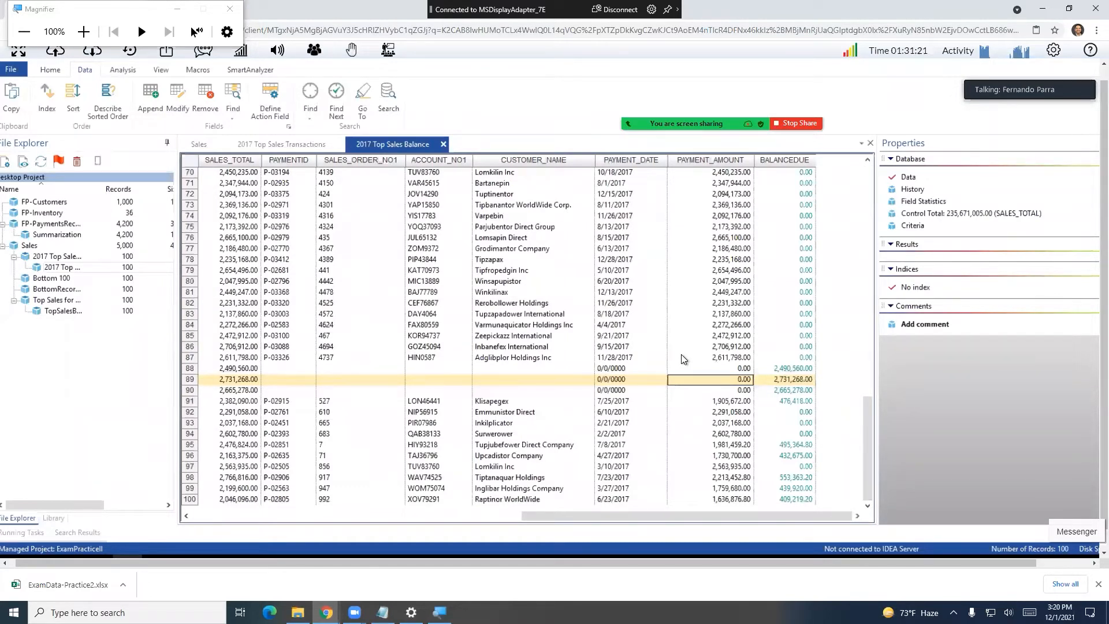
pyautogui.scroll(12, 707, 312)
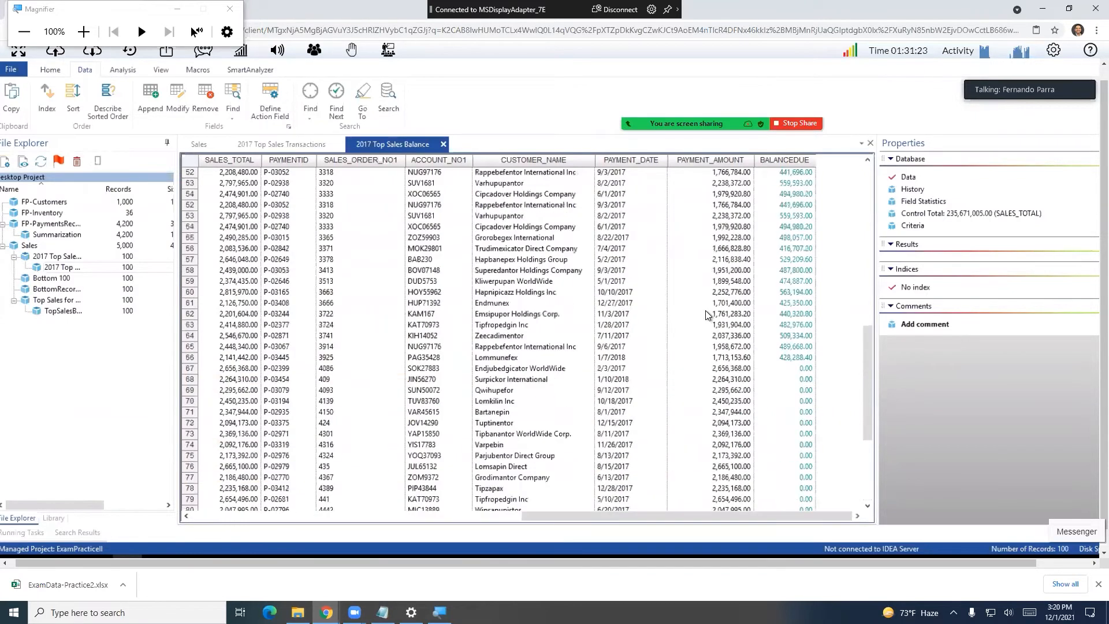
pyautogui.scroll(11, 710, 309)
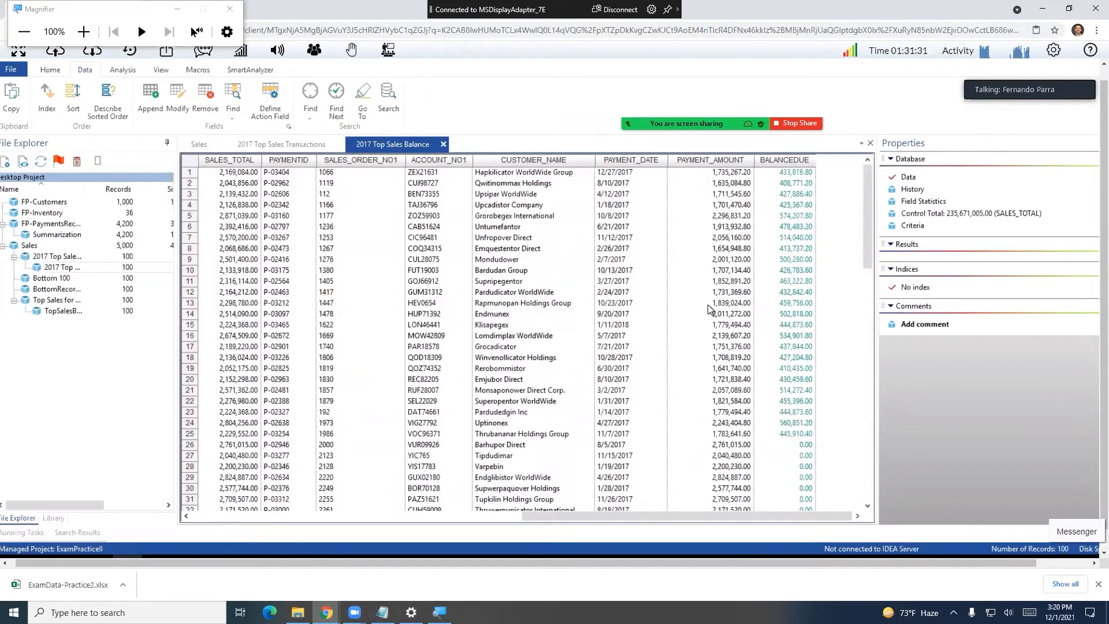
pyautogui.click(718, 270)
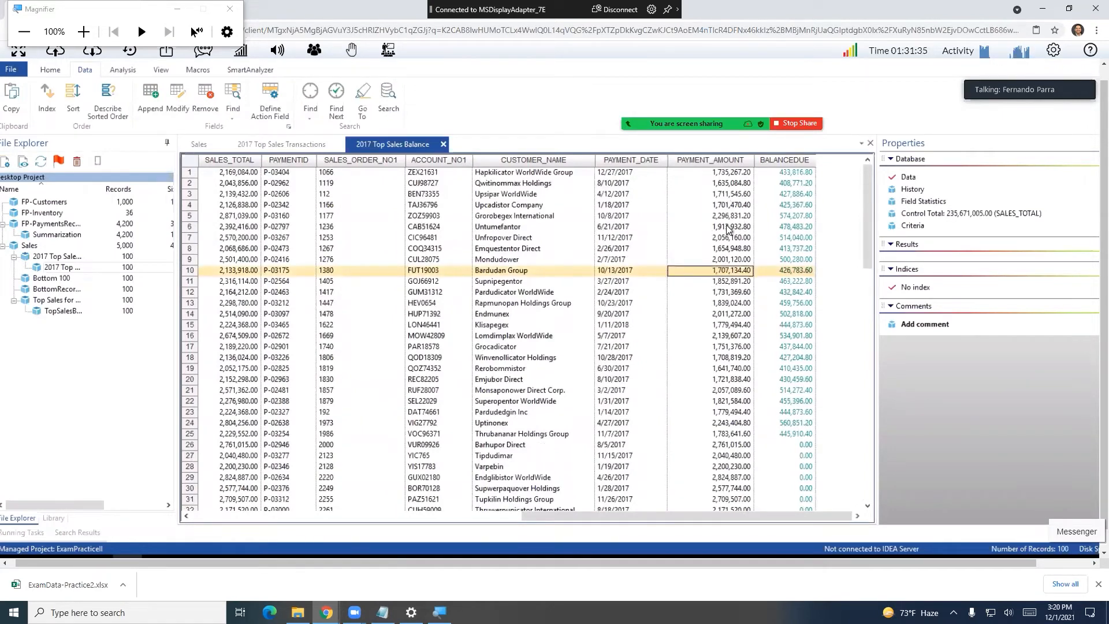
pyautogui.scroll(-4, 726, 241)
pyautogui.scroll(-19, 726, 241)
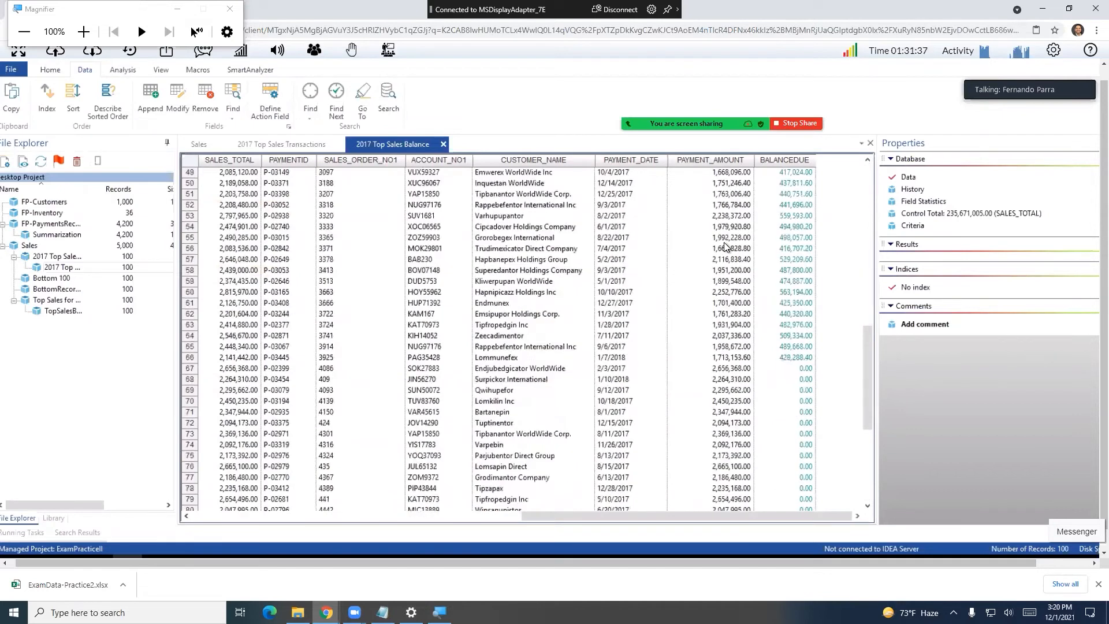
pyautogui.scroll(4, 777, 274)
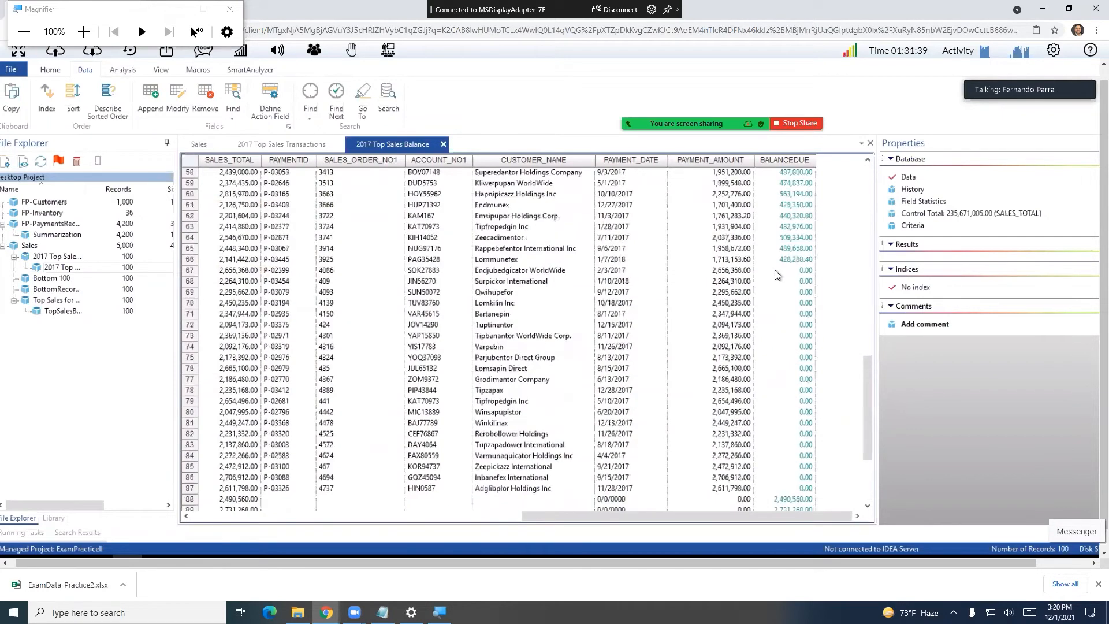
pyautogui.scroll(-4, 771, 281)
pyautogui.click(742, 369)
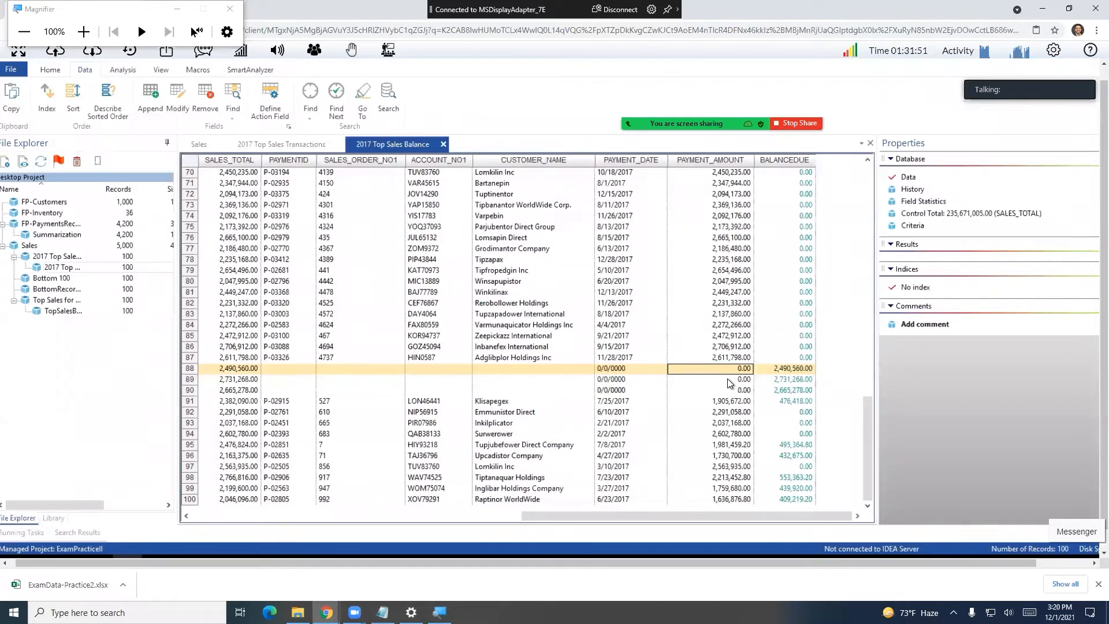
# - Sort the 2017 Top Sales Balance records by PAYMENT_AMOUNT in ascending order and review the sorted column
pyautogui.doubleClick(698, 158)
pyautogui.moveTo(864, 403); pyautogui.dragTo(869, 170)
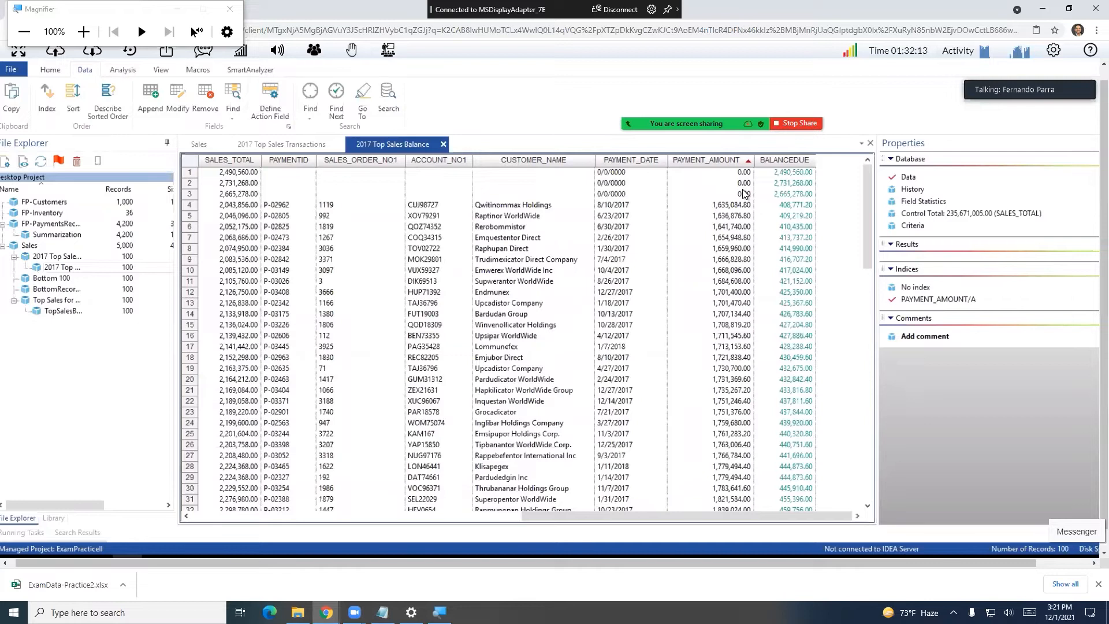
pyautogui.moveTo(864, 193); pyautogui.dragTo(861, 457)
pyautogui.scroll(15, 767, 421)
pyautogui.scroll(7, 767, 399)
pyautogui.click(729, 162)
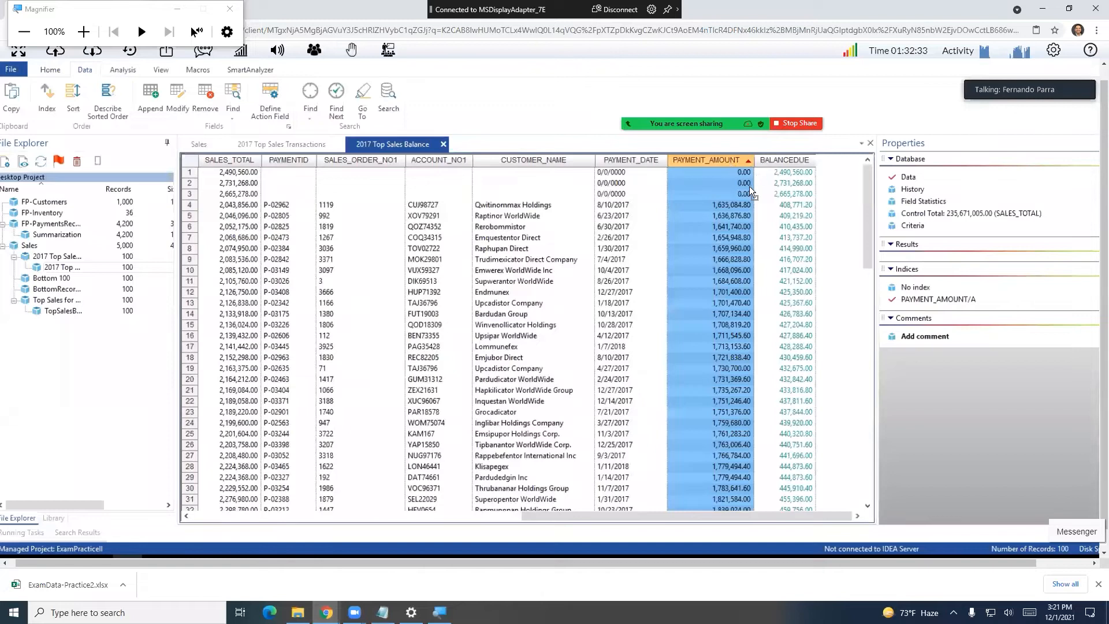
# - Change the database's control total to the BALANCEDUE field and calculate it
pyautogui.click(772, 159)
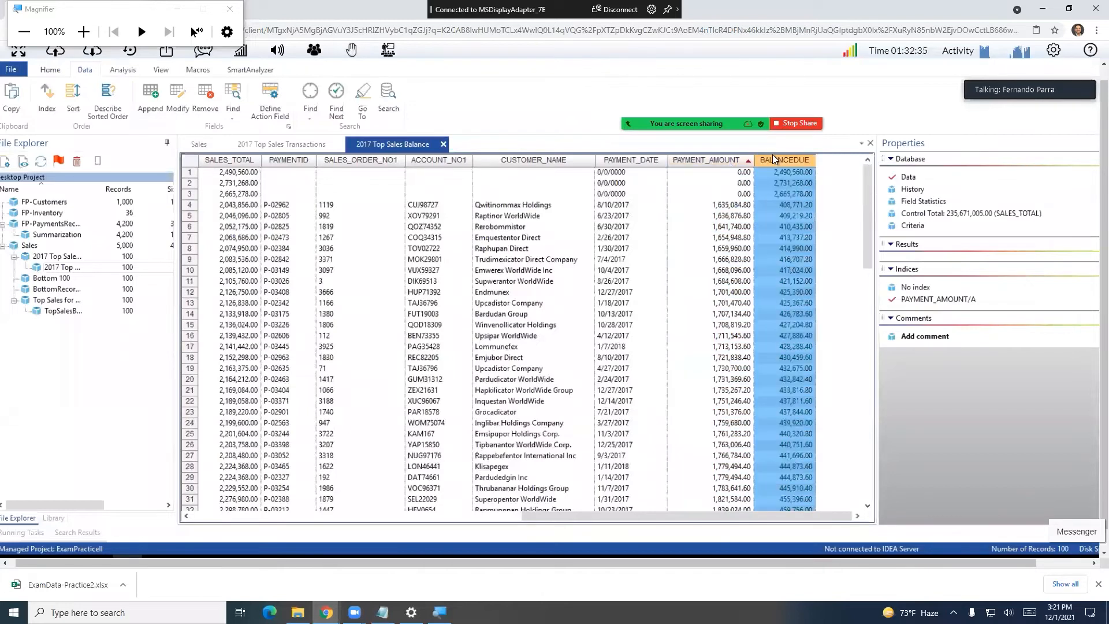
pyautogui.click(960, 214)
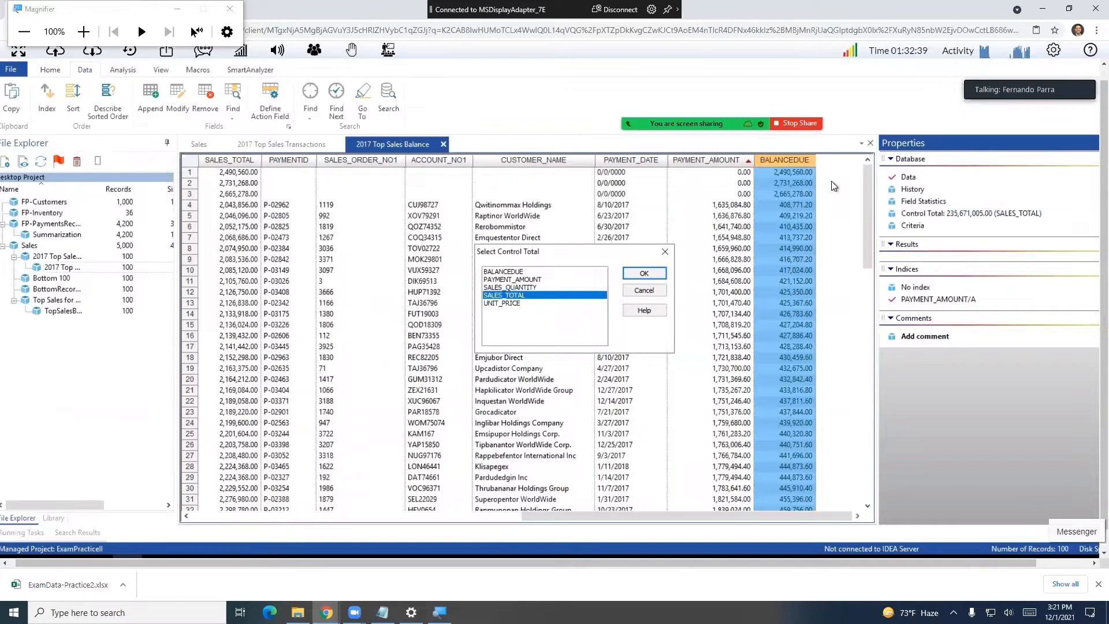
pyautogui.click(539, 272)
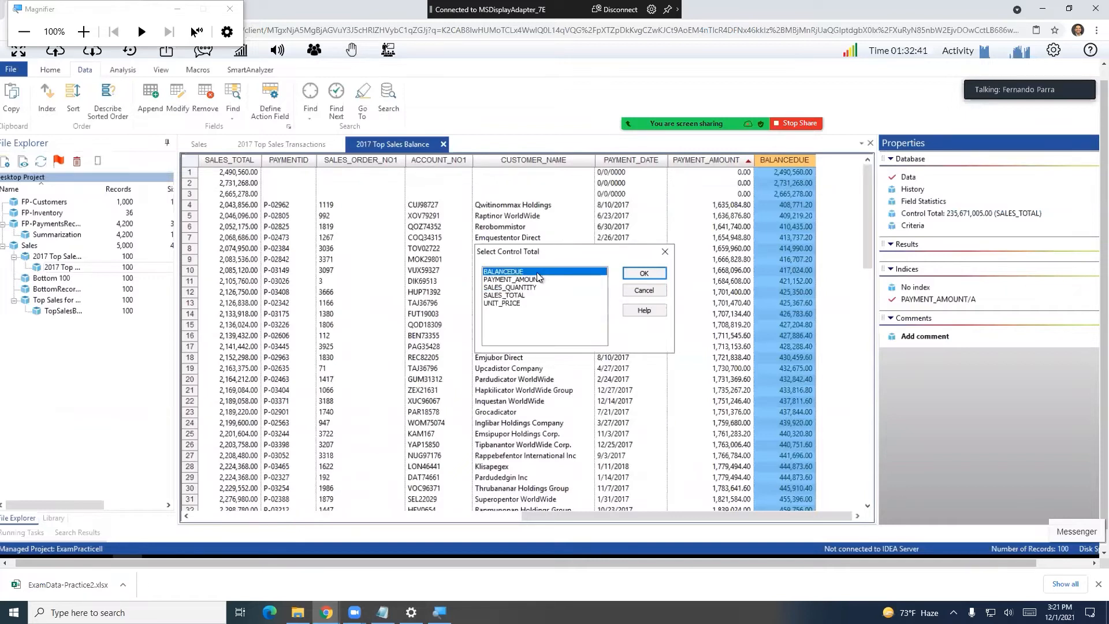
pyautogui.click(626, 274)
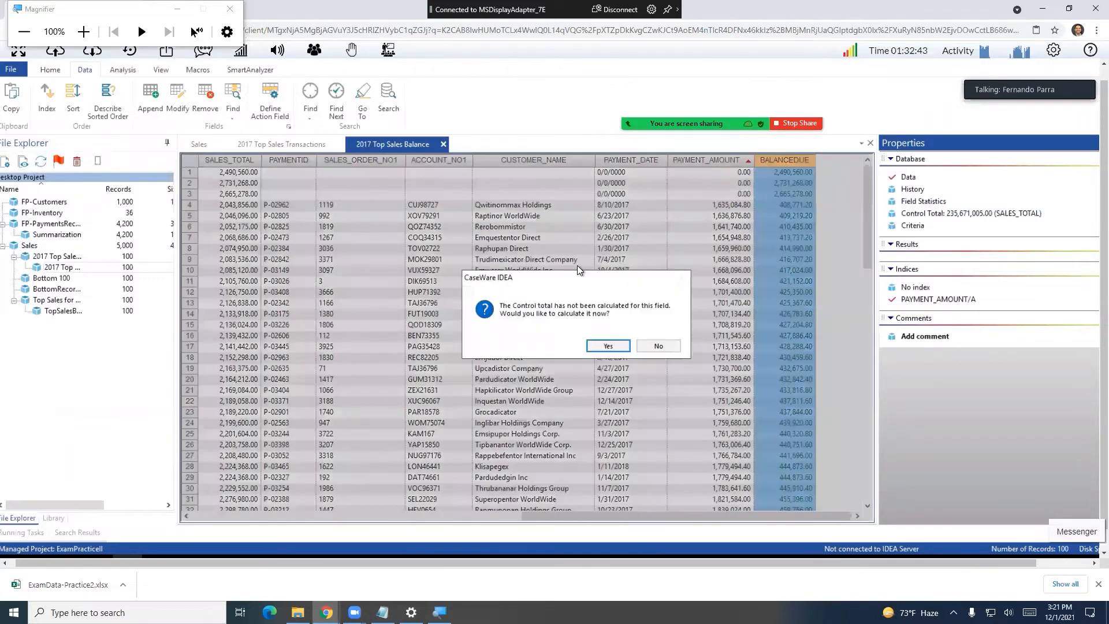
pyautogui.click(613, 350)
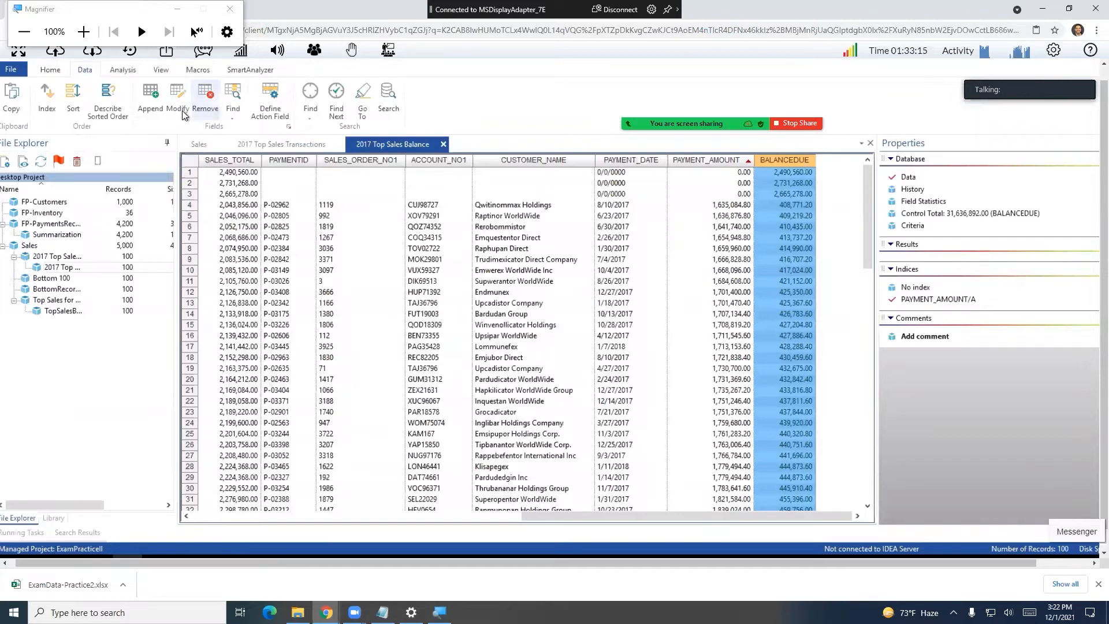
# - Start appending another virtual numeric field named BALANCE_DUE with 2 decimals
pyautogui.click(152, 95)
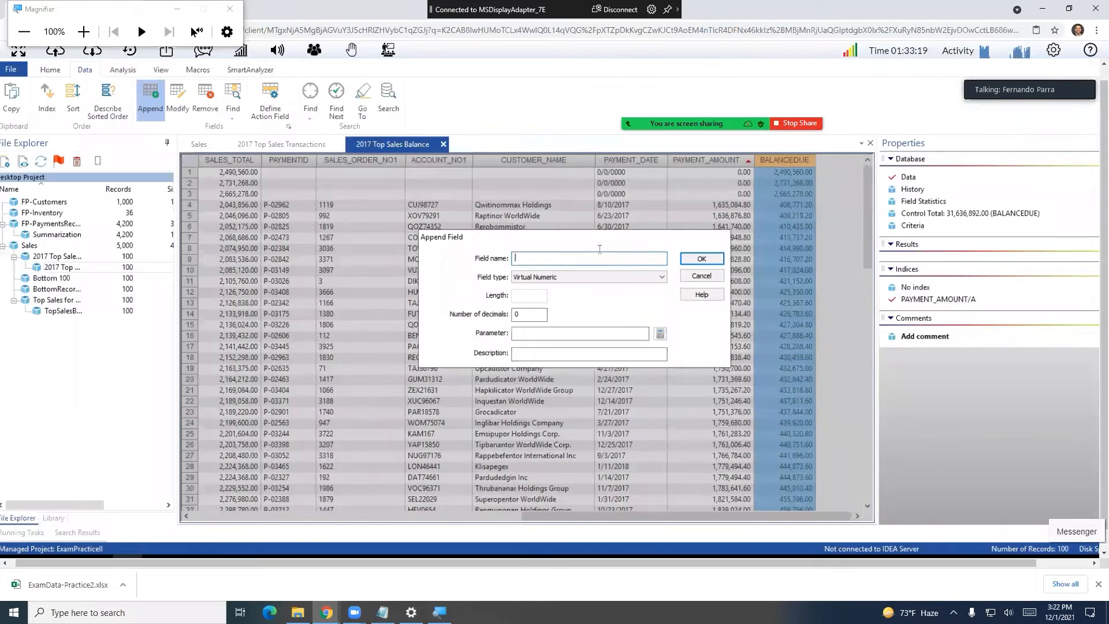
pyautogui.doubleClick(513, 313)
pyautogui.write('2')
pyautogui.click(567, 260)
pyautogui.write('BALANCE_DUE')
# - Set the BALANCE_DUE field's equation to SALES_TOTAL-PAYMENT_AMOUNT and append the field to the database
pyautogui.click(660, 334)
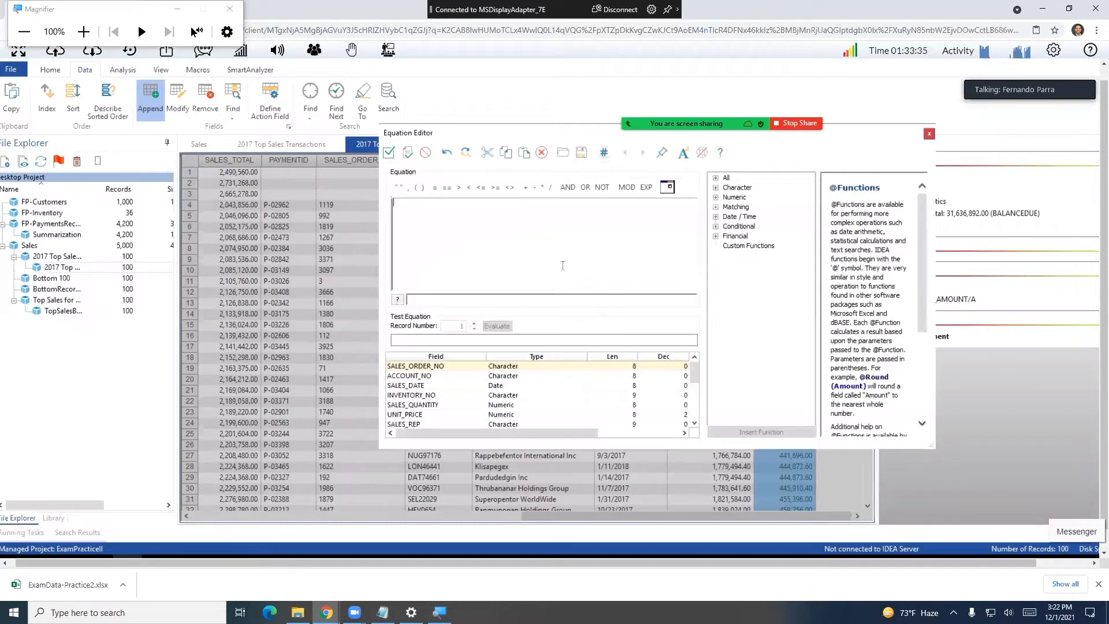
pyautogui.write('total')
pyautogui.press('BackSpace')
pyautogui.press('BackSpace')
pyautogui.press('BackSpace')
pyautogui.press('BackSpace')
pyautogui.press('BackSpace')
pyautogui.write('sal')
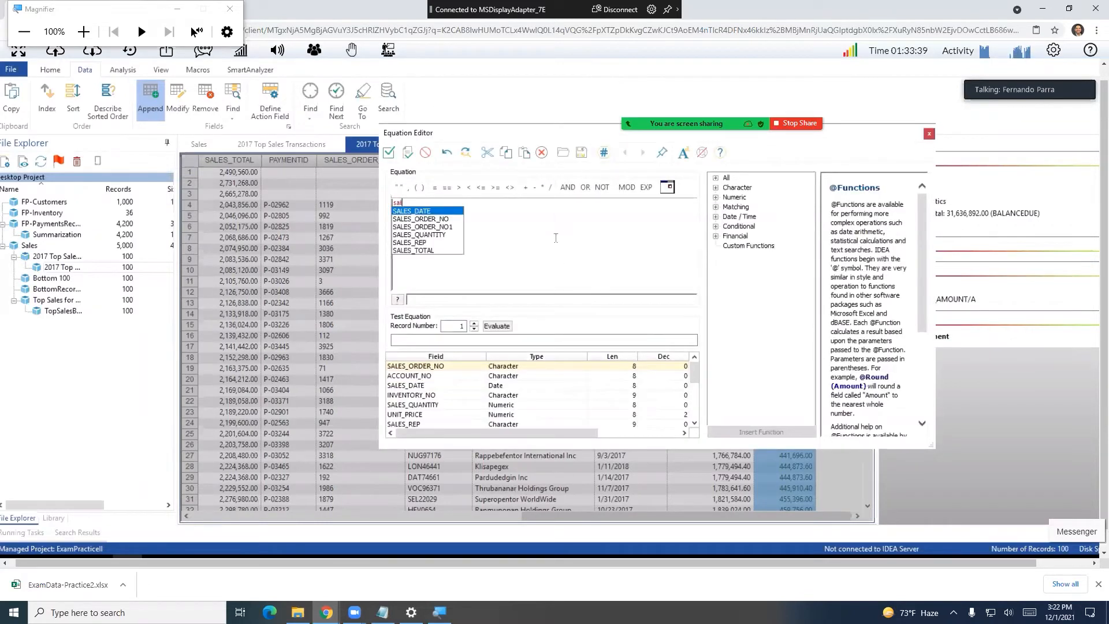
pyautogui.press('Down')
pyautogui.press('Down')
pyautogui.press('Down')
pyautogui.press('Down')
pyautogui.press('Down')
pyautogui.press('Return')
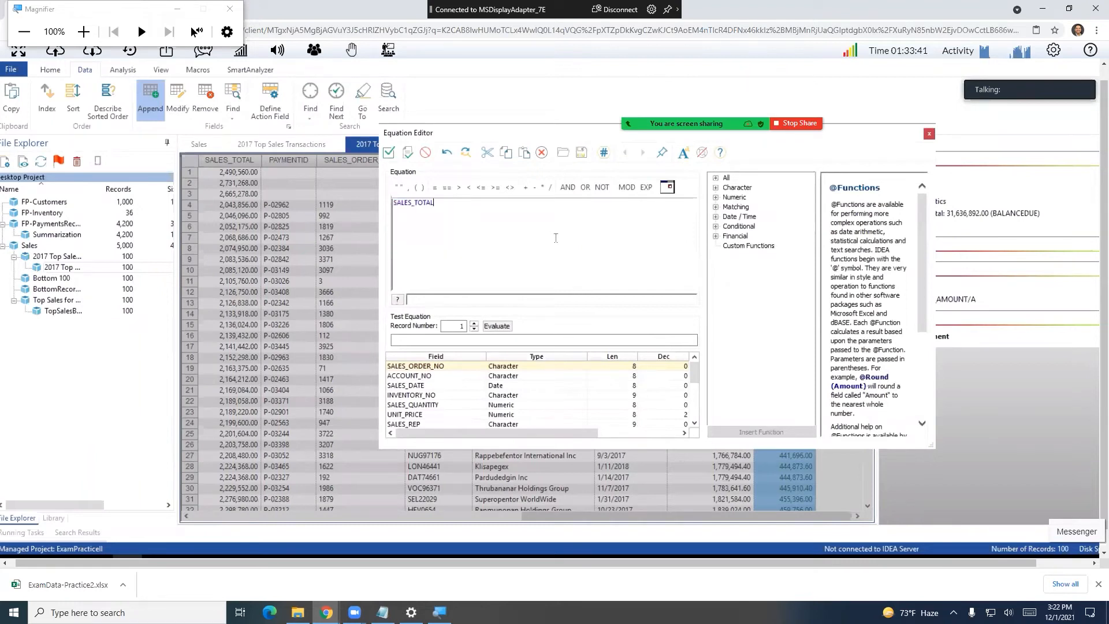
pyautogui.write('-paym')
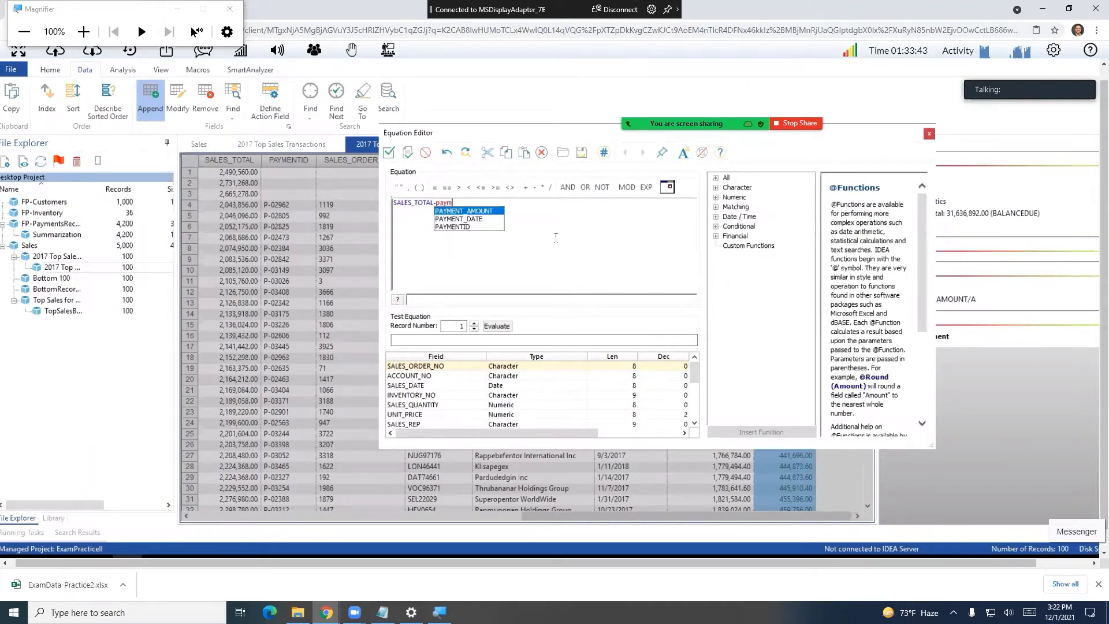
pyautogui.press('Return')
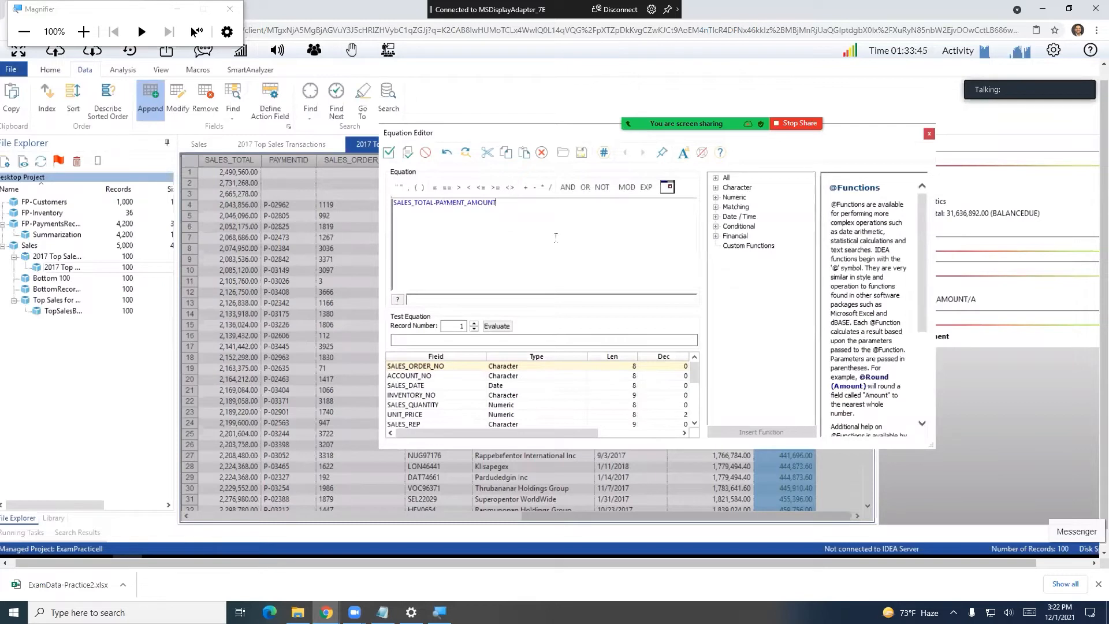
pyautogui.click(387, 153)
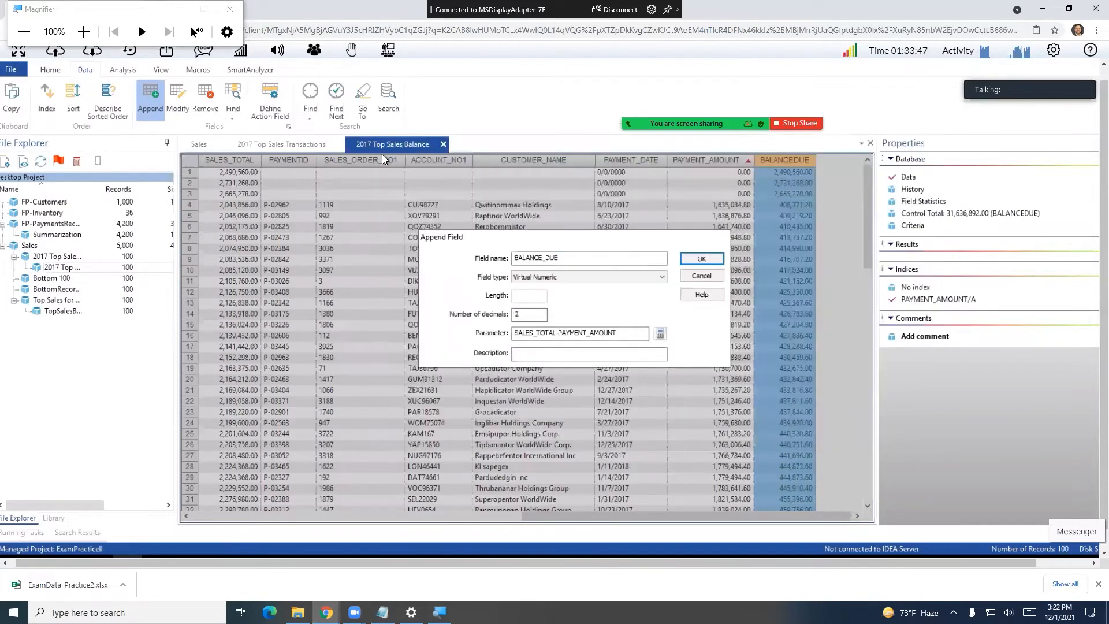
pyautogui.click(691, 261)
# - Compare the new BALANCE_DUE column with the BALANCEDUE column, including the BALANCEDUE field's definition
pyautogui.moveTo(747, 512); pyautogui.dragTo(795, 511)
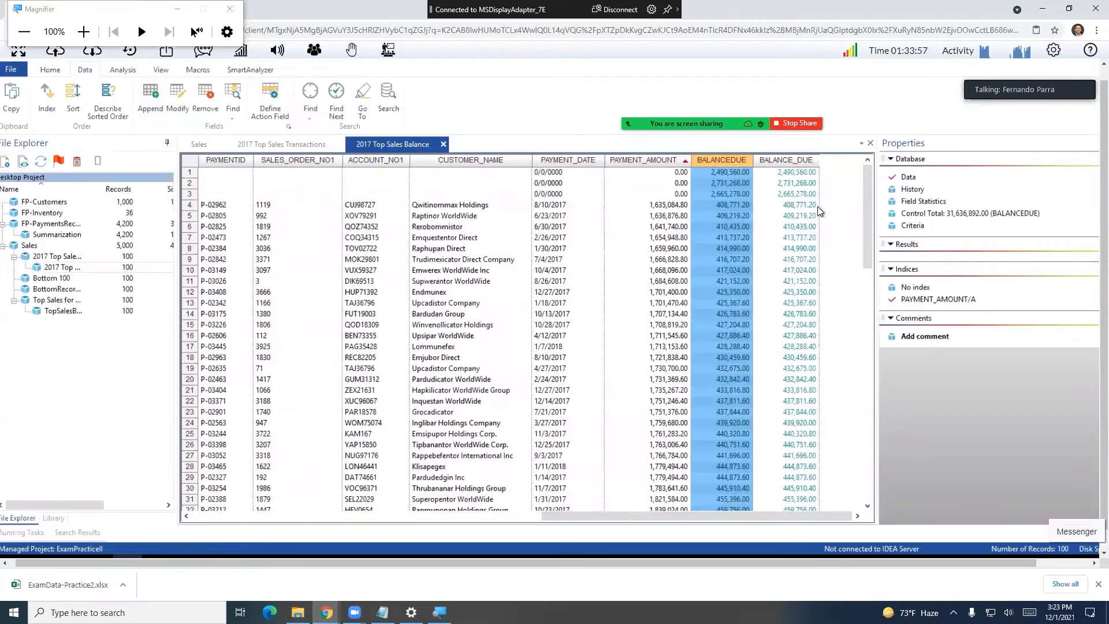
pyautogui.click(809, 160)
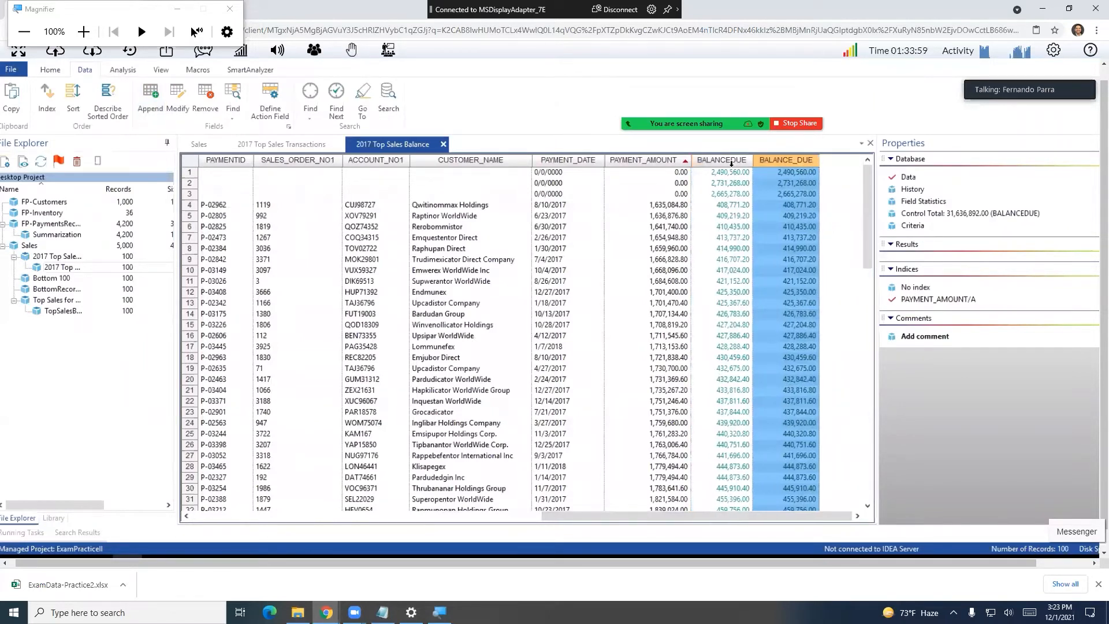
pyautogui.moveTo(731, 164)
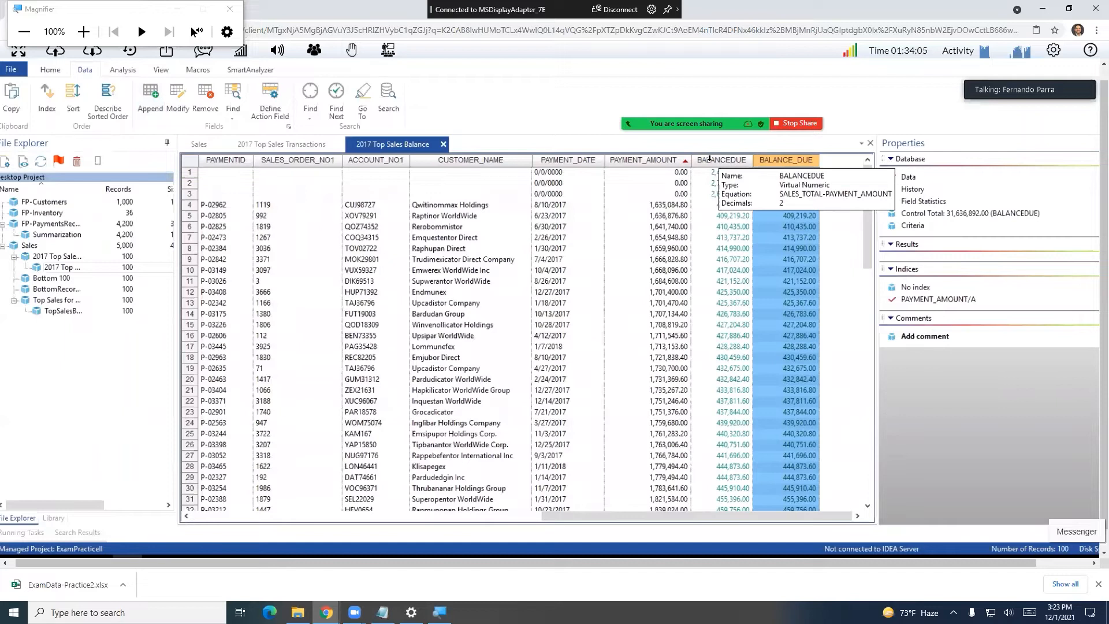
pyautogui.click(745, 238)
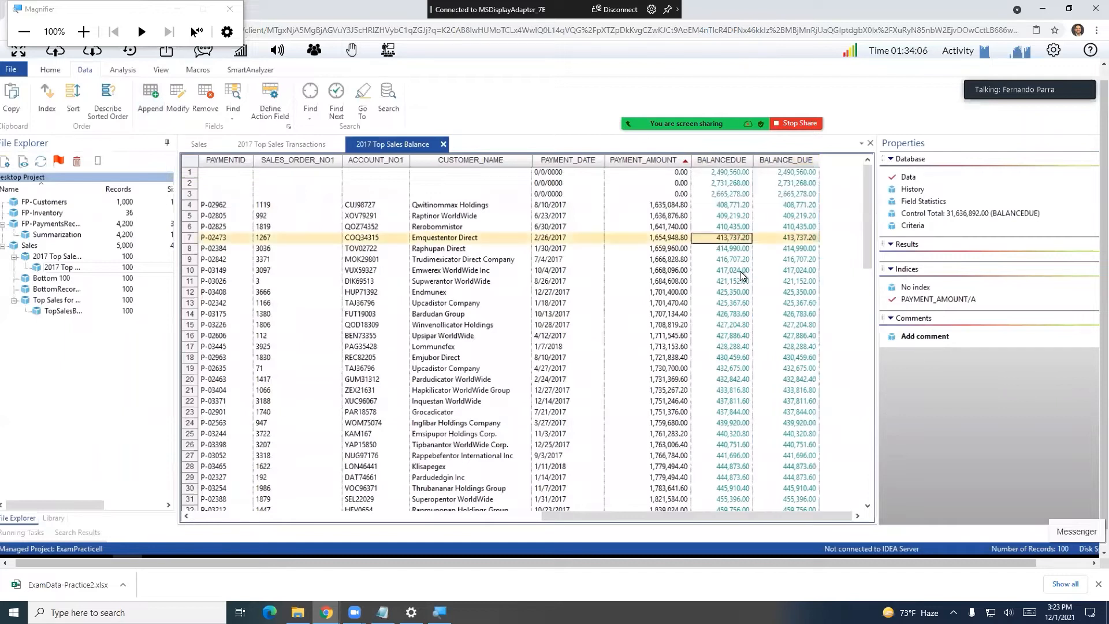
pyautogui.click(740, 307)
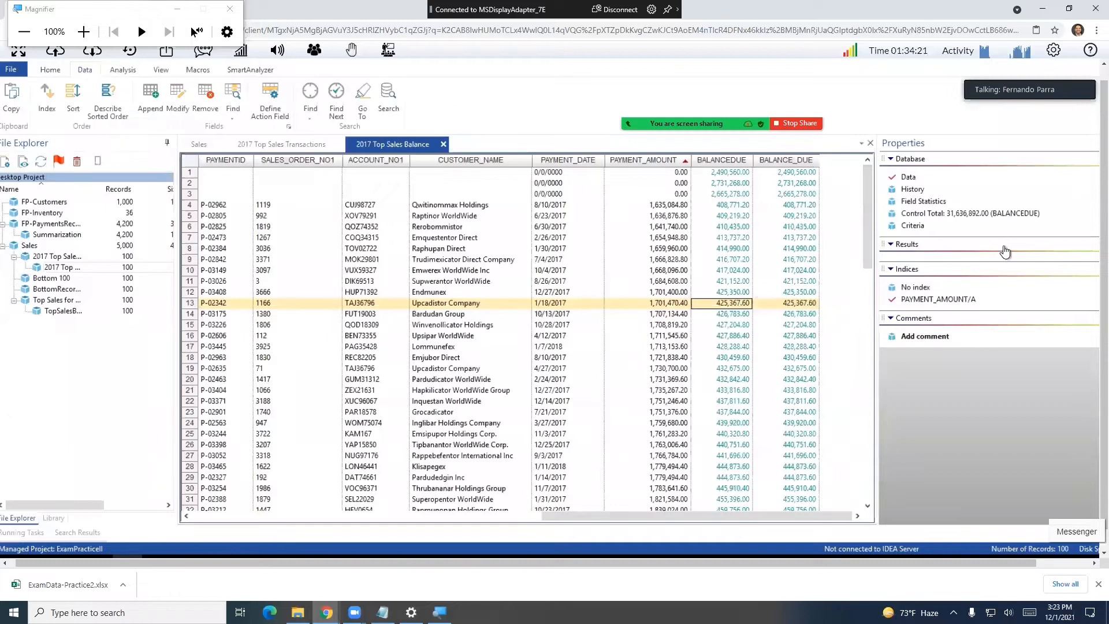
# - Show the history of the 2017 Top Sales Balance database and expand all its entries with full details
pyautogui.click(914, 190)
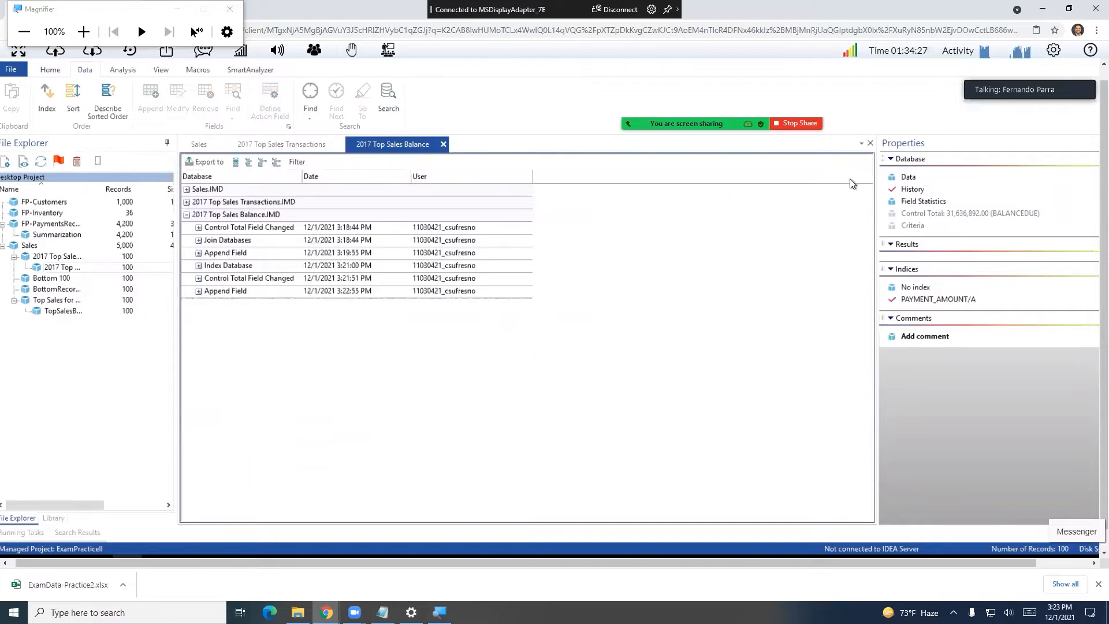
pyautogui.click(907, 177)
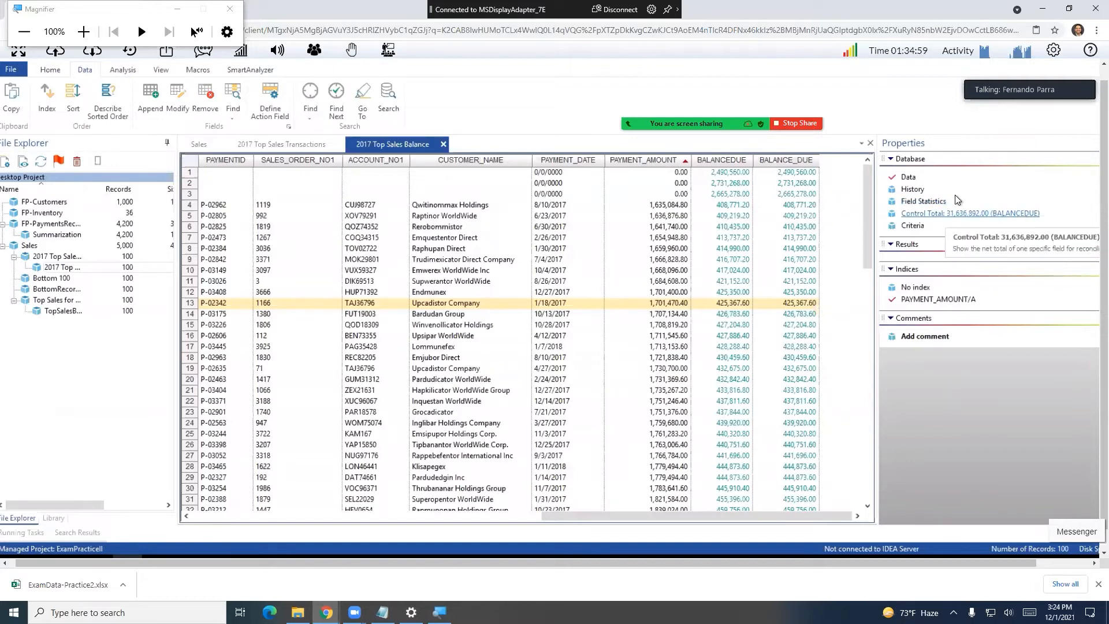
pyautogui.click(914, 190)
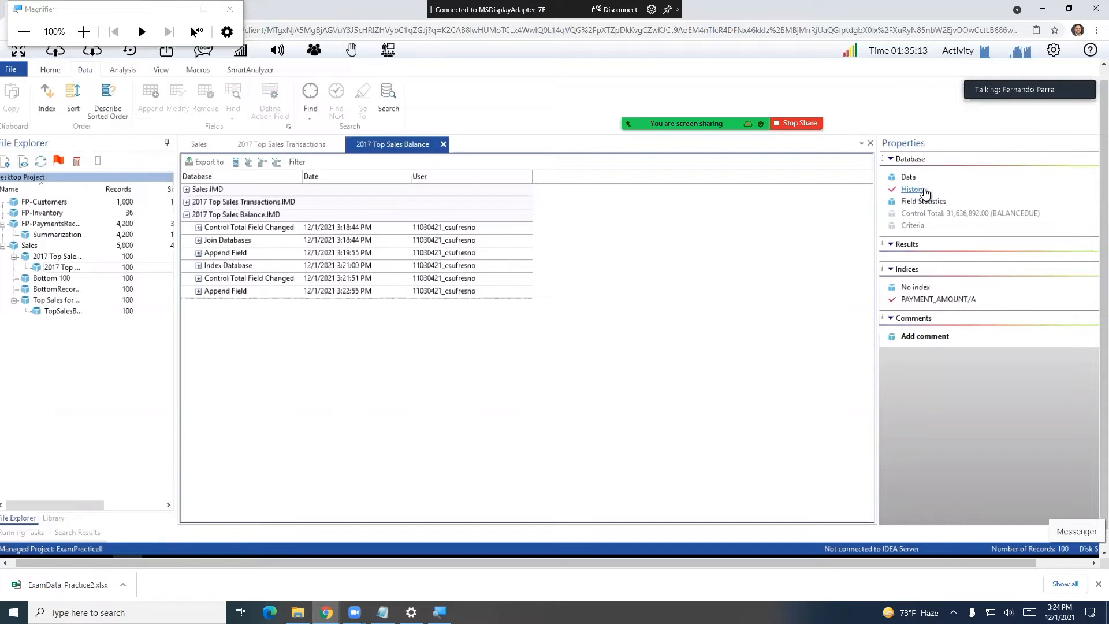
pyautogui.click(925, 191)
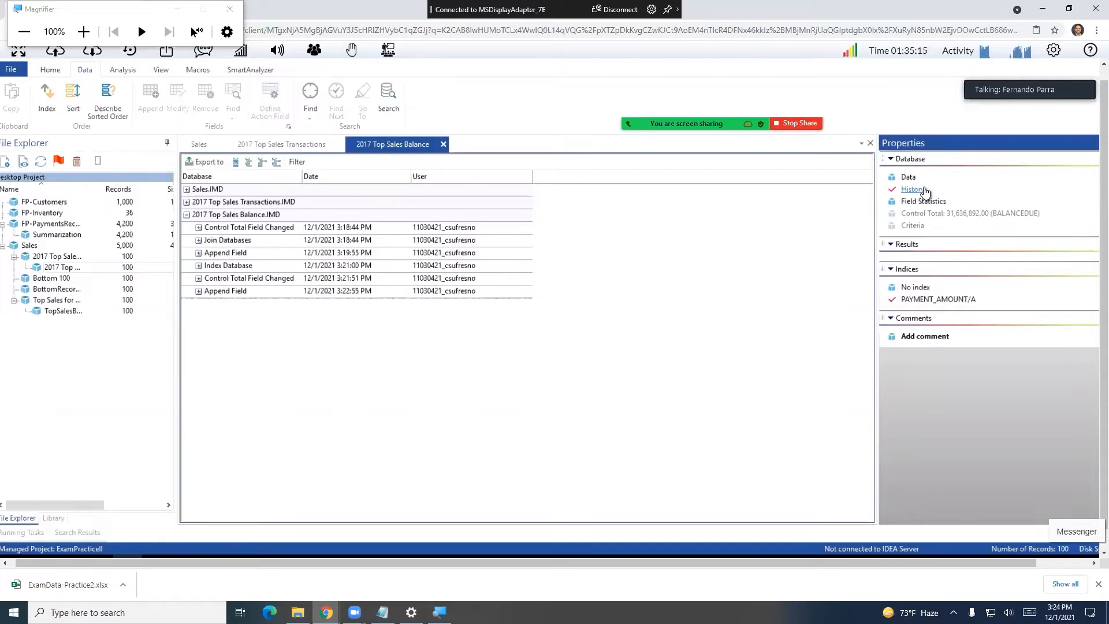
pyautogui.click(274, 164)
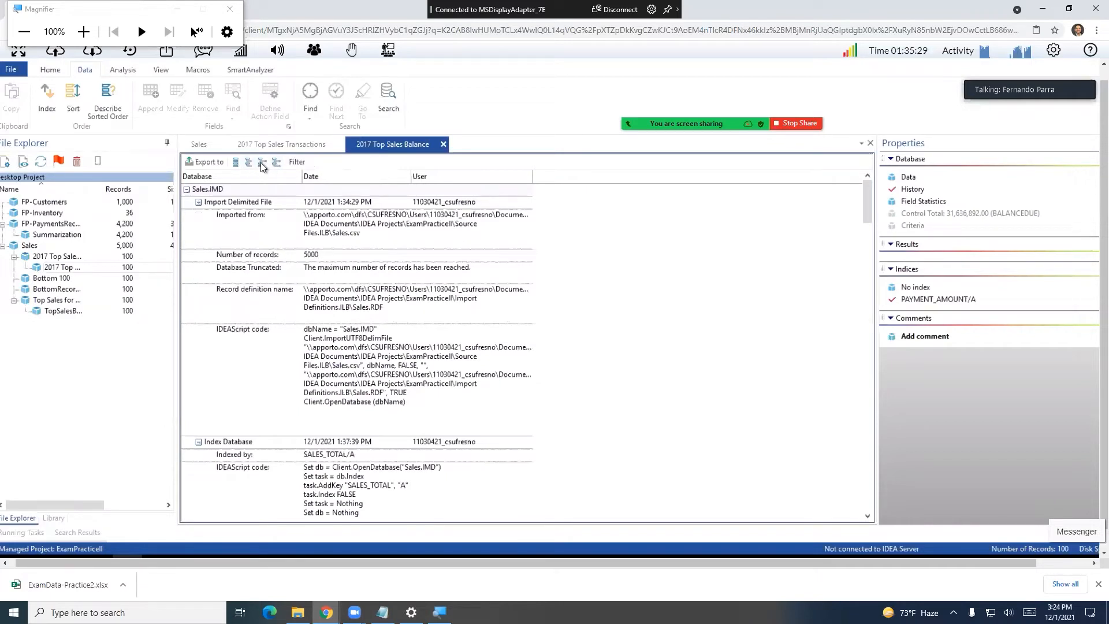
pyautogui.click(249, 164)
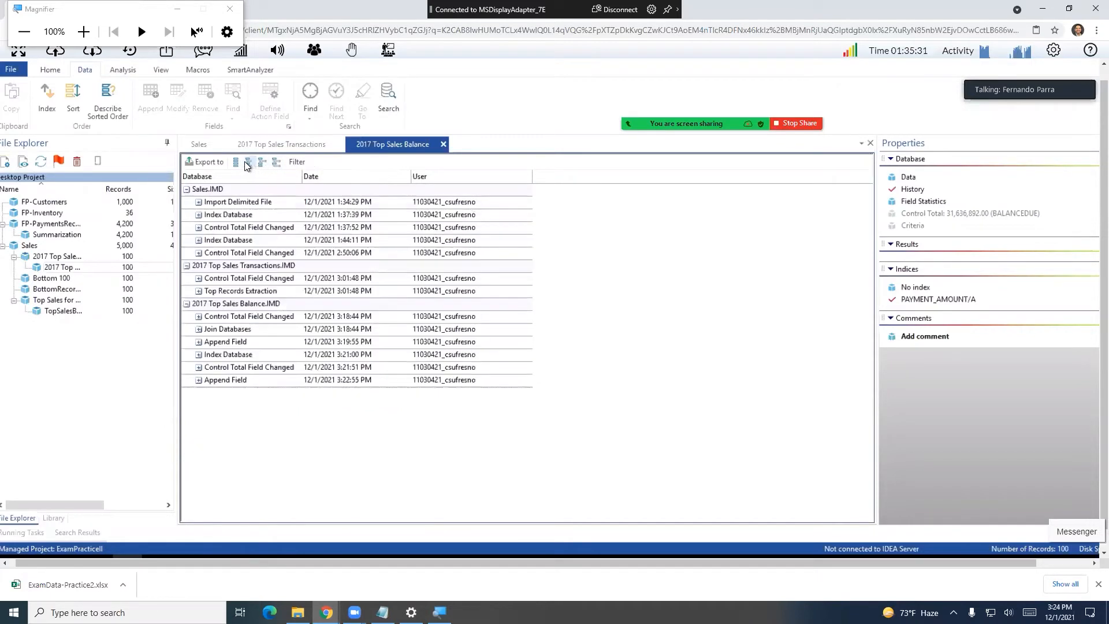
pyautogui.click(279, 161)
pyautogui.scroll(-20, 484, 266)
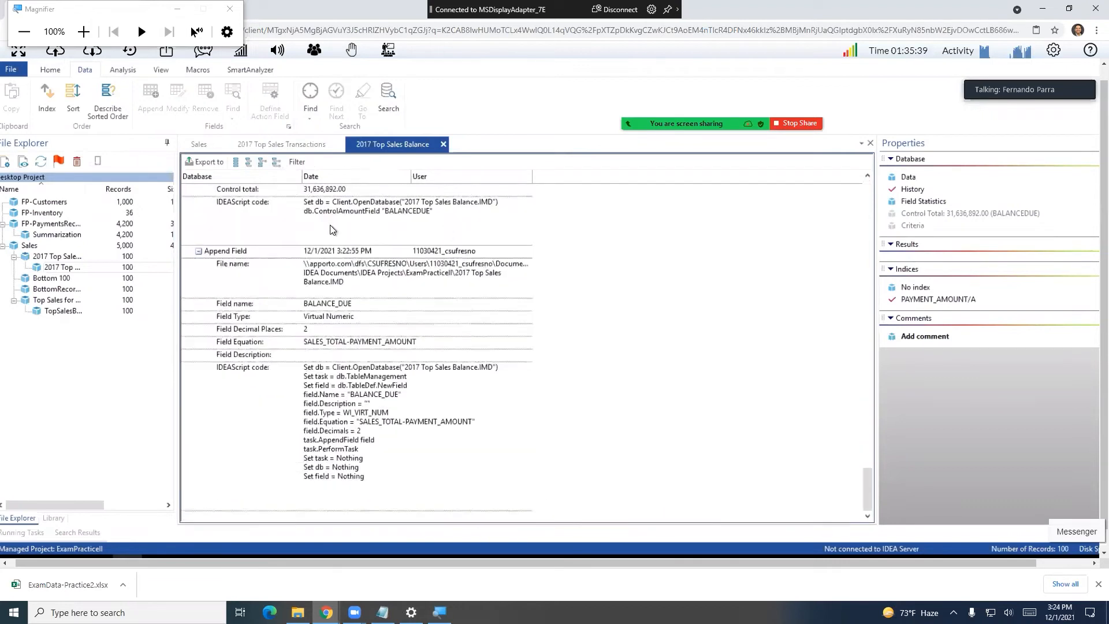
pyautogui.scroll(3, 329, 231)
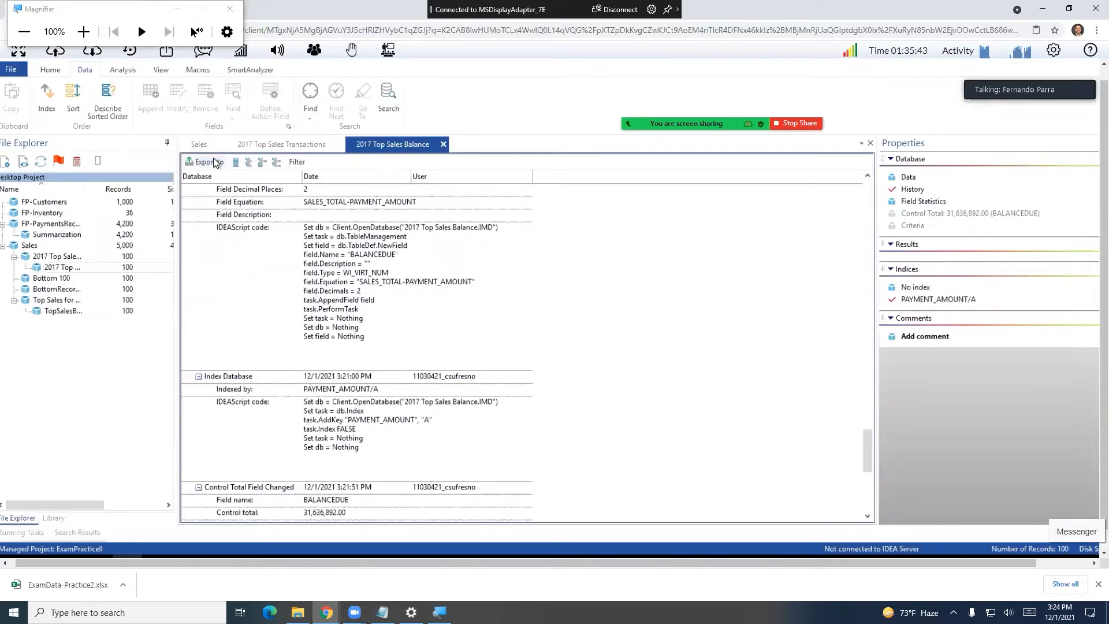
# - Export the 2017 Top Sales Balance history as a PDF named FP-02 in the IDEA test folder
pyautogui.click(215, 163)
pyautogui.click(213, 201)
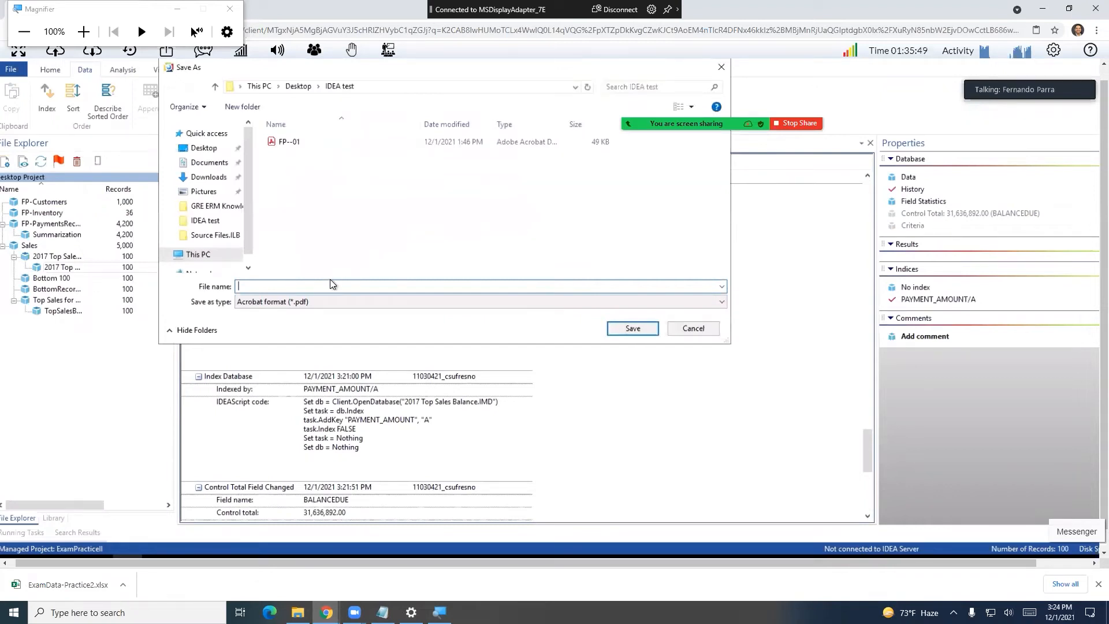
pyautogui.write('FP-')
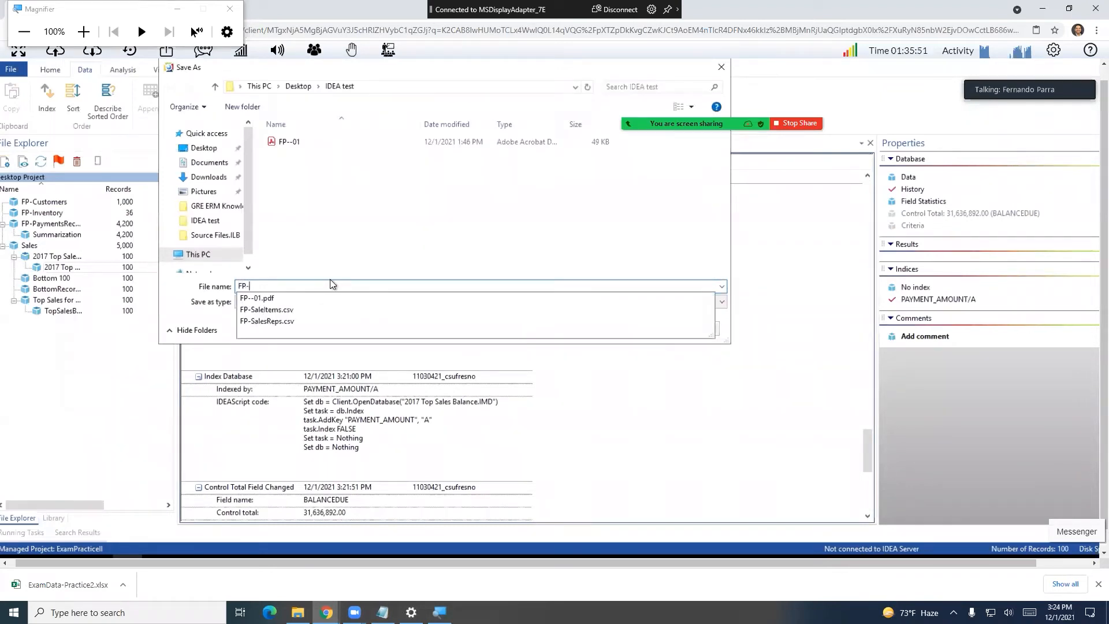
pyautogui.write('02')
pyautogui.press('Return')
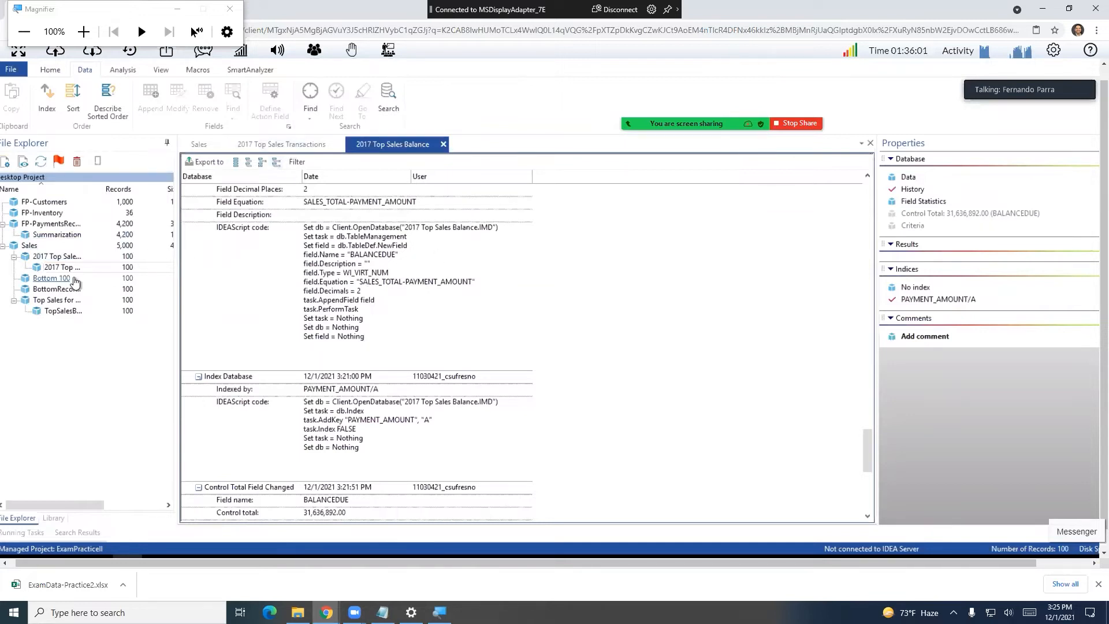
# - Open the Bottom 100 database and show its history with all entries fully expanded
pyautogui.doubleClick(76, 280)
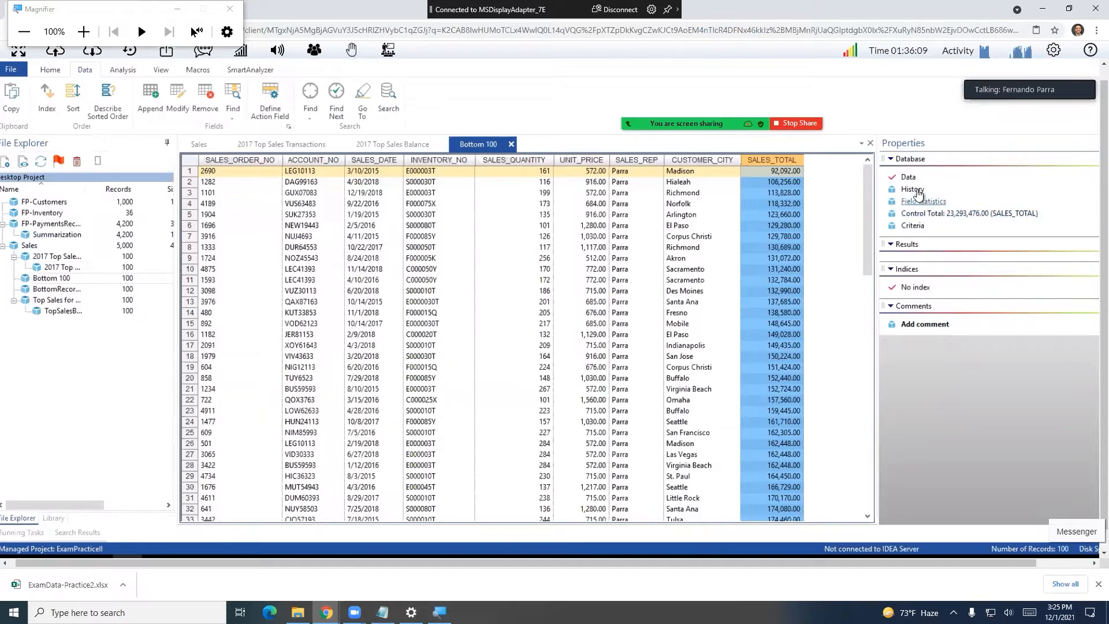
pyautogui.click(912, 190)
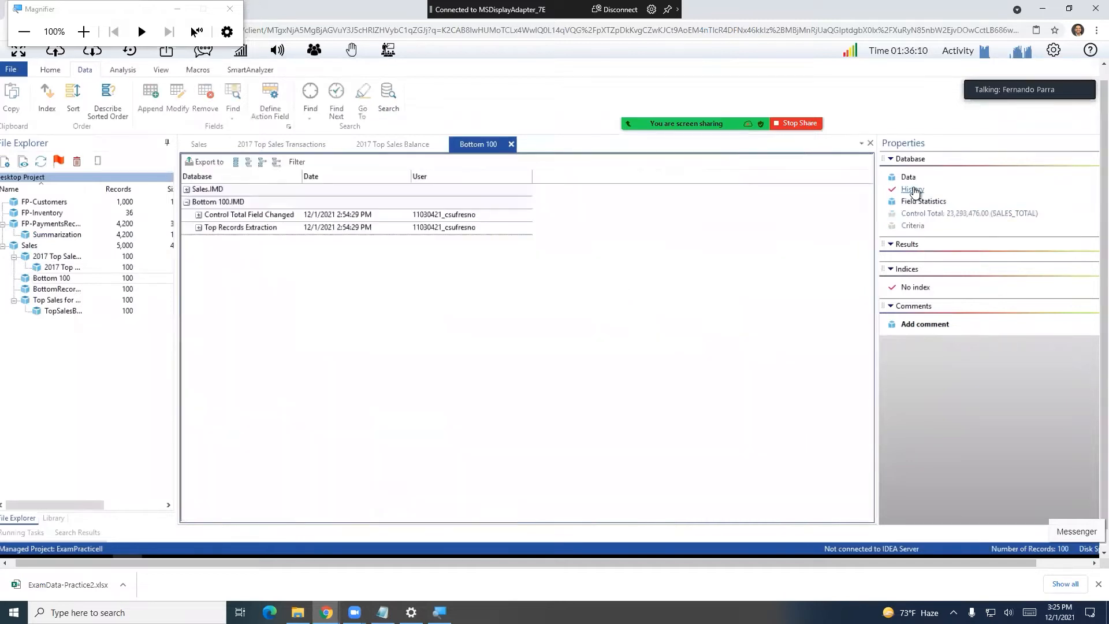
pyautogui.click(277, 162)
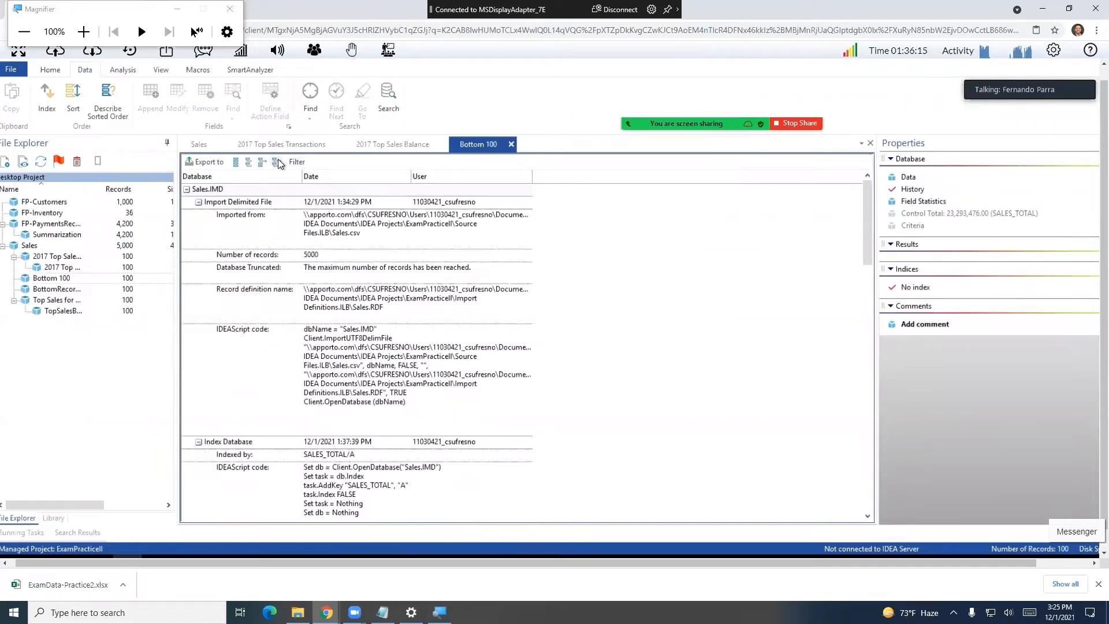
# - Export the Bottom 100 history as a PDF to the IDEA test folder, replacing the existing FP--01 file
pyautogui.click(218, 164)
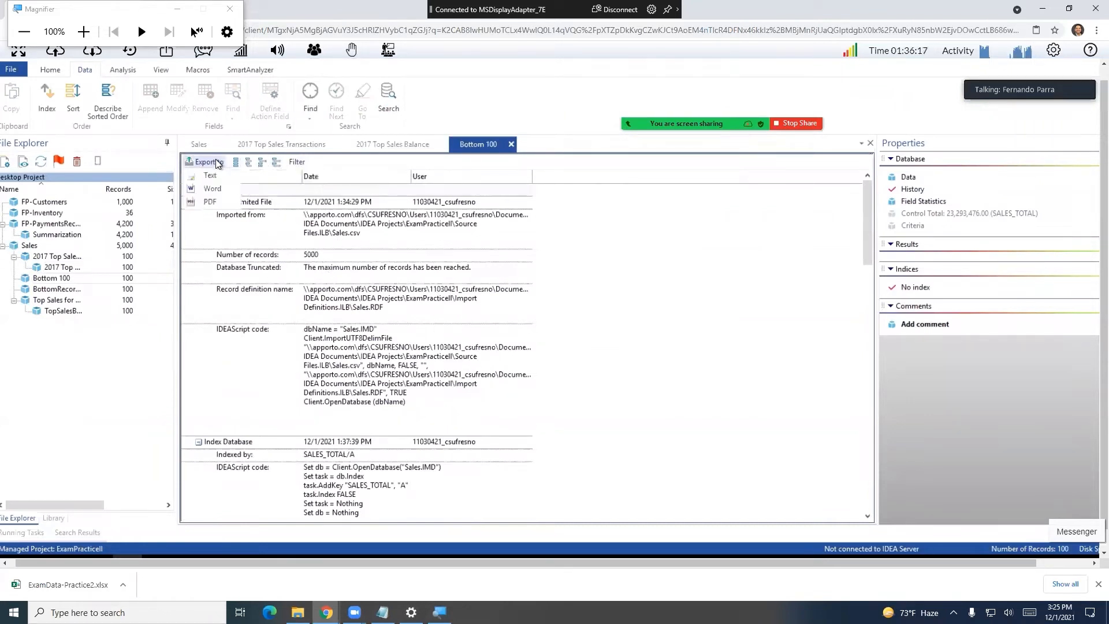
pyautogui.click(219, 201)
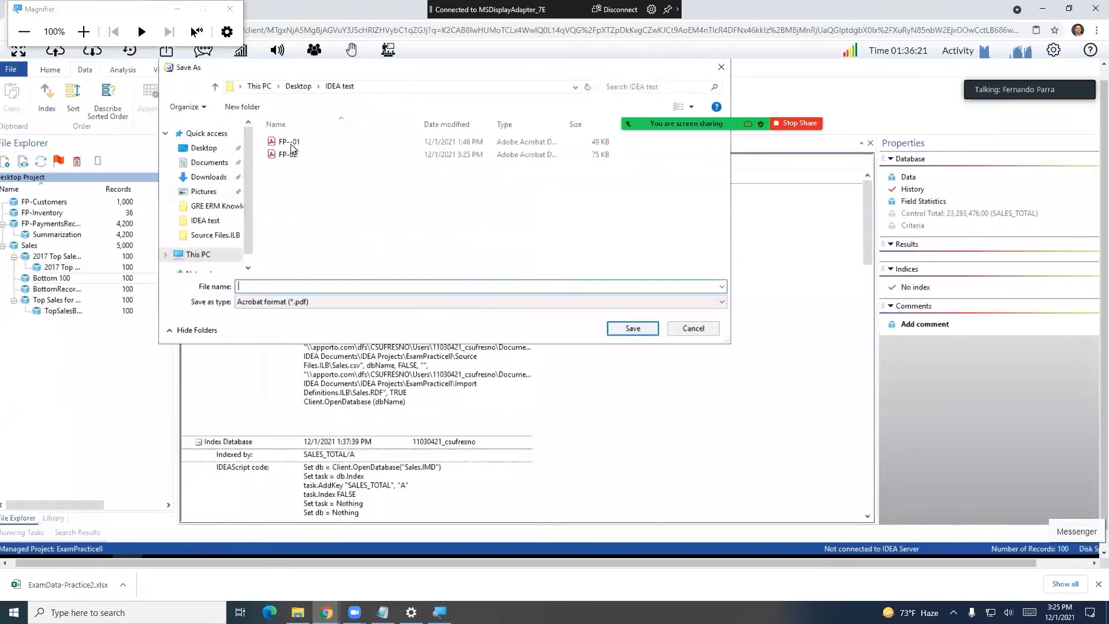
pyautogui.click(291, 143)
pyautogui.click(614, 330)
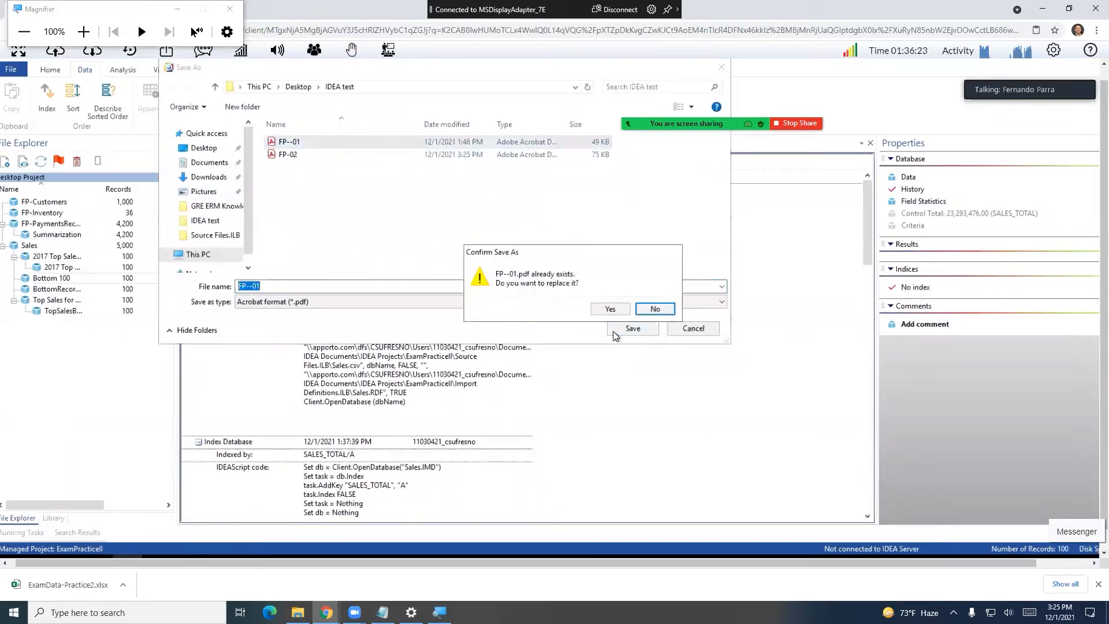
pyautogui.click(610, 308)
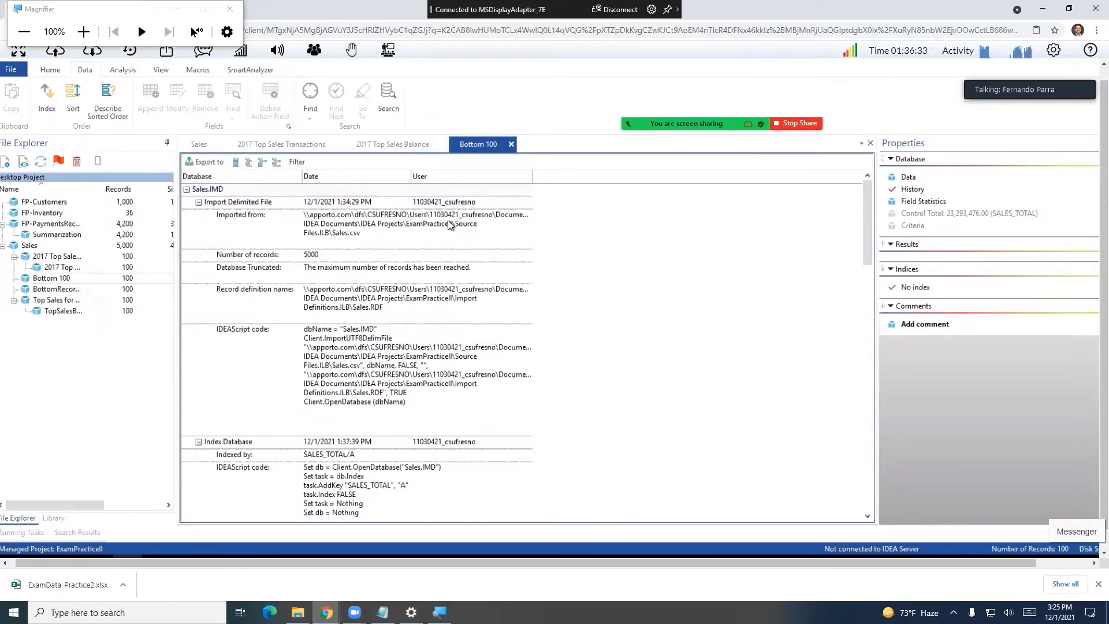
# - Review the Bottom 100 history down to the Top Records Extraction script, and close that database
pyautogui.scroll(-5, 450, 256)
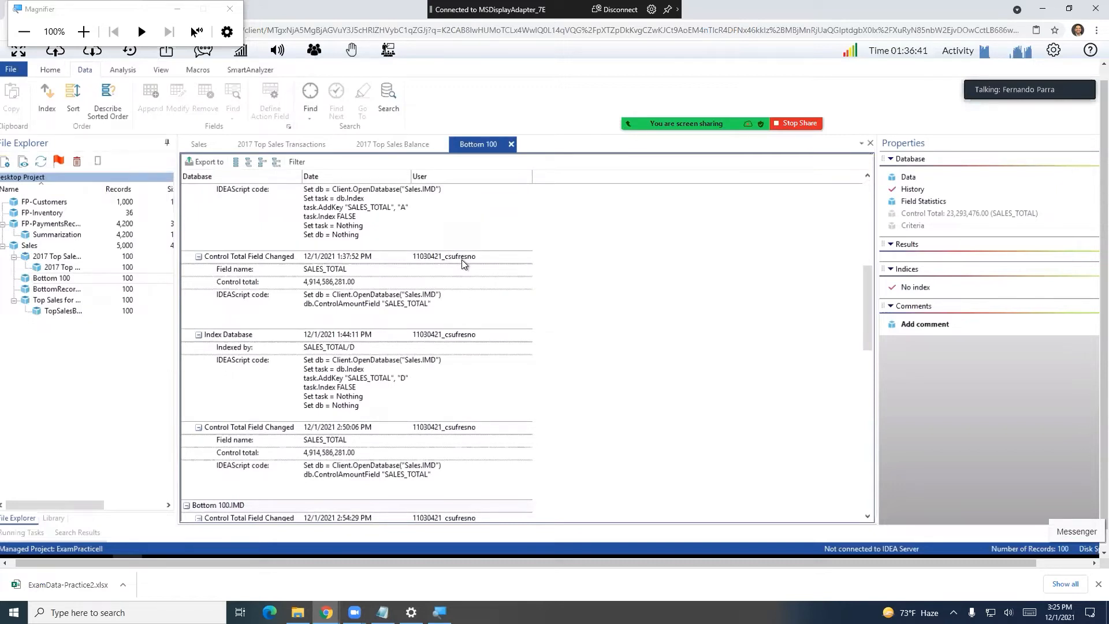
pyautogui.scroll(-3, 462, 261)
pyautogui.scroll(-2, 462, 263)
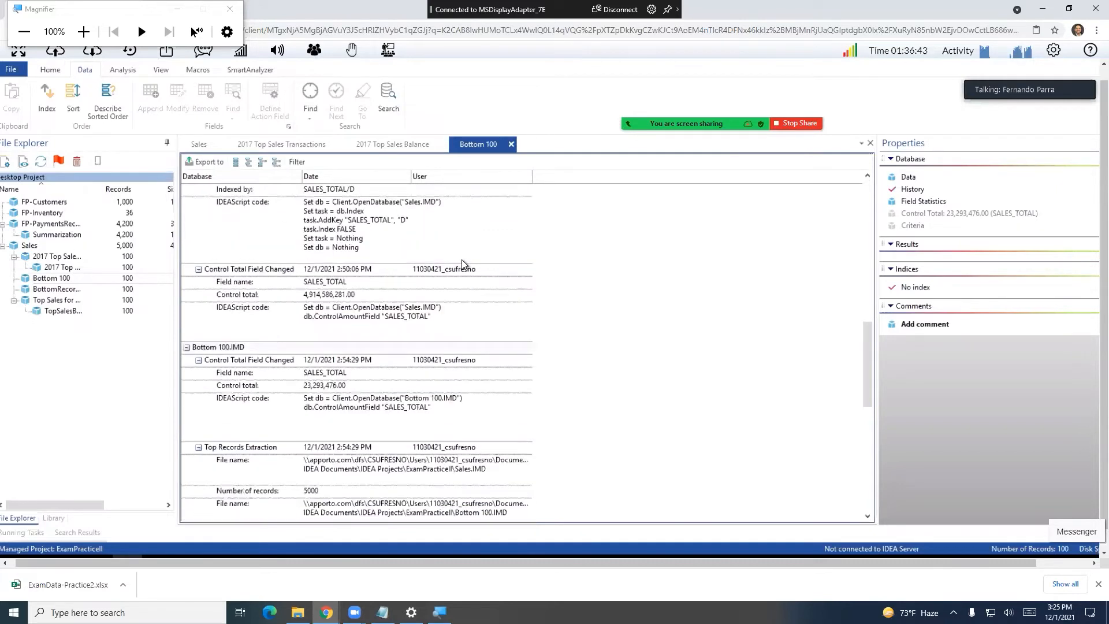
pyautogui.scroll(-3, 462, 263)
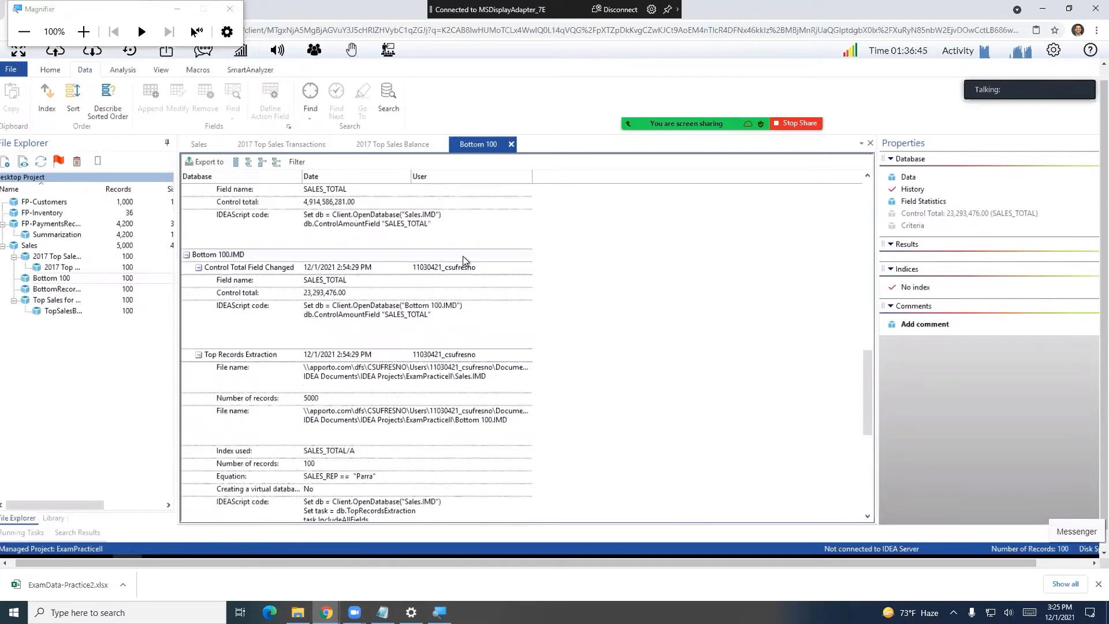
pyautogui.scroll(-2, 464, 256)
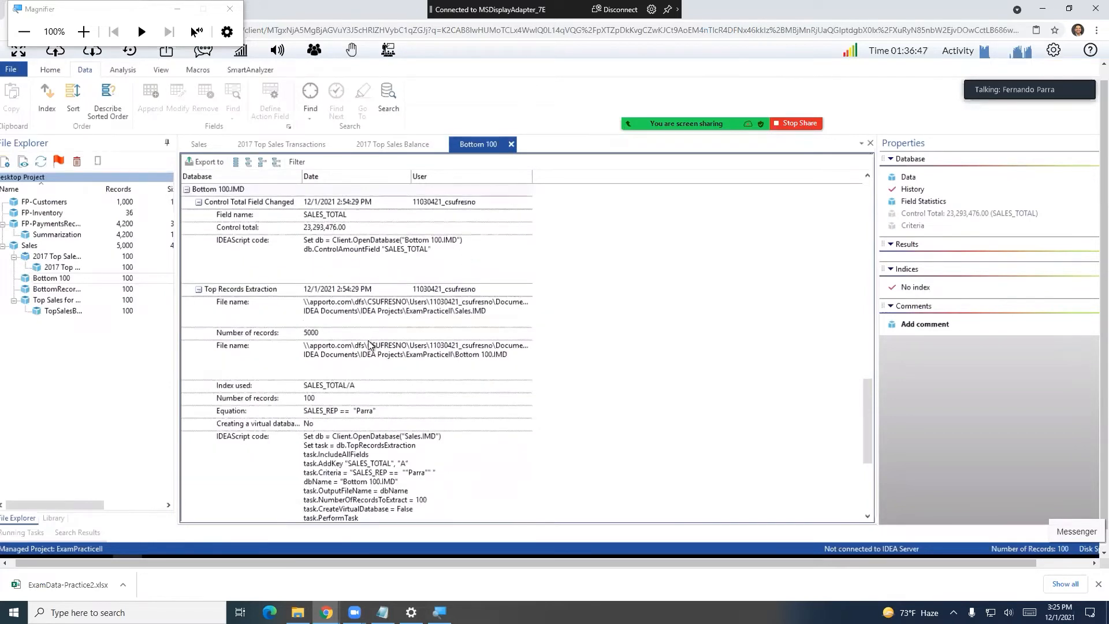
pyautogui.scroll(-3, 375, 340)
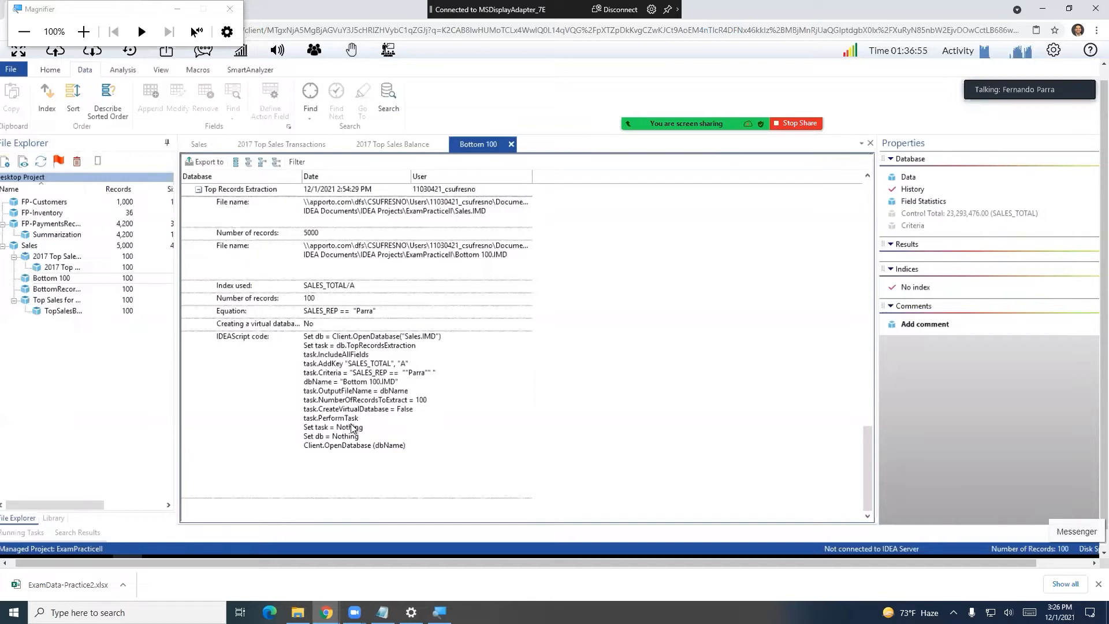
pyautogui.click(510, 145)
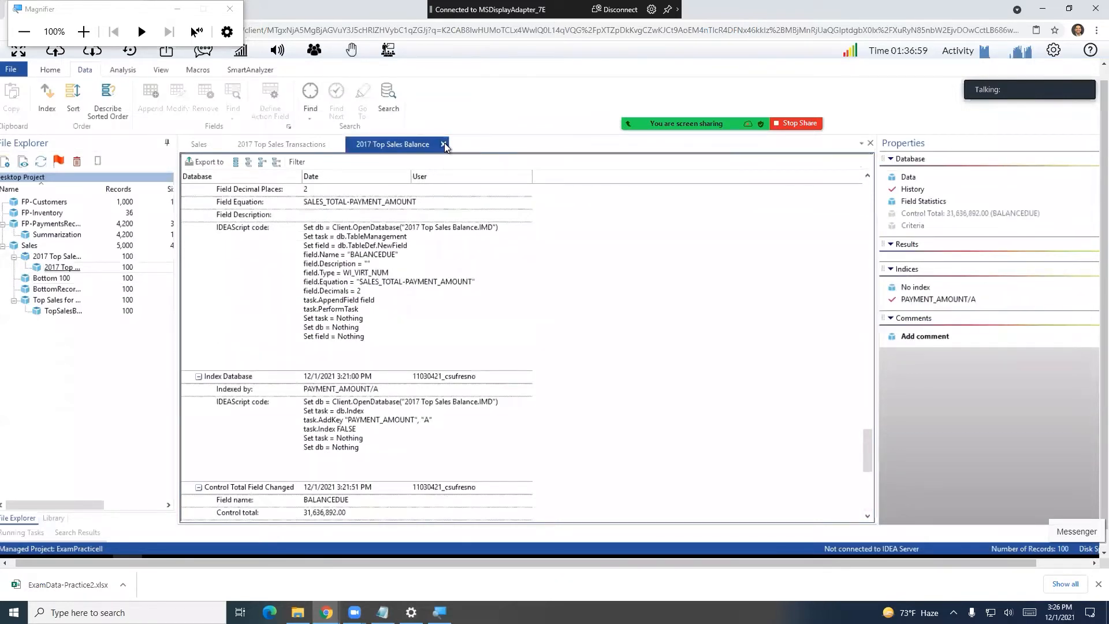
# - Close the 2017 Top Sales Balance and Transactions databases, and show the Sales database's history with all entries expanded
pyautogui.click(443, 144)
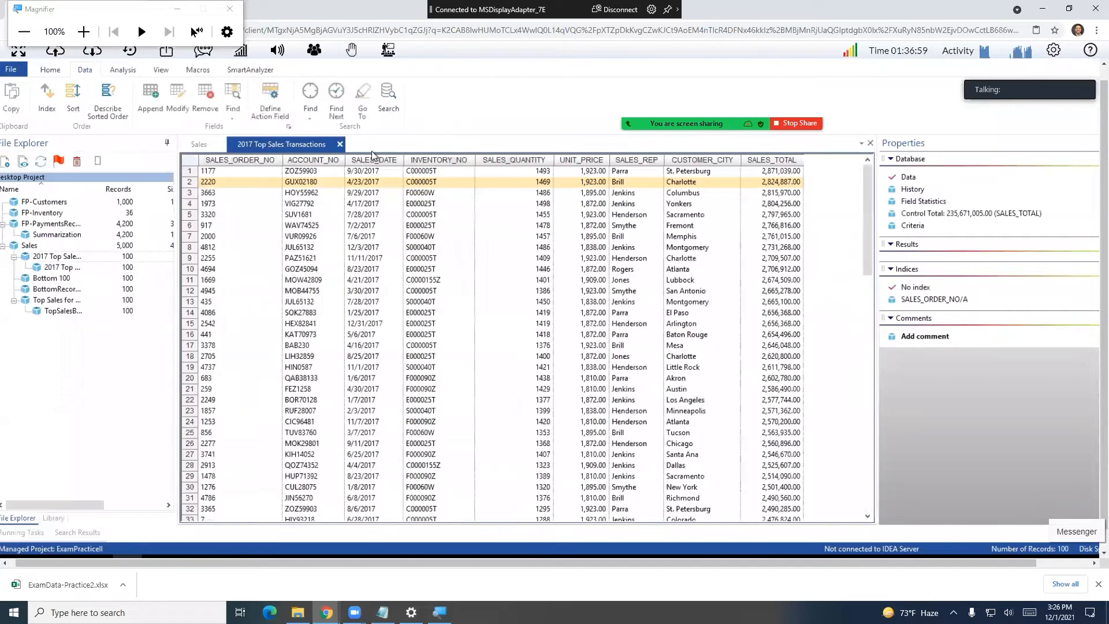
pyautogui.click(339, 146)
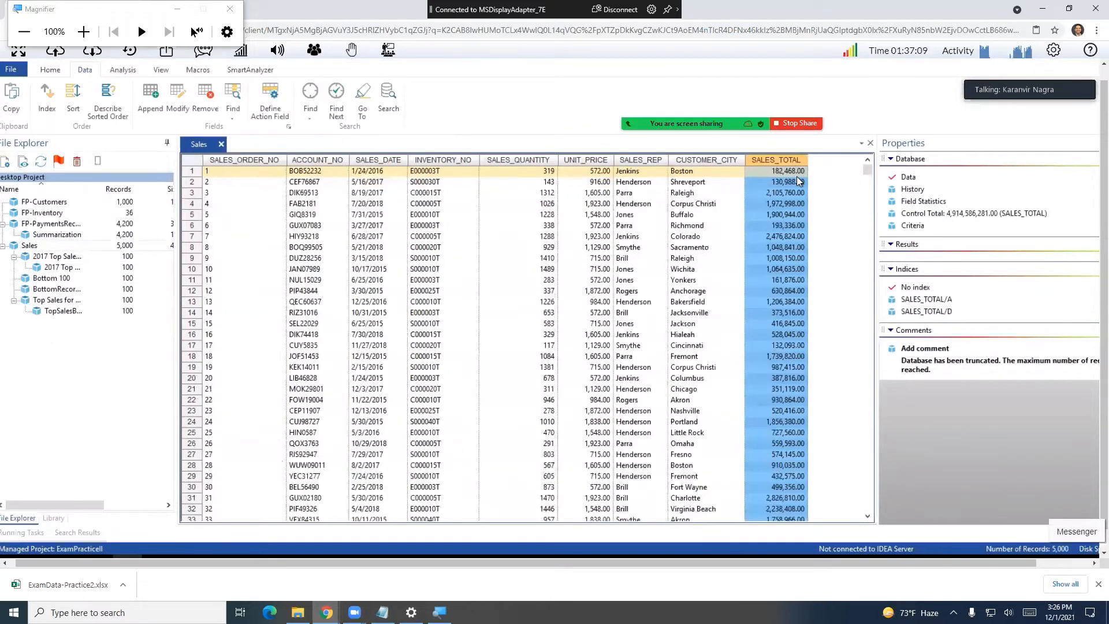
pyautogui.click(918, 192)
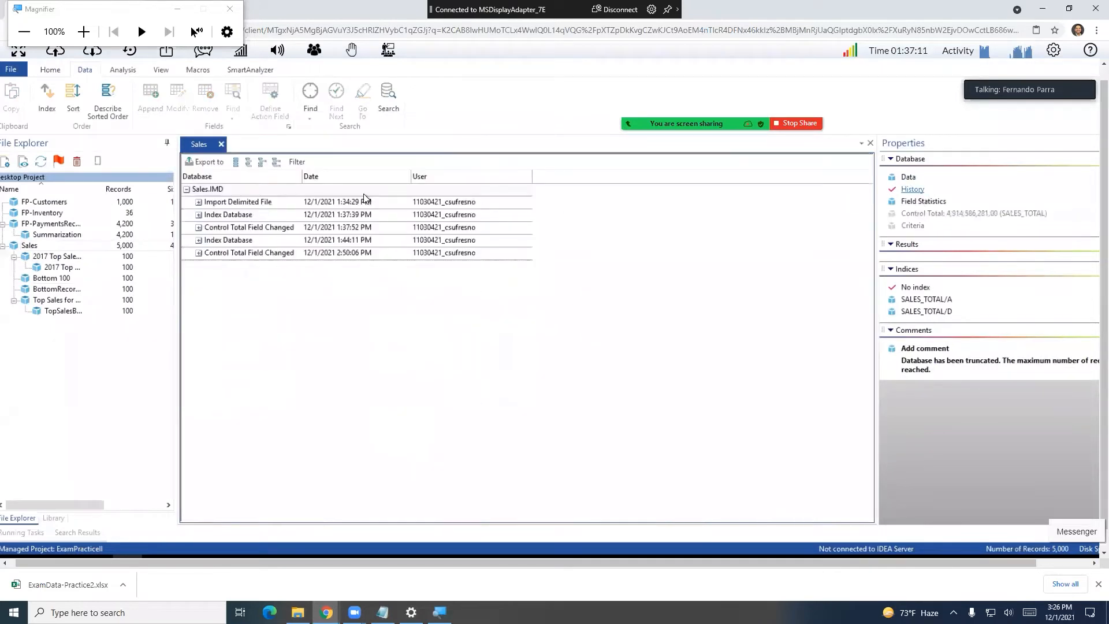
pyautogui.click(275, 161)
pyautogui.click(216, 164)
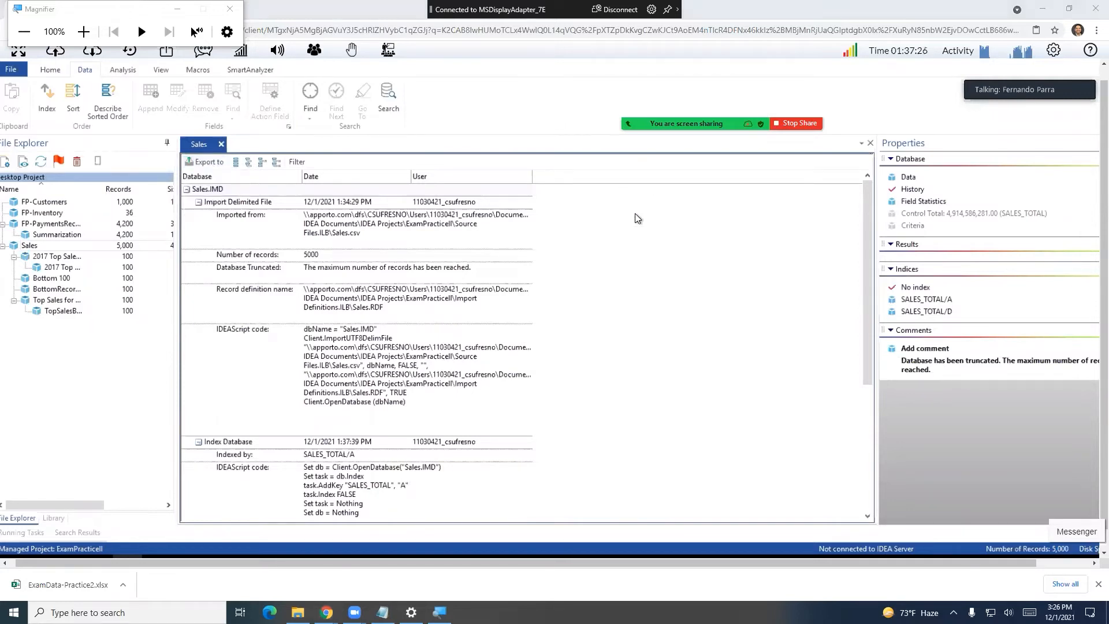
# - Switch to the IDEA EXAM Prep assignment editor in Chrome and change TXT to PDF in the history file instructions of questions 1 and 2
pyautogui.hotkey('alt', 'Tab')
pyautogui.hotkey('alt', 'Tab')
pyautogui.hotkey('alt', 'Tab')
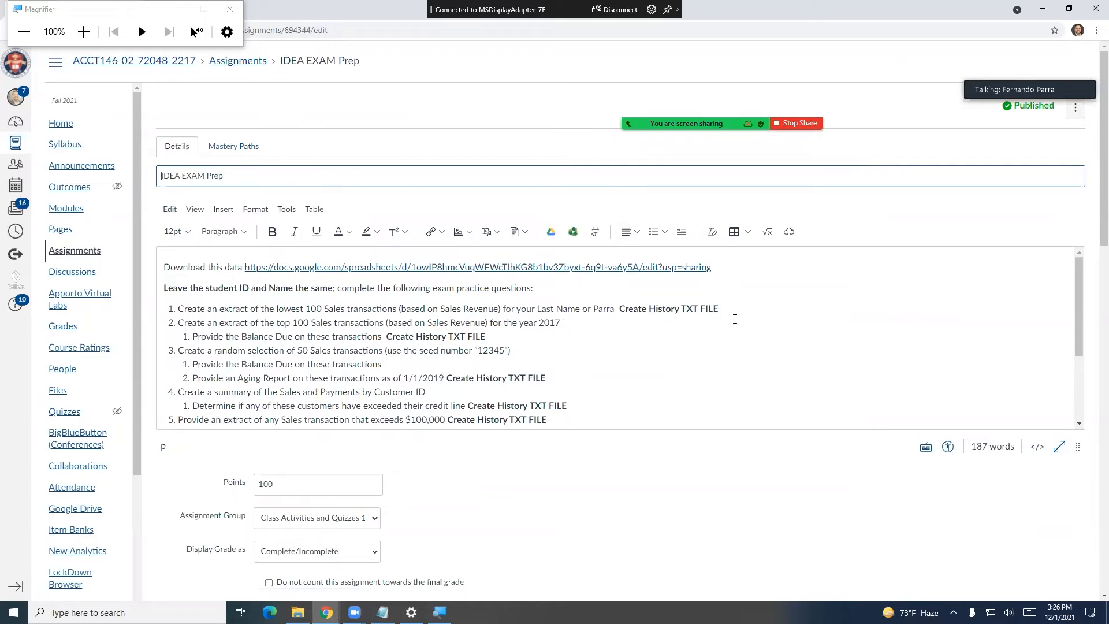
pyautogui.click(695, 307)
pyautogui.hotkey('ctrl', 'shift', 'Left')
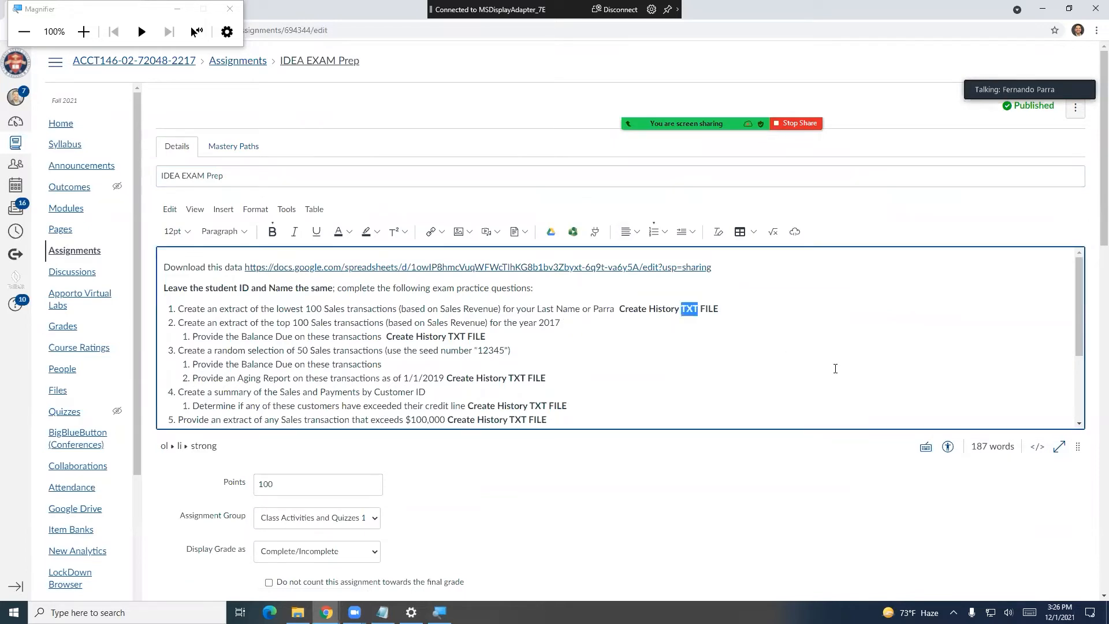
pyautogui.write('PDF')
pyautogui.hotkey('ctrl', 'shift', 'Left')
pyautogui.press('Down')
pyautogui.press('Down')
pyautogui.hotkey('ctrl', 'shift', 'Right')
pyautogui.write('PDF')
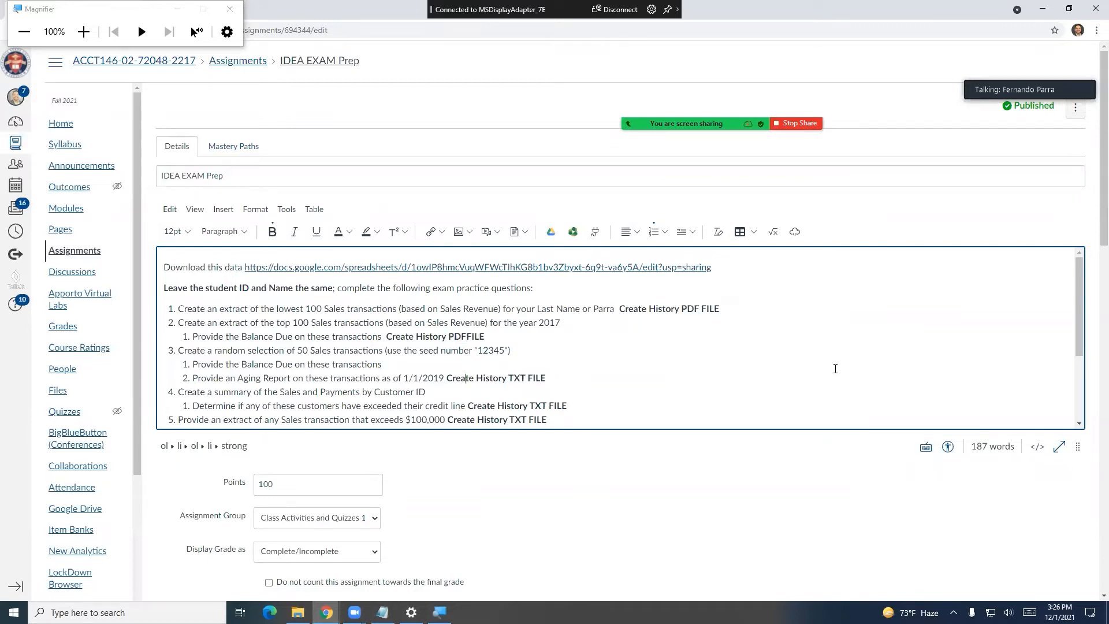
# - Change TXT to PDF in the history file instructions of questions 3, 4 and 5
pyautogui.press('Down')
pyautogui.press('Down')
pyautogui.press('Down')
pyautogui.hotkey('ctrl', 'Right')
pyautogui.hotkey('ctrl', 'Right')
pyautogui.hotkey('ctrl', 'shift', 'Right')
pyautogui.write('PDF')
pyautogui.press('Down')
pyautogui.press('Down')
pyautogui.hotkey('ctrl', 'Left')
pyautogui.hotkey('ctrl', 'shift', 'Right')
pyautogui.write('PDF')
pyautogui.press('Down')
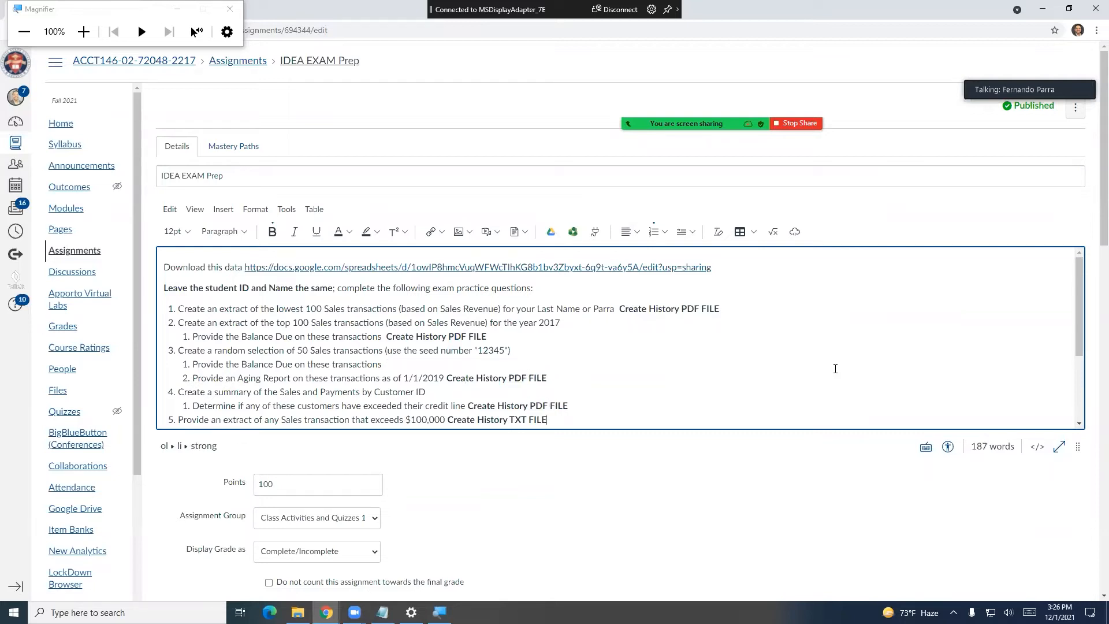
pyautogui.hotkey('ctrl', 'shift', 'Left')
pyautogui.write('PDF')
# - Examine the Deliverables section and highlight the requirement to provide a screenshot of the data displaying the Relevant Control Amount
pyautogui.scroll(-2, 932, 340)
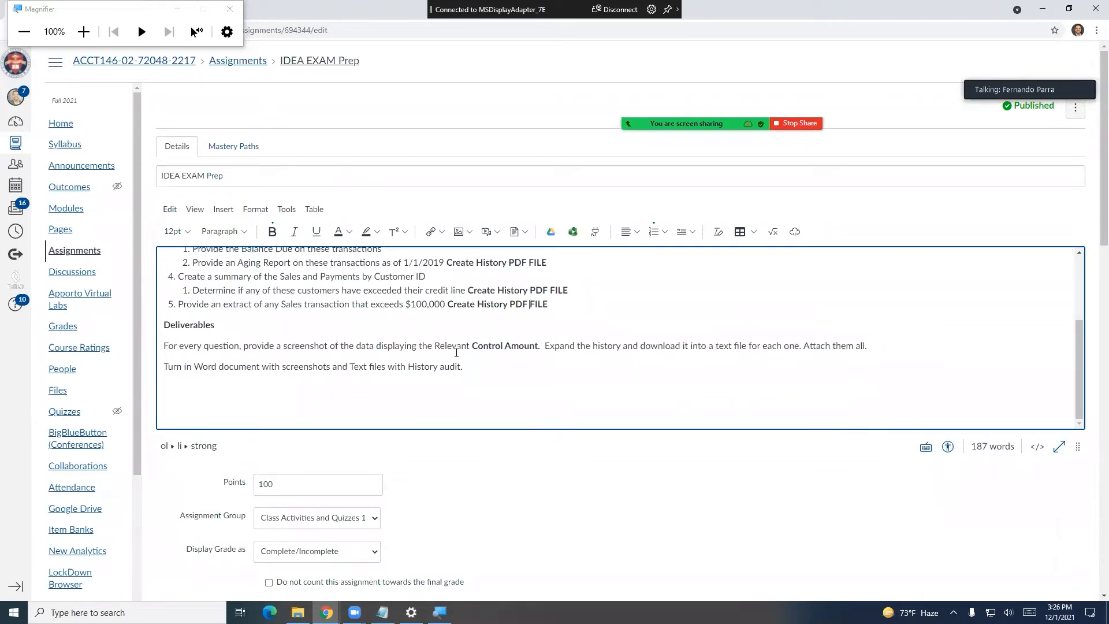
pyautogui.click(262, 368)
pyautogui.press('Up')
pyautogui.hotkey('ctrl', 'Home')
pyautogui.press('Down')
pyautogui.press('Down')
pyautogui.press('Down')
pyautogui.press('Down')
pyautogui.press('Down')
pyautogui.press('Down')
pyautogui.press('Down')
pyautogui.press('Down')
pyautogui.press('Down')
pyautogui.press('Down')
pyautogui.press('Down')
pyautogui.press('Down')
pyautogui.press('Down')
pyautogui.press('Down')
pyautogui.press('Down')
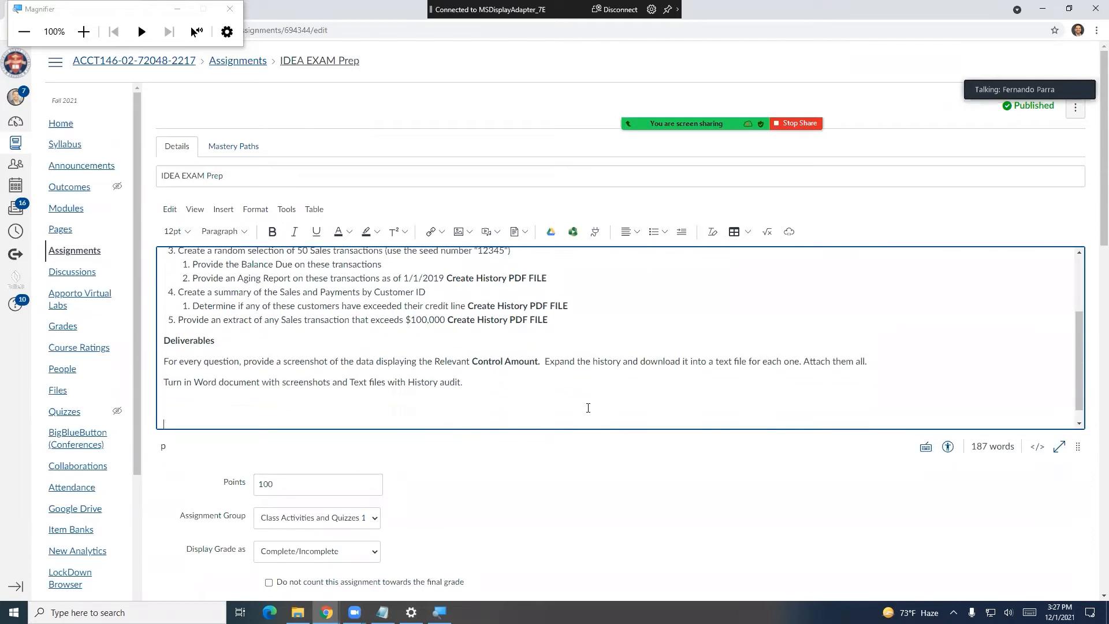
pyautogui.press('Up')
pyautogui.press('Up')
pyautogui.press('Up')
pyautogui.hotkey('ctrl', 'shift', 'Right')
pyautogui.hotkey('ctrl', 'shift', 'Right')
pyautogui.hotkey('ctrl', 'shift', 'Right')
pyautogui.hotkey('ctrl', 'shift', 'Right')
pyautogui.hotkey('ctrl', 'shift', 'Right')
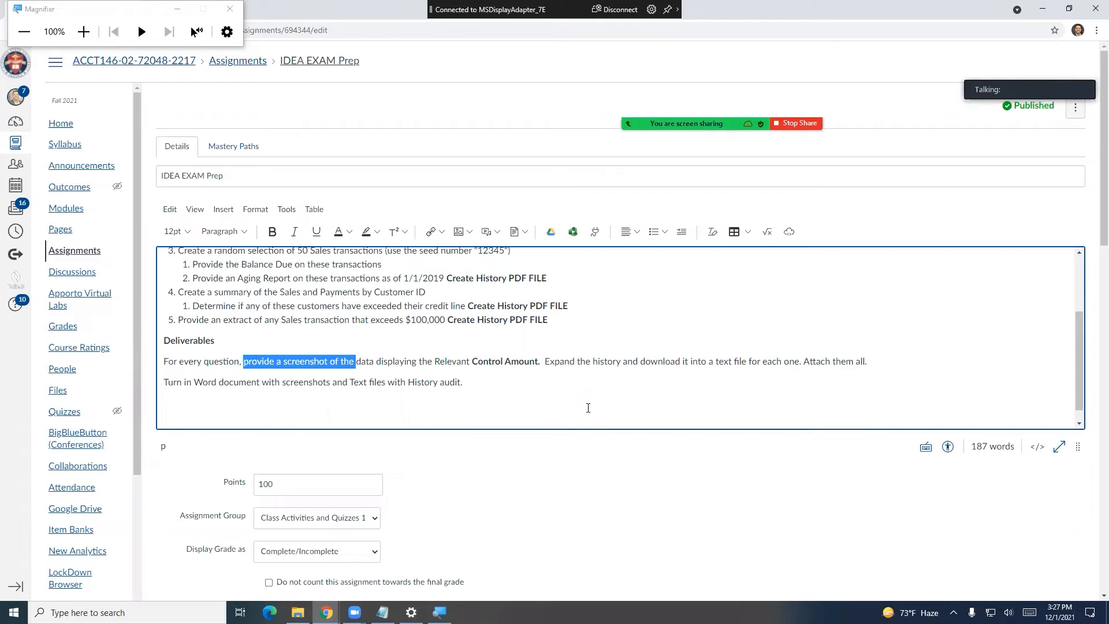
pyautogui.hotkey('ctrl', 'shift', 'Right')
pyautogui.hotkey('ctrl', 'shift', 'Right')
pyautogui.hotkey('ctrl', 'shift', 'Right')
pyautogui.hotkey('ctrl', 'shift', 'Right')
pyautogui.hotkey('ctrl', 'shift', 'Right')
pyautogui.hotkey('ctrl', 'shift', 'Right')
pyautogui.hotkey('shift', 'Left')
pyautogui.hotkey('shift', 'Left')
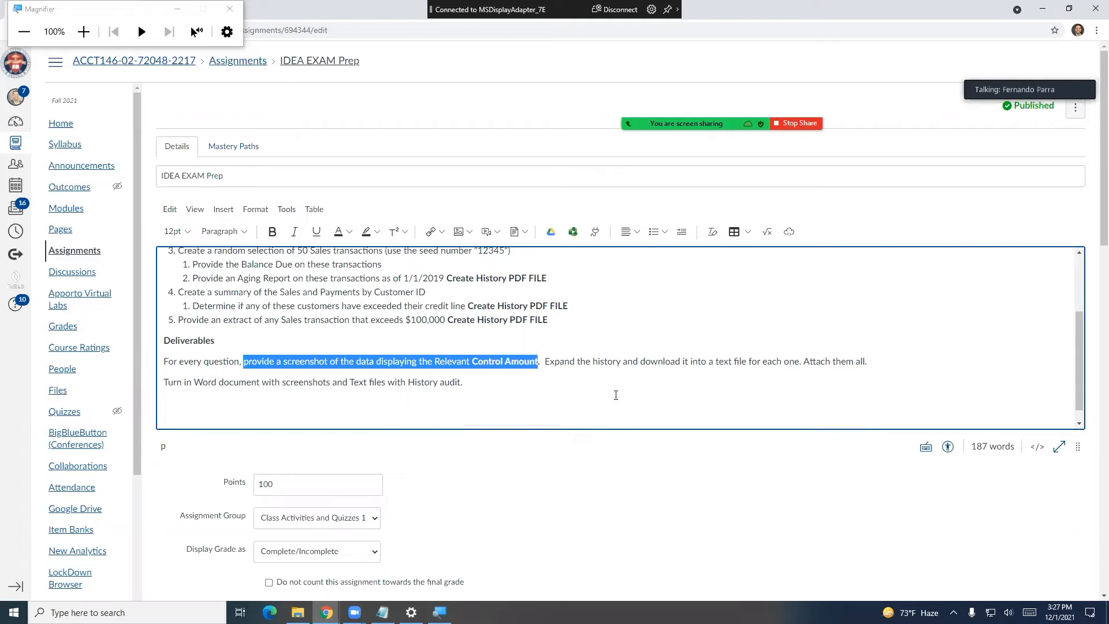
# - Append "(No screenshots necessary for the practice, but your exam will require them)" to the Deliverables heading
pyautogui.press('Up')
pyautogui.press('Right')
pyautogui.press('Left')
pyautogui.write('(No screenshots necessary for the practice, but your exma')
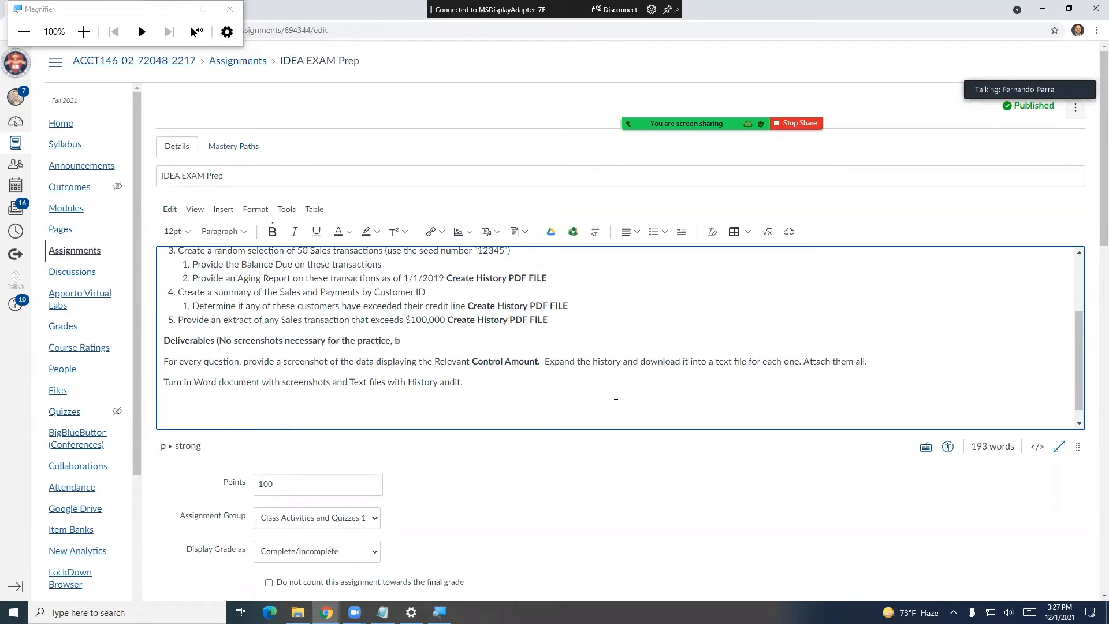
pyautogui.press('BackSpace')
pyautogui.press('BackSpace')
pyautogui.write('am will require them)')
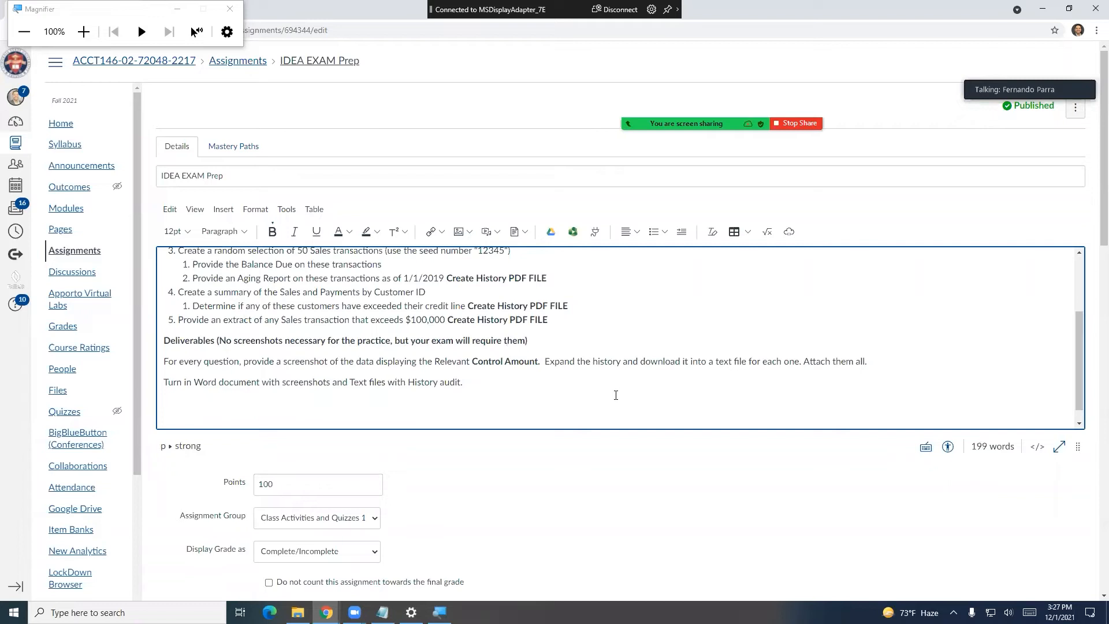
# - Reword the start of the Deliverables heading note to "screenshots are optional for this practice"
pyautogui.press('BackSpace')
pyautogui.press('BackSpace')
pyautogui.press('BackSpace')
pyautogui.hotkey('ctrl', 'Right')
pyautogui.hotkey('ctrl', 'shift', 'Right')
pyautogui.write('are optional')
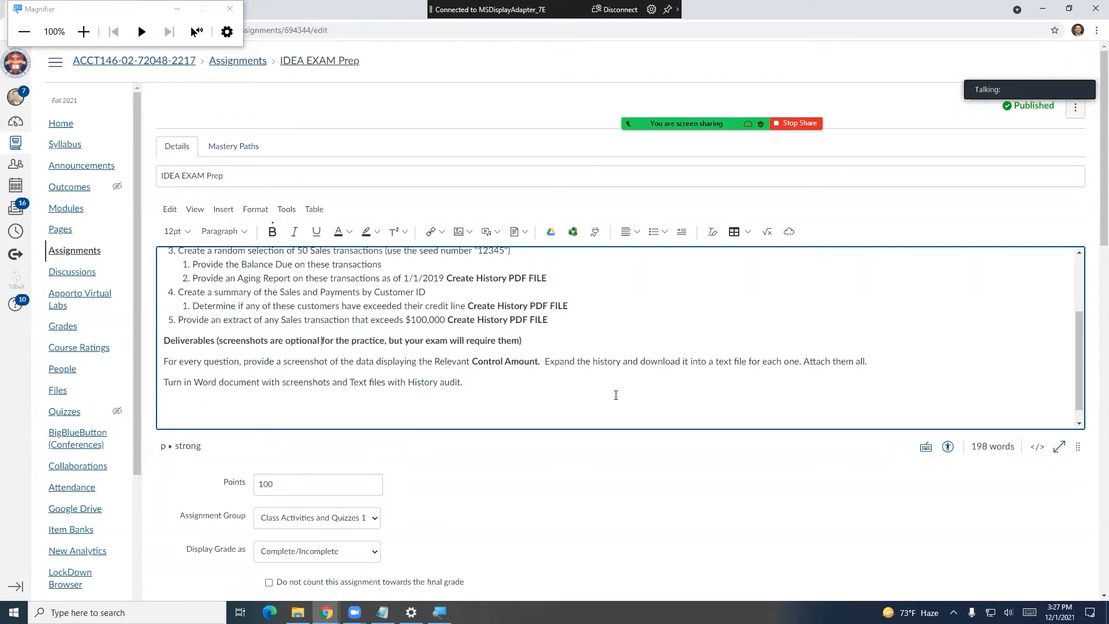
pyautogui.hotkey('ctrl', 'Right')
pyautogui.hotkey('ctrl', 'shift', 'Right')
pyautogui.write('this')
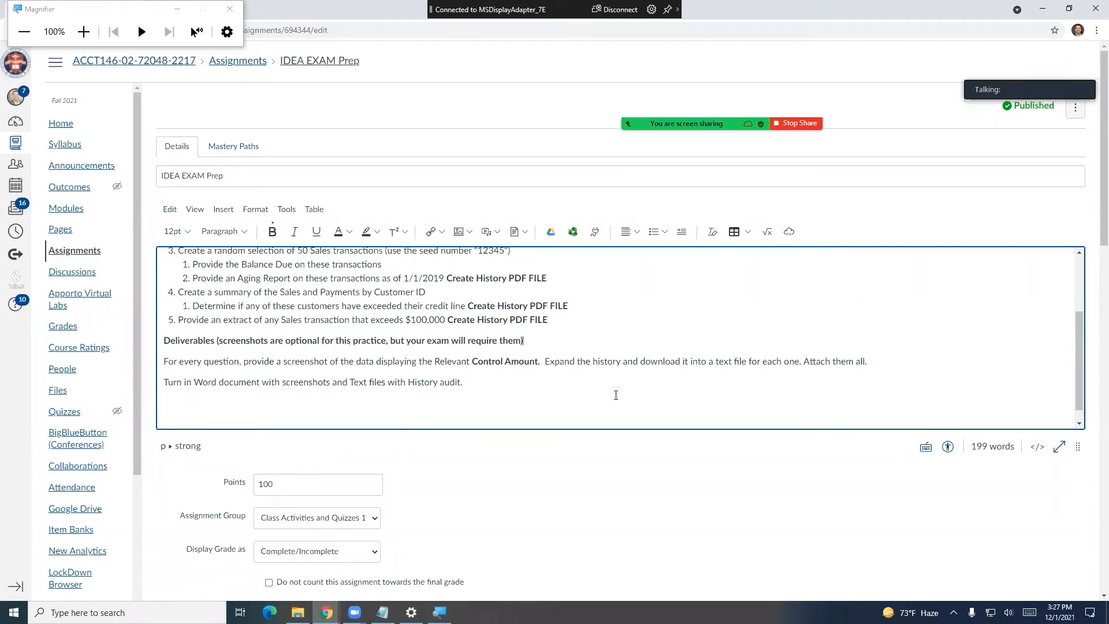
# - Replace ", but" in the Deliverables heading note with a period before "your exam will require them"
pyautogui.click(388, 354)
pyautogui.press('Up')
pyautogui.press('Delete')
pyautogui.write('.')
pyautogui.press('Delete')
pyautogui.press('Delete')
pyautogui.press('Delete')
pyautogui.press('Delete')
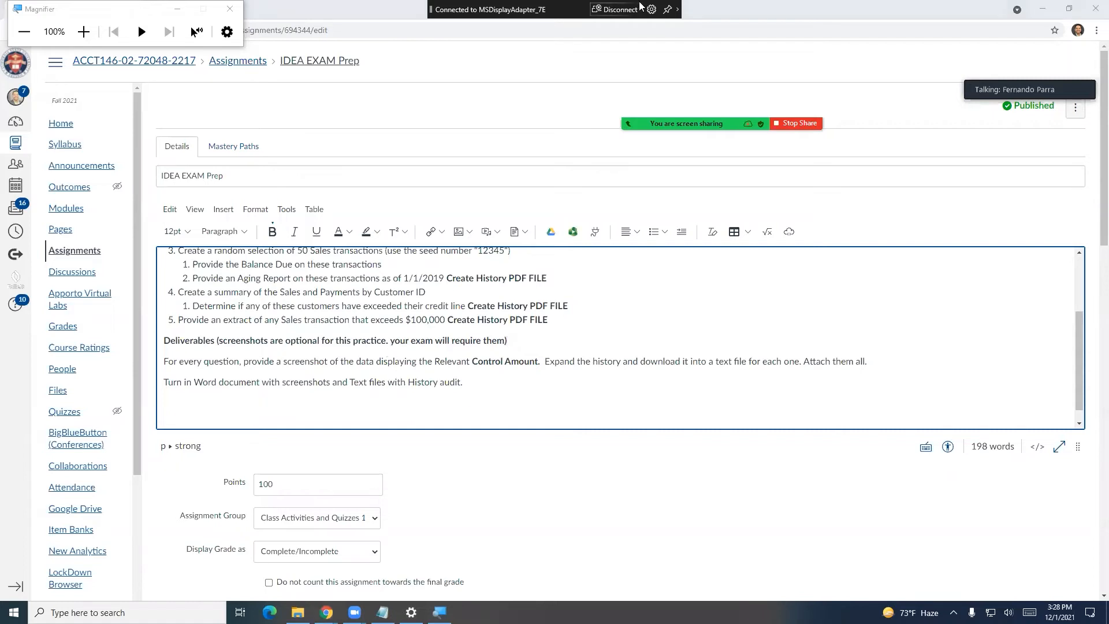
# - Switch to the YouTube window with the cello covers video and close it
pyautogui.hotkey('alt', 'Tab')
pyautogui.hotkey('alt', 'Tab')
pyautogui.hotkey('alt', 'Tab')
pyautogui.hotkey('alt', 'Tab')
pyautogui.hotkey('alt', 'Tab')
pyautogui.hotkey('alt', 'Tab')
pyautogui.hotkey('alt', 'Tab')
pyautogui.hotkey('alt', 'Tab')
pyautogui.hotkey('alt', 'Tab')
pyautogui.hotkey('alt', 'Tab')
pyautogui.hotkey('alt', 'Tab')
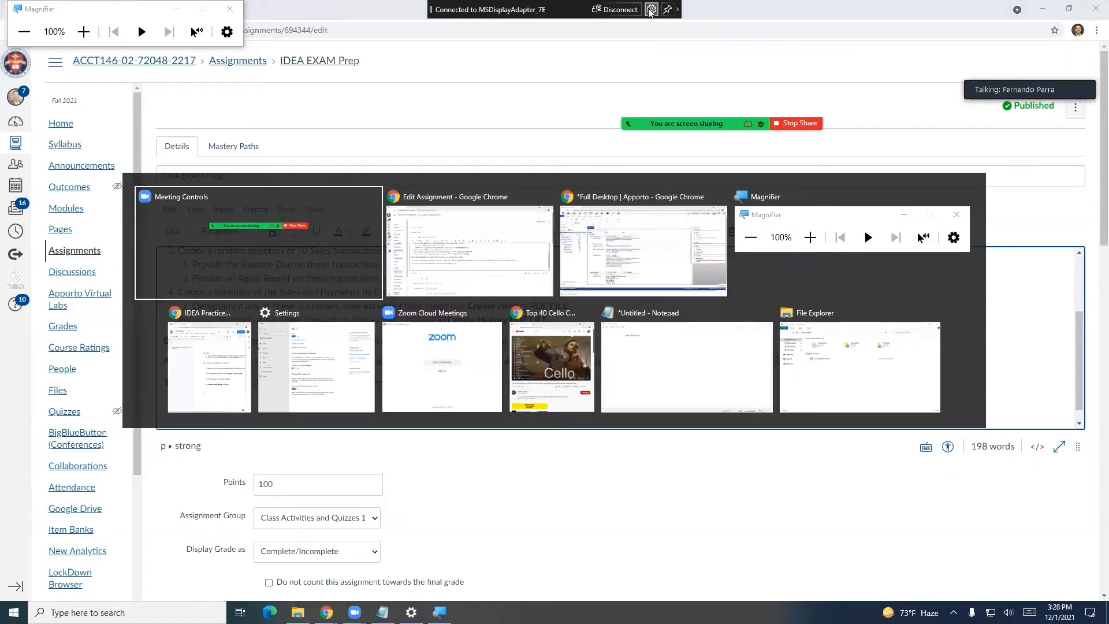
pyautogui.hotkey('alt', 'Tab')
pyautogui.hotkey('alt', 'Tab')
pyautogui.hotkey('alt', 'Tab')
pyautogui.hotkey('alt', 'Tab')
pyautogui.hotkey('alt', 'Tab')
pyautogui.hotkey('alt', 'Tab')
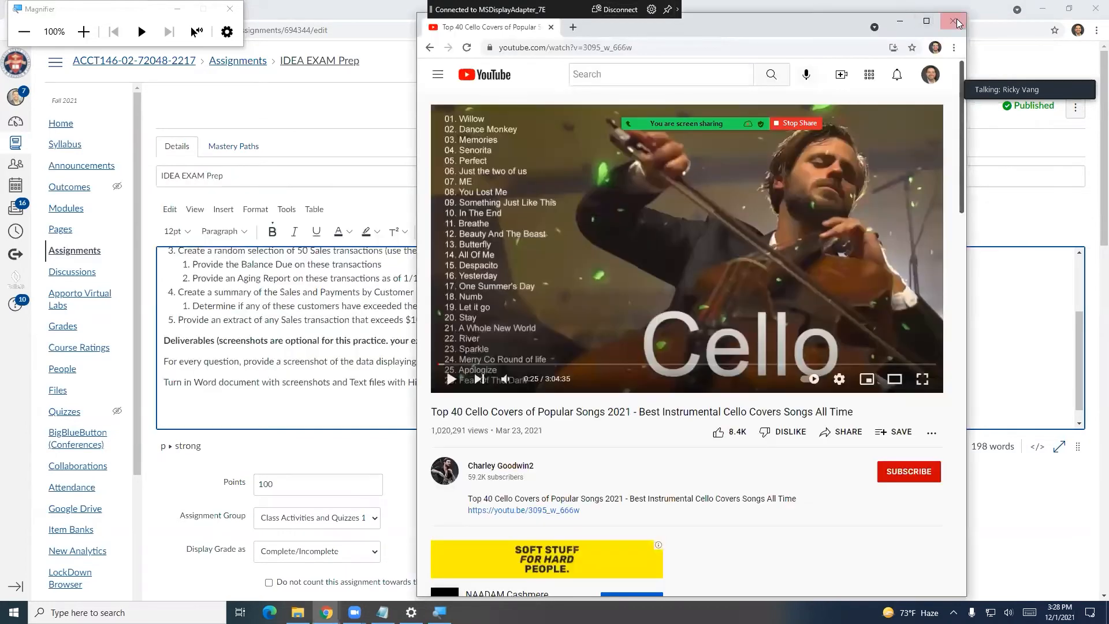
pyautogui.click(958, 22)
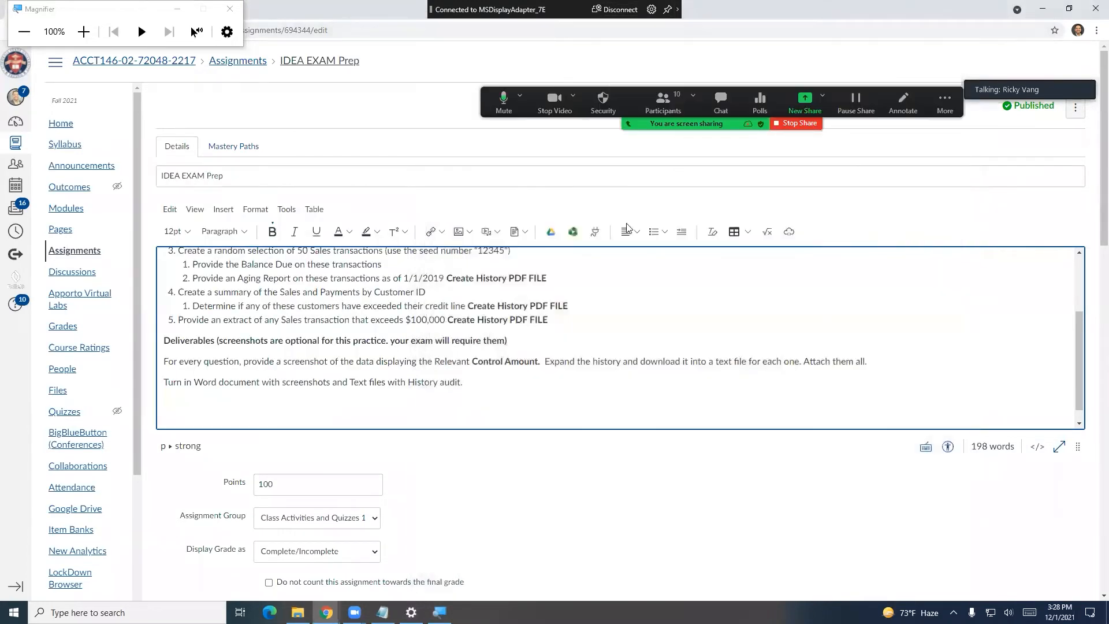
# - Look over the edited assignment instructions and save the IDEA EXAM Prep assignment
pyautogui.scroll(2, 610, 245)
pyautogui.scroll(-2, 603, 312)
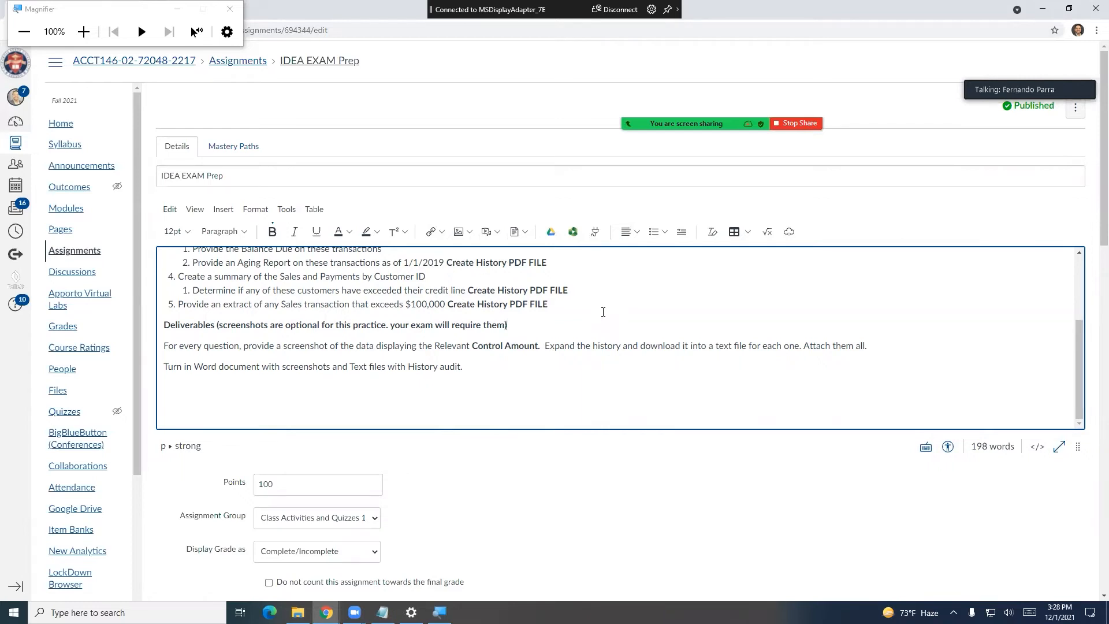
pyautogui.scroll(-5, 634, 329)
pyautogui.scroll(5, 634, 333)
pyautogui.scroll(3, 619, 316)
pyautogui.scroll(-3, 549, 384)
pyautogui.scroll(-15, 549, 384)
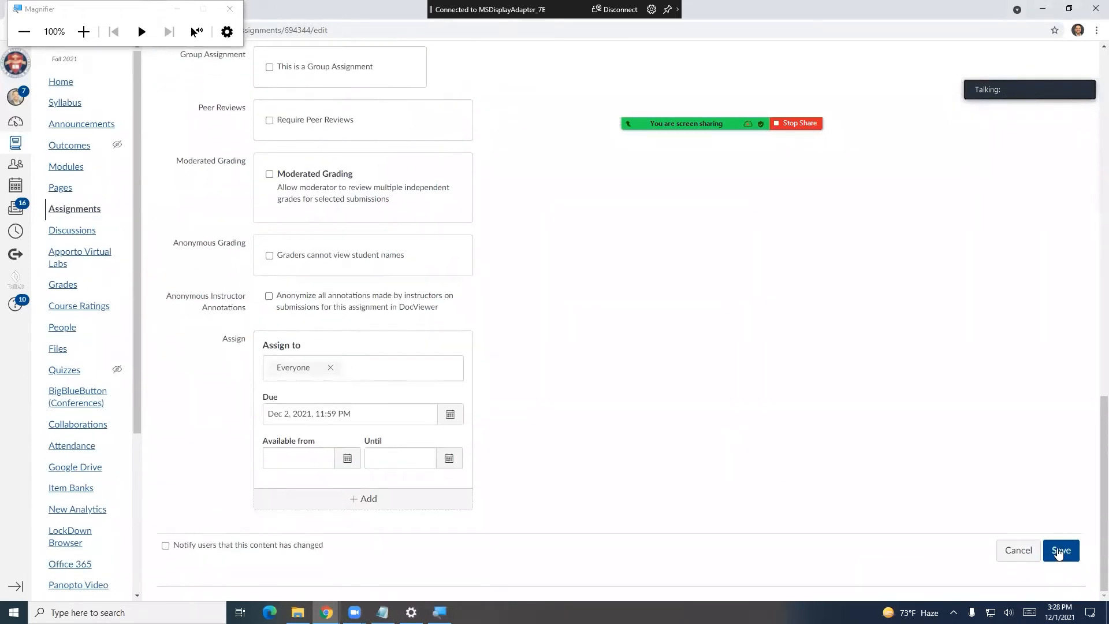
pyautogui.click(1058, 551)
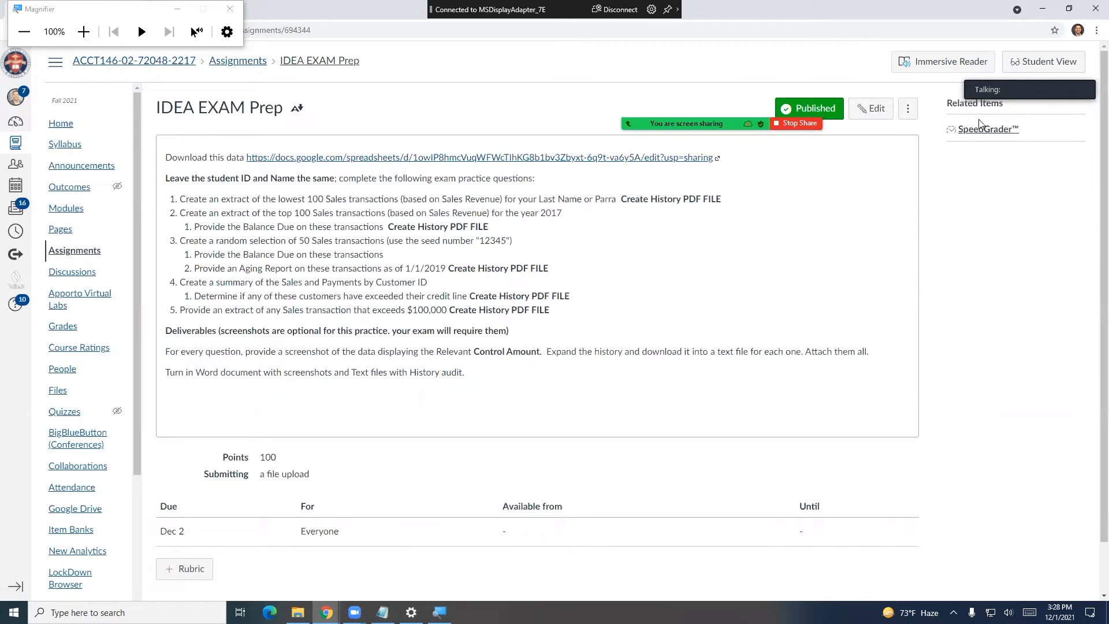
# - Show the meeting participants' video thumbnails and highlight question 3 about the random selection of 50 Sales transactions
pyautogui.click(1007, 74)
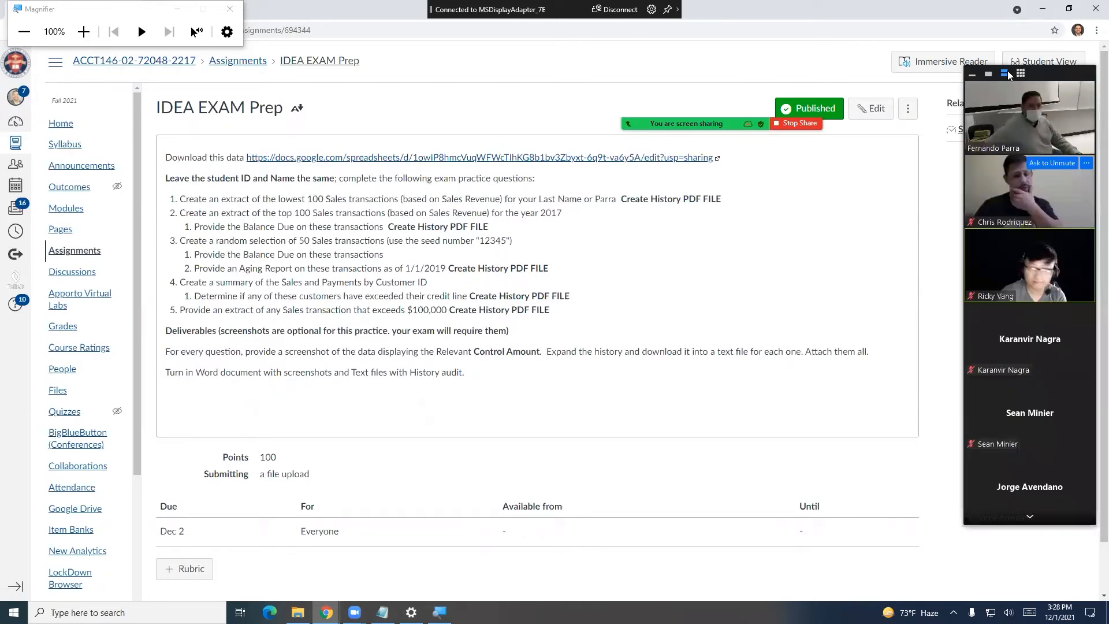
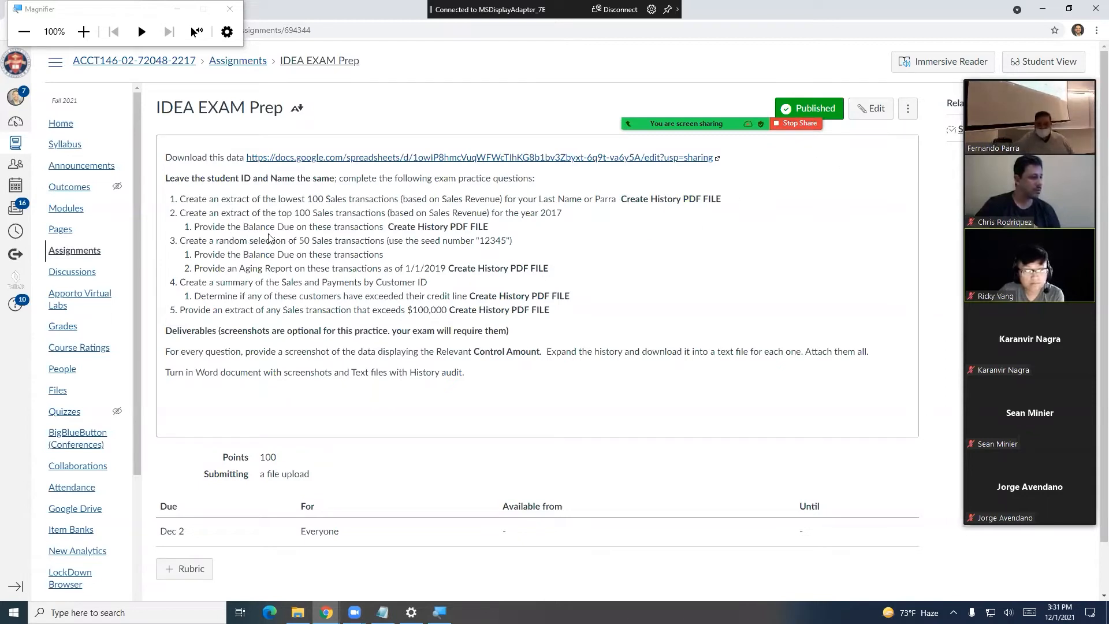
pyautogui.moveTo(364, 240); pyautogui.dragTo(508, 240)
pyautogui.tripleClick(506, 237)
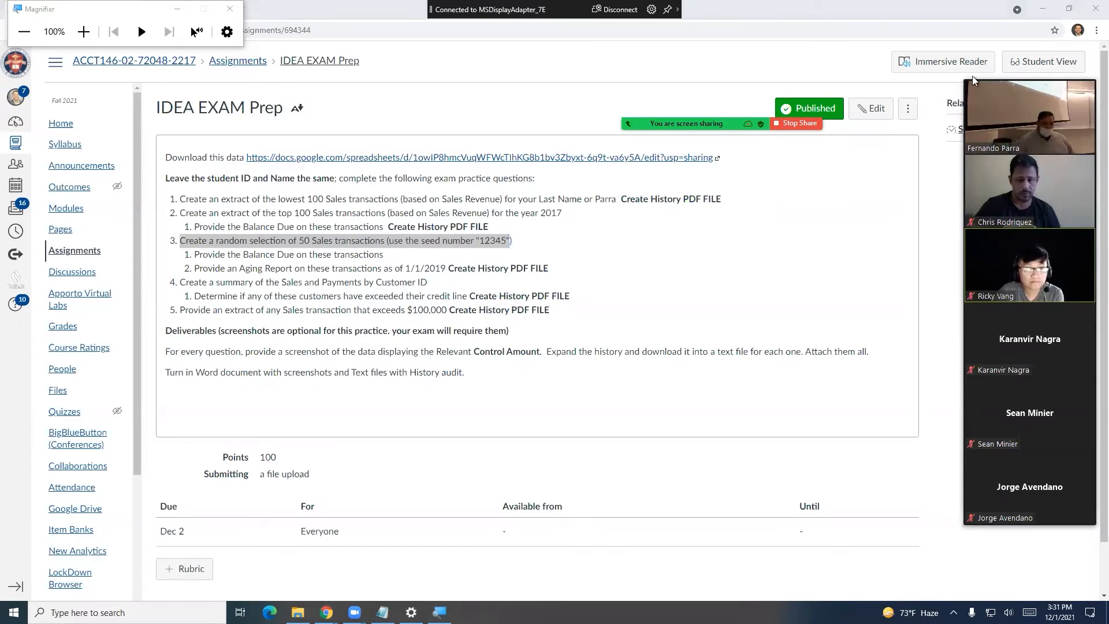
# - Switch to IDEA, display the Sales data, and start a Random Record Sampling with 50 records to select
pyautogui.hotkey('alt', 'Tab')
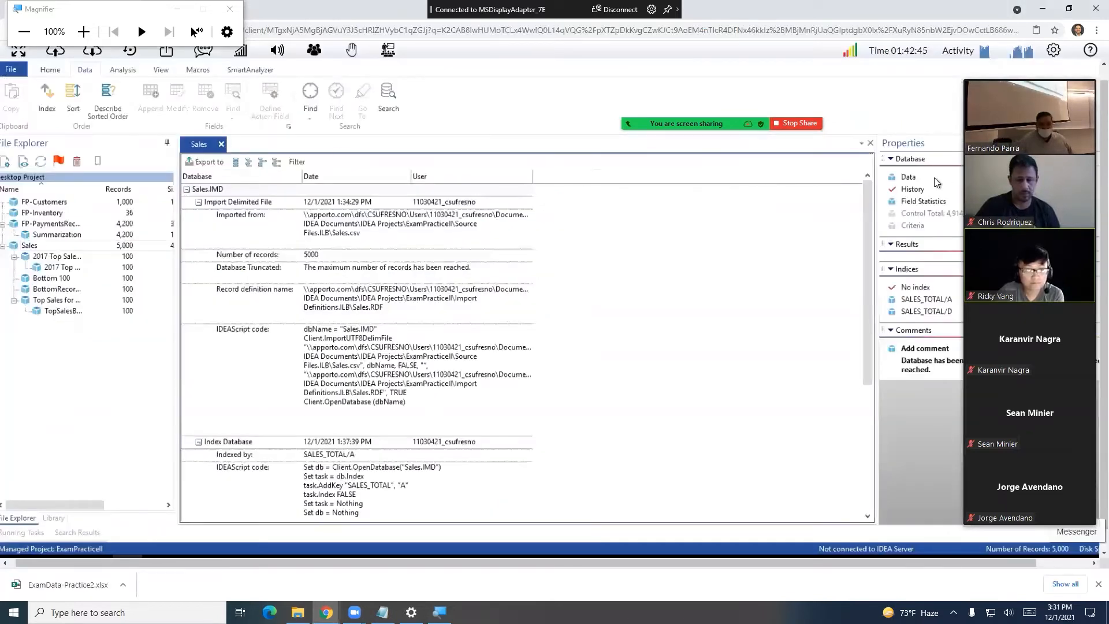
pyautogui.click(910, 179)
pyautogui.click(910, 178)
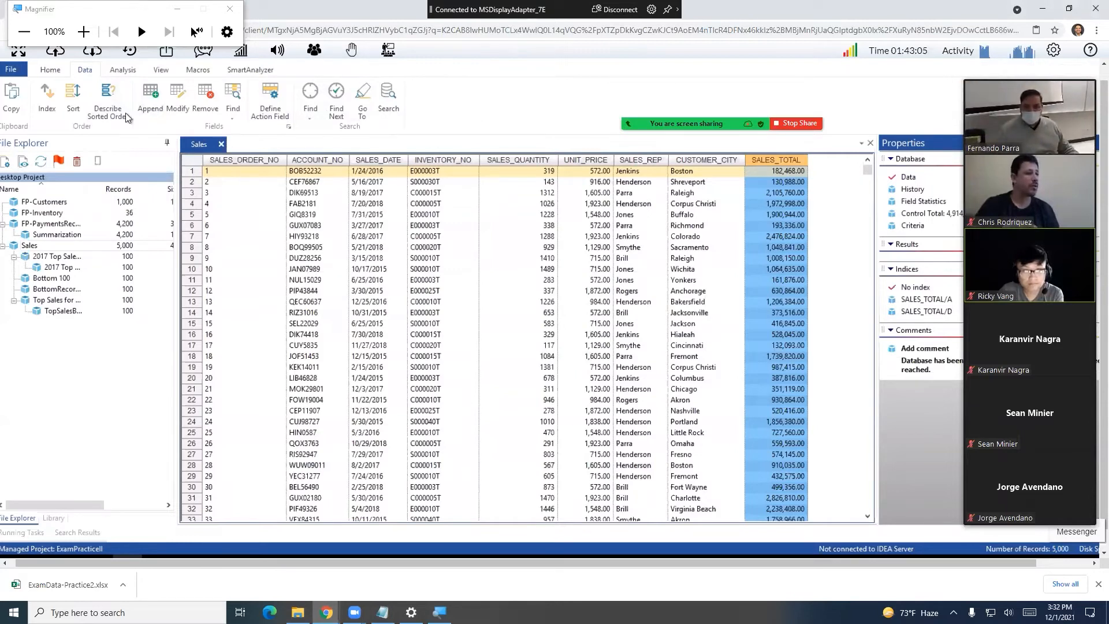
pyautogui.click(119, 70)
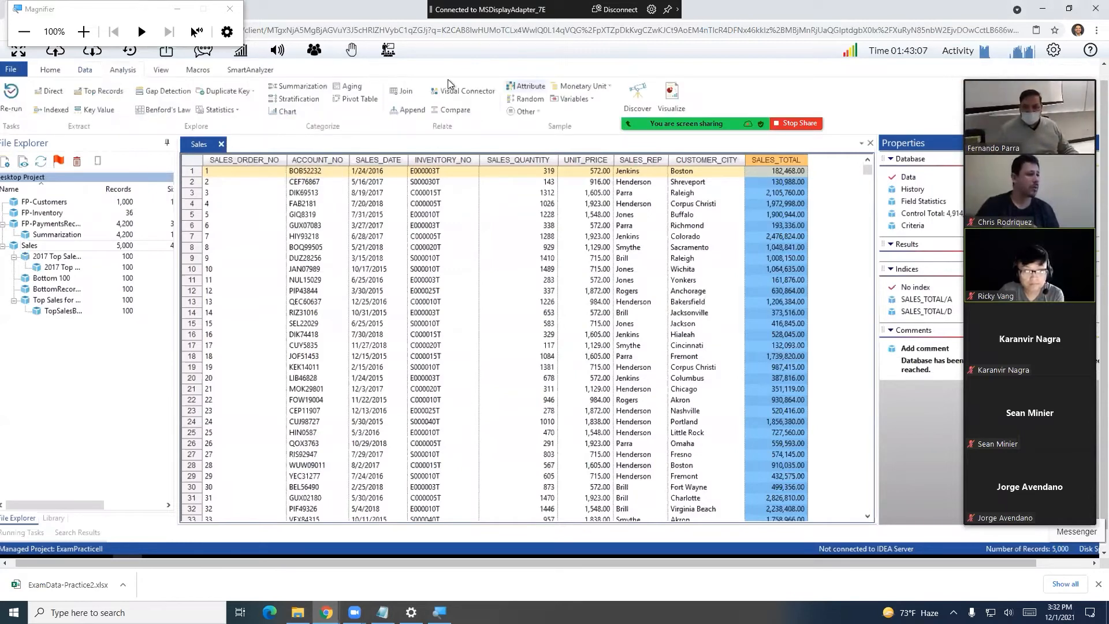
pyautogui.click(530, 98)
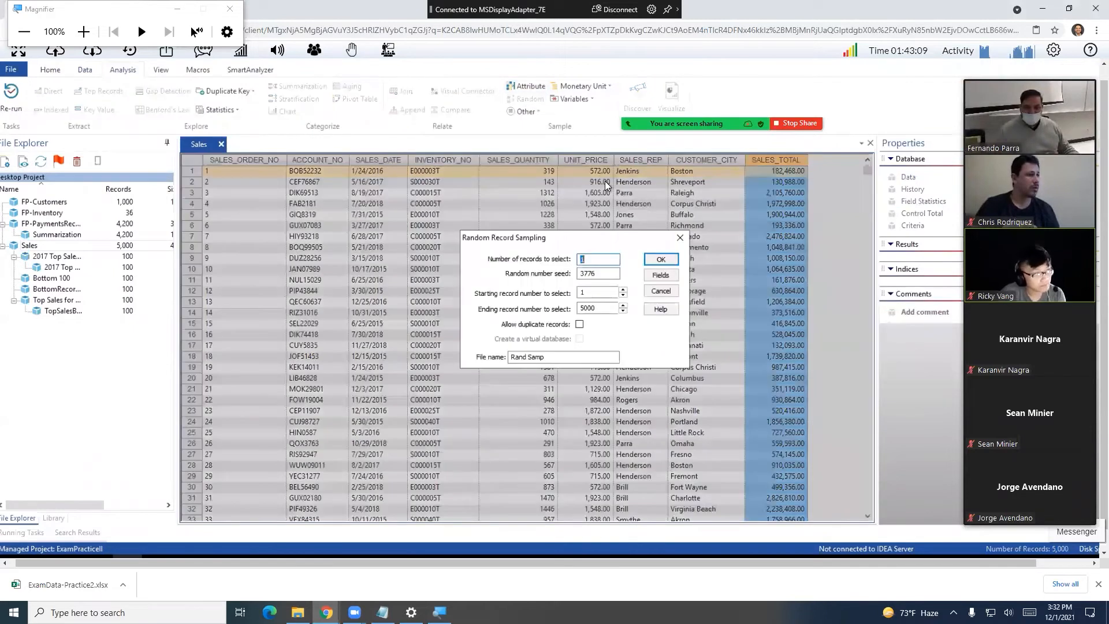
pyautogui.write('50')
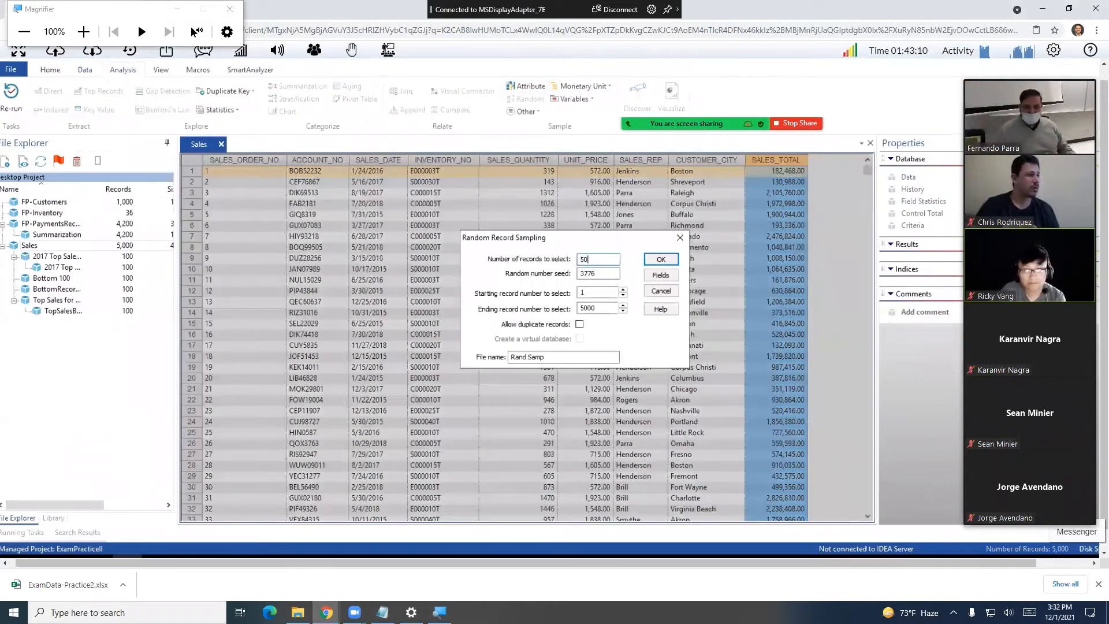
# - Check the seed number in question 3 of the assignment and set the sampling's random number seed to 12345
pyautogui.hotkey('alt', 'Tab')
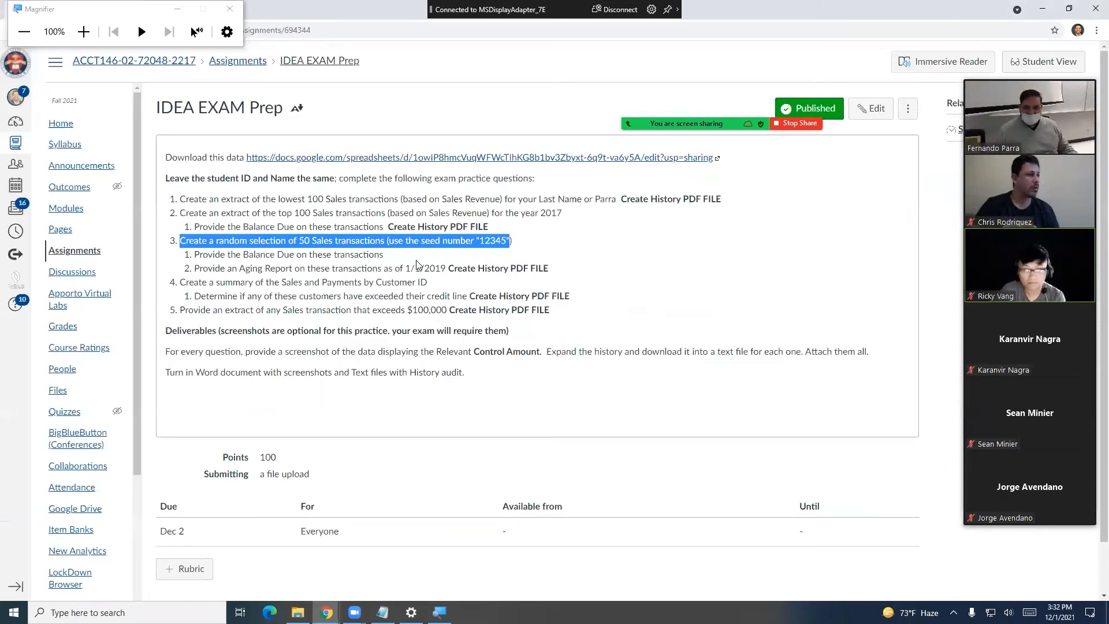
pyautogui.moveTo(479, 240); pyautogui.dragTo(509, 241)
pyautogui.hotkey('alt', 'Tab')
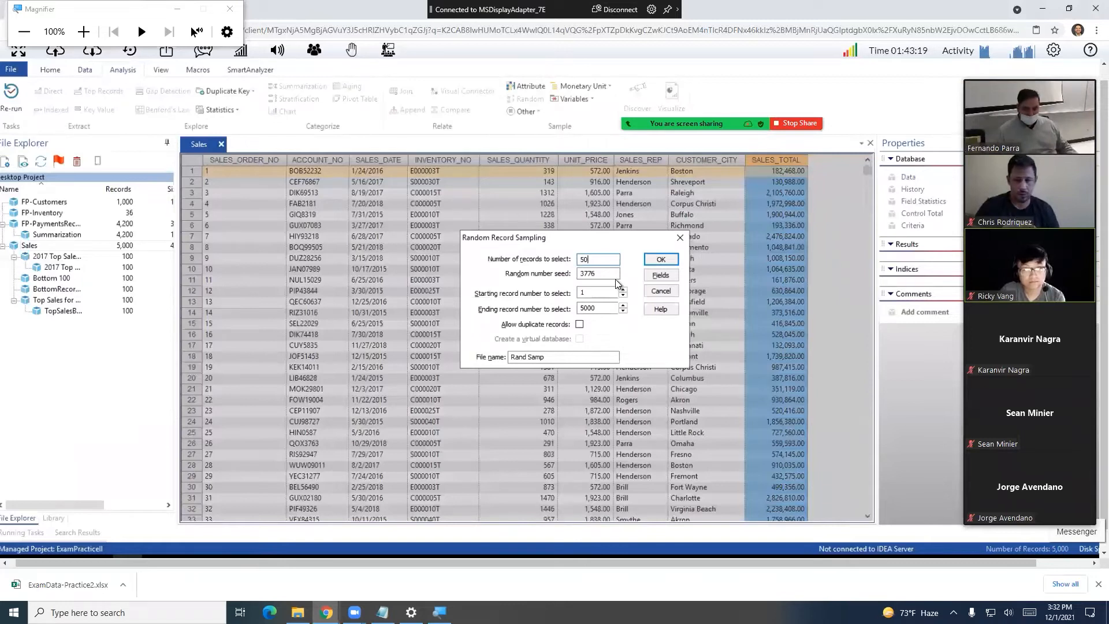
pyautogui.moveTo(615, 274); pyautogui.dragTo(550, 269)
pyautogui.write('12345')
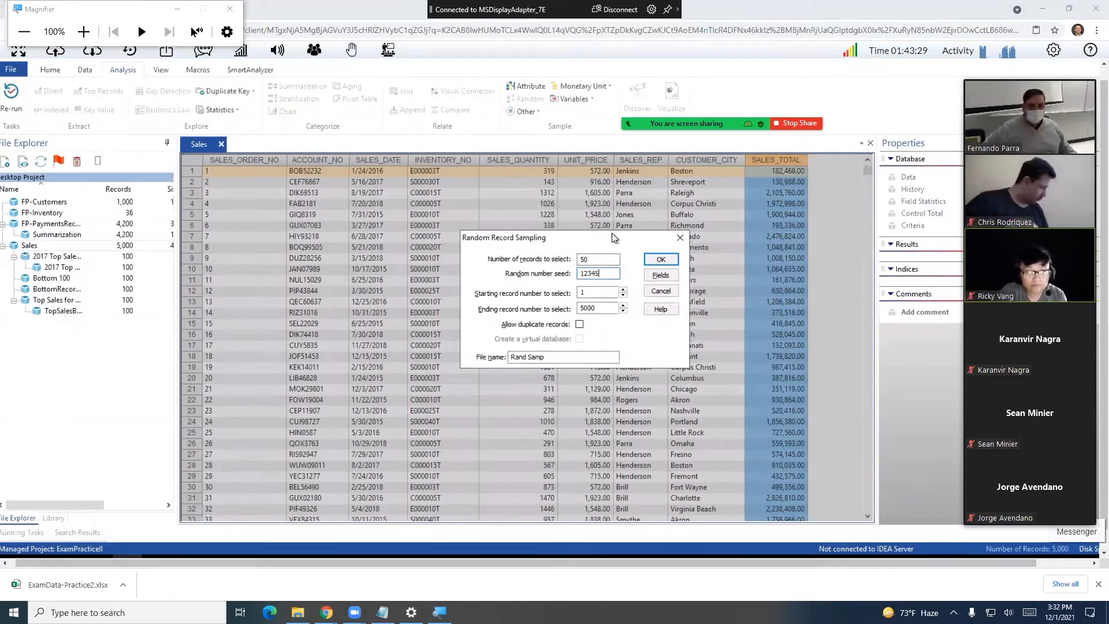
pyautogui.click(608, 258)
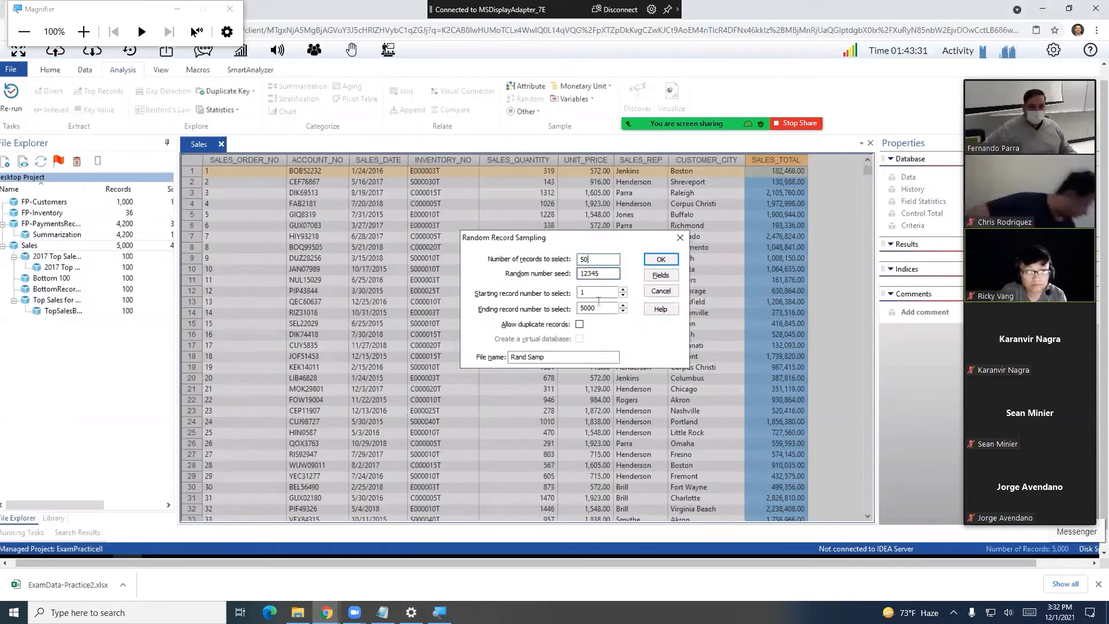
# - Name the random sample's output file "3 Random 50"
pyautogui.click(584, 357)
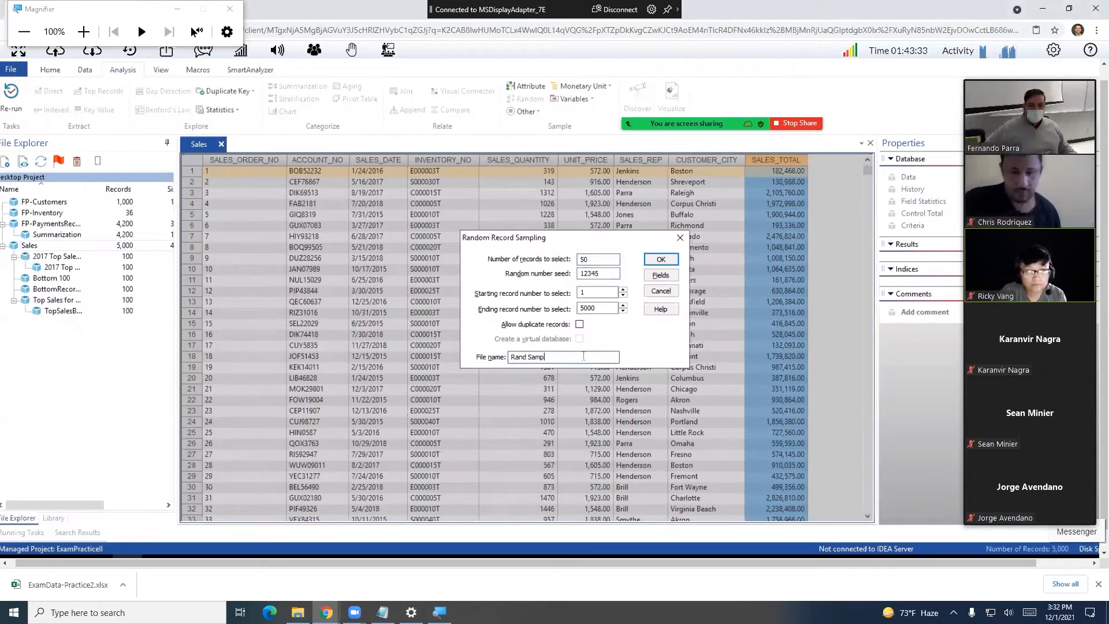
pyautogui.hotkey('alt', 'Tab')
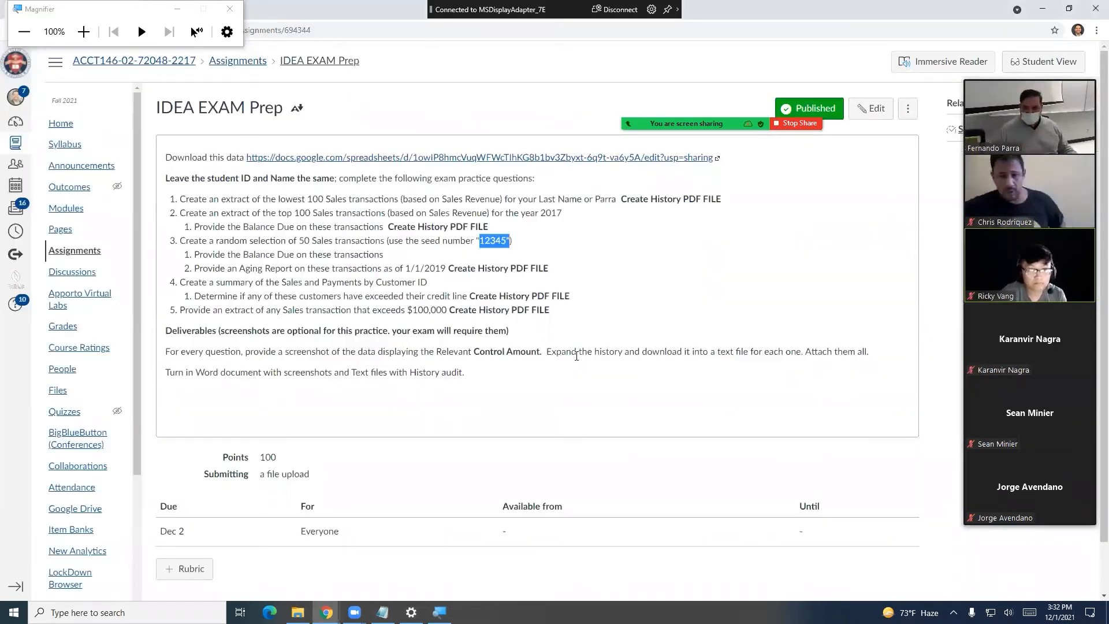
pyautogui.hotkey('alt', 'Tab')
pyautogui.hotkey('ctrl', 'a')
pyautogui.press('BackSpace')
pyautogui.write('3 Random Sam')
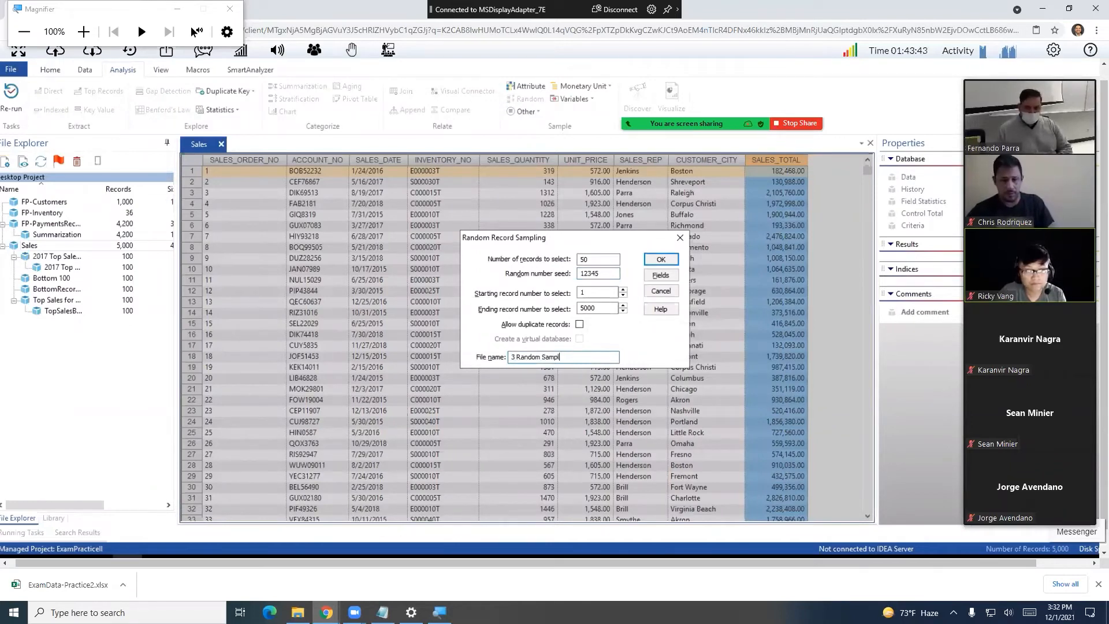
pyautogui.write('ple')
pyautogui.click(543, 356)
pyautogui.write('50')
pyautogui.press('Delete')
pyautogui.press('Delete')
pyautogui.press('Delete')
pyautogui.press('Delete')
pyautogui.press('Delete')
pyautogui.press('Delete')
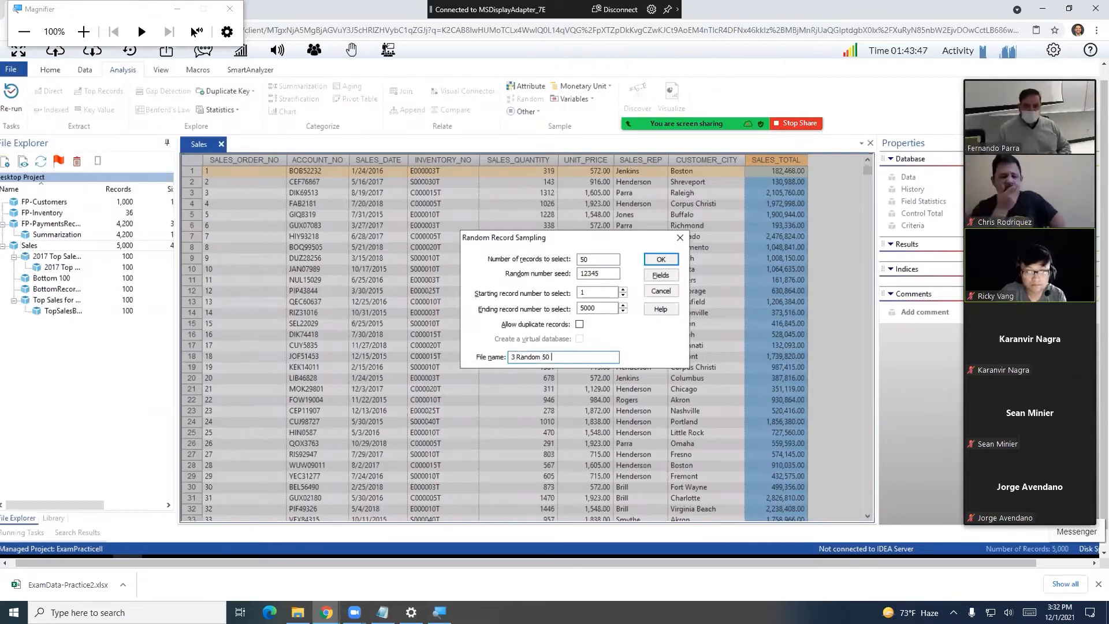
pyautogui.press('BackSpace')
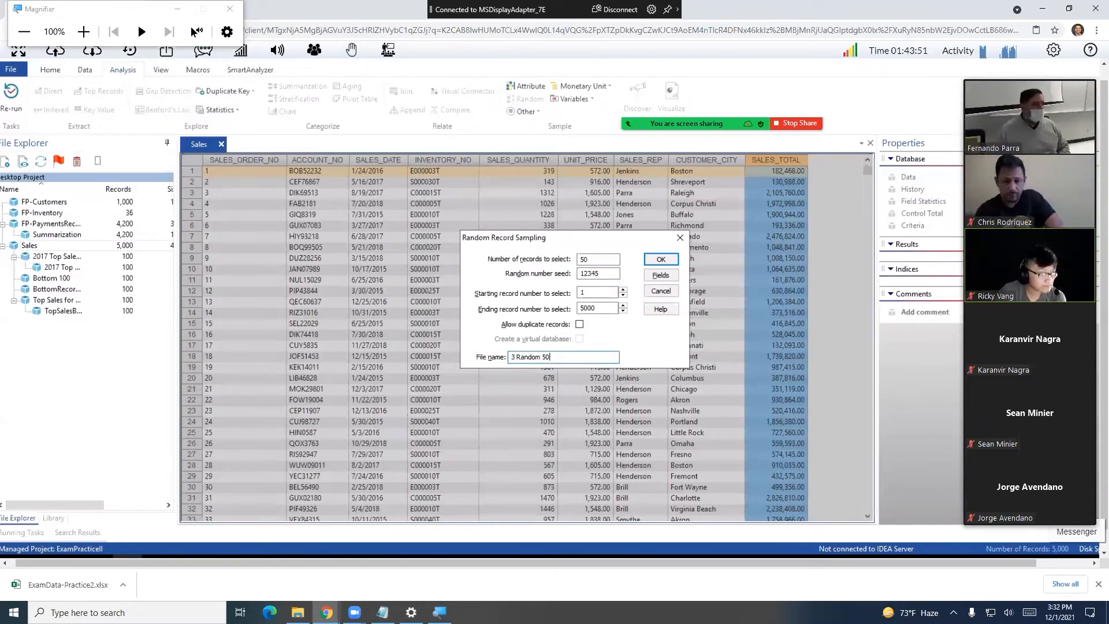
# - Run the Random Record Sampling to create the sample of 50 Sales records
pyautogui.press('super+plus')
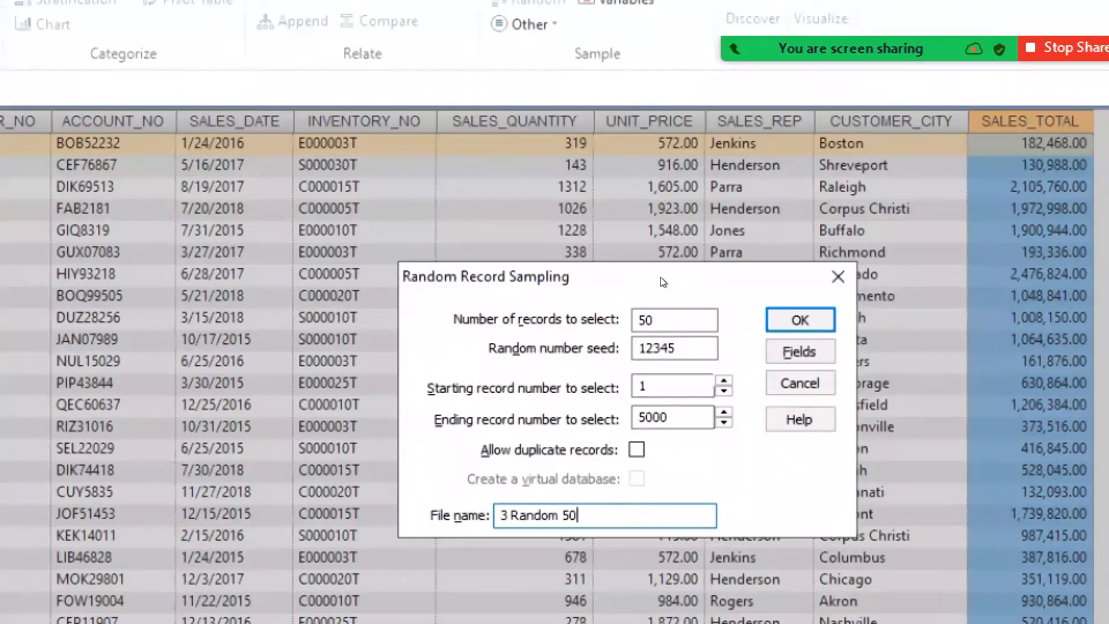
pyautogui.press('Return')
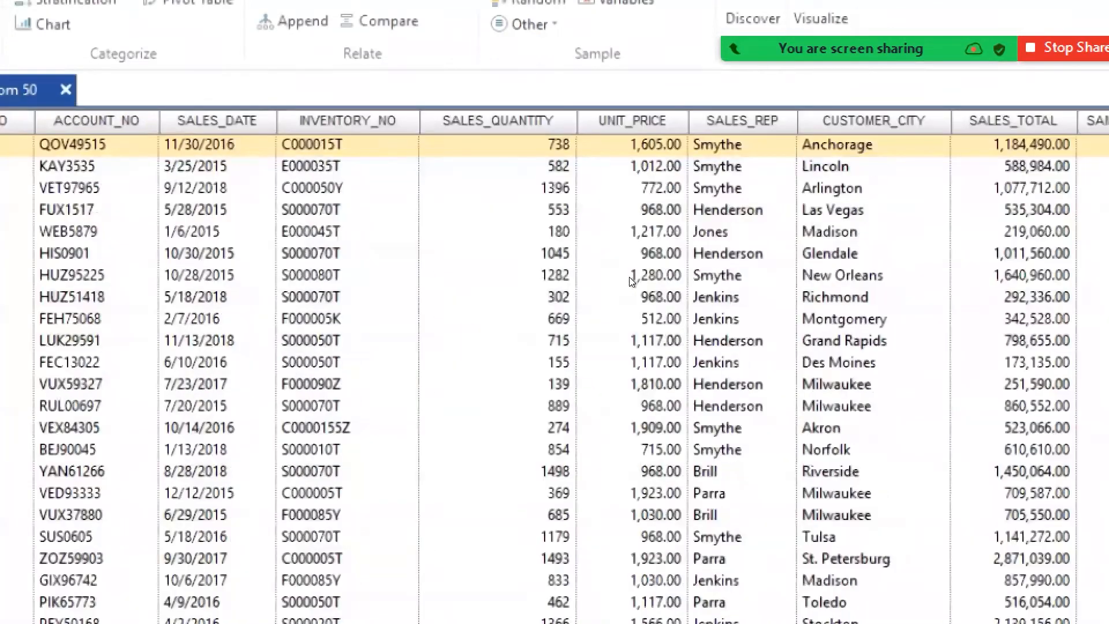
pyautogui.press('super+minus')
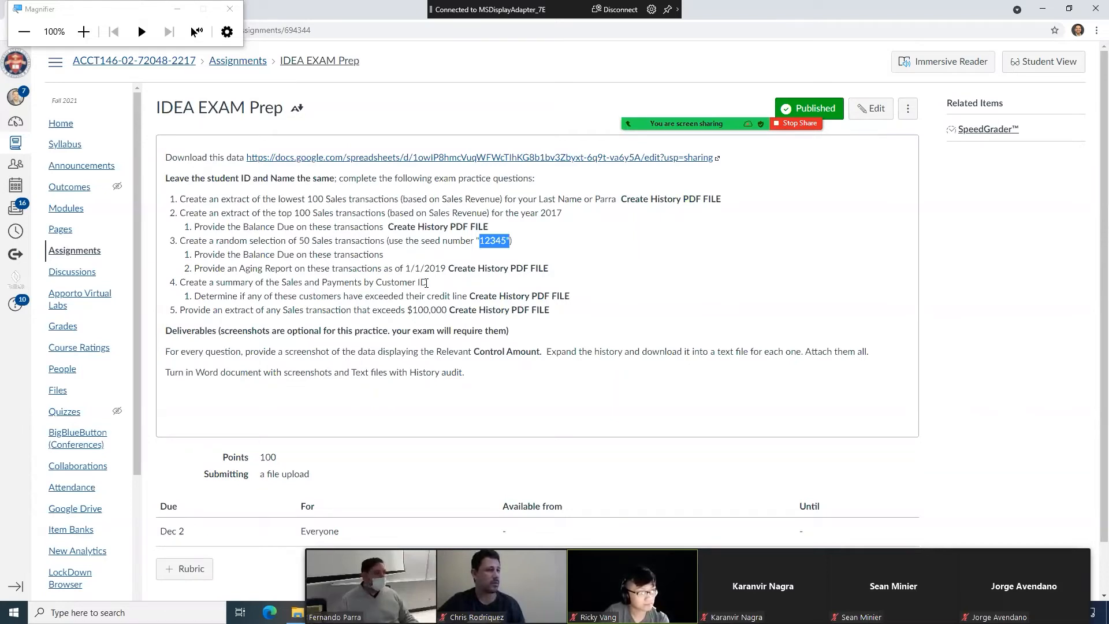
# - Switch back to IDEA and start a Join of the 3 Random 50 database with FP-PaymentsReceived as the secondary database
pyautogui.hotkey('alt', 'Tab')
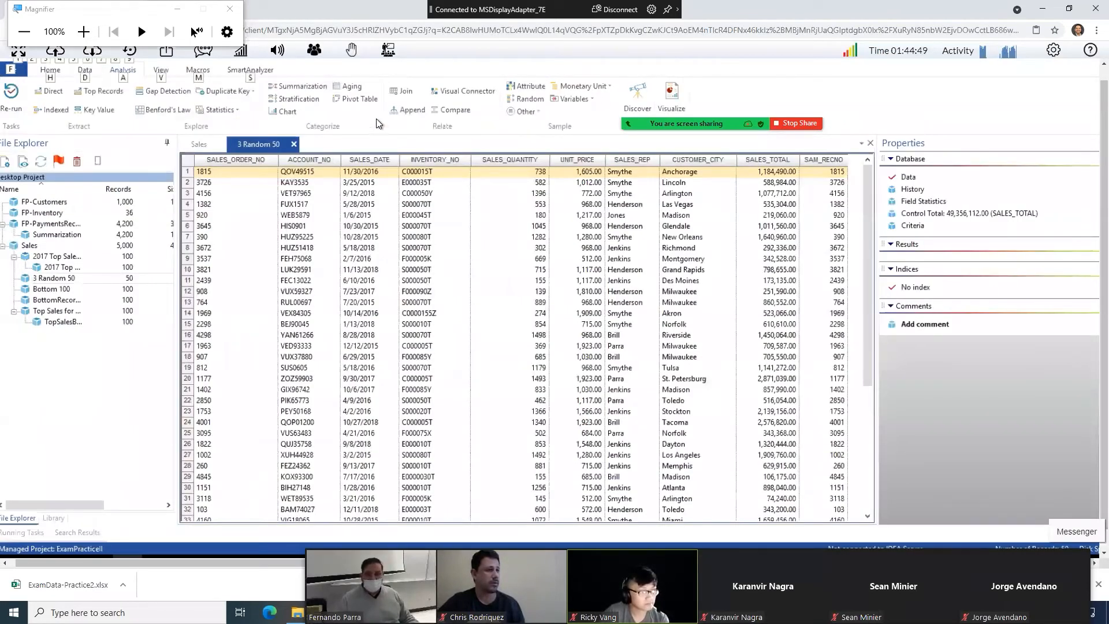
pyautogui.click(404, 92)
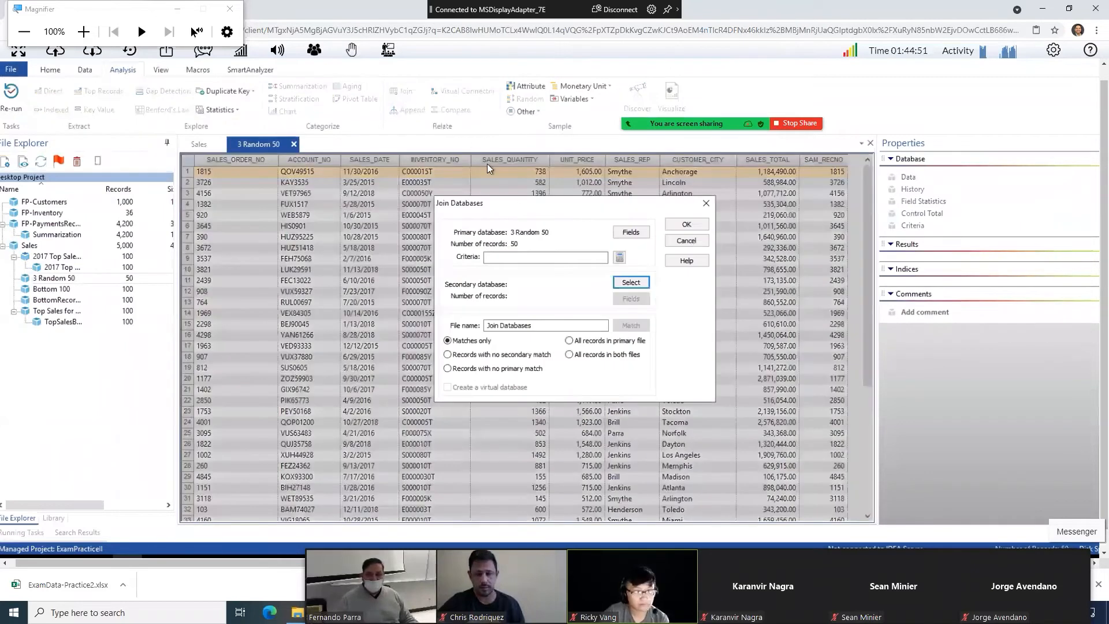
pyautogui.click(630, 282)
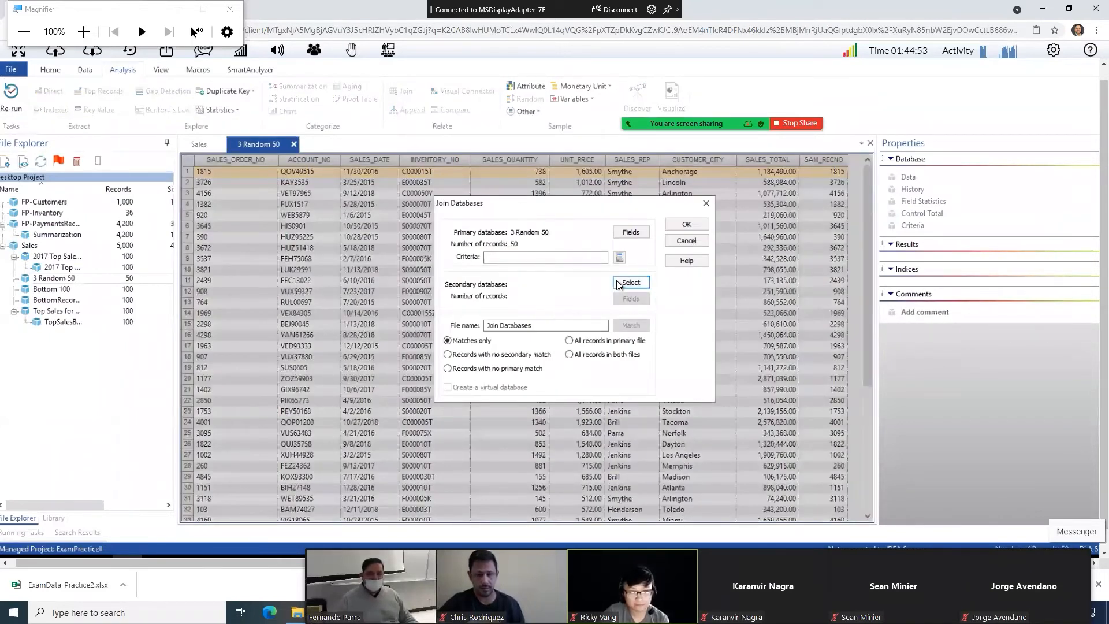
pyautogui.click(484, 313)
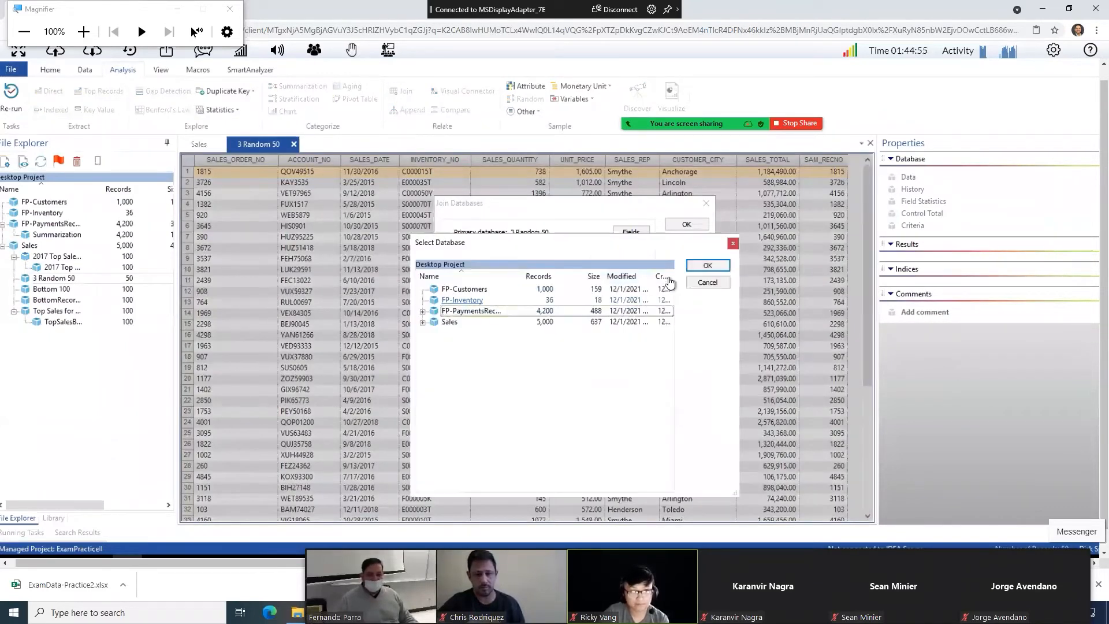
pyautogui.click(704, 265)
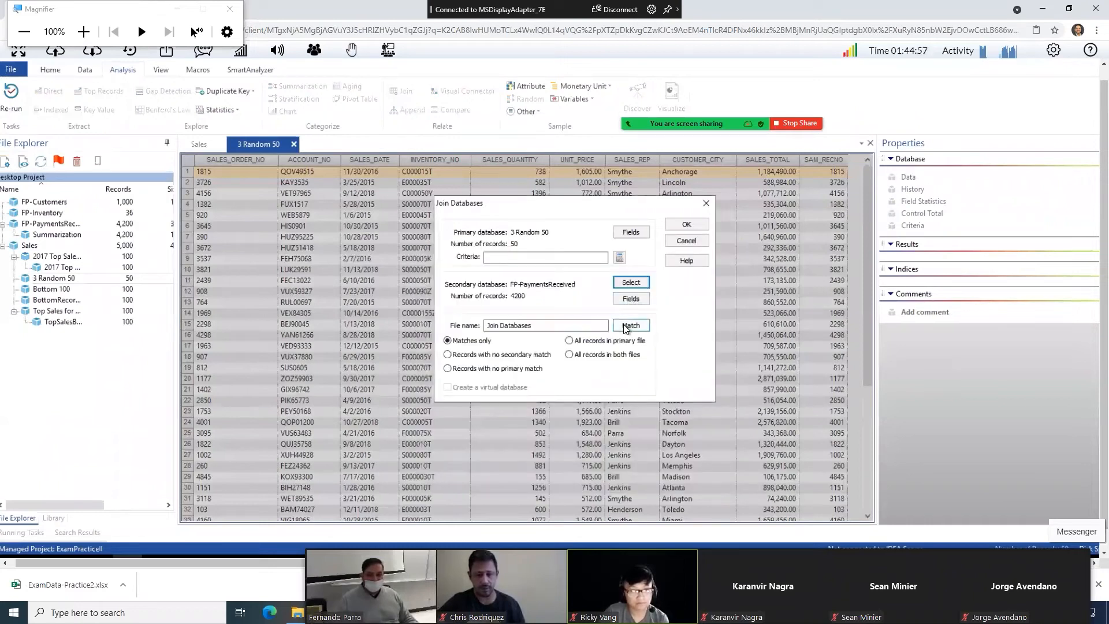
# - Match the two databases on SALES_ORDER_NO in both primary and secondary, in ascending order
pyautogui.click(630, 325)
pyautogui.click(480, 252)
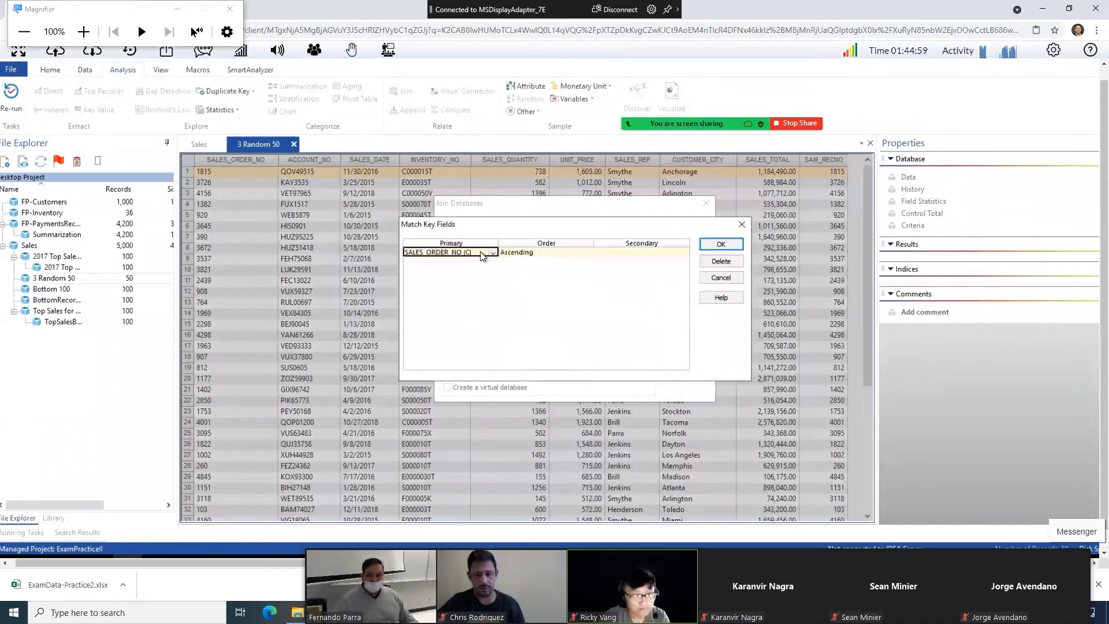
pyautogui.click(674, 252)
pyautogui.click(677, 252)
pyautogui.click(664, 260)
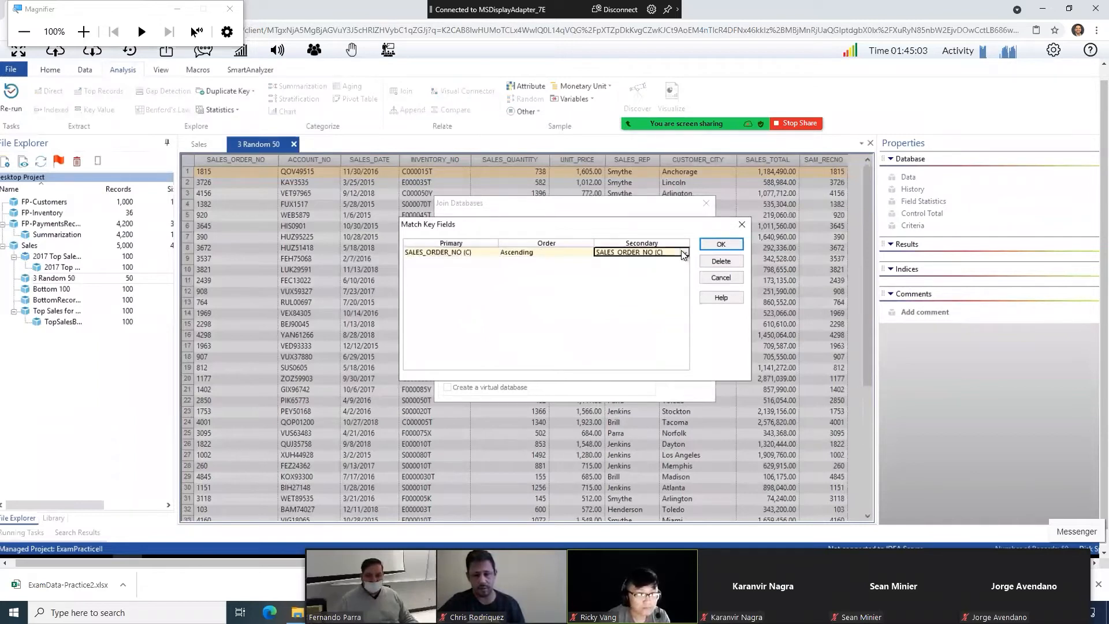
pyautogui.click(720, 244)
# - Name the joined database file "Random 50 Balance Due"
pyautogui.click(556, 323)
pyautogui.hotkey('shift', 'Home')
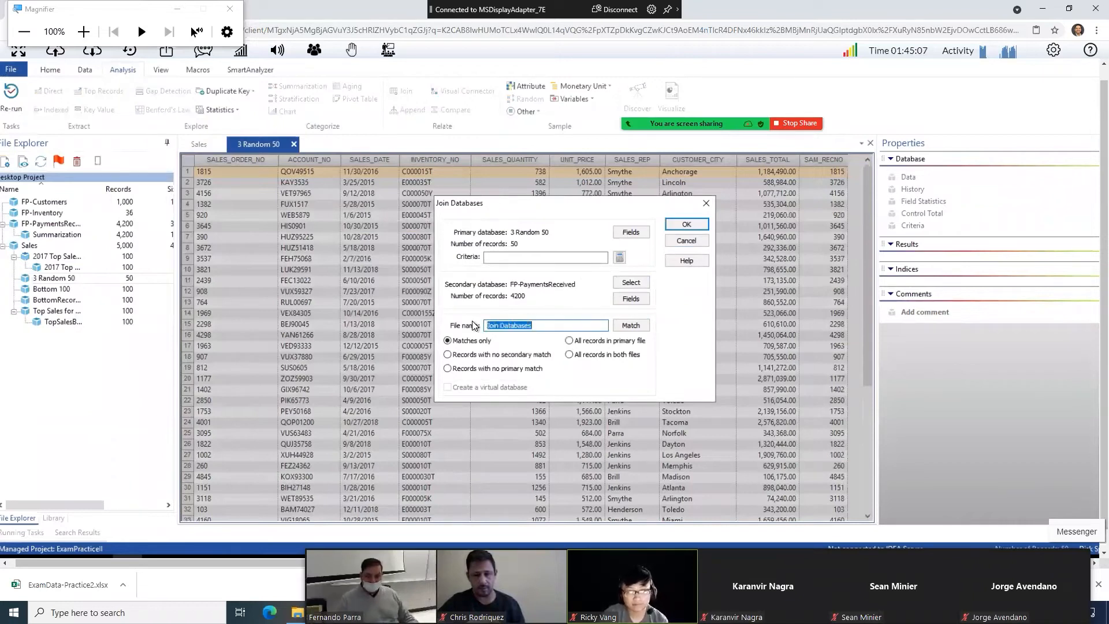
pyautogui.write('Random ')
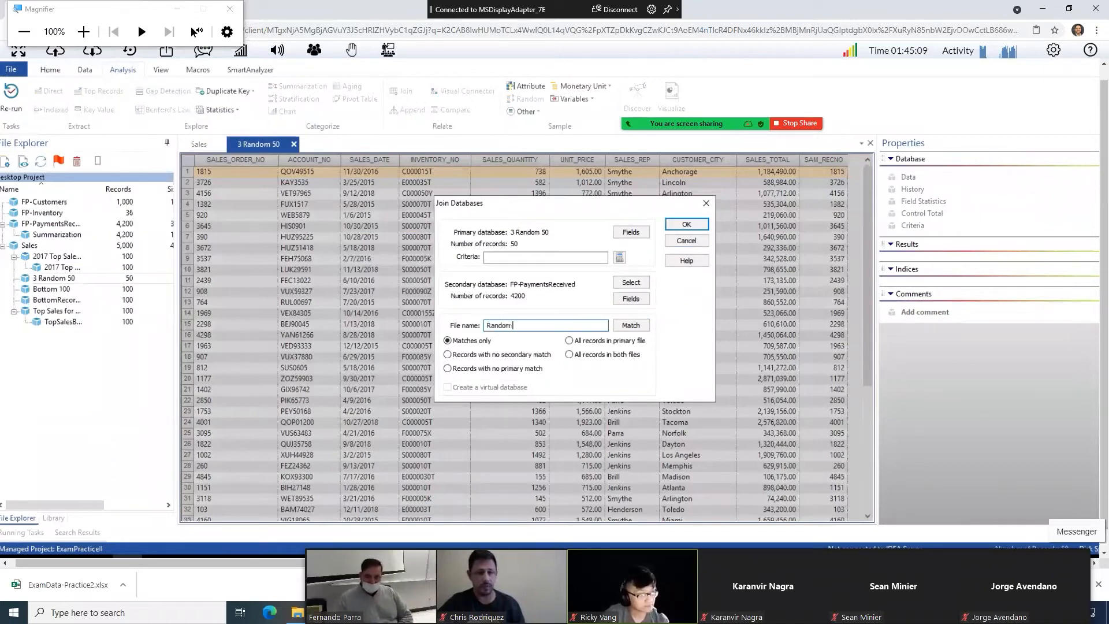
pyautogui.write('50 Blance')
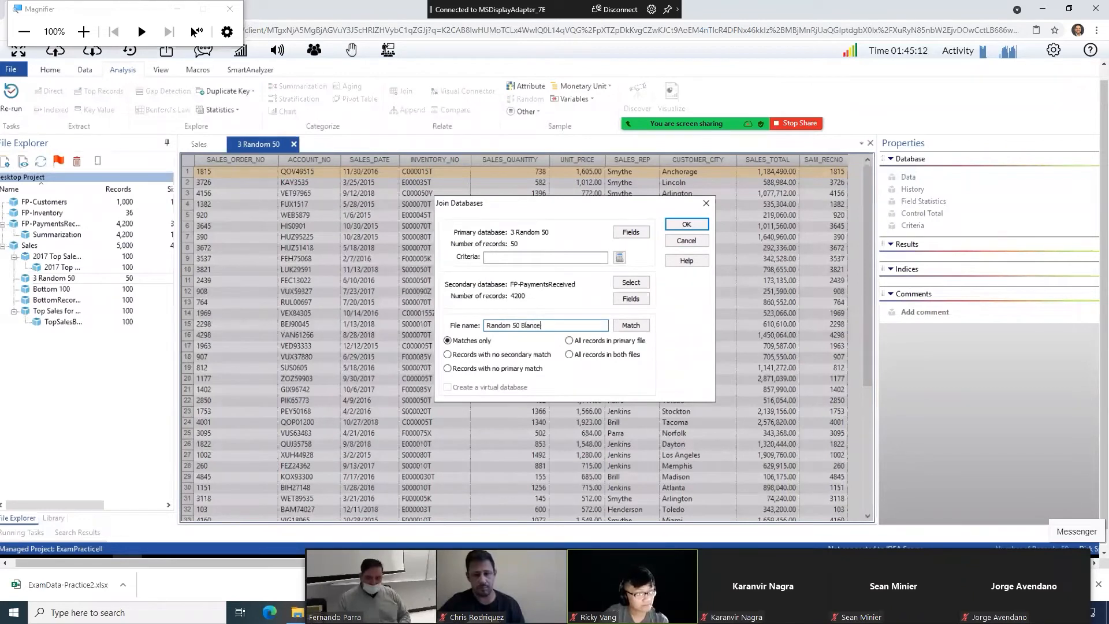
pyautogui.hotkey('ctrl', 'shift', 'Left')
pyautogui.write('B')
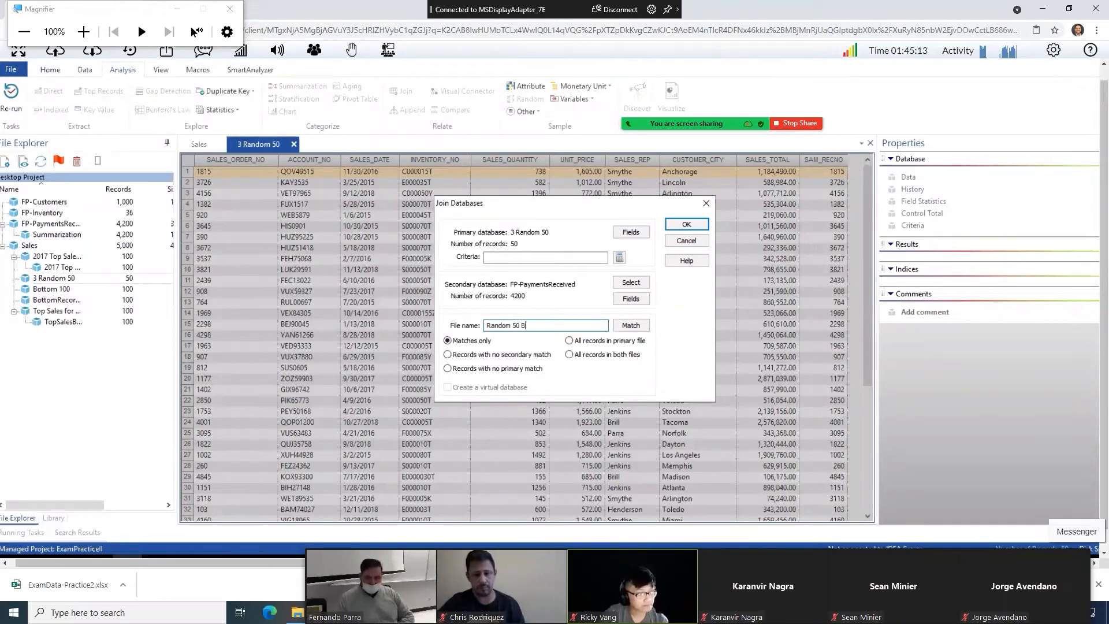
pyautogui.write('alance Due')
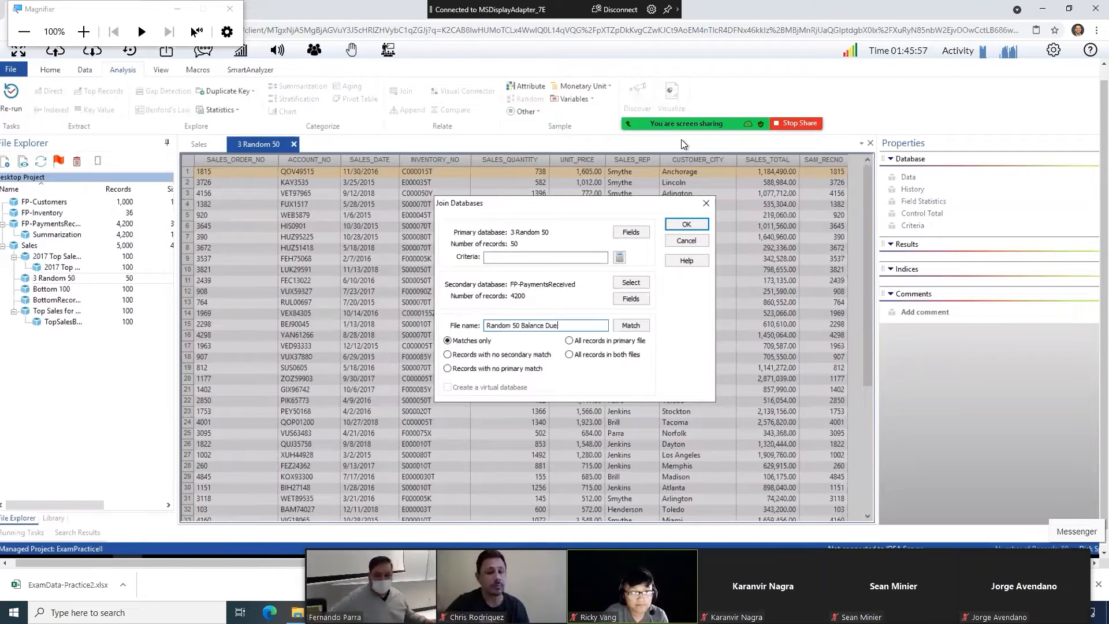
# - Run the join with all records in the primary file and look over the joined payment columns
pyautogui.click(614, 338)
pyautogui.click(685, 224)
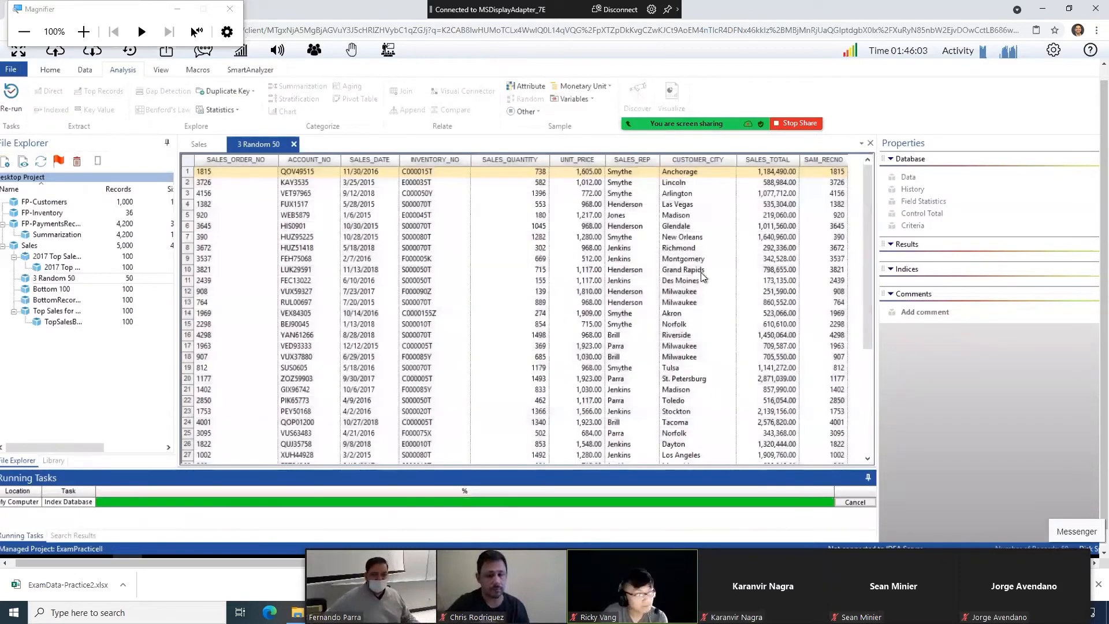
pyautogui.moveTo(475, 518); pyautogui.dragTo(671, 532)
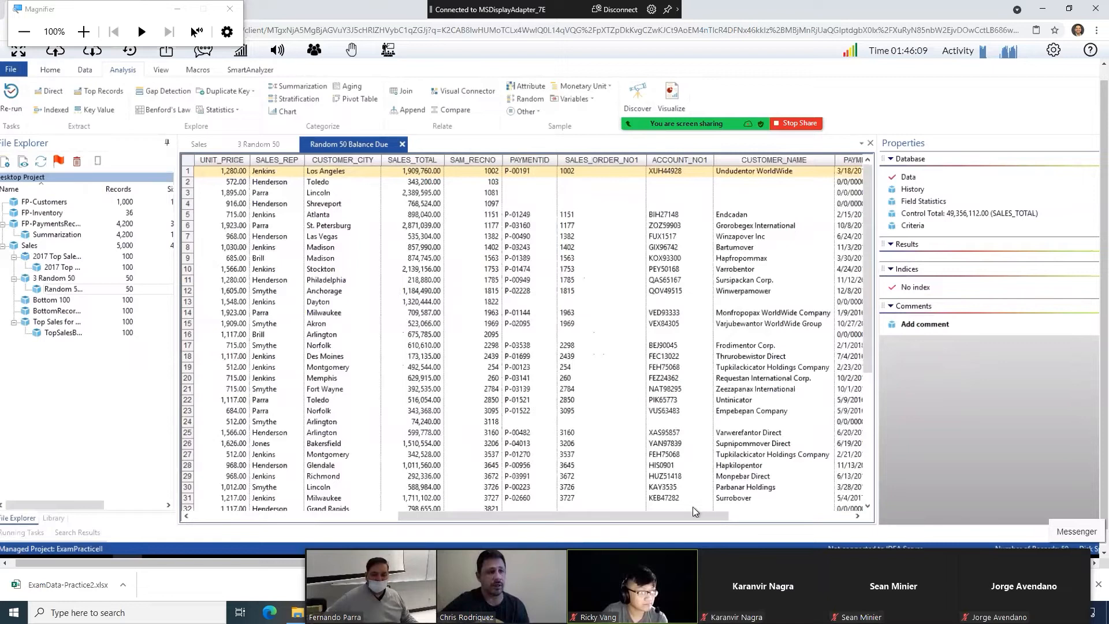
pyautogui.moveTo(694, 515); pyautogui.dragTo(847, 504)
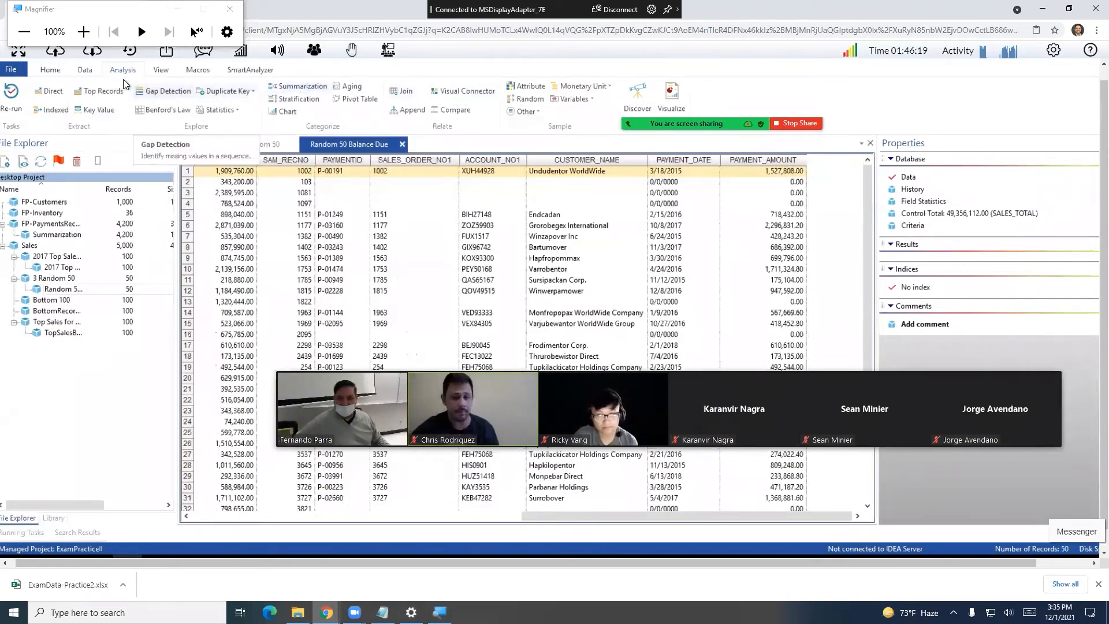
# - Append a Virtual Numeric field named BALANCEDUE with 2 decimals and begin its parameter with "sales"
pyautogui.click(87, 70)
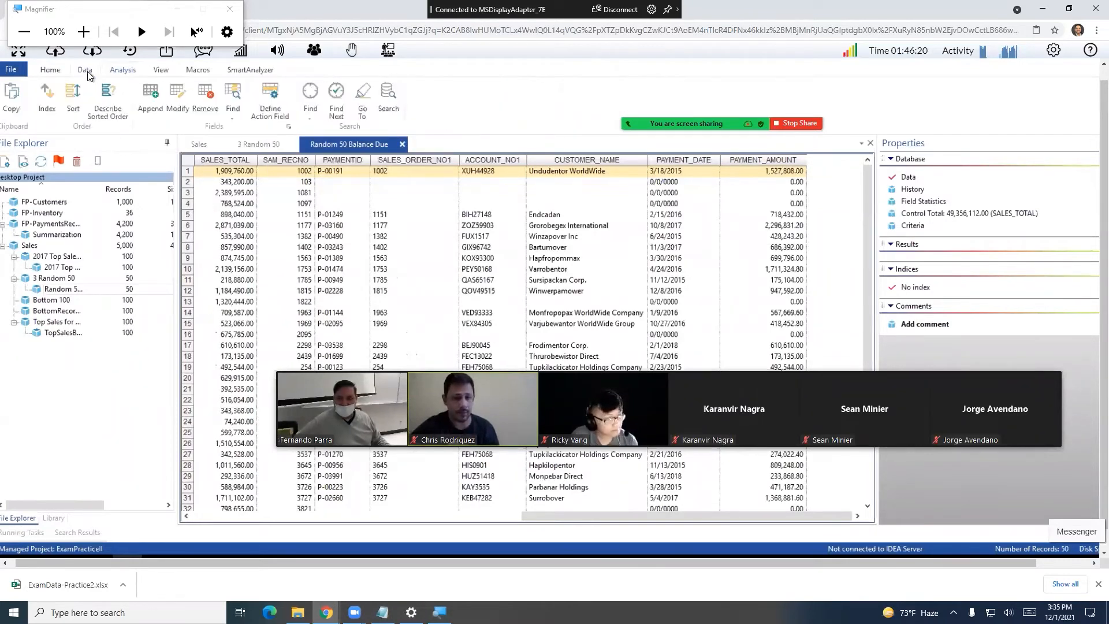
pyautogui.click(150, 91)
pyautogui.write('B')
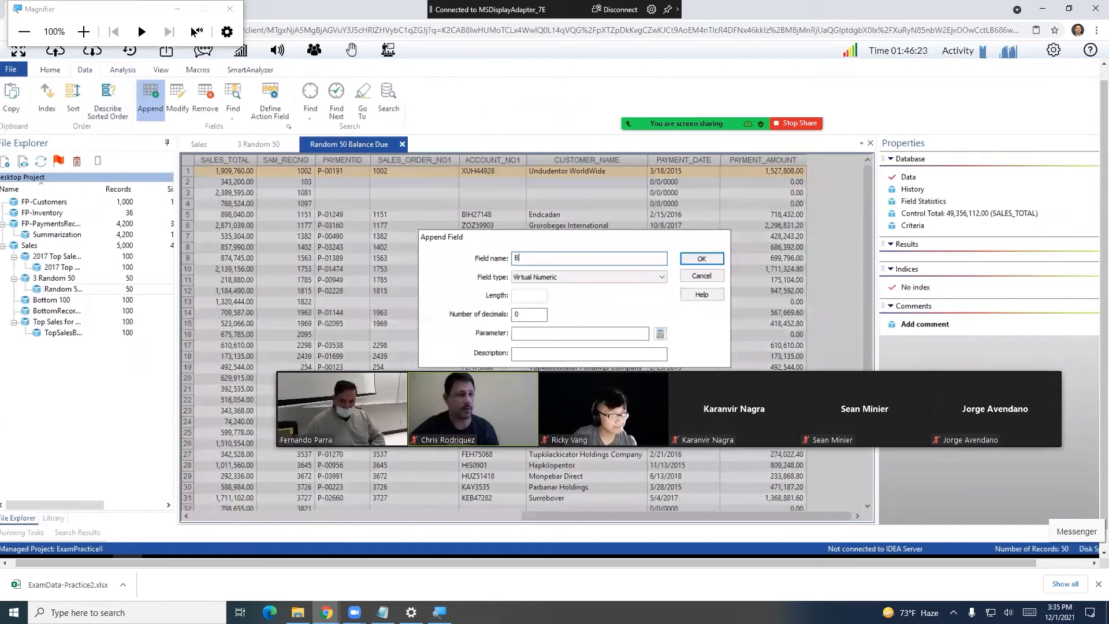
pyautogui.write('ALANCEDUE')
pyautogui.press('Tab')
pyautogui.press('Tab')
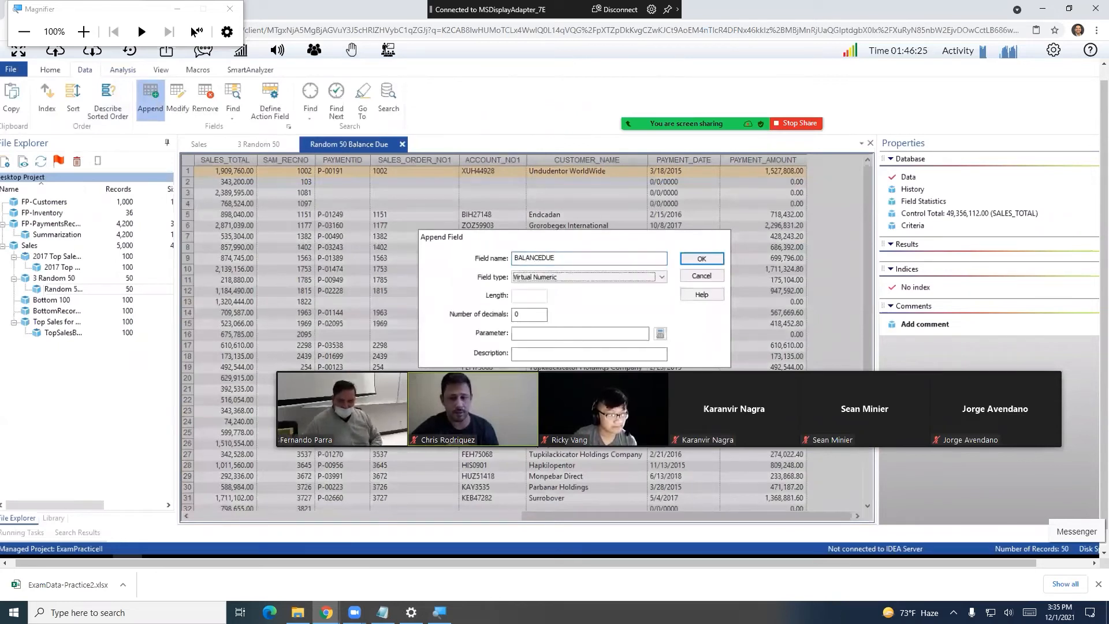
pyautogui.write('2')
pyautogui.press('Tab')
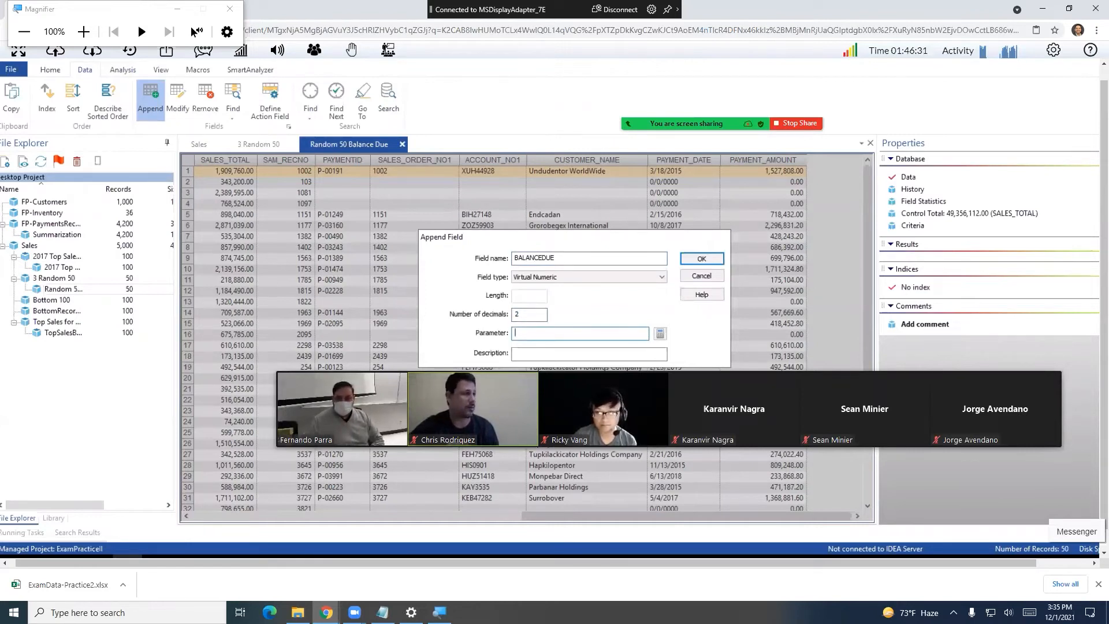
pyautogui.write('sales')
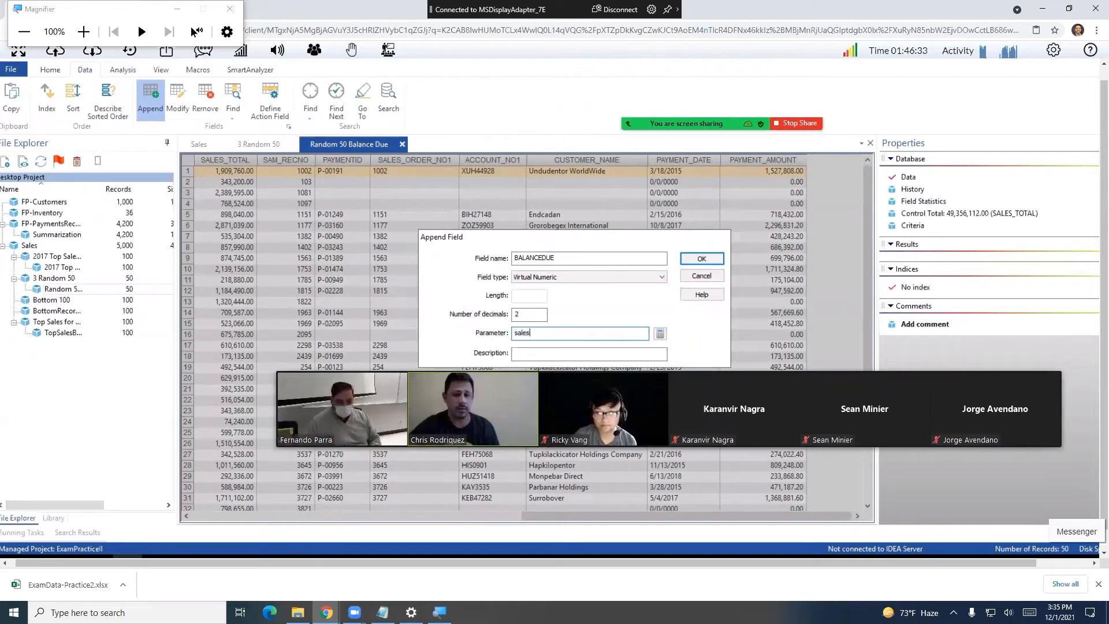
# - Set the BALANCEDUE field's parameter to Sales_Total-Payment_Amount and append this virtual numeric field to the Random 50 Balance Due database
pyautogui.hotkey('ctrl', 'a')
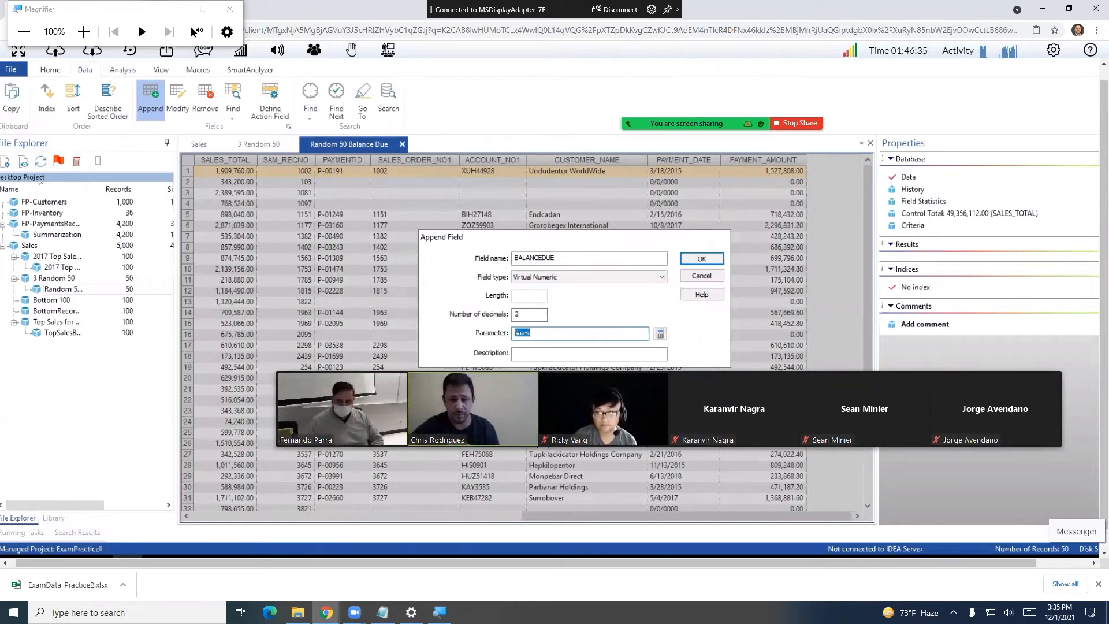
pyautogui.write('Sal')
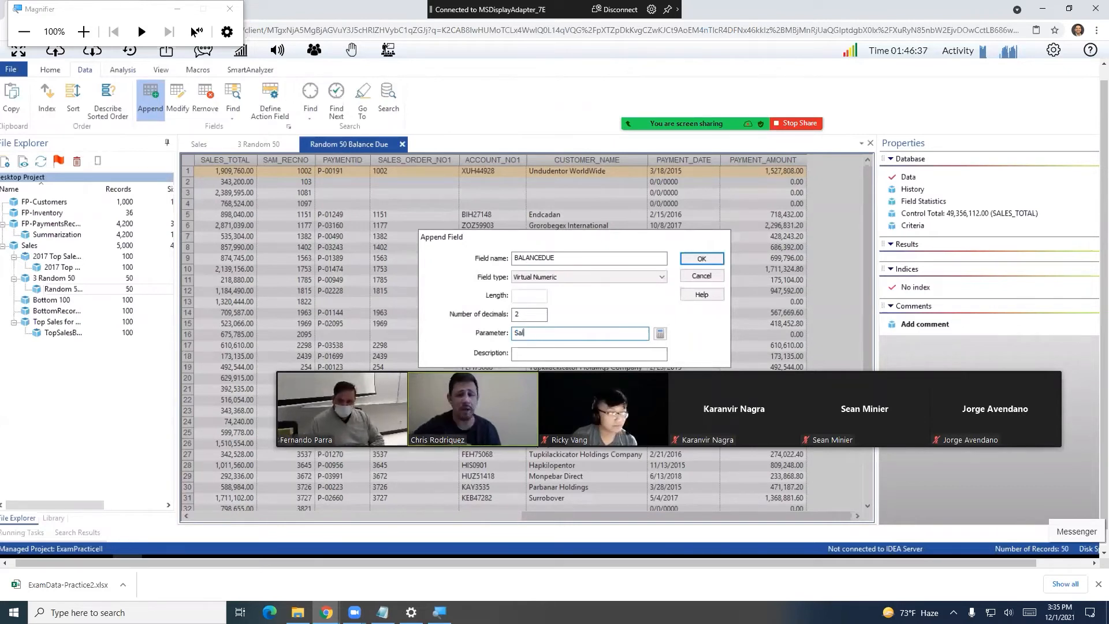
pyautogui.write('es_')
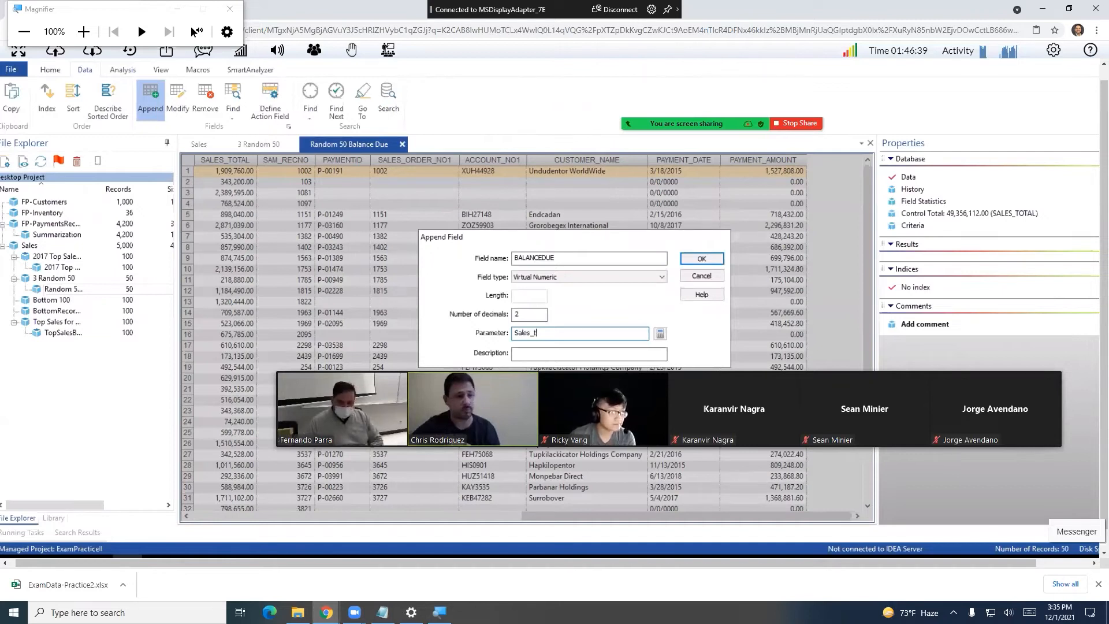
pyautogui.write('Total-Pa')
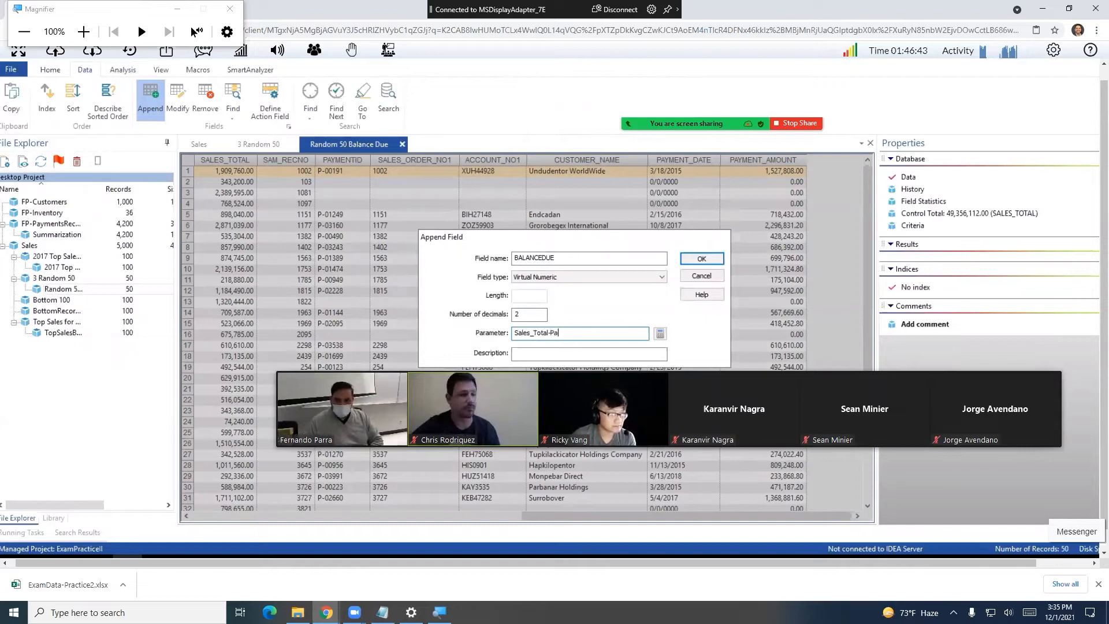
pyautogui.write('yment')
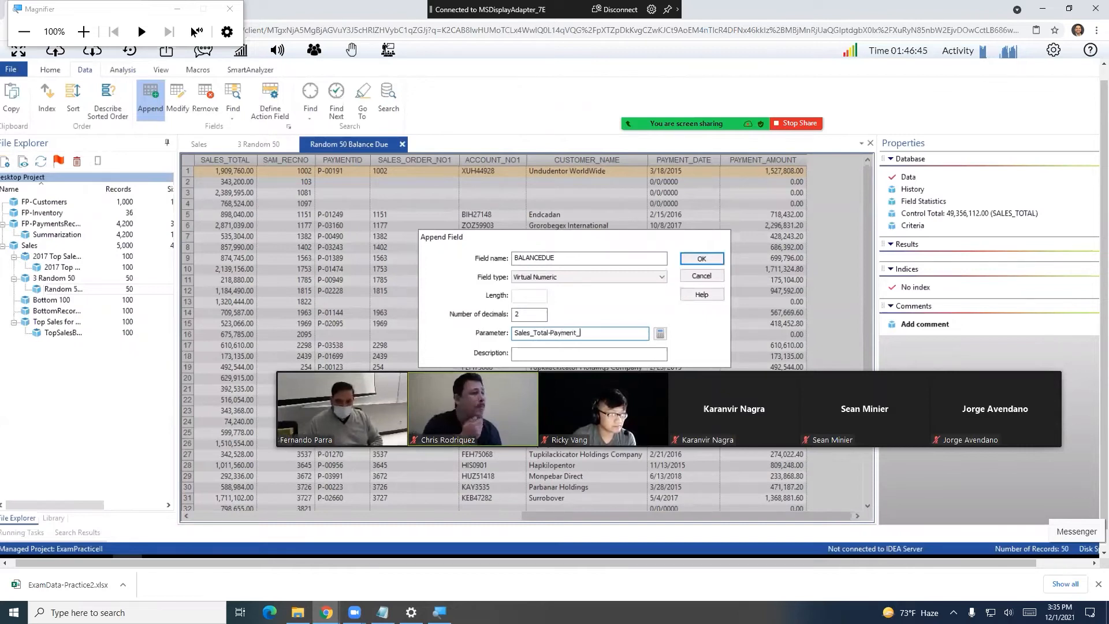
pyautogui.write('_Amount')
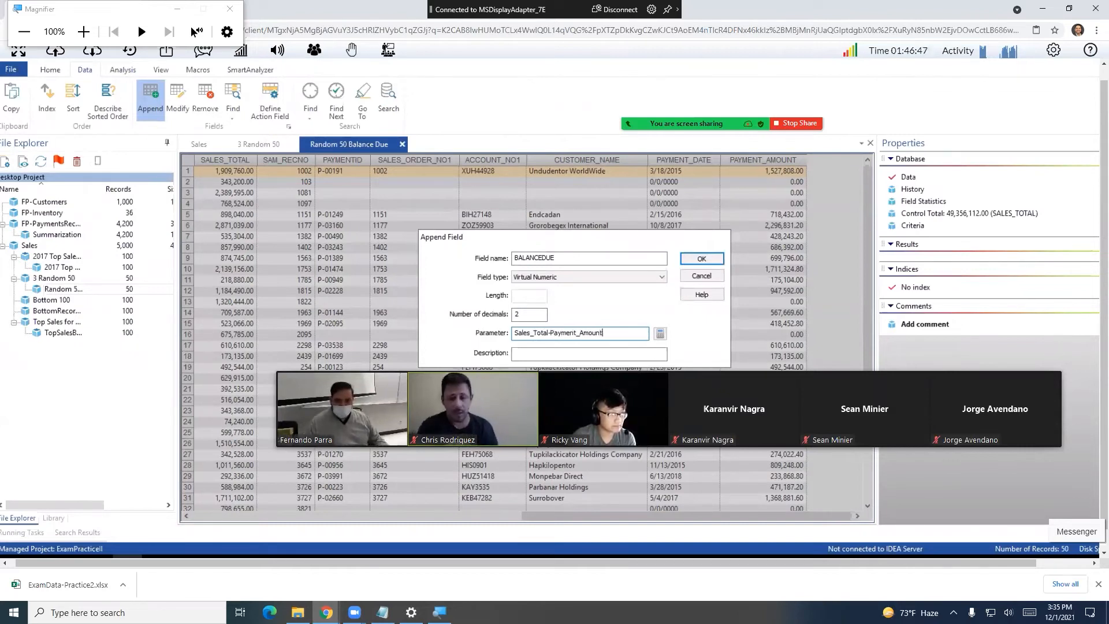
pyautogui.hotkey('ctrl', 'a')
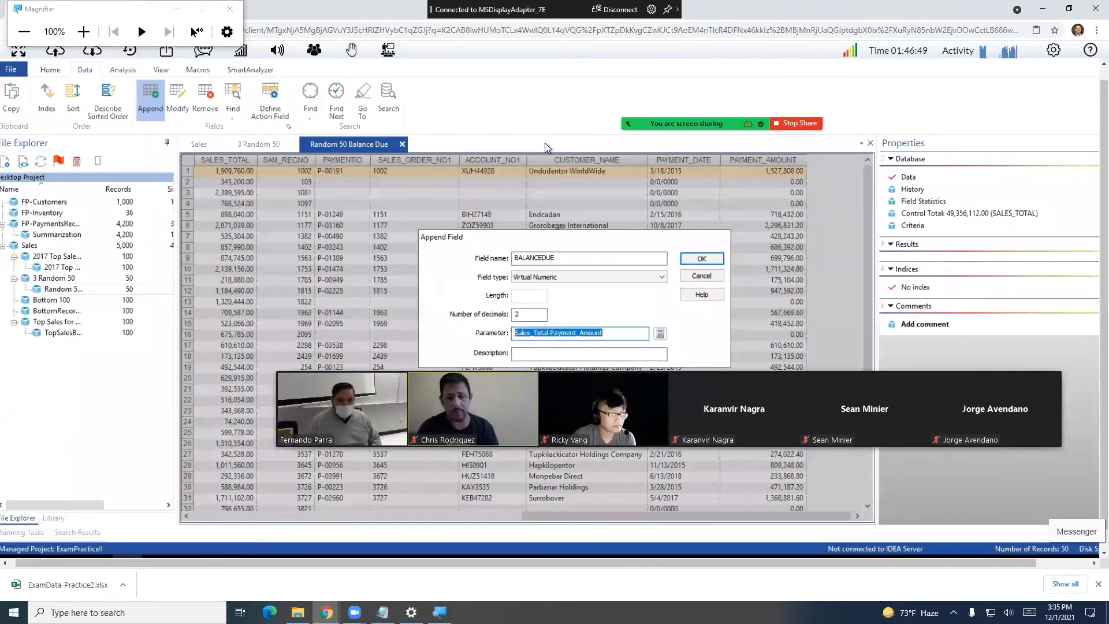
pyautogui.click(706, 258)
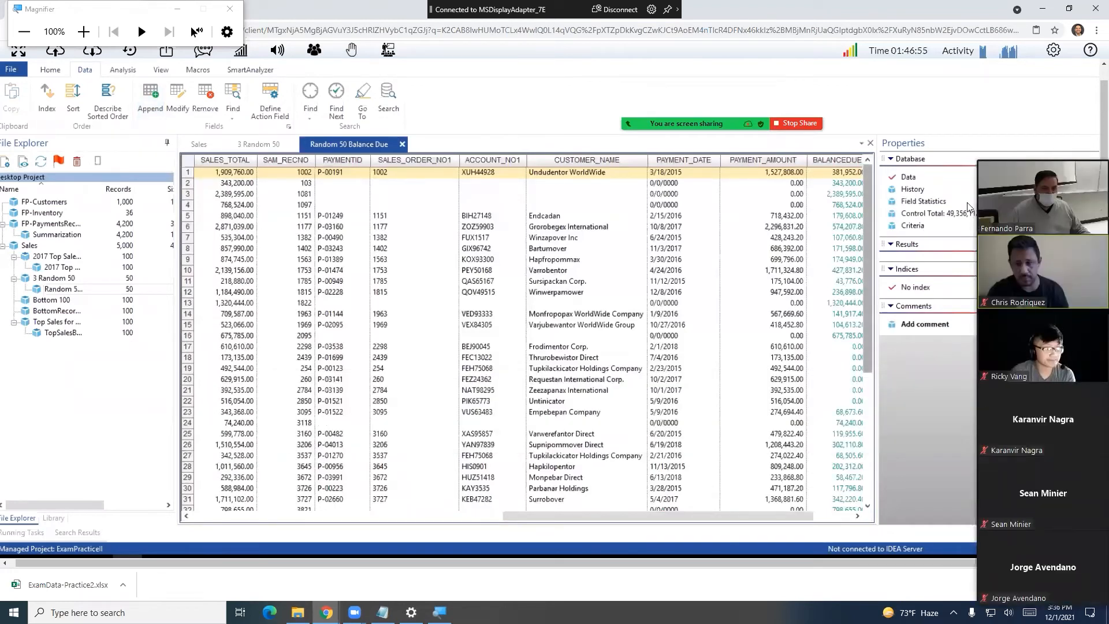
pyautogui.moveTo(800, 515); pyautogui.dragTo(839, 516)
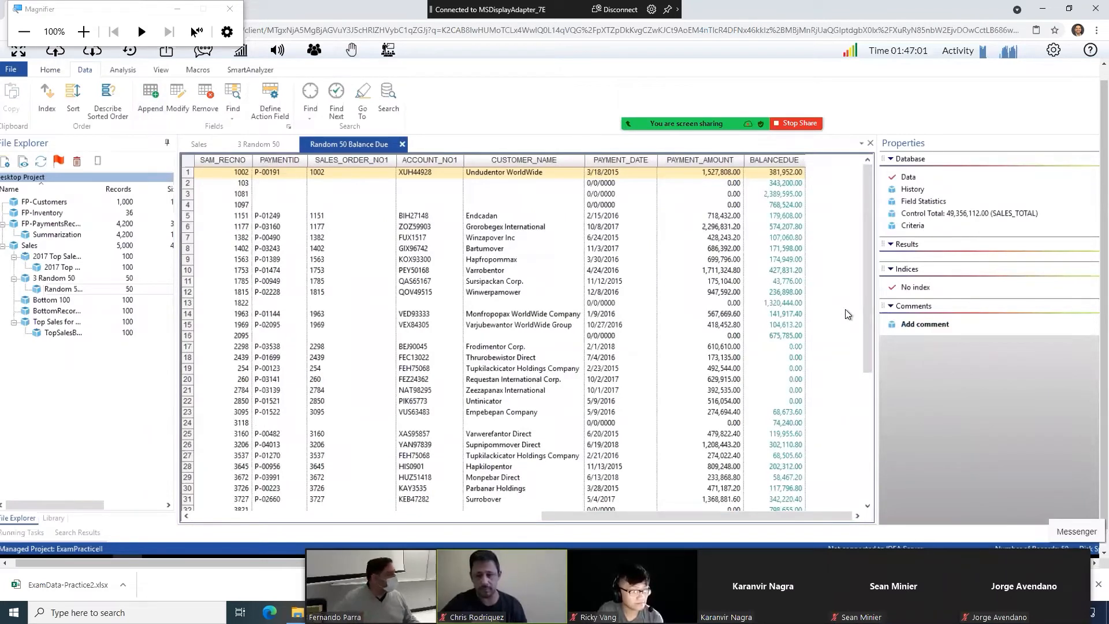
# - Set the control total of the Random 50 Balance Due database to the BALANCEDUE field
pyautogui.hotkey('alt', 'Tab')
pyautogui.click(386, 251)
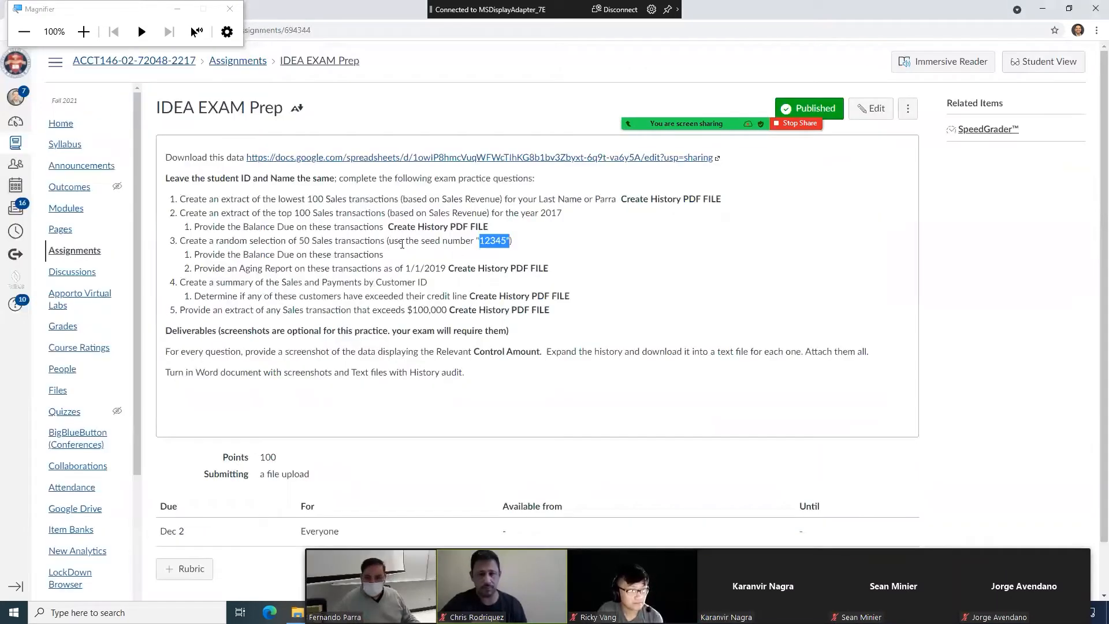
pyautogui.hotkey('alt', 'Tab')
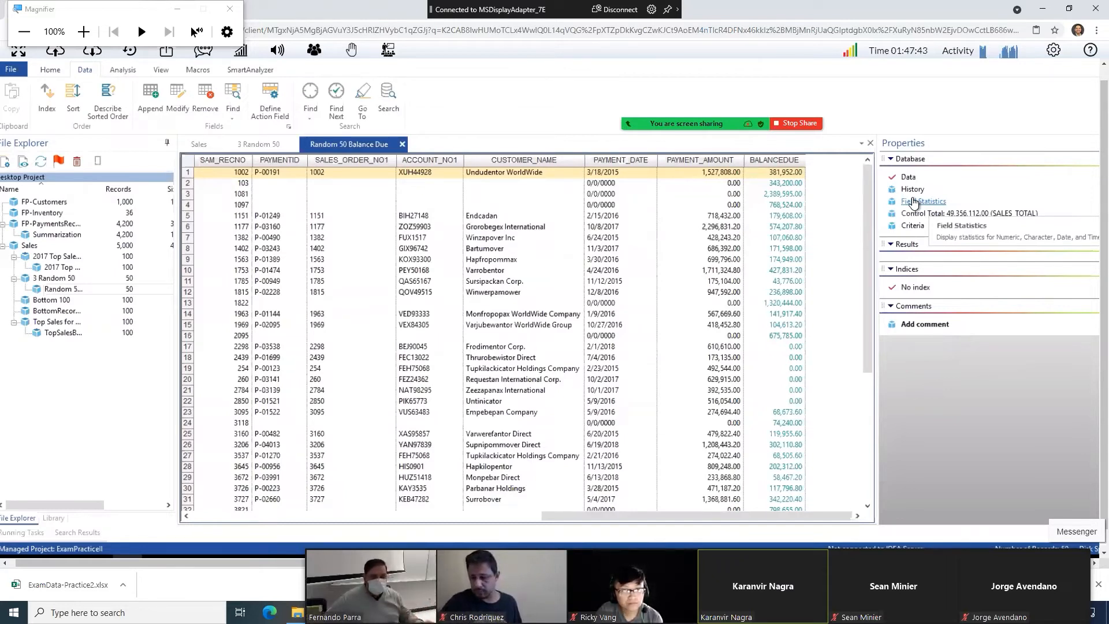
pyautogui.click(937, 214)
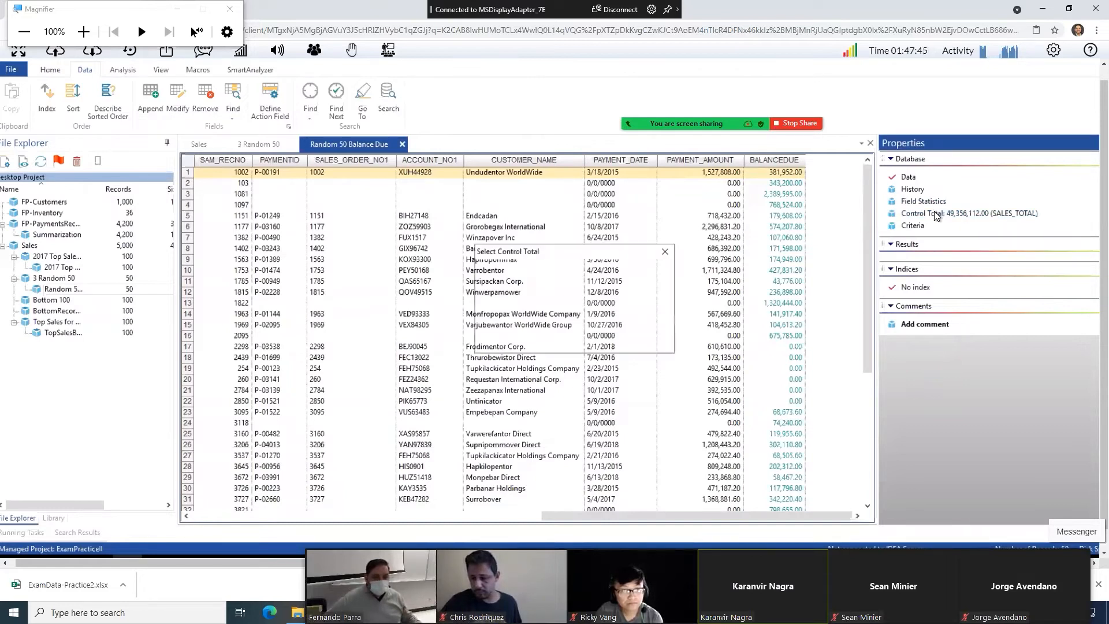
pyautogui.click(548, 272)
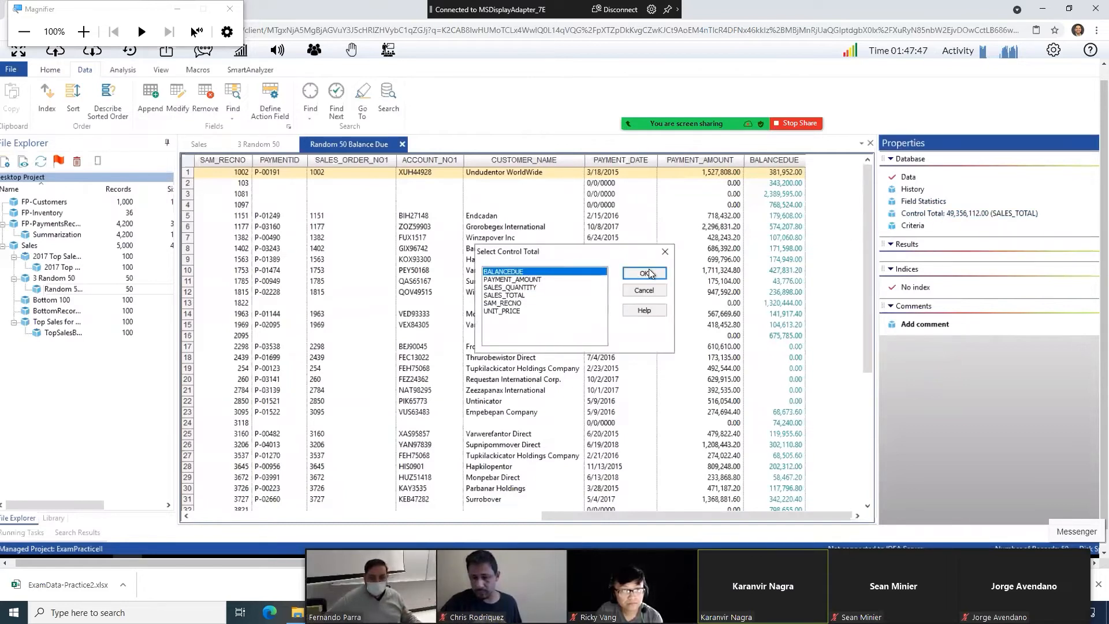
pyautogui.click(646, 272)
pyautogui.click(612, 348)
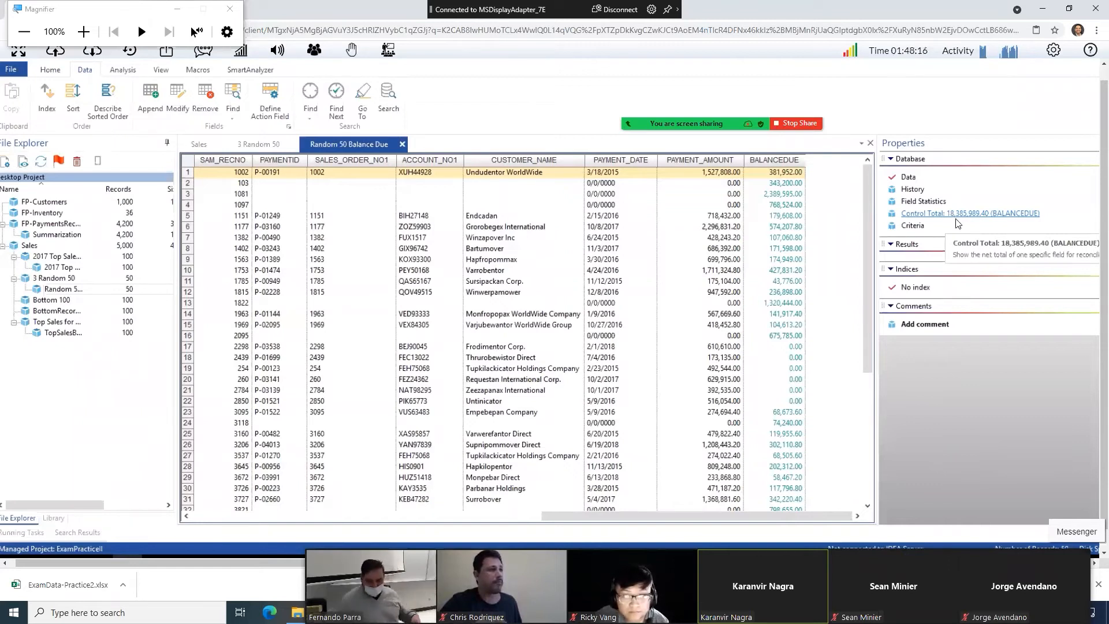
# - Start an Aging analysis on the Random 50 Balance Due database and set the aging date to 20190101
pyautogui.hotkey('alt', 'Tab')
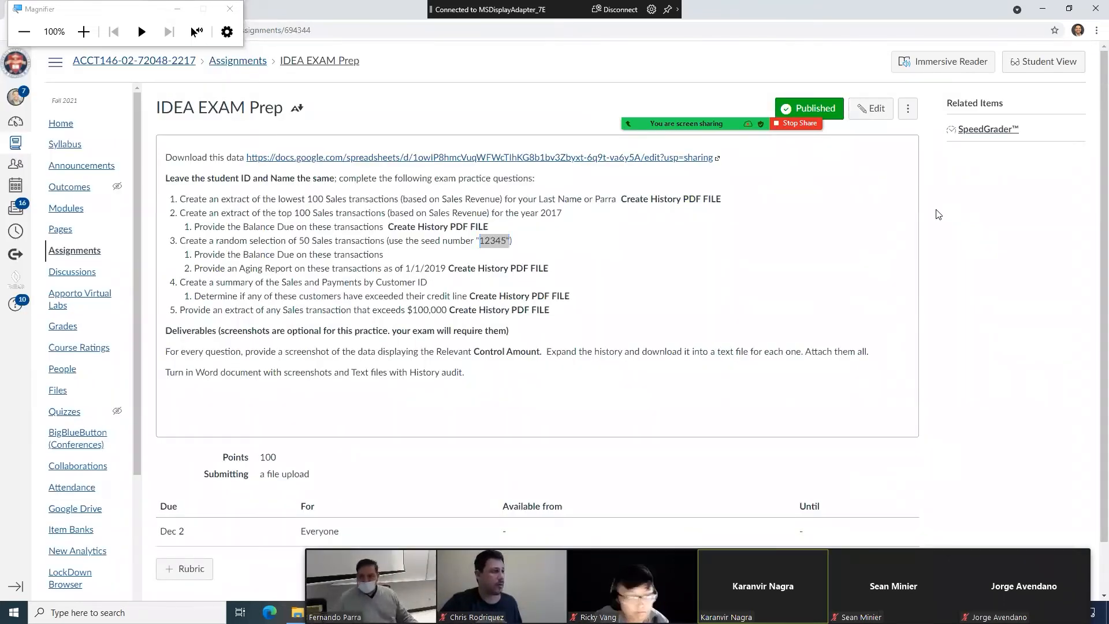
pyautogui.hotkey('alt', 'Tab')
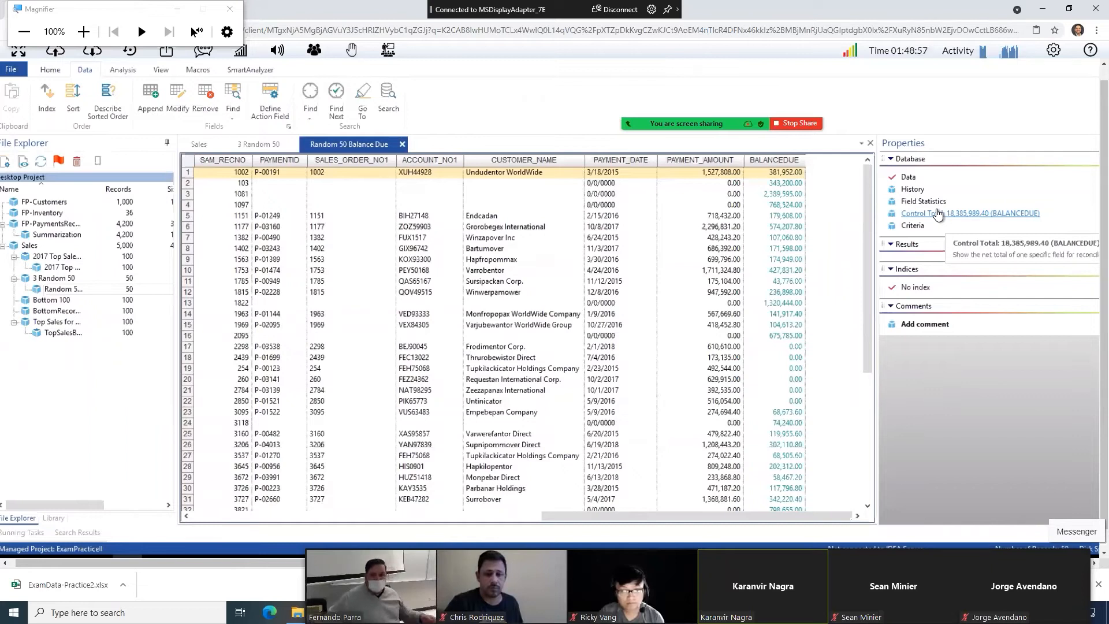
pyautogui.click(113, 71)
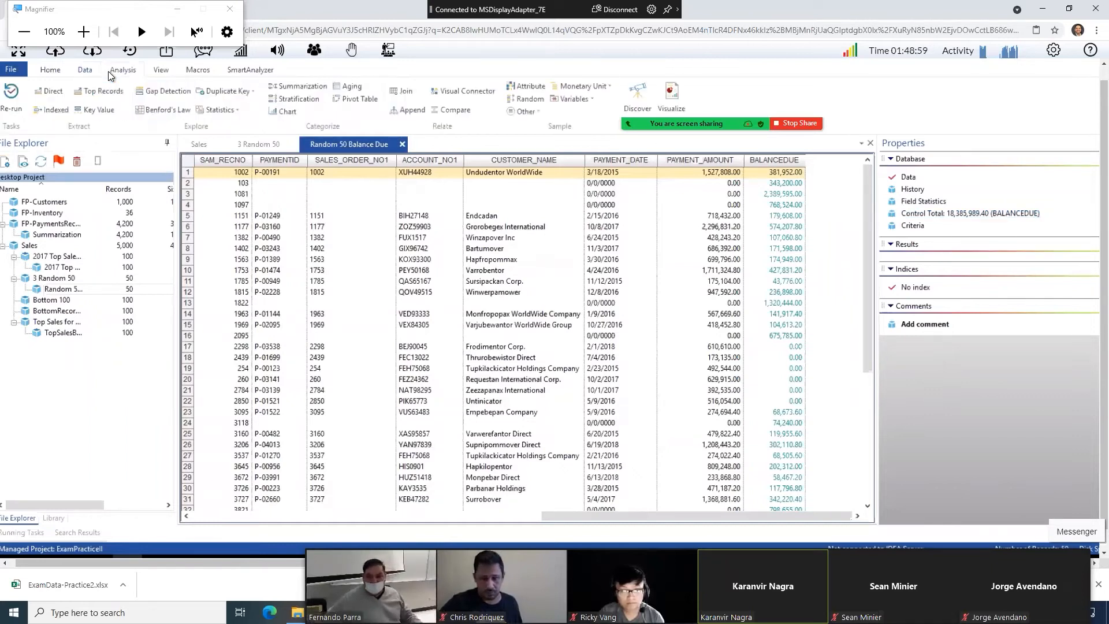
pyautogui.click(344, 93)
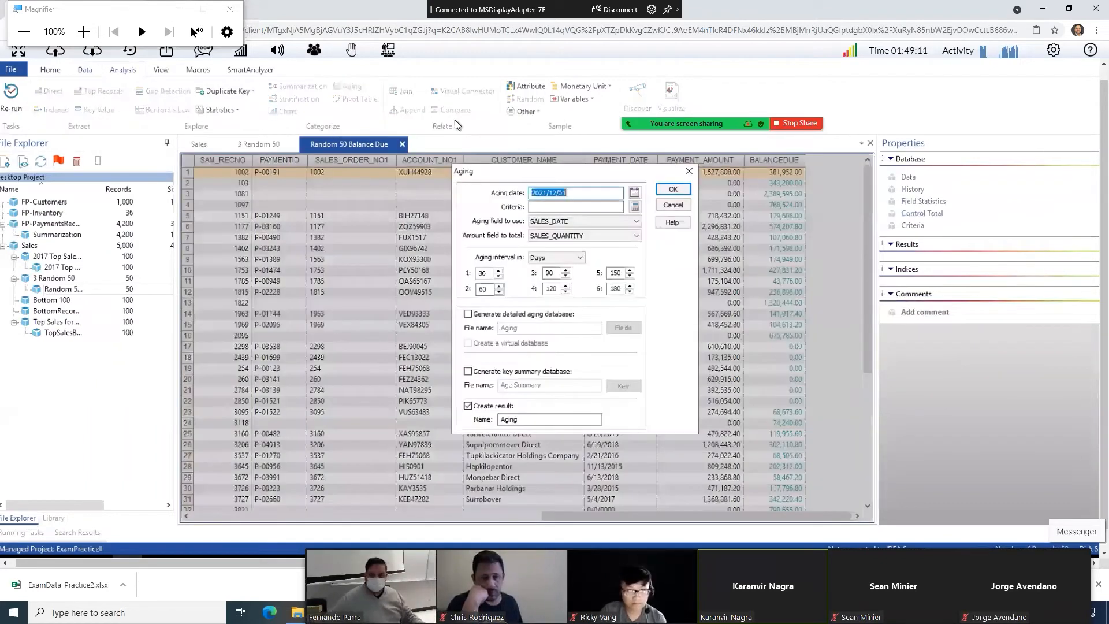
pyautogui.hotkey('alt', 'Tab')
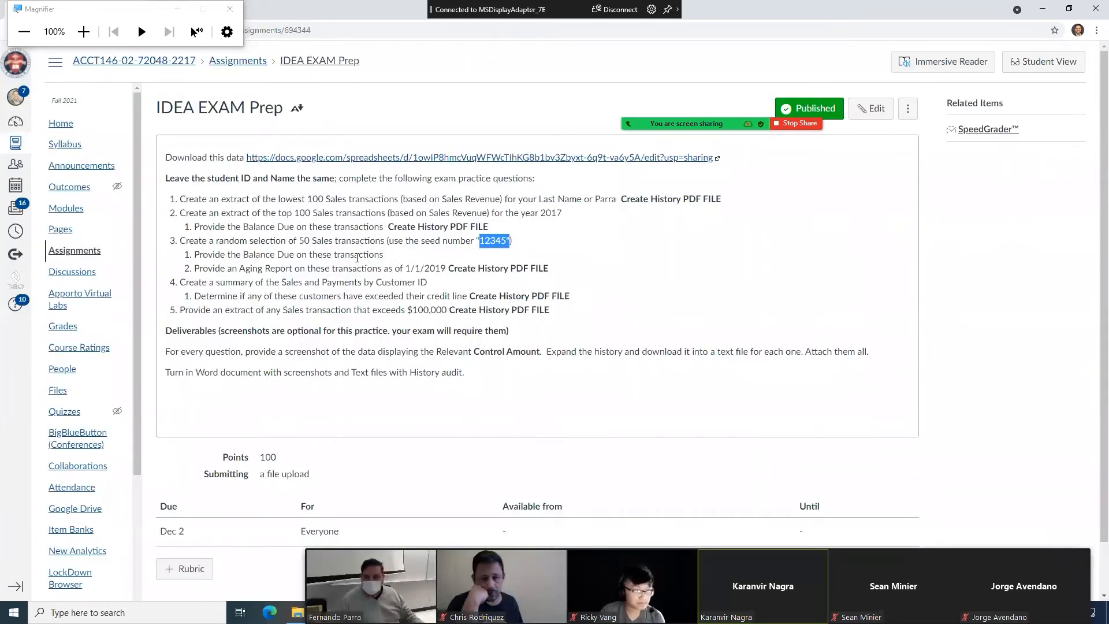
pyautogui.moveTo(398, 268); pyautogui.dragTo(449, 269)
pyautogui.click(450, 270)
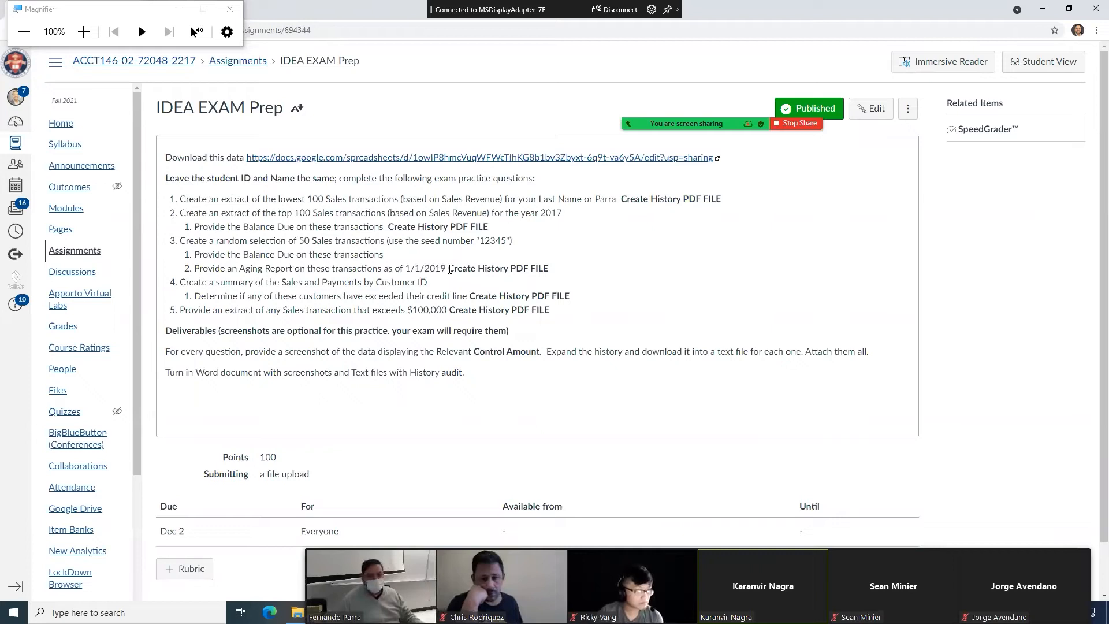
pyautogui.hotkey('alt', 'Tab')
pyautogui.write('2019/01/')
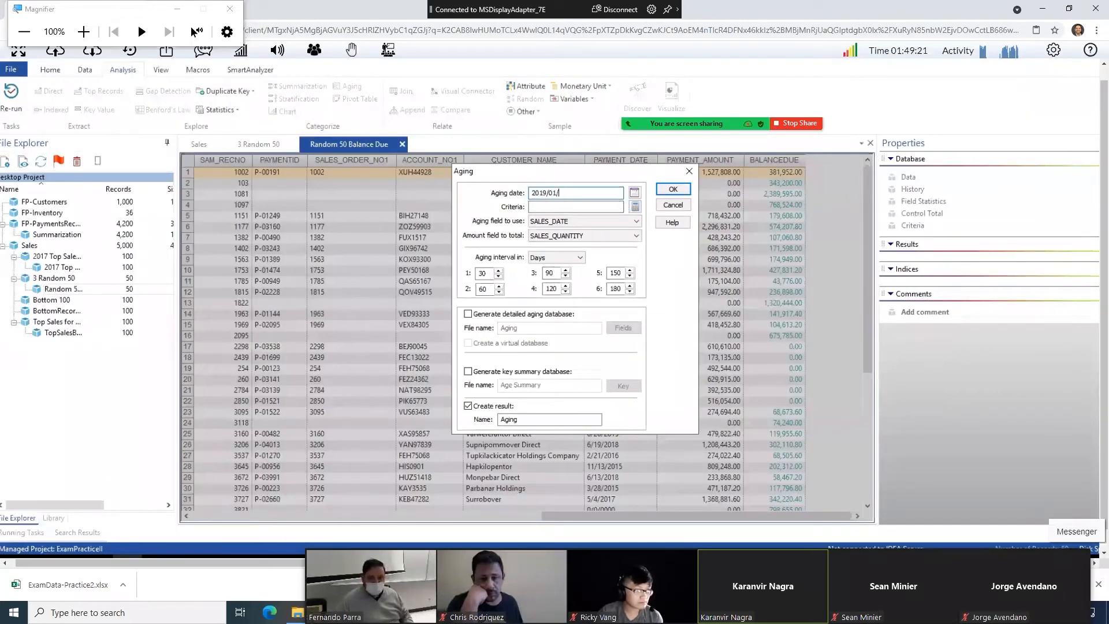
pyautogui.hotkey('ctrl', 'a')
pyautogui.write('2019010')
pyautogui.press('Tab')
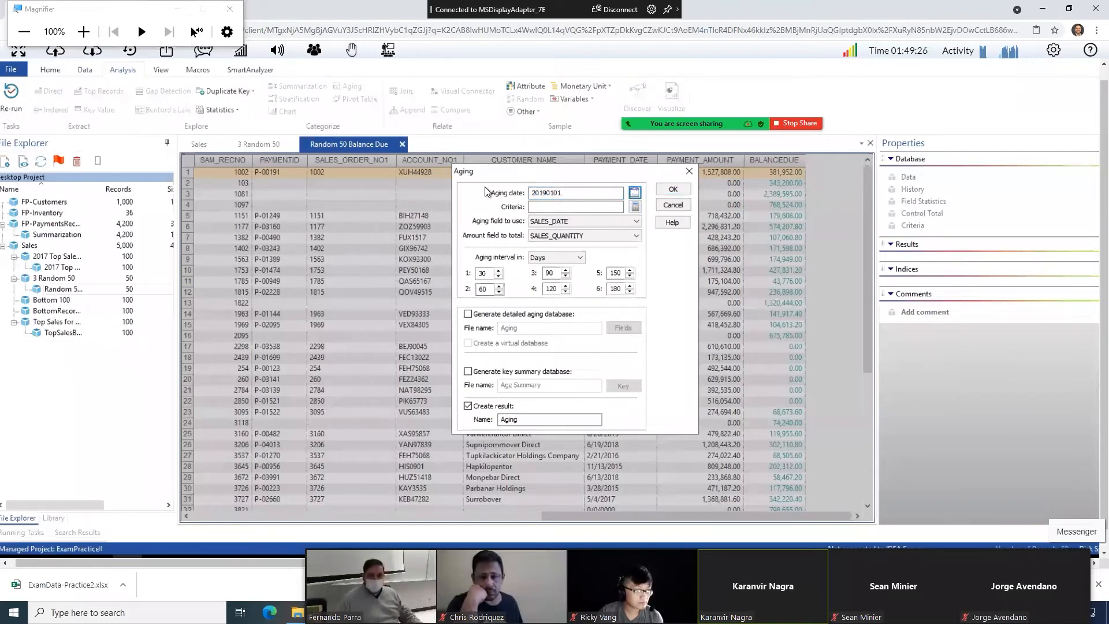
# - Set the aging criteria to BALANCEDUE>0 using the Equation Editor
pyautogui.click(548, 207)
pyautogui.hotkey('alt', 'Tab')
pyautogui.hotkey('alt', 'Tab')
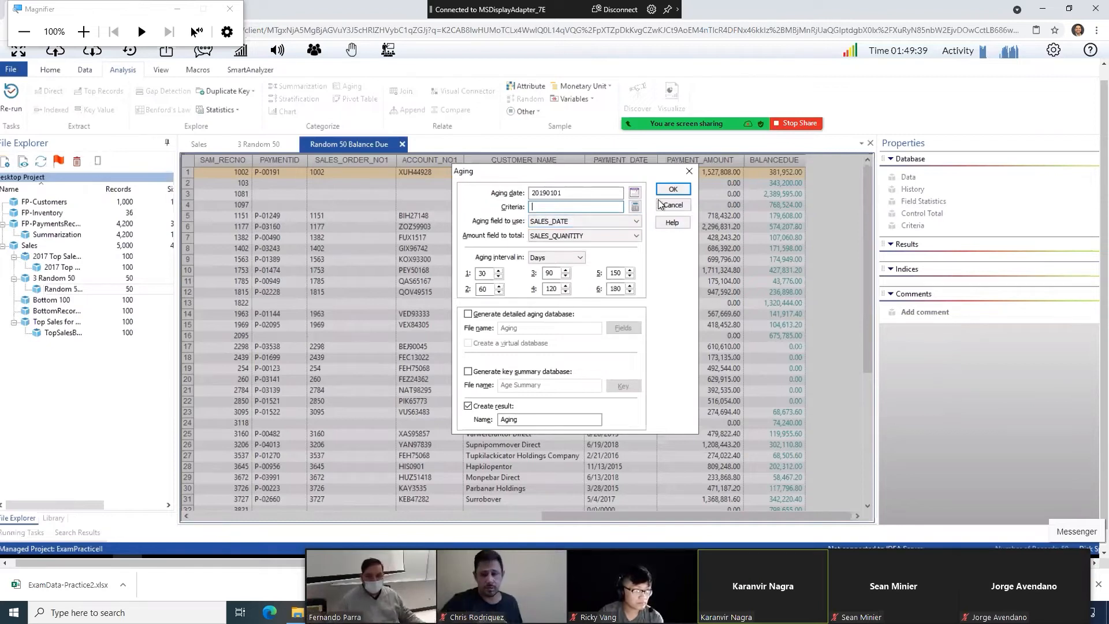
pyautogui.click(633, 206)
pyautogui.write('baland')
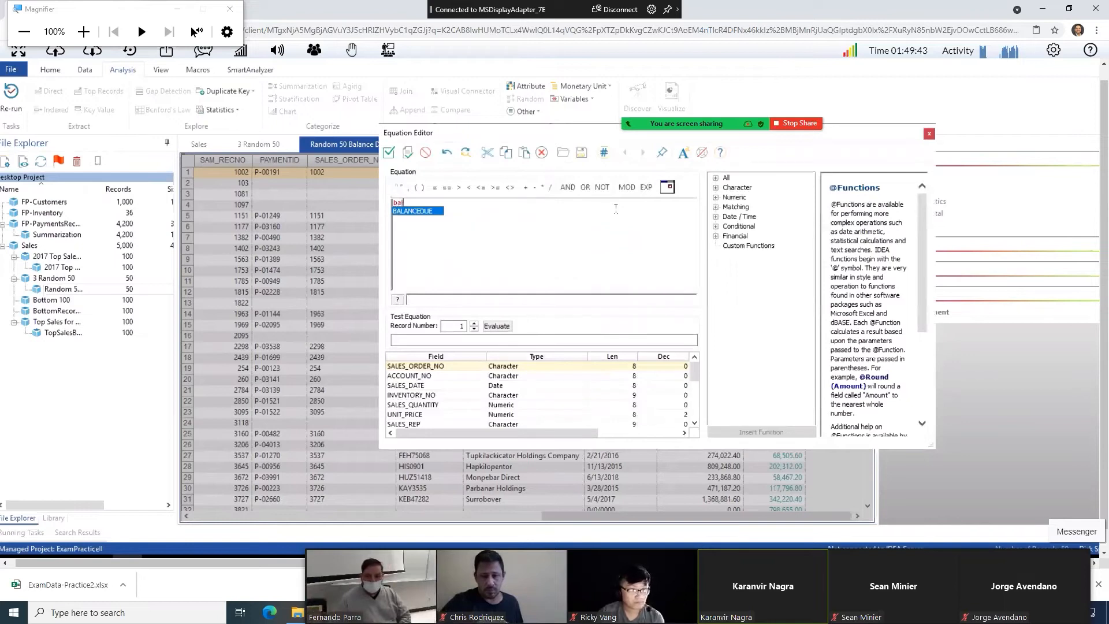
pyautogui.press('Return')
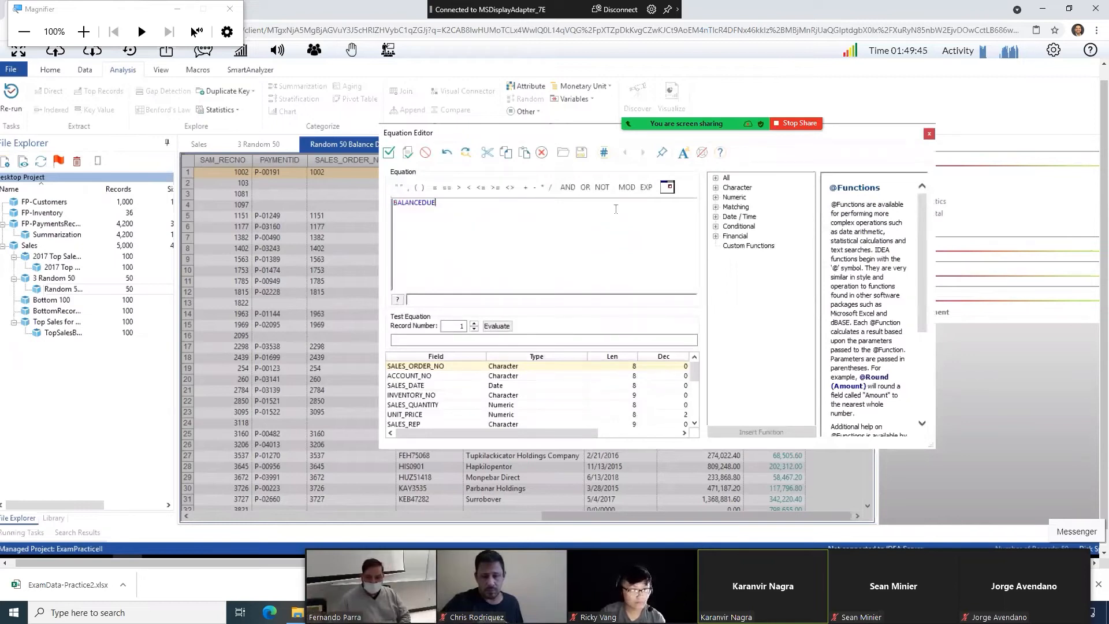
pyautogui.write('>')
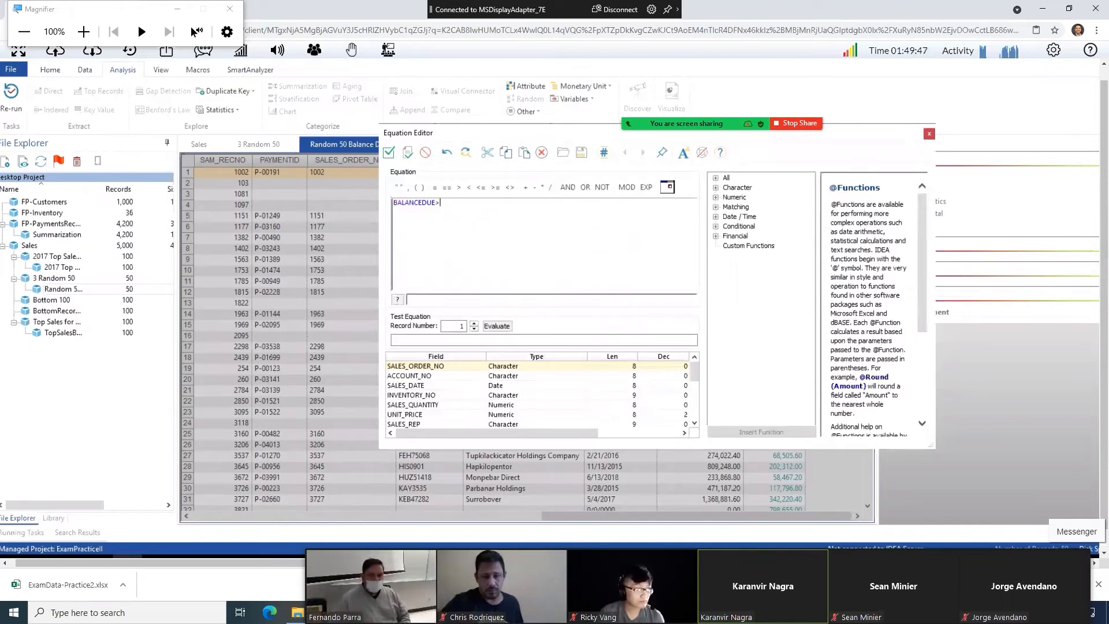
pyautogui.write('0')
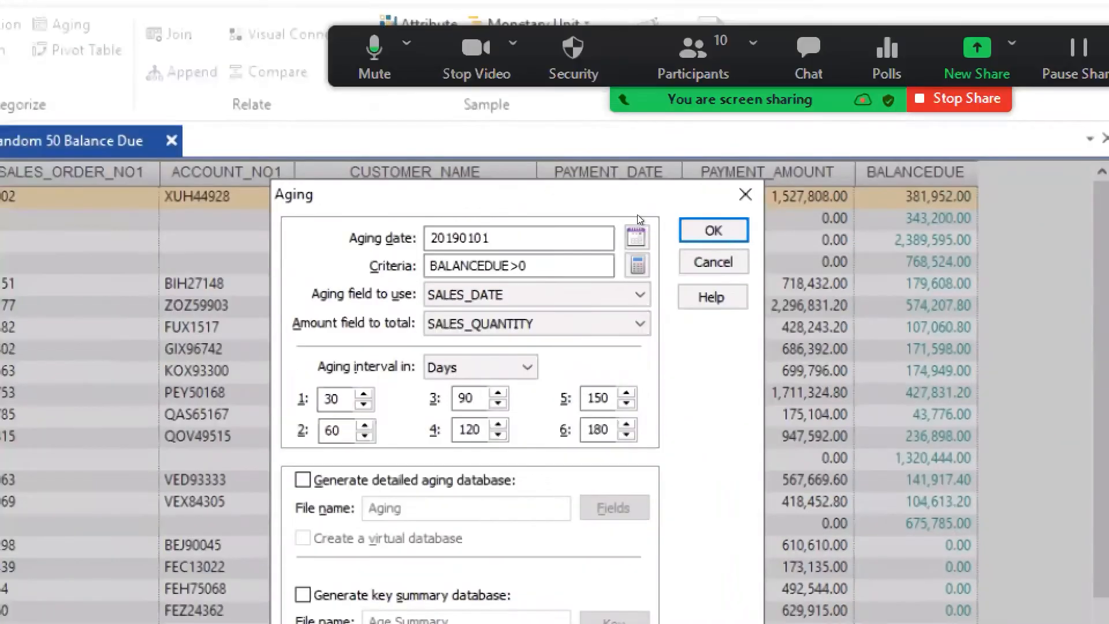
# - Check the aging date against the assignment and set the aging interval to Years
pyautogui.click(637, 237)
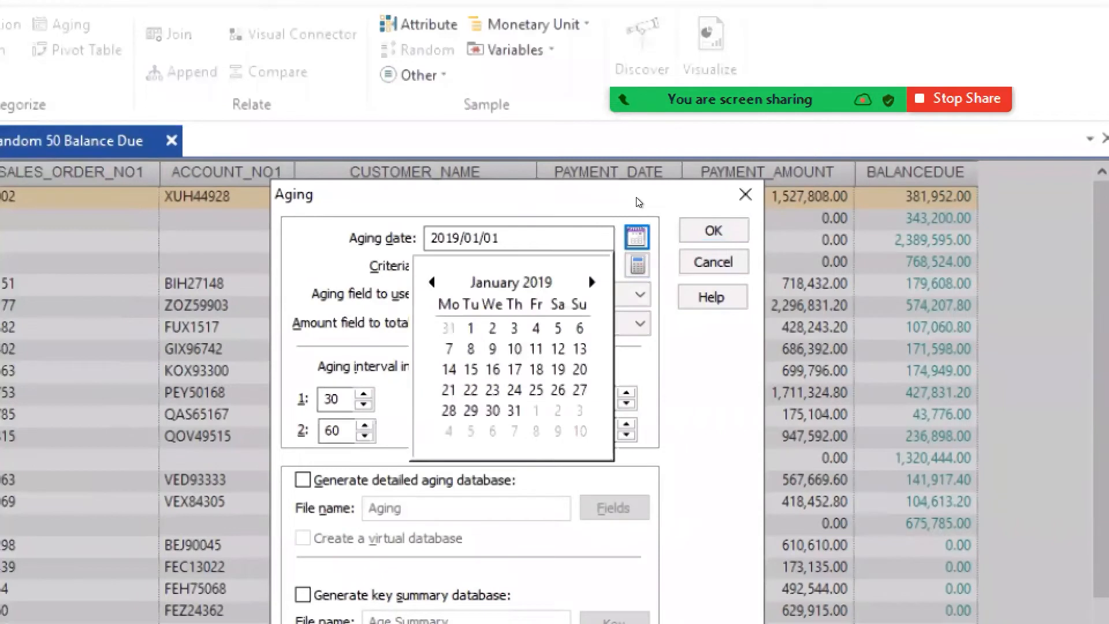
pyautogui.click(673, 286)
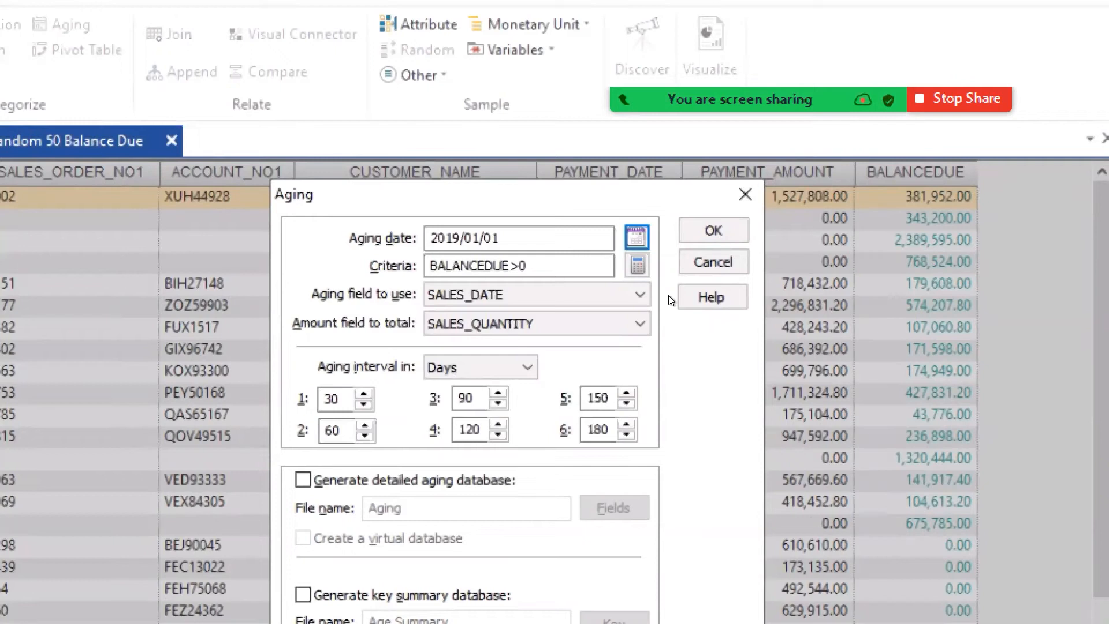
pyautogui.hotkey('alt', 'Tab')
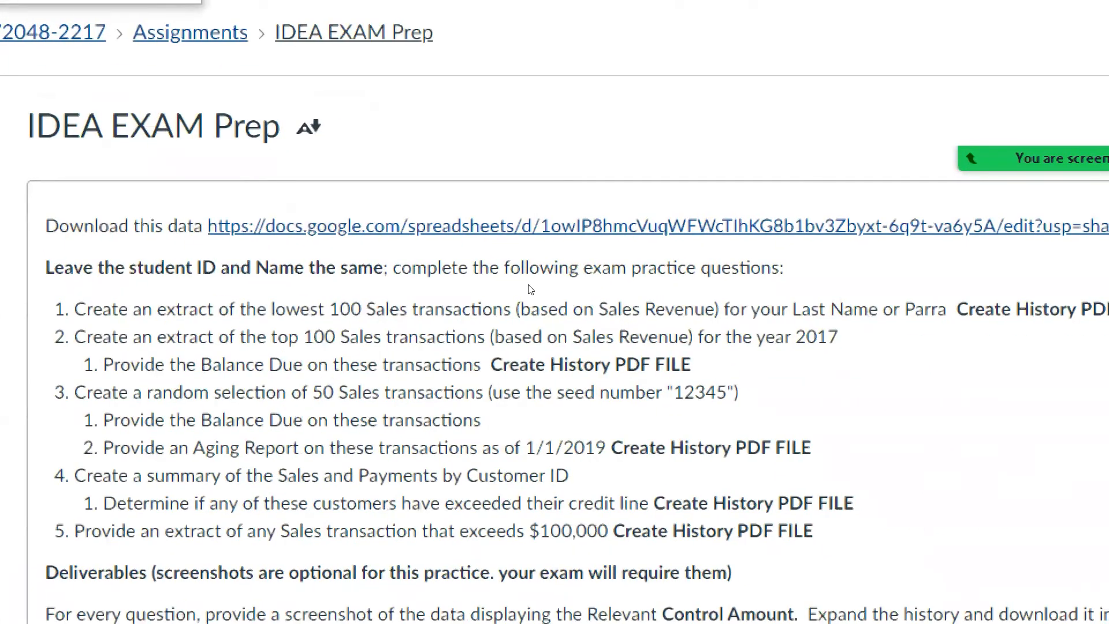
pyautogui.hotkey('alt', 'Tab')
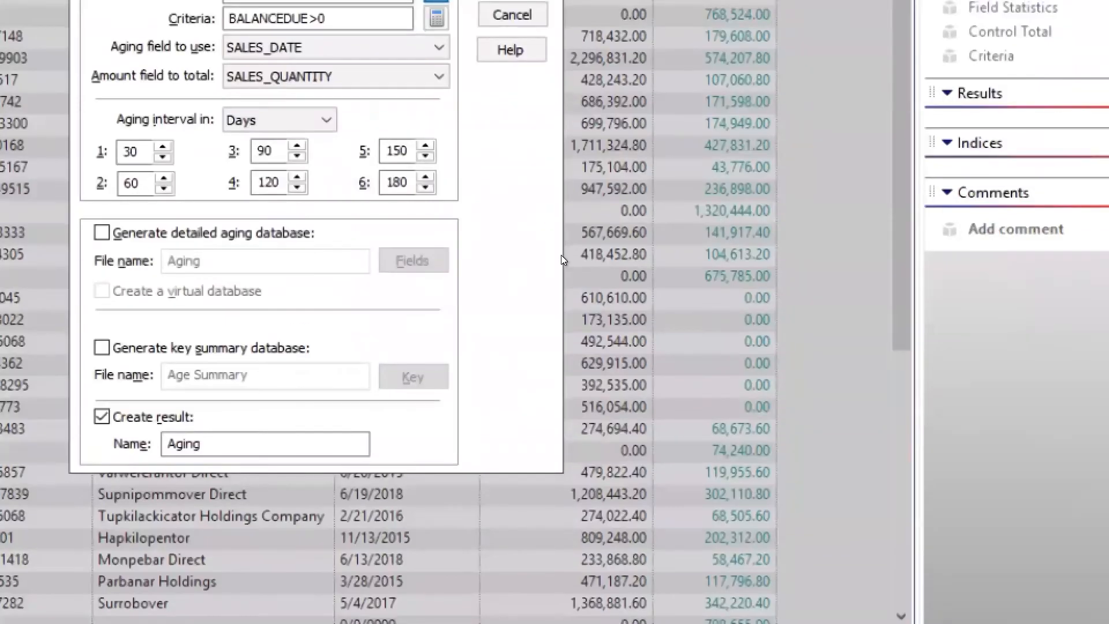
pyautogui.hotkey('alt', 'Down')
pyautogui.press('Down')
pyautogui.press('Down')
pyautogui.press('Return')
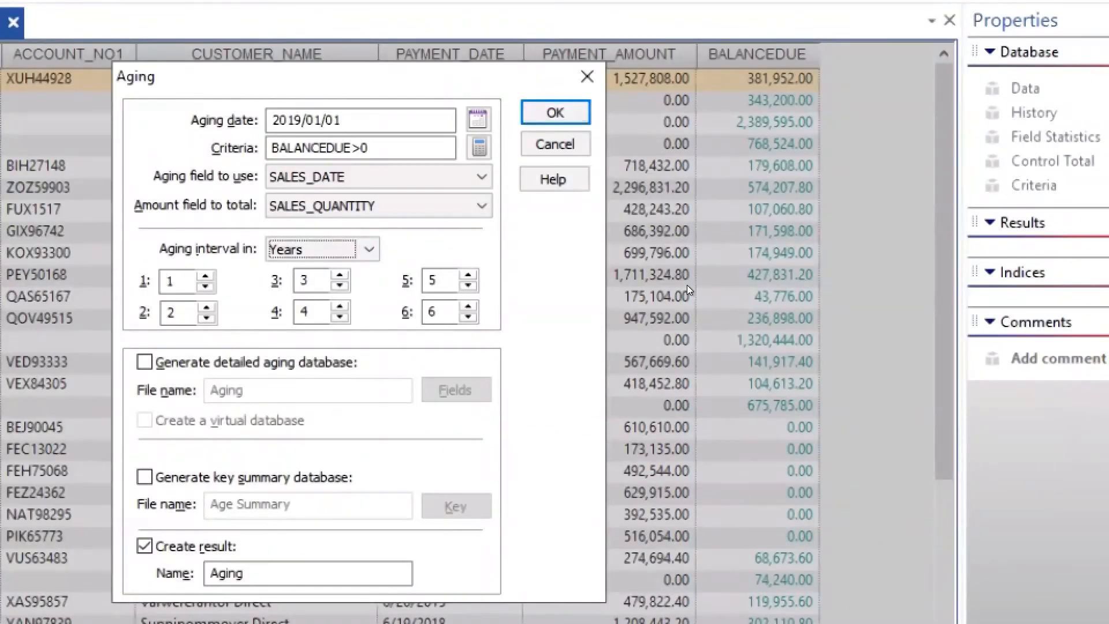
# - Turn on generation of the detailed aging database and switch to the IDEA EXAM Prep assignment page
pyautogui.hotkey('alt', 'g')
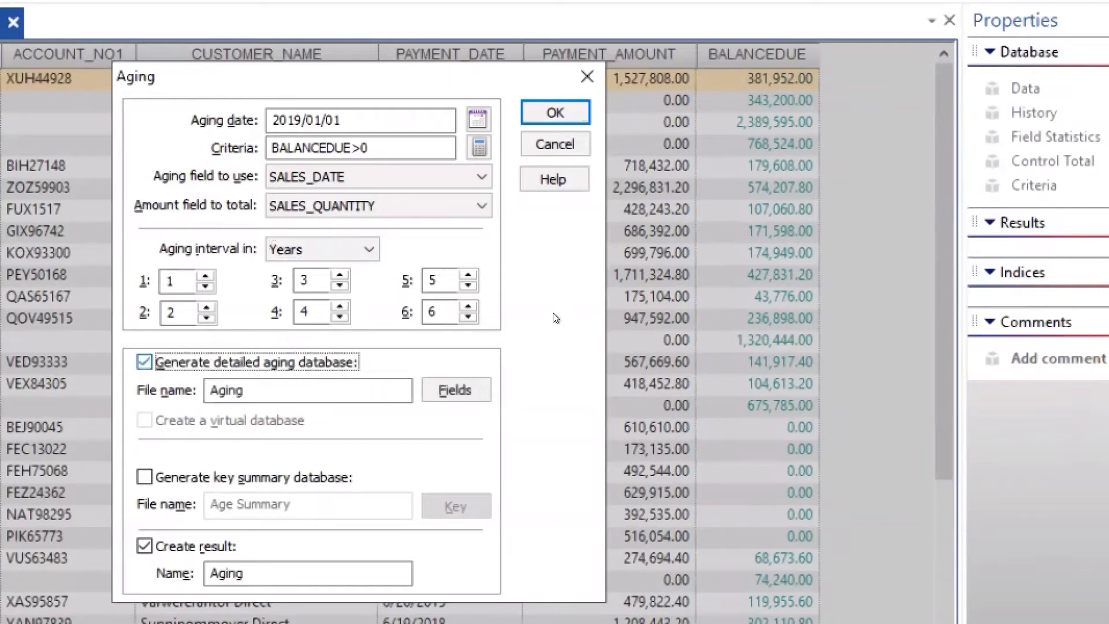
pyautogui.hotkey('alt', 'g')
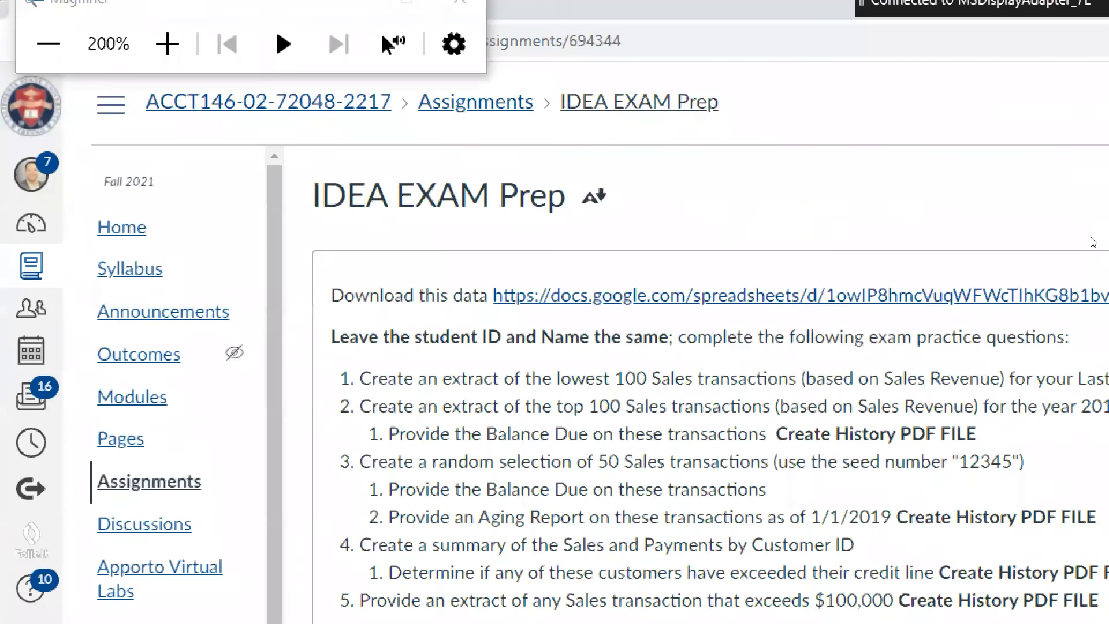
pyautogui.press('Tab')
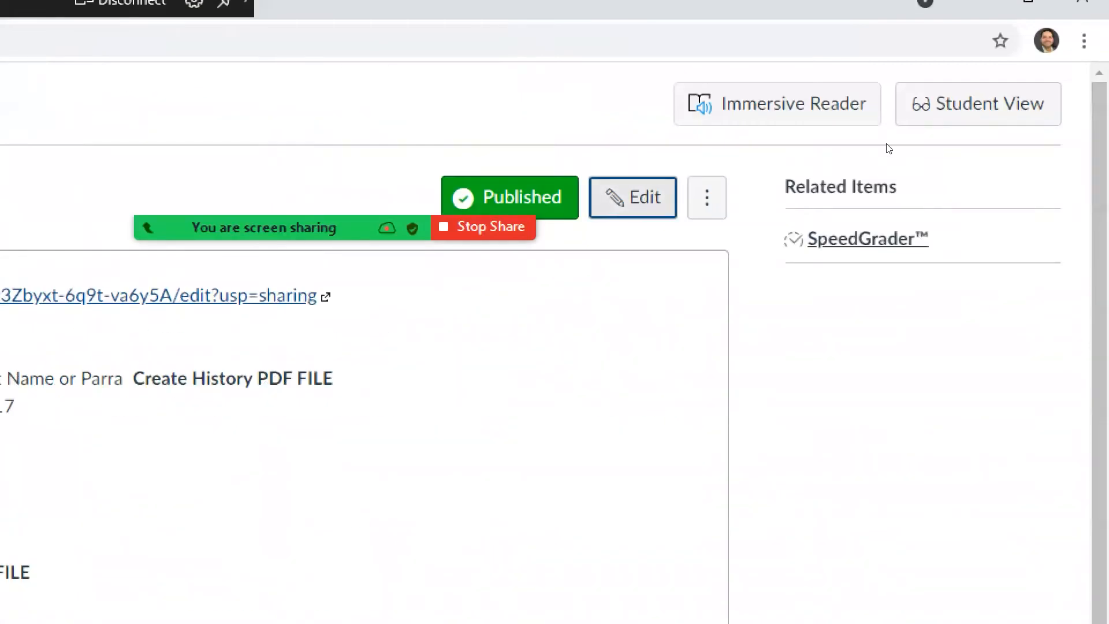
# - Edit the IDEA EXAM Prep assignment and add "(by years)" after "Aging Report" in the random selection question
pyautogui.press('Return')
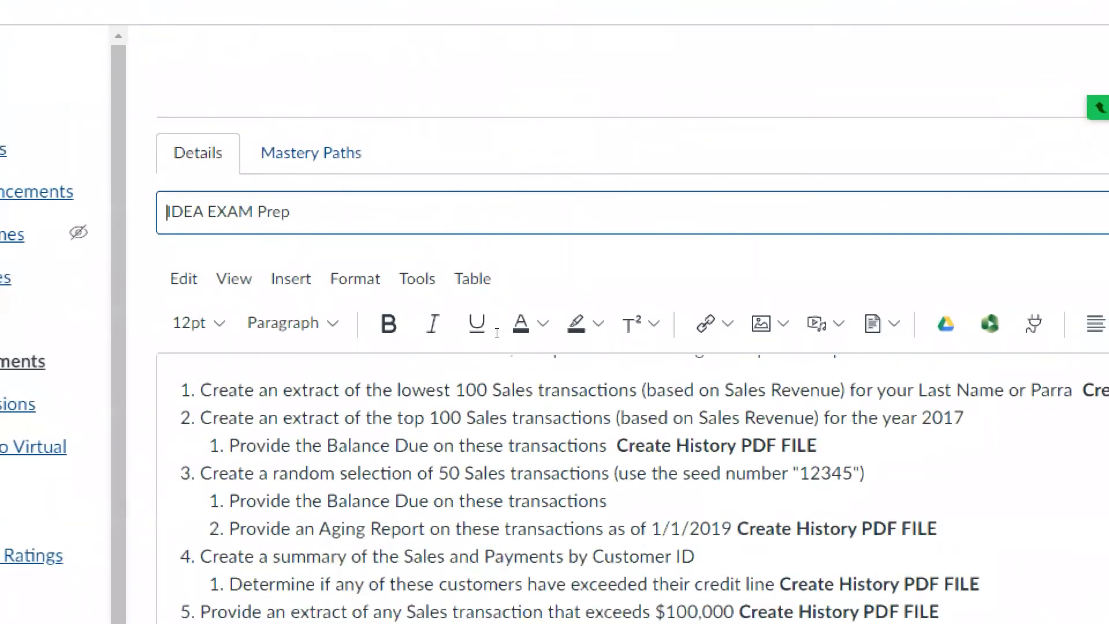
pyautogui.scroll(-2, 407, 336)
pyautogui.click(425, 385)
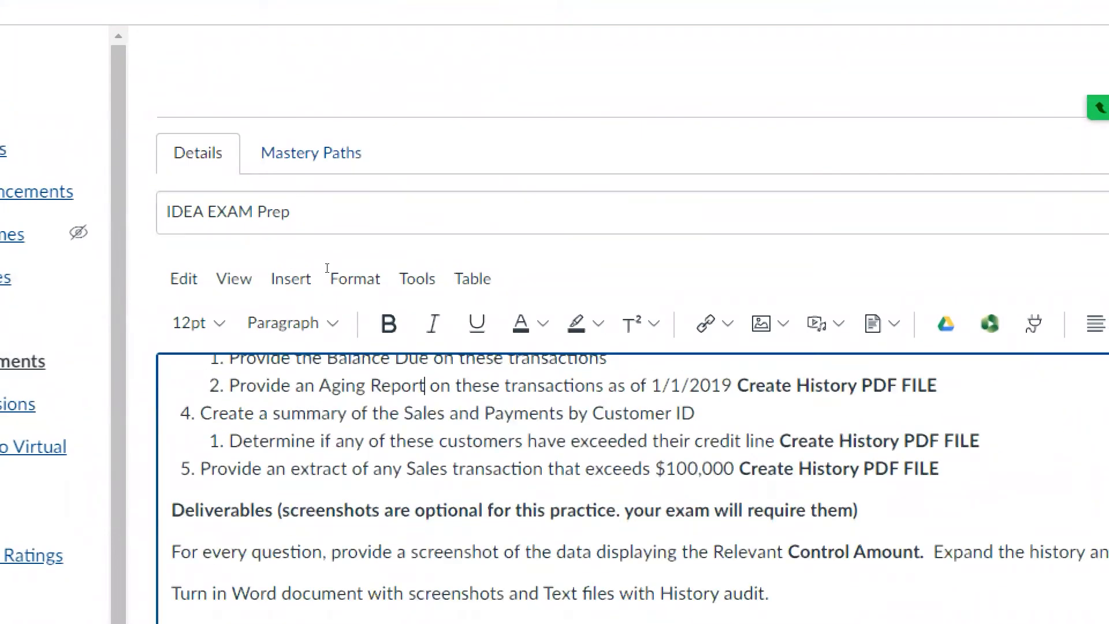
pyautogui.write('(')
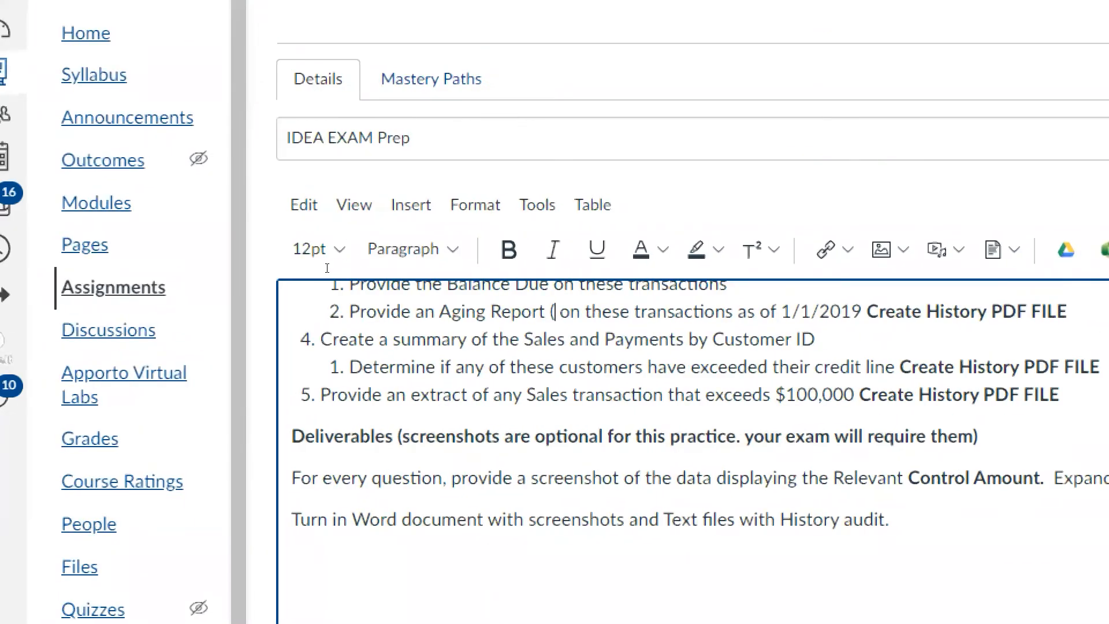
pyautogui.write('by years)')
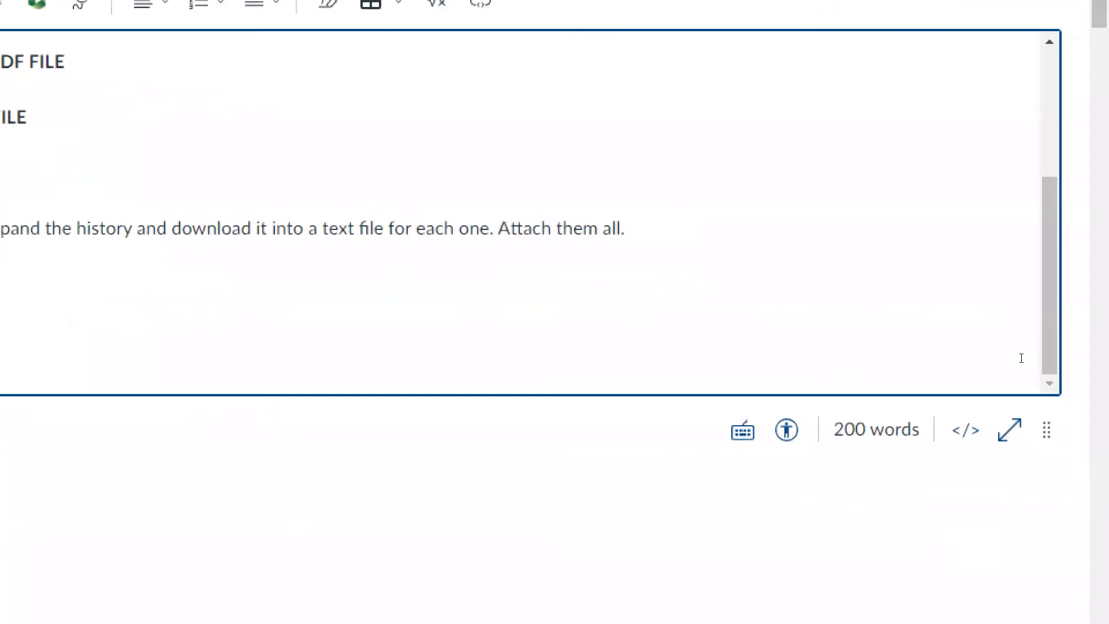
pyautogui.scroll(-4, 948, 97)
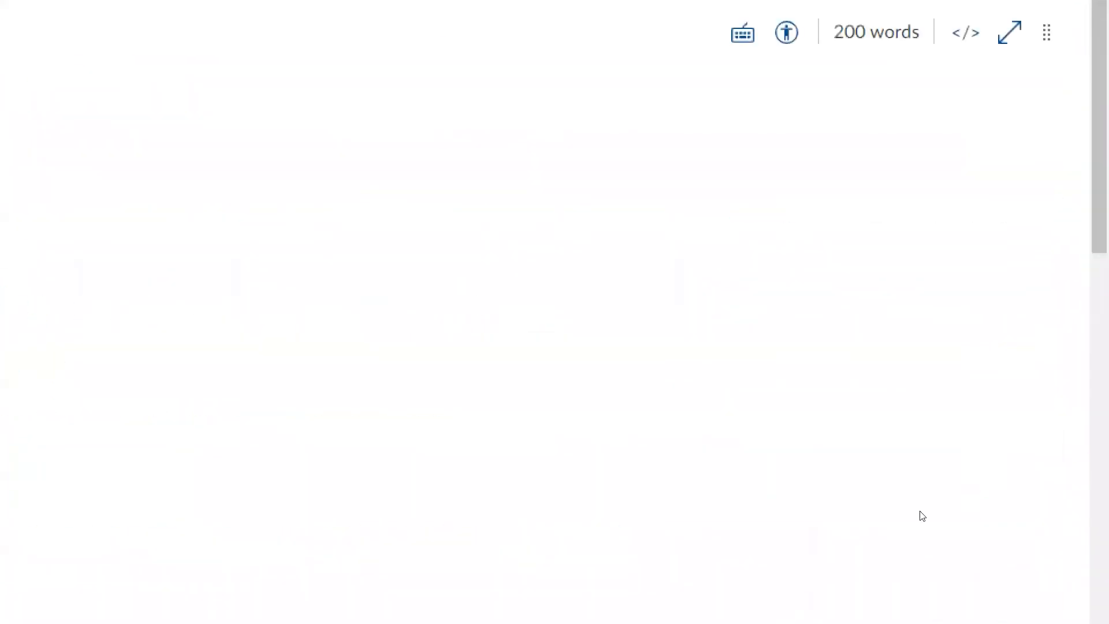
pyautogui.scroll(-5, 651, 433)
pyautogui.scroll(-6, 832, 456)
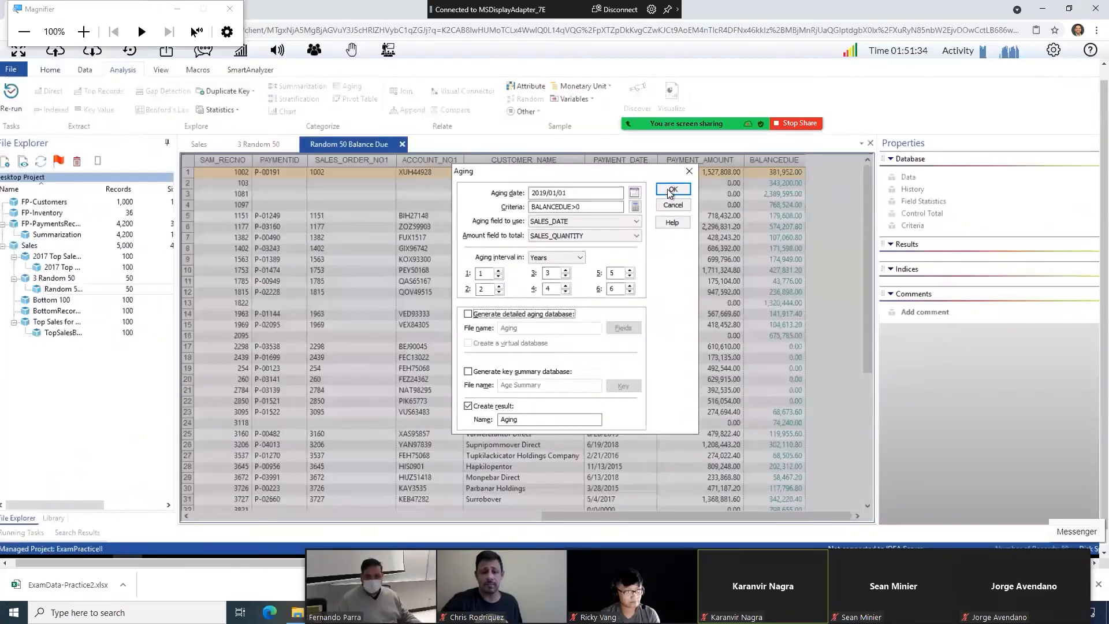
# - Run the yearly aging on Random 50 Balance Due and preview the records in the 365-day interval
pyautogui.click(667, 189)
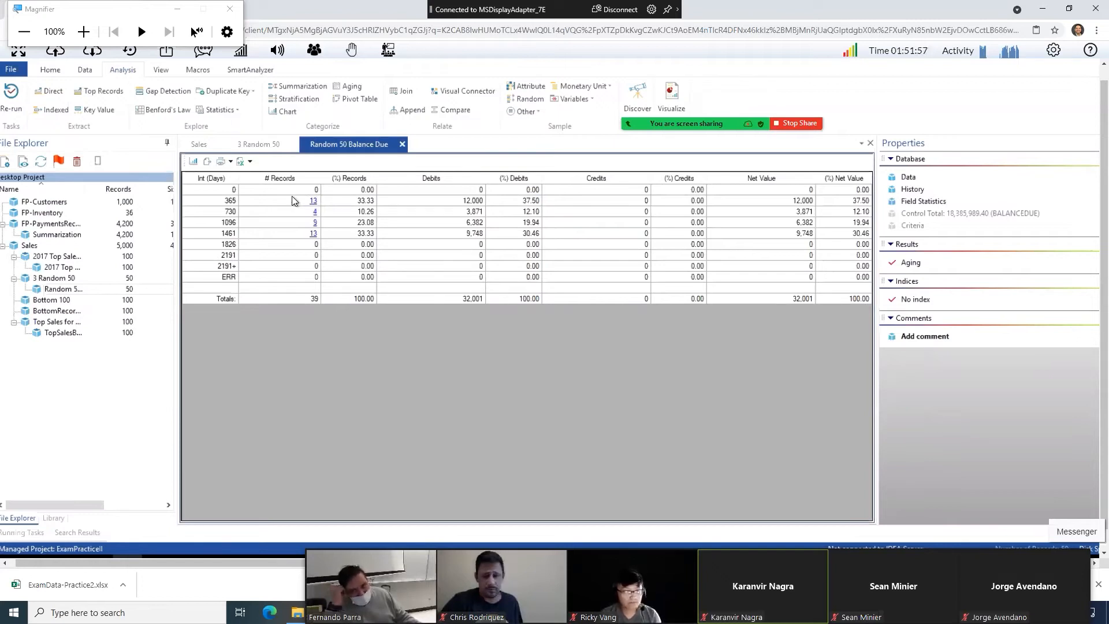
pyautogui.rightClick(313, 201)
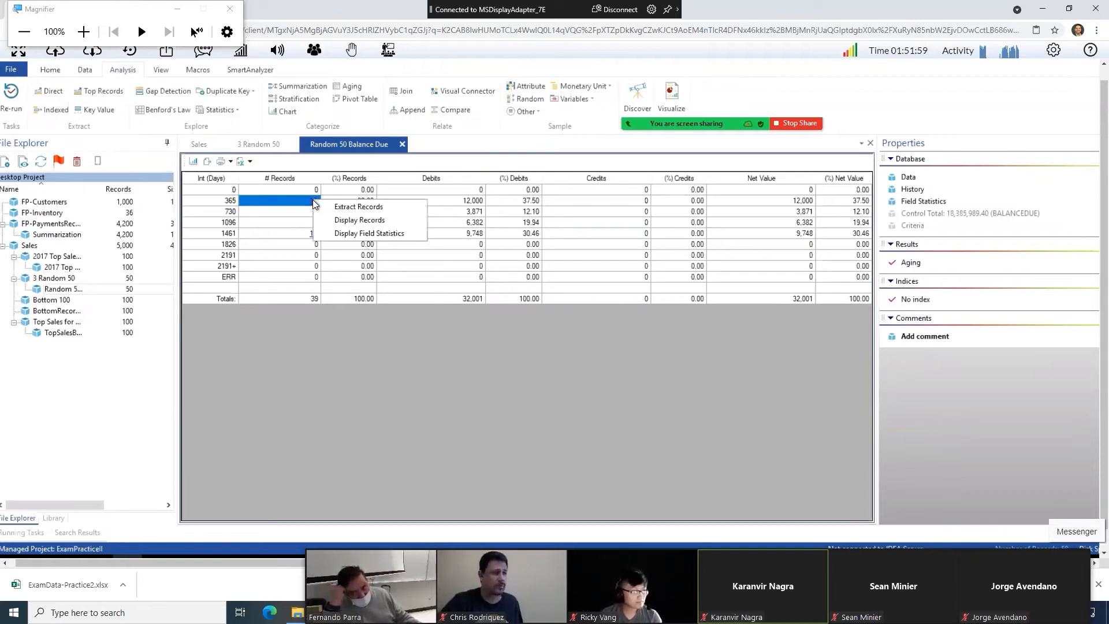
pyautogui.click(340, 221)
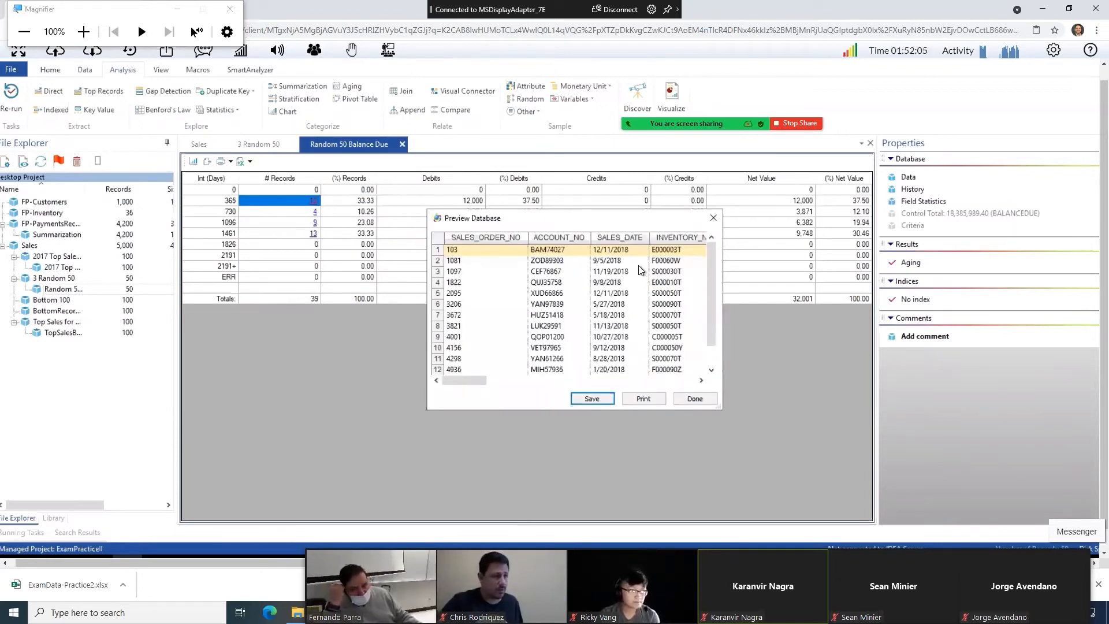
pyautogui.scroll(-1, 637, 320)
pyautogui.scroll(1, 636, 320)
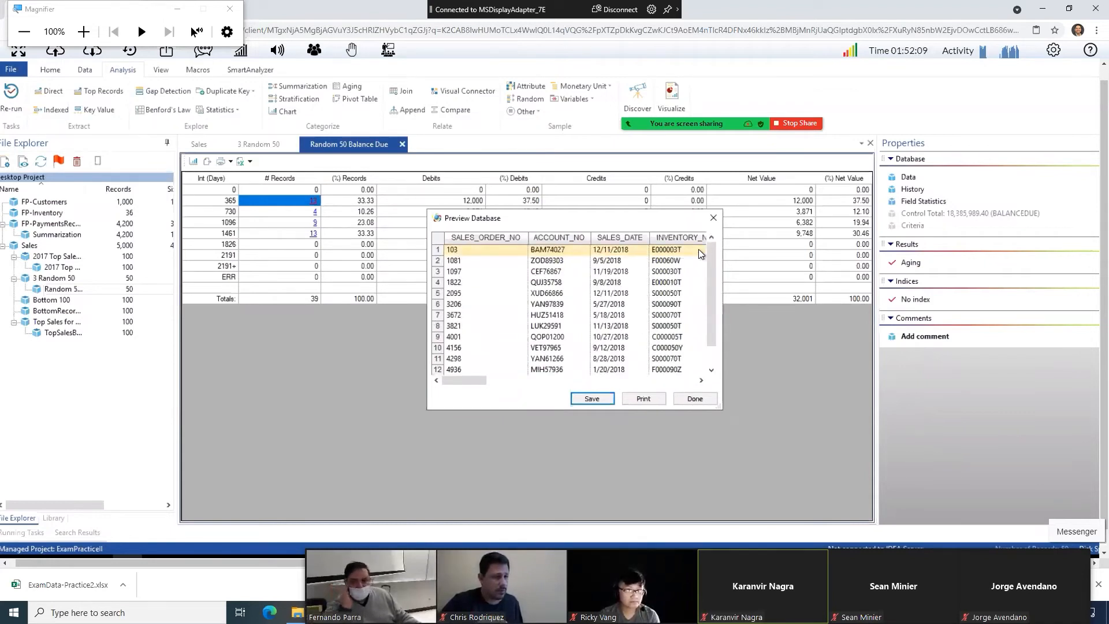
pyautogui.click(713, 219)
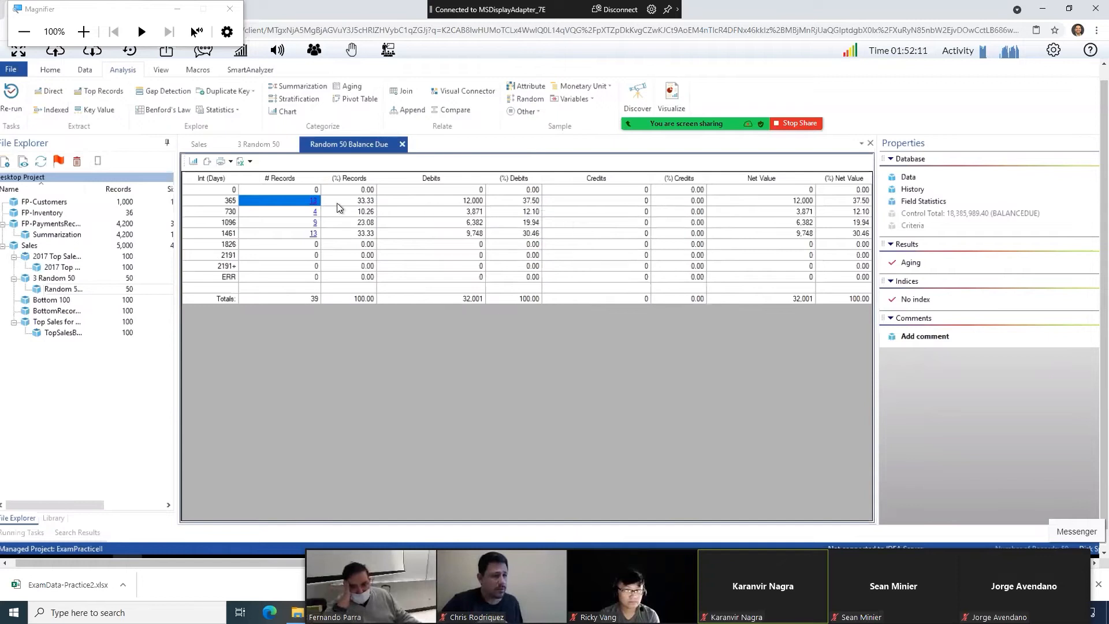
# - Display the records behind the 730-day interval of the aging result and close the preview
pyautogui.rightClick(313, 214)
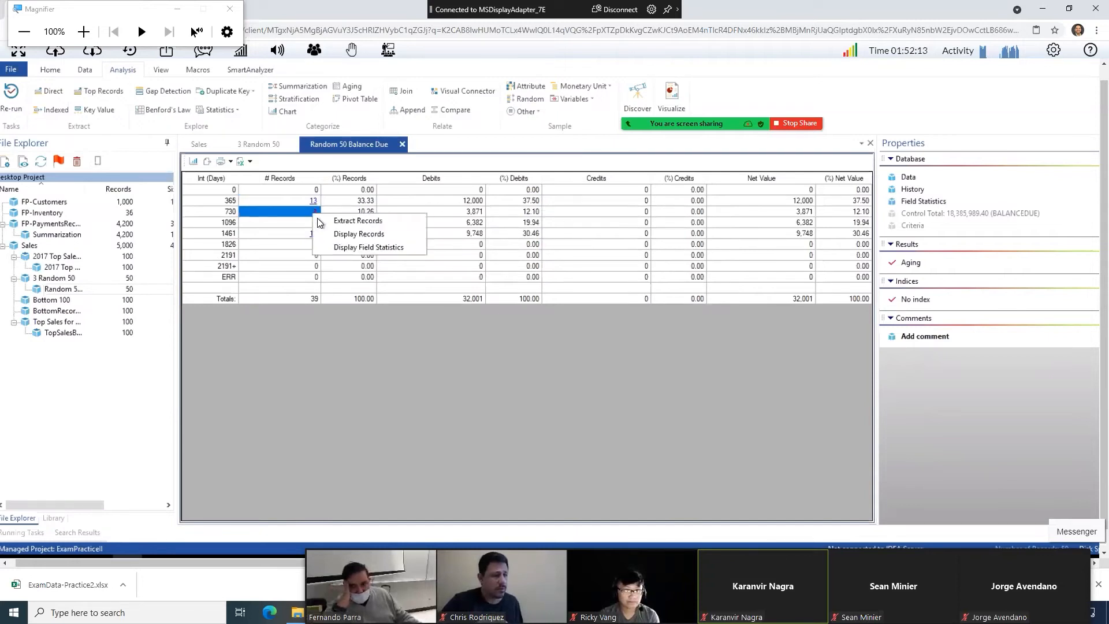
pyautogui.click(337, 234)
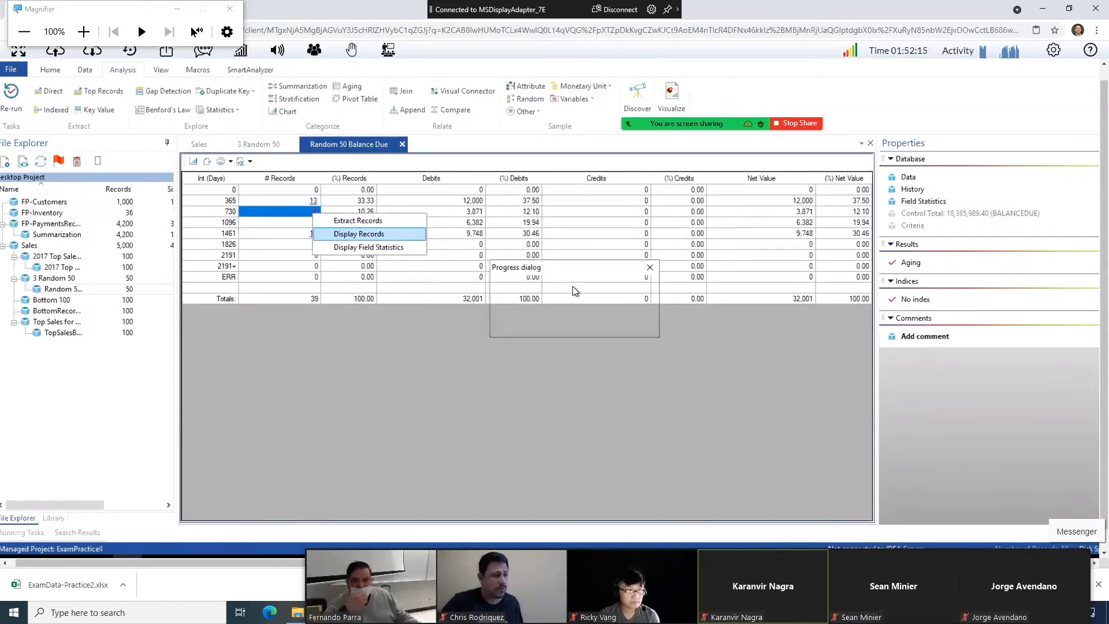
pyautogui.moveTo(484, 379)
pyautogui.mouseDown()
pyautogui.moveTo(470, 380)
pyautogui.moveTo(500, 380)
pyautogui.mouseUp()
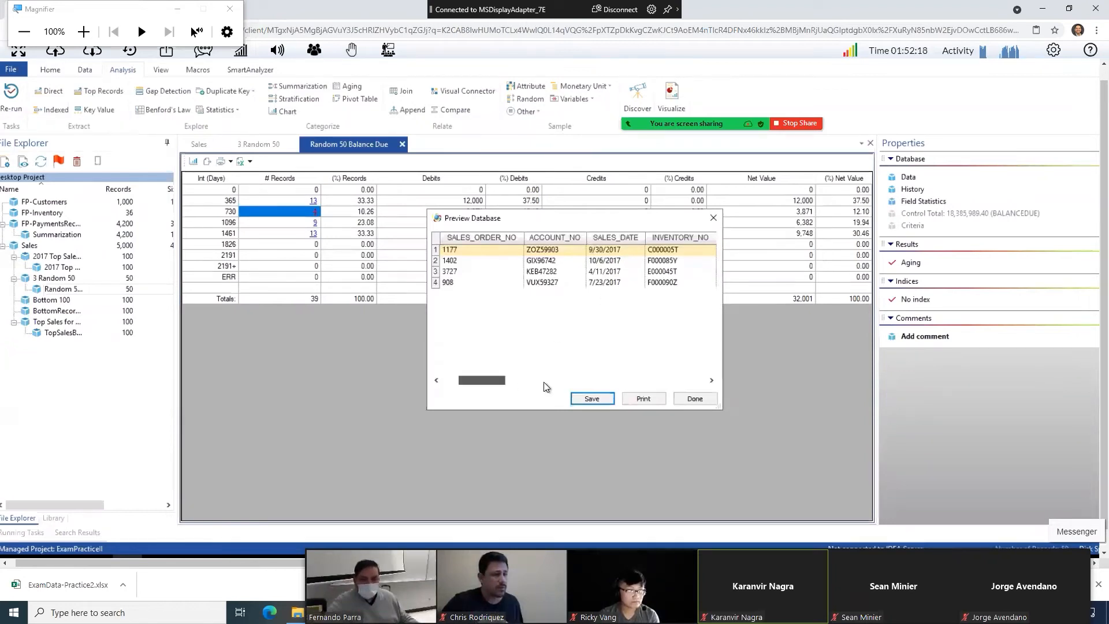
pyautogui.click(713, 218)
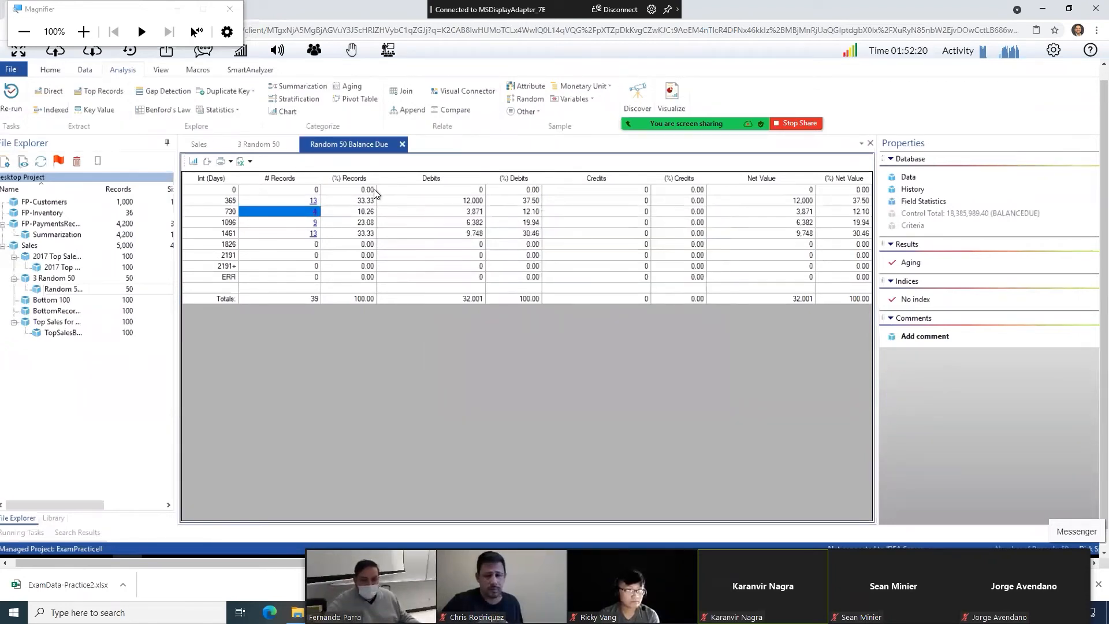
pyautogui.click(311, 199)
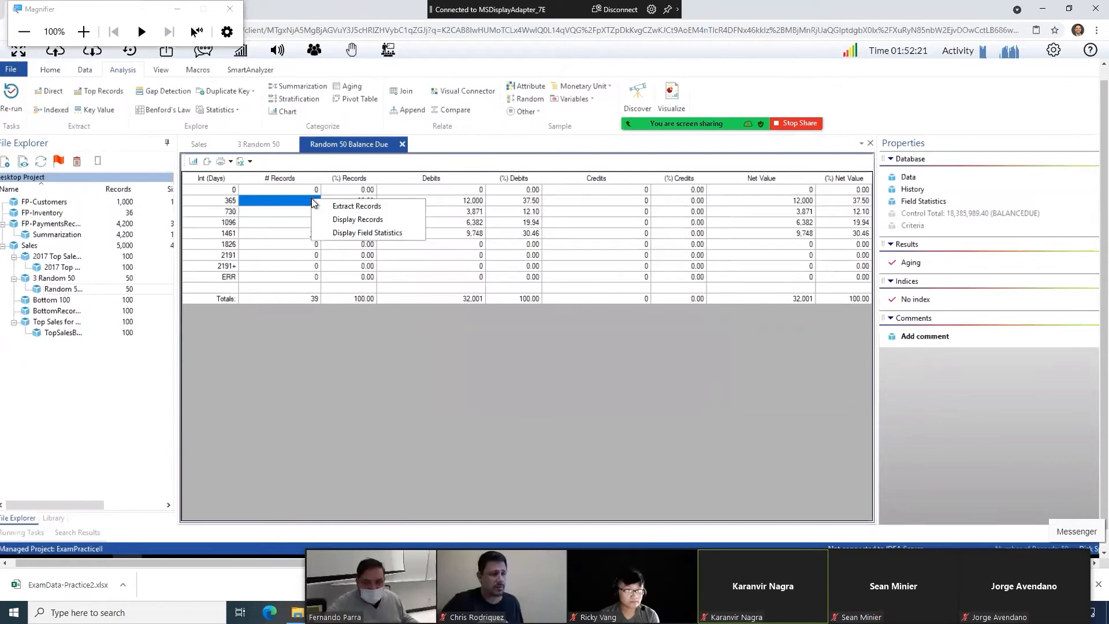
pyautogui.click(455, 236)
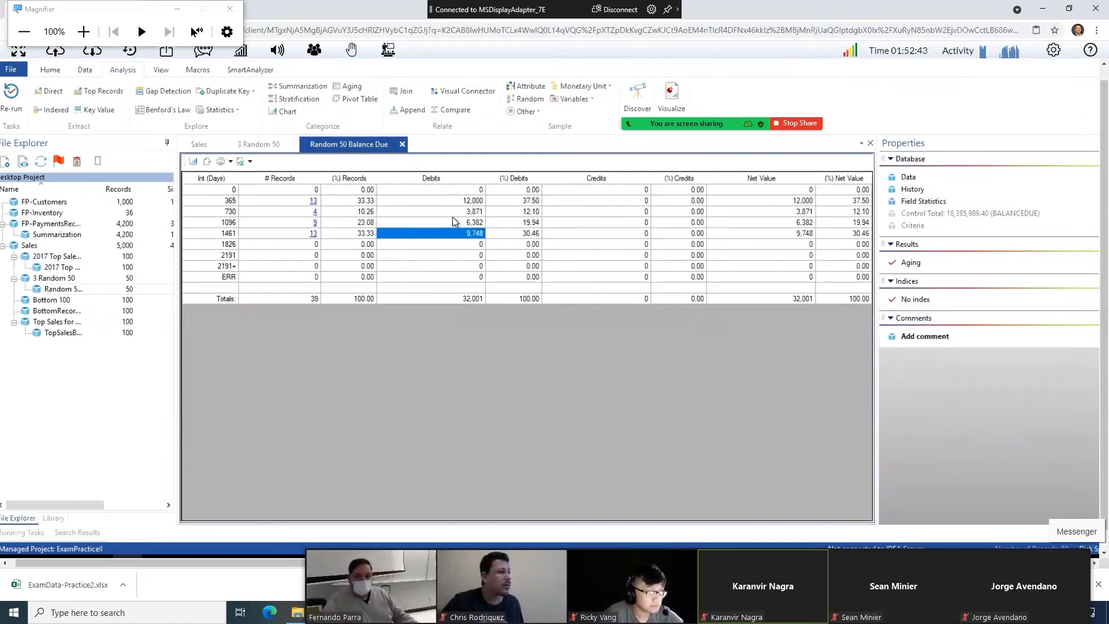
# - Examine the debits, net values and net value percentages across the 365- to 1461-day intervals of the aging result
pyautogui.click(474, 217)
pyautogui.moveTo(473, 216); pyautogui.dragTo(506, 244)
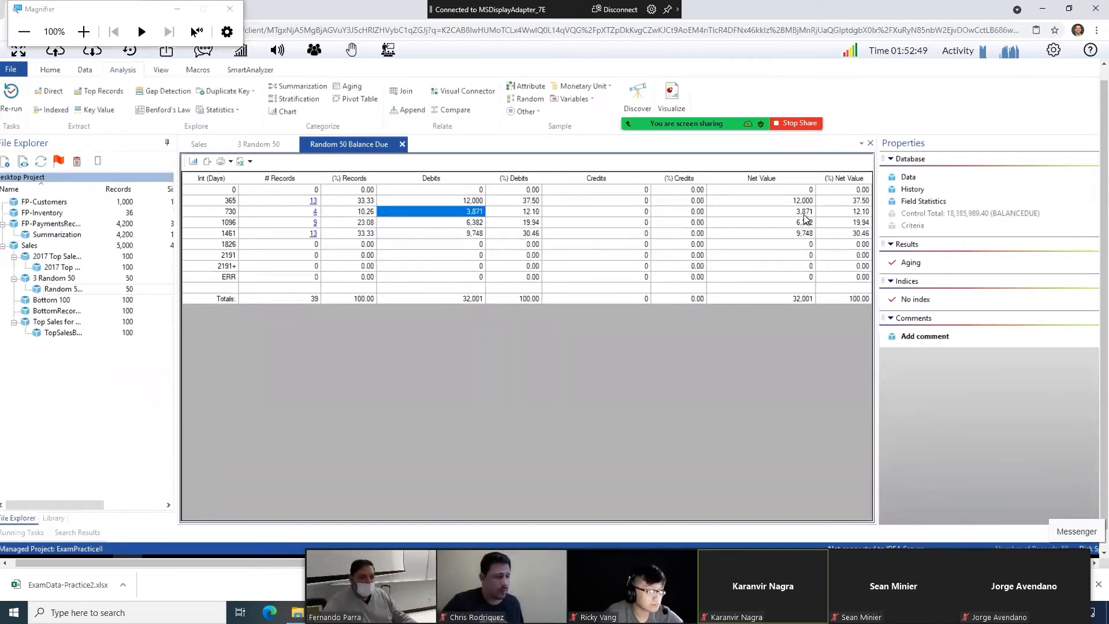
pyautogui.moveTo(807, 213); pyautogui.dragTo(809, 233)
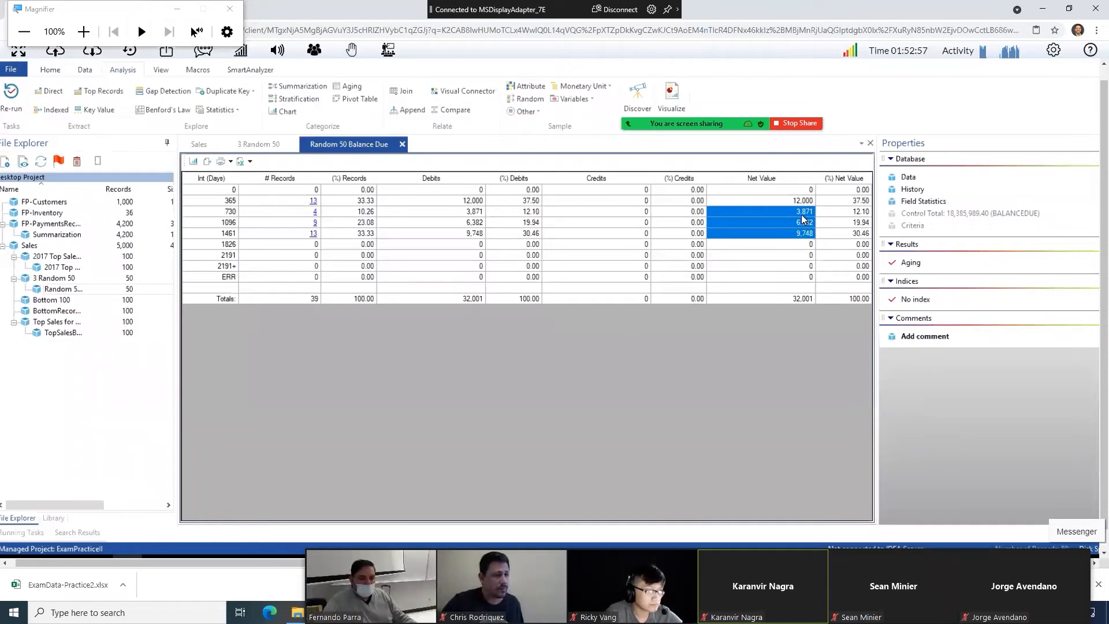
pyautogui.click(844, 213)
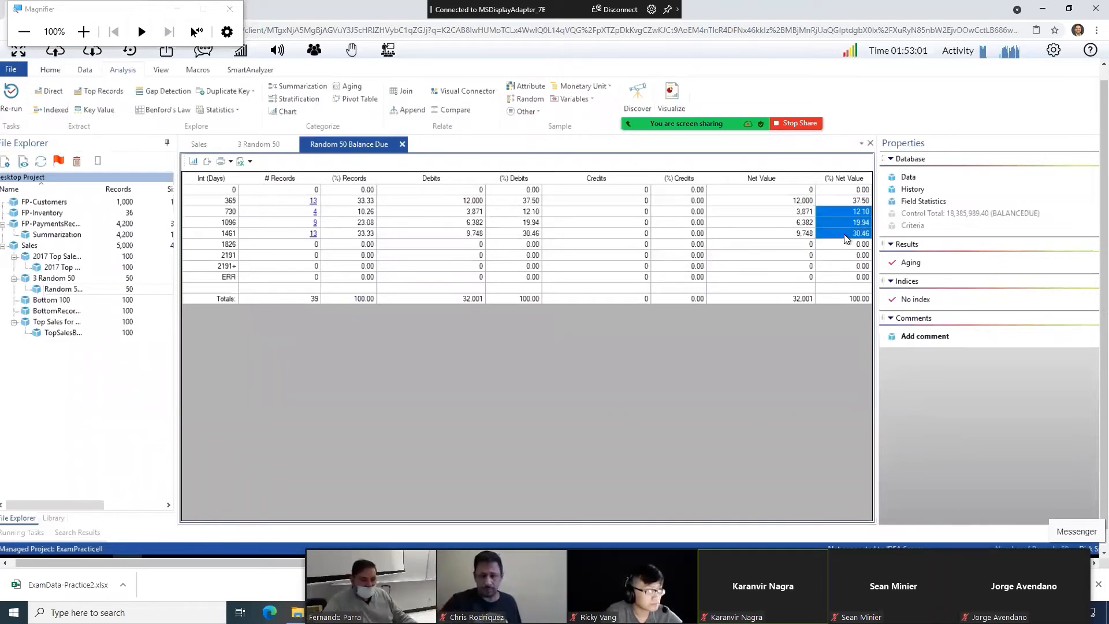
pyautogui.click(853, 200)
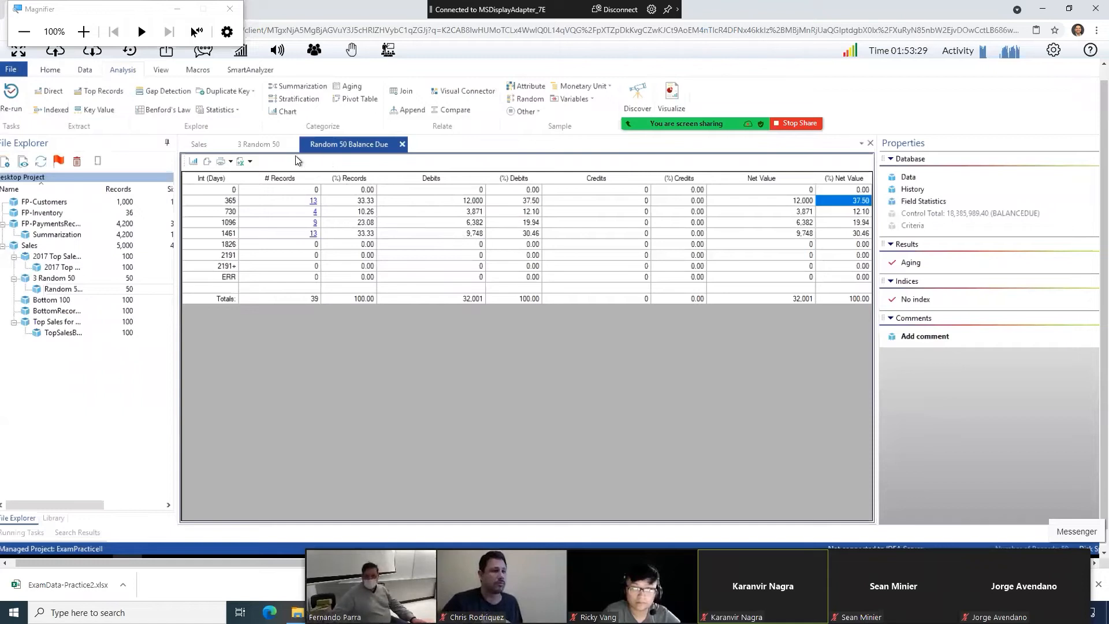
pyautogui.click(284, 145)
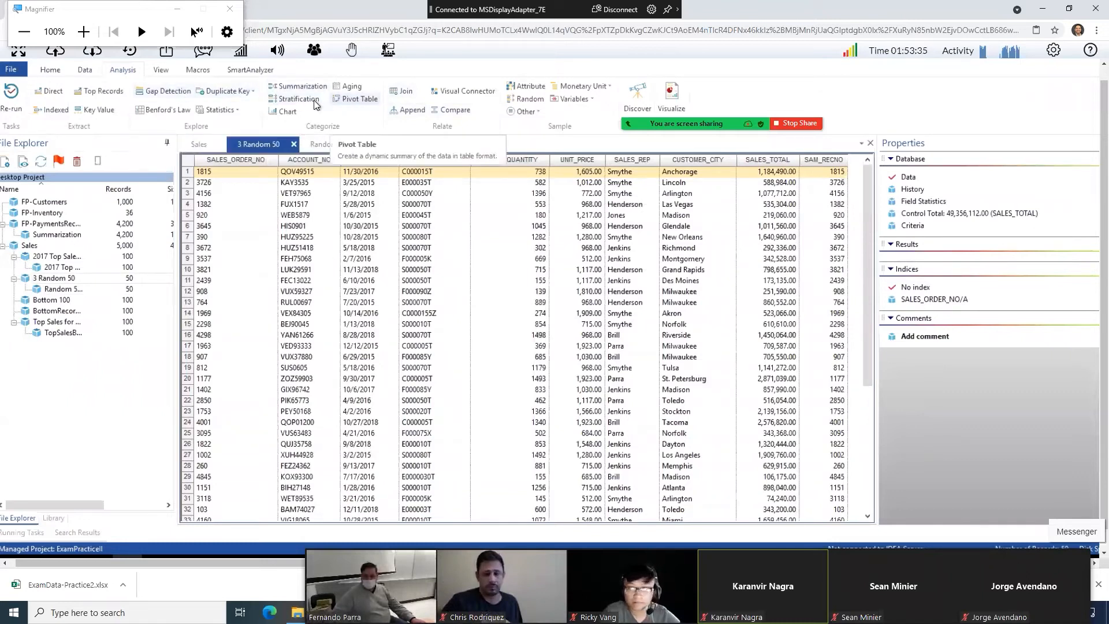
pyautogui.click(349, 88)
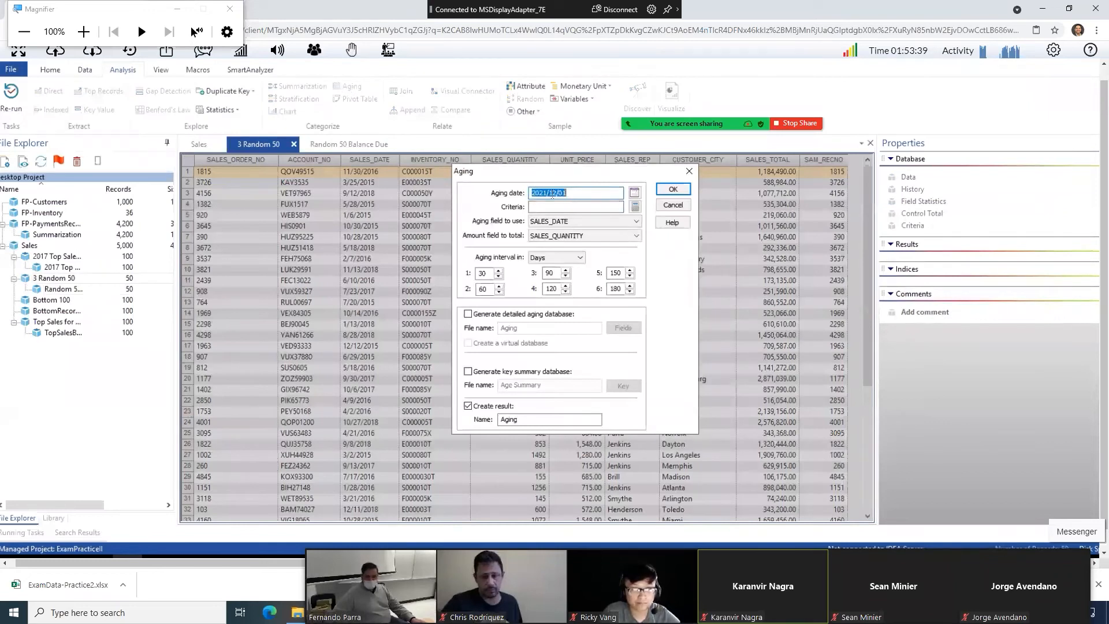
pyautogui.write('2019')
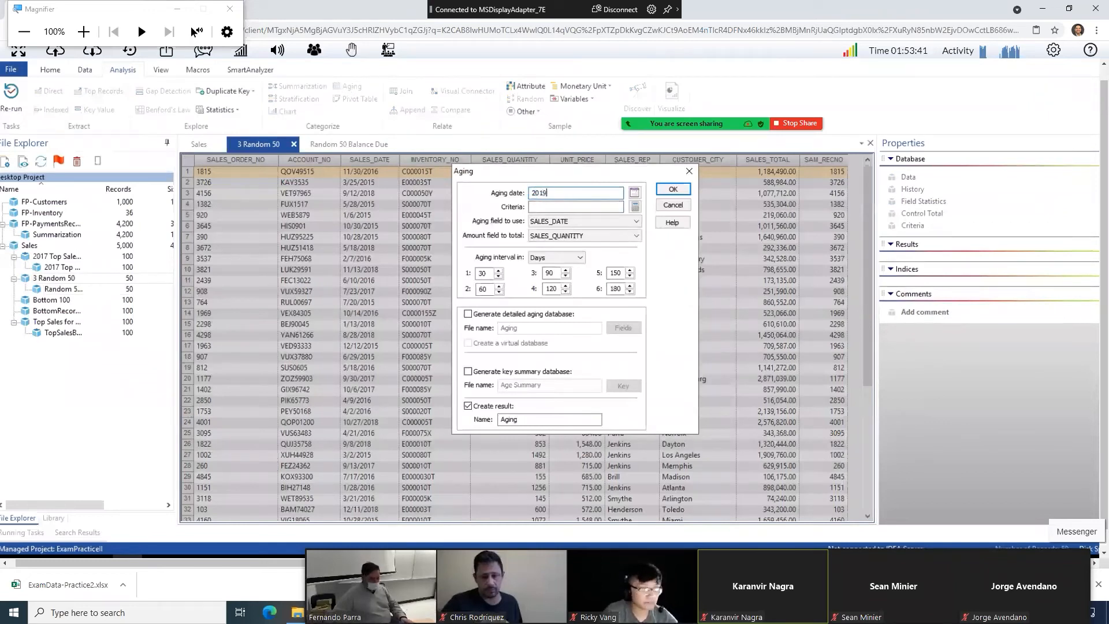
pyautogui.write('/01/01')
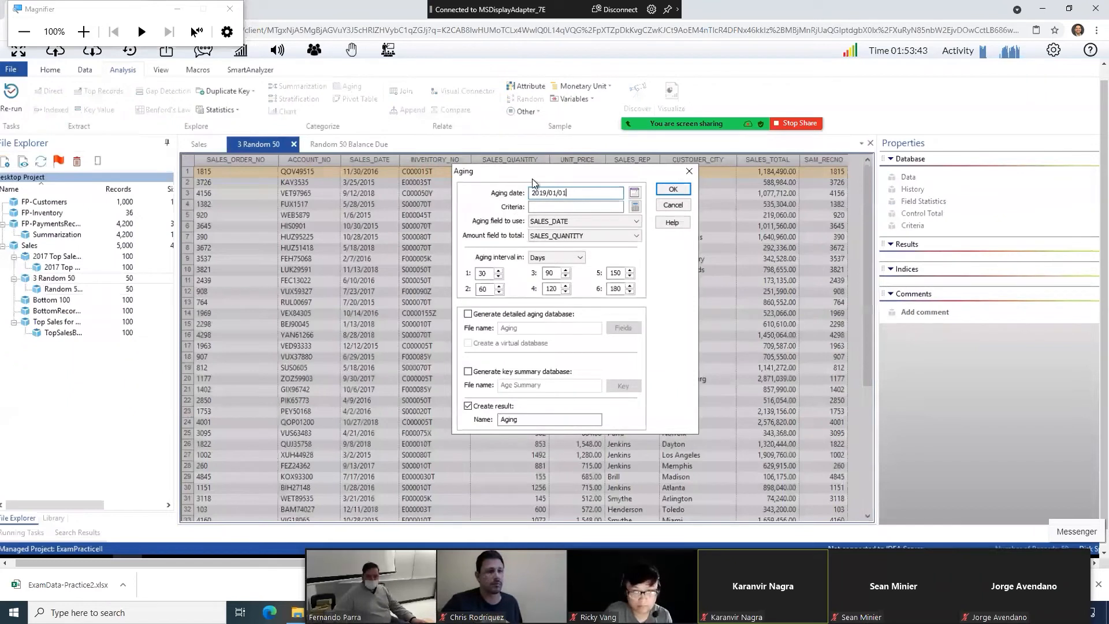
pyautogui.click(552, 203)
pyautogui.write('b')
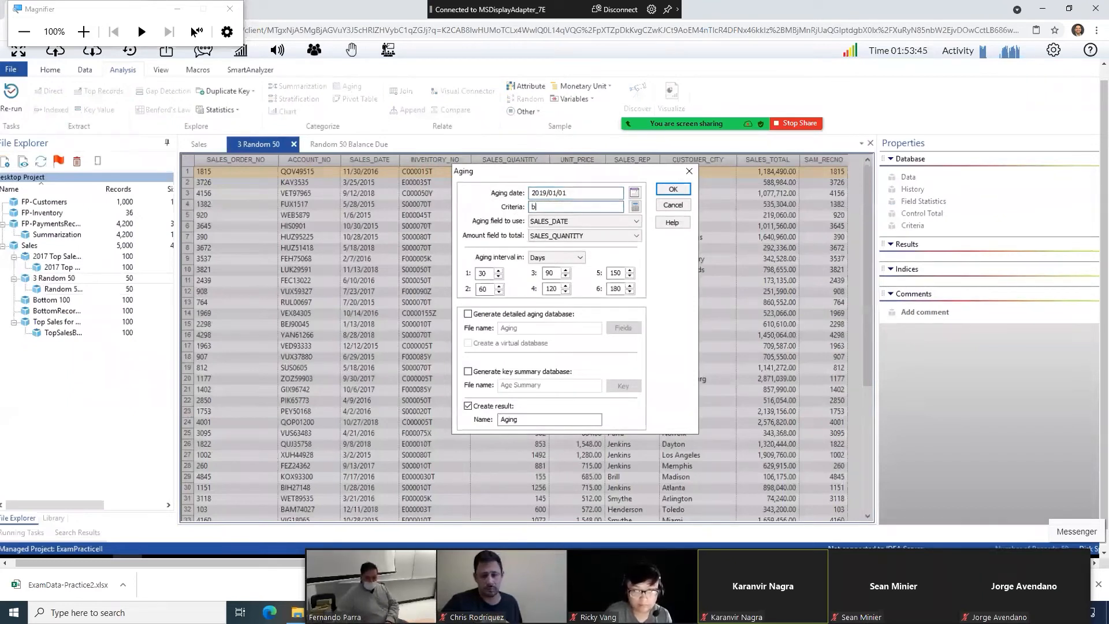
pyautogui.write('alancedue>0')
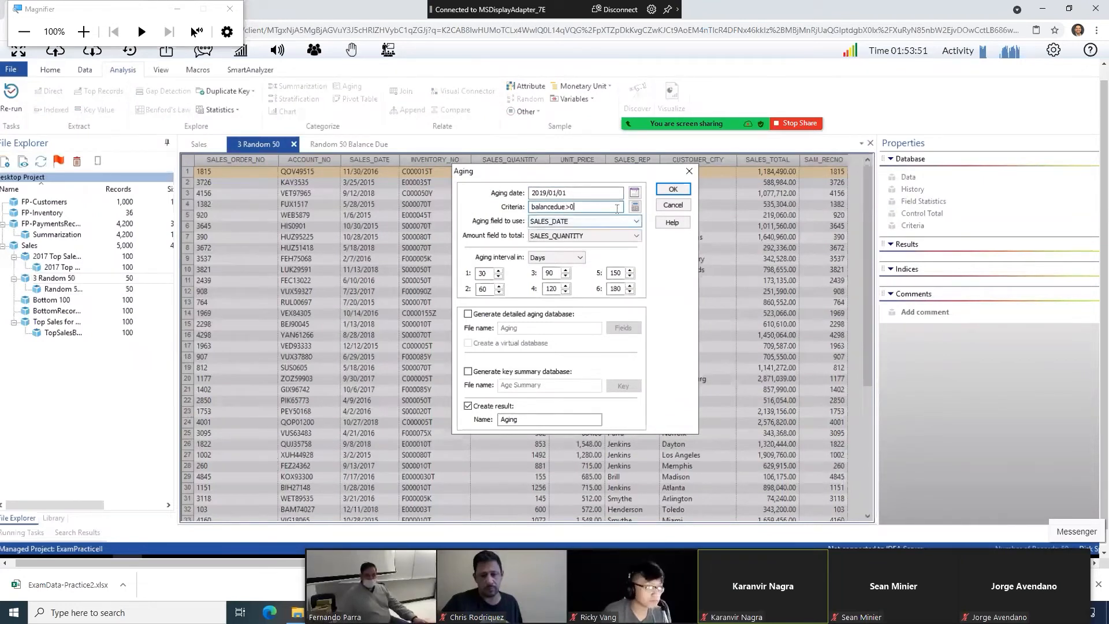
pyautogui.click(634, 207)
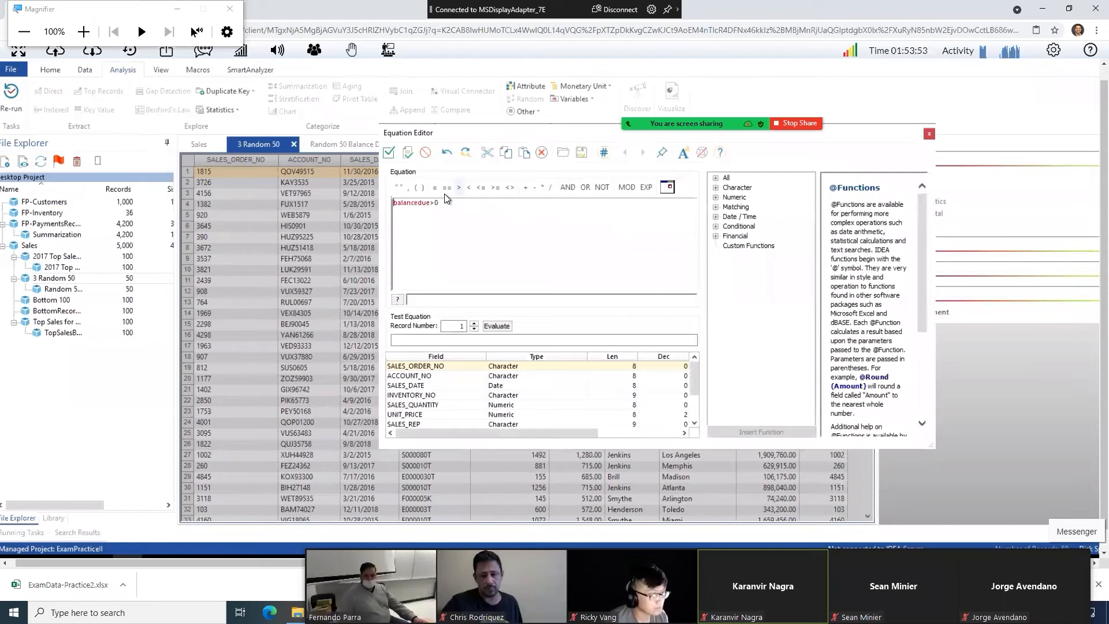
pyautogui.hotkey('ctrl', 'a')
pyautogui.write('bala')
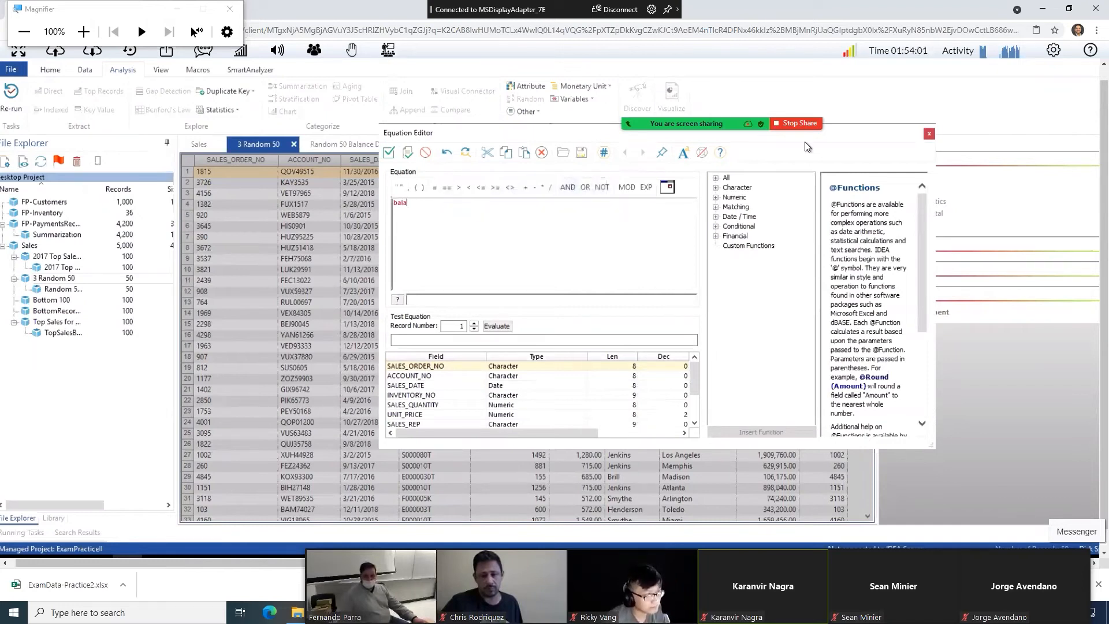
pyautogui.press('Escape')
pyautogui.press('Escape')
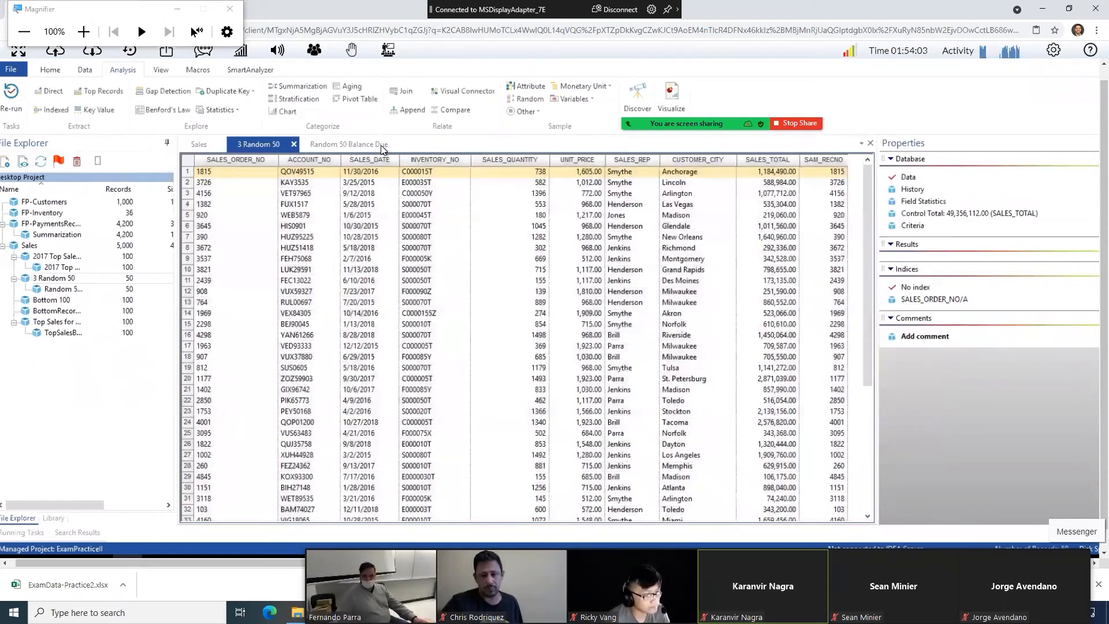
# - Return to the data of Random 50 Balance Due, start another Aging analysis and set the aging date to 20190101
pyautogui.click(380, 145)
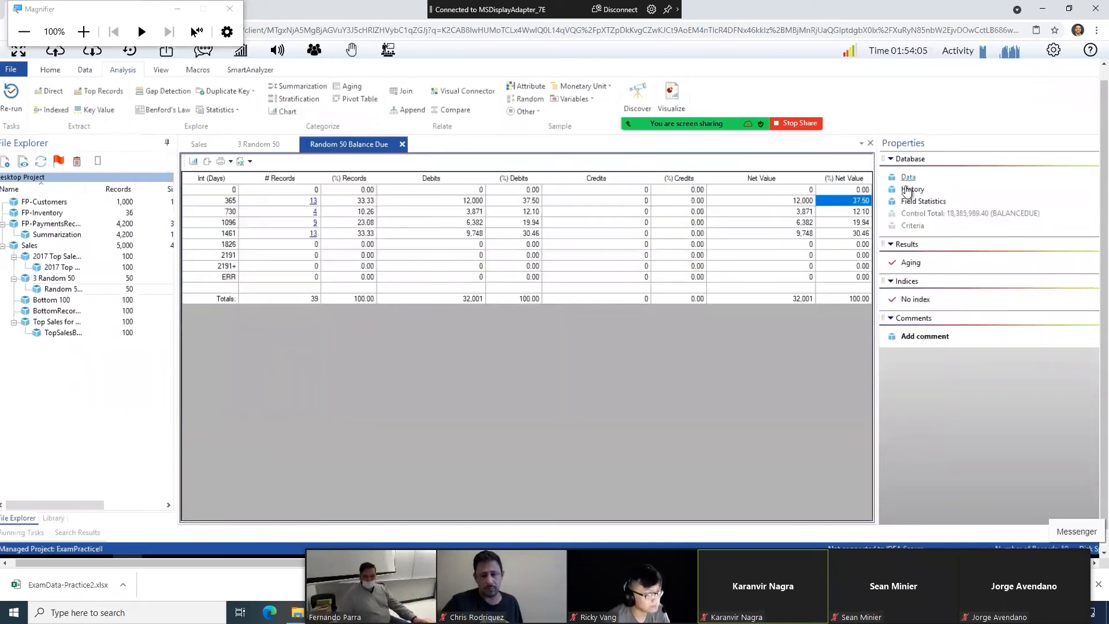
pyautogui.click(907, 178)
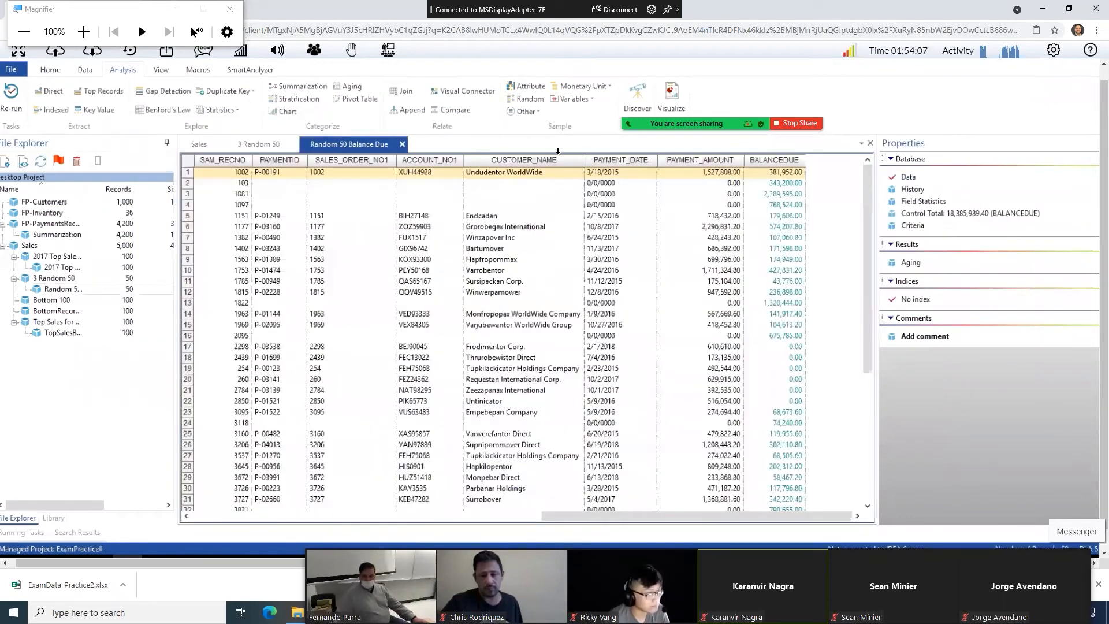
pyautogui.click(349, 86)
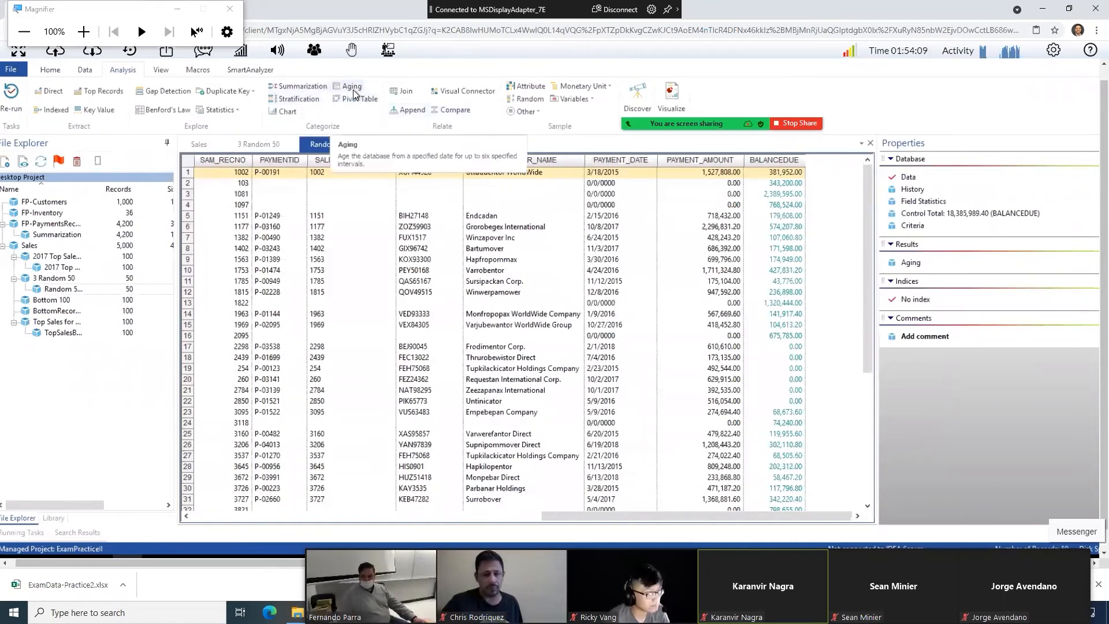
pyautogui.write('20190')
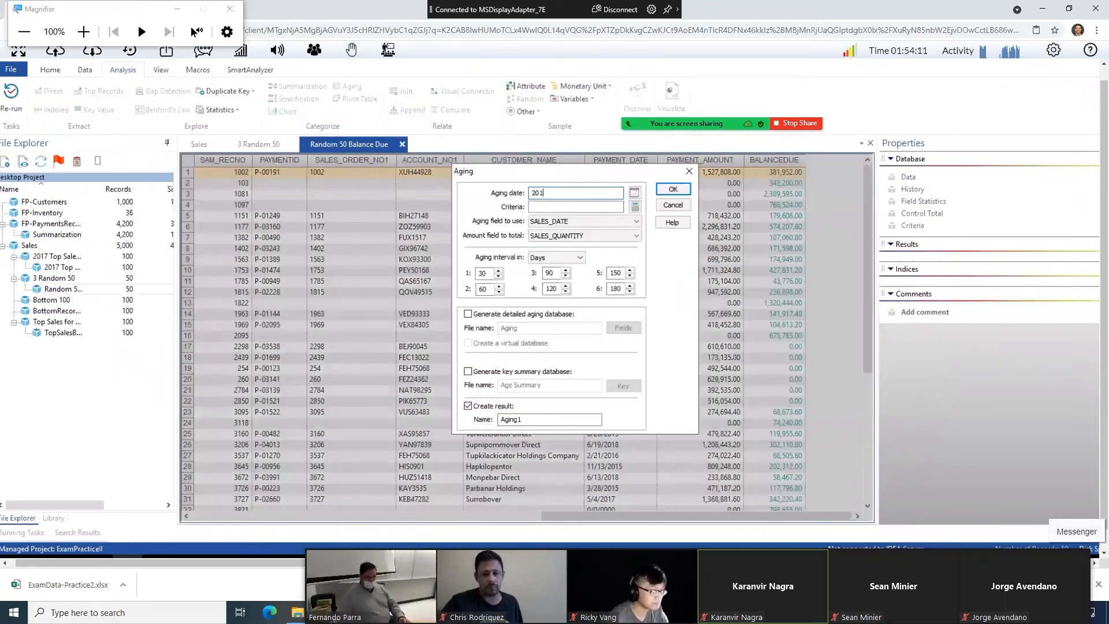
pyautogui.write('101')
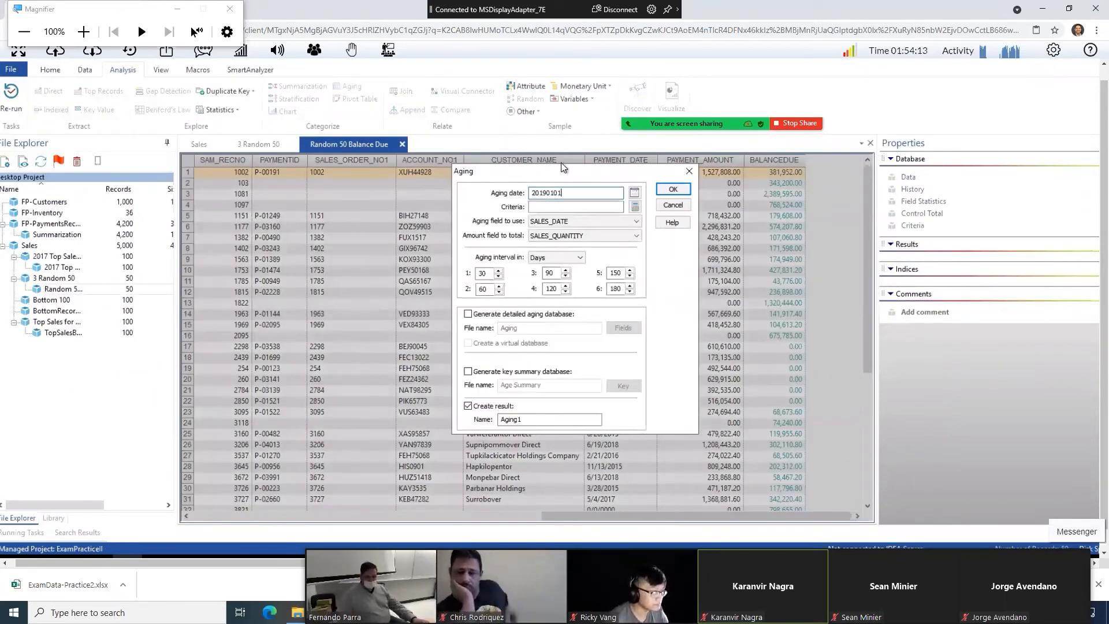
# - Confirm 2019/01/01 as the aging date and limit the aging to records meeting the criteria balancedue >0
pyautogui.click(633, 192)
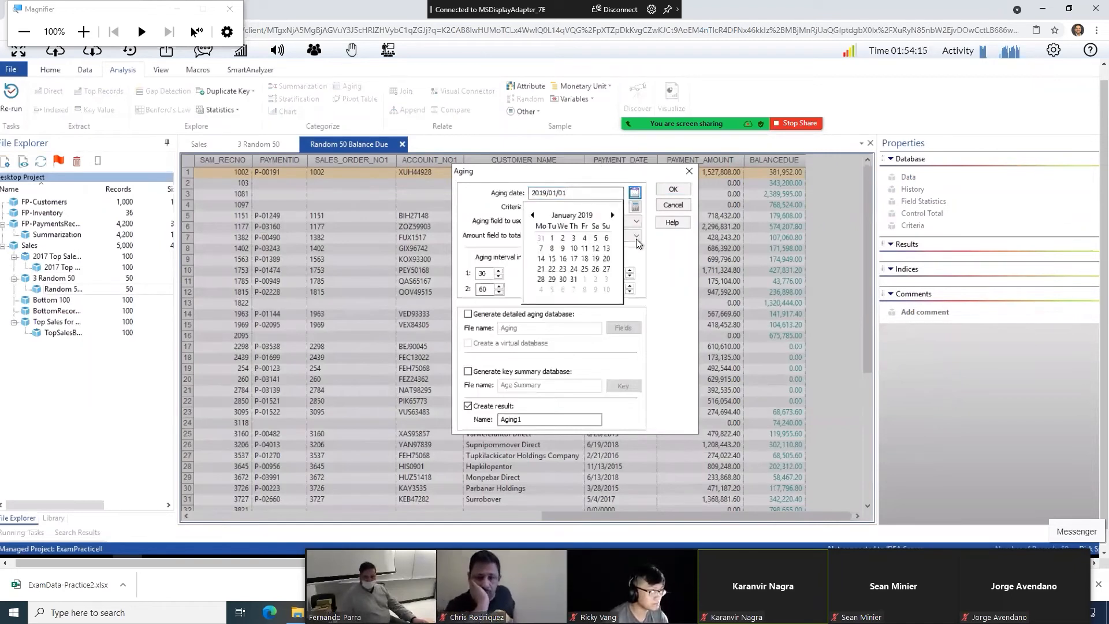
pyautogui.click(552, 237)
pyautogui.click(607, 207)
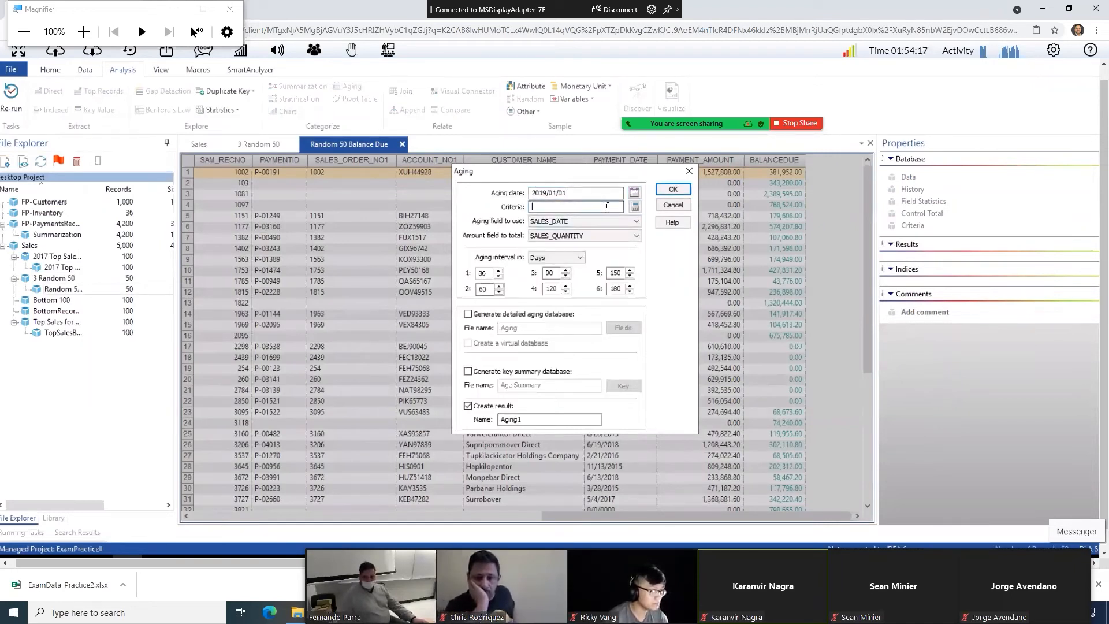
pyautogui.write('bal')
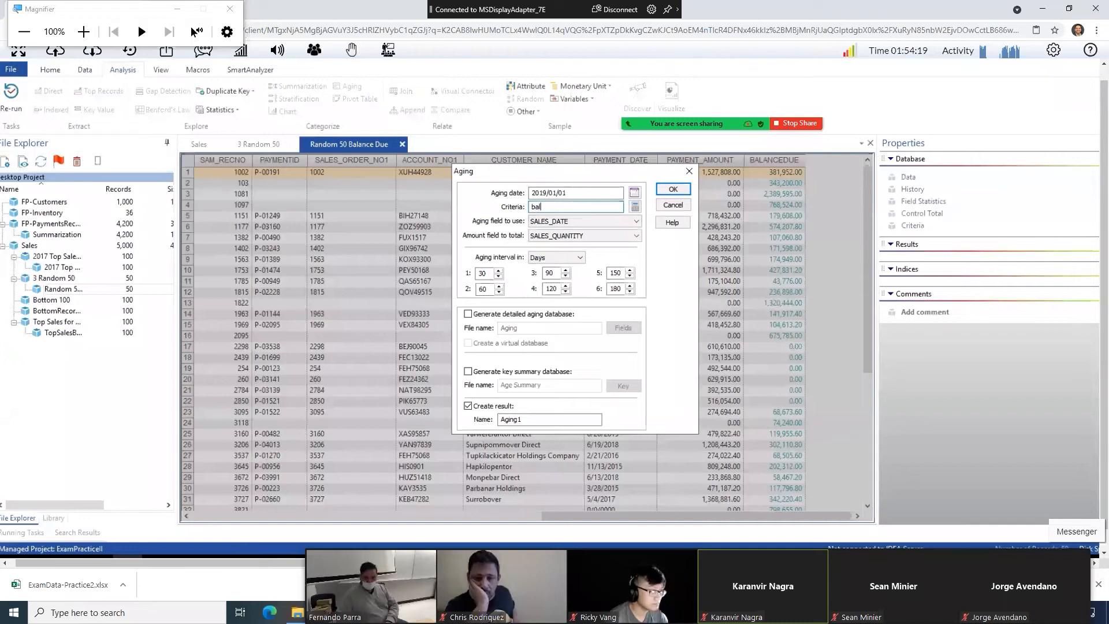
pyautogui.write('ancedu')
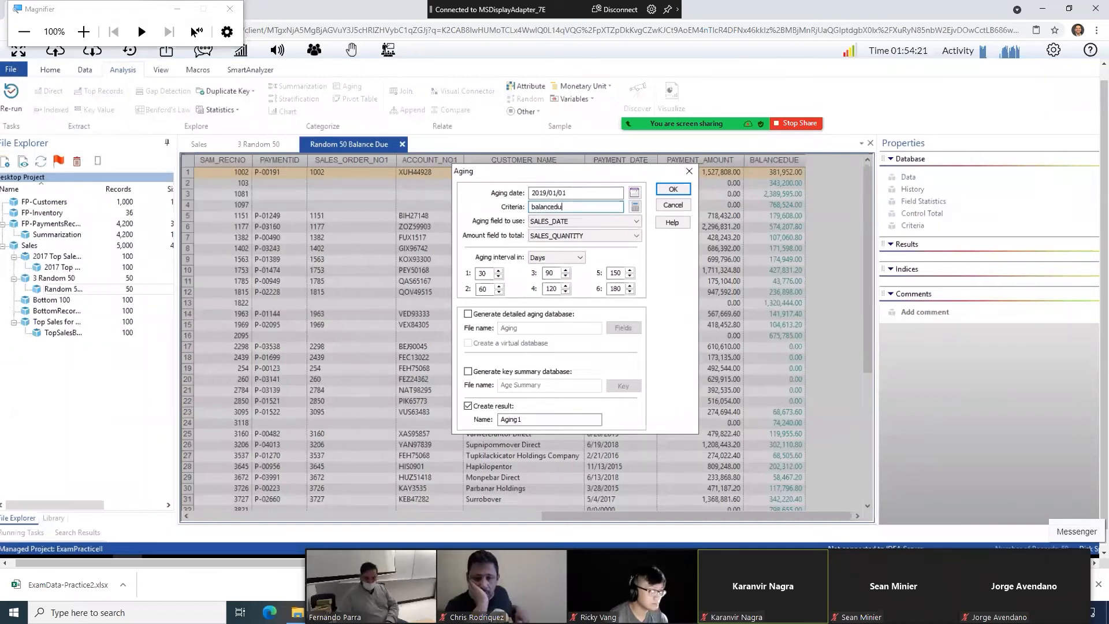
pyautogui.write('e >0')
# - Age by SALES_DATE, total the BALANCEDUE field, and set the aging interval to Years
pyautogui.click(591, 224)
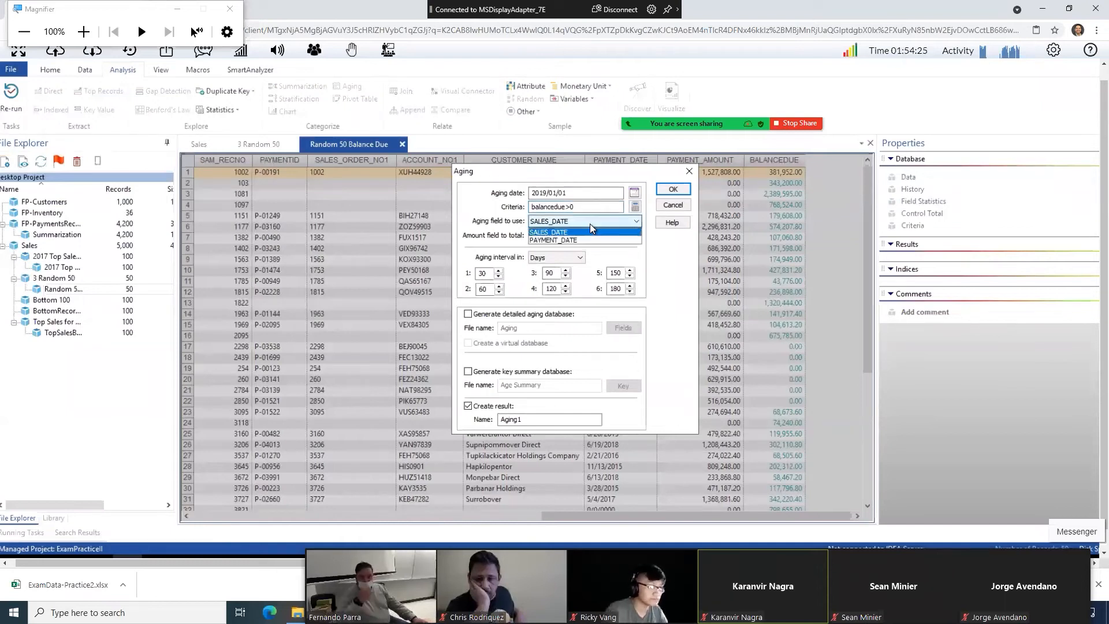
pyautogui.click(588, 224)
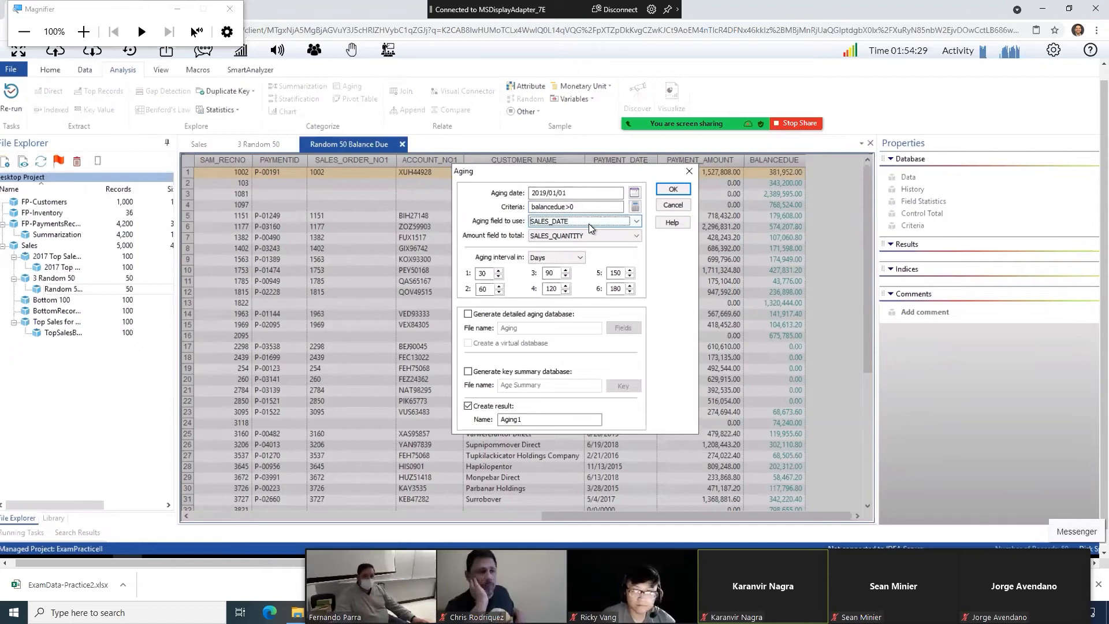
pyautogui.click(554, 238)
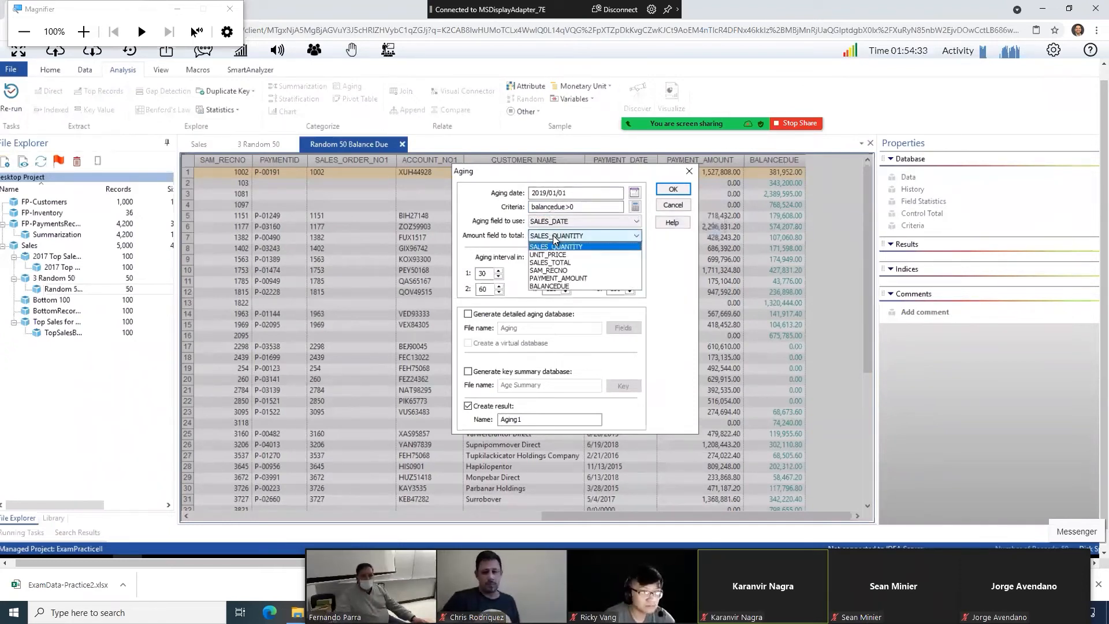
pyautogui.click(570, 286)
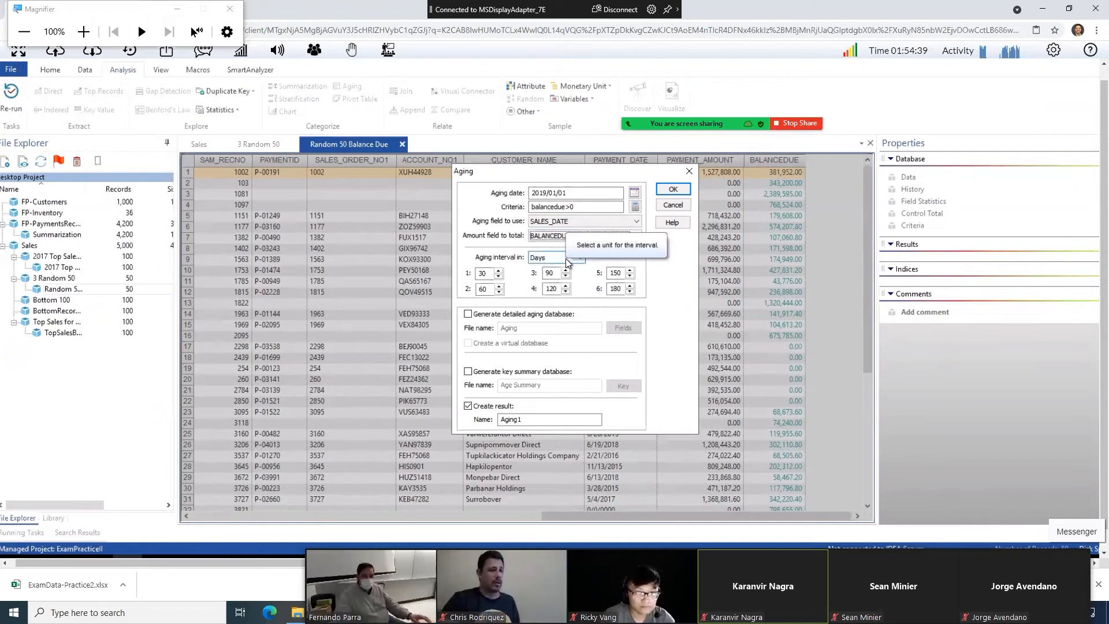
pyautogui.click(546, 260)
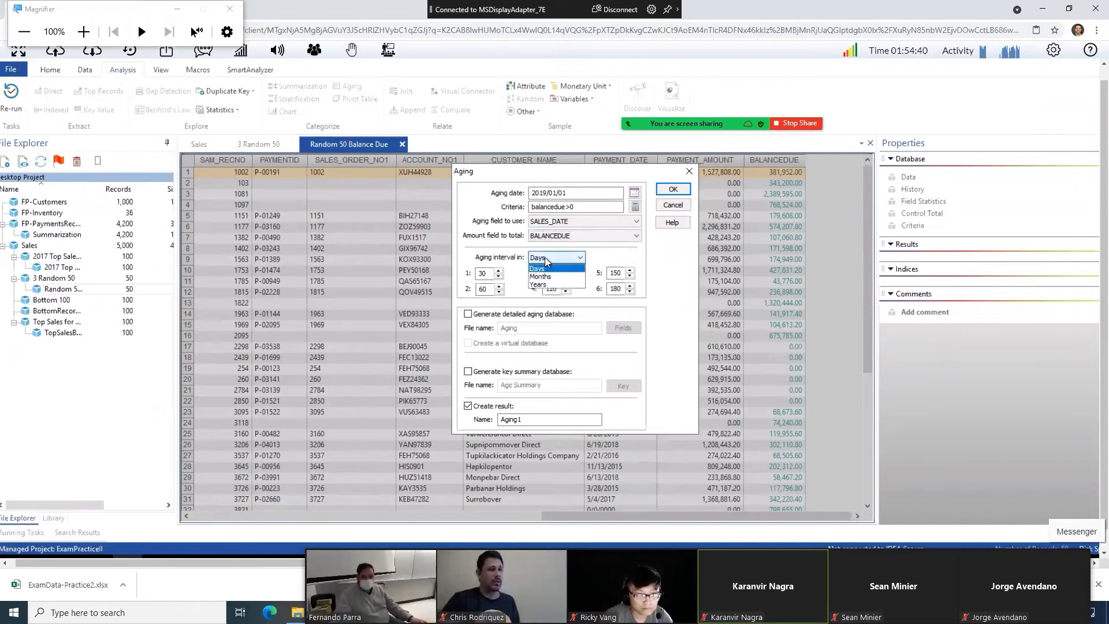
pyautogui.click(547, 285)
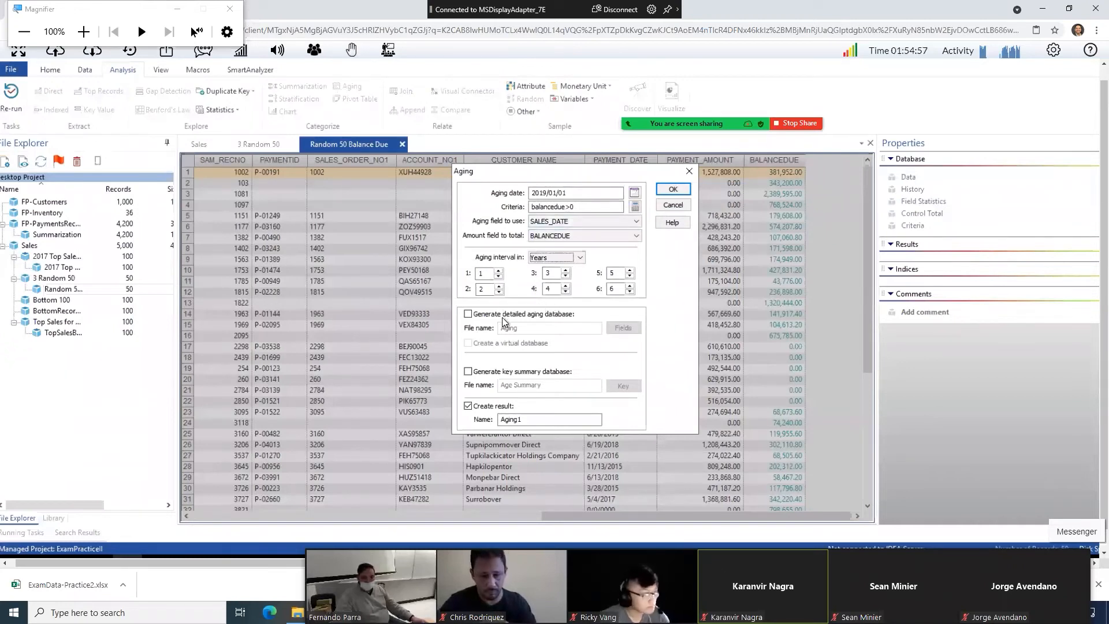
# - Name the aging result "Aging-" and run the analysis
pyautogui.click(538, 420)
pyautogui.press('BackSpace')
pyautogui.write('-')
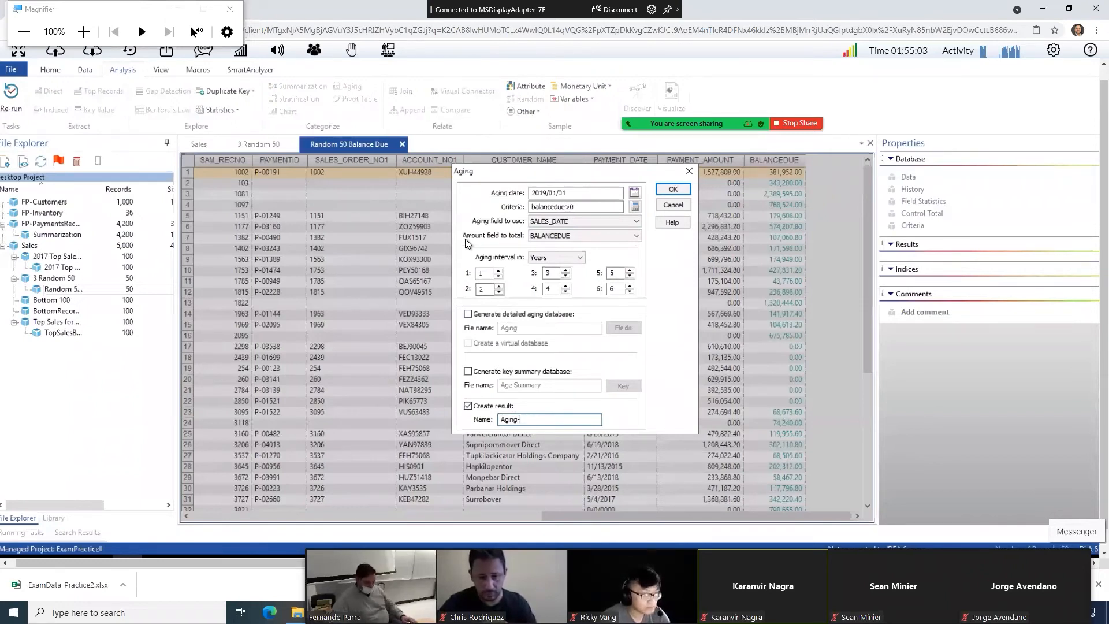
pyautogui.press('super+plus')
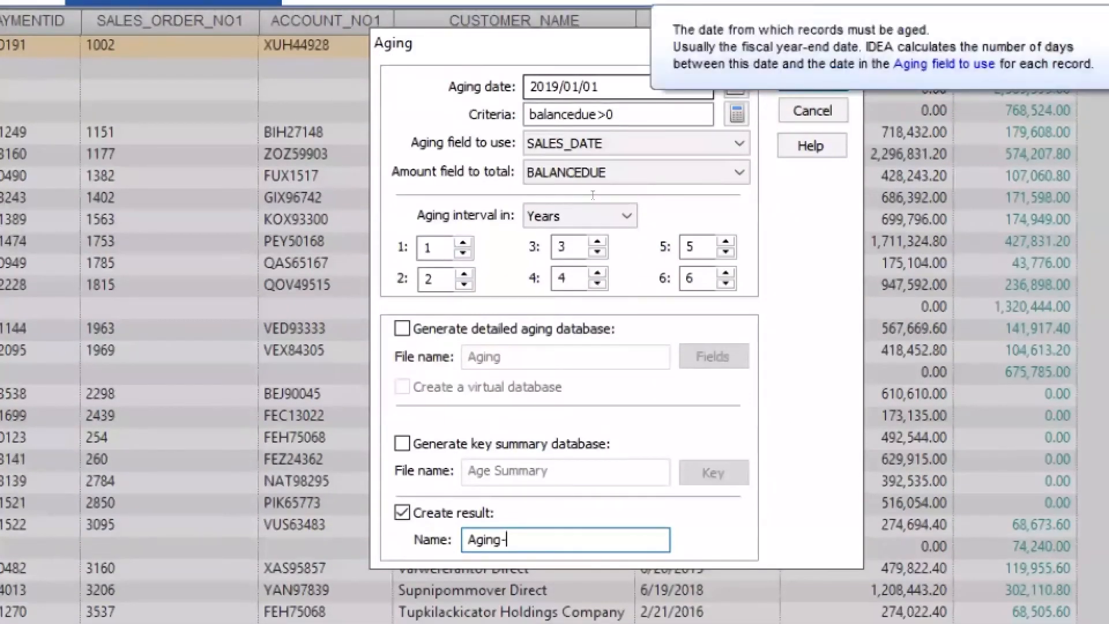
pyautogui.hotkey('alt', 'a')
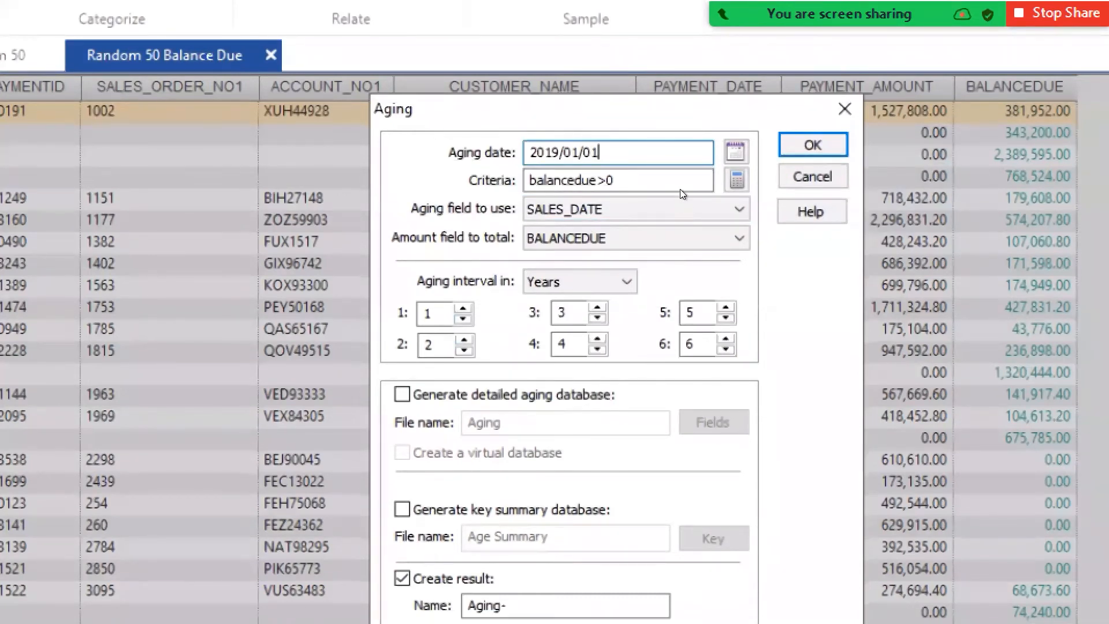
pyautogui.press('Return')
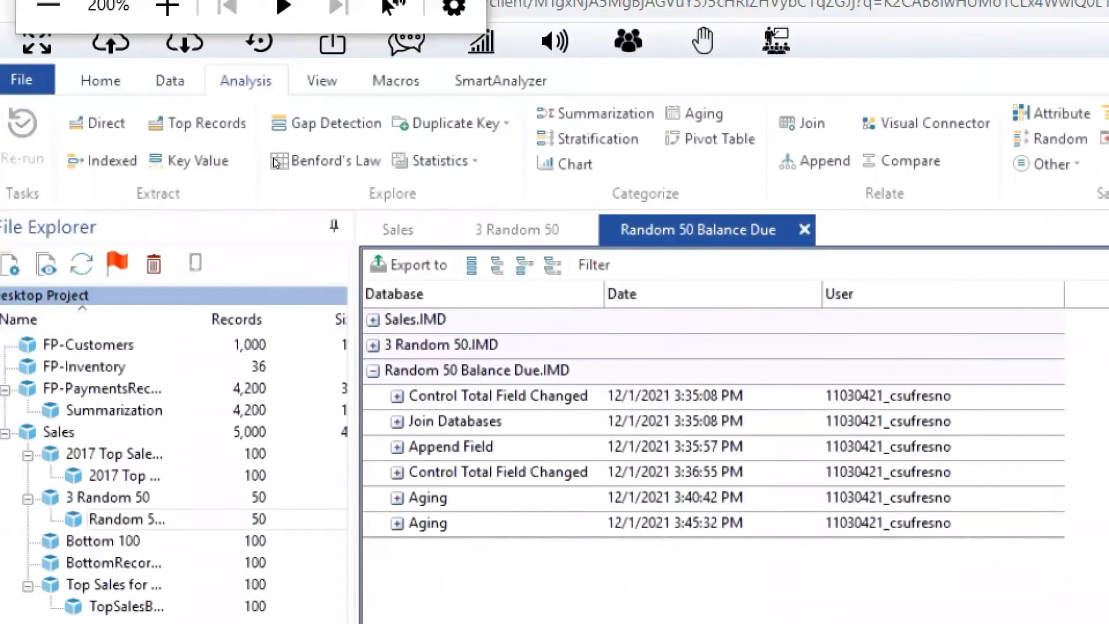
# - Export the history of Random 50 Balance Due to a text file named FP-03-t
pyautogui.click(409, 265)
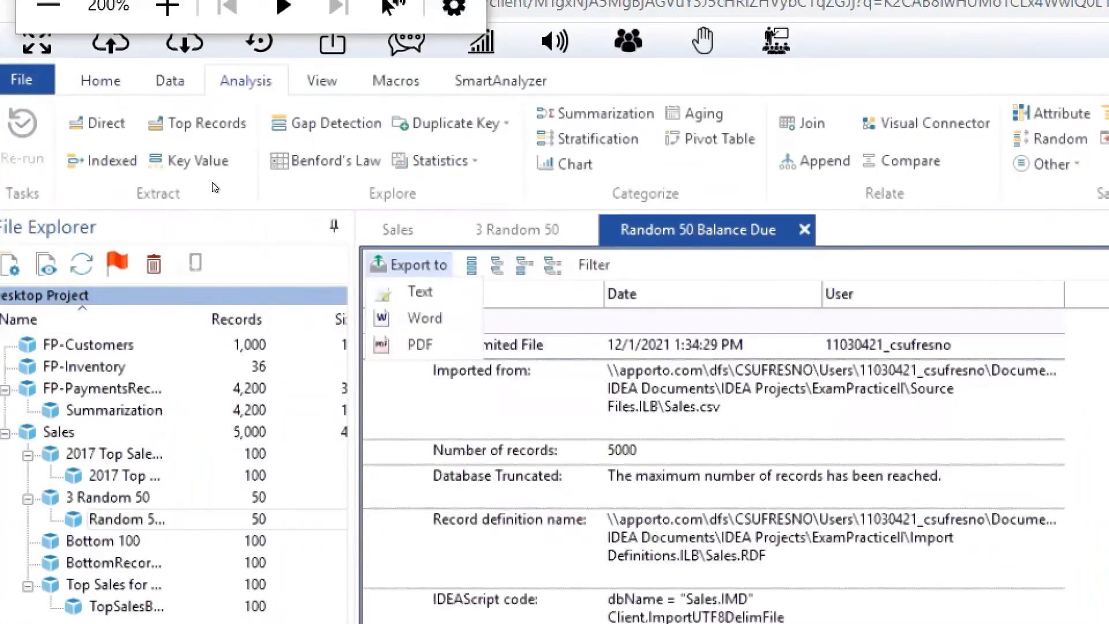
pyautogui.click(420, 291)
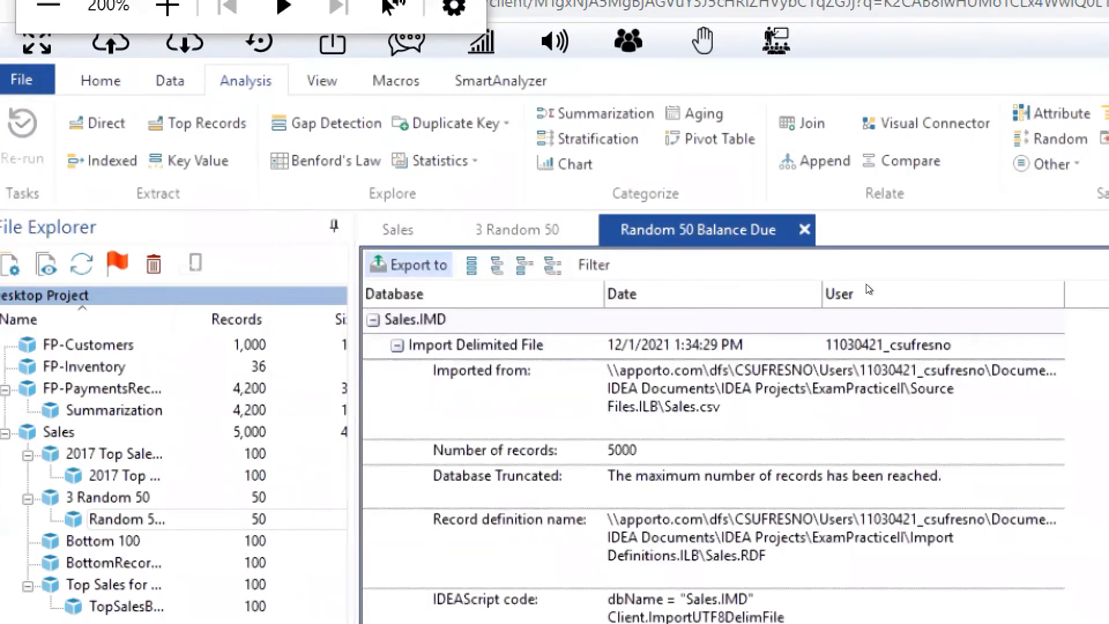
pyautogui.write('03-t')
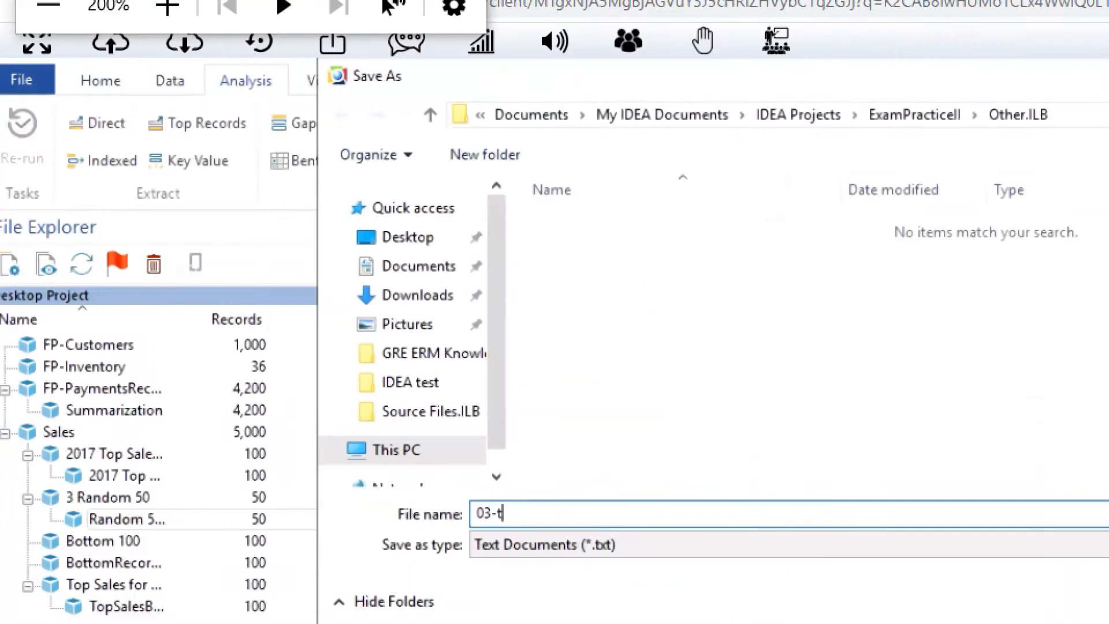
pyautogui.press('Home')
pyautogui.write('FP-')
pyautogui.press('Return')
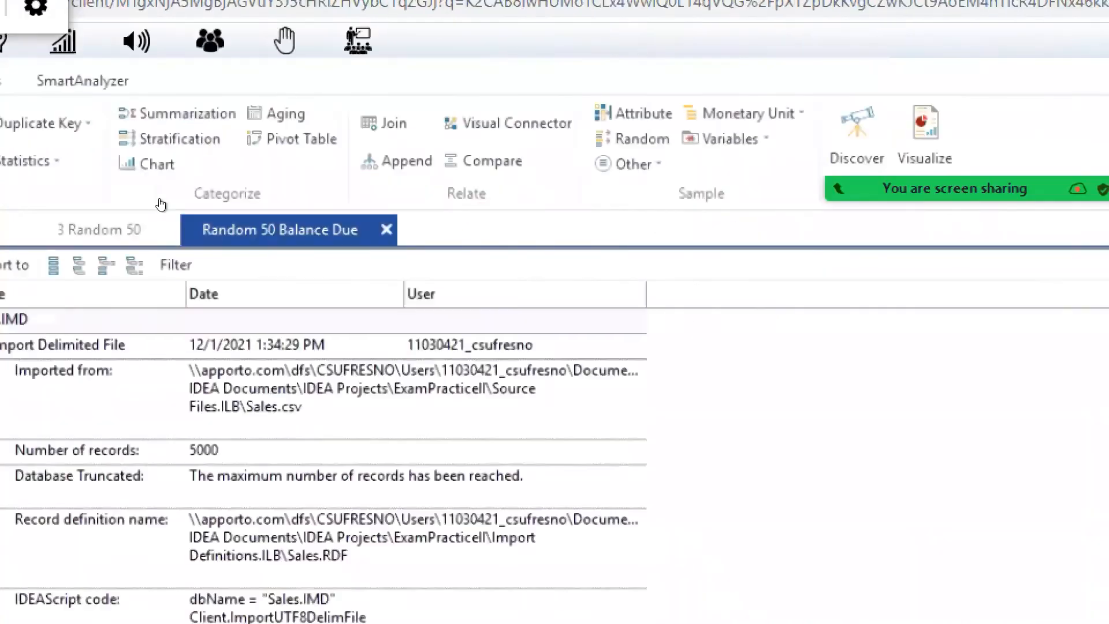
# - Review questions 4 and 5 of the IDEA EXAM Prep assignment in the browser, and return to IDEA
pyautogui.hotkey('ctrl', 'shift', 'Tab')
pyautogui.scroll(-2, 475, 228)
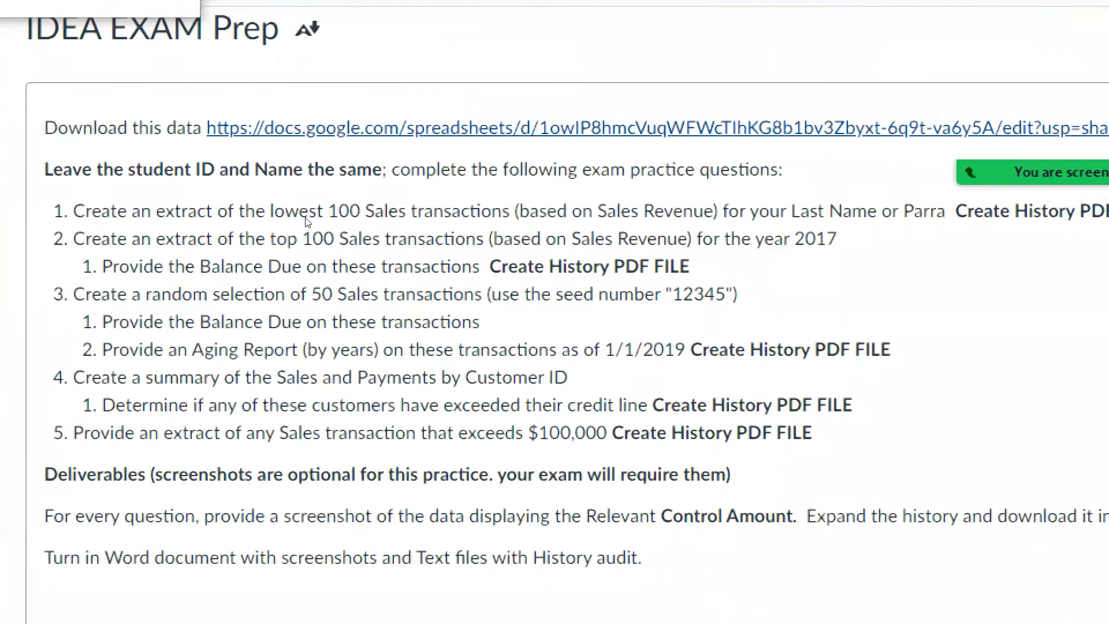
pyautogui.moveTo(178, 378); pyautogui.dragTo(589, 378)
pyautogui.moveTo(73, 378); pyautogui.dragTo(552, 377)
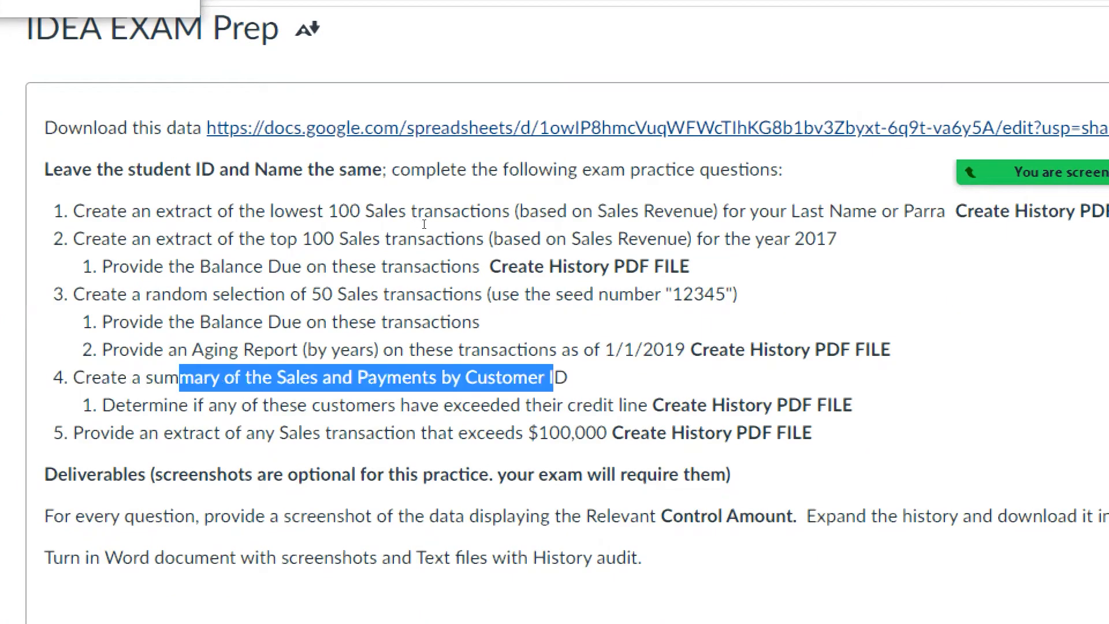
pyautogui.moveTo(191, 405); pyautogui.dragTo(647, 404)
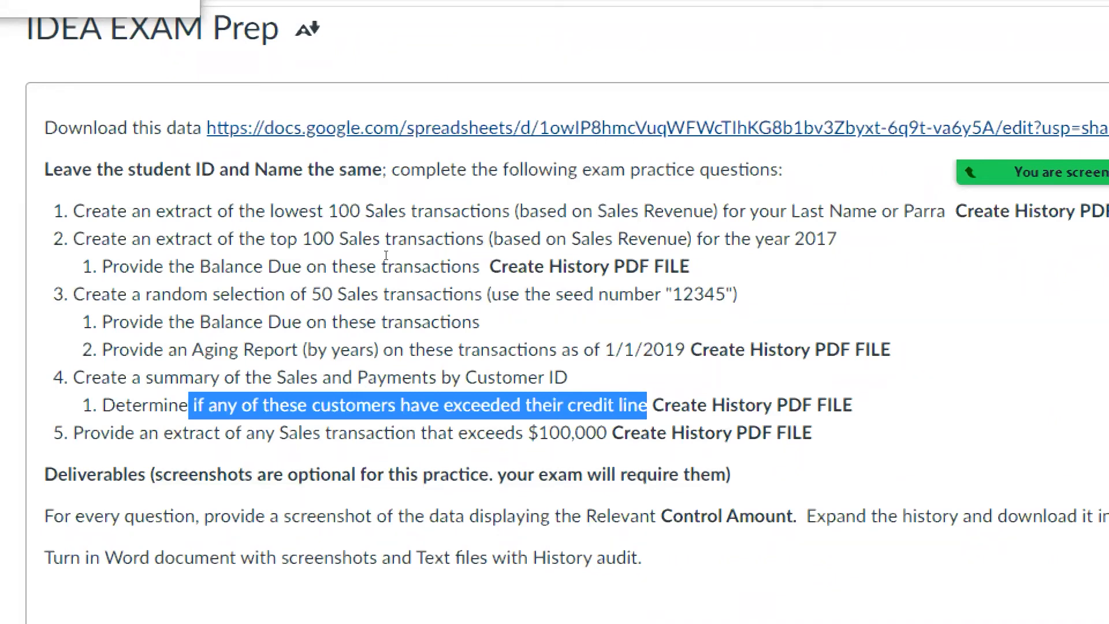
pyautogui.moveTo(73, 432); pyautogui.dragTo(611, 433)
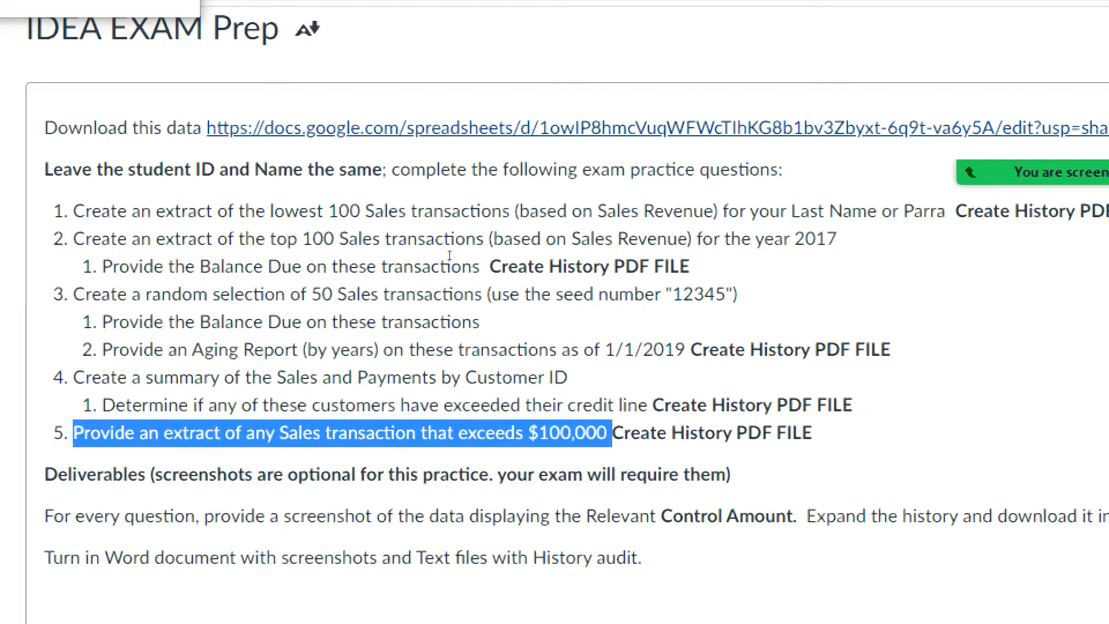
pyautogui.moveTo(449, 256); pyautogui.dragTo(447, 252)
pyautogui.hotkey('alt', 'Tab')
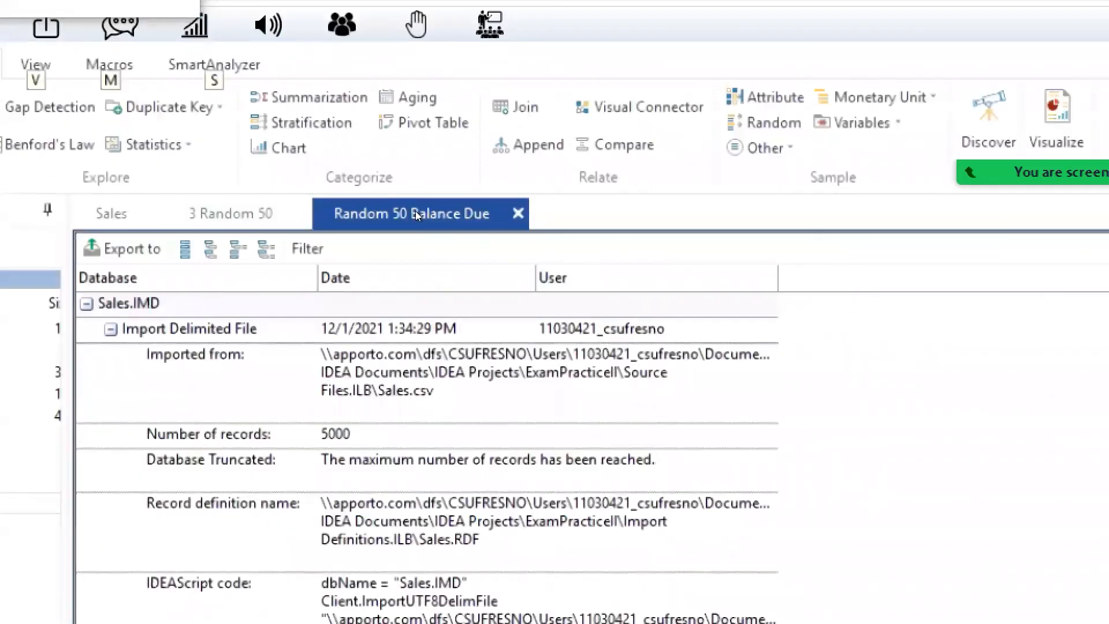
pyautogui.press('super+minus')
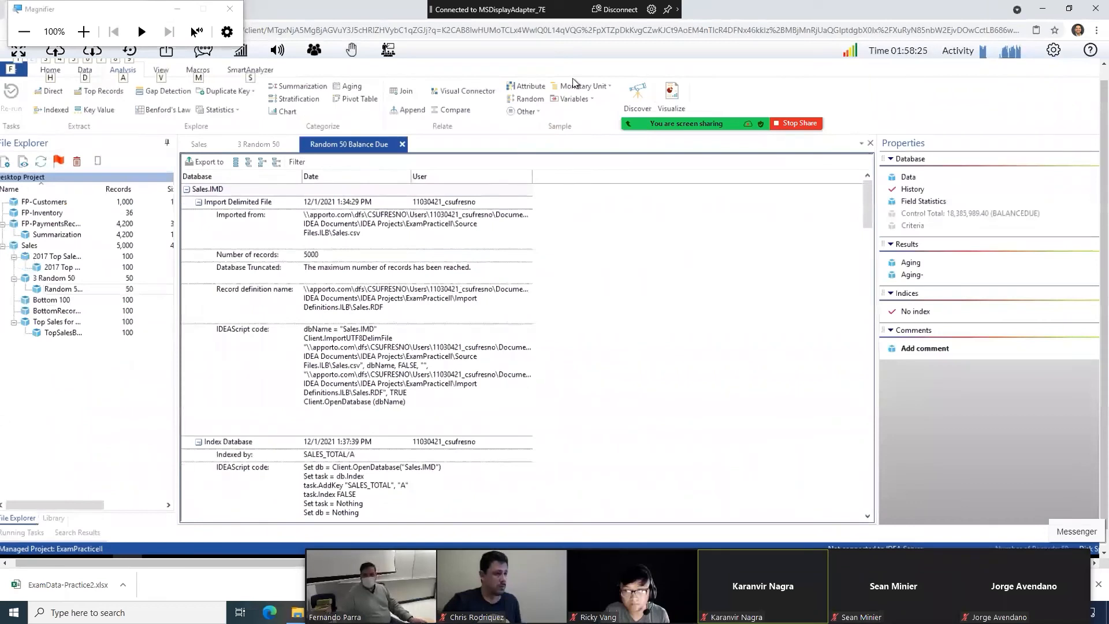
pyautogui.click(54, 90)
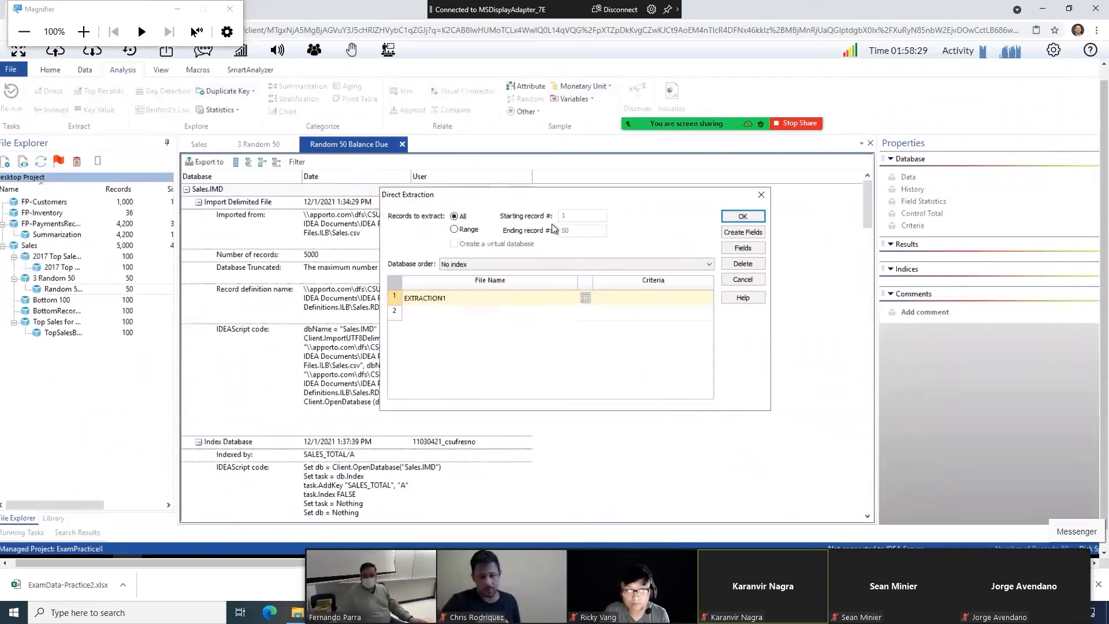
pyautogui.hotkey('alt', 'Tab')
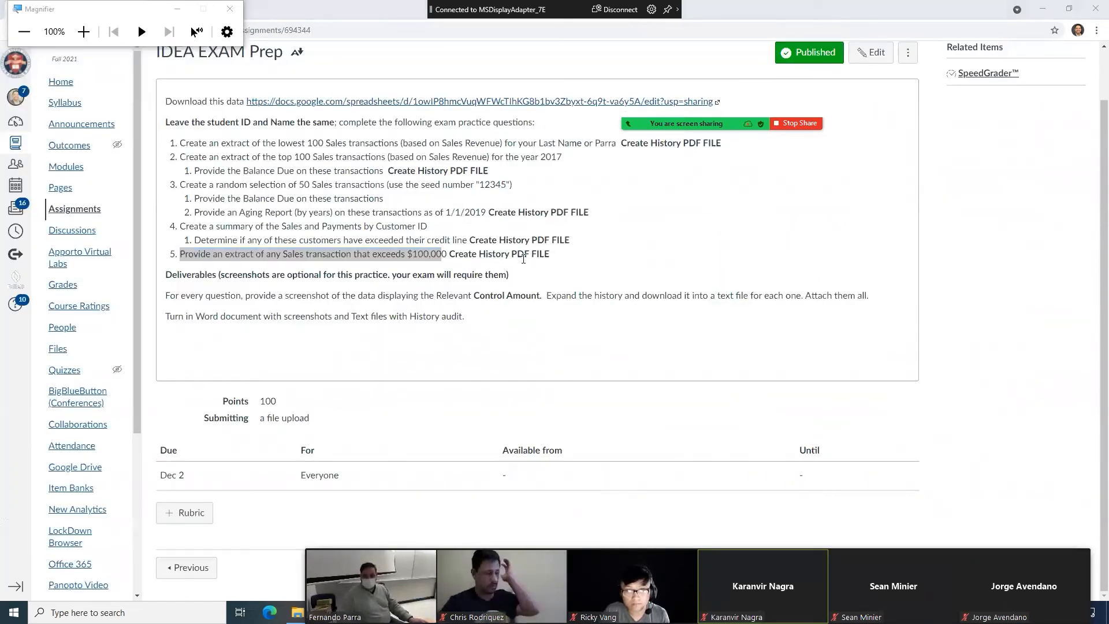
pyautogui.hotkey('alt', 'Tab')
pyautogui.press('Escape')
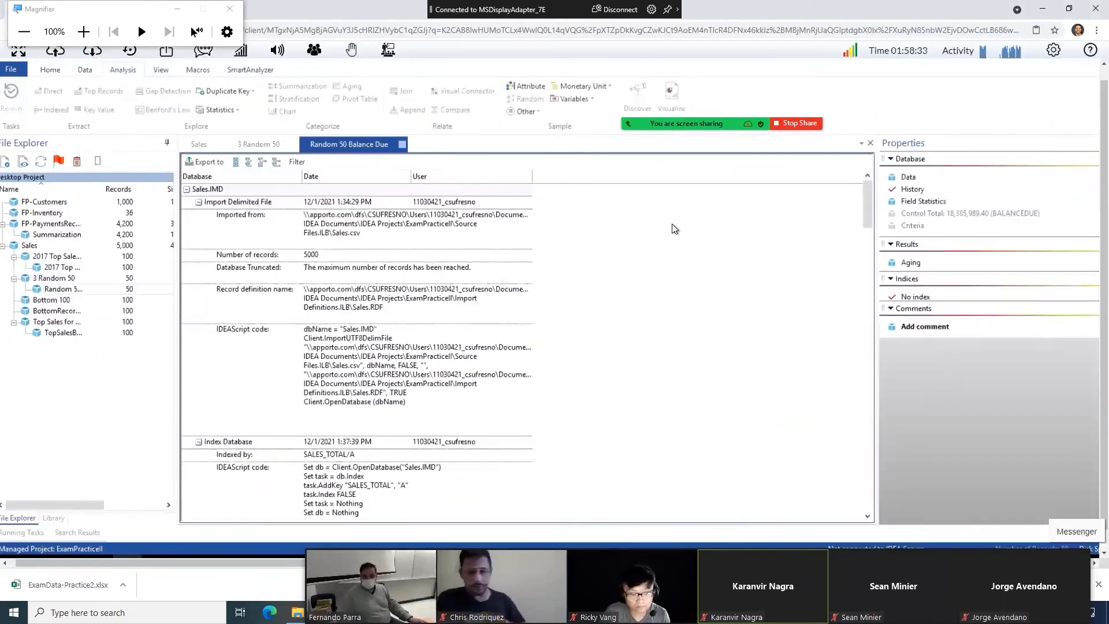
# - Close the Random 50 Balance Due and 3 Random 50 databases to return to the Sales data
pyautogui.click(402, 144)
pyautogui.click(294, 144)
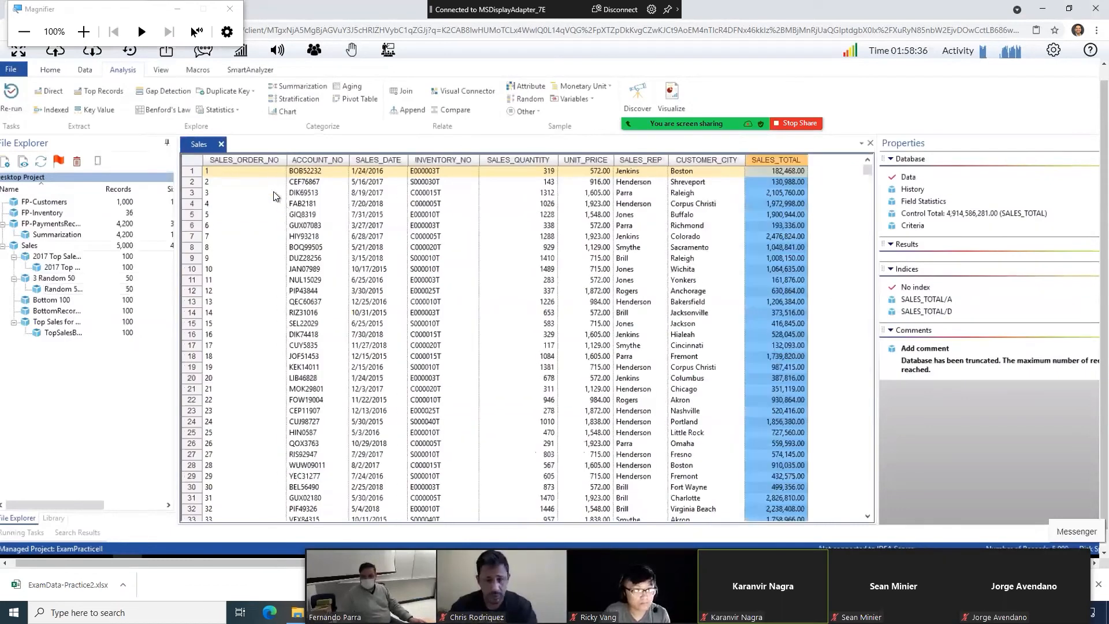
pyautogui.click(274, 202)
# - Start a direct extraction on the Sales database, recheck question 5 of the assignment, and name the output file Large Sales
pyautogui.click(58, 92)
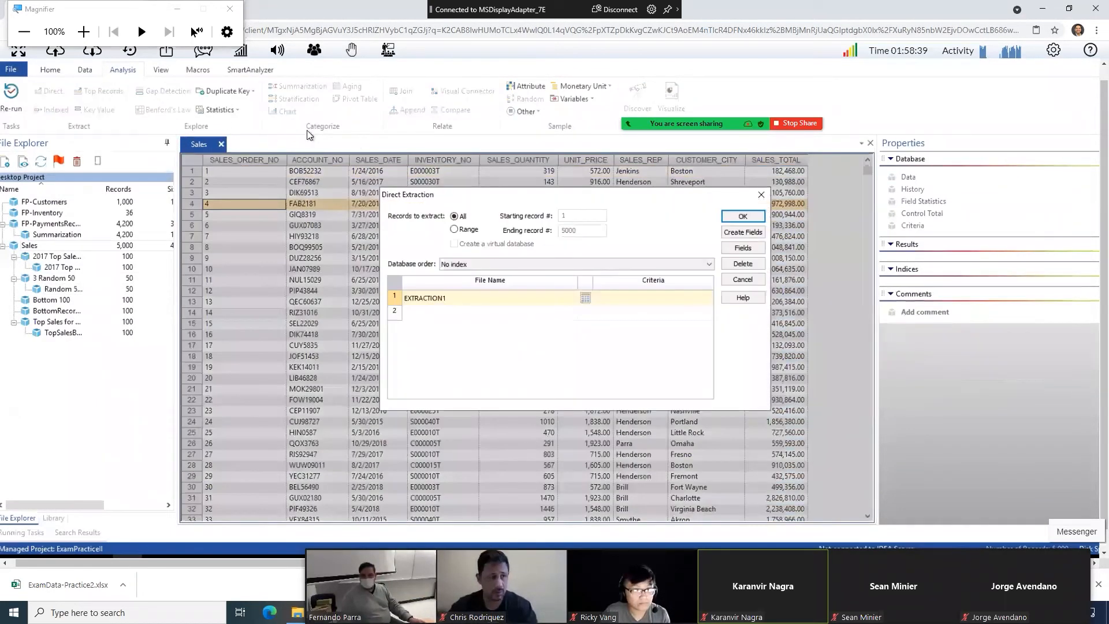
pyautogui.hotkey('alt', 'Tab')
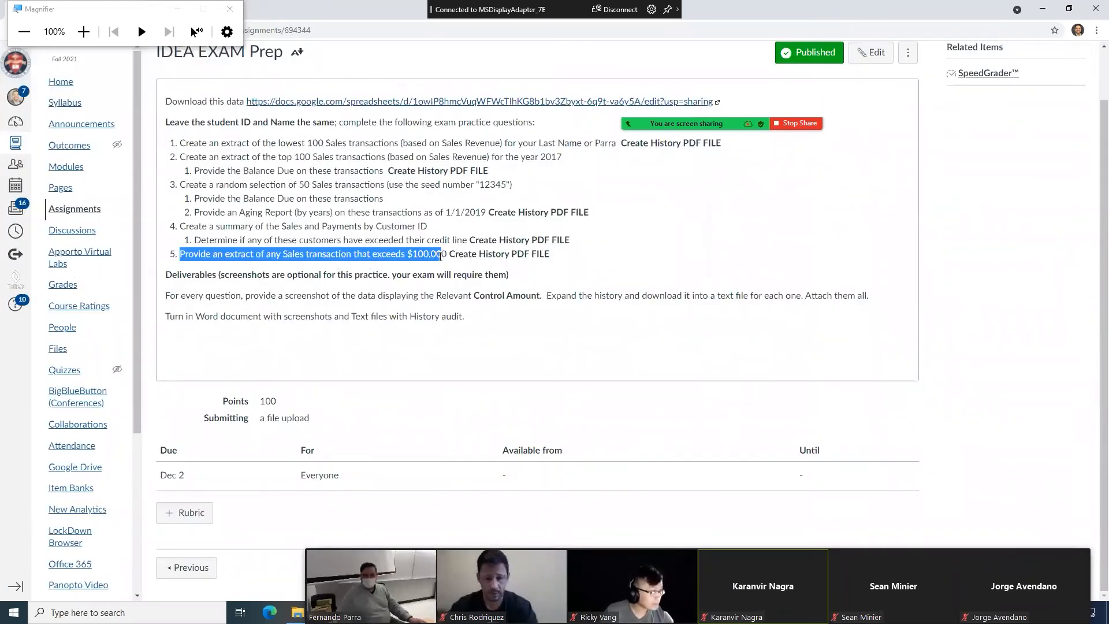
pyautogui.hotkey('alt', 'Tab')
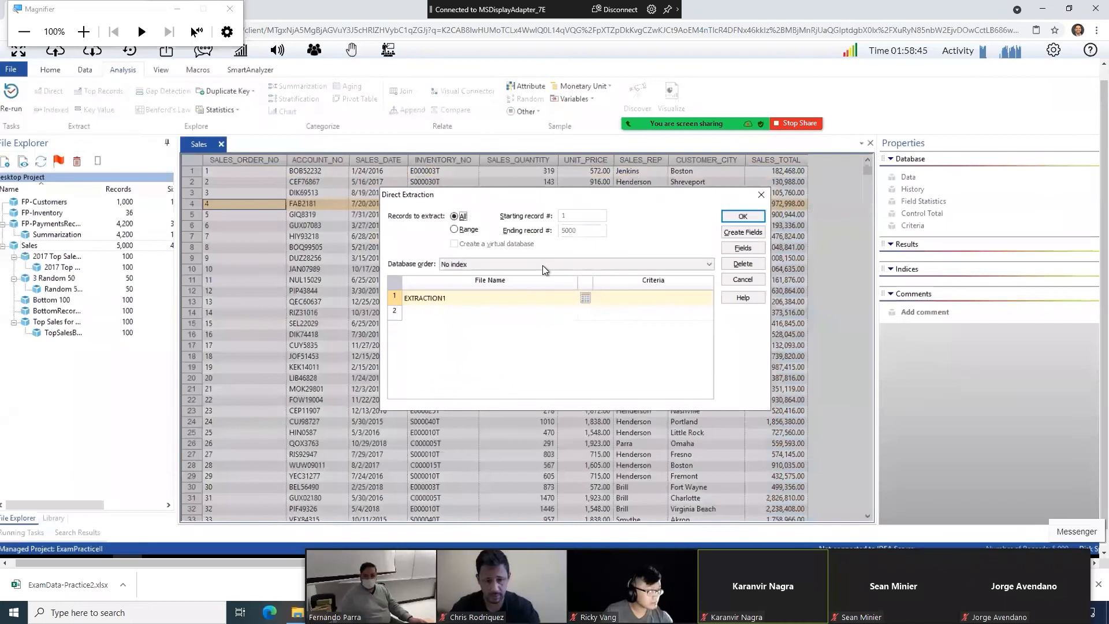
pyautogui.click(549, 296)
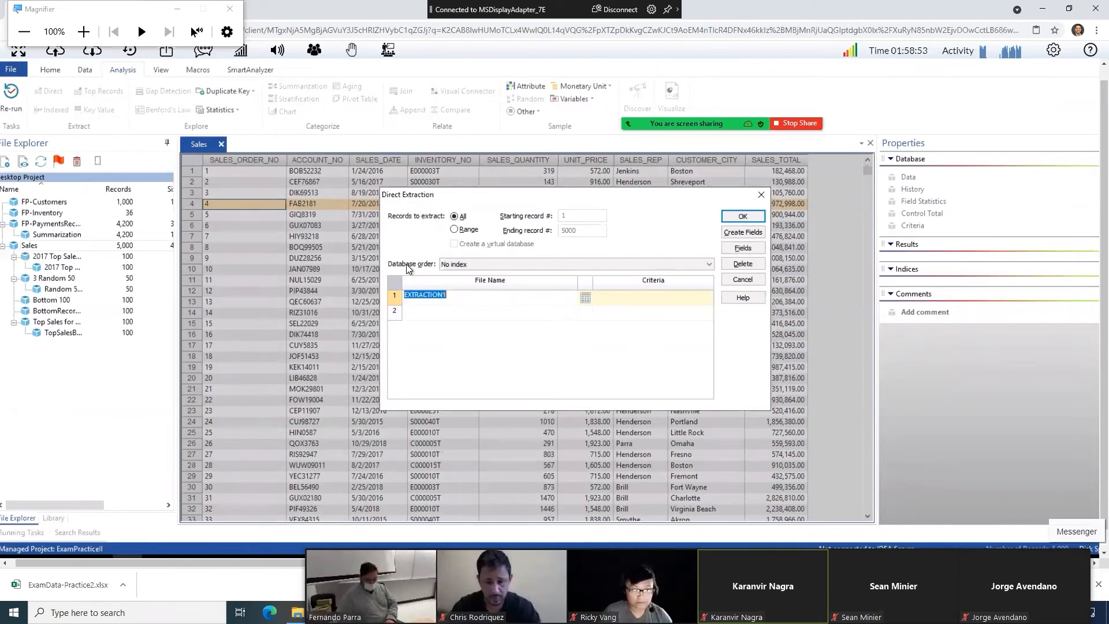
pyautogui.write('Gr')
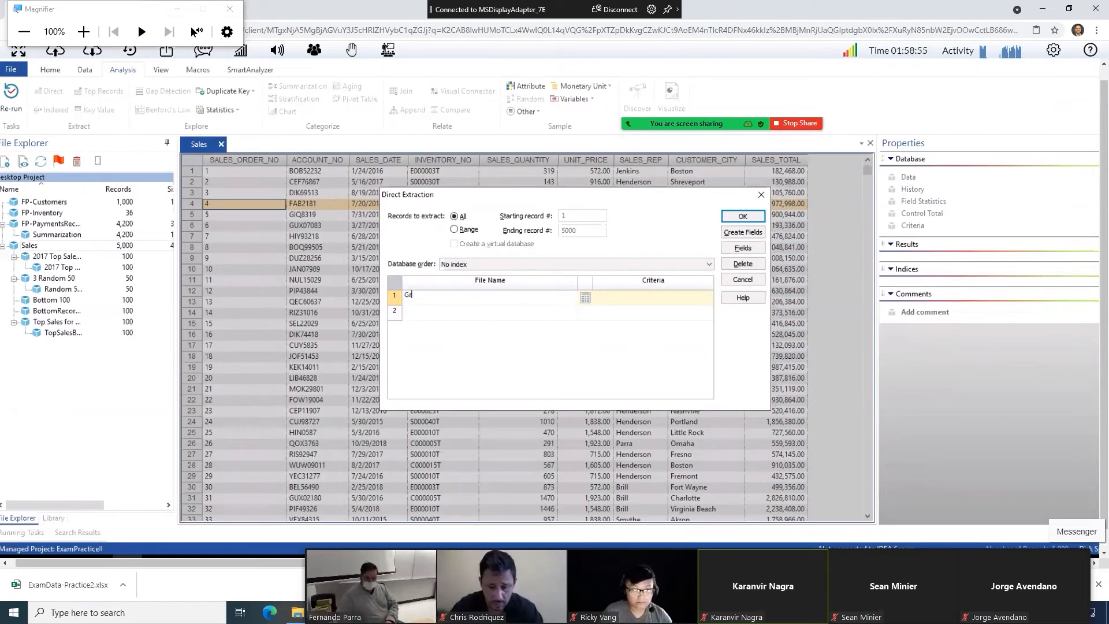
pyautogui.press('BackSpace')
pyautogui.press('BackSpace')
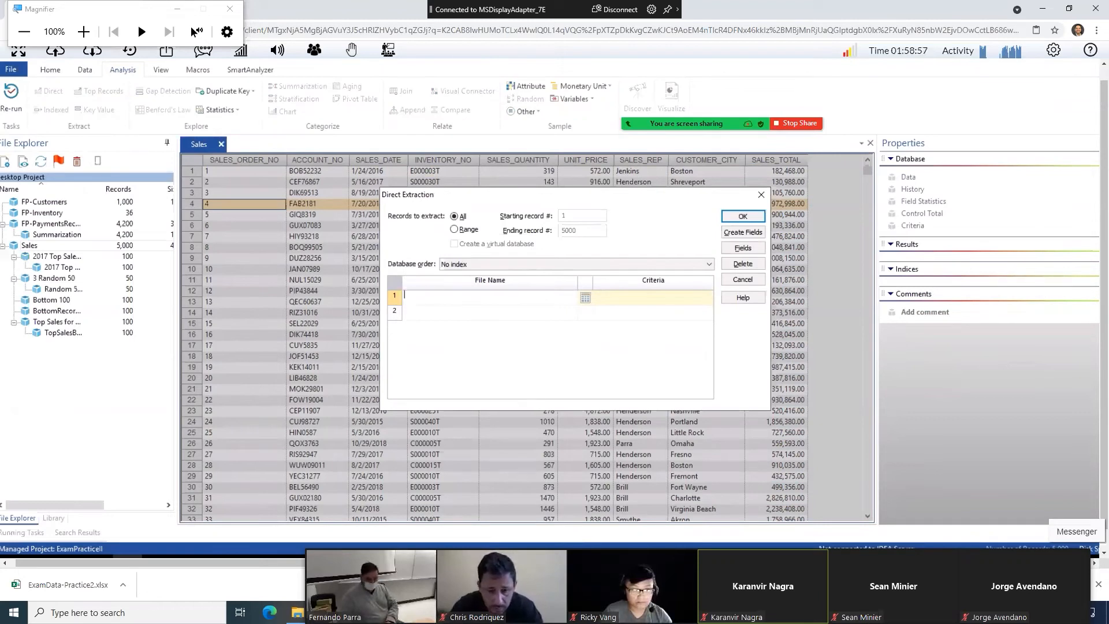
pyautogui.write('Large Sales')
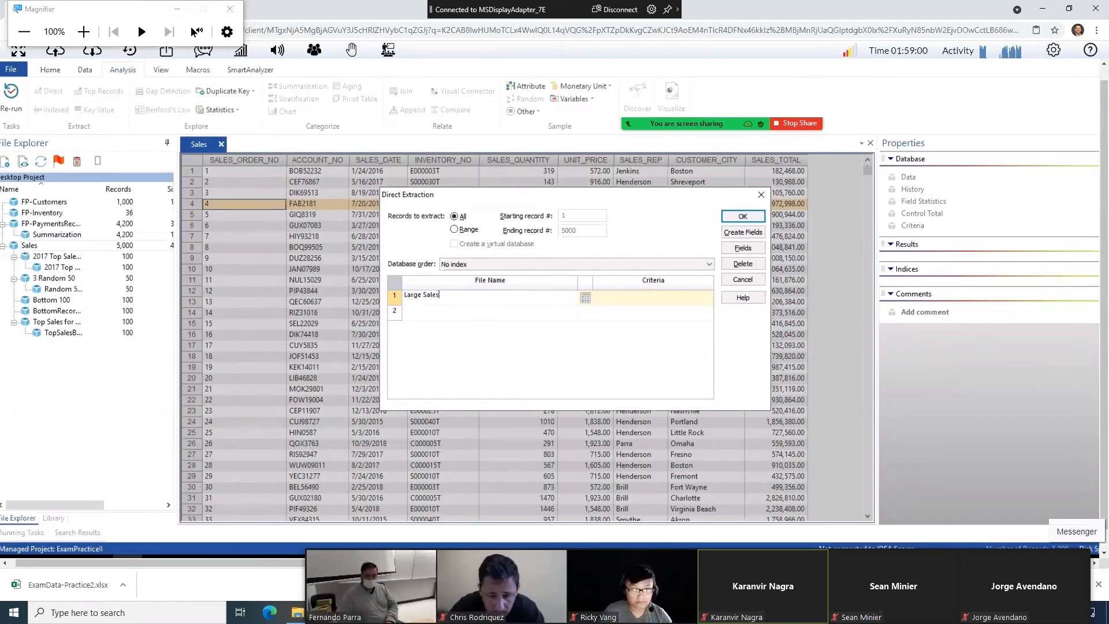
# - Set the Large Sales extraction criteria to SALES_TOTAL>100000 and run the extraction
pyautogui.press('Return')
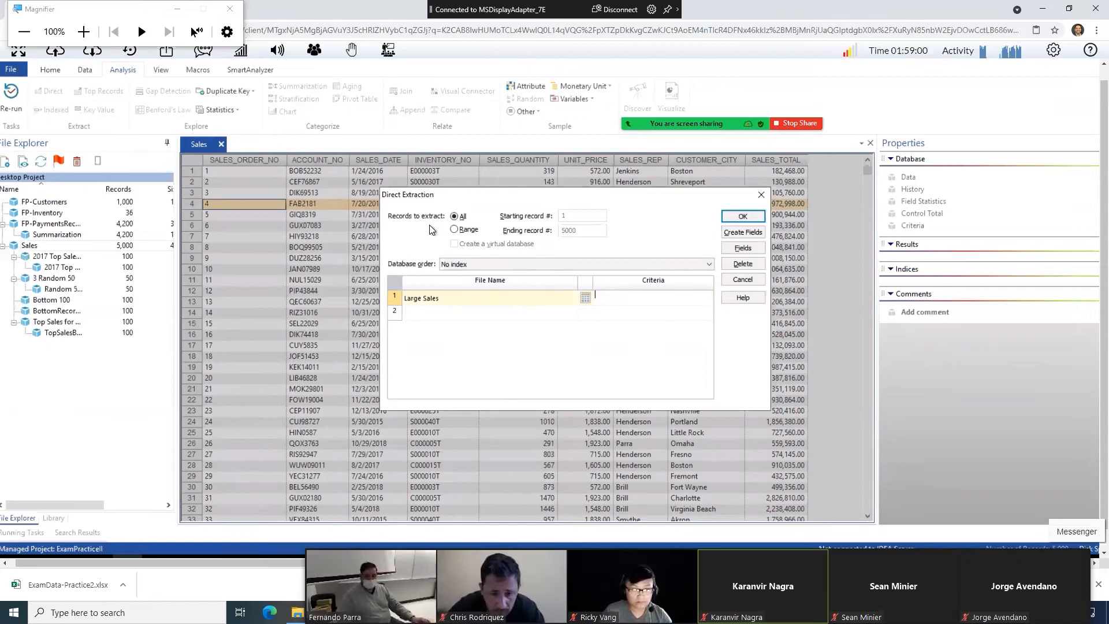
pyautogui.click(590, 299)
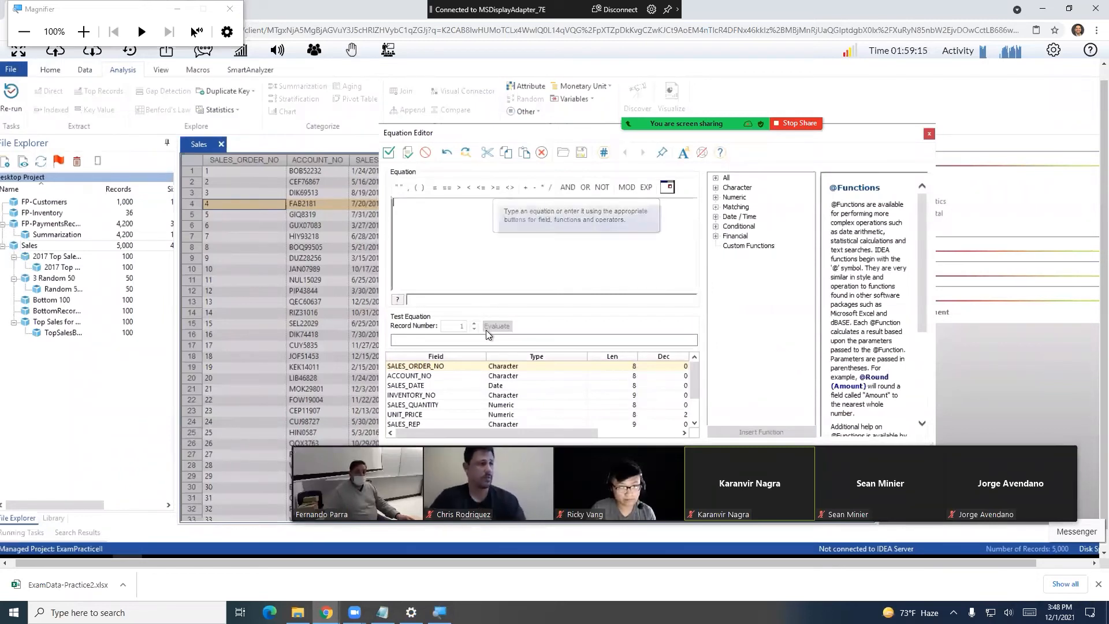
pyautogui.write('t')
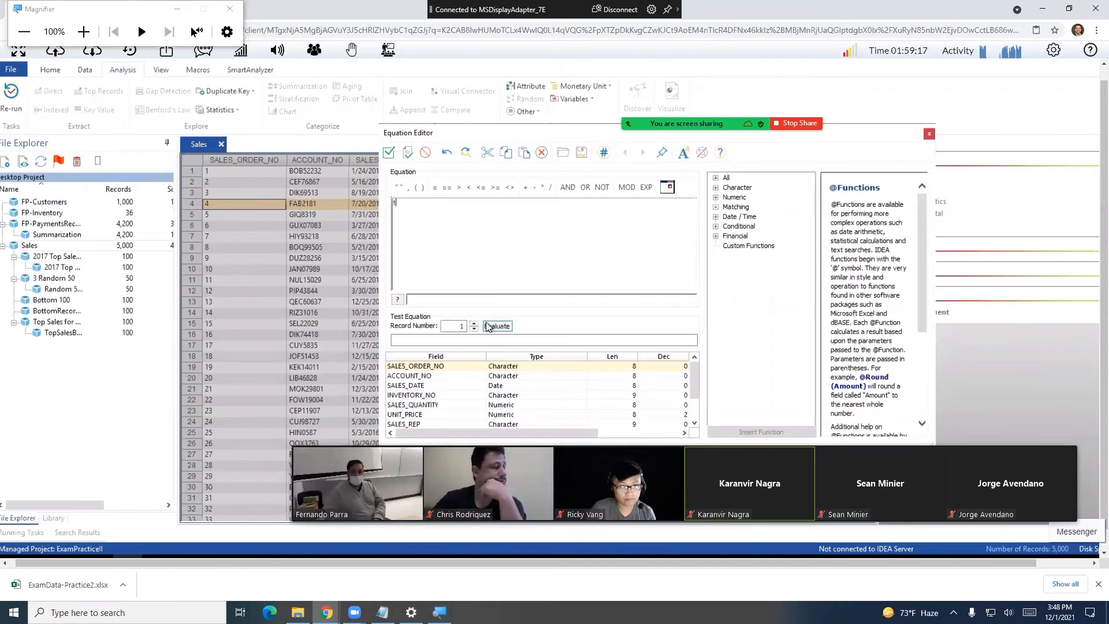
pyautogui.write('ale')
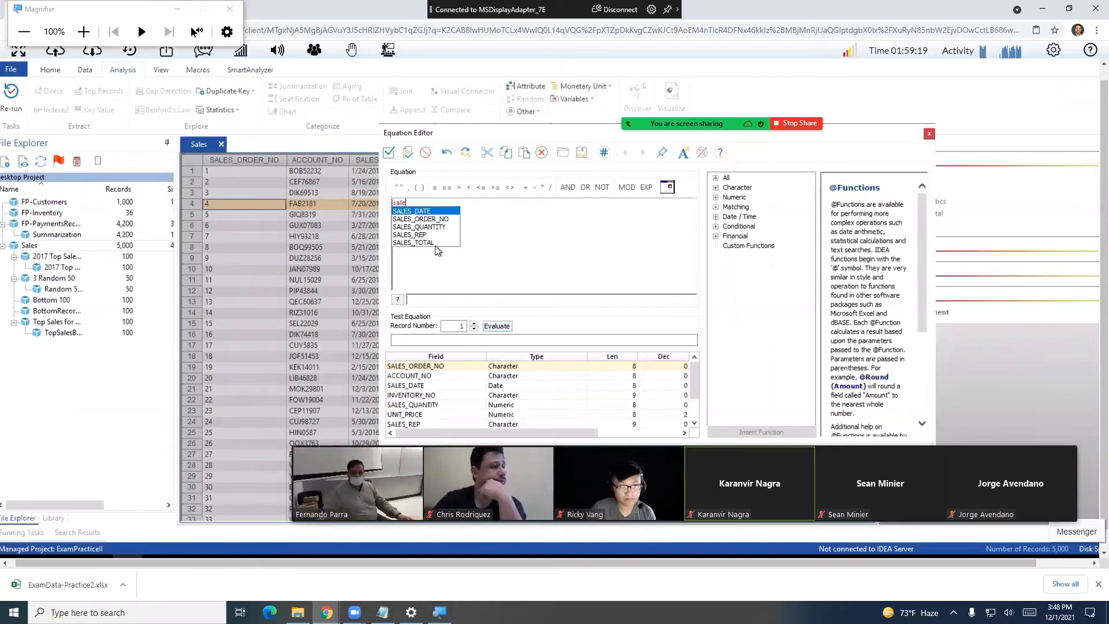
pyautogui.click(434, 243)
pyautogui.doubleClick(433, 242)
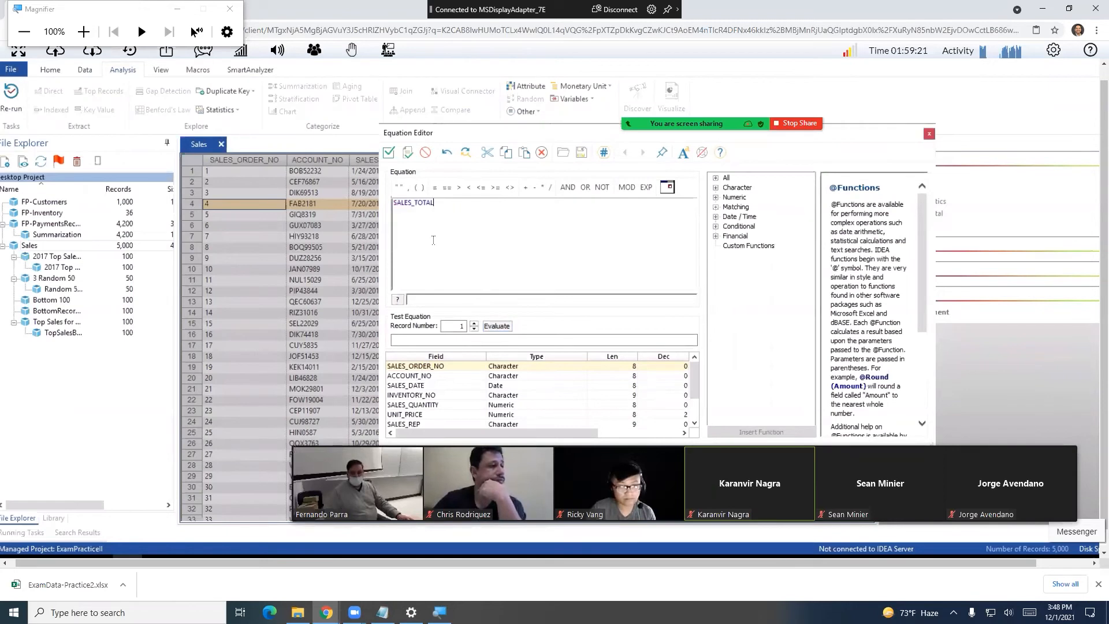
pyautogui.write('>')
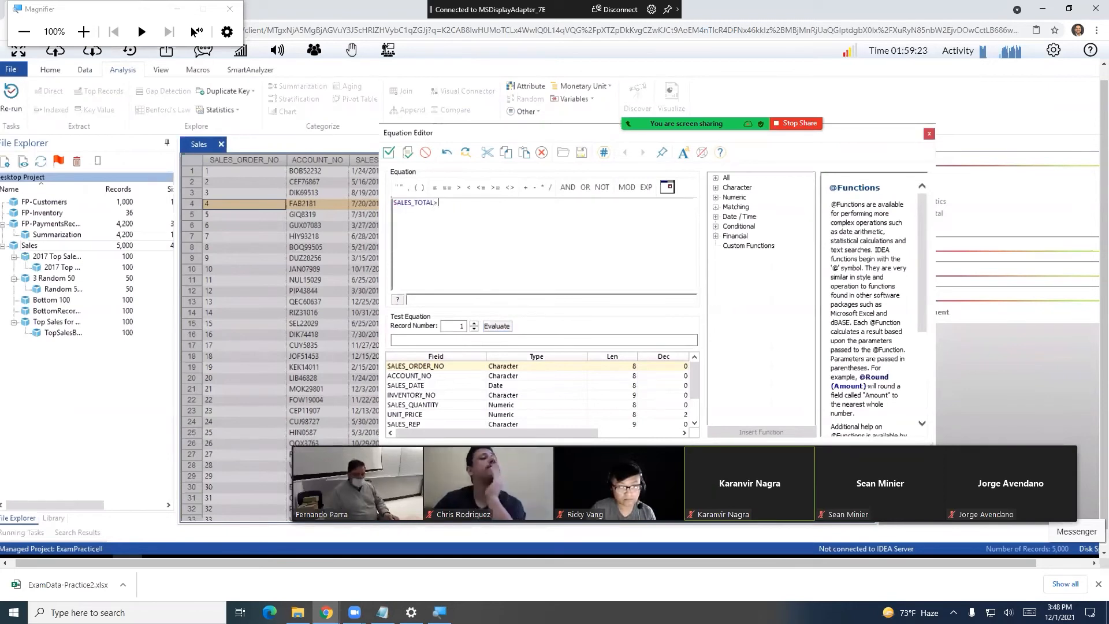
pyautogui.write('100000')
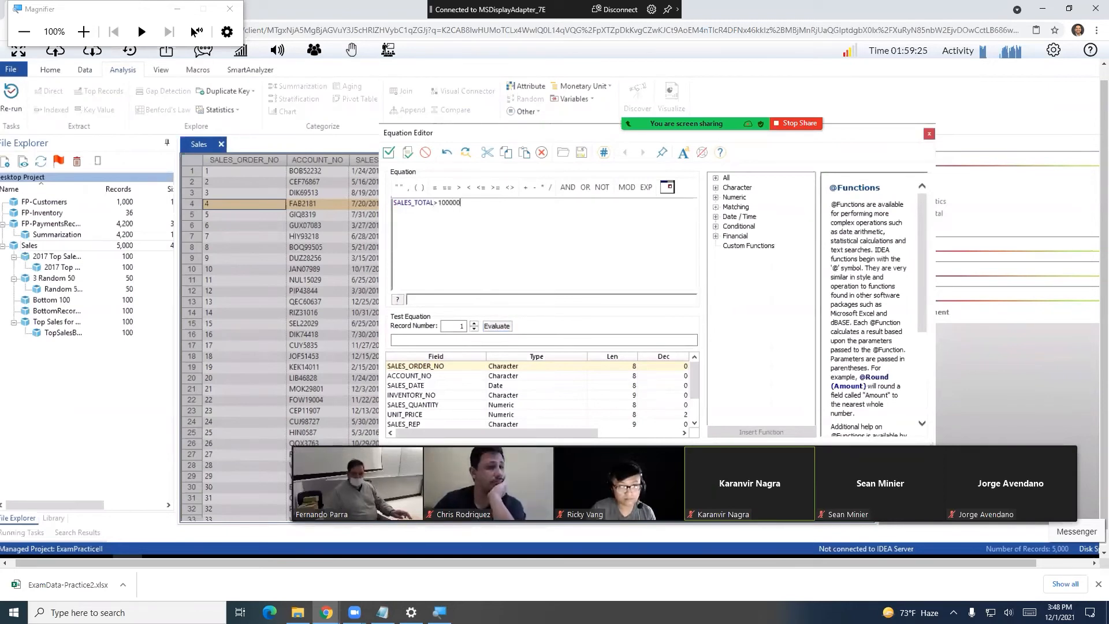
pyautogui.click(389, 151)
pyautogui.click(731, 216)
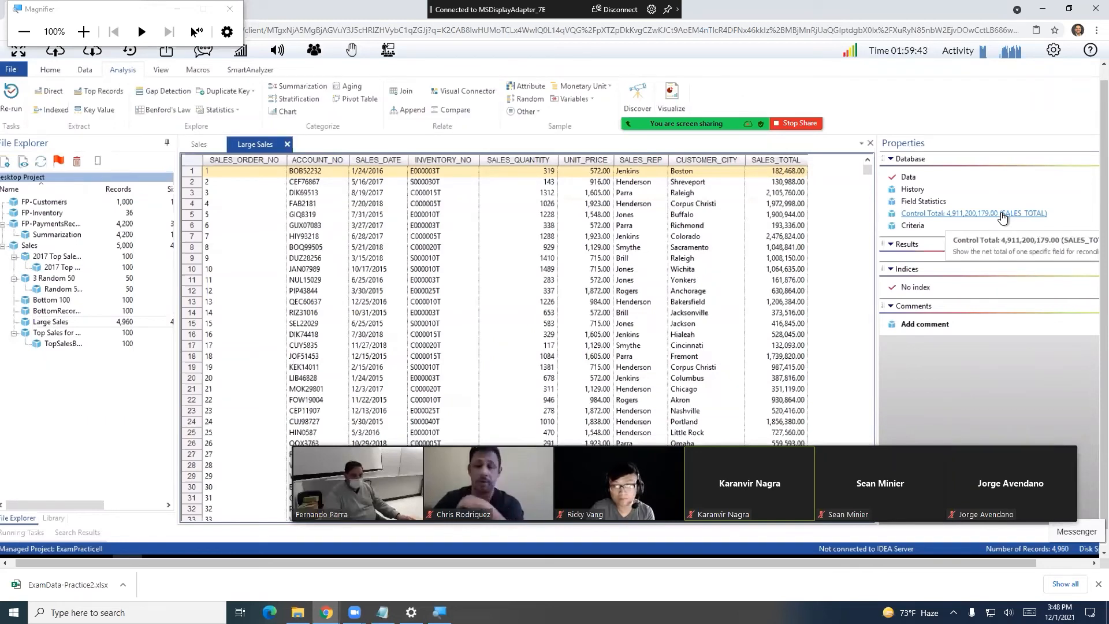
# - Close the Large Sales database, review question 4 of the assignment in the browser, and return to IDEA
pyautogui.click(287, 146)
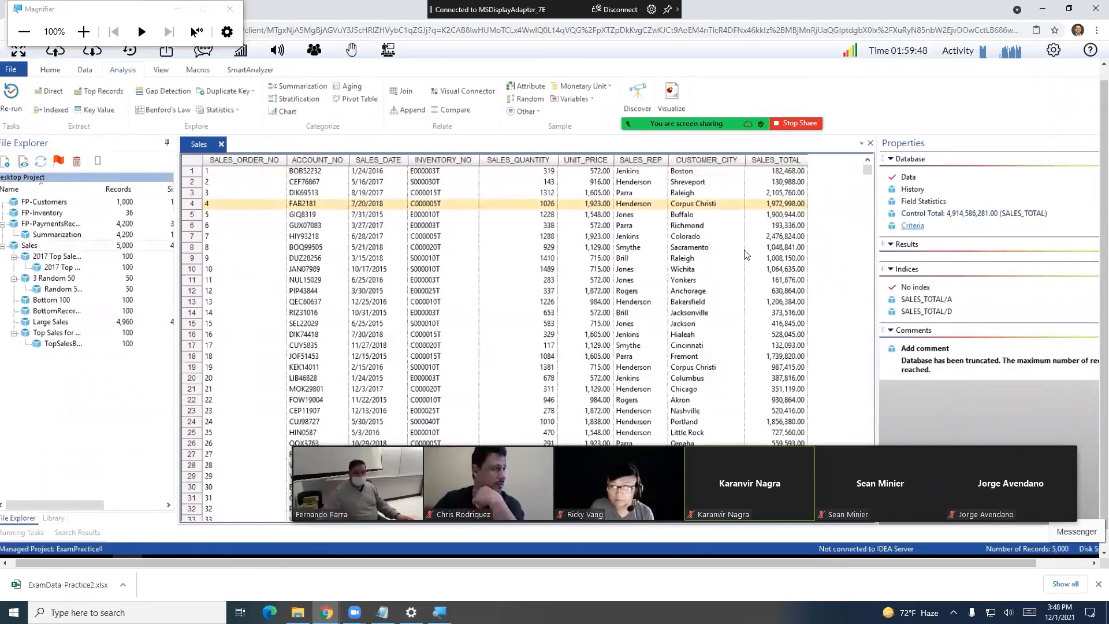
pyautogui.hotkey('alt', 'Tab')
pyautogui.moveTo(180, 227); pyautogui.dragTo(438, 224)
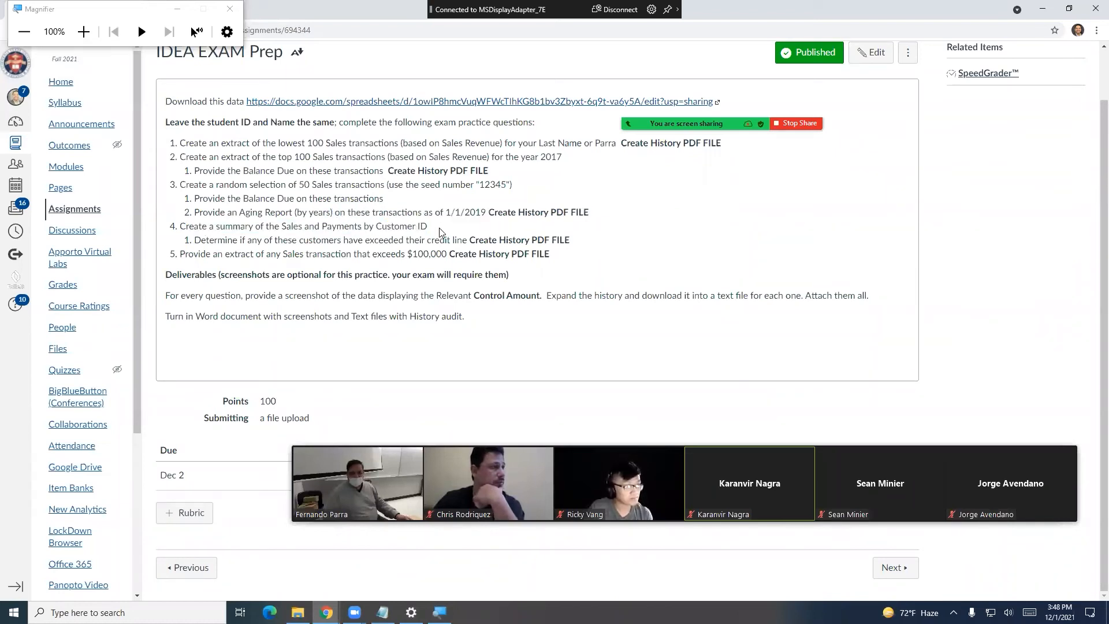
pyautogui.hotkey('alt', 'Tab')
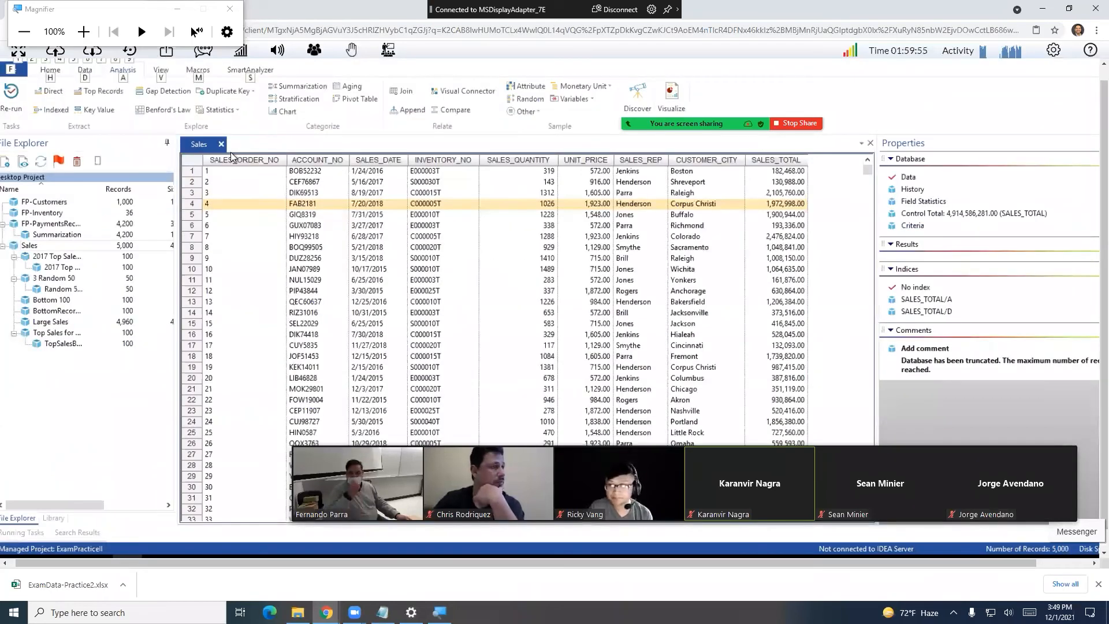
# - Start a summarization of the Sales database by ACCOUNT_NO, rechecking the assignment question in the browser
pyautogui.click(310, 89)
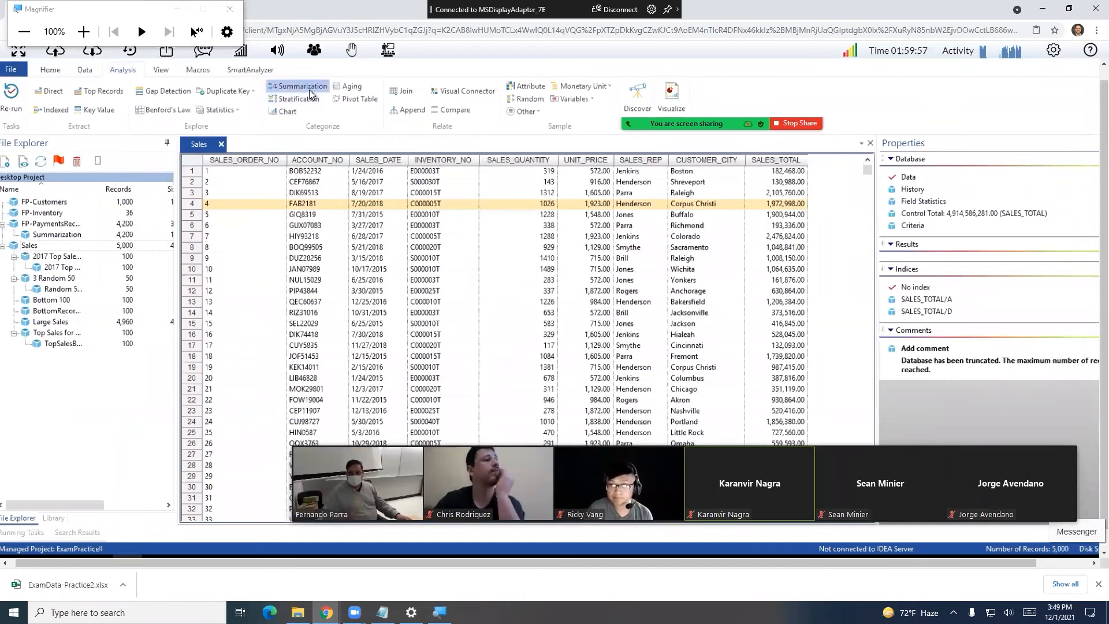
pyautogui.click(525, 210)
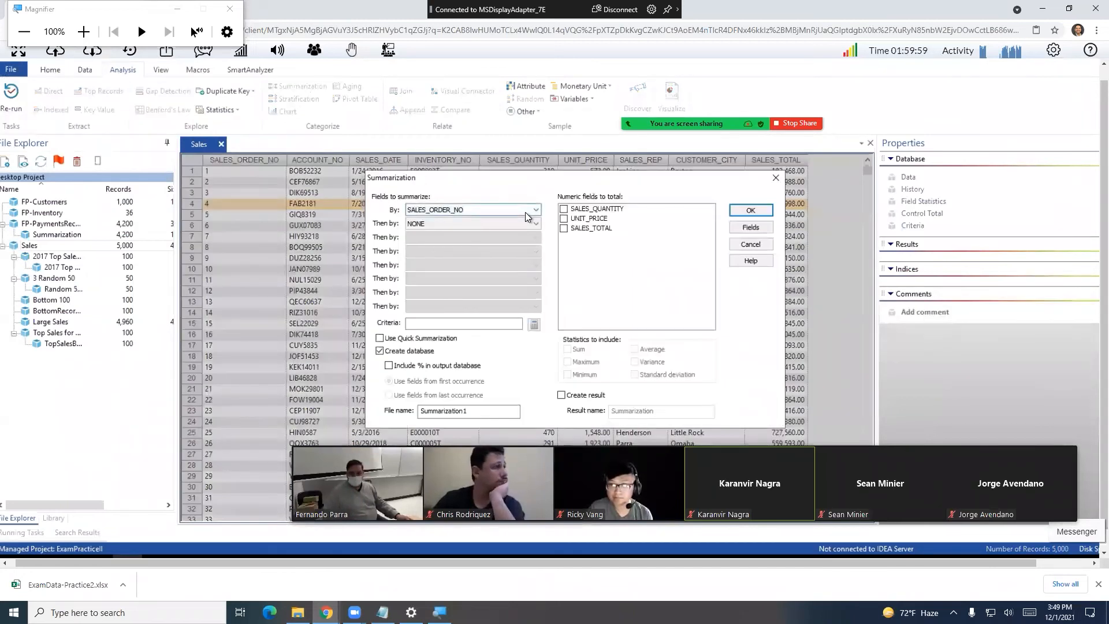
pyautogui.press('c')
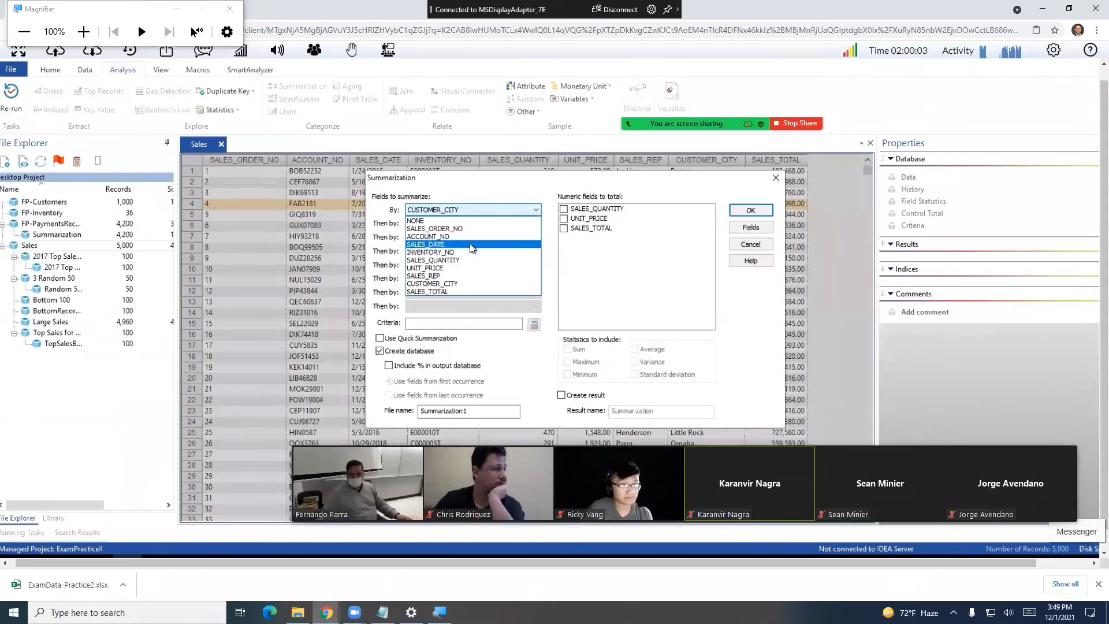
pyautogui.click(475, 237)
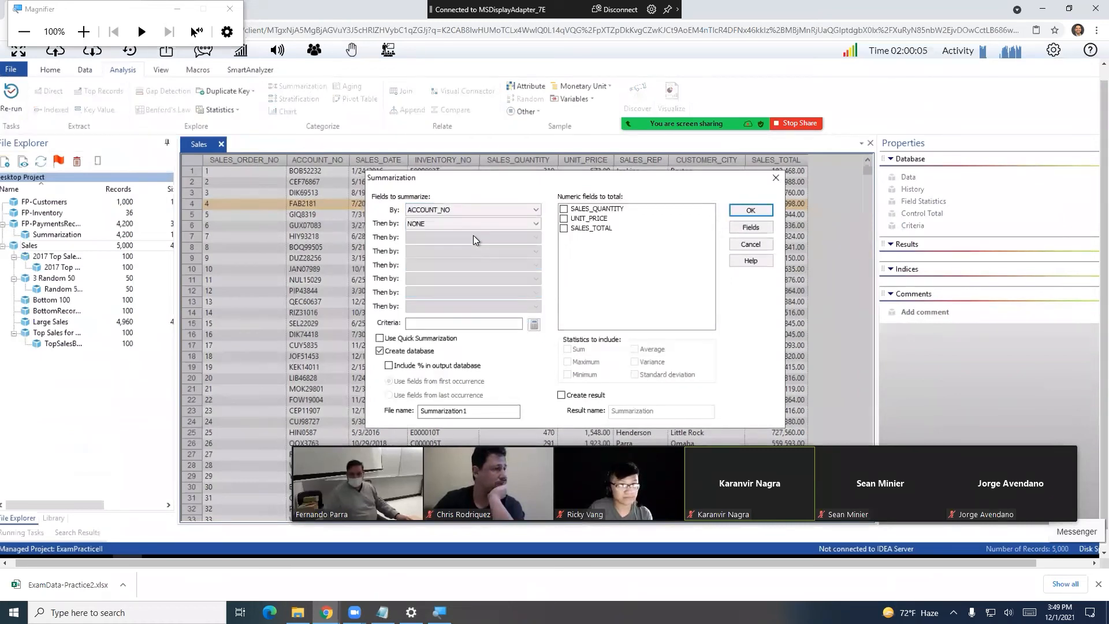
pyautogui.hotkey('alt', 'Tab')
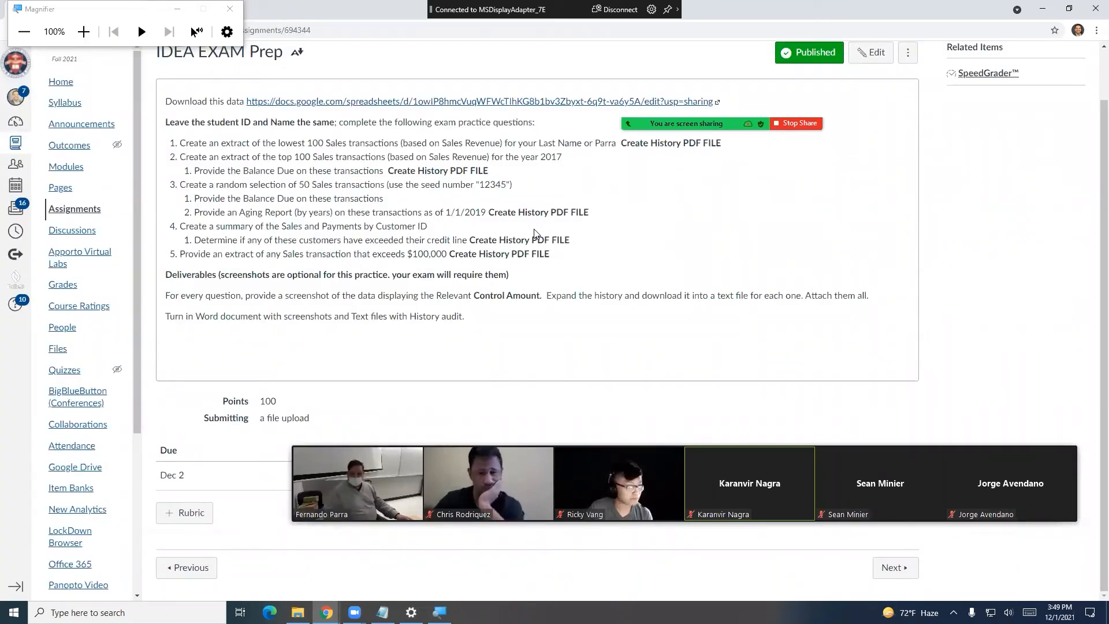
pyautogui.hotkey('alt', 'Tab')
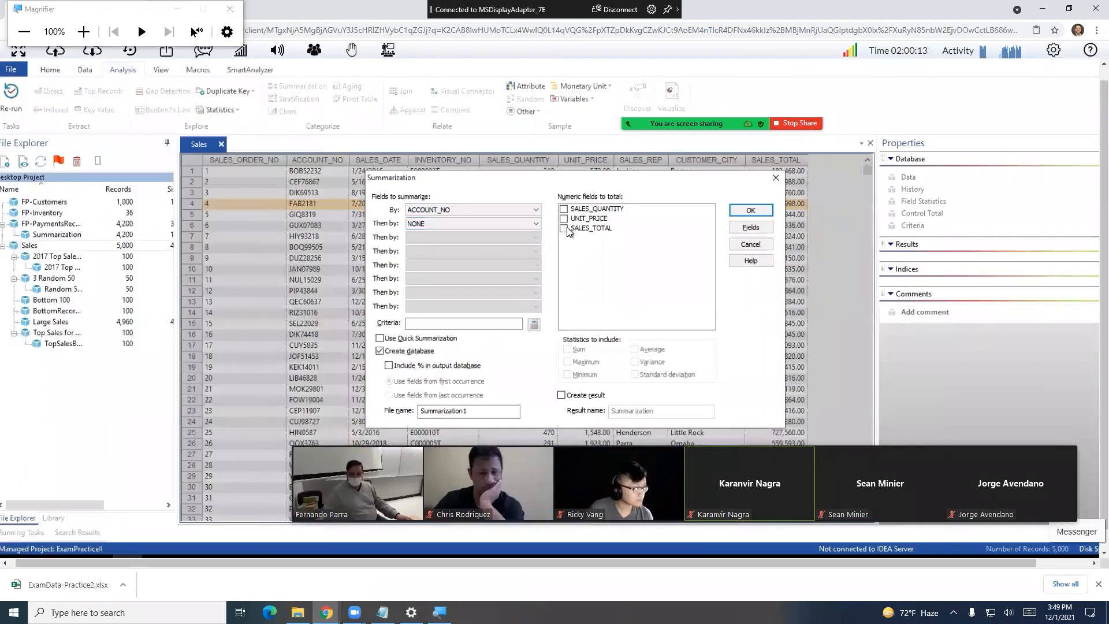
# - Total SALES_TOTAL in the summarization, name the output SalesbyAccount, copy that name, and create the summary
pyautogui.click(564, 229)
pyautogui.moveTo(479, 411); pyautogui.dragTo(423, 408)
pyautogui.write('Sales')
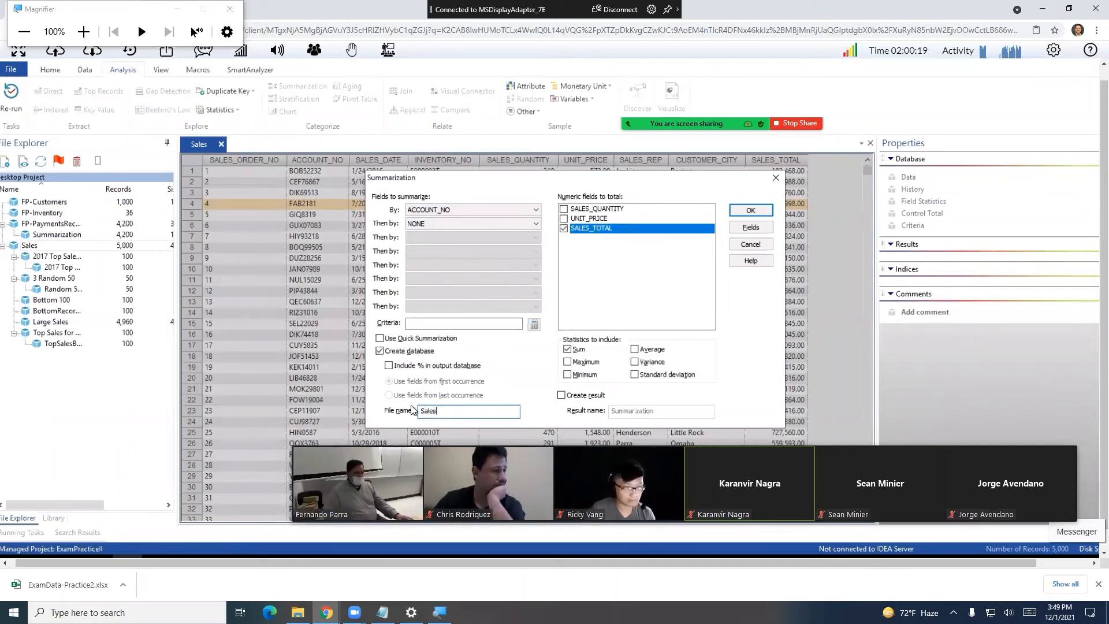
pyautogui.write('byAccount')
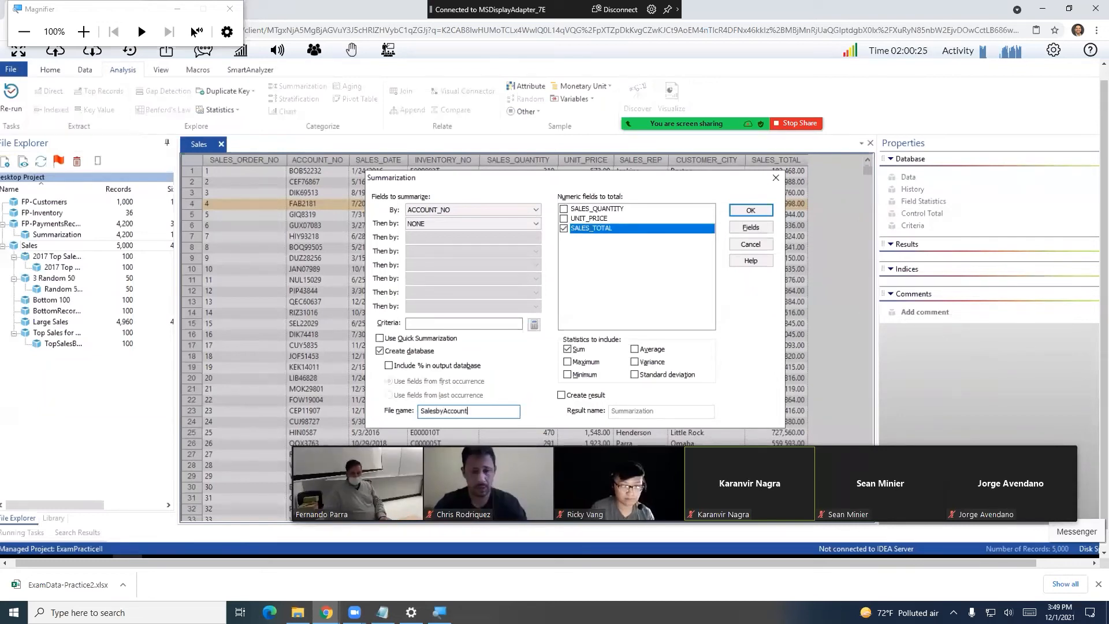
pyautogui.hotkey('ctrl', 'a')
pyautogui.hotkey('ctrl', 'c')
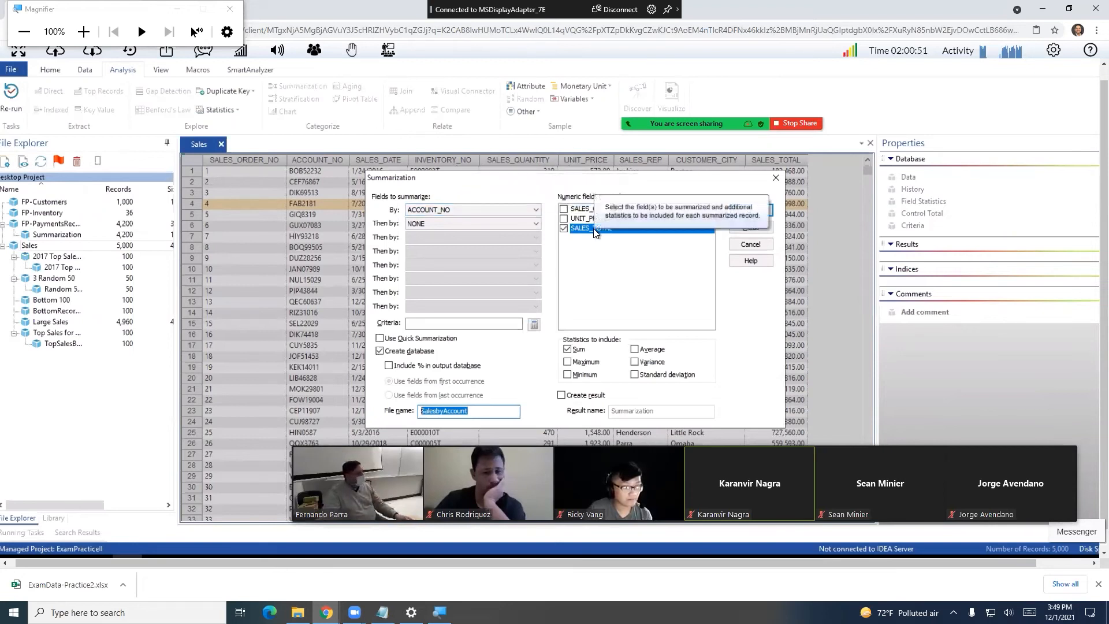
pyautogui.click(750, 211)
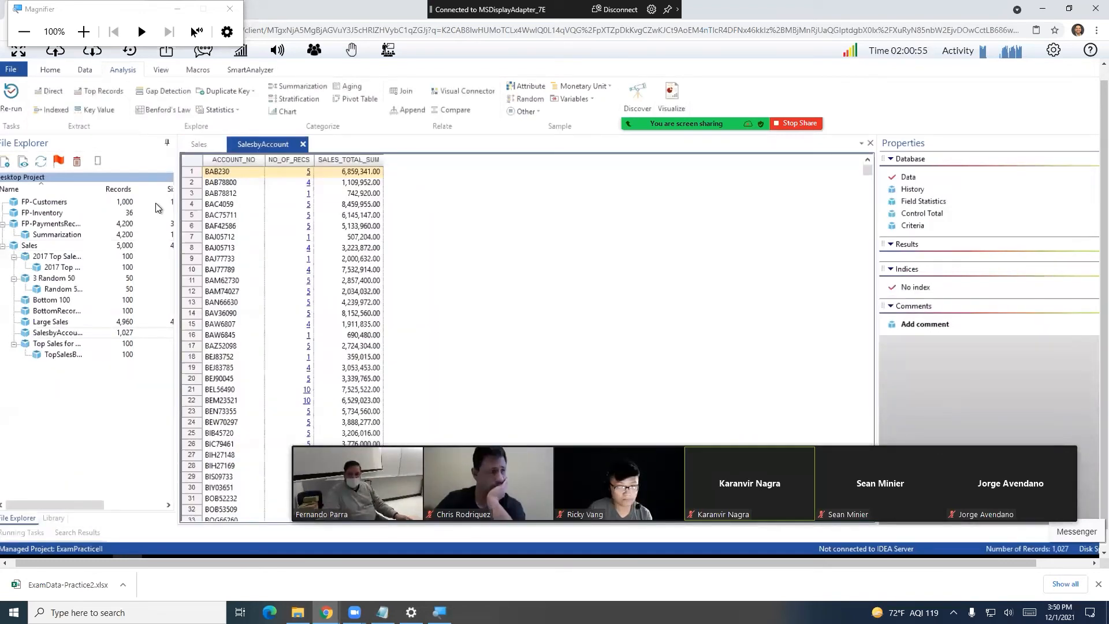
# - Open the FP-PaymentsReceived database and set up a summarization by ACCOUNT_NO that totals PAYMENT_AMOUNT
pyautogui.click(66, 226)
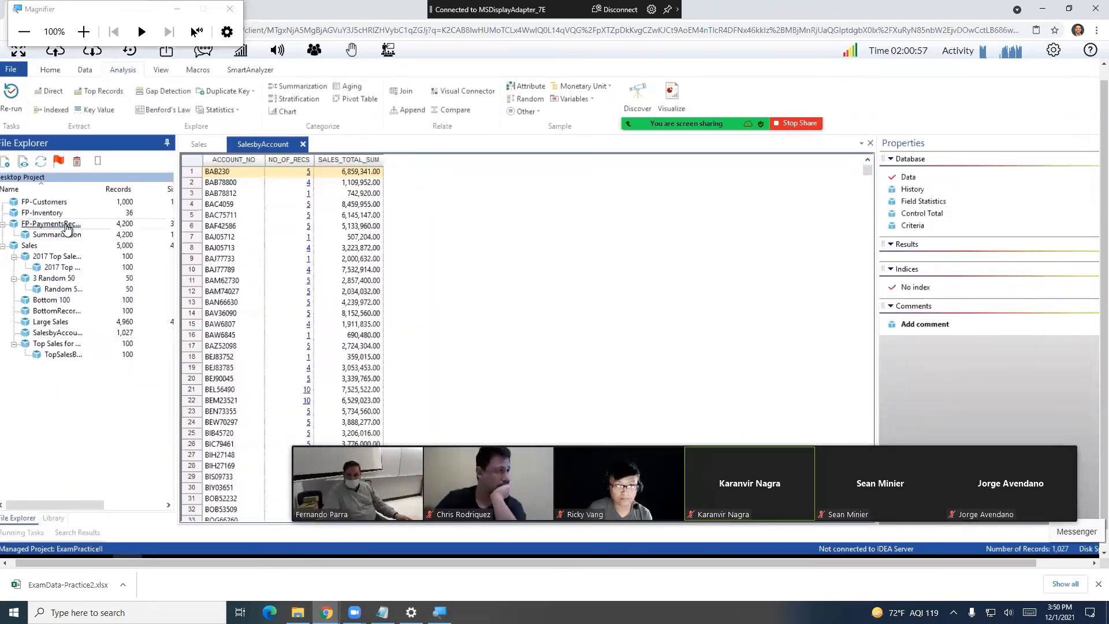
pyautogui.doubleClick(65, 225)
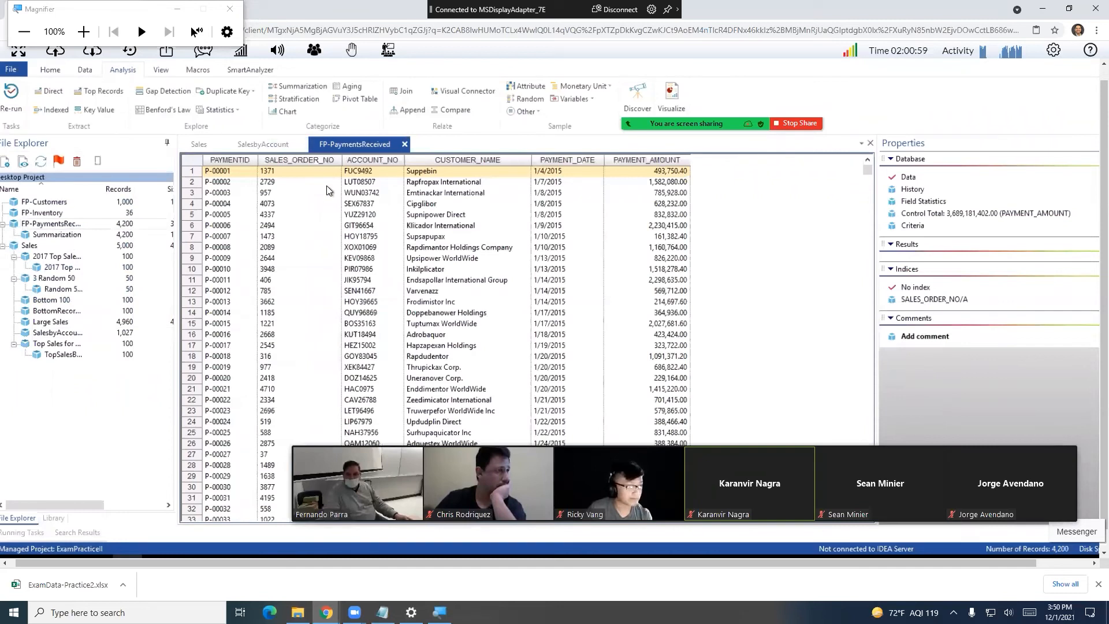
pyautogui.click(299, 89)
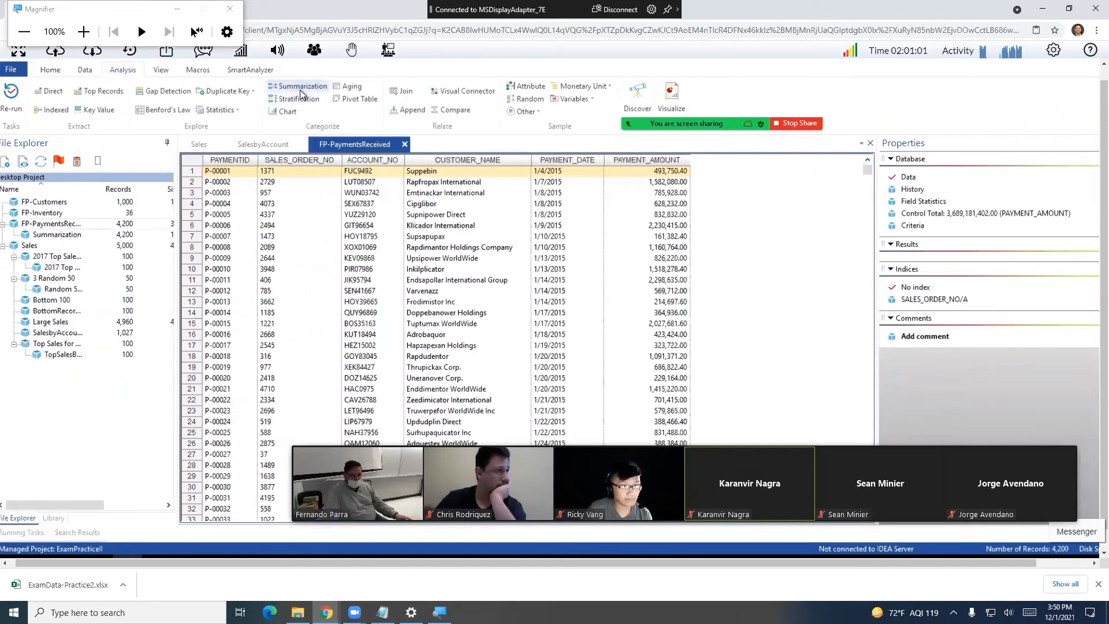
pyautogui.click(439, 209)
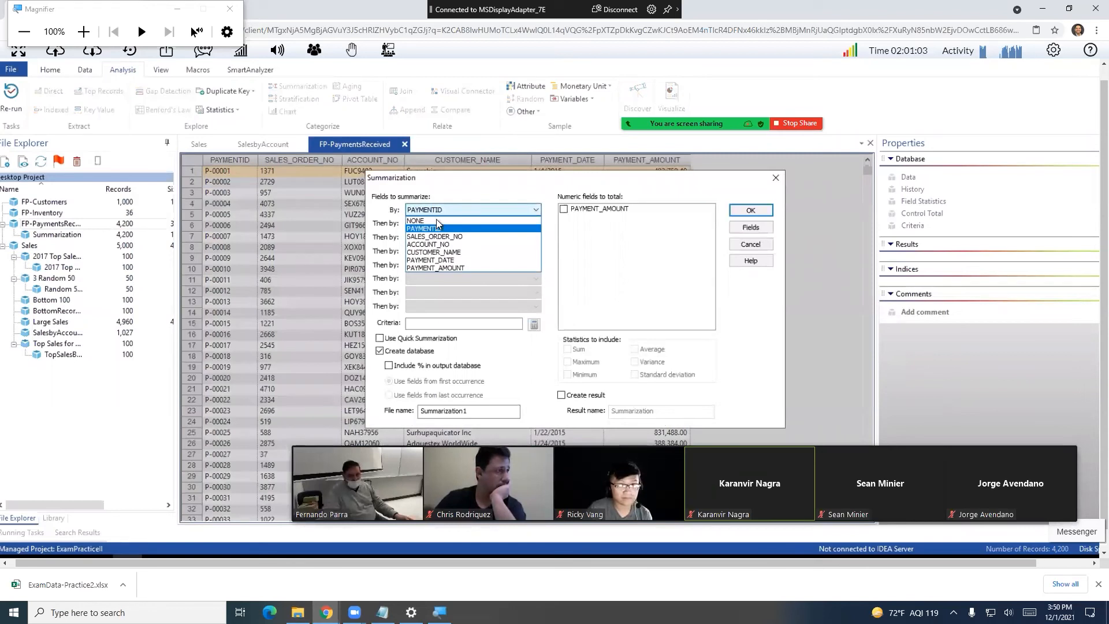
pyautogui.click(439, 245)
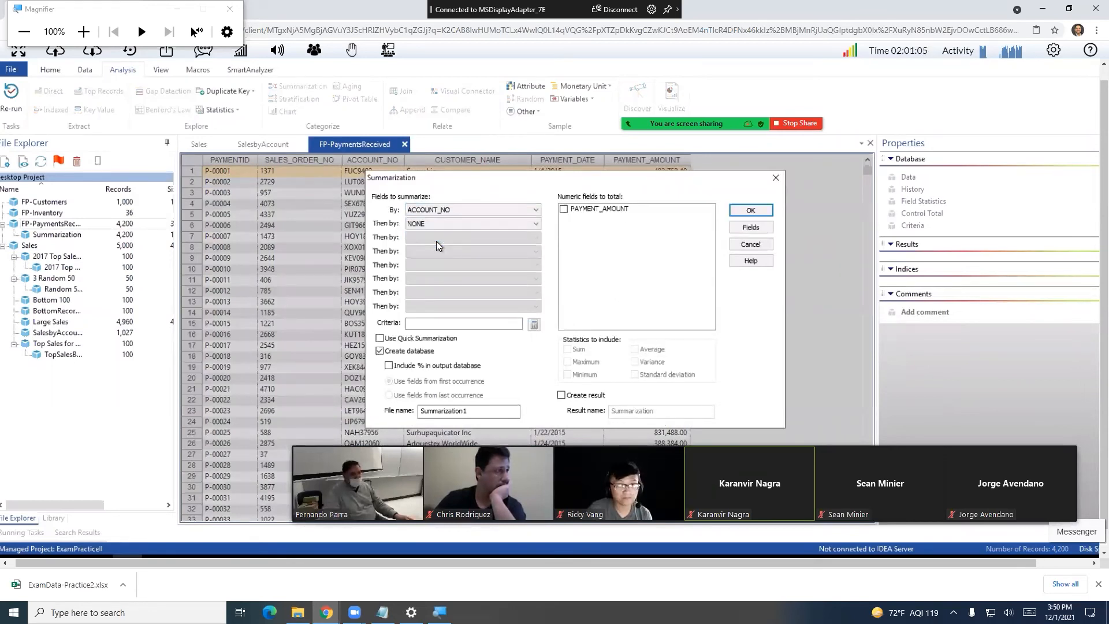
pyautogui.click(563, 209)
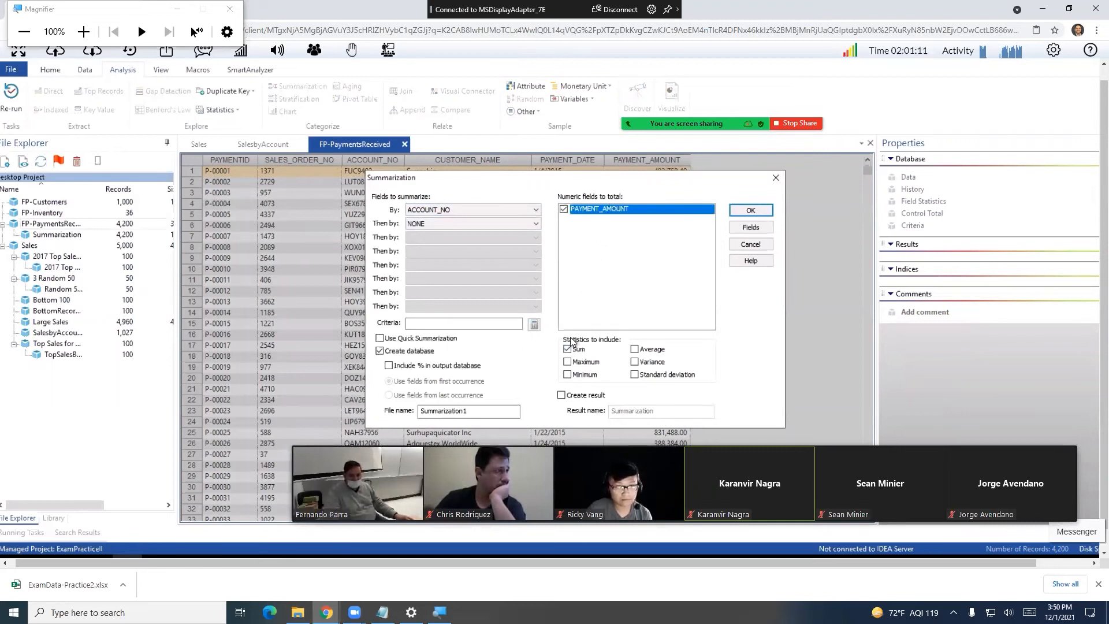
# - Name the payments summarization PaymentsbyAccount by adapting the copied file name, and create the summary
pyautogui.doubleClick(484, 413)
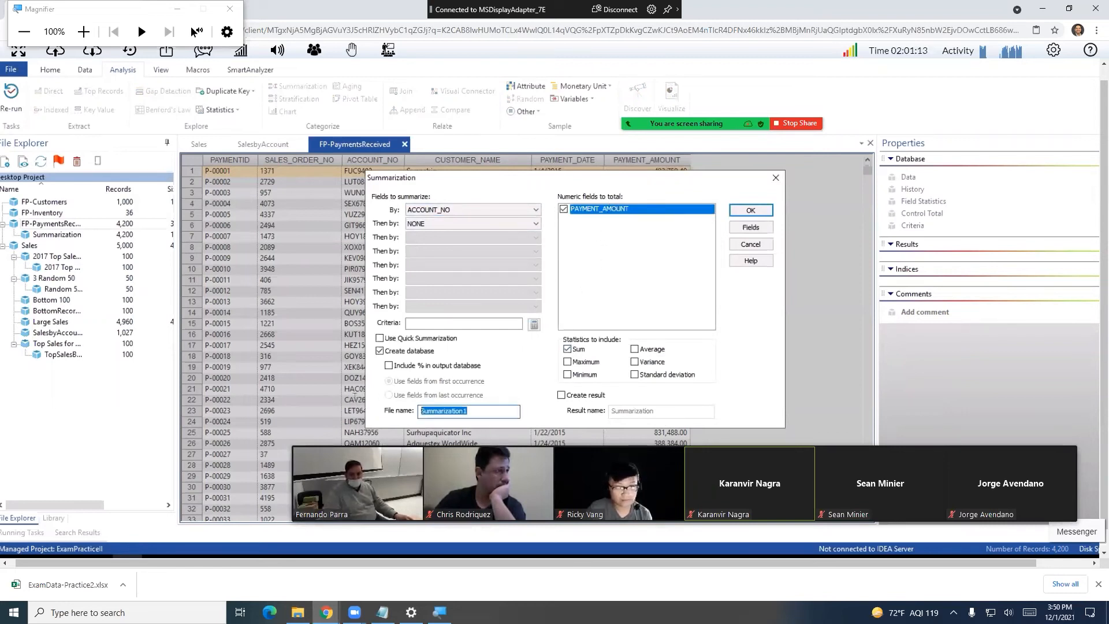
pyautogui.hotkey('ctrl', 'v')
pyautogui.press('Home')
pyautogui.hotkey('shift', 'Right')
pyautogui.hotkey('shift', 'Right')
pyautogui.hotkey('shift', 'Right')
pyautogui.hotkey('shift', 'Right')
pyautogui.hotkey('shift', 'Right')
pyautogui.write('Payments')
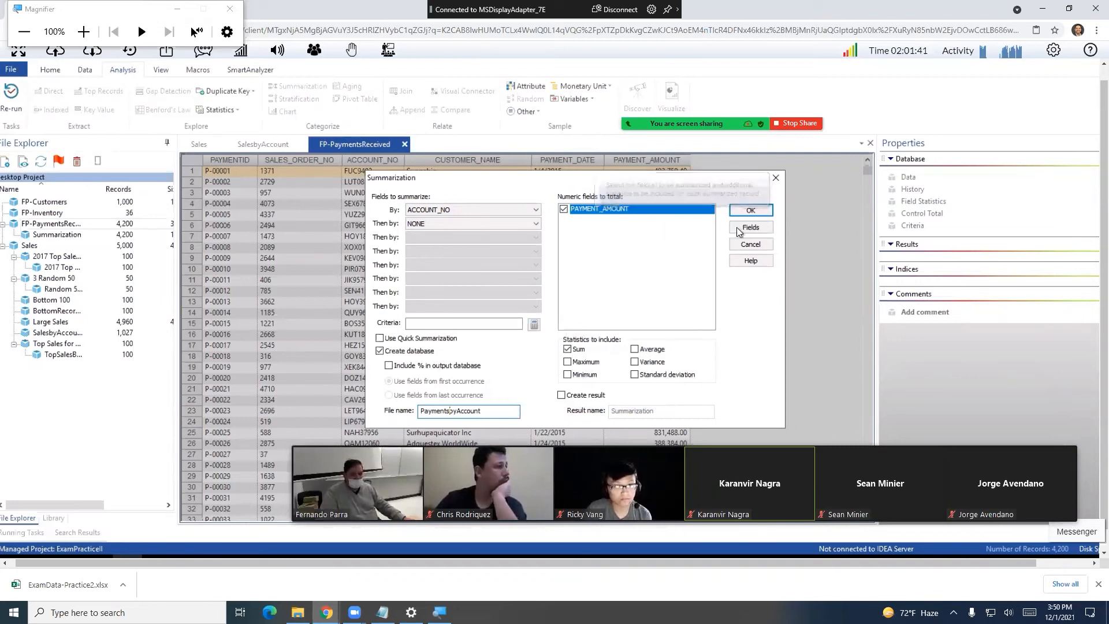
pyautogui.click(749, 212)
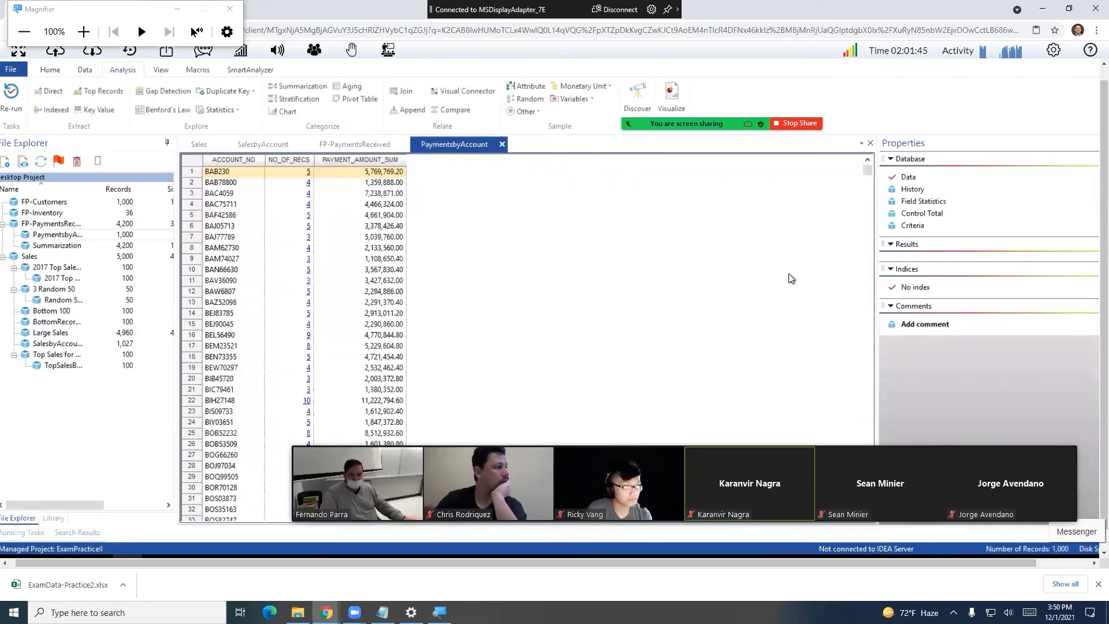
# - Set PAYMENT_AMOUNT_SUM as the control total of the PaymentsbyAccount database
pyautogui.click(394, 217)
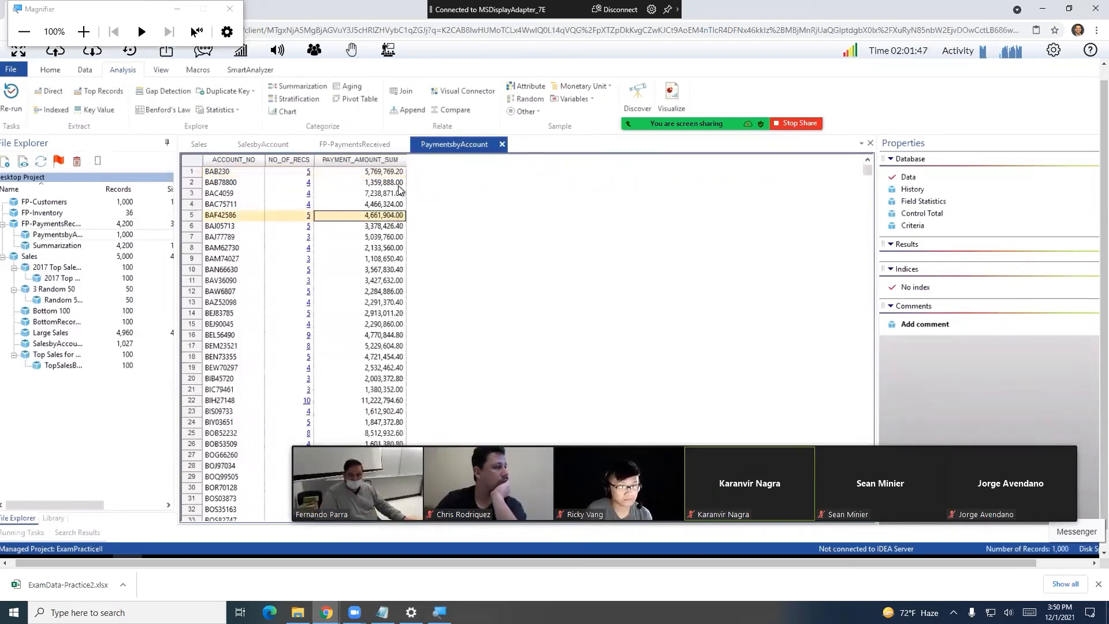
pyautogui.click(917, 214)
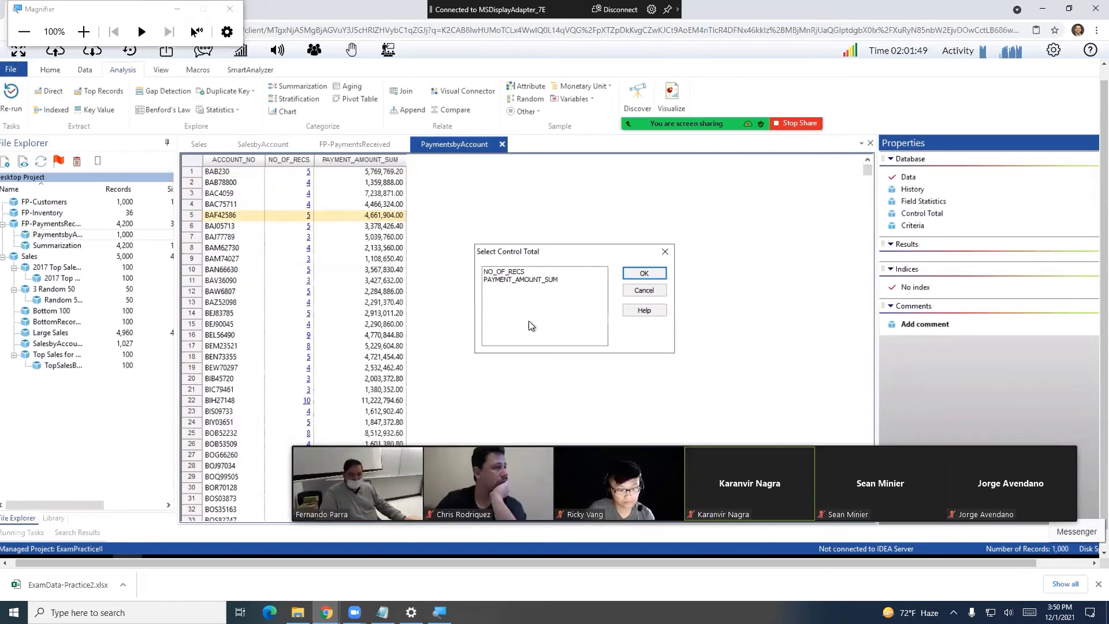
pyautogui.click(523, 280)
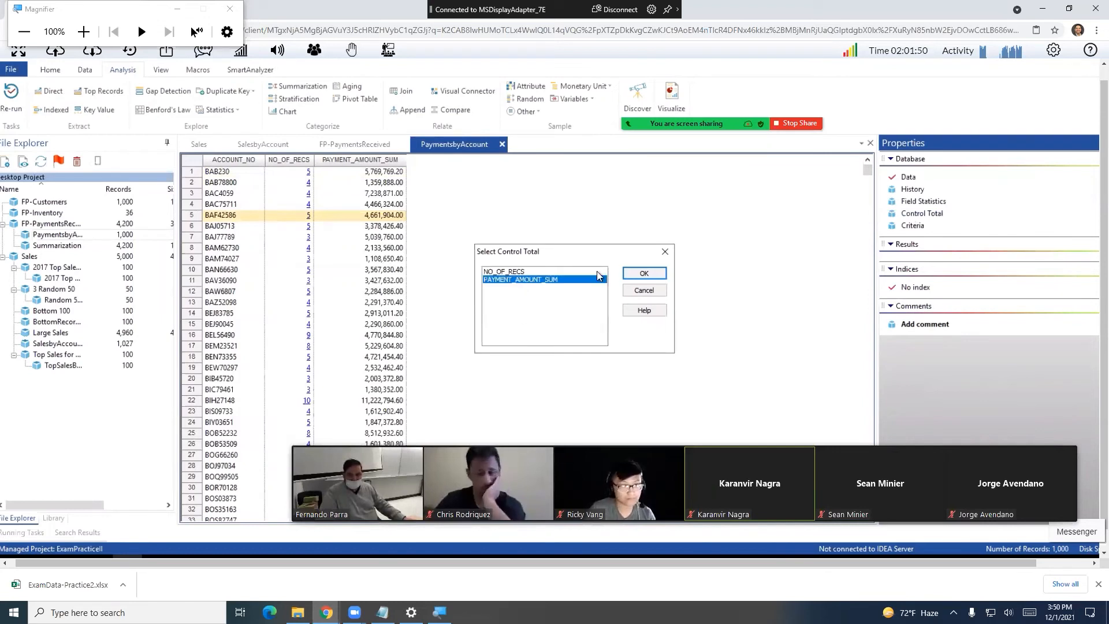
pyautogui.click(646, 273)
pyautogui.click(610, 343)
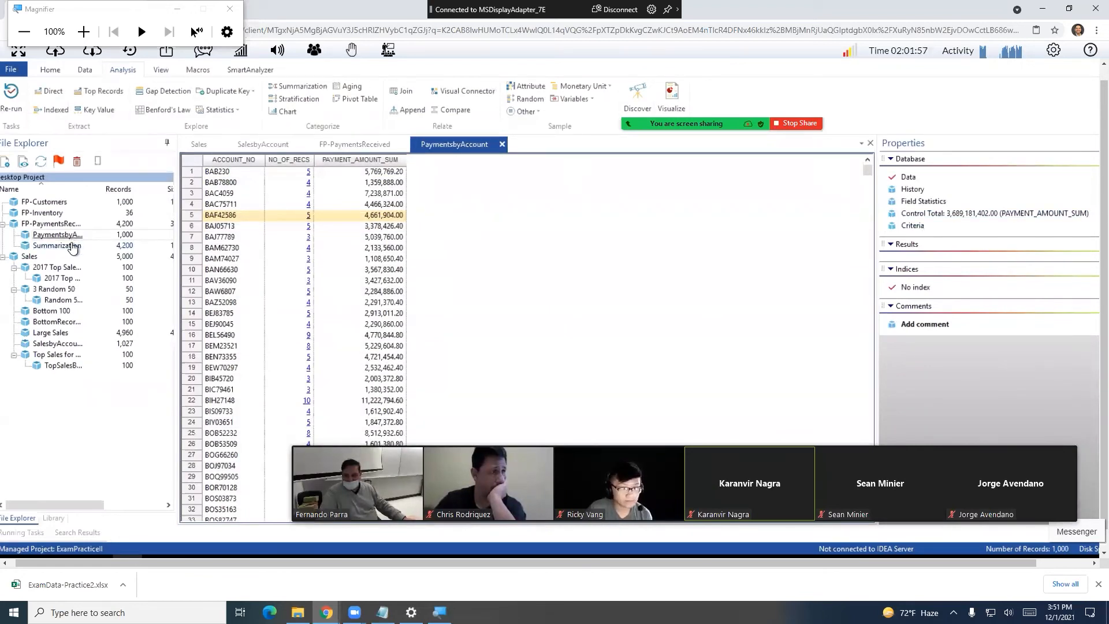
# - Open the SalesbyAccount database and set SALES_TOTAL_SUM as its control total
pyautogui.doubleClick(57, 343)
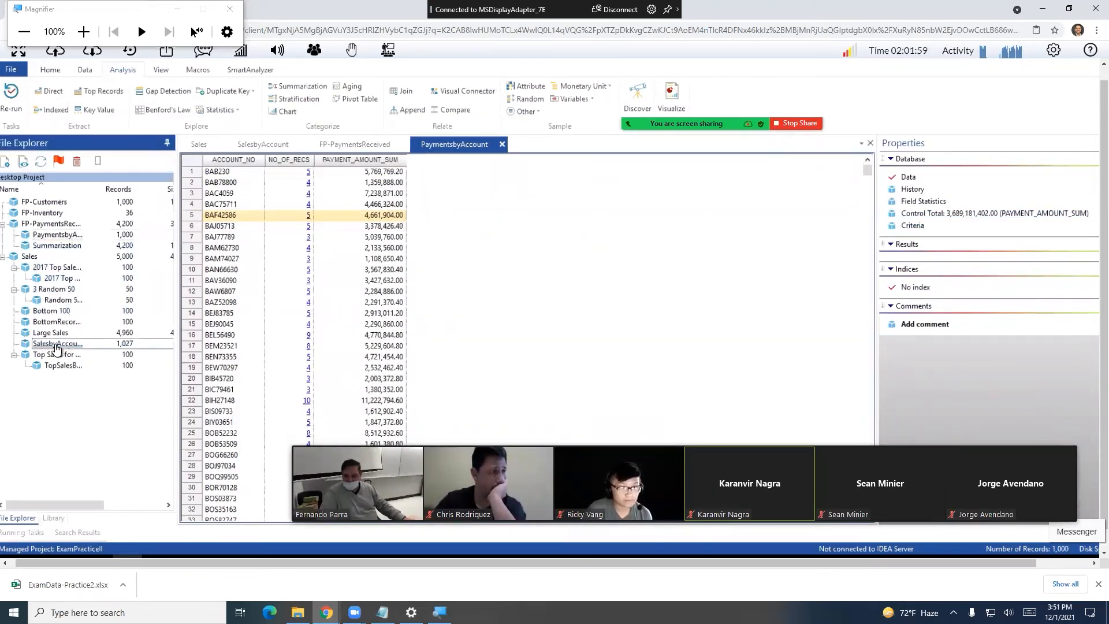
pyautogui.click(921, 214)
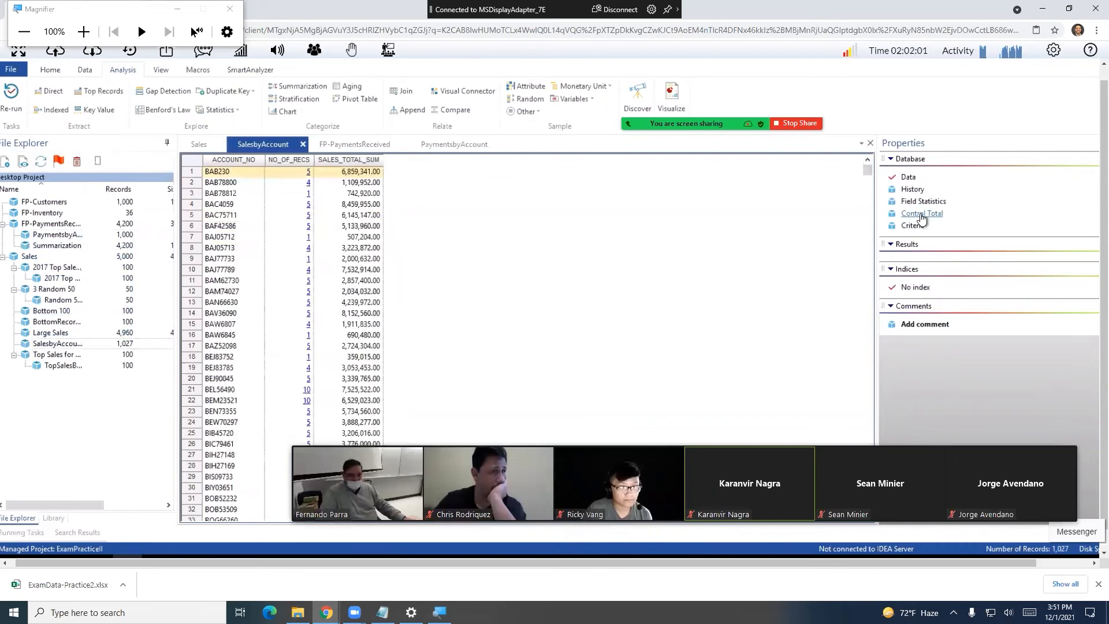
pyautogui.click(527, 281)
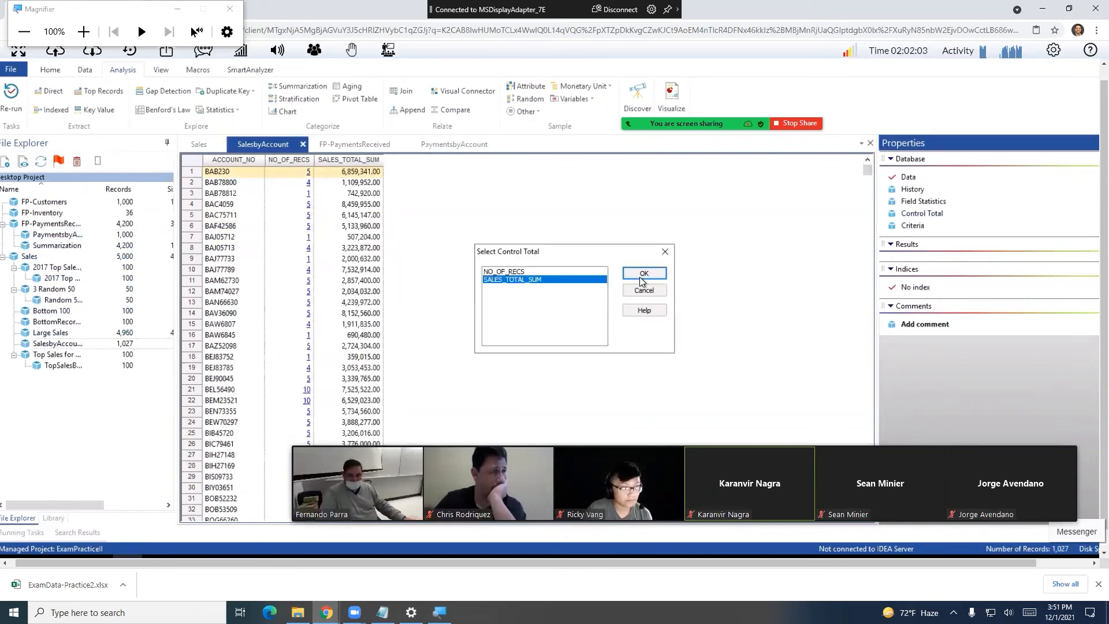
pyautogui.click(643, 273)
pyautogui.click(611, 346)
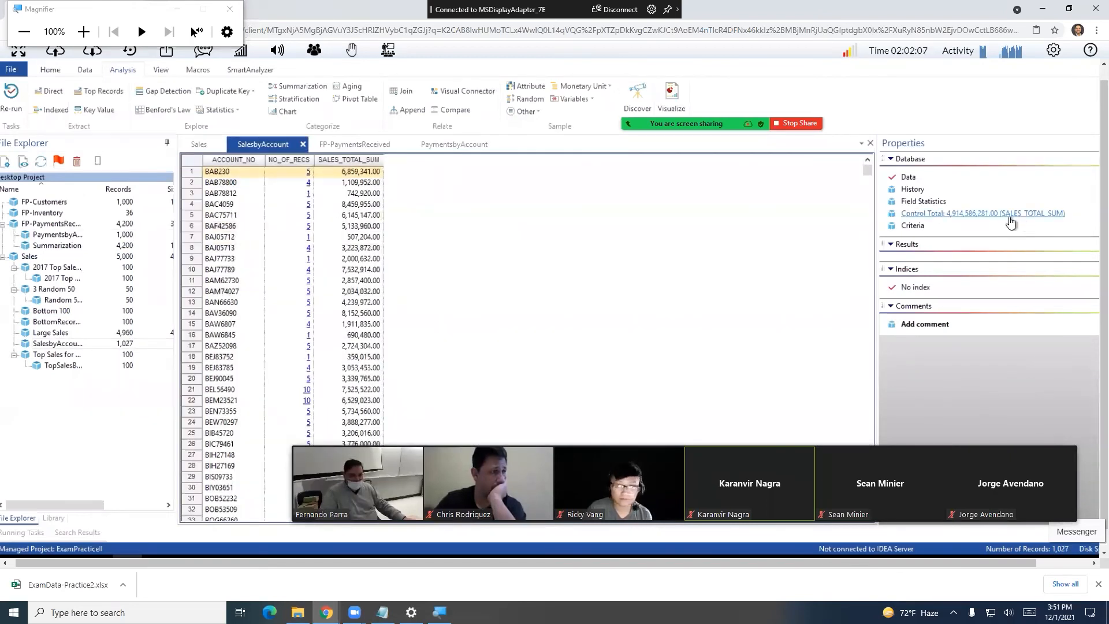
# - Compare the control totals of the Sales, FP-PaymentsReceived and PaymentsbyAccount databases to reconcile the summaries with their sources
pyautogui.click(209, 144)
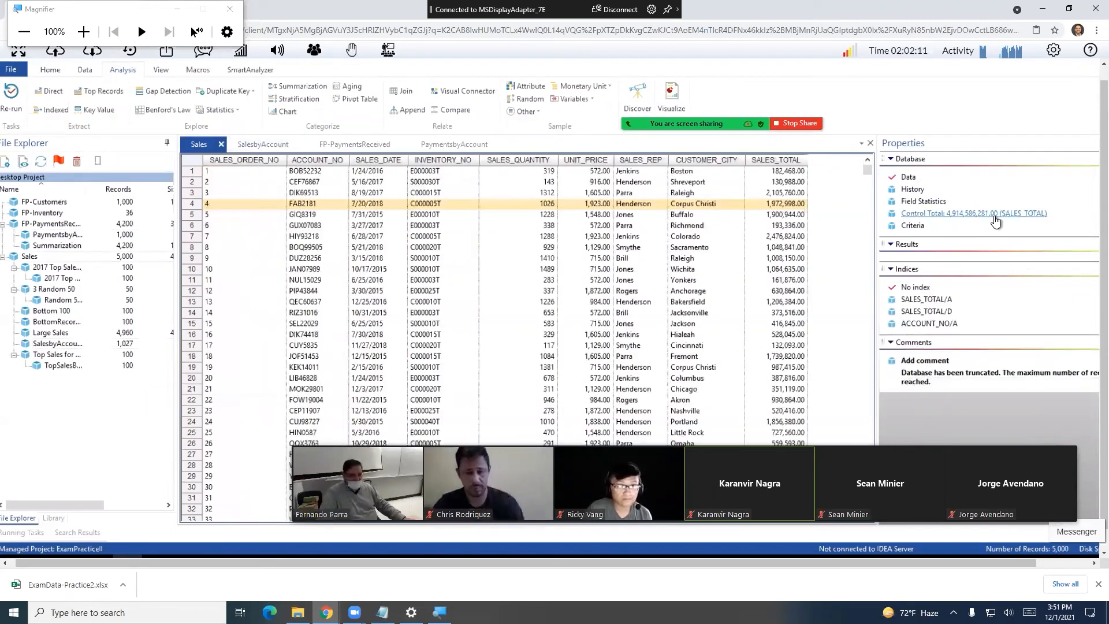
pyautogui.click(384, 144)
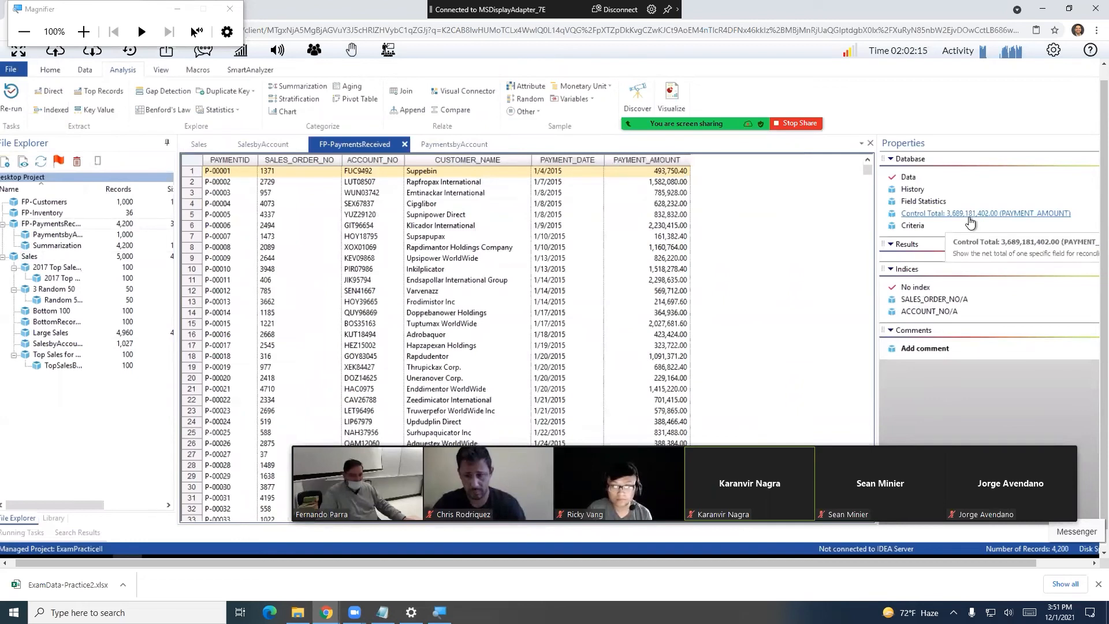
pyautogui.click(453, 149)
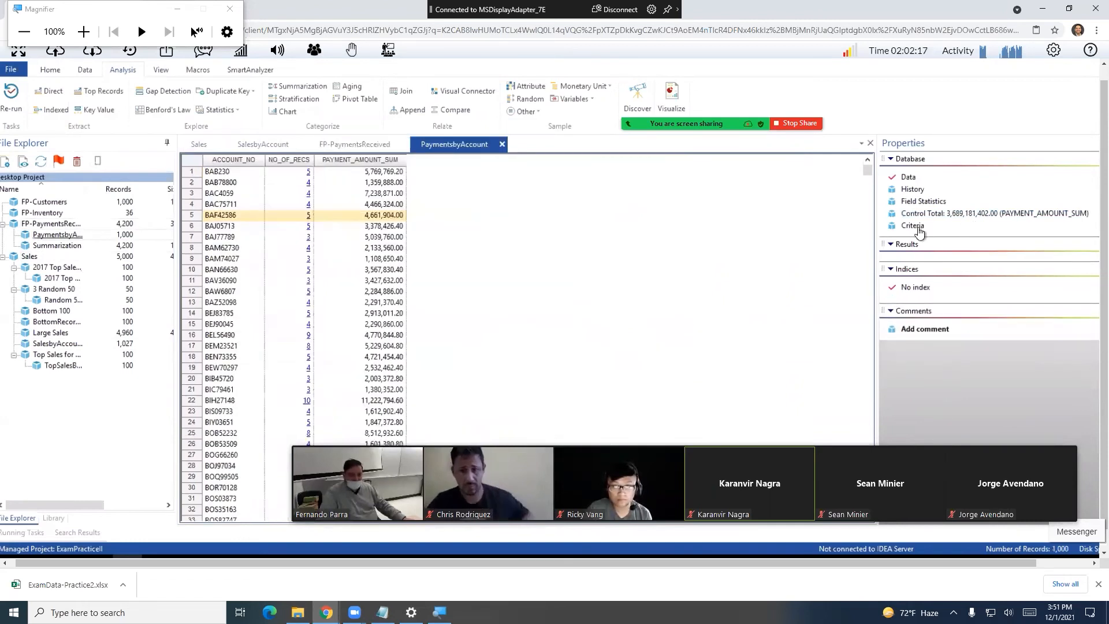
pyautogui.click(368, 148)
pyautogui.click(435, 144)
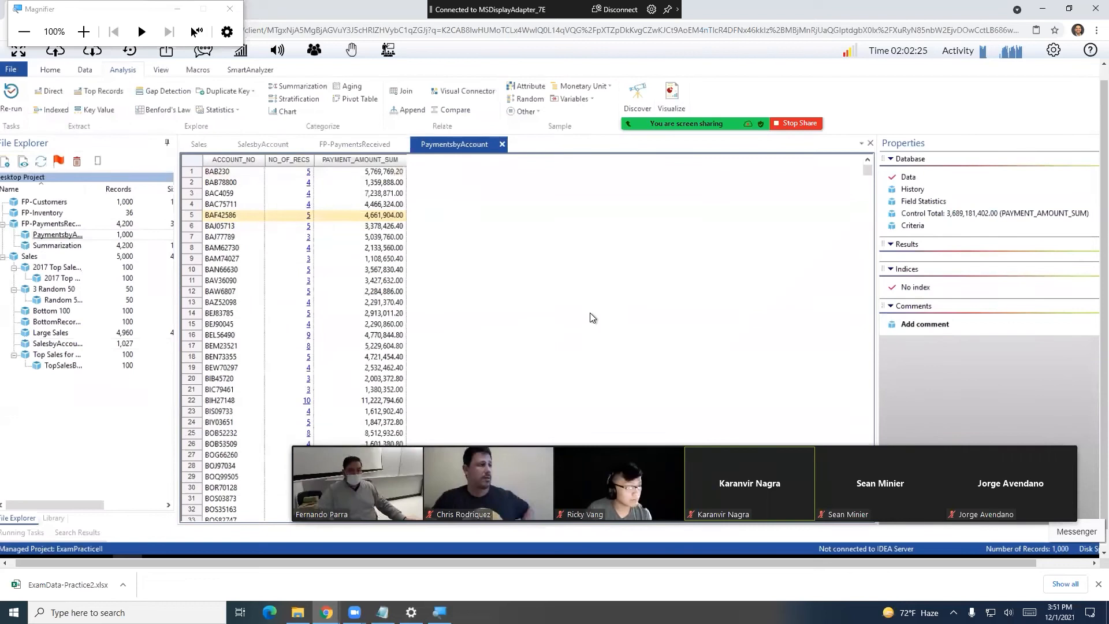
# - Review the practice questions on the IDEA EXAM Prep assignment page and return to IDEA
pyautogui.hotkey('ctrl', 'Tab')
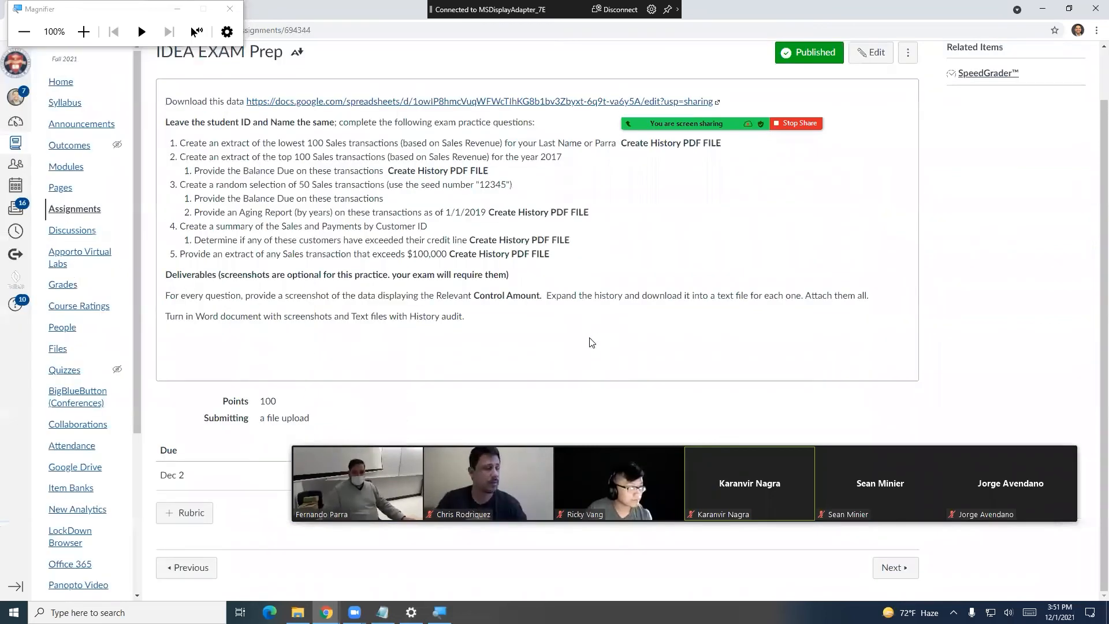
pyautogui.hotkey('ctrl', 'shift', 'Tab')
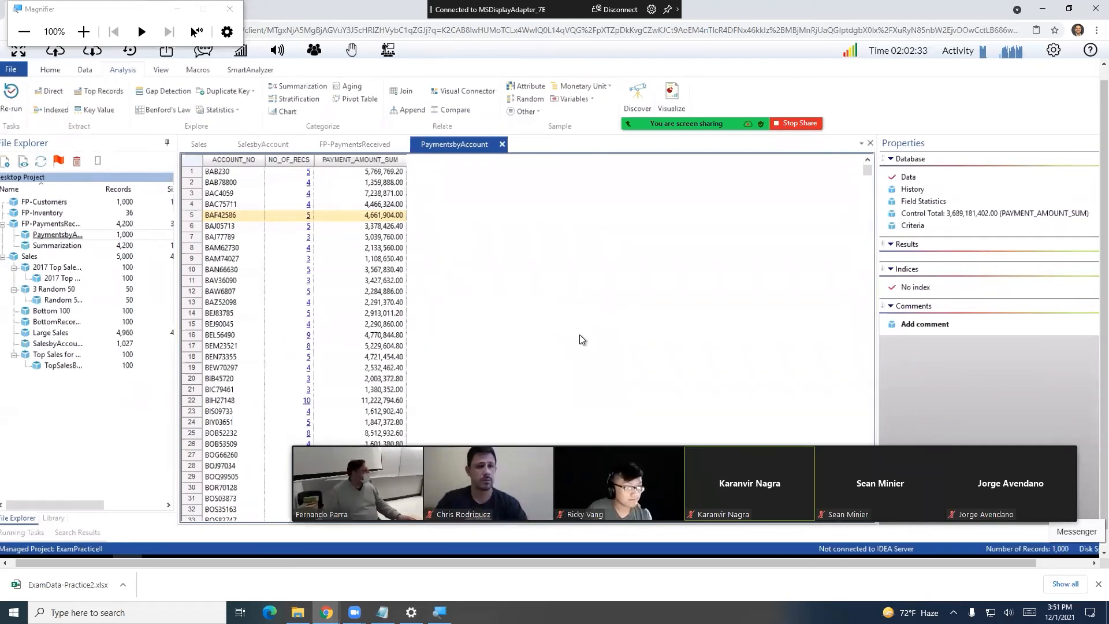
pyautogui.hotkey('ctrl', 'Tab')
pyautogui.hotkey('ctrl', 'shift', 'Tab')
# - Close all open databases: PaymentsbyAccount, FP-PaymentsReceived, SalesbyAccount and Sales
pyautogui.press('alt')
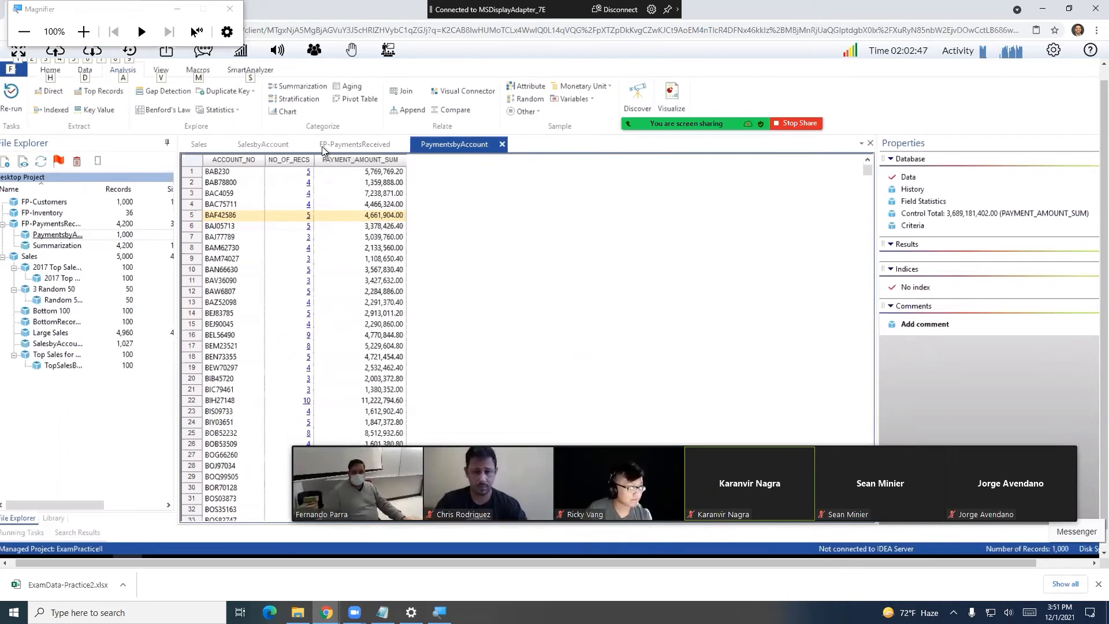
pyautogui.click(502, 145)
pyautogui.click(404, 144)
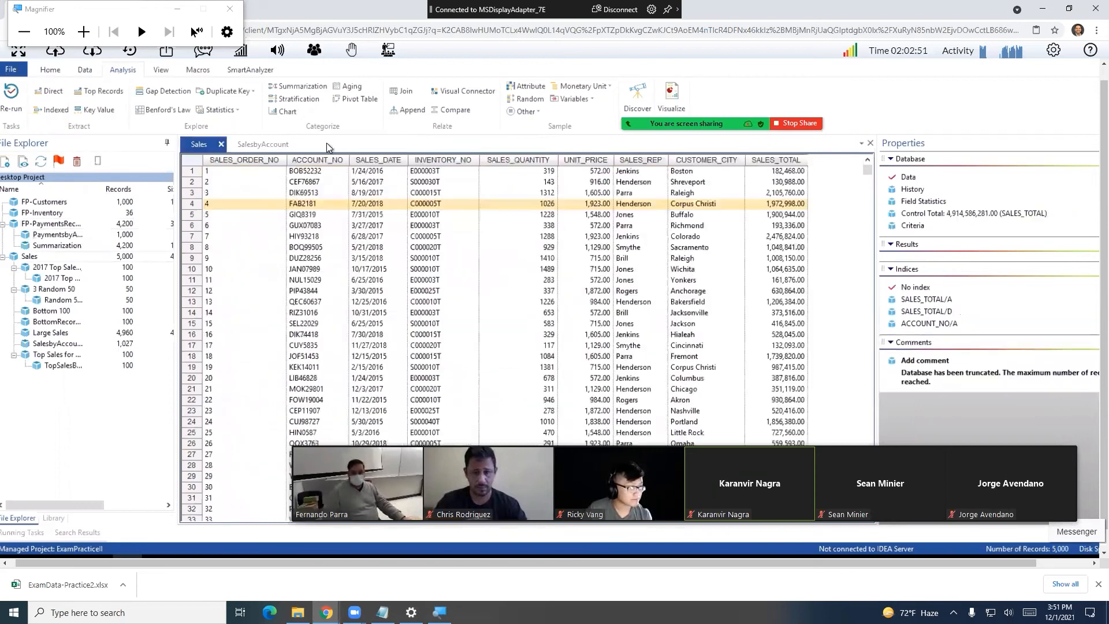
pyautogui.click(268, 144)
pyautogui.click(297, 144)
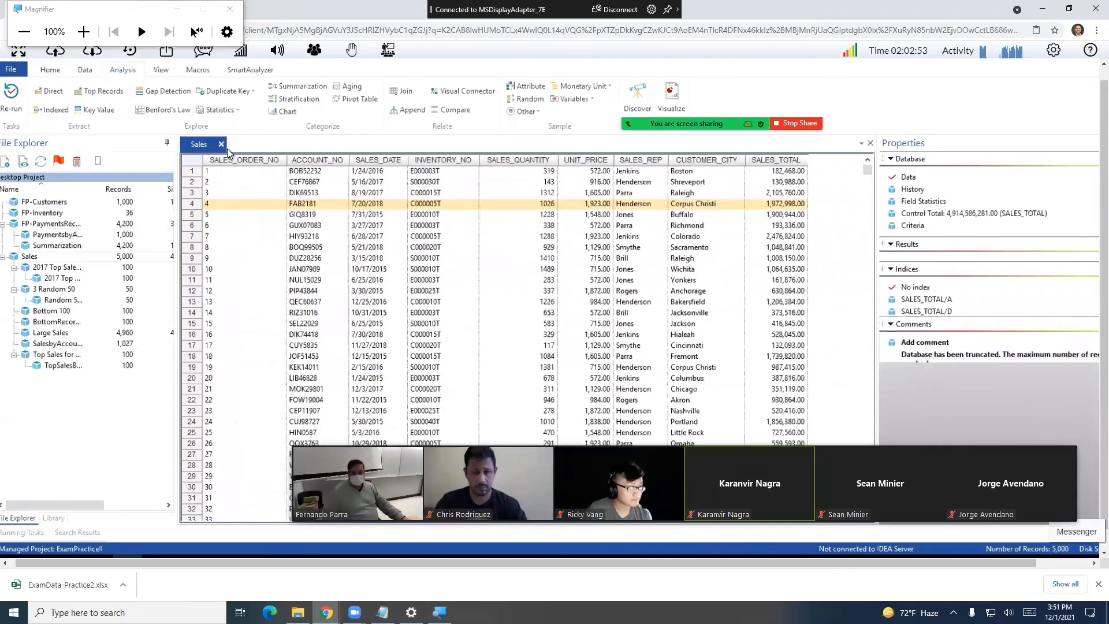
pyautogui.click(221, 144)
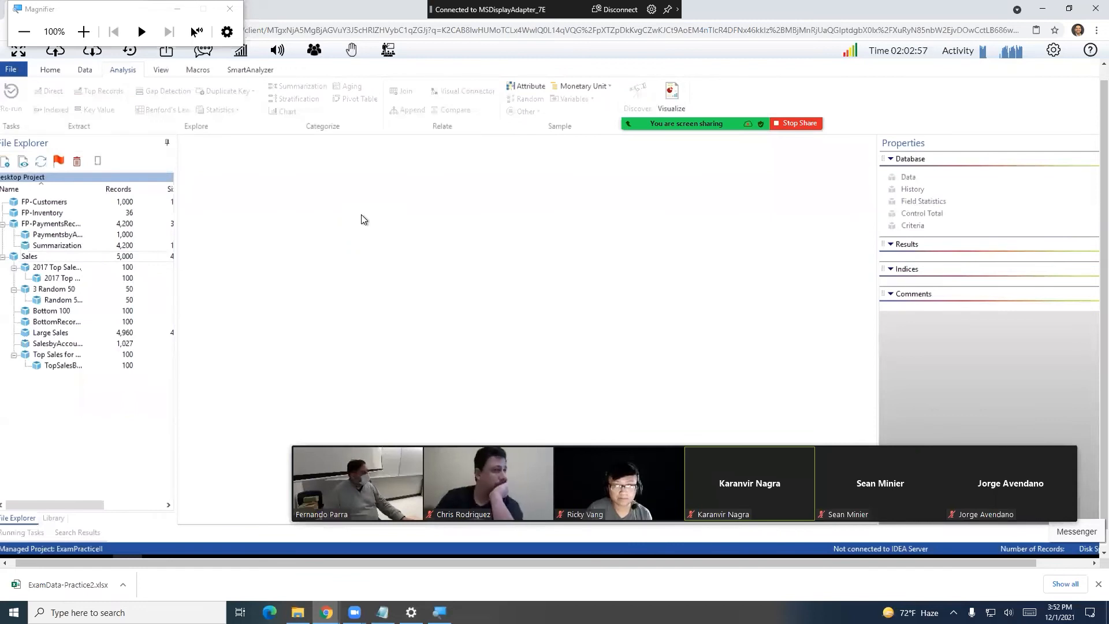
# - Reread the assignment question on whether any customers have exceeded their credit line, and return to IDEA
pyautogui.hotkey('ctrl', 'Tab')
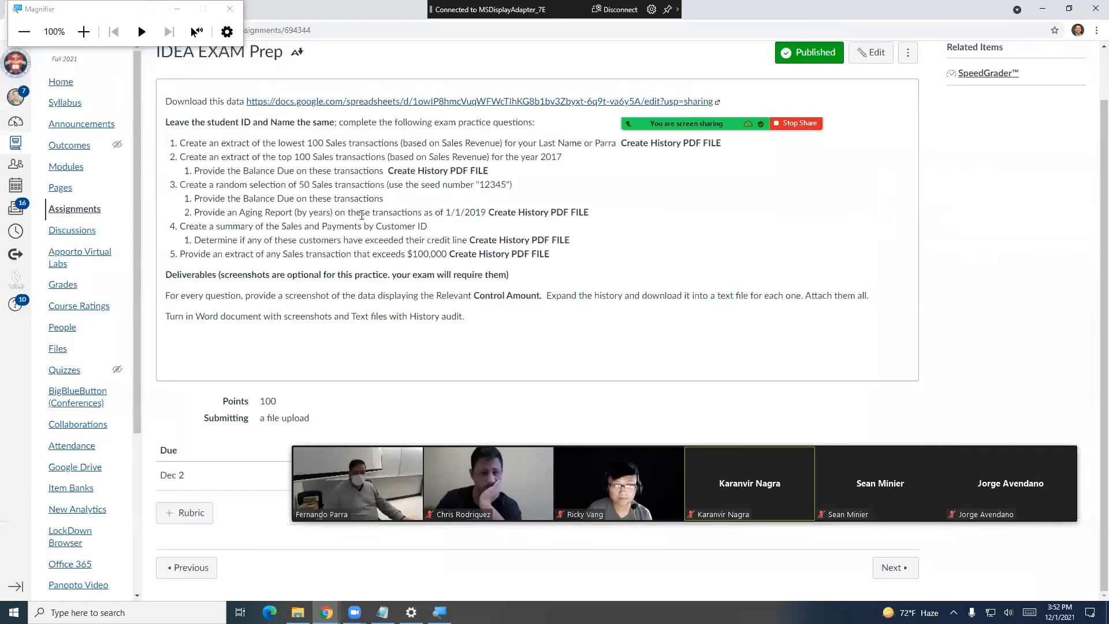
pyautogui.moveTo(262, 238); pyautogui.dragTo(443, 239)
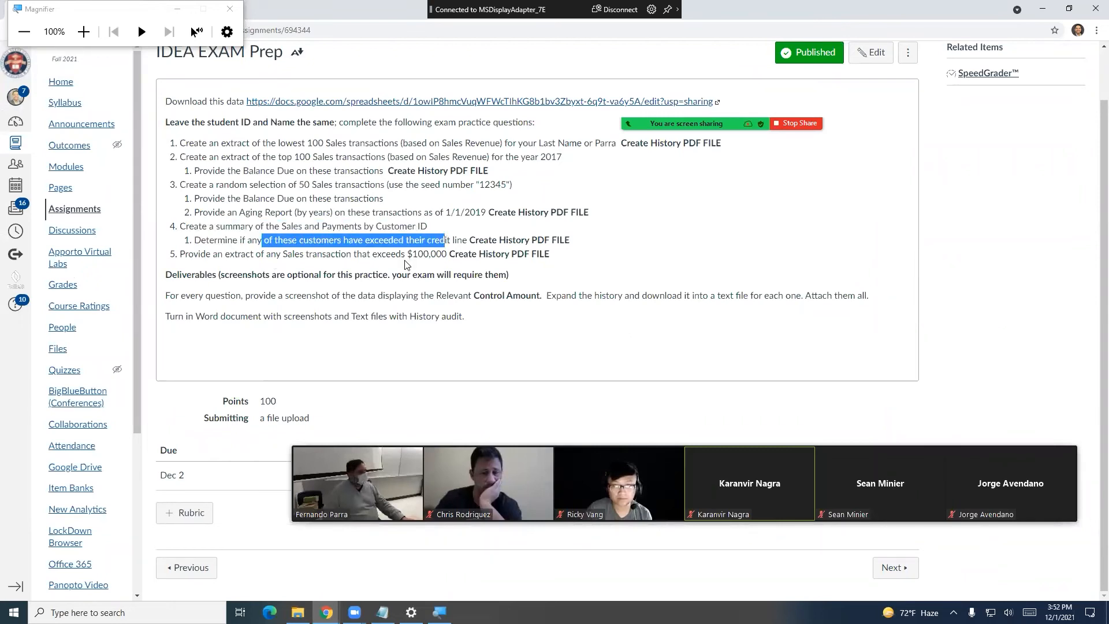
pyautogui.hotkey('ctrl', 'shift', 'Tab')
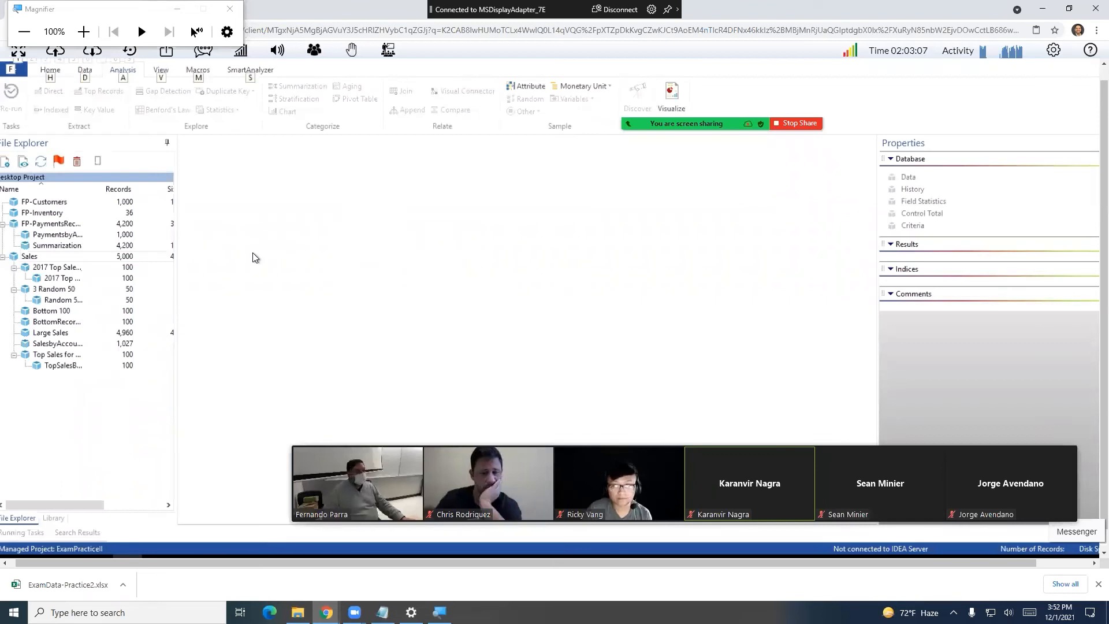
# - Open SalesbyAccount and set up a join with PaymentsbyAccount, found under FP-PaymentsReceived, as the secondary database
pyautogui.doubleClick(65, 345)
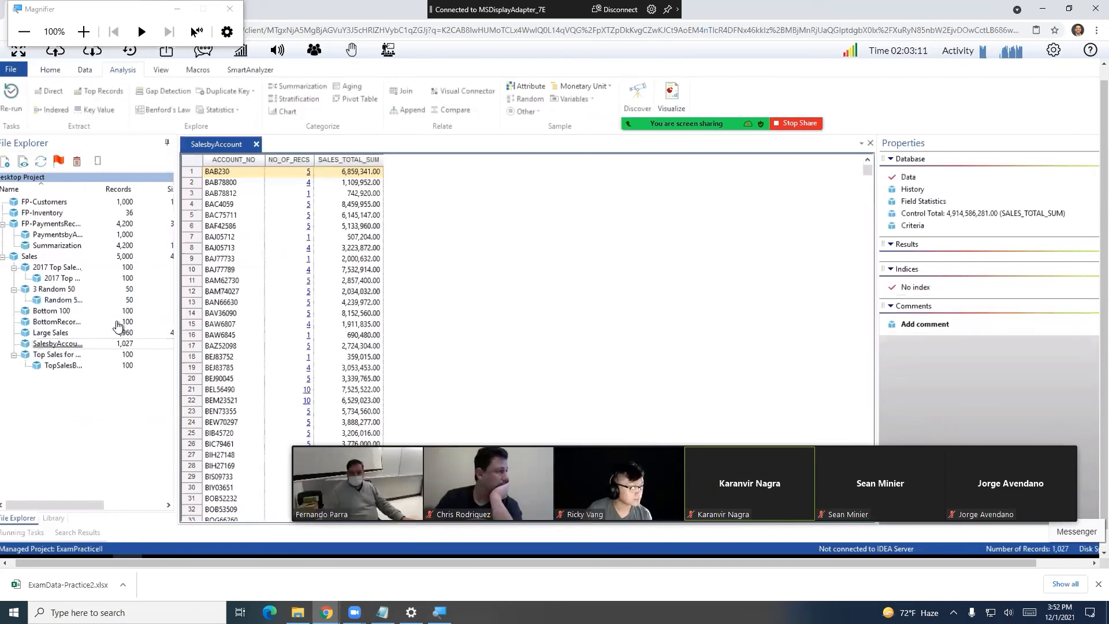
pyautogui.click(407, 92)
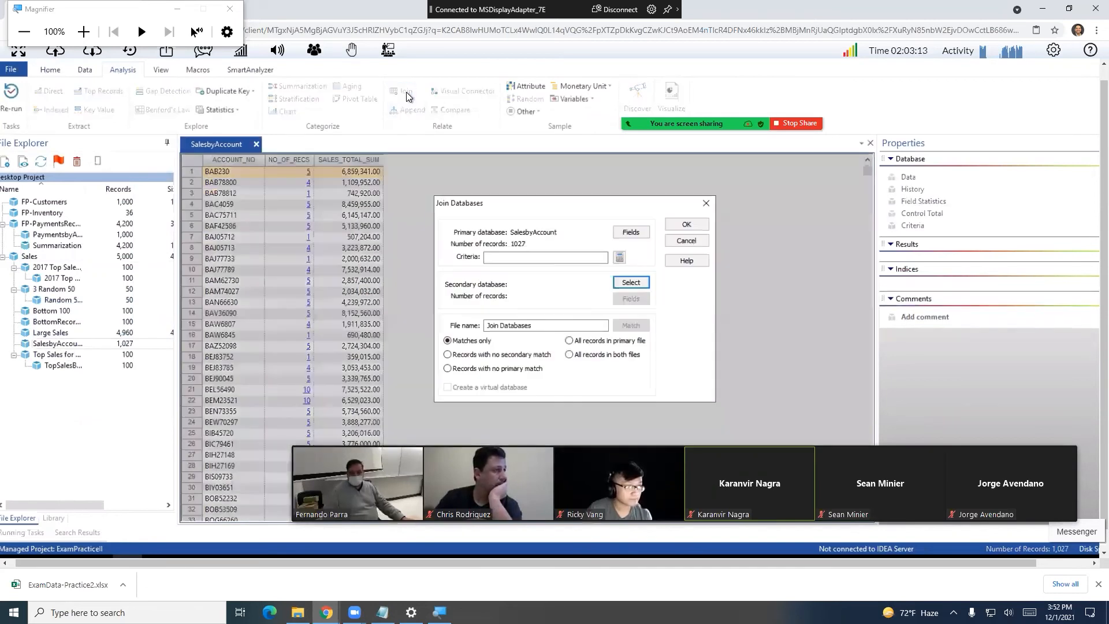
pyautogui.click(631, 282)
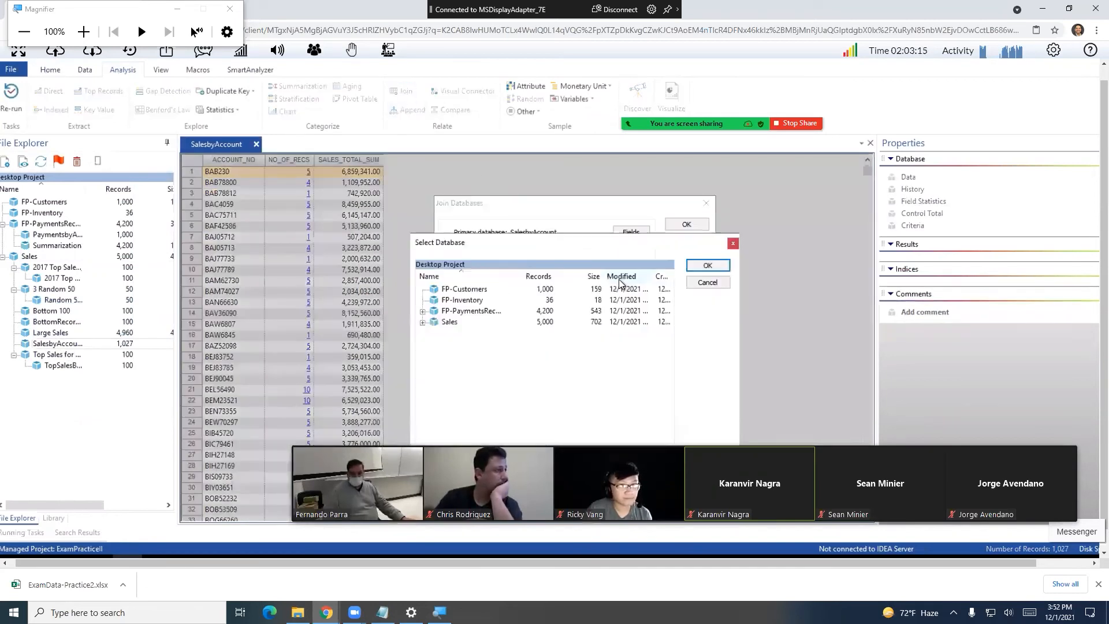
pyautogui.doubleClick(470, 311)
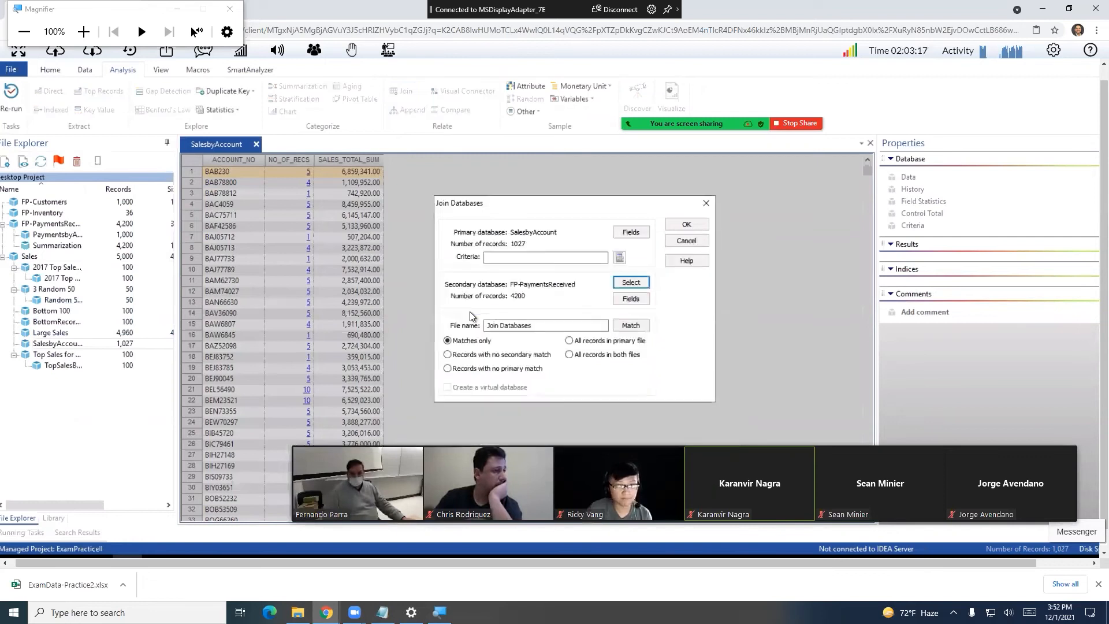
pyautogui.click(626, 284)
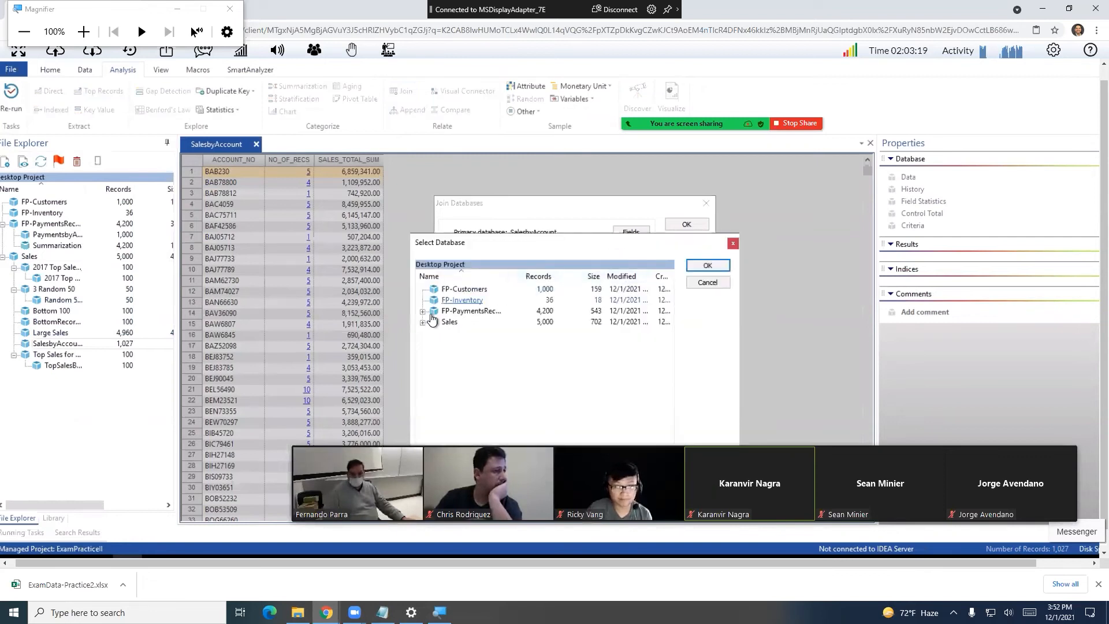
pyautogui.click(423, 312)
pyautogui.click(477, 322)
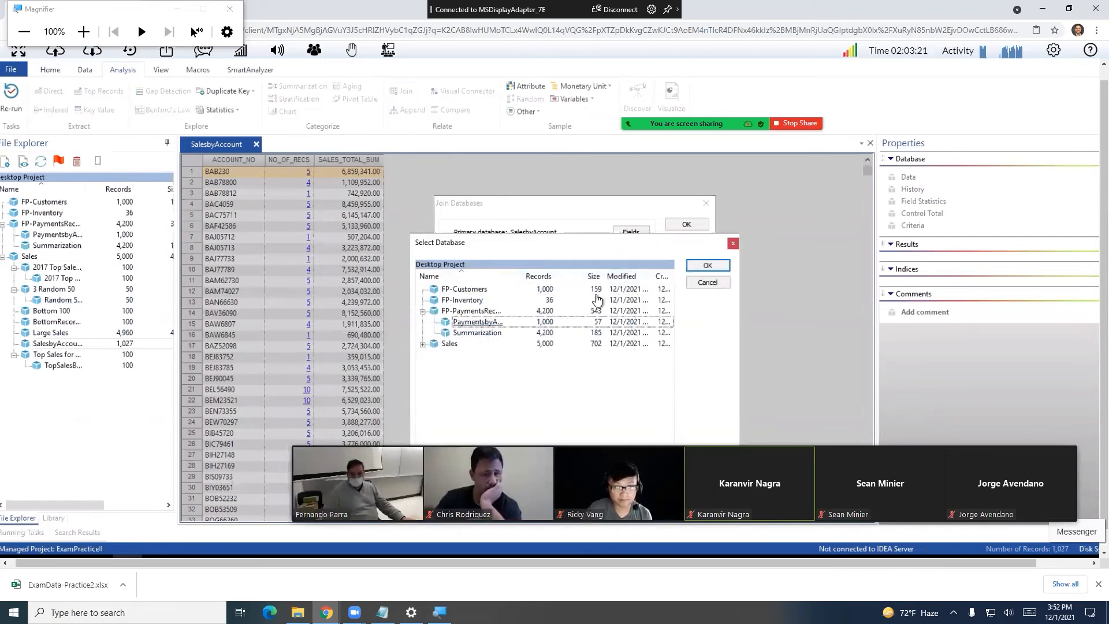
pyautogui.click(691, 268)
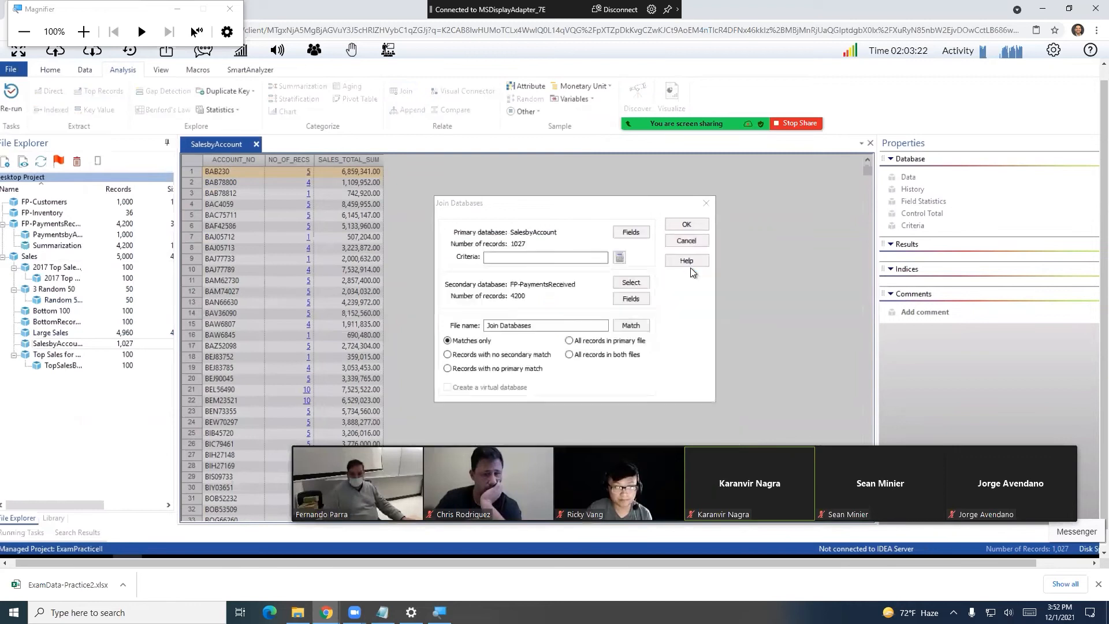
# - Match the join on ACCOUNT_NO in both databases, in ascending order
pyautogui.click(632, 327)
pyautogui.click(461, 258)
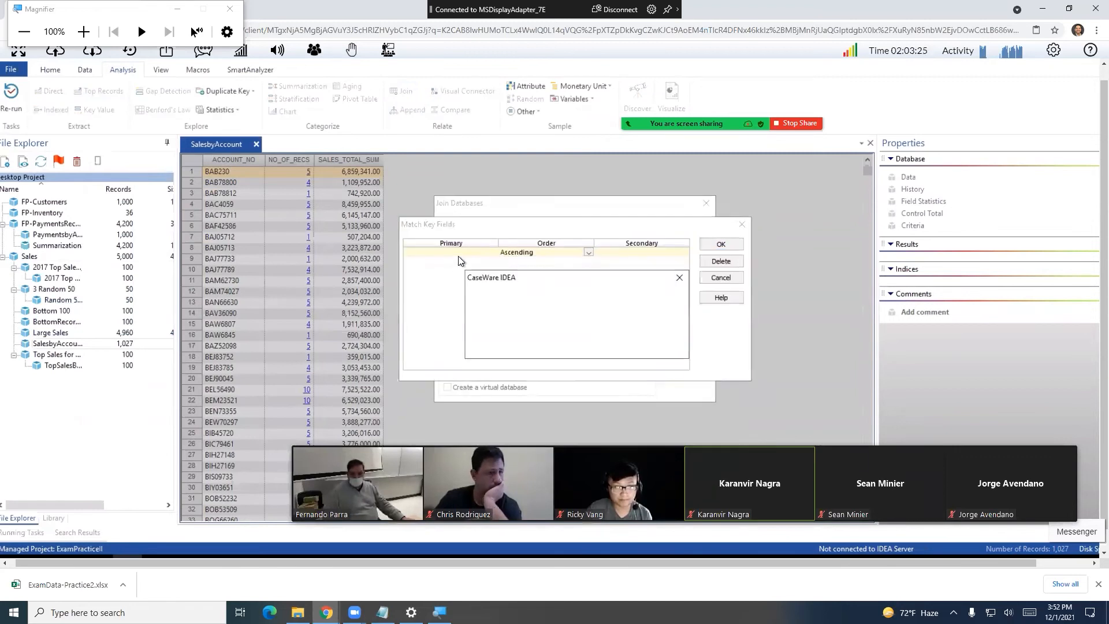
pyautogui.press('Return')
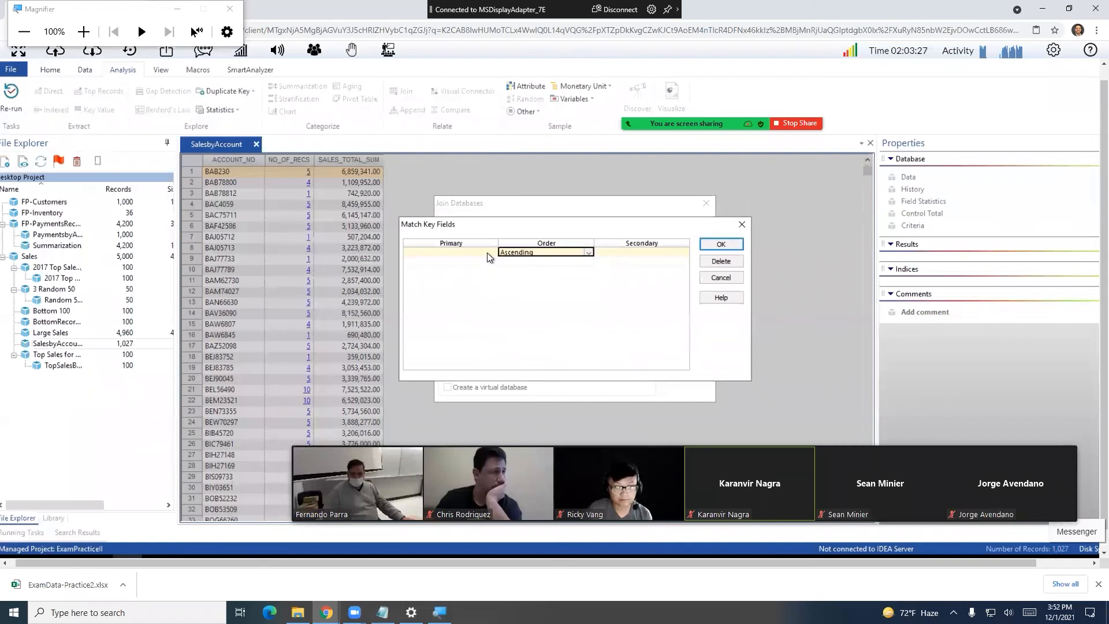
pyautogui.click(486, 252)
pyautogui.click(633, 251)
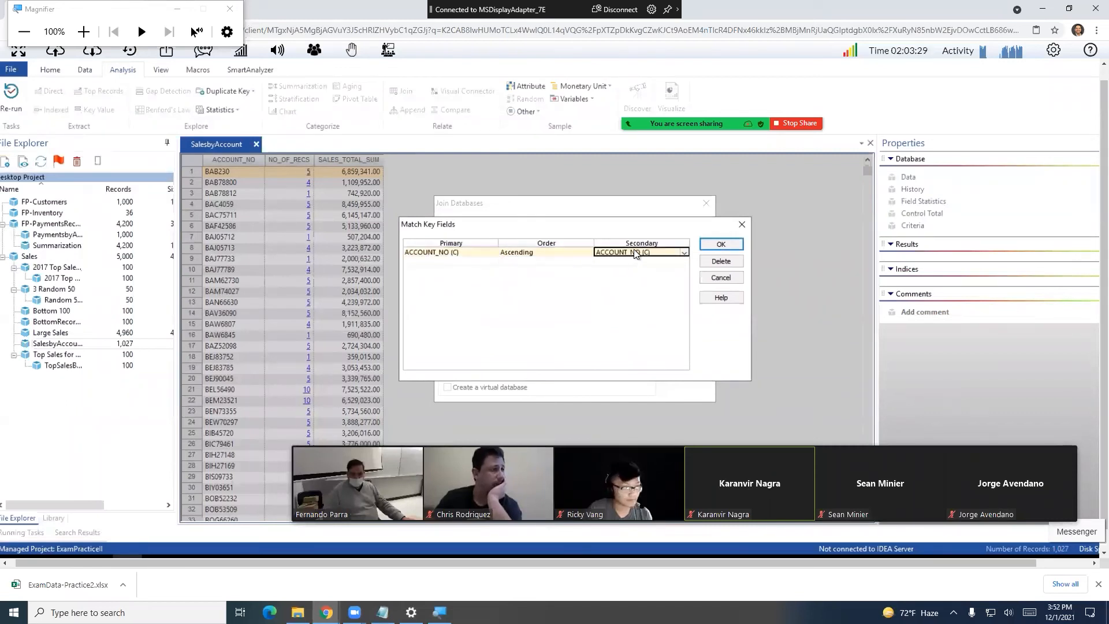
pyautogui.click(710, 243)
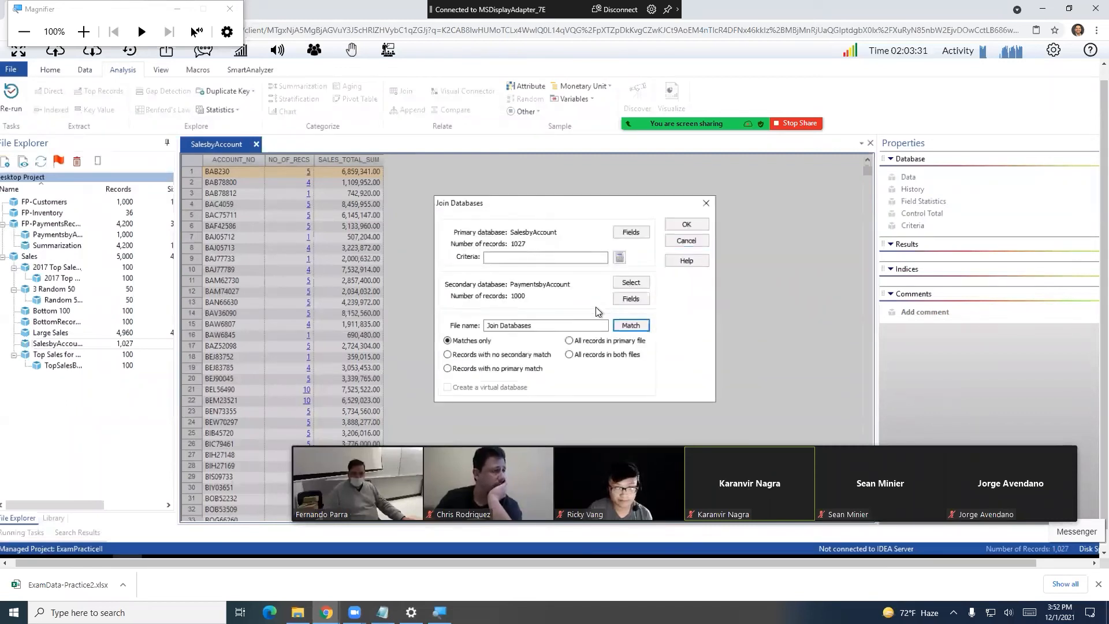
# - Name the joined file AccountBalances, keep all records in the primary file, and create the join
pyautogui.click(577, 324)
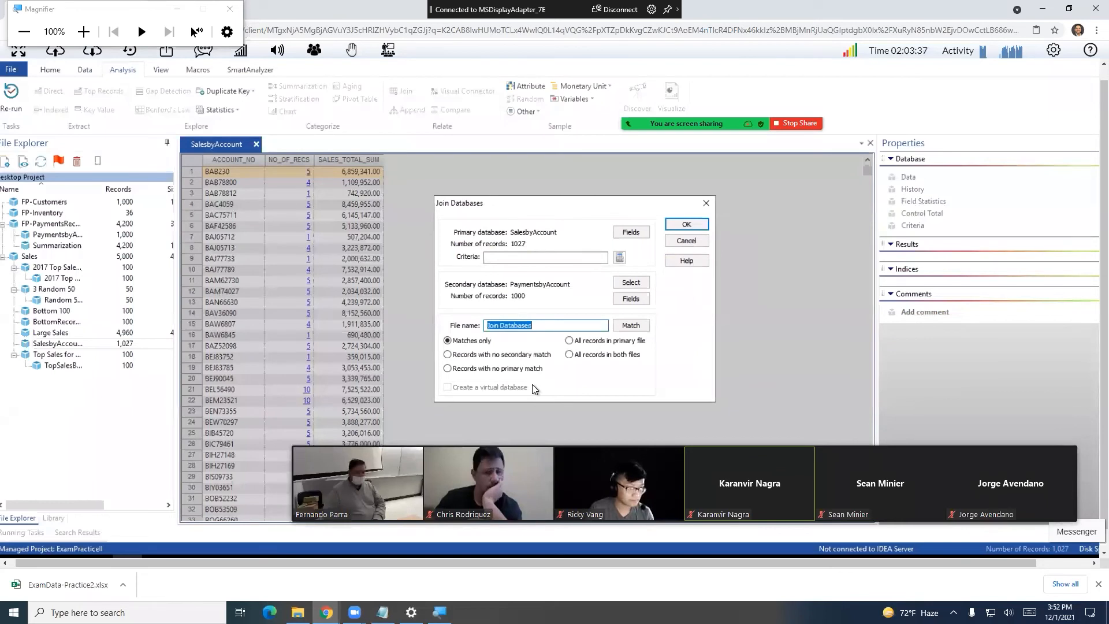
pyautogui.write('AccountBalances')
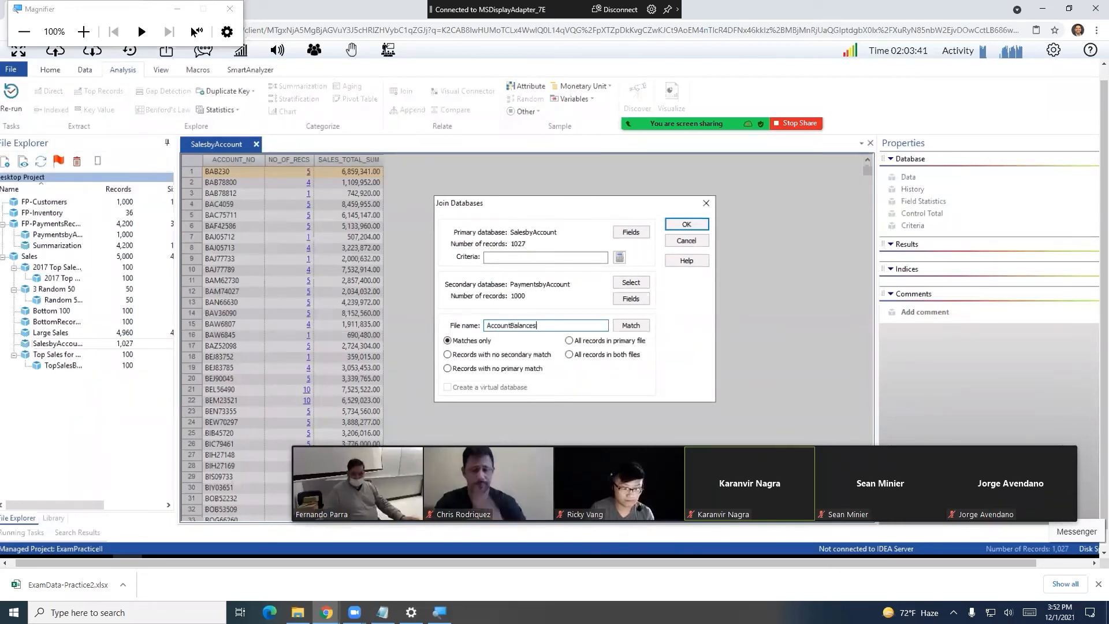
pyautogui.click(577, 342)
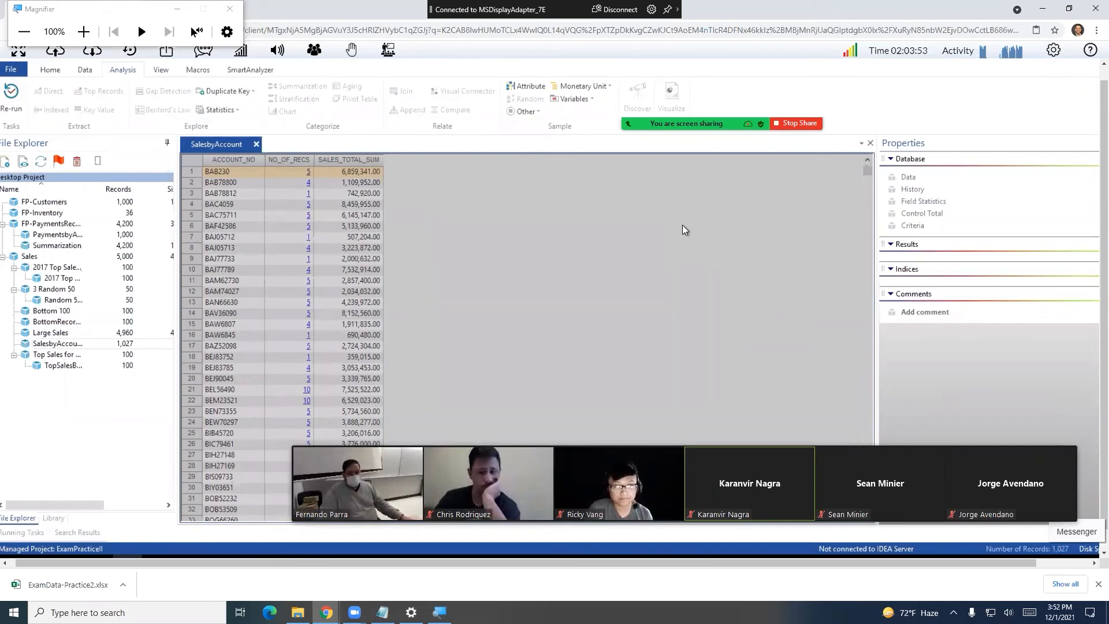
pyautogui.click(684, 227)
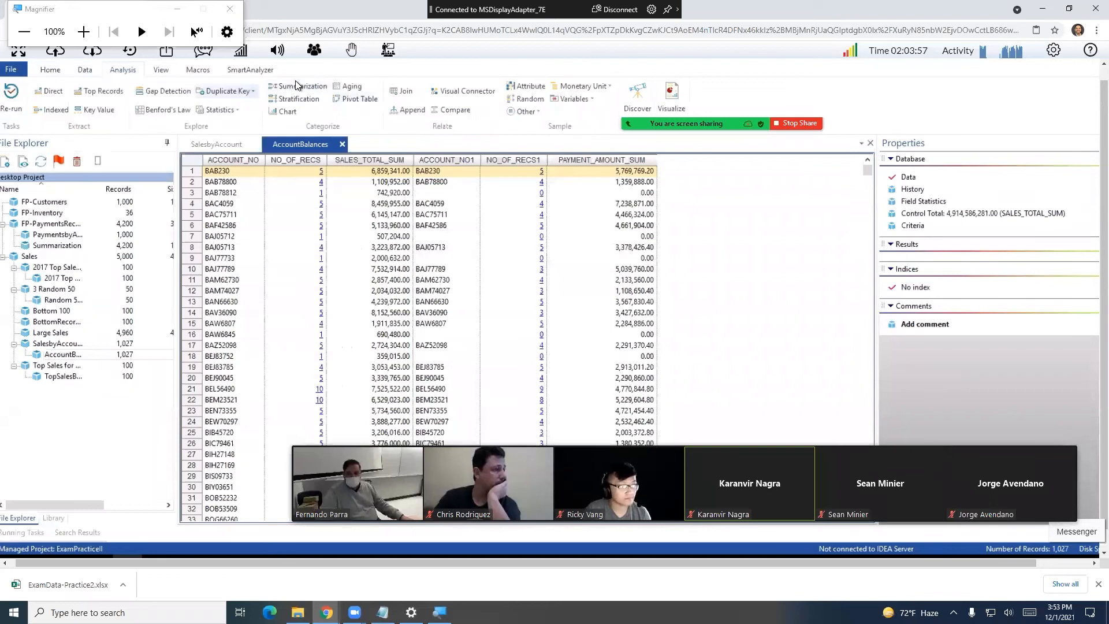
# - Start appending a virtual numeric field named ACCOUNTBALANCE with 2 decimals to the AccountBalances database
pyautogui.click(85, 71)
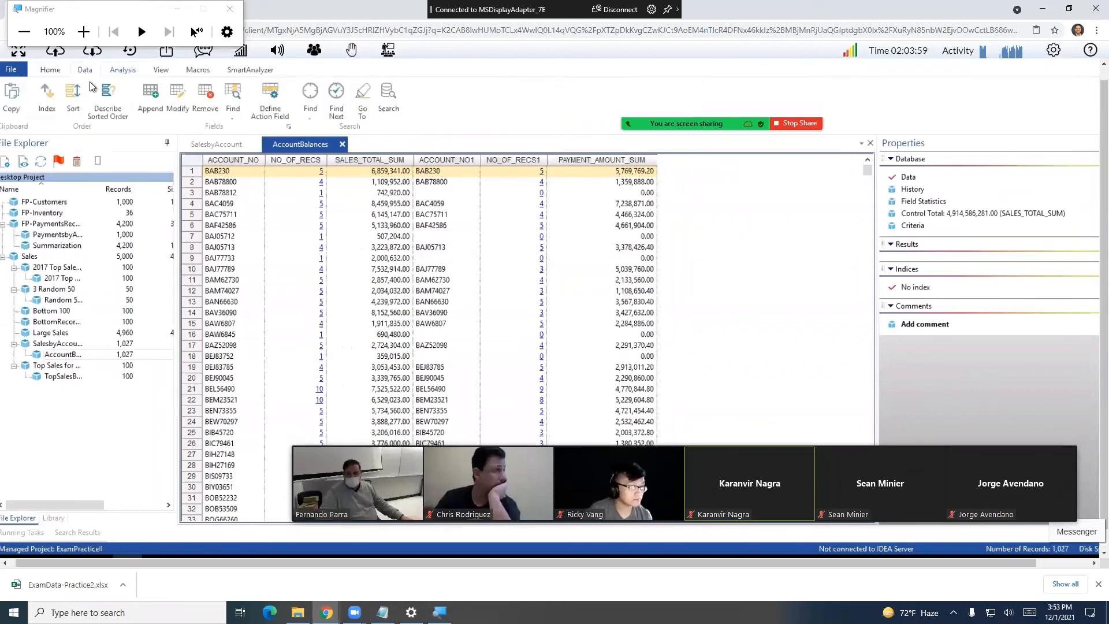
pyautogui.click(154, 93)
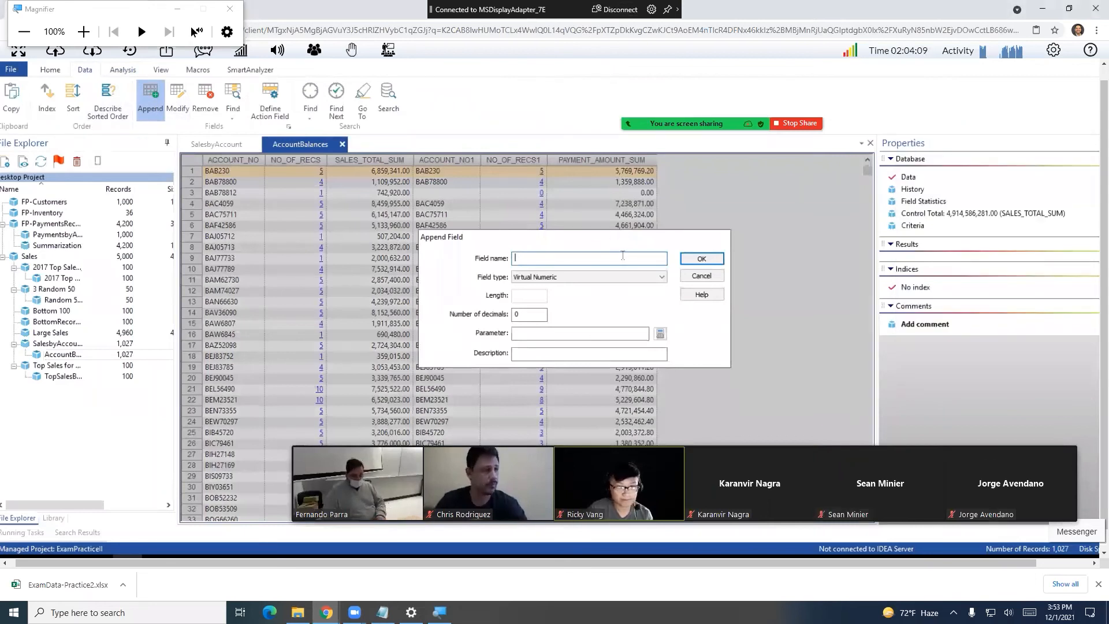
pyautogui.write('ACCOUNTBALANCE')
pyautogui.doubleClick(512, 313)
pyautogui.press('Tab')
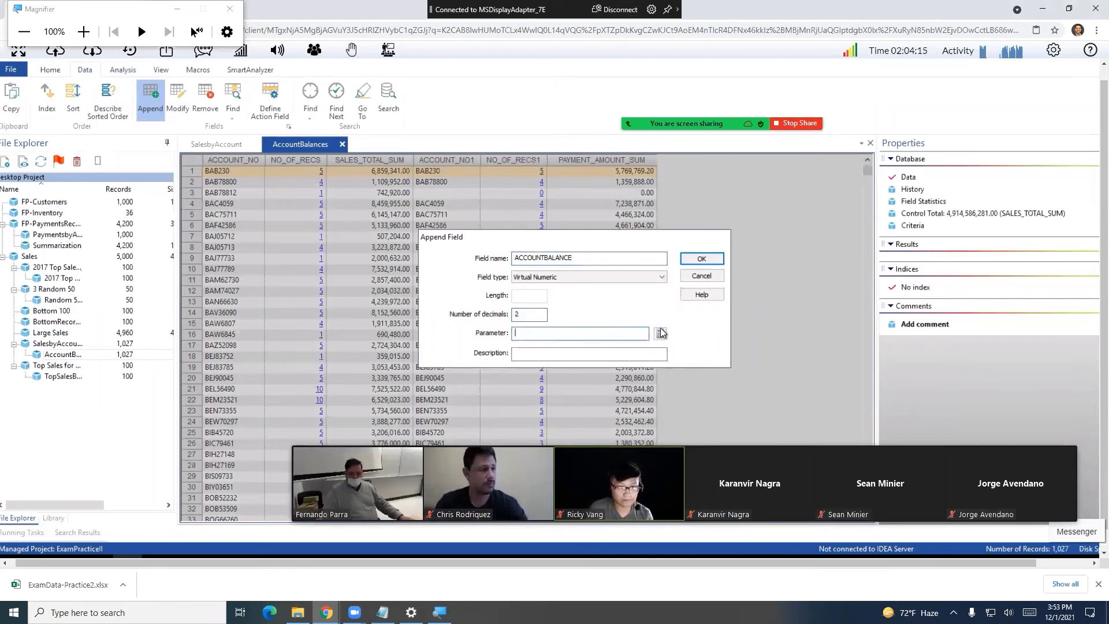
# - Define the new field's equation as SALES_TOTAL_SUM - PAYMENT_AMOUNT_SUM and add the field to the database
pyautogui.click(660, 333)
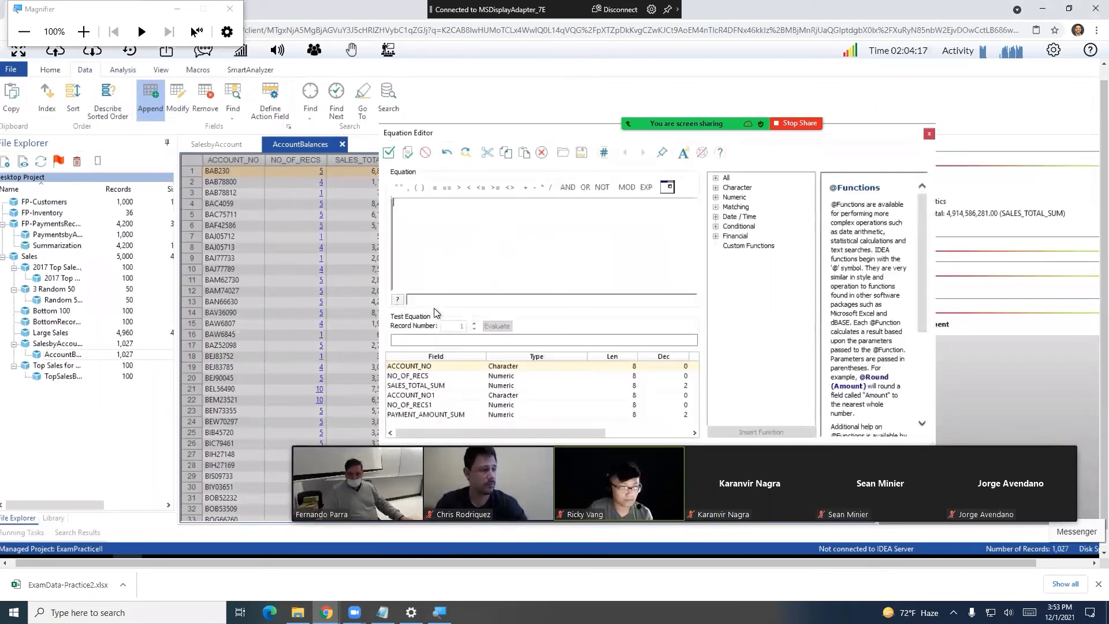
pyautogui.doubleClick(430, 387)
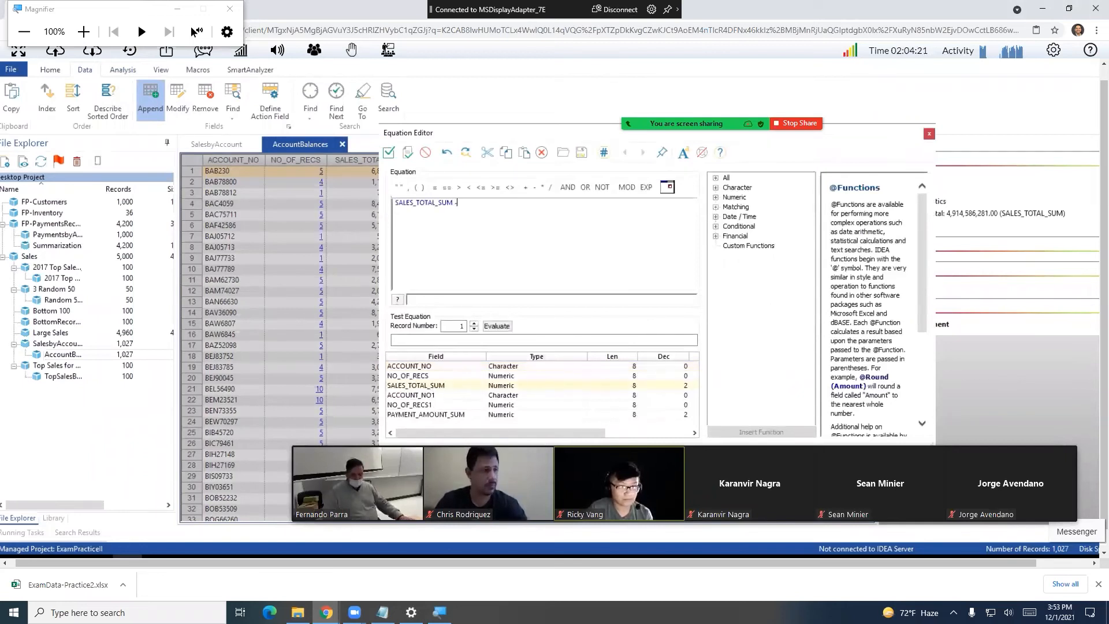
pyautogui.write('-')
pyautogui.doubleClick(454, 415)
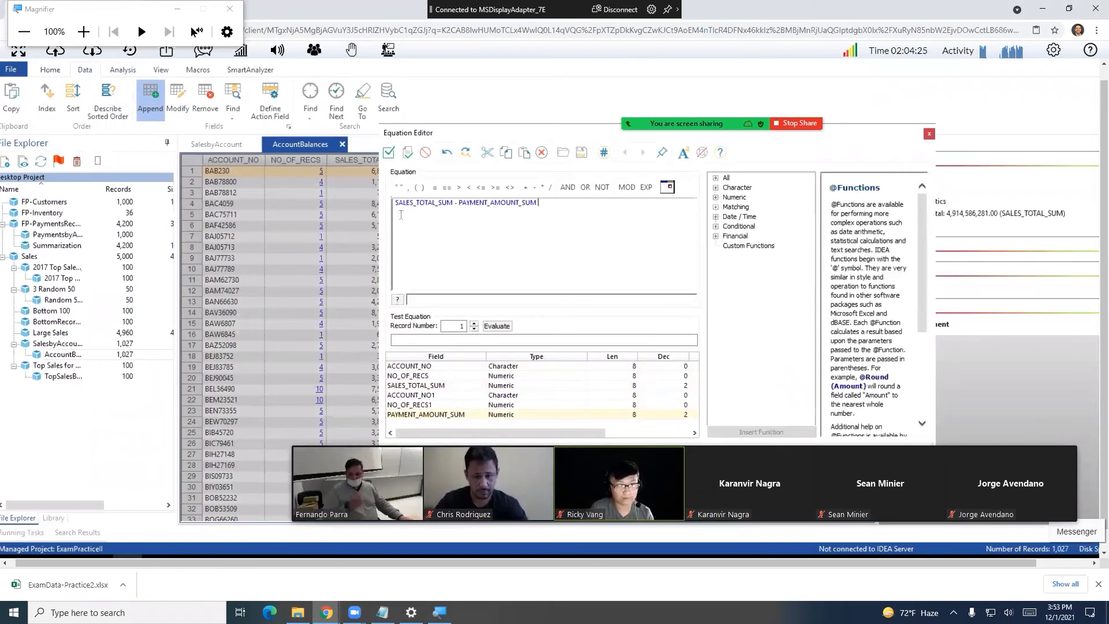
pyautogui.click(388, 153)
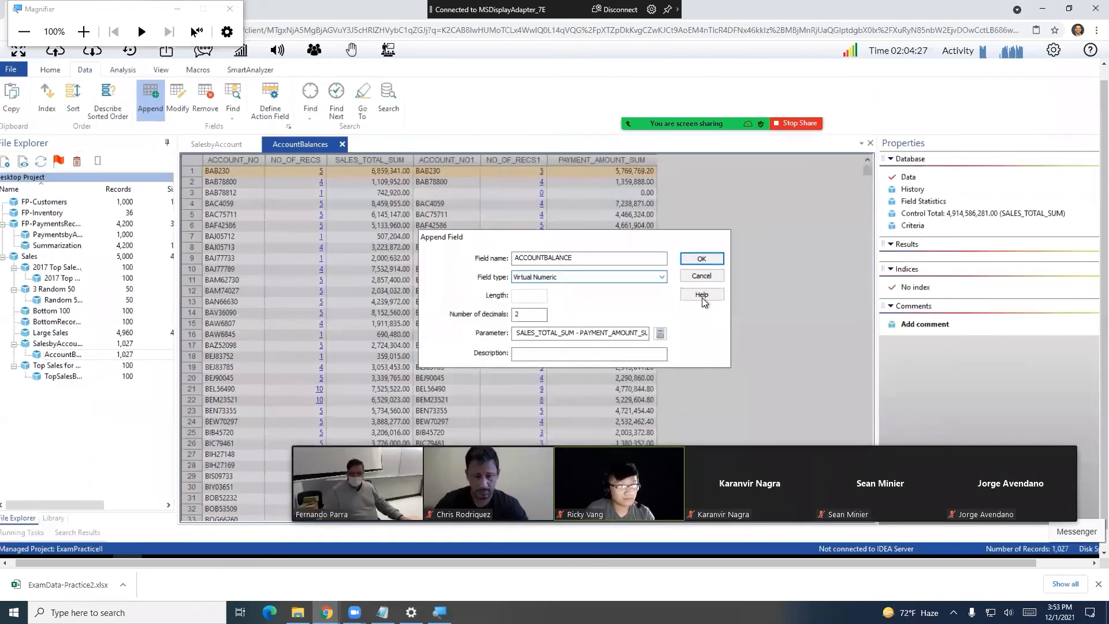
pyautogui.click(709, 258)
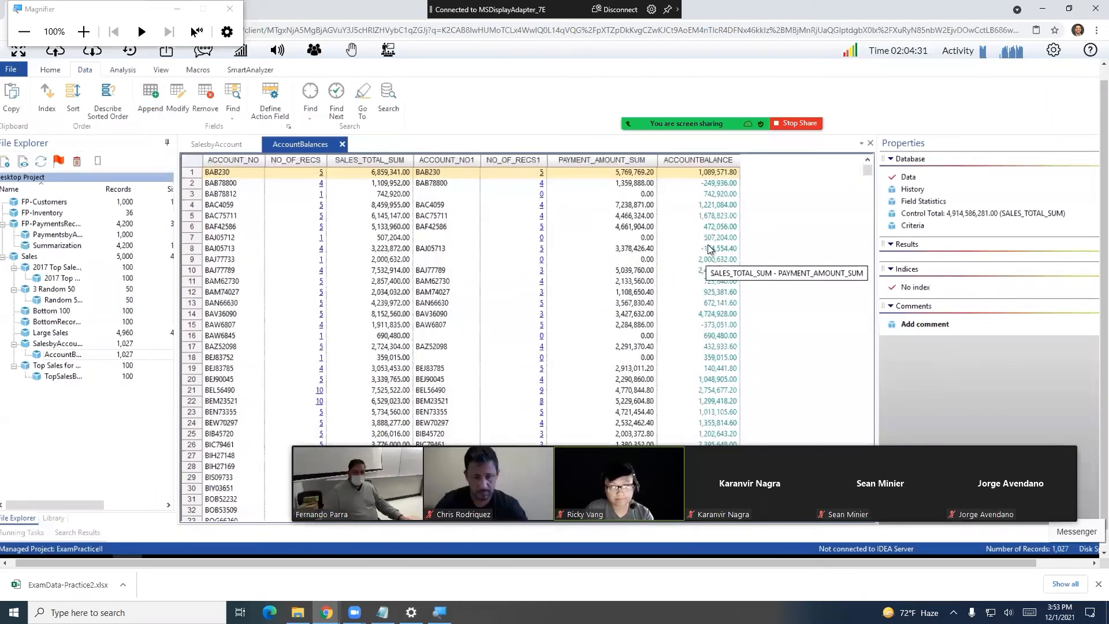
# - Set the control total of the AccountBalances database to the ACCOUNTBALANCE field
pyautogui.click(984, 212)
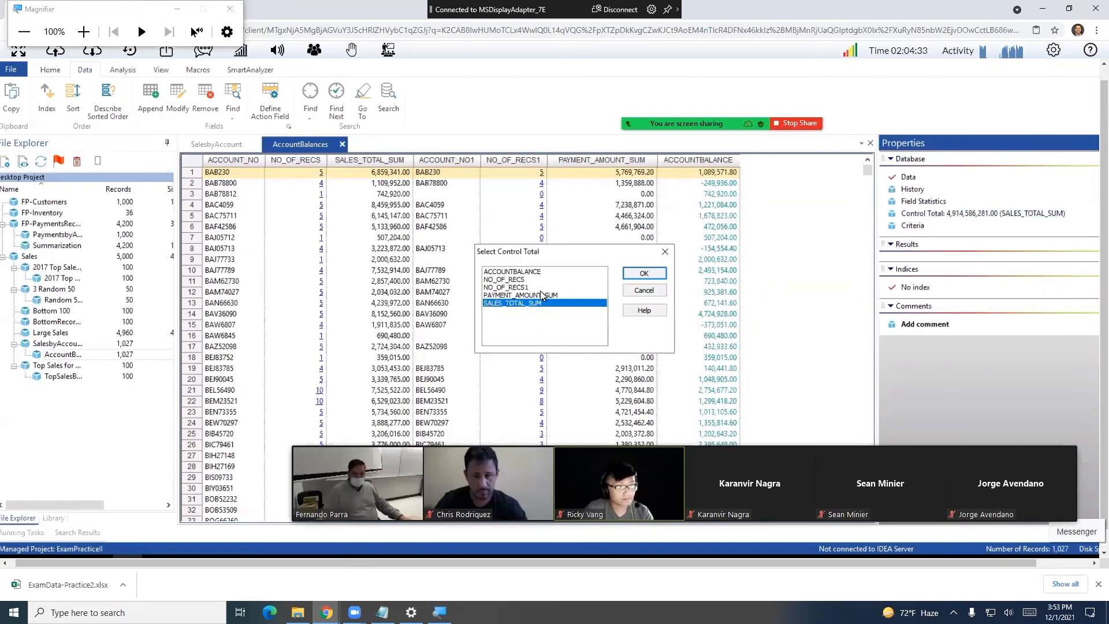
pyautogui.click(601, 273)
pyautogui.click(650, 276)
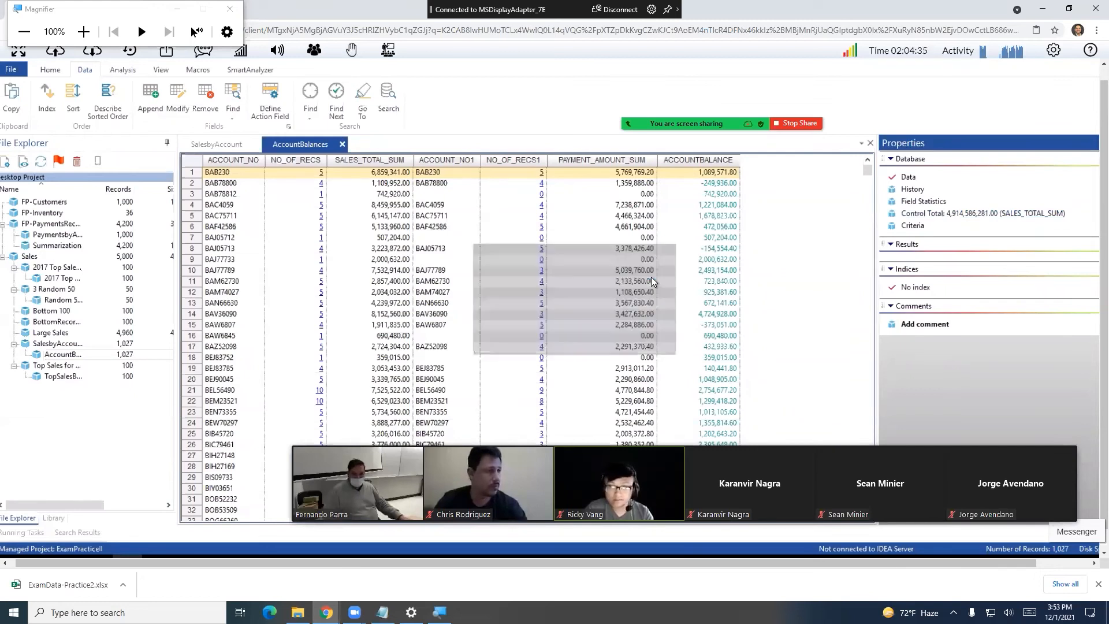
pyautogui.click(614, 345)
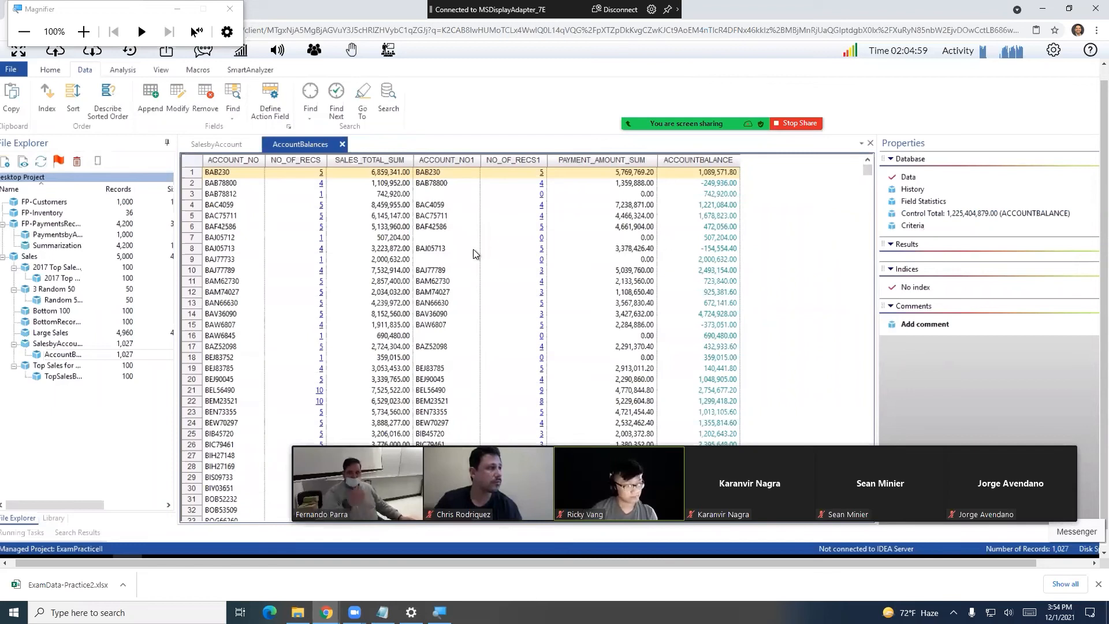
# - Set up a join of AccountBalances with FP-Customers as the secondary database, keeping all records in the primary file
pyautogui.click(122, 70)
pyautogui.click(407, 91)
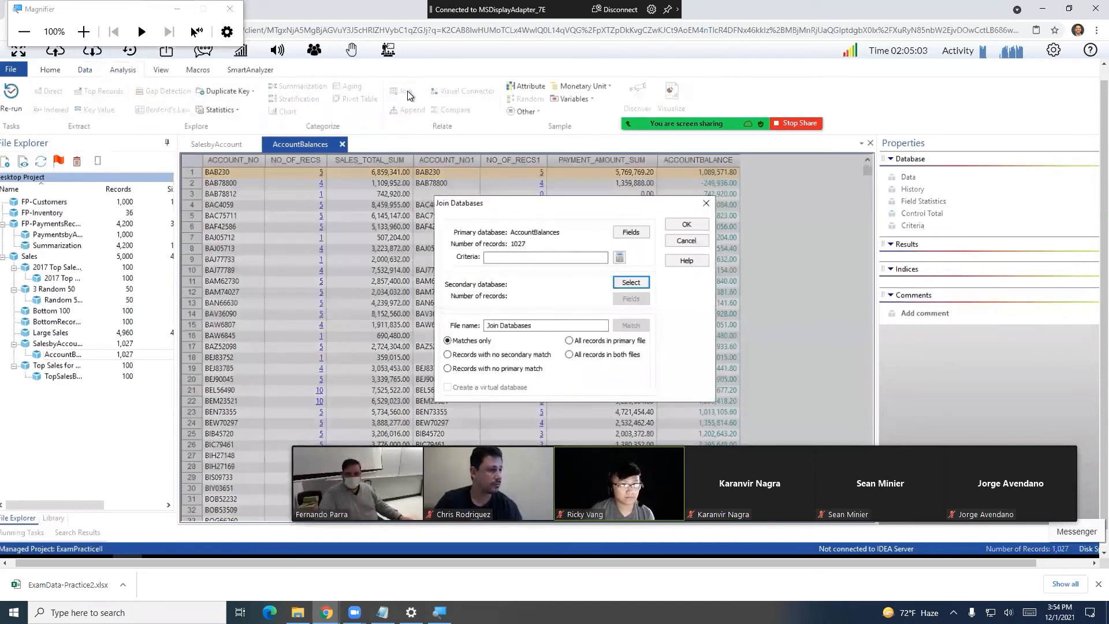
pyautogui.click(617, 282)
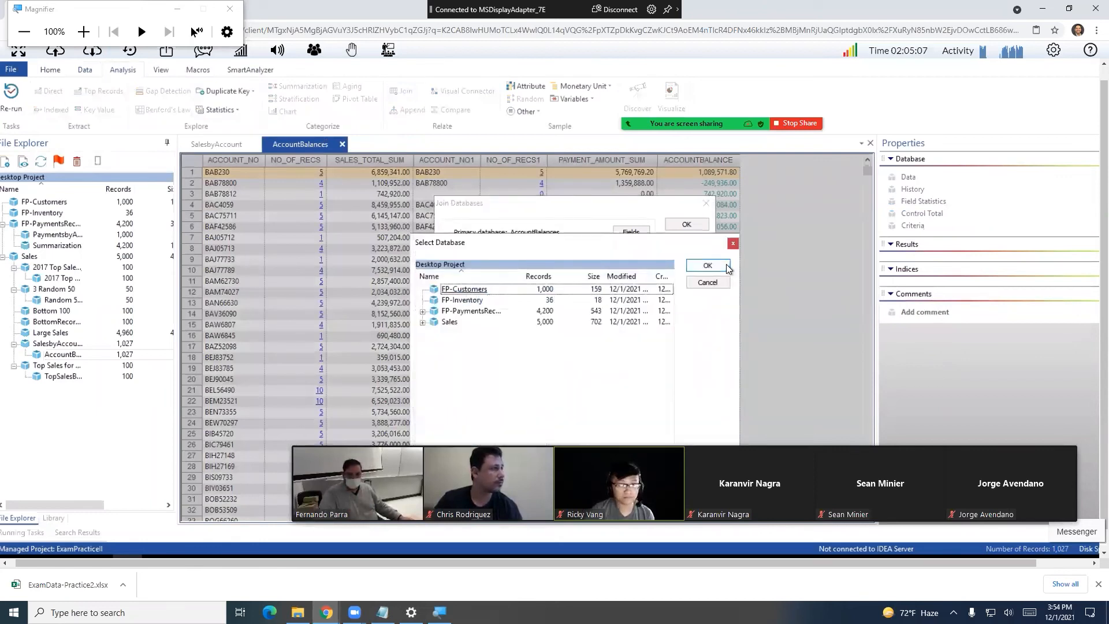
pyautogui.click(707, 265)
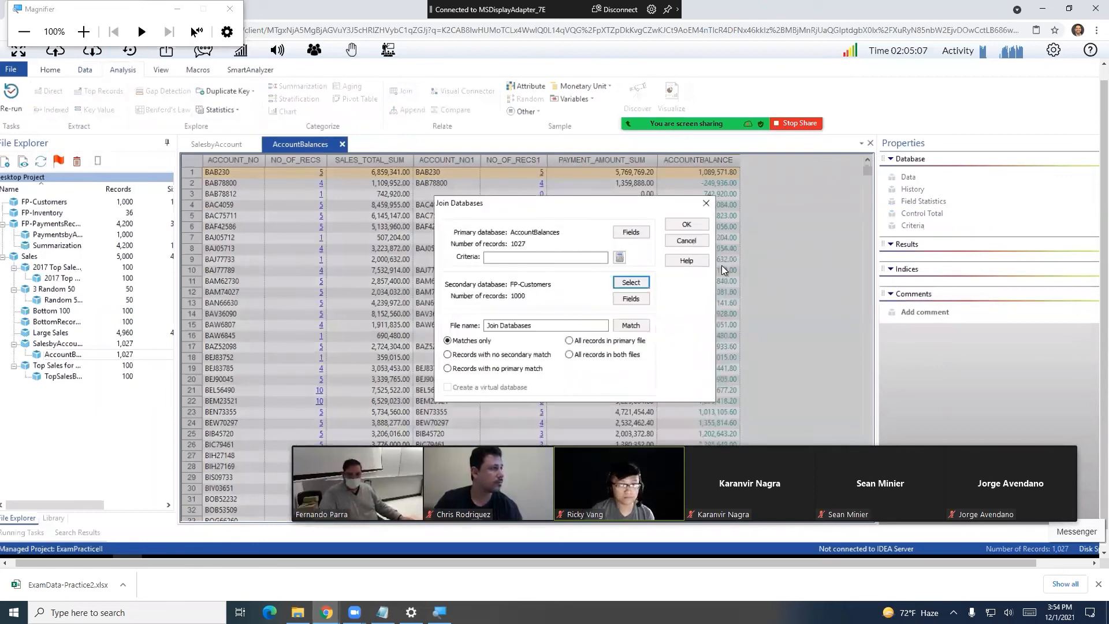
pyautogui.click(583, 343)
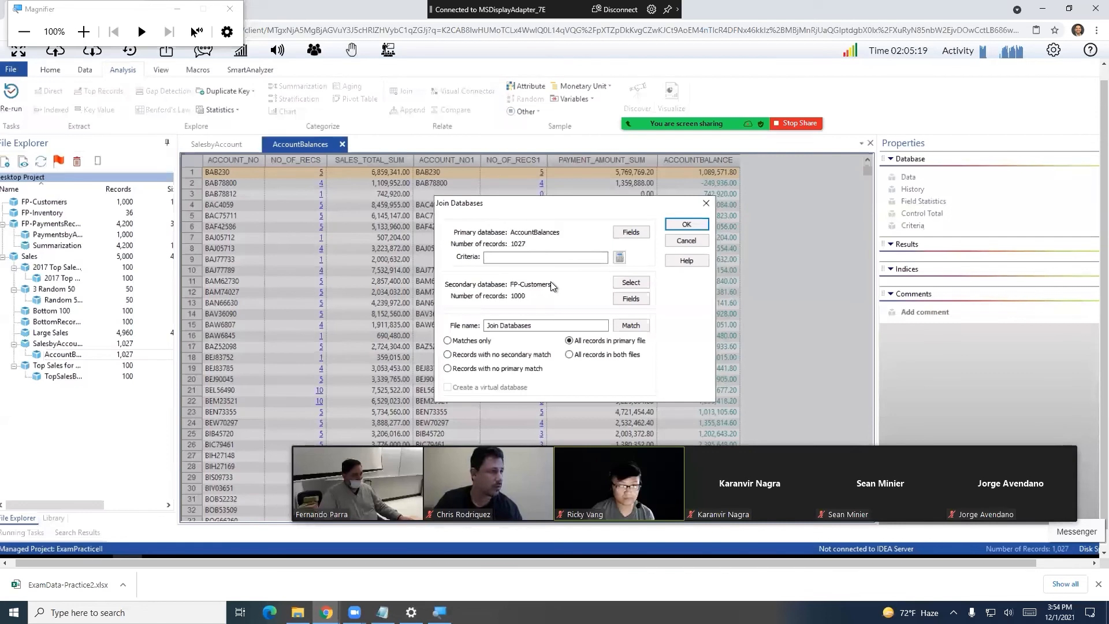
# - Match the join on ACCOUNT_NO in both databases, in ascending order, for AccountBalances and FP-Customers
pyautogui.click(631, 325)
pyautogui.click(470, 254)
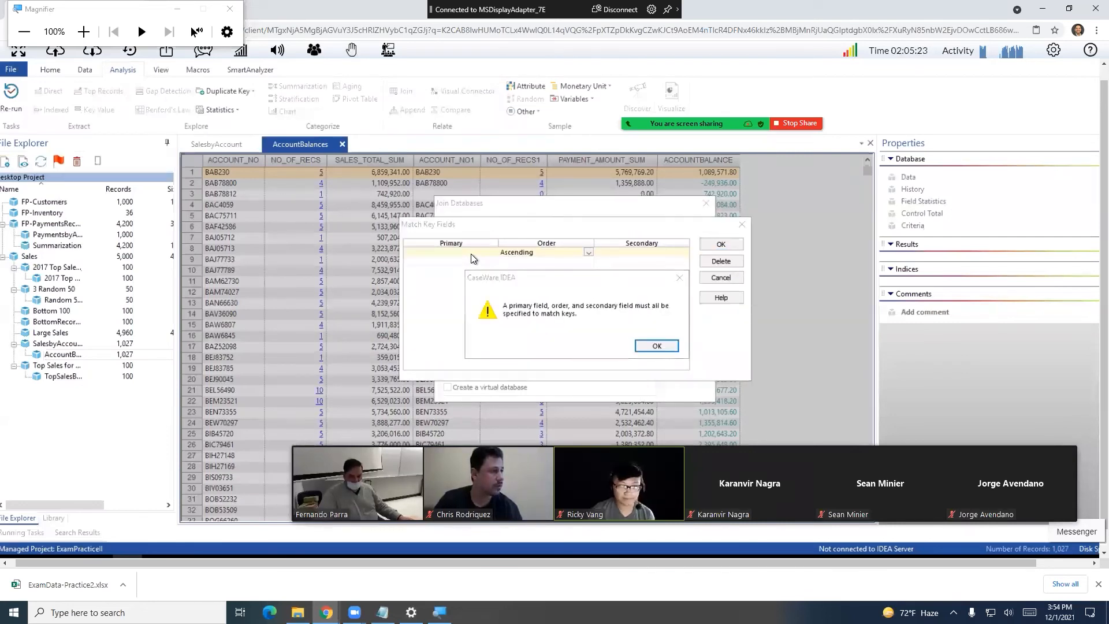
pyautogui.press('Return')
pyautogui.click(471, 254)
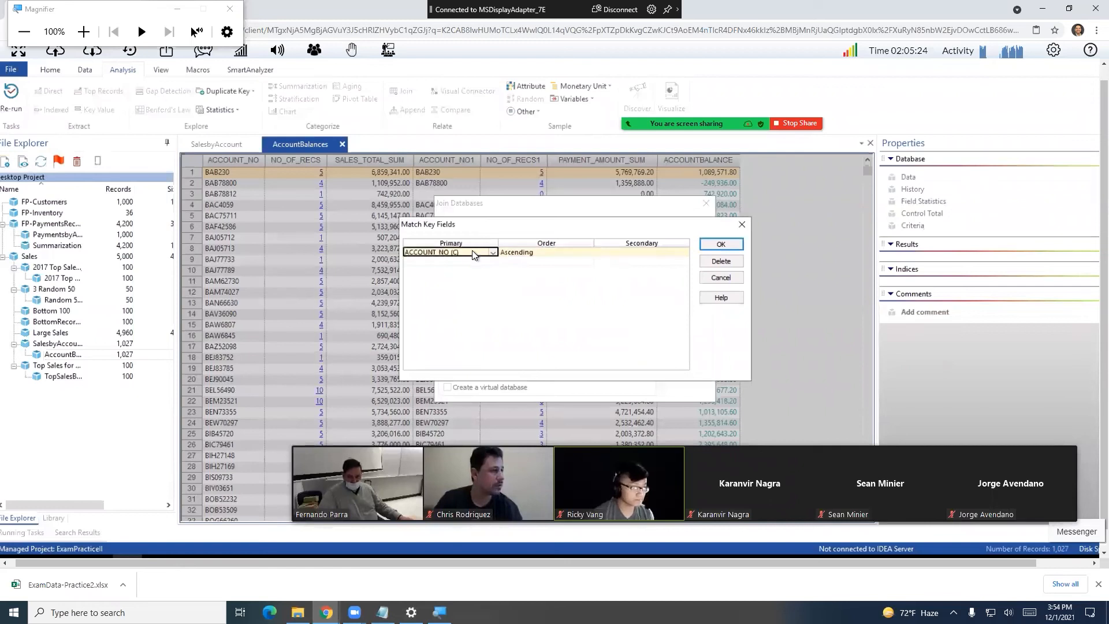
pyautogui.click(611, 250)
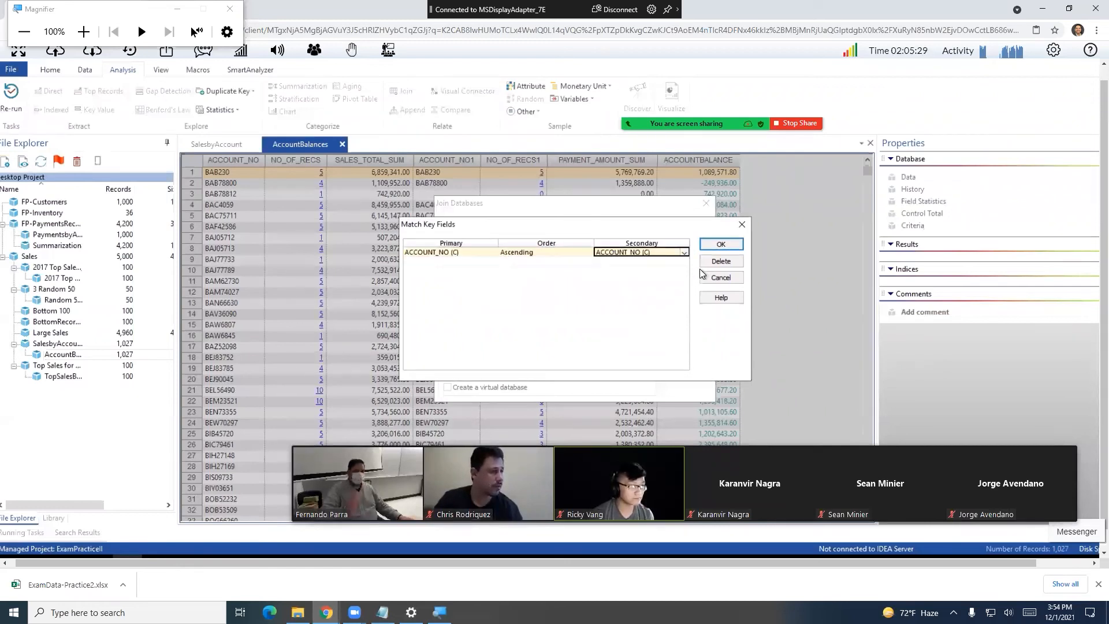
pyautogui.click(721, 245)
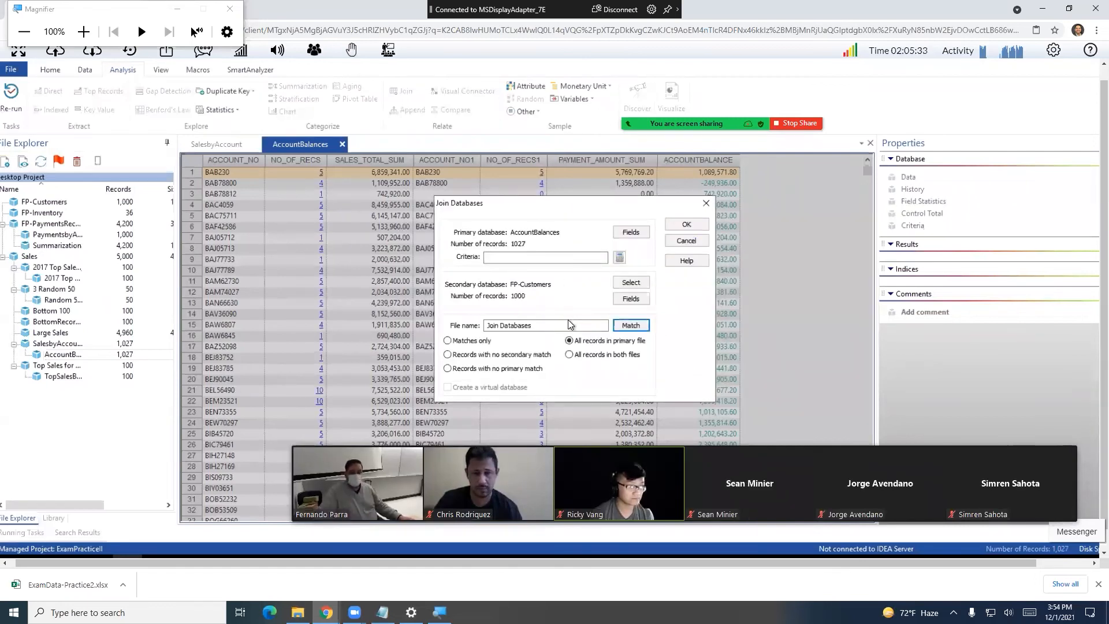
# - Name the joined file CreditLimitAnalysis and create the join
pyautogui.moveTo(567, 324); pyautogui.dragTo(469, 316)
pyautogui.write('CreditLimit')
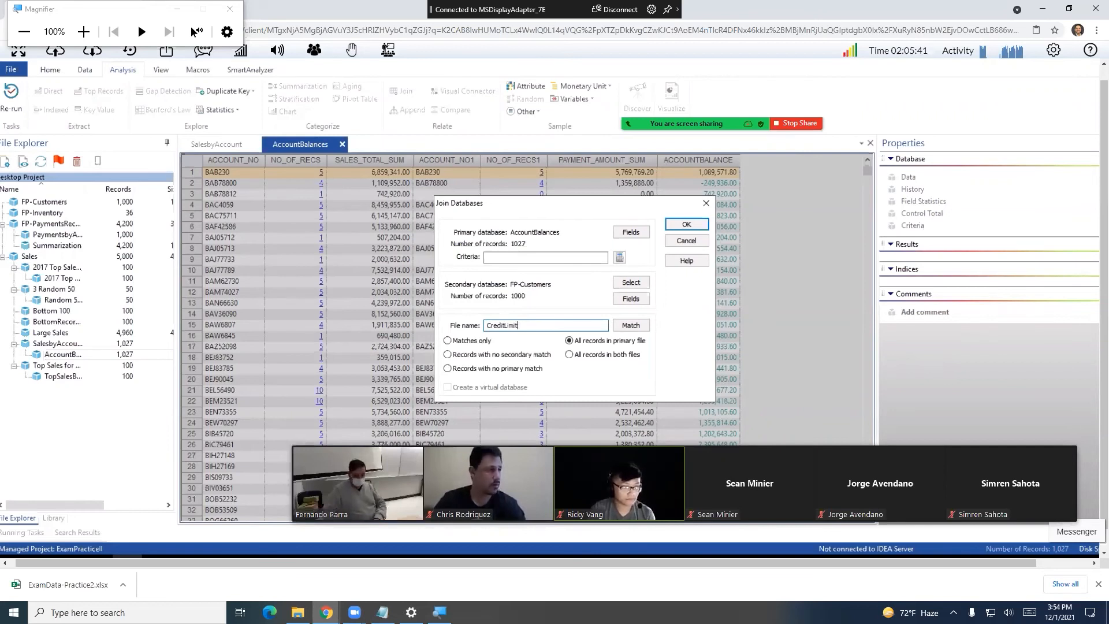
pyautogui.write('Analysis')
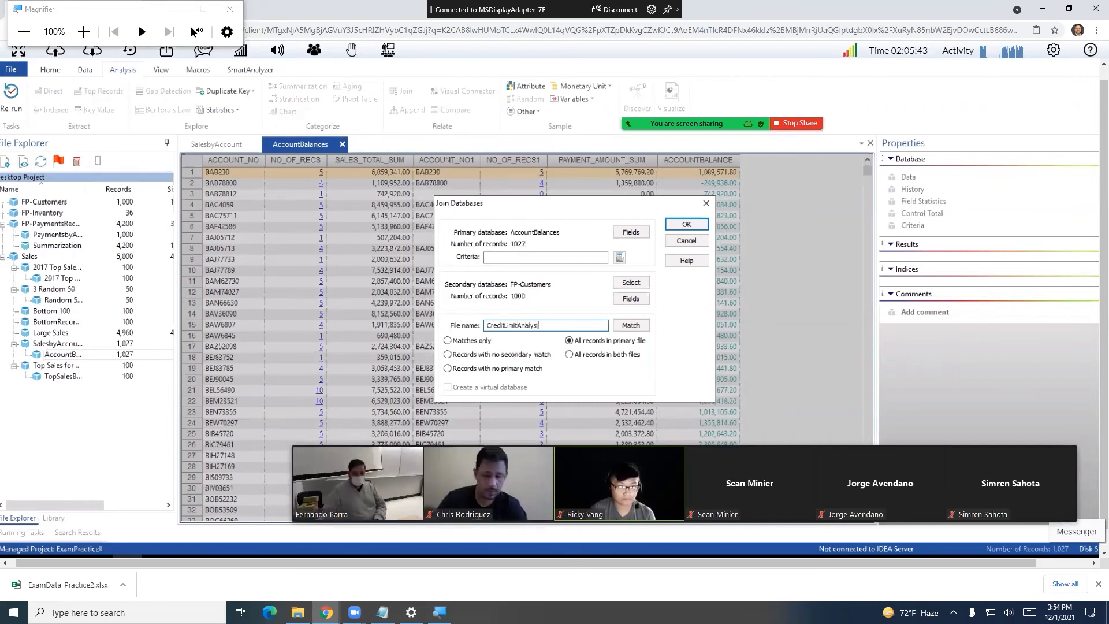
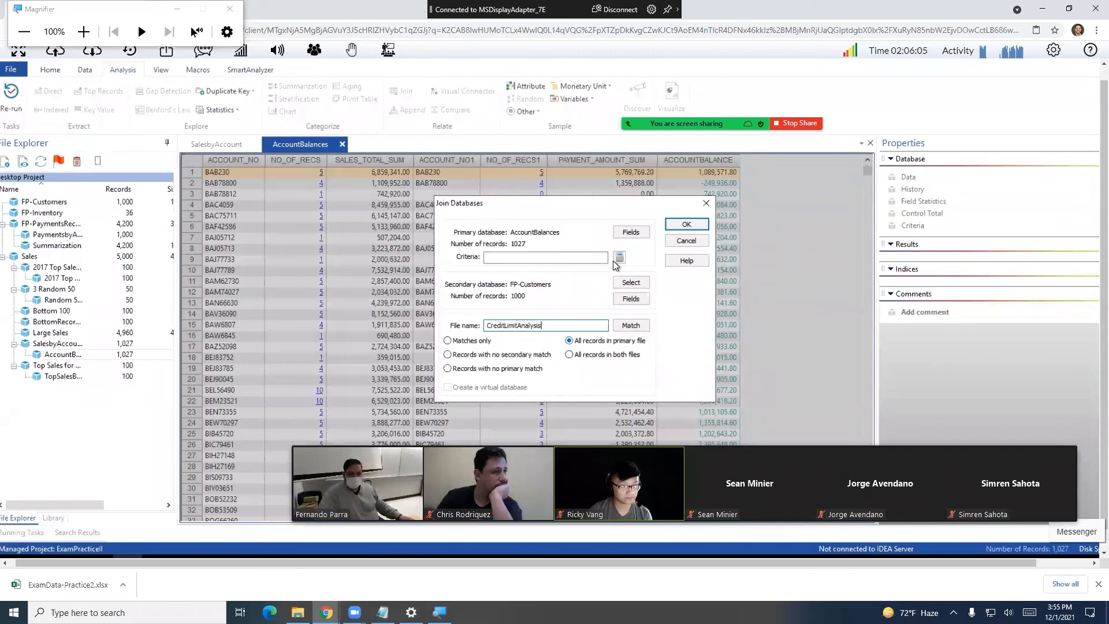
pyautogui.click(685, 224)
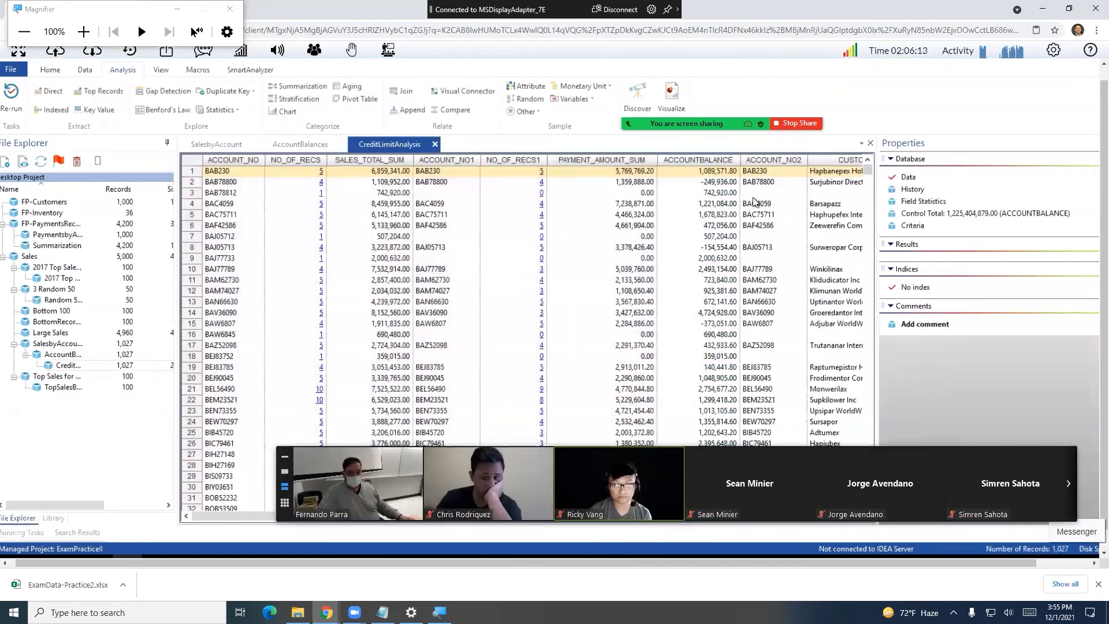
# - Look through the customer details and CREDIT_LIMIT values of the first records in CreditLimitAnalysis
pyautogui.click(767, 195)
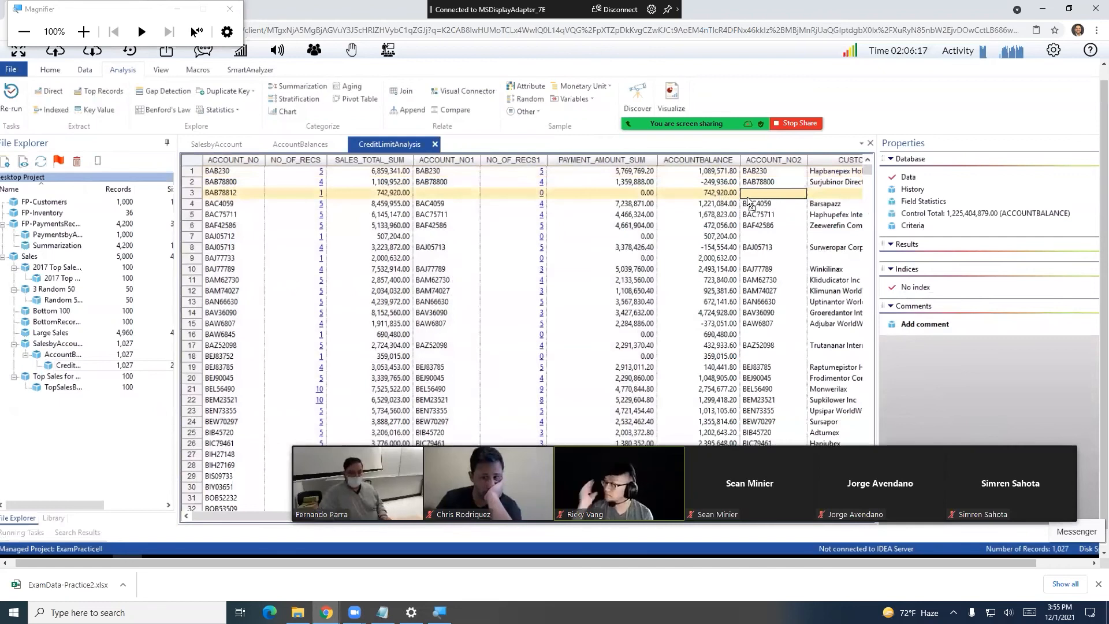
pyautogui.press('Right')
pyautogui.press('Right')
pyautogui.press('Right')
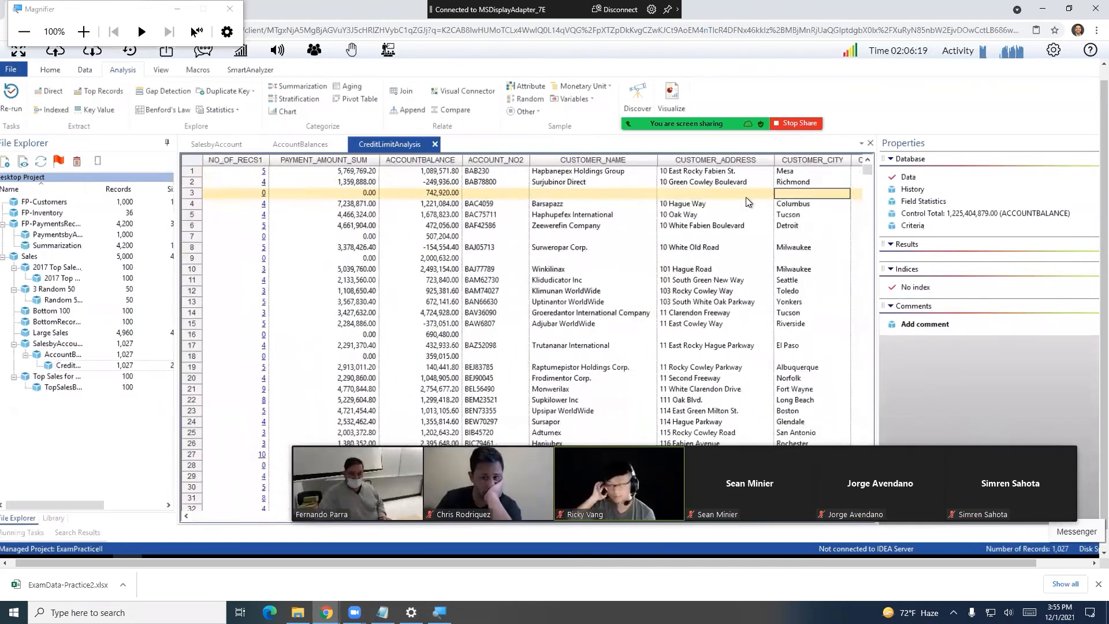
pyautogui.press('Right')
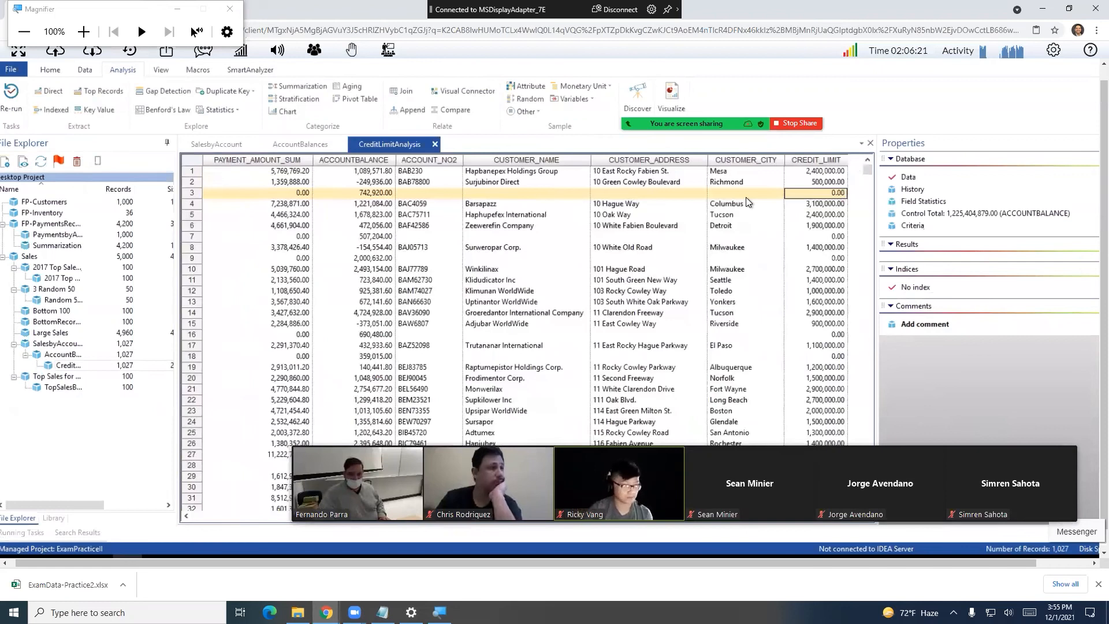
pyautogui.press('Down')
pyautogui.press('Down')
pyautogui.press('Down')
pyautogui.press('Down')
pyautogui.press('Down')
pyautogui.press('Down')
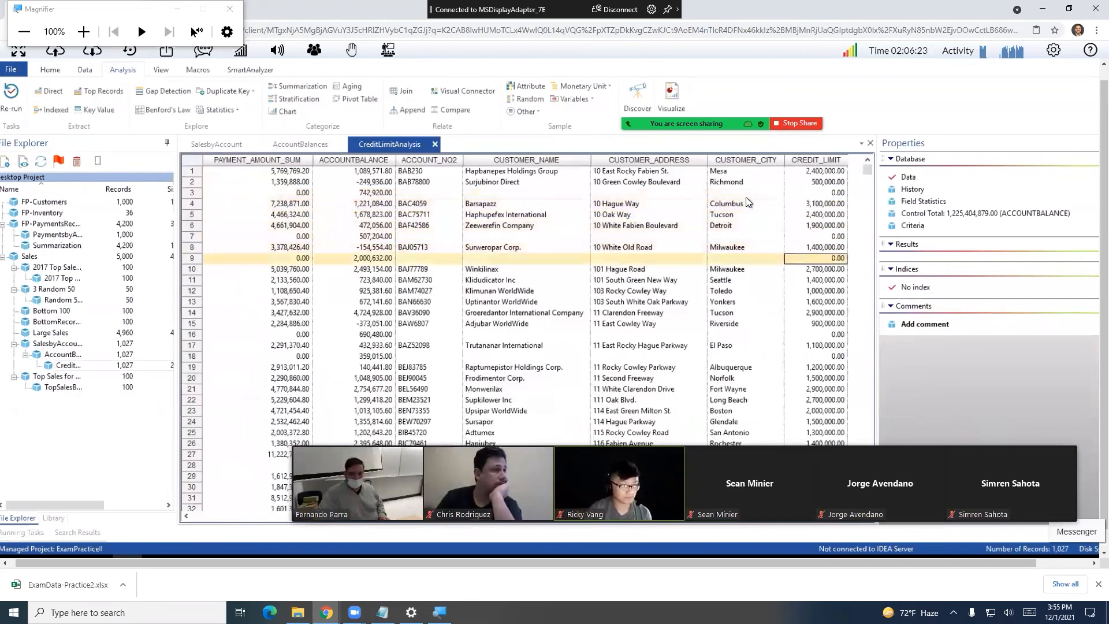
pyautogui.press('Down')
pyautogui.press('Down')
pyautogui.press('Down')
pyautogui.press('Down')
pyautogui.press('Down')
pyautogui.press('Down')
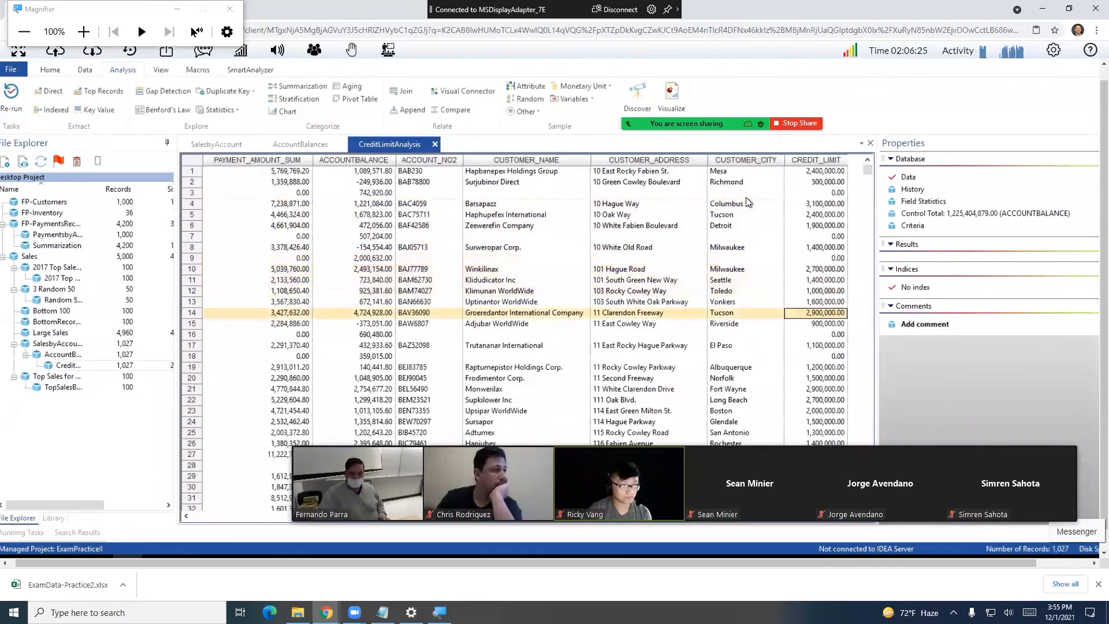
pyautogui.press('Down')
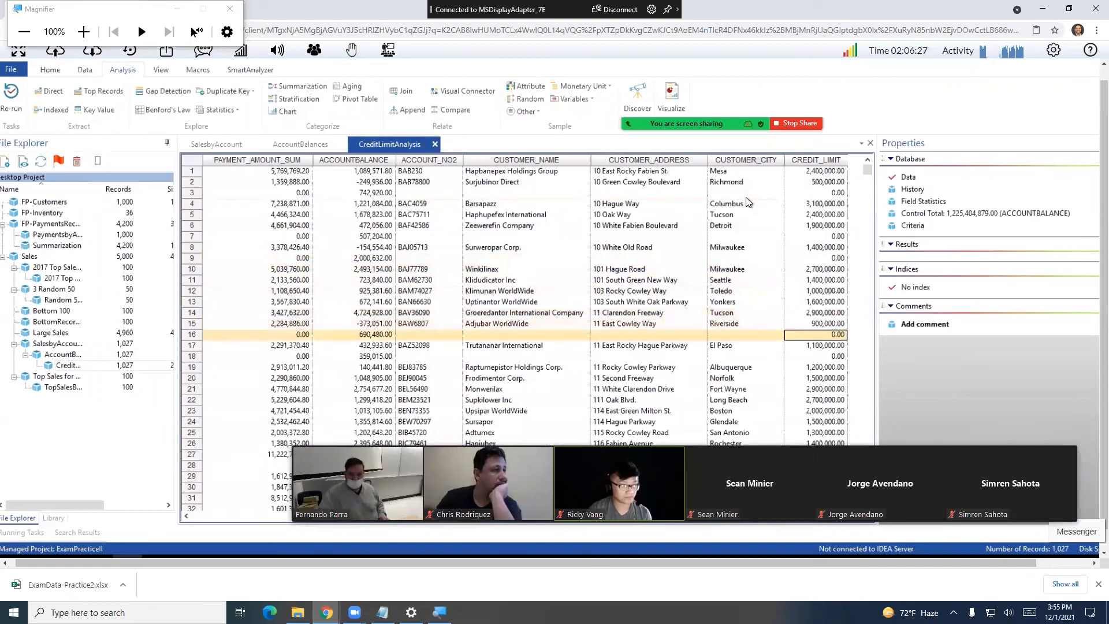
# - Examine record 8 across all its fields, comparing sales total, payments, account balance and credit limit
pyautogui.press('Left')
pyautogui.press('Left')
pyautogui.press('Left')
pyautogui.press('Left')
pyautogui.press('Left')
pyautogui.press('Left')
pyautogui.press('Right')
pyautogui.press('Up')
pyautogui.press('Up')
pyautogui.press('Up')
pyautogui.press('Up')
pyautogui.press('Up')
pyautogui.press('Up')
pyautogui.press('Up')
pyautogui.press('Up')
pyautogui.press('Left')
pyautogui.press('Left')
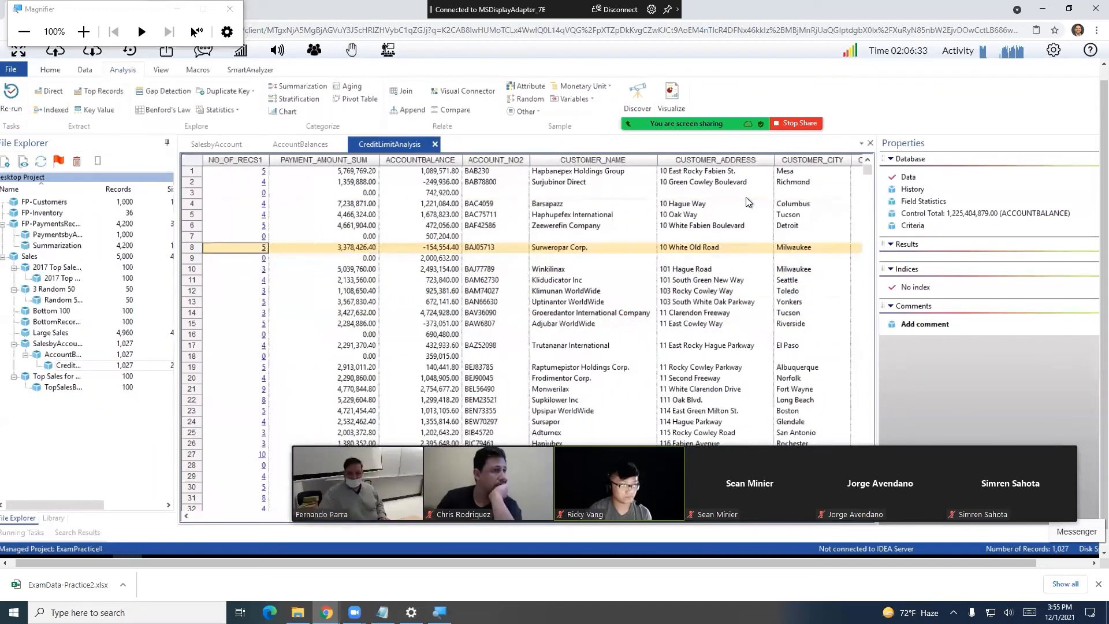
pyautogui.press('Left')
pyautogui.press('Right')
pyautogui.press('Right')
pyautogui.press('Right')
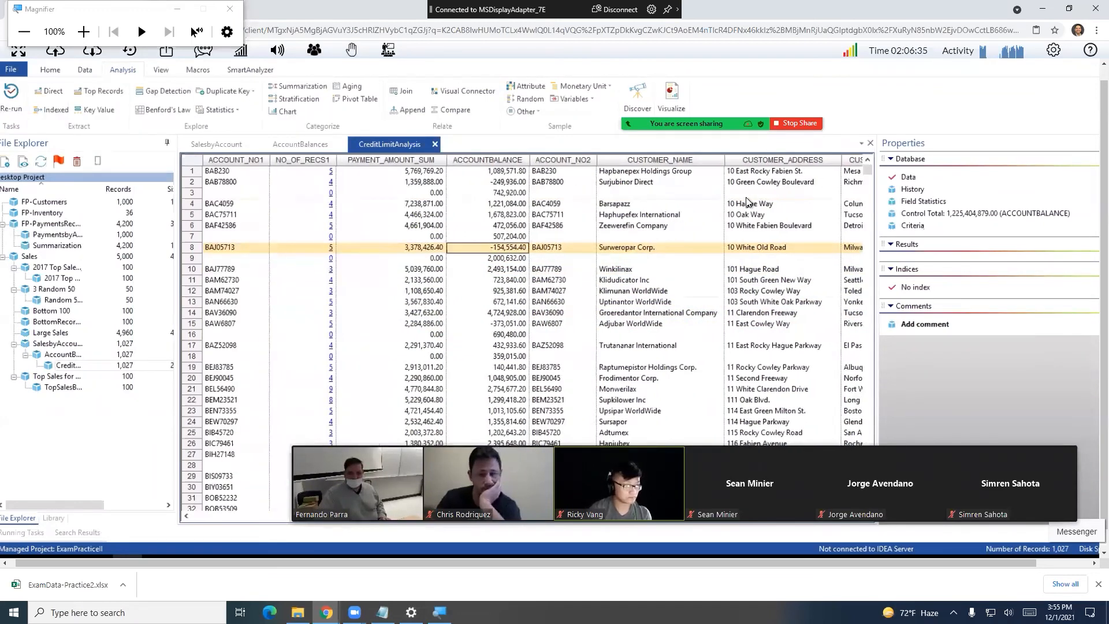
pyautogui.press('Left')
pyautogui.press('Left')
pyautogui.press('Left')
pyautogui.press('Left')
pyautogui.press('Left')
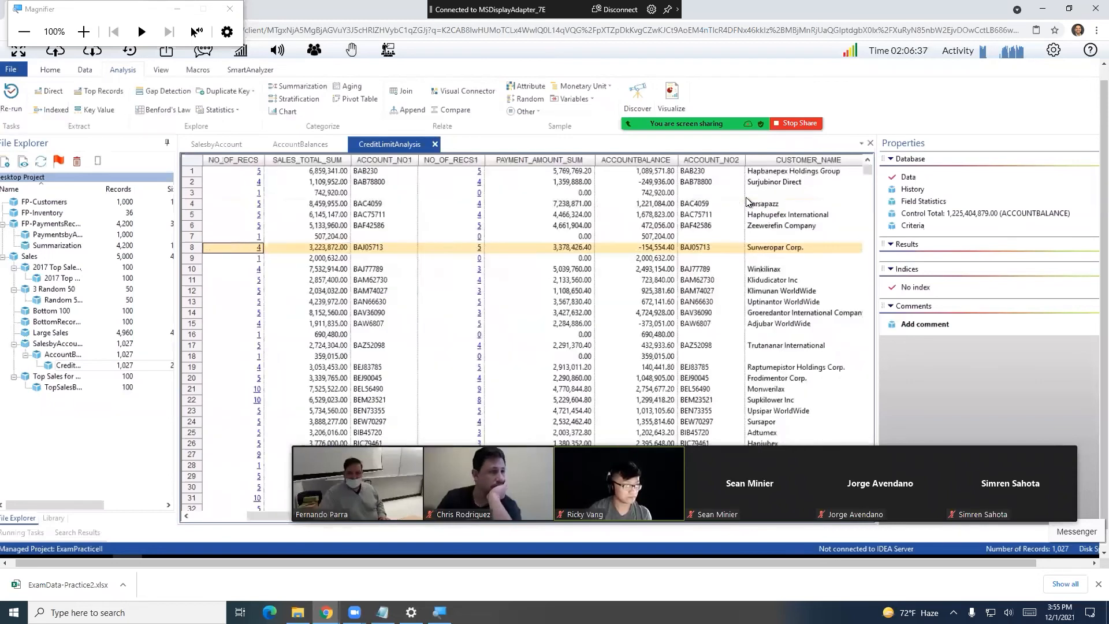
pyautogui.press('Left')
pyautogui.press('Right')
pyautogui.press('Right')
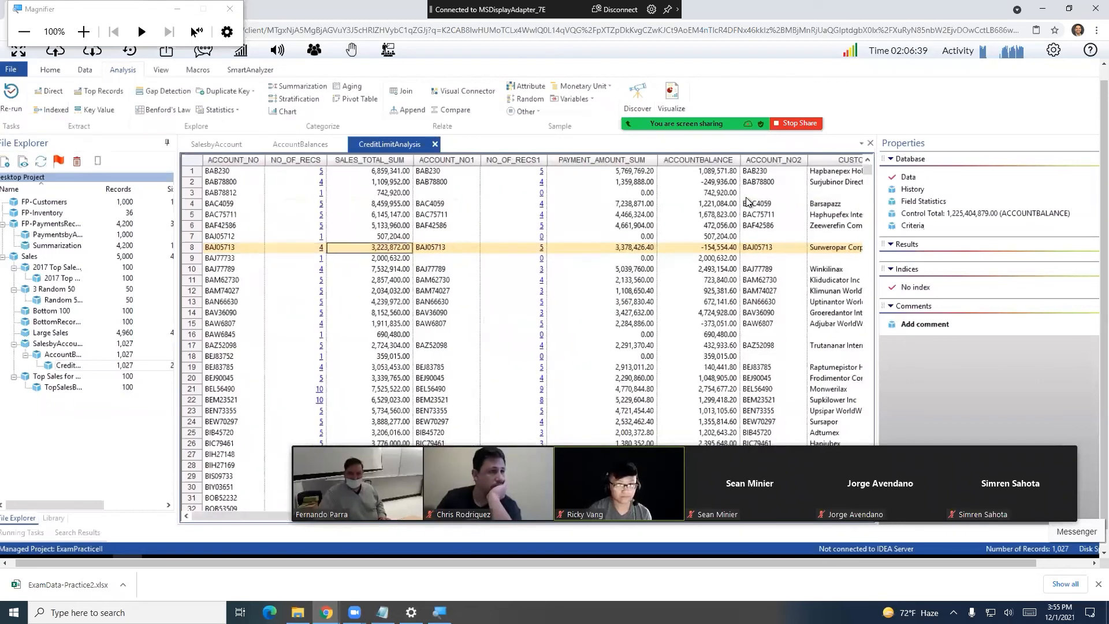
pyautogui.press('Right')
pyautogui.press('Right')
pyautogui.press('Right')
pyautogui.press('Right')
pyautogui.press('Right')
pyautogui.press('Right')
pyautogui.press('Right')
pyautogui.press('Right')
pyautogui.press('Right')
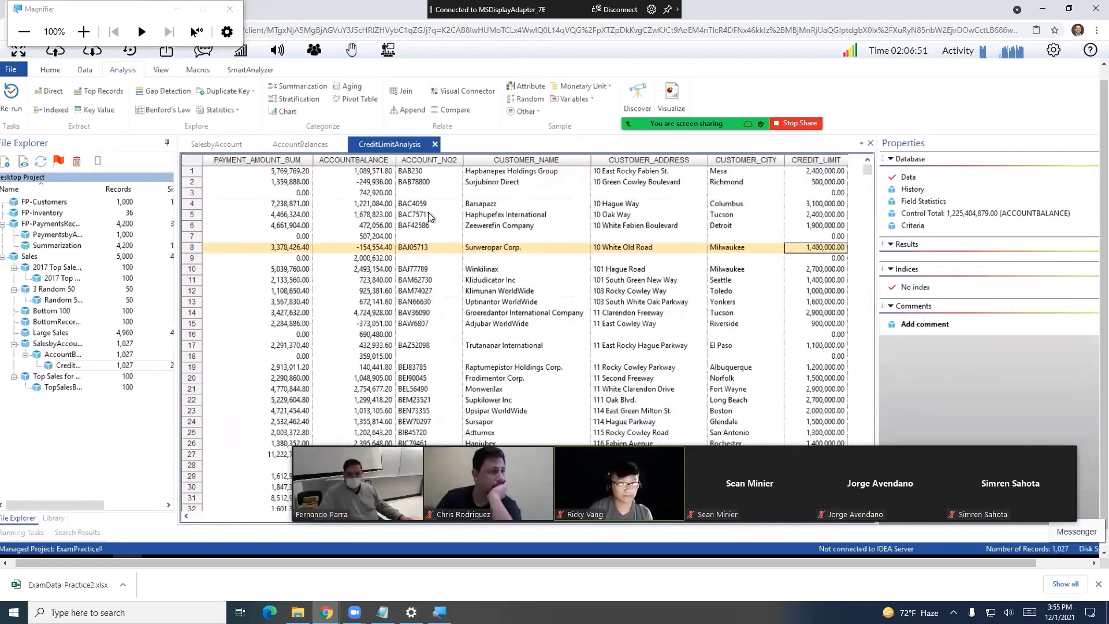
pyautogui.doubleClick(373, 196)
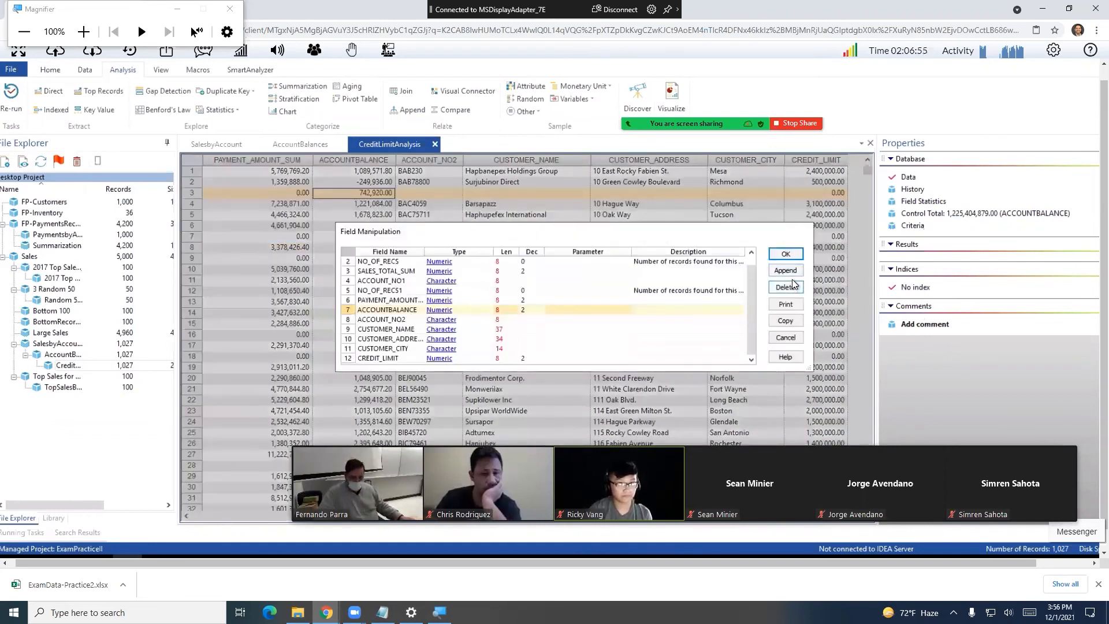
pyautogui.click(785, 254)
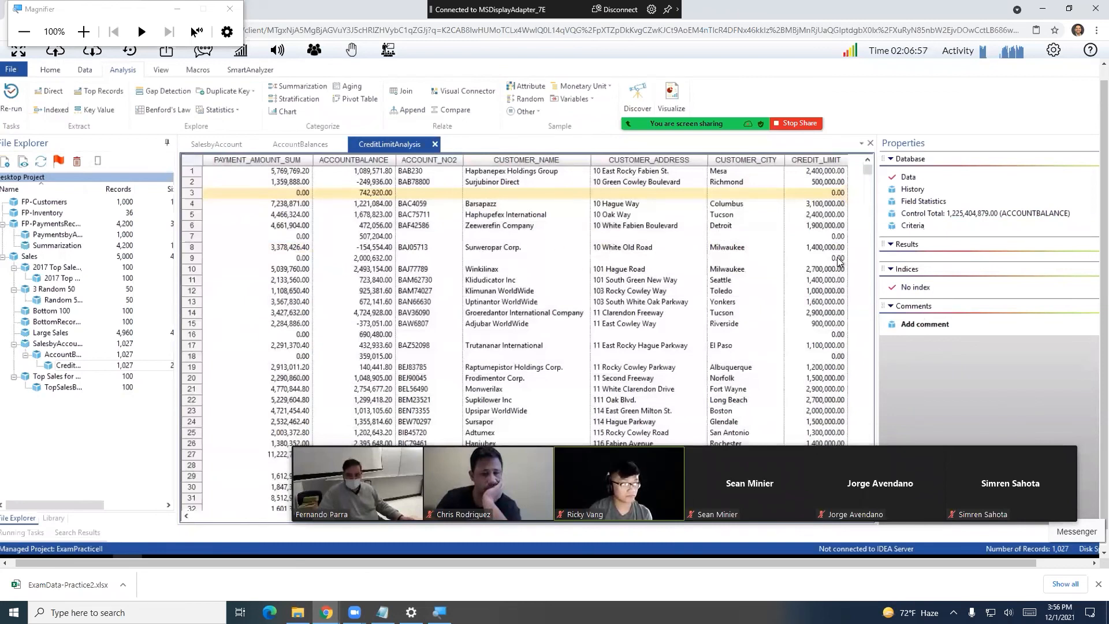
pyautogui.click(899, 247)
pyautogui.click(899, 246)
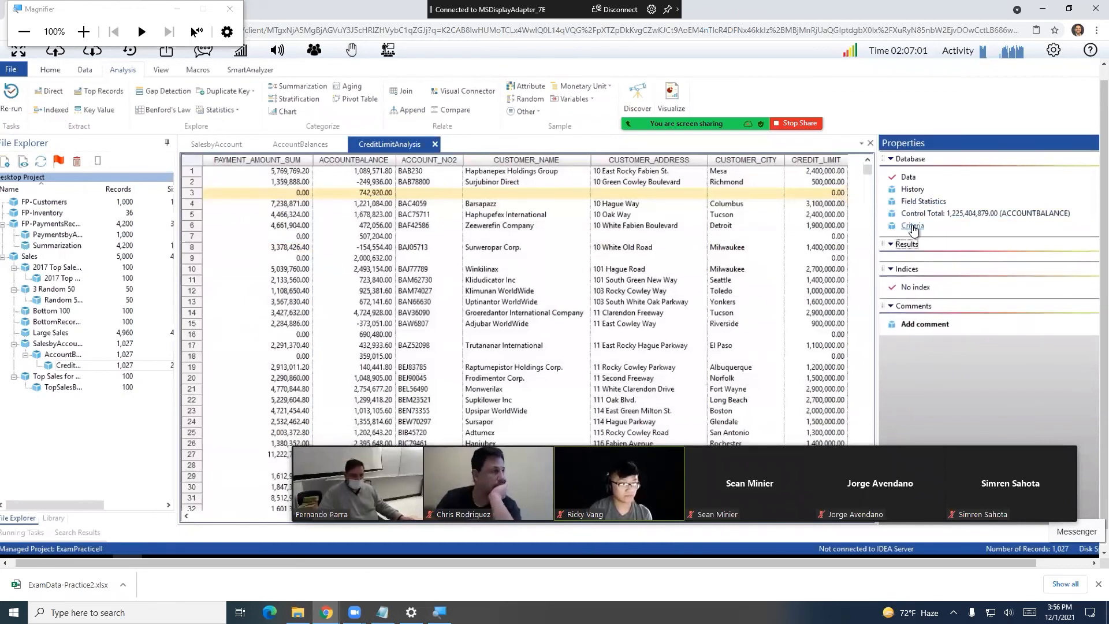
# - Filter CreditLimitAnalysis with the criteria ACCOUNTBALANCE>0
pyautogui.click(912, 226)
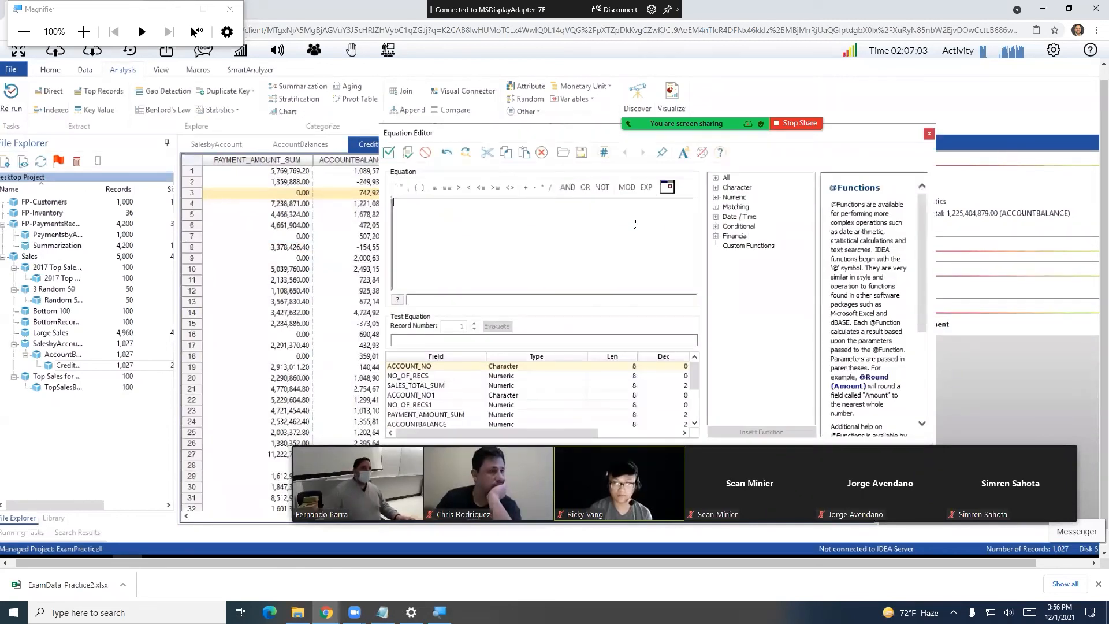
pyautogui.write('b')
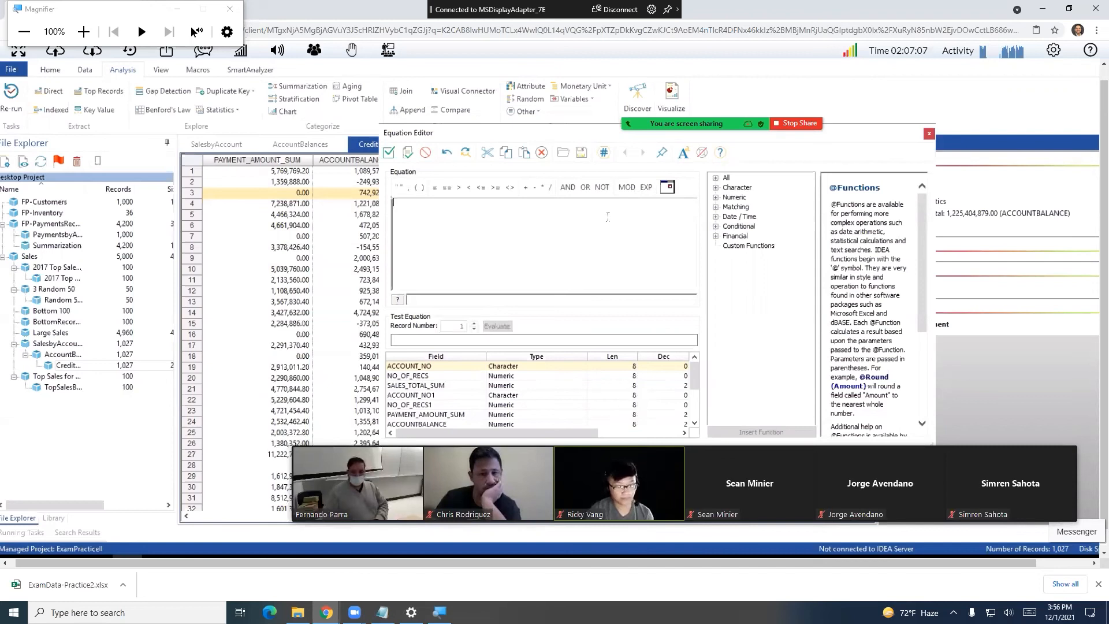
pyautogui.press('BackSpace')
pyautogui.write('ac')
pyautogui.press('Down')
pyautogui.press('Down')
pyautogui.press('Down')
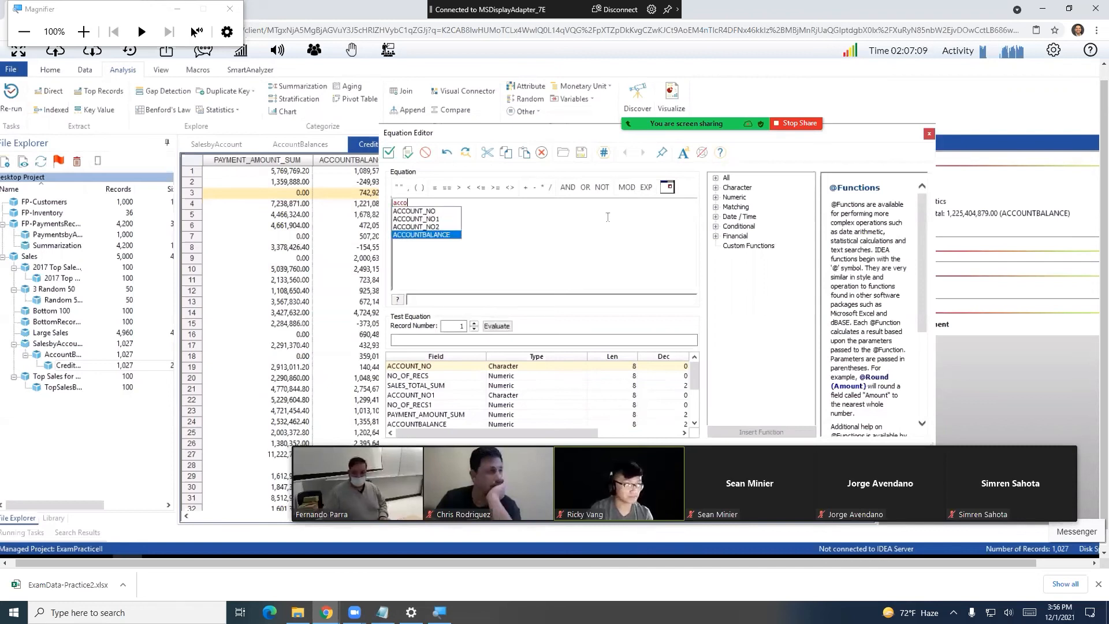
pyautogui.press('Return')
pyautogui.write('>0')
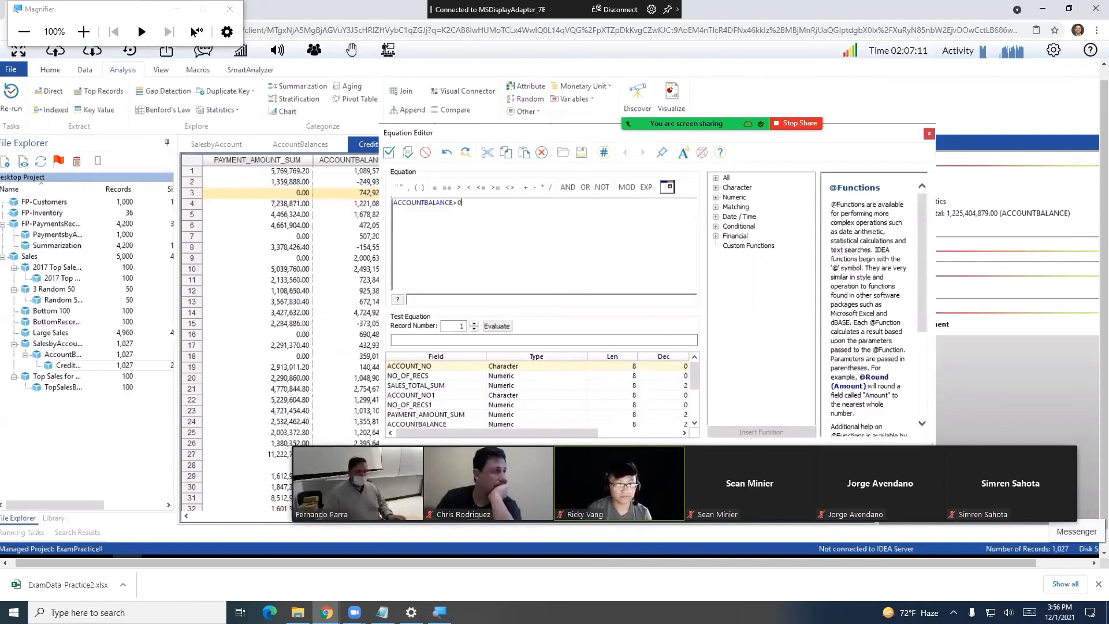
pyautogui.click(389, 151)
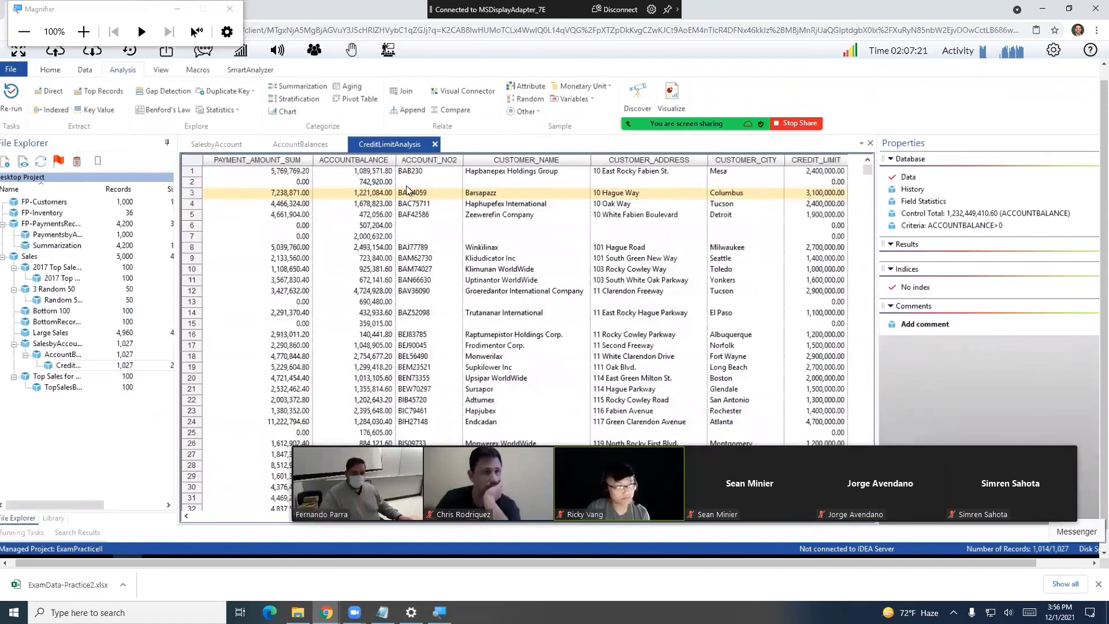
# - Start appending a virtual numeric field named OVERCREDITLIMIT_BALANCE with 2 decimals to CreditLimitAnalysis
pyautogui.rightClick(826, 172)
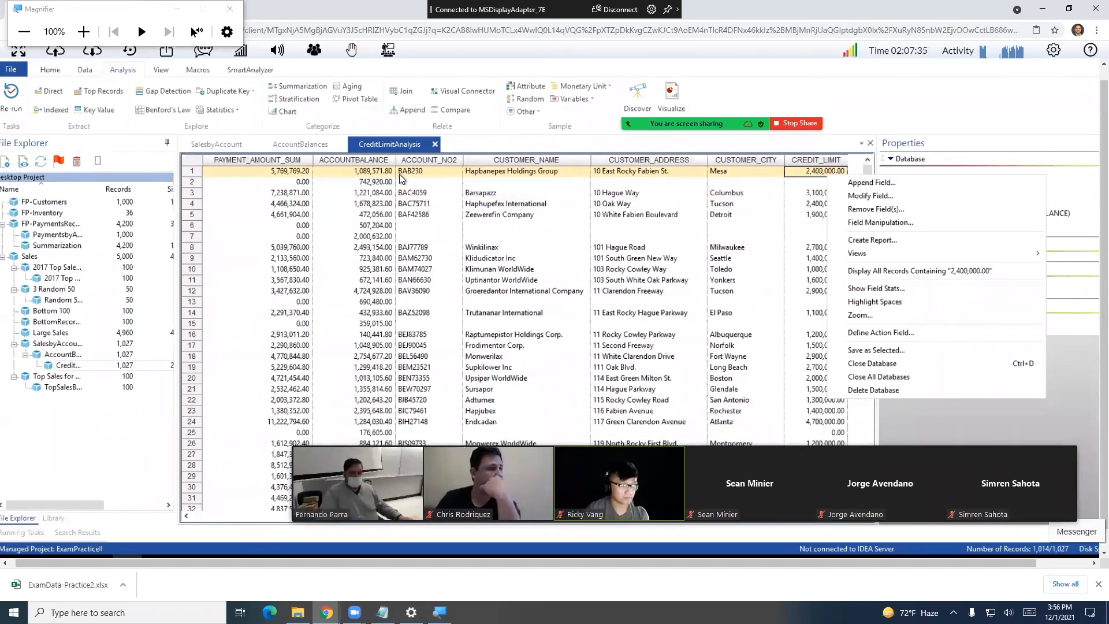
pyautogui.click(871, 182)
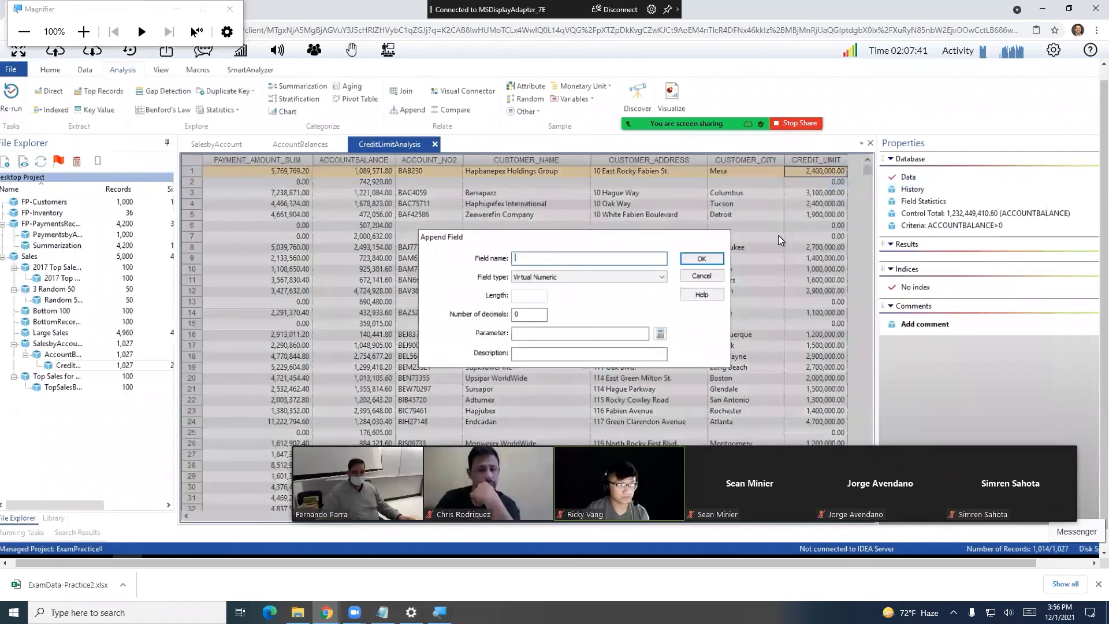
pyautogui.write('ABO')
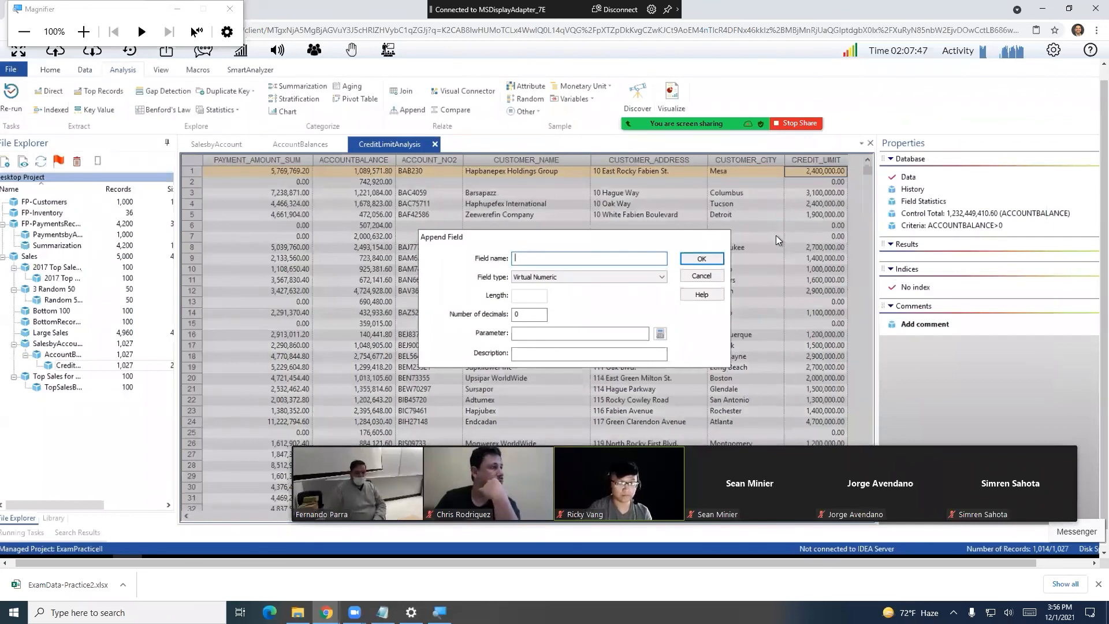
pyautogui.write('OVERCREDITBALANCE')
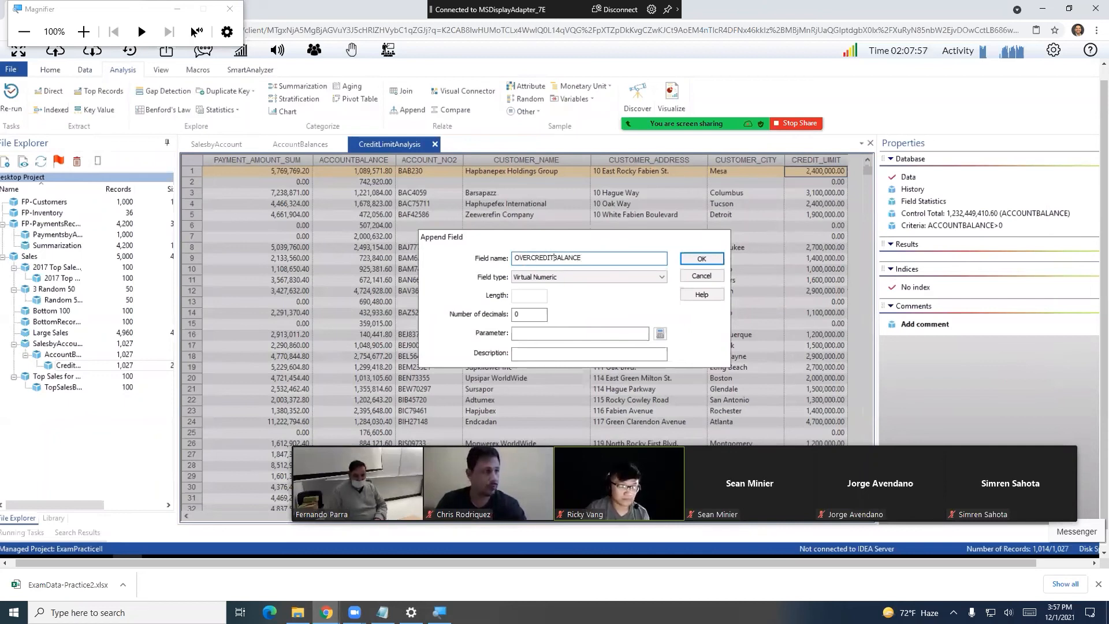
pyautogui.write('IMIT')
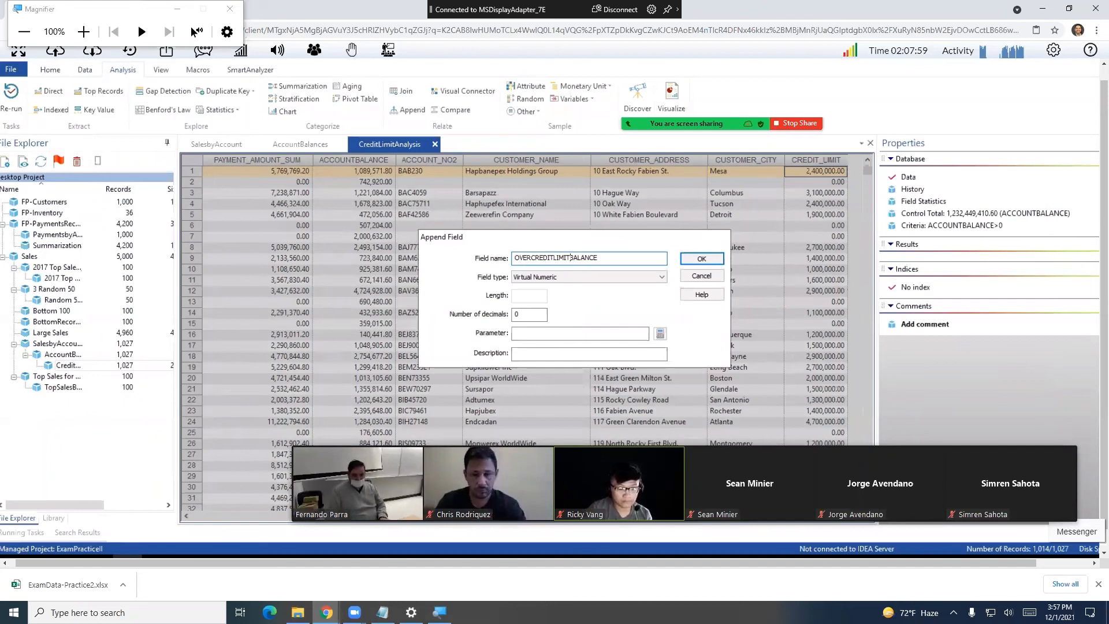
pyautogui.write('_')
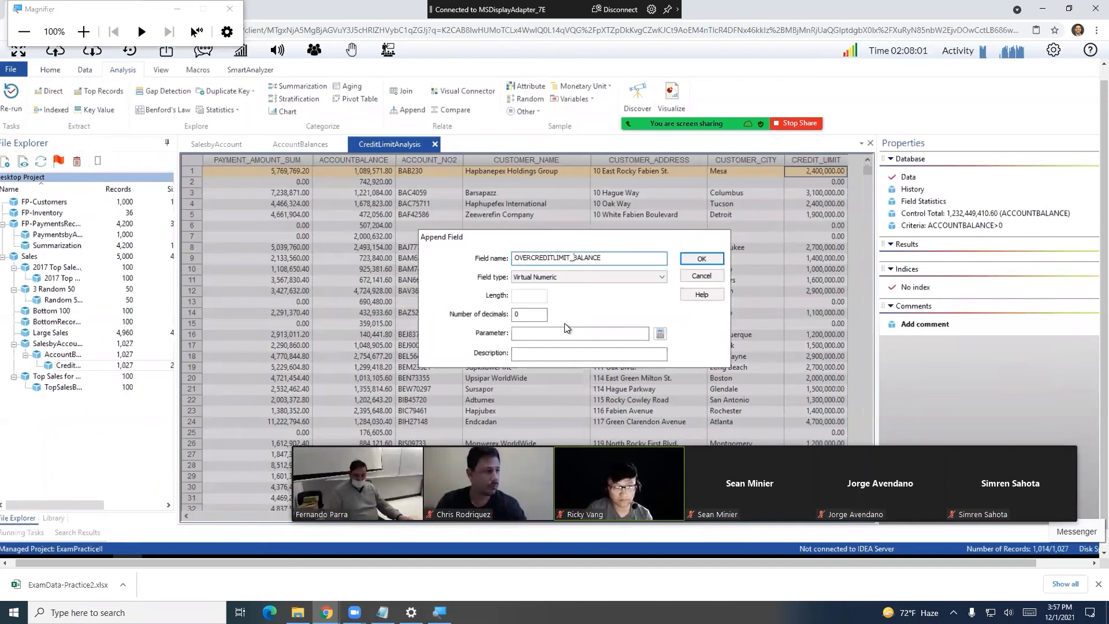
pyautogui.doubleClick(528, 314)
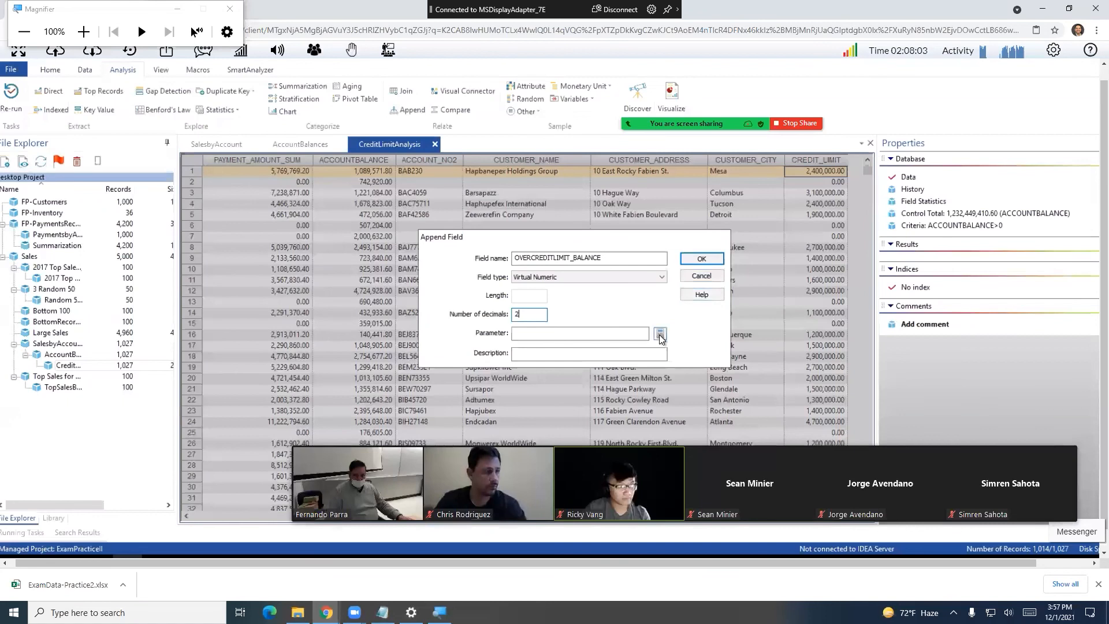
# - Define the new field's equation as ACCOUNTBALANCE-CREDIT_LIMIT and create the field
pyautogui.click(660, 333)
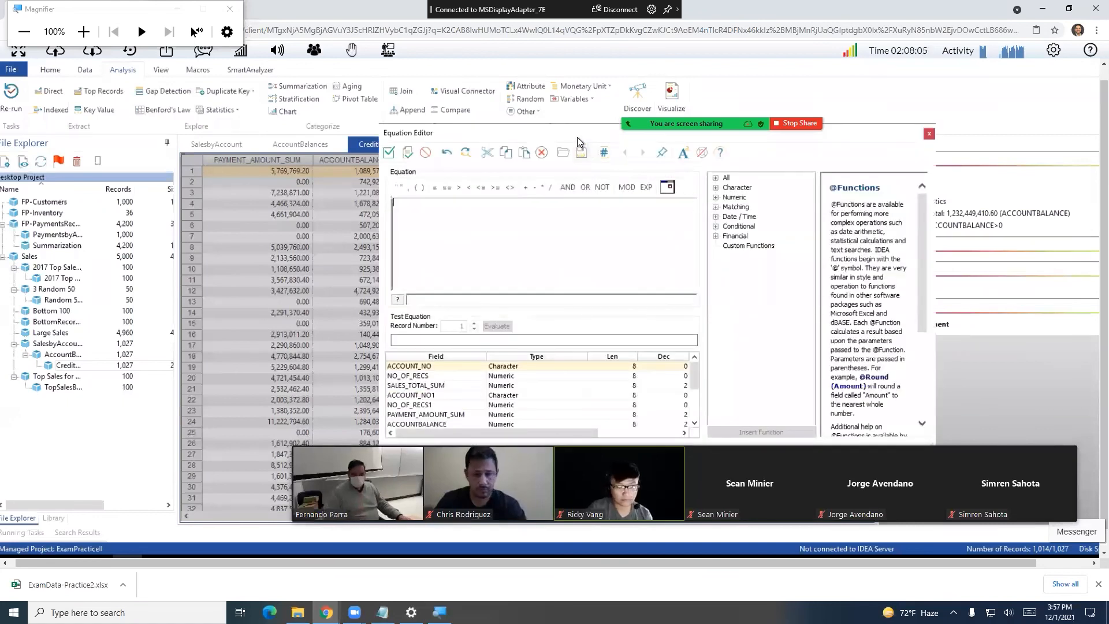
pyautogui.moveTo(577, 136); pyautogui.dragTo(644, 251)
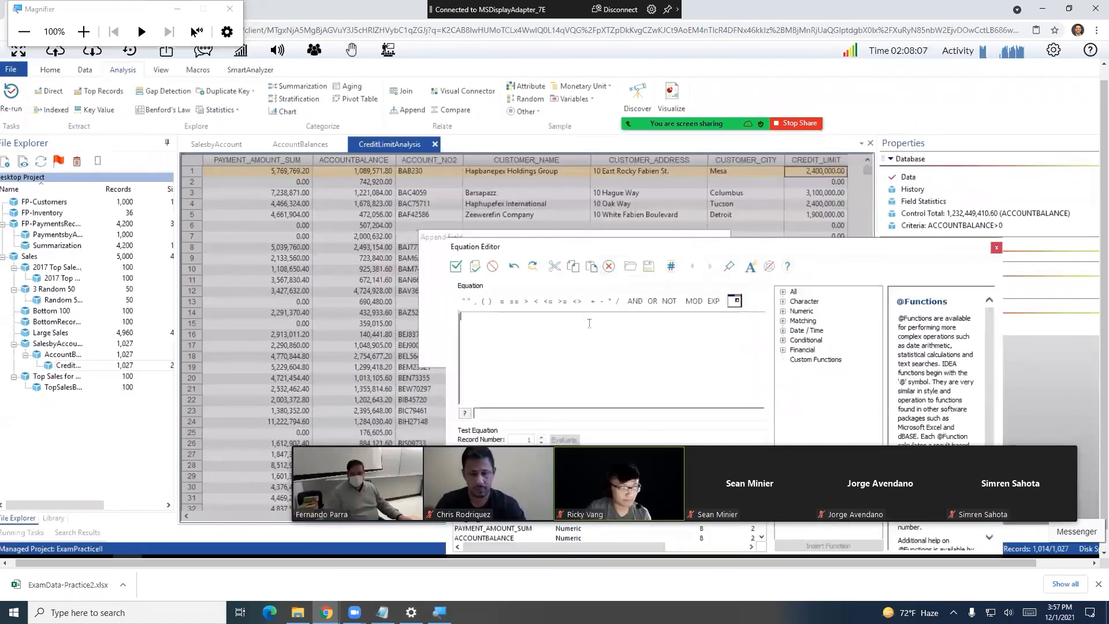
pyautogui.write('acc')
pyautogui.press('Down')
pyautogui.press('Down')
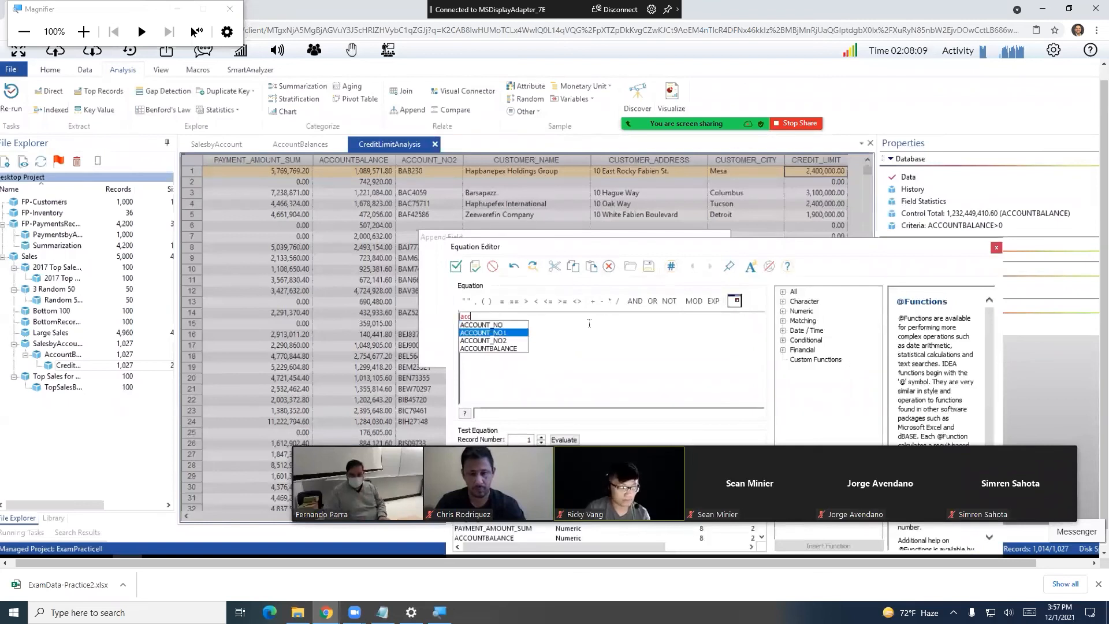
pyautogui.press('Down')
pyautogui.press('Return')
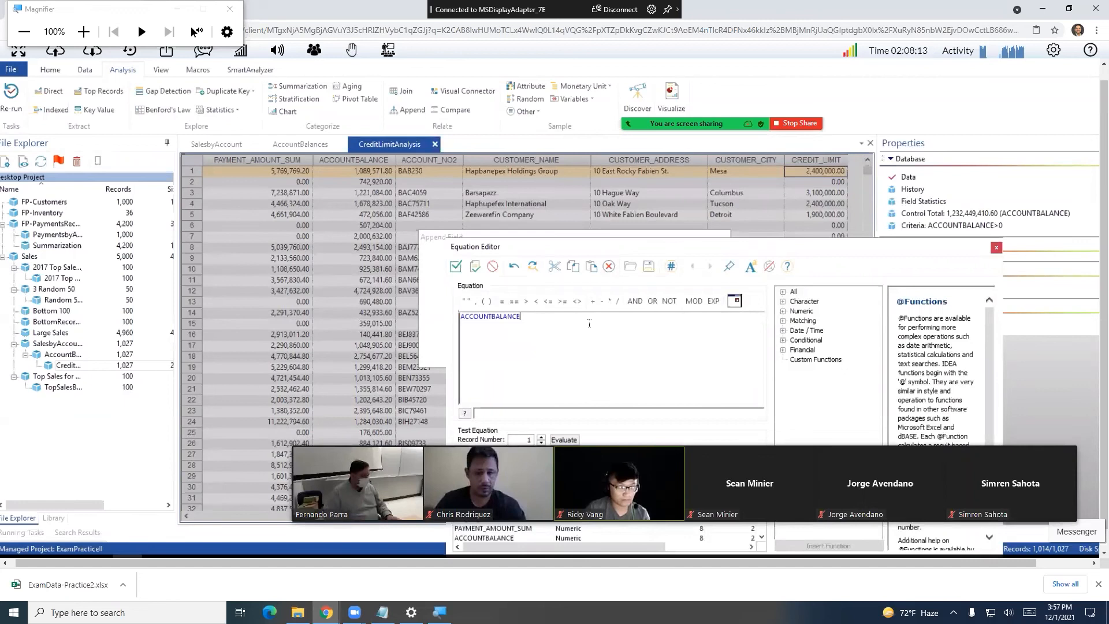
pyautogui.write('-')
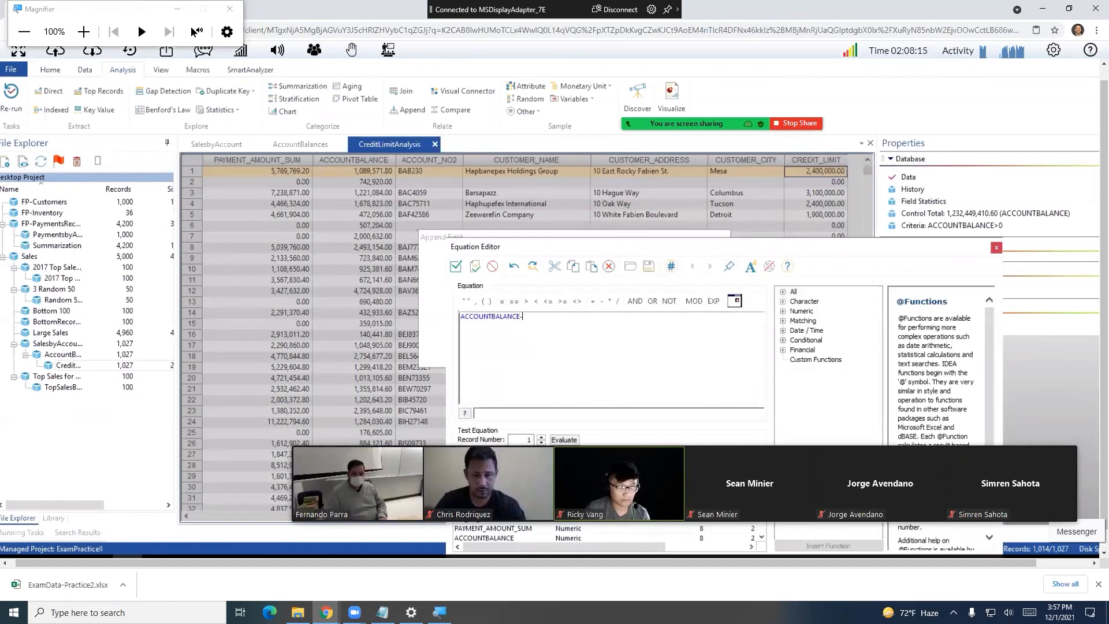
pyautogui.write('cred')
pyautogui.press('Return')
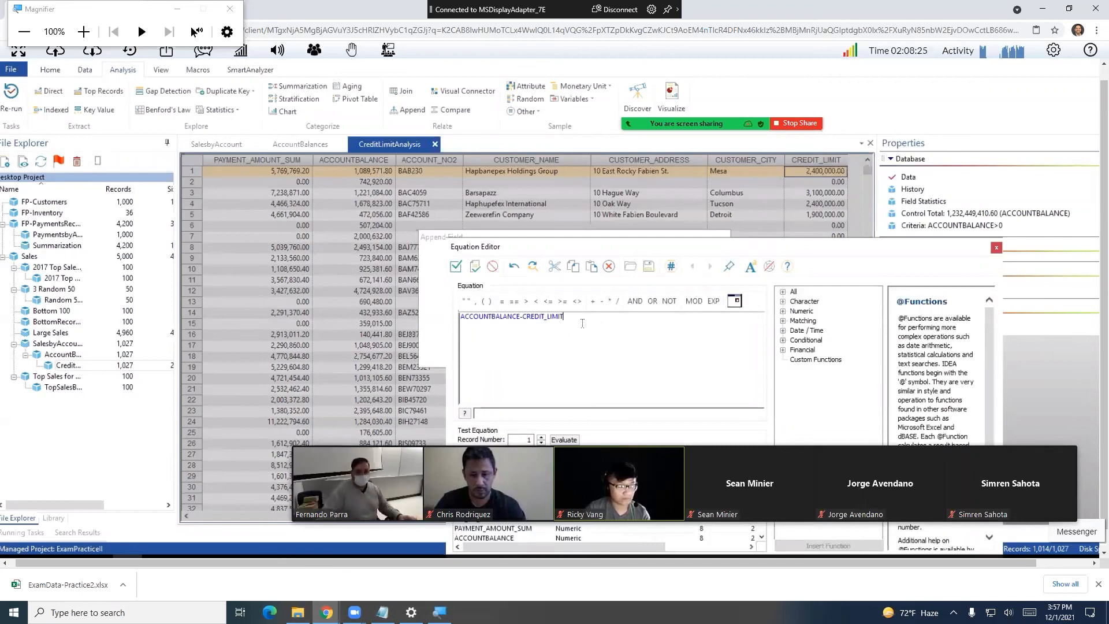
pyautogui.click(460, 270)
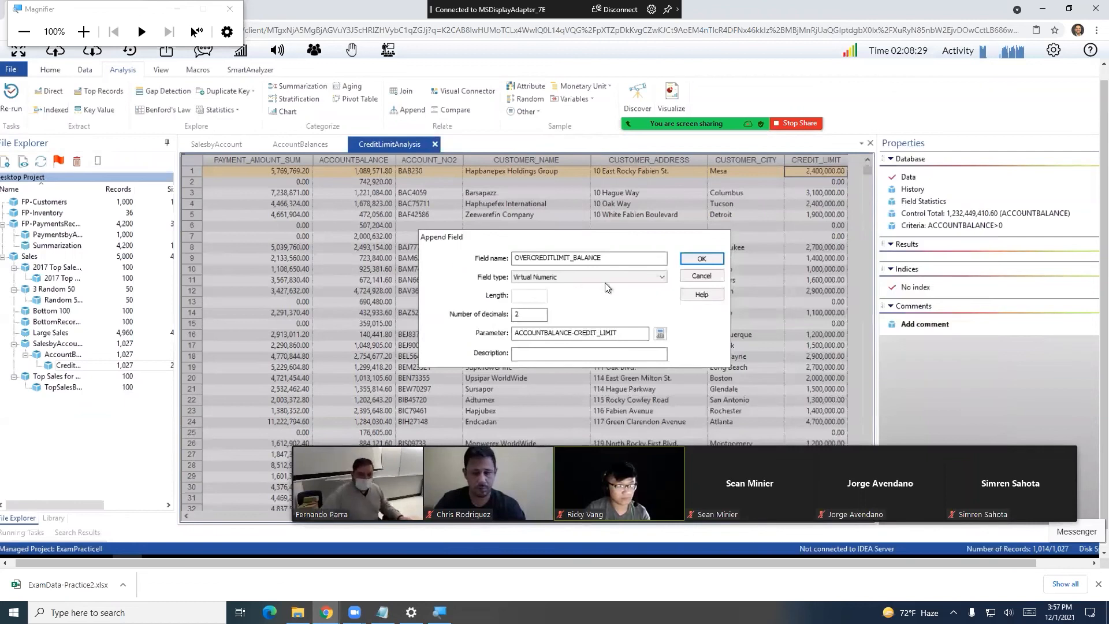
pyautogui.click(702, 258)
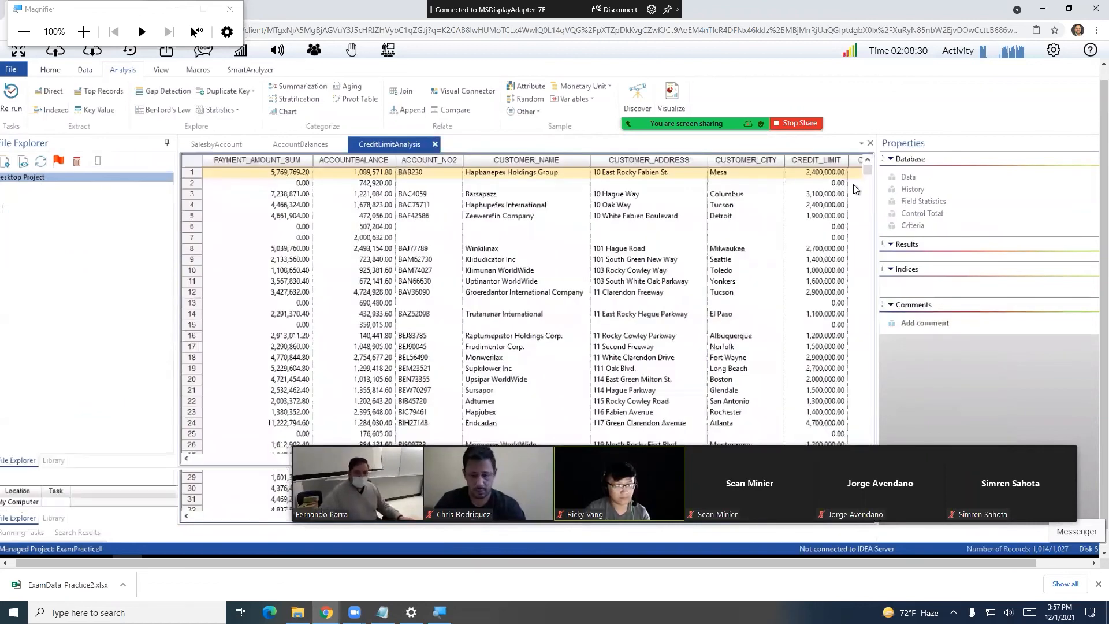
# - Bring the whole OVERCREDITLIMIT_BALANCE column into view and check the assignment question about customers exceeding their credit line
pyautogui.moveTo(411, 559); pyautogui.dragTo(594, 550)
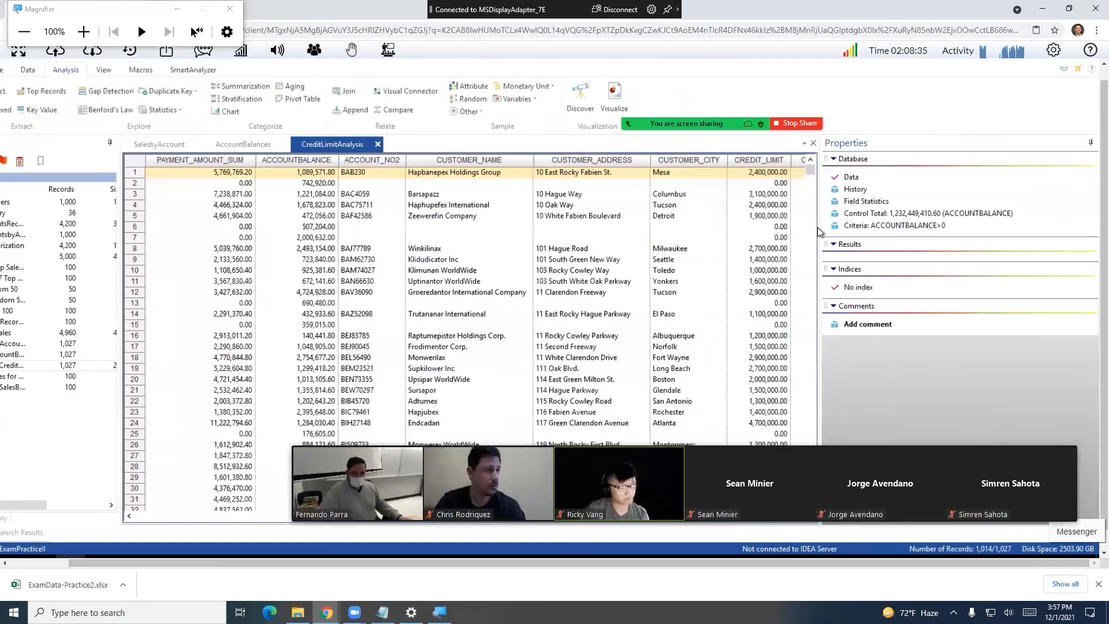
pyautogui.moveTo(867, 226); pyautogui.dragTo(942, 225)
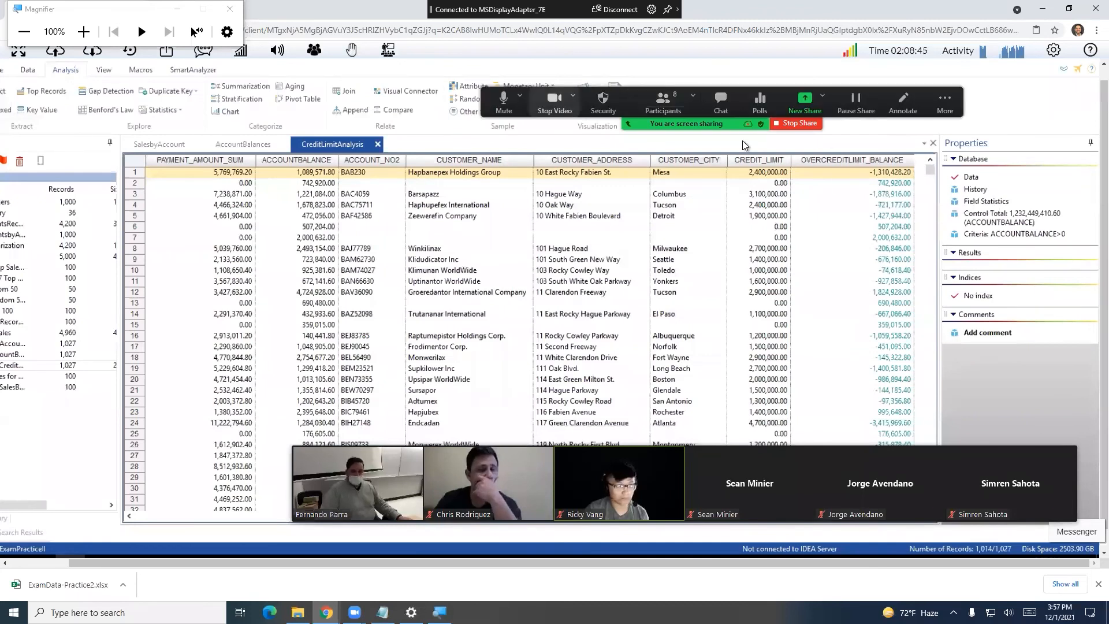
pyautogui.hotkey('alt', 'Tab')
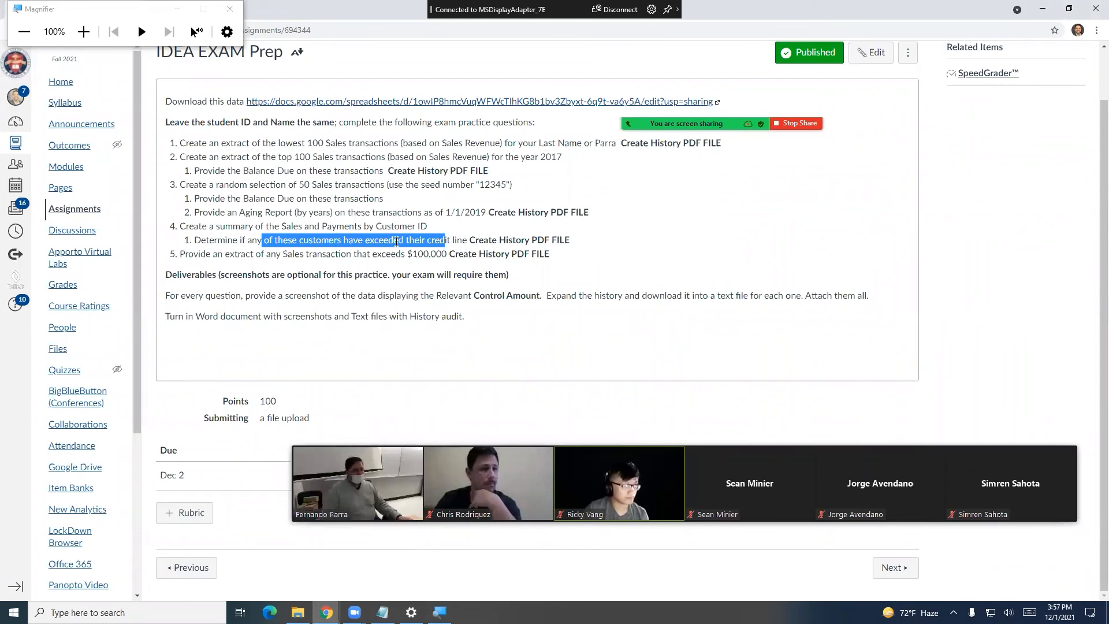
pyautogui.hotkey('alt', 'Tab')
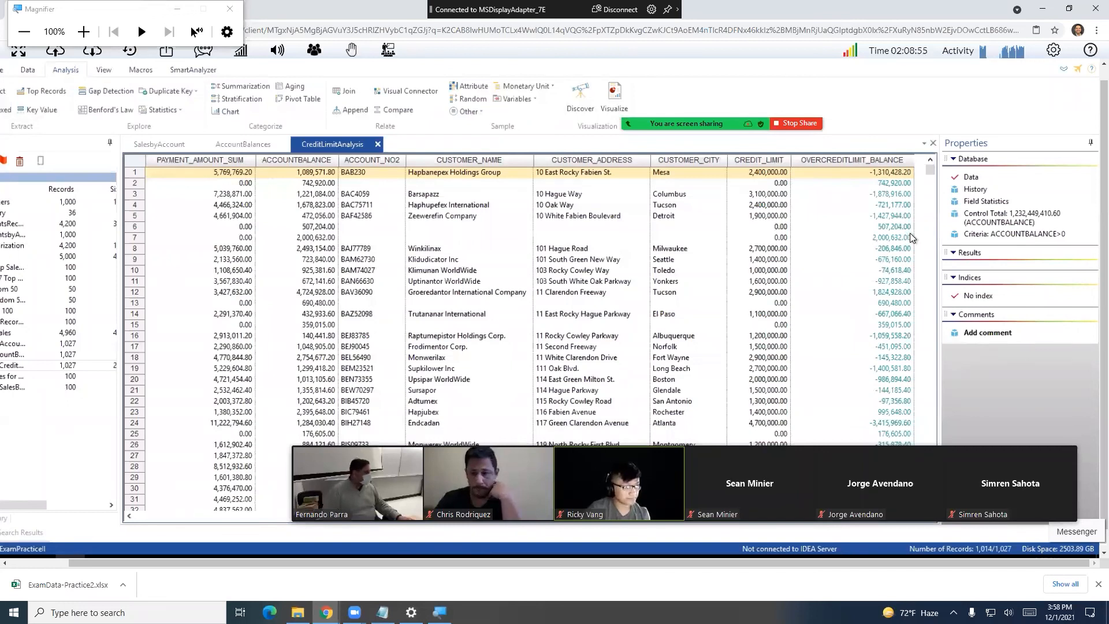
# - Extend the database criteria to ACCOUNTBALANCE>0 .AND. OVERCREDITLIMIT_BALANCE>0 and apply it
pyautogui.click(980, 235)
pyautogui.click(543, 315)
pyautogui.click(579, 302)
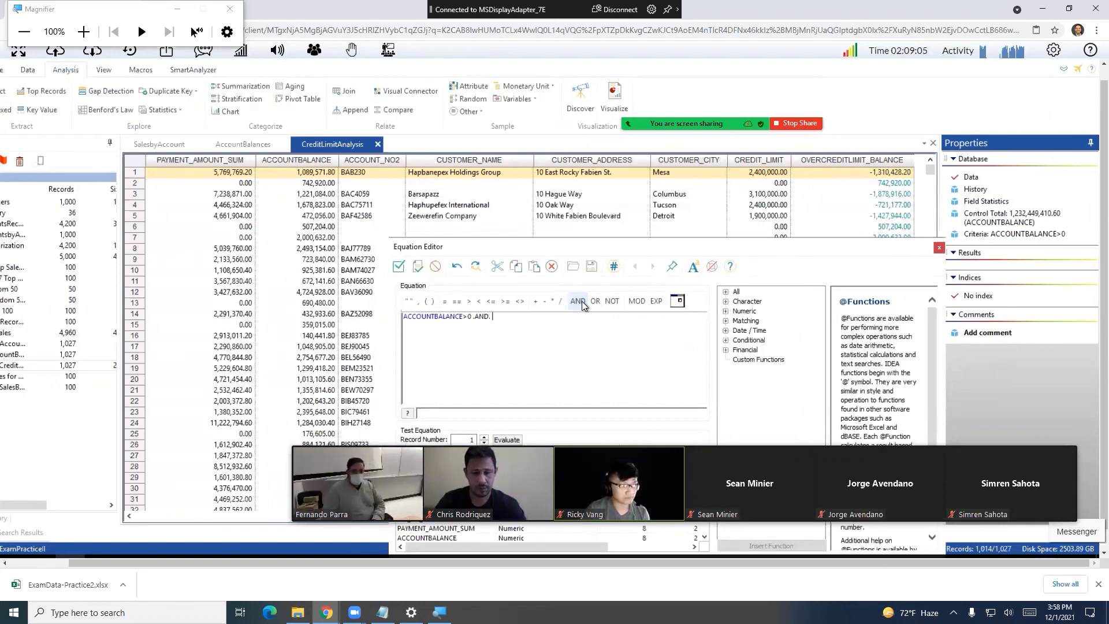
pyautogui.write('over')
pyautogui.press('Return')
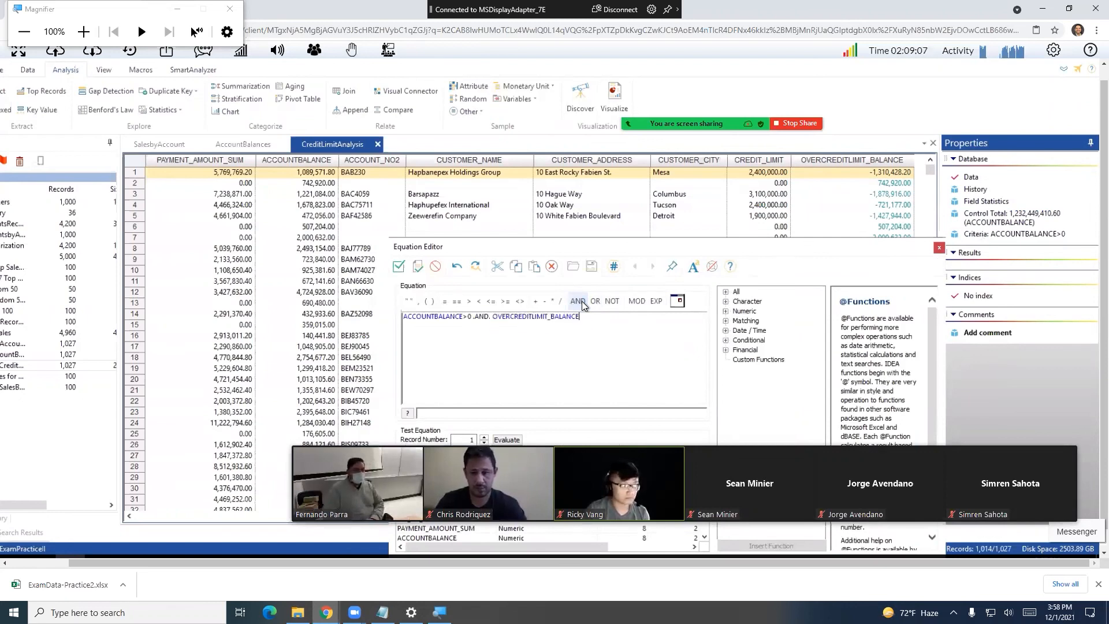
pyautogui.write('>0')
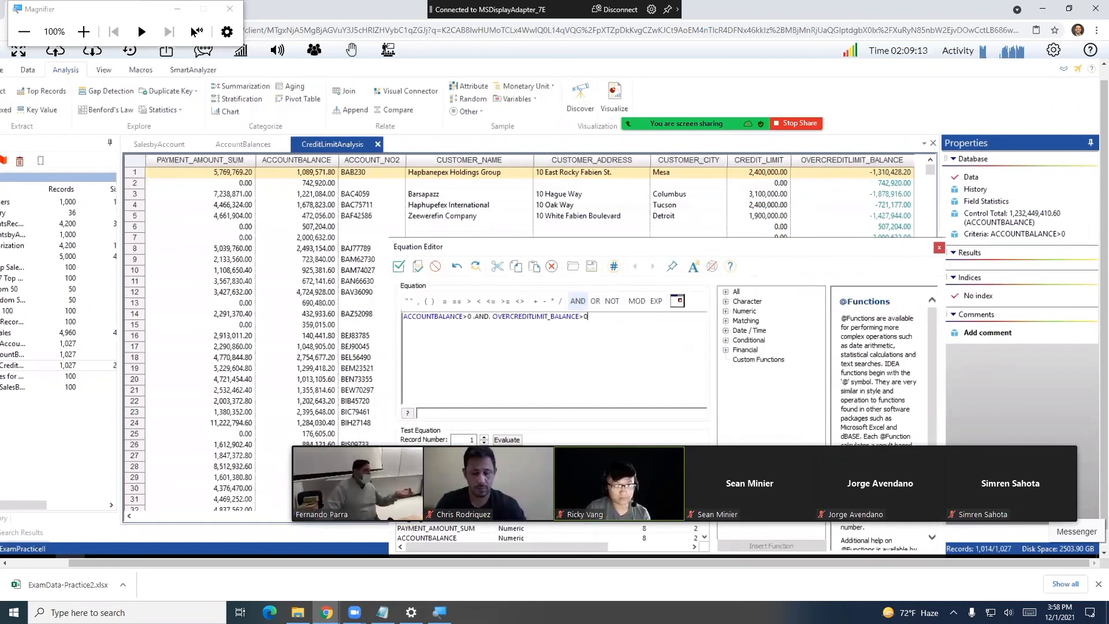
pyautogui.press('super+plus')
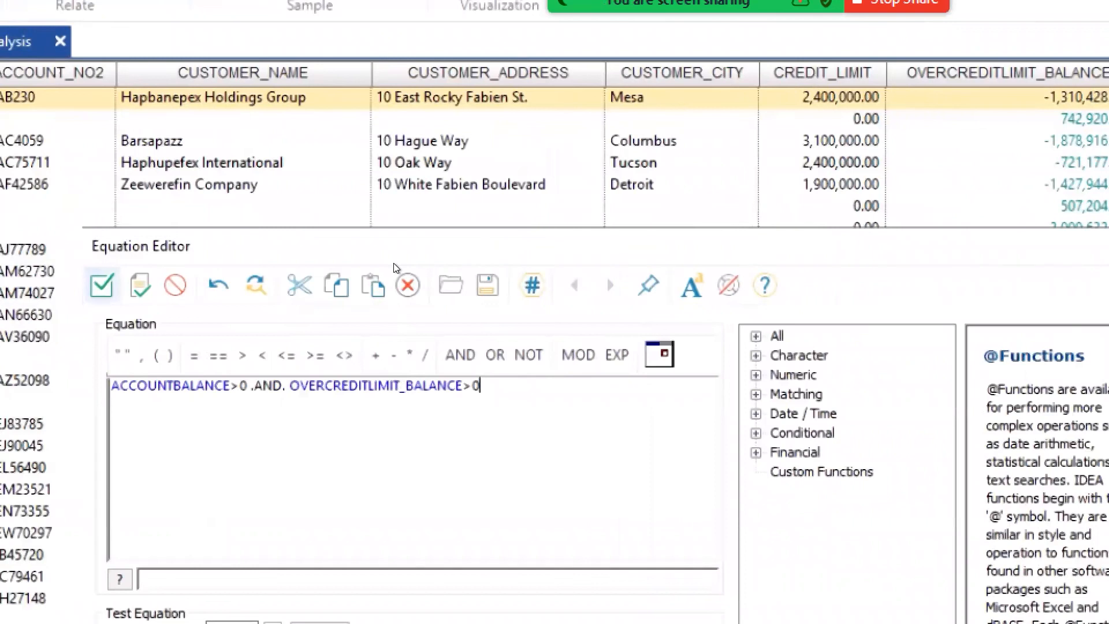
pyautogui.hotkey('ctrl', 'u')
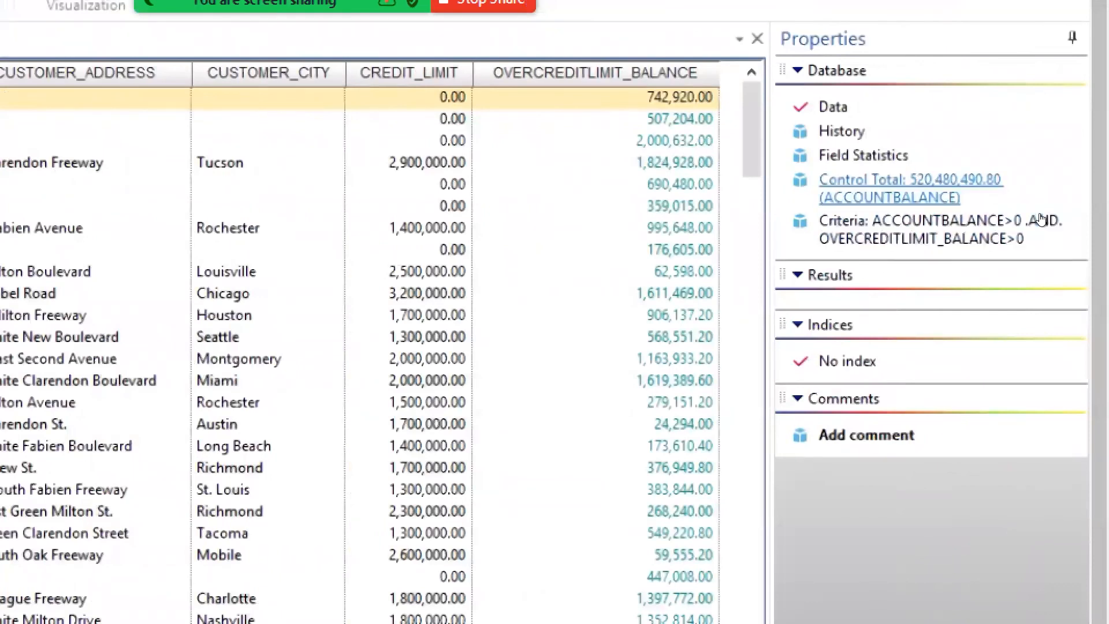
# - Change the control total field of CreditLimitAnalysis to OVERCREDITLIMIT_BALANCE
pyautogui.click(1040, 214)
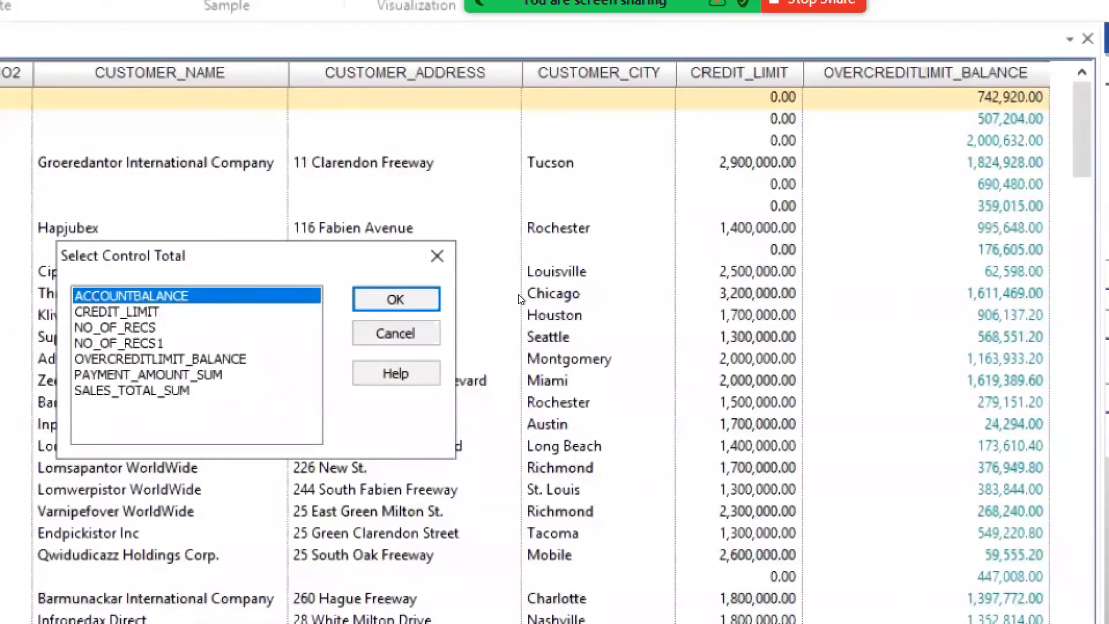
pyautogui.press('o')
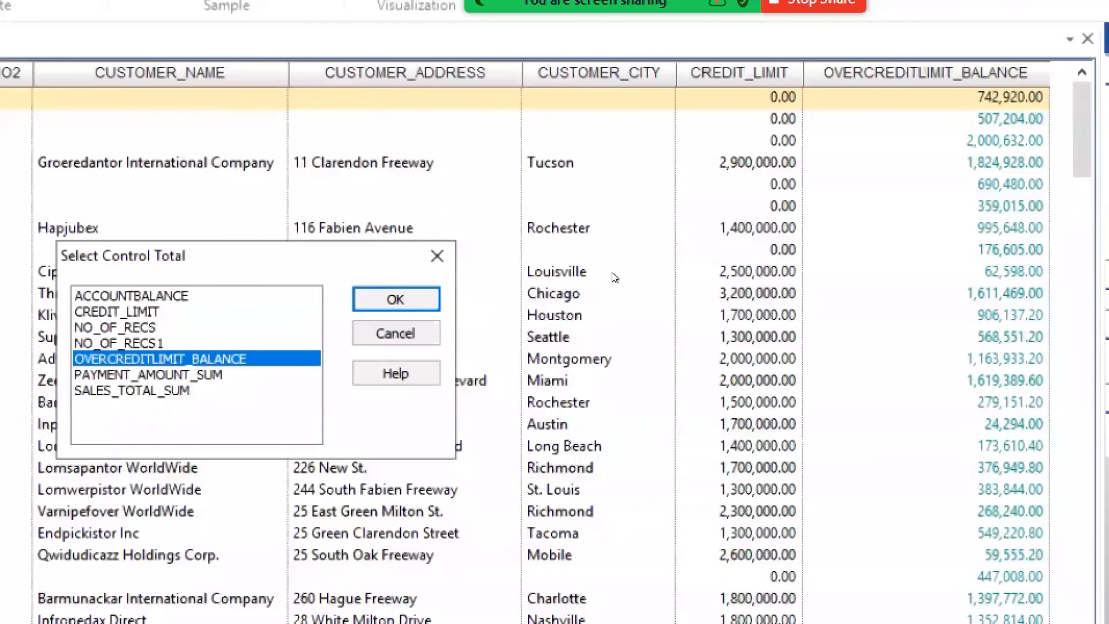
pyautogui.press('Return')
pyautogui.press('Return')
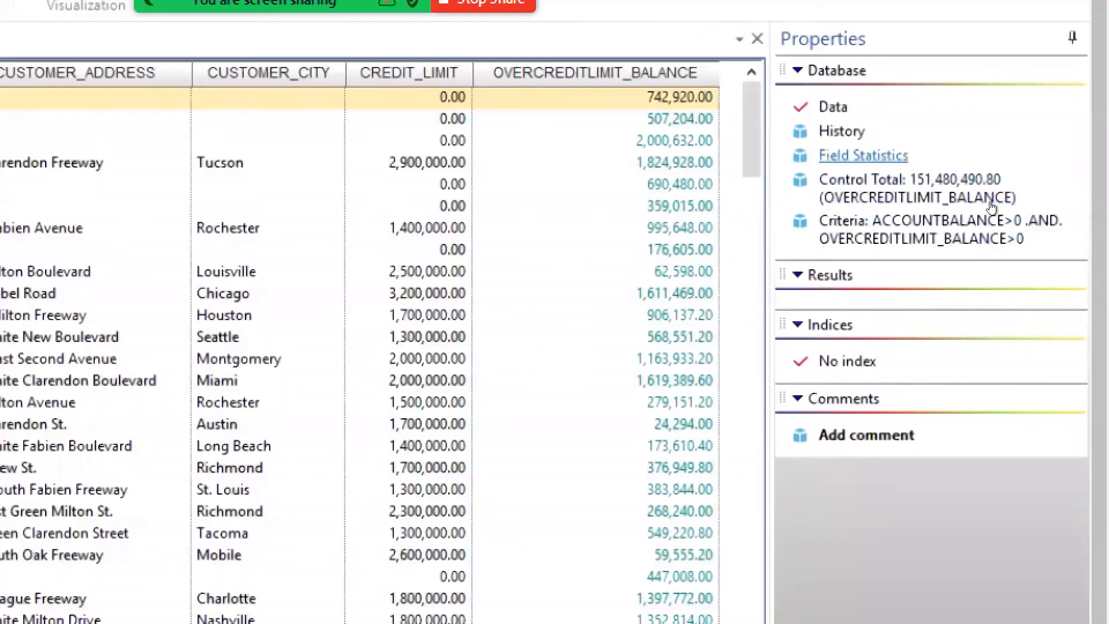
# - Open the field statistics of CreditLimitAnalysis and bring the OVERCREDITLIMIT_BALANCE column into view
pyautogui.click(863, 155)
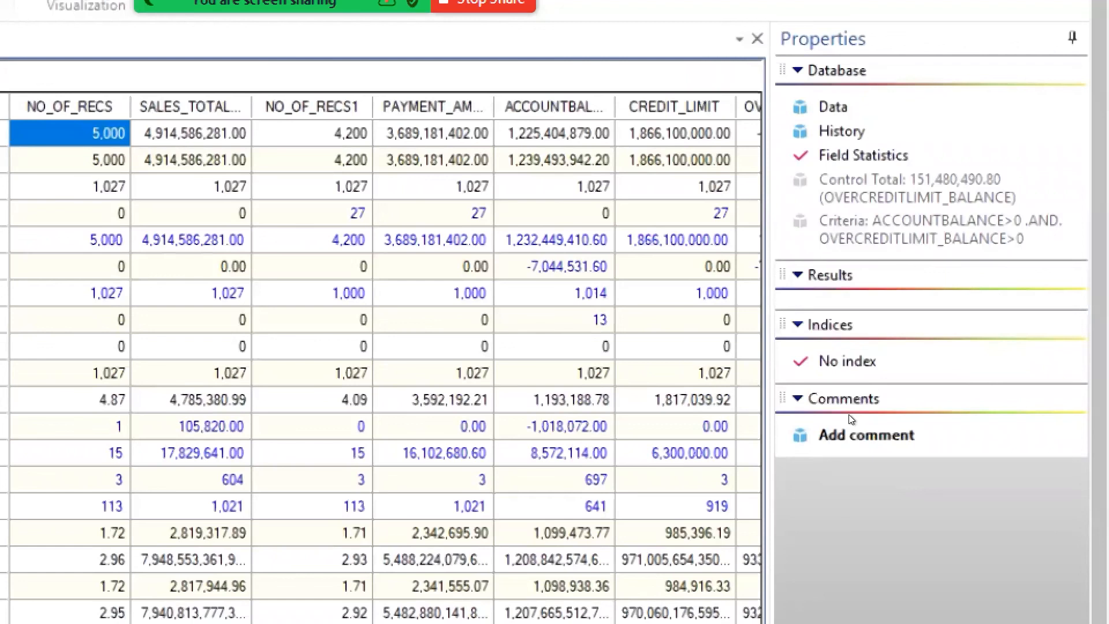
pyautogui.press('Right')
pyautogui.press('Right')
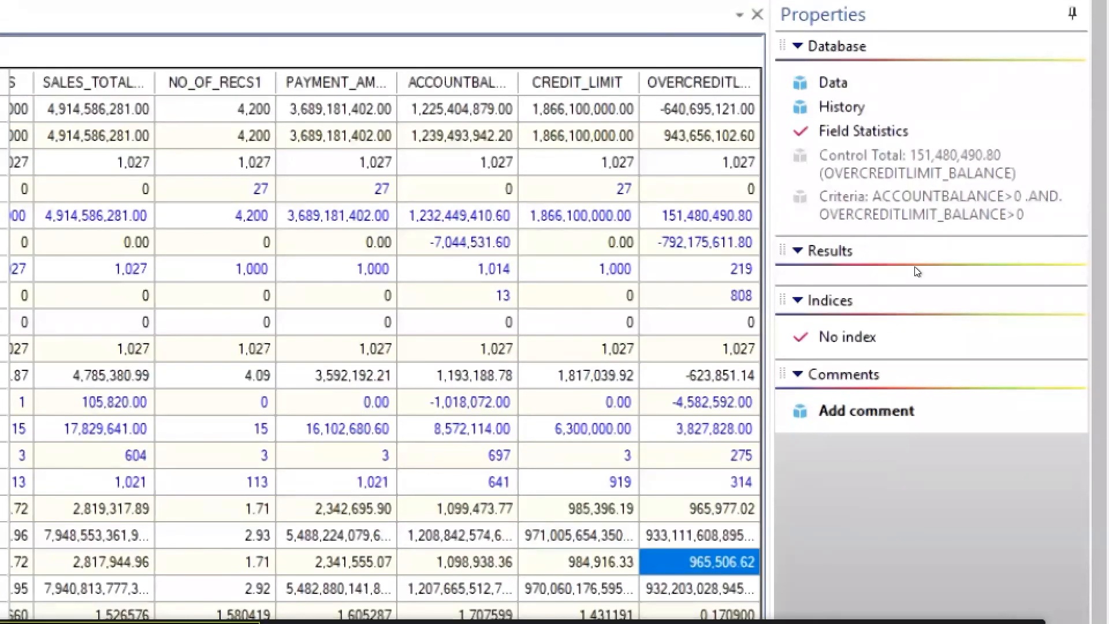
# - Check the number of positive records in the field statistics for OVERCREDITLIMIT_BALANCE
pyautogui.press('Up')
pyautogui.press('Up')
pyautogui.press('Up')
pyautogui.press('Up')
pyautogui.press('Up')
pyautogui.press('Up')
pyautogui.press('Up')
pyautogui.press('Up')
pyautogui.press('Up')
pyautogui.press('Up')
pyautogui.press('Up')
pyautogui.press('Left')
pyautogui.press('Left')
pyautogui.press('Left')
pyautogui.press('Left')
pyautogui.press('Left')
pyautogui.press('Left')
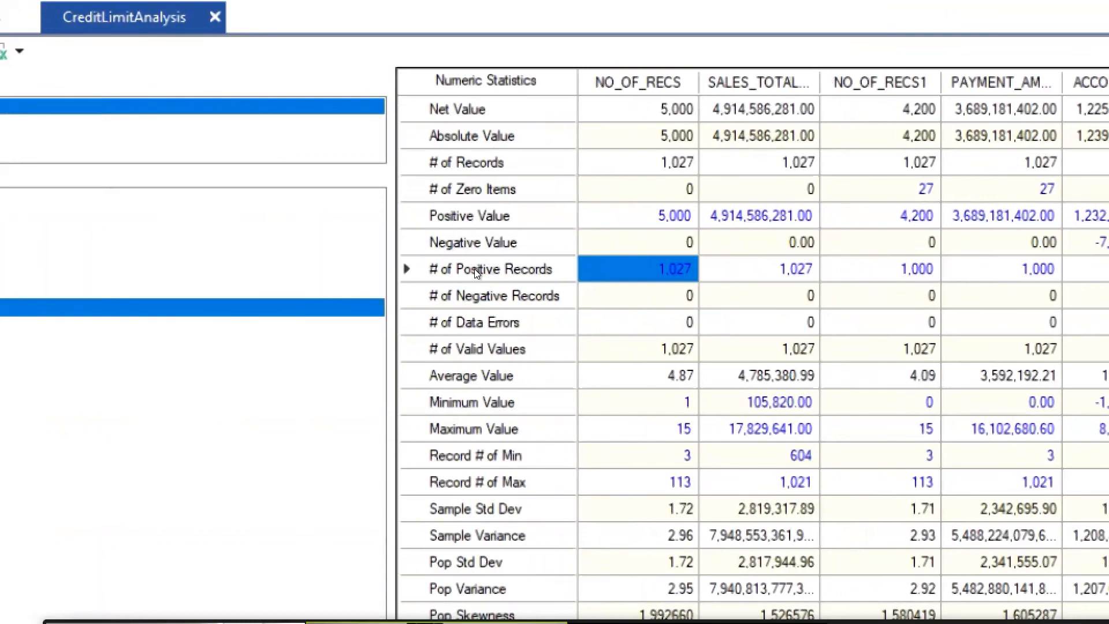
pyautogui.press('Right')
pyautogui.press('Right')
pyautogui.press('Right')
pyautogui.press('Right')
pyautogui.press('Right')
pyautogui.press('Right')
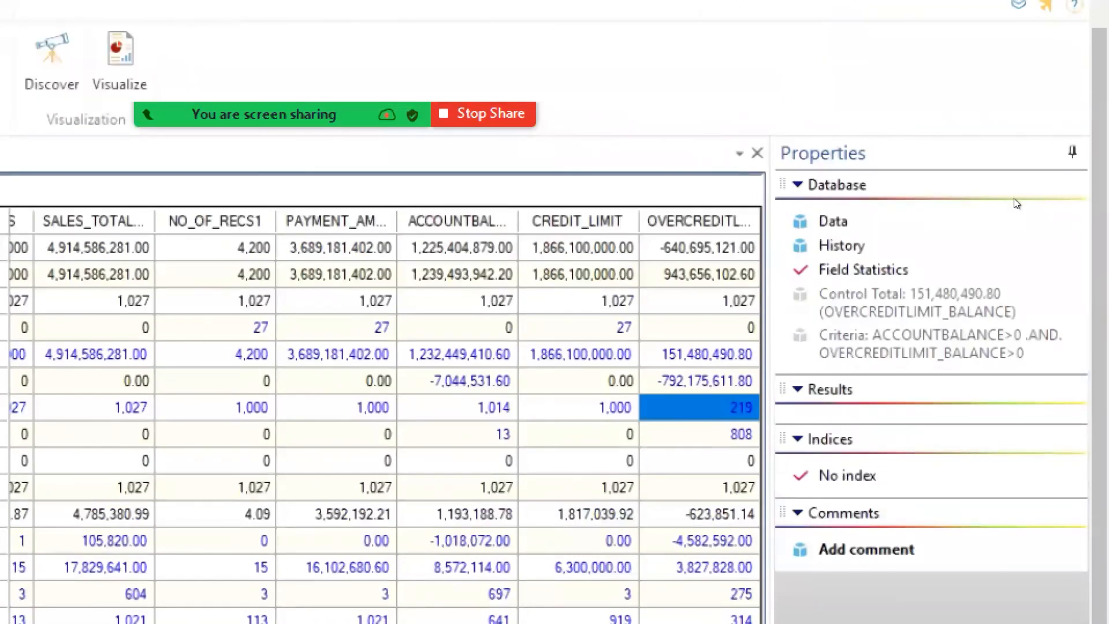
# - Return to the data view of CreditLimitAnalysis and look through the filtered records
pyautogui.click(833, 221)
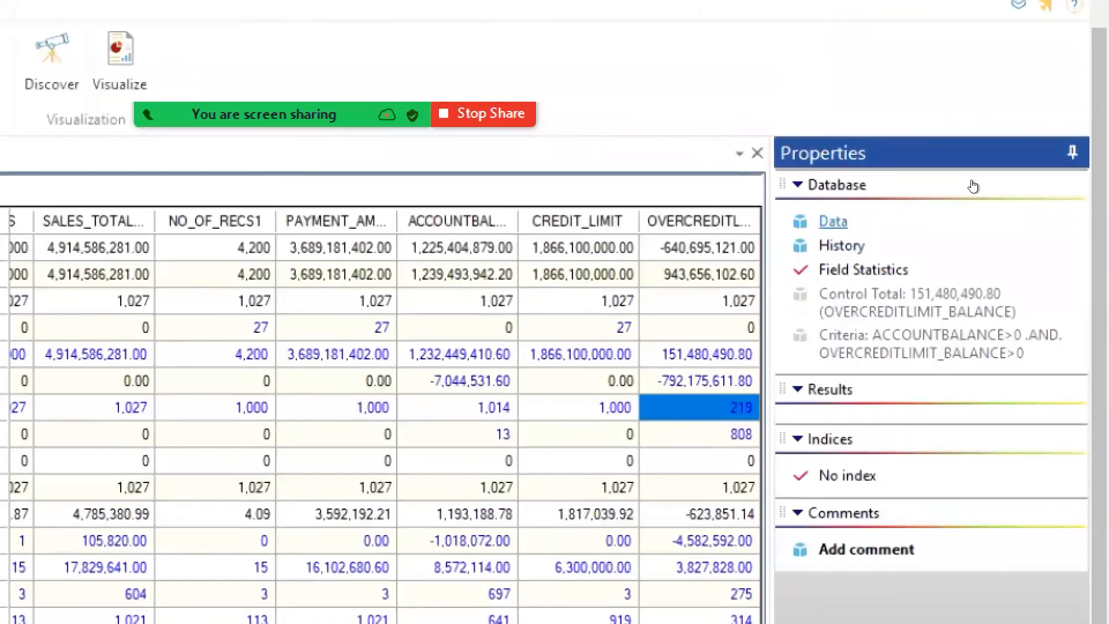
pyautogui.moveTo(751, 234); pyautogui.dragTo(751, 623)
pyautogui.moveTo(923, 395); pyautogui.dragTo(923, 506)
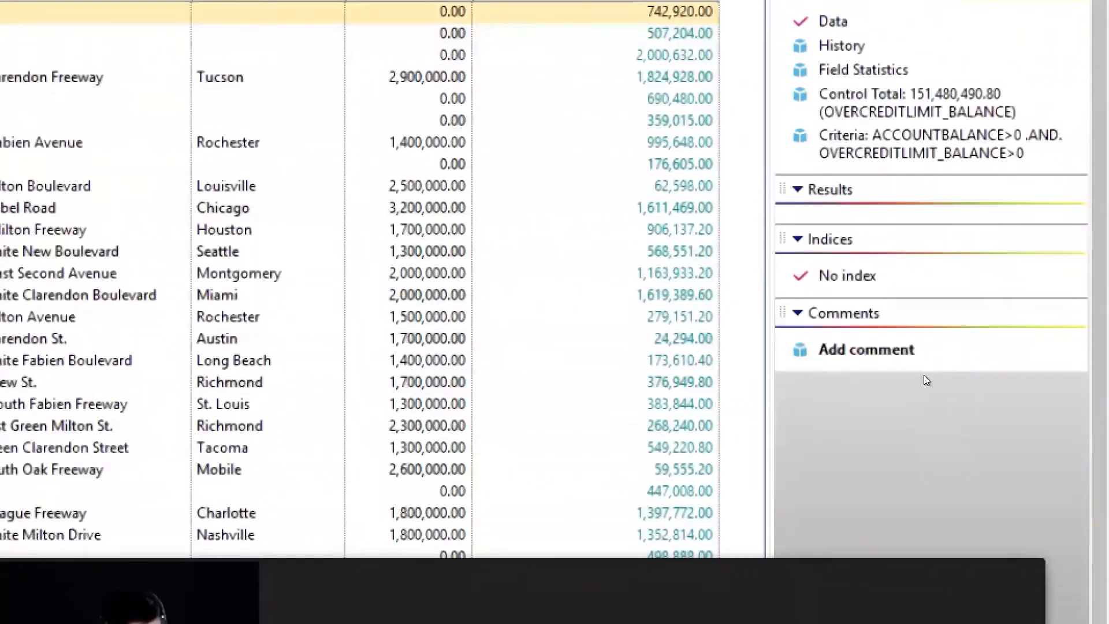
pyautogui.scroll(9, 917, 486)
pyautogui.scroll(9, 917, 352)
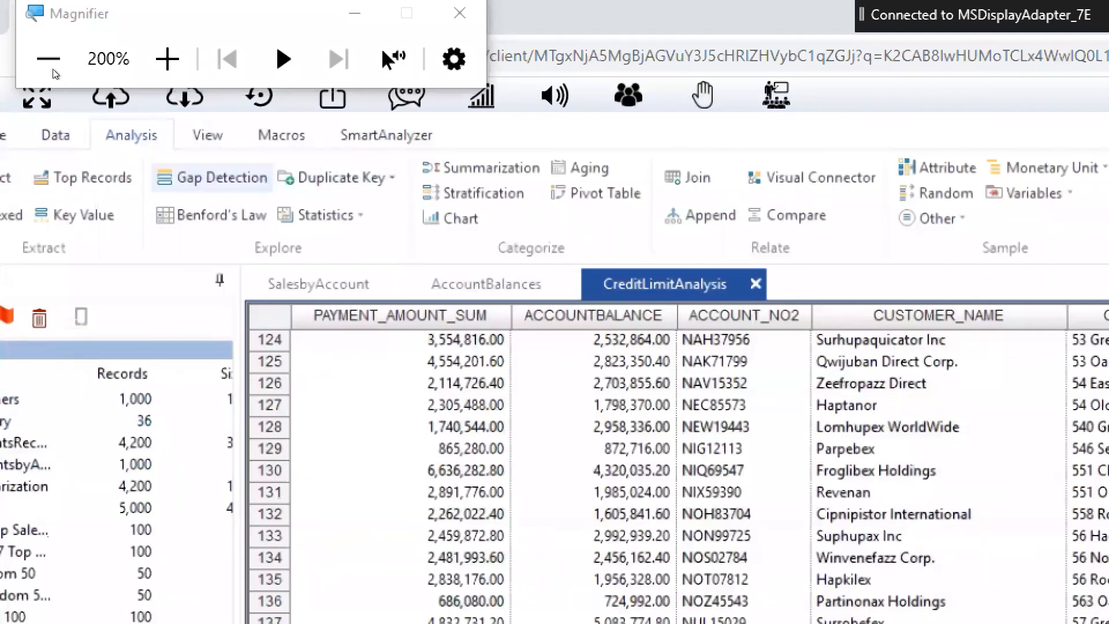
# - Run a direct extraction on CreditLimitAnalysis with the existing account balance and over-limit criteria, naming the new file OvertheLimitClients
pyautogui.click(55, 135)
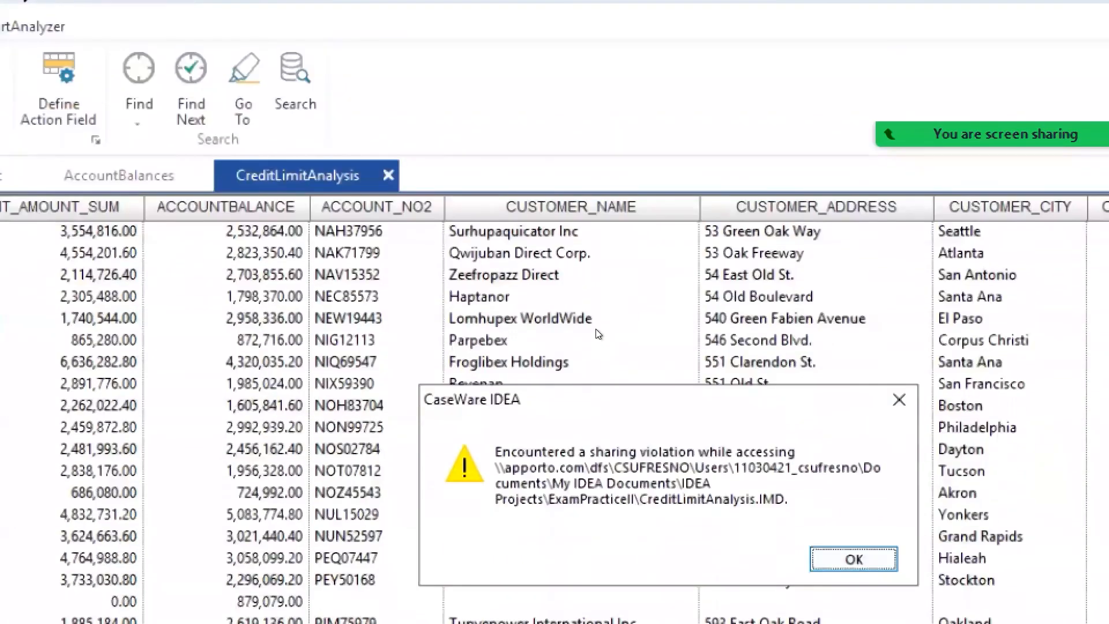
pyautogui.press('Return')
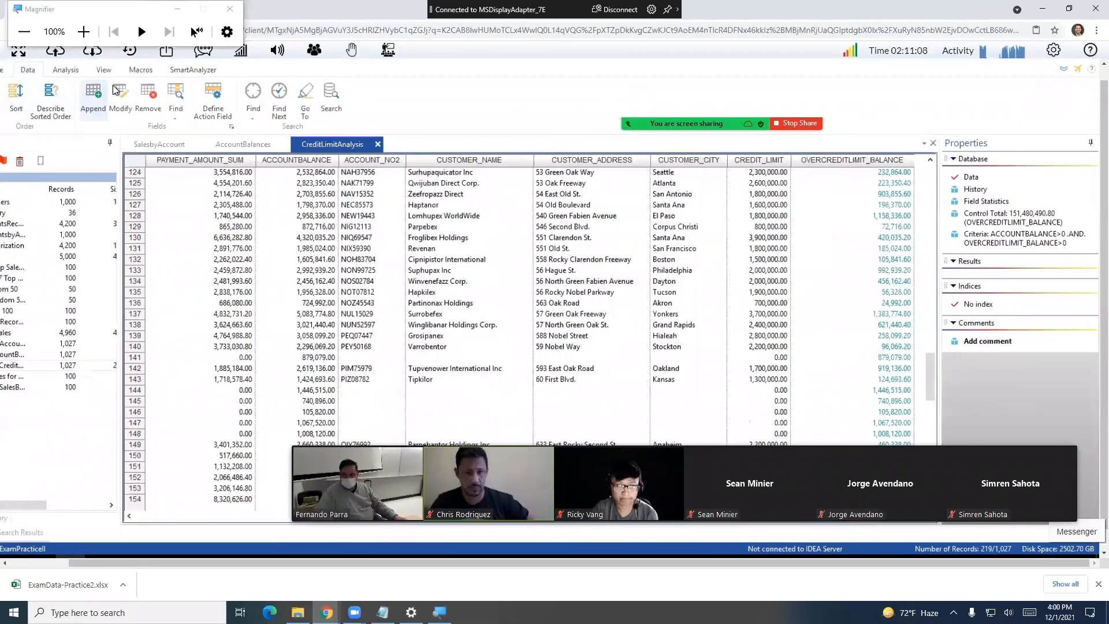
pyautogui.click(66, 70)
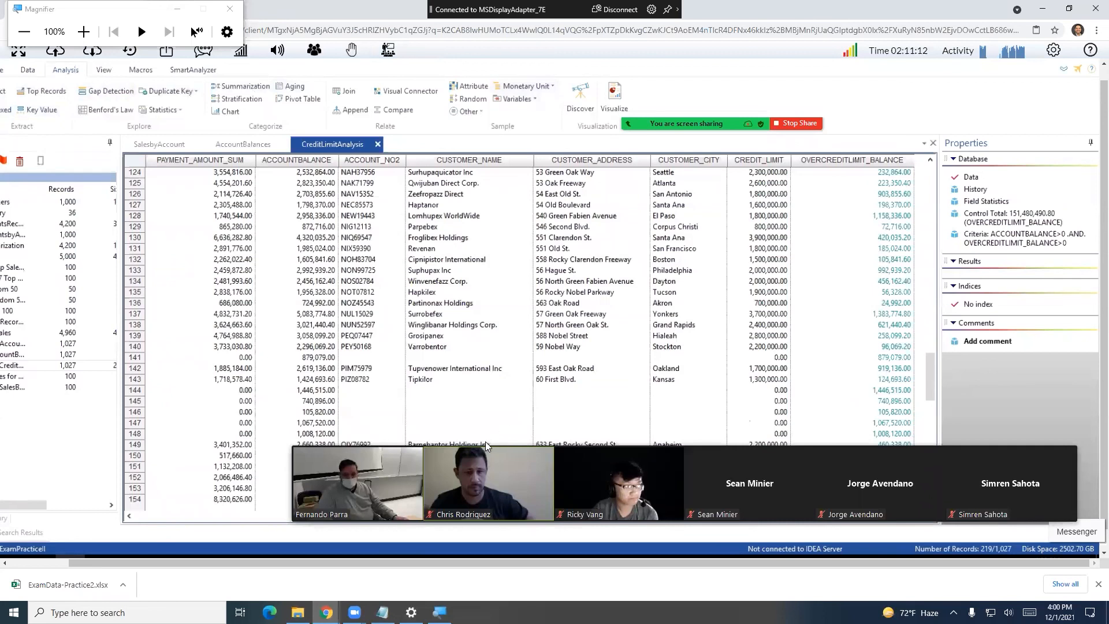
pyautogui.moveTo(445, 562); pyautogui.dragTo(340, 560)
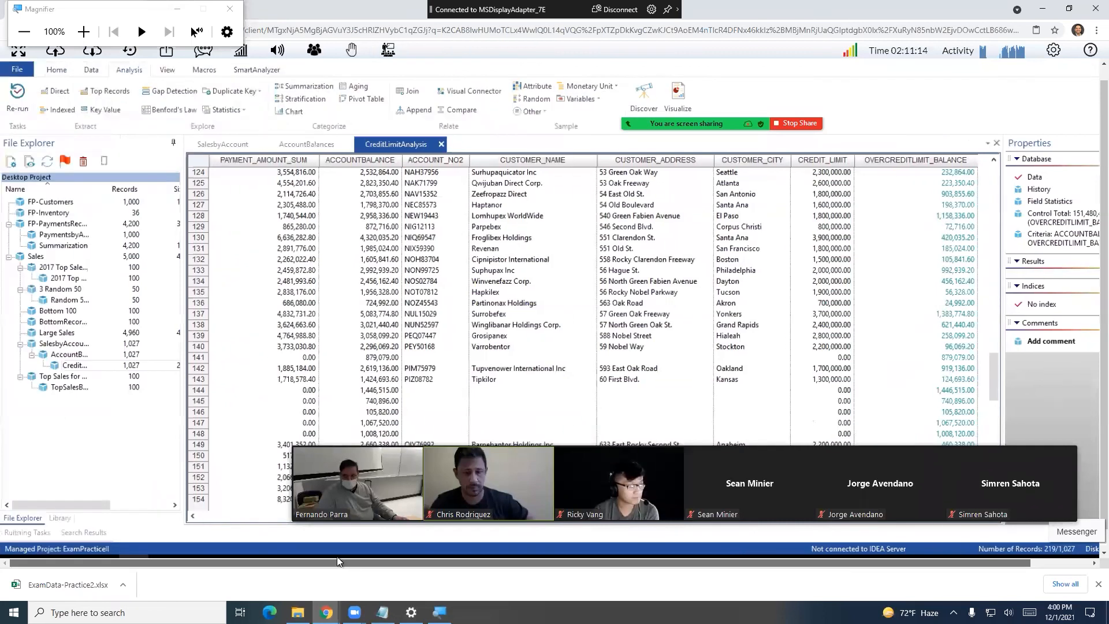
pyautogui.click(56, 91)
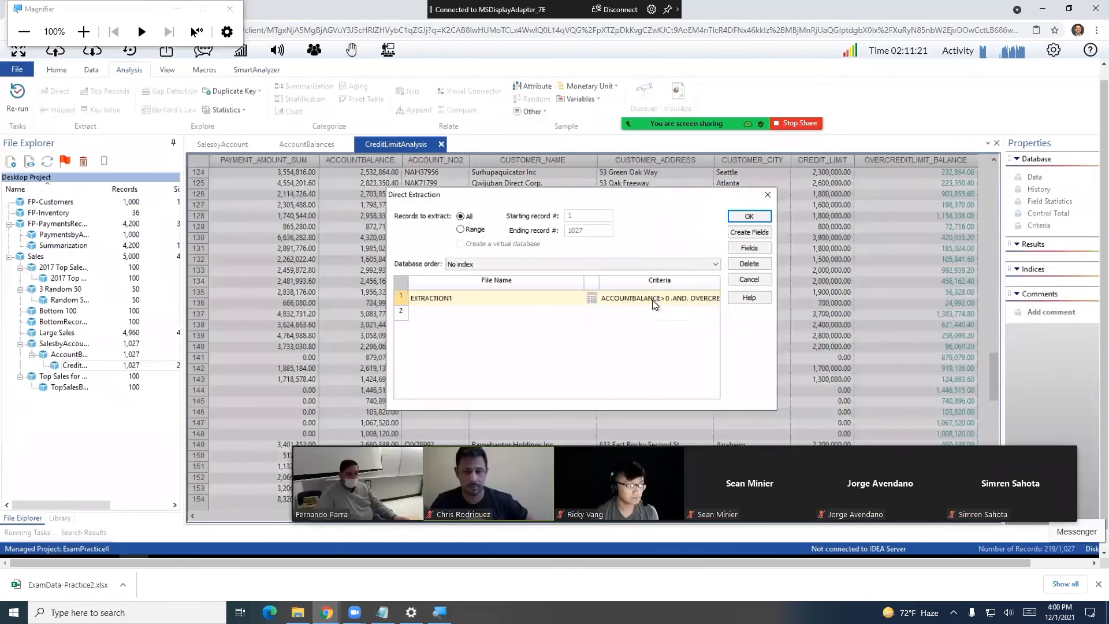
pyautogui.click(527, 296)
pyautogui.write('O')
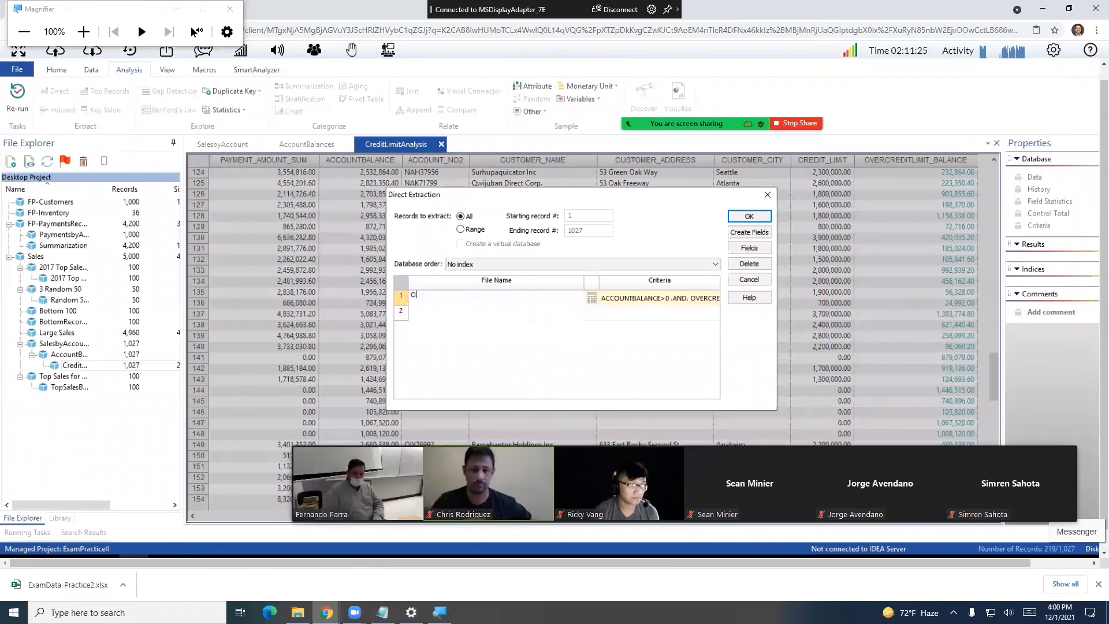
pyautogui.write('vertheLimit')
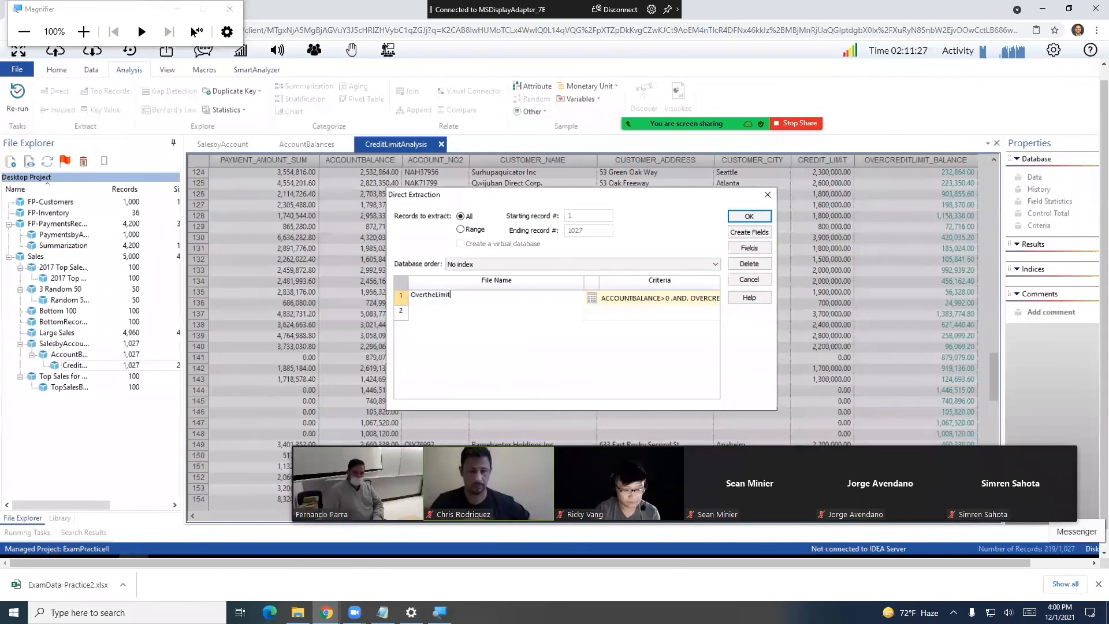
pyautogui.write('Clients')
pyautogui.press('Tab')
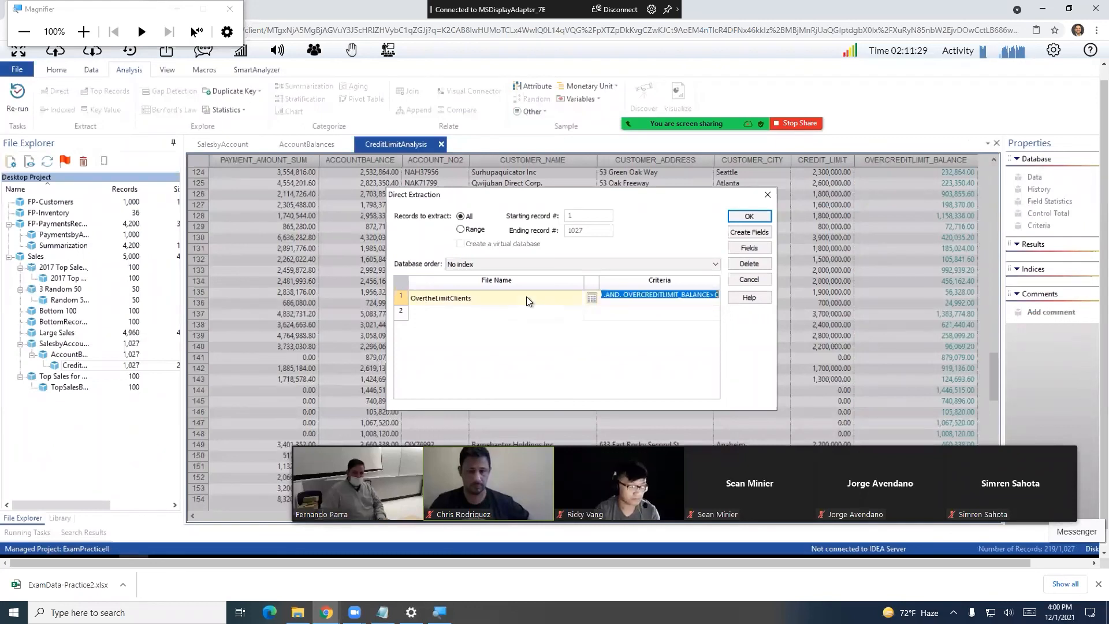
pyautogui.click(741, 221)
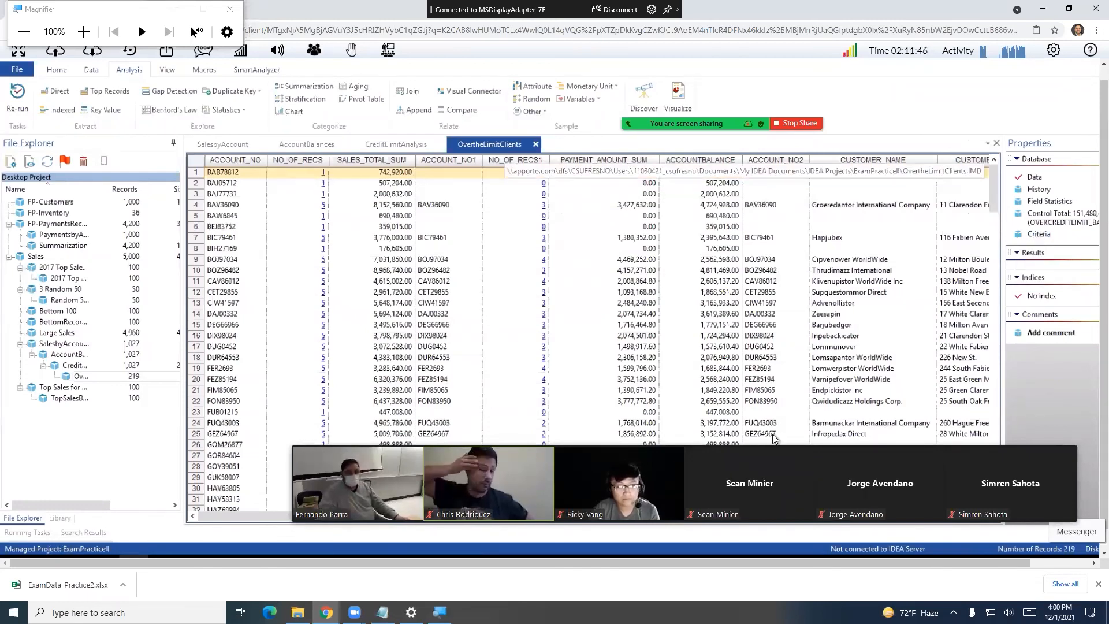
# - Look through the extracted OvertheLimitClients records and their OVERCREDITLIMIT_BALANCE values
pyautogui.moveTo(812, 515); pyautogui.dragTo(777, 96)
pyautogui.moveTo(678, 516); pyautogui.dragTo(978, 525)
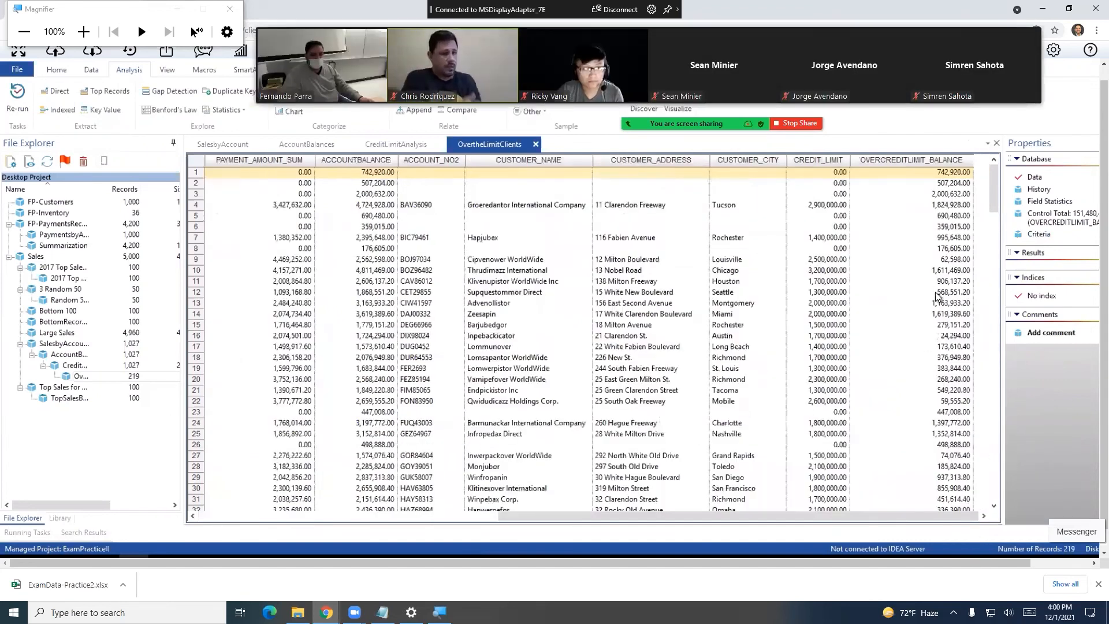
pyautogui.scroll(-7, 939, 413)
pyautogui.scroll(-10, 939, 413)
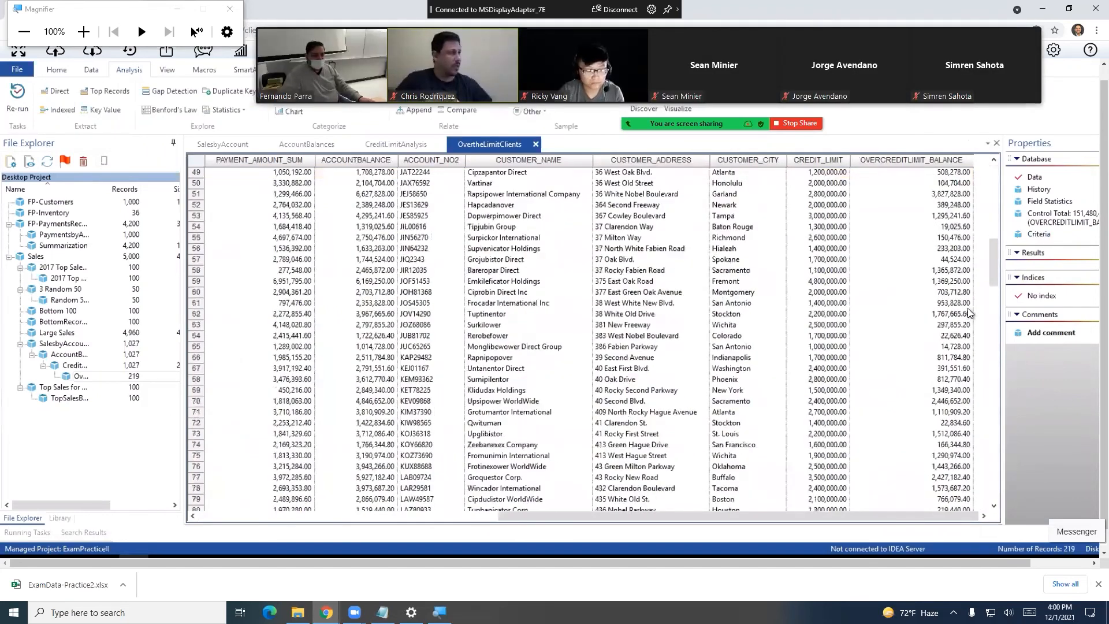
pyautogui.click(936, 303)
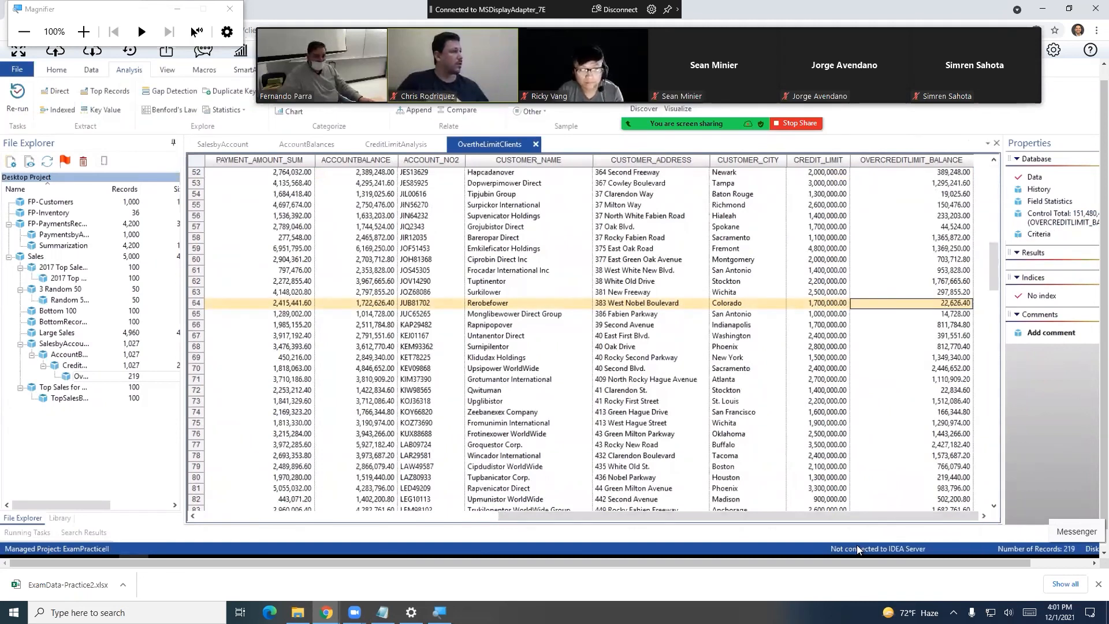
# - Compare the OVERCREDITLIMIT_BALANCE control totals of OvertheLimitClients and CreditLimitAnalysis
pyautogui.moveTo(845, 563); pyautogui.dragTo(903, 563)
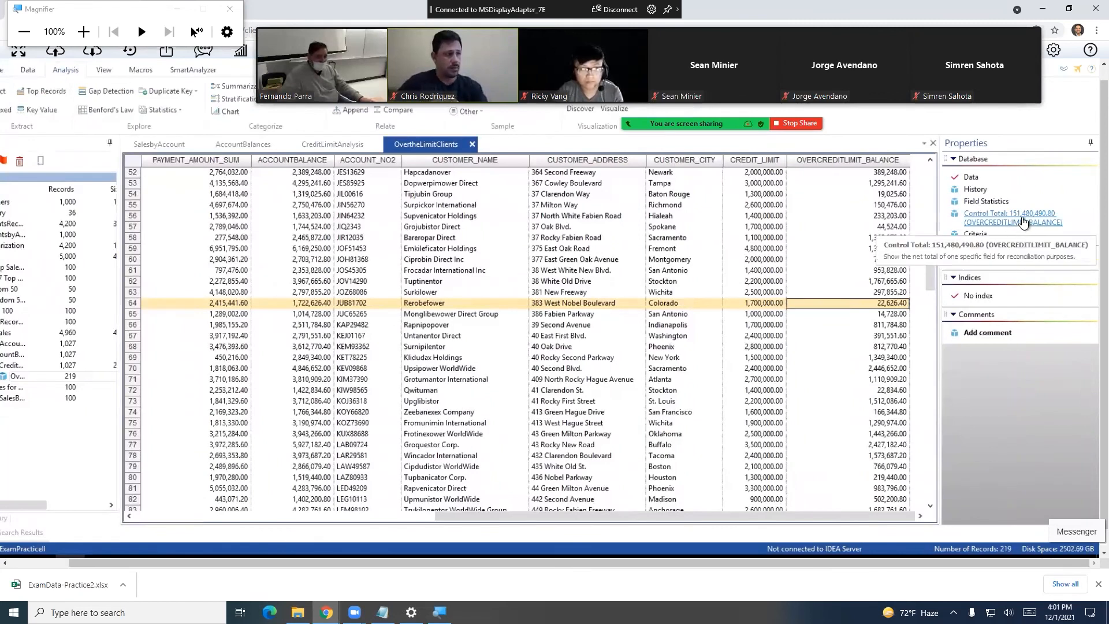
pyautogui.click(339, 145)
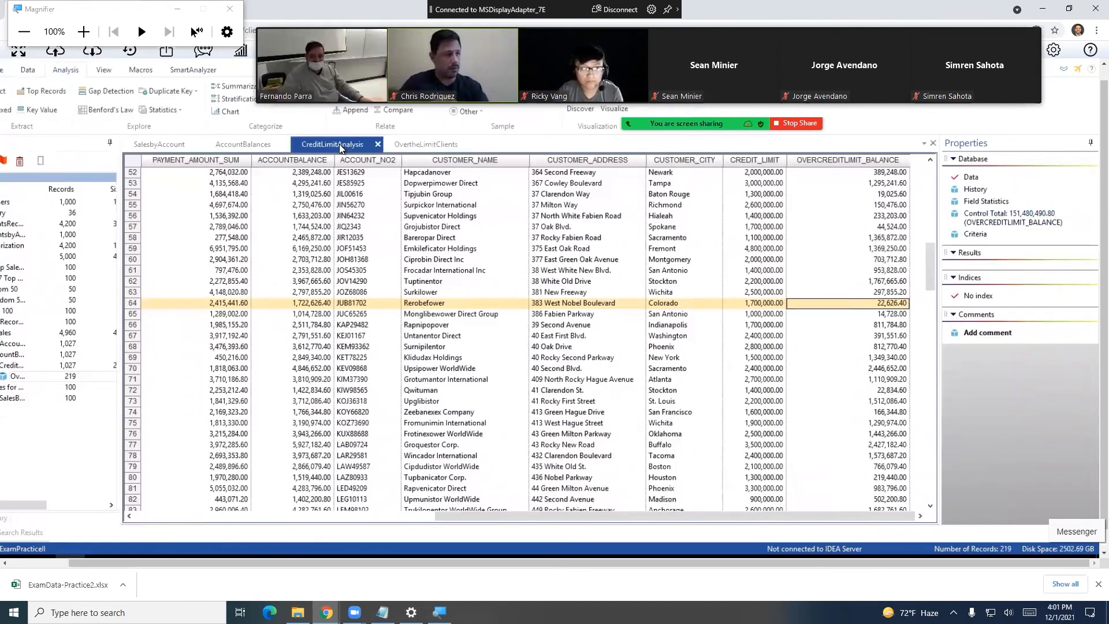
pyautogui.click(403, 144)
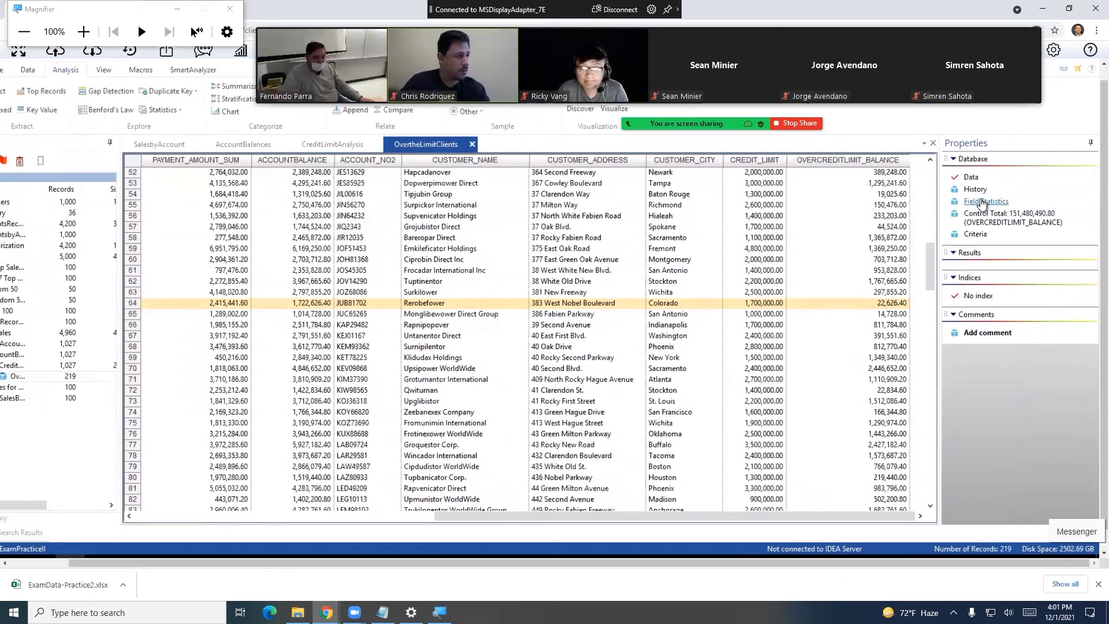
# - Create the field statistics for all fields of OvertheLimitClients and bring the OVERCREDITLIMIT_BALANCE statistics into view
pyautogui.click(982, 202)
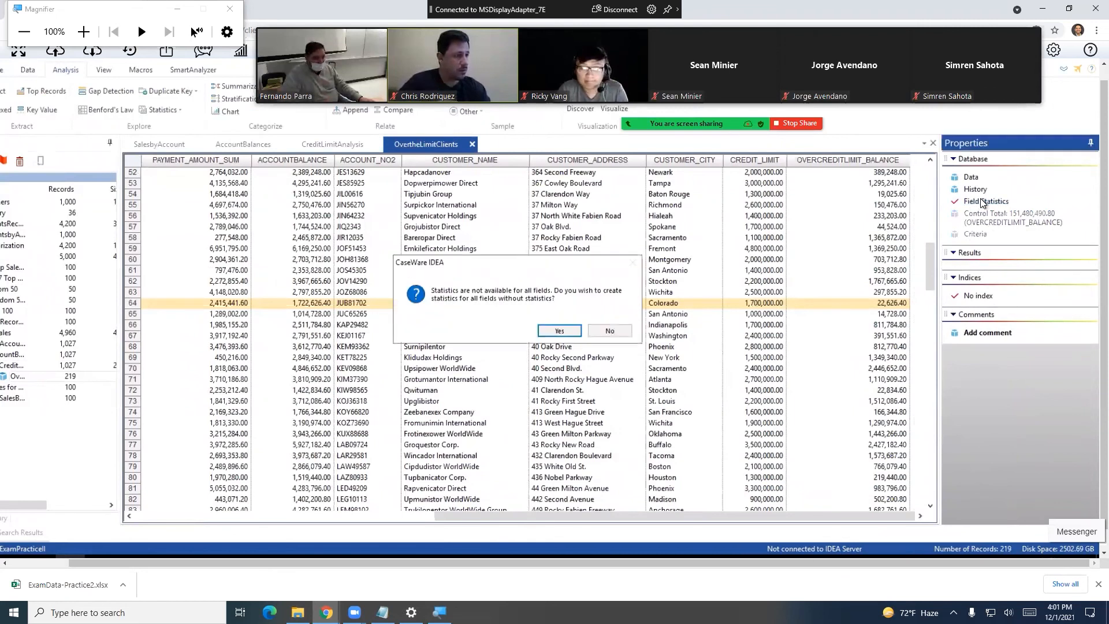
pyautogui.click(543, 335)
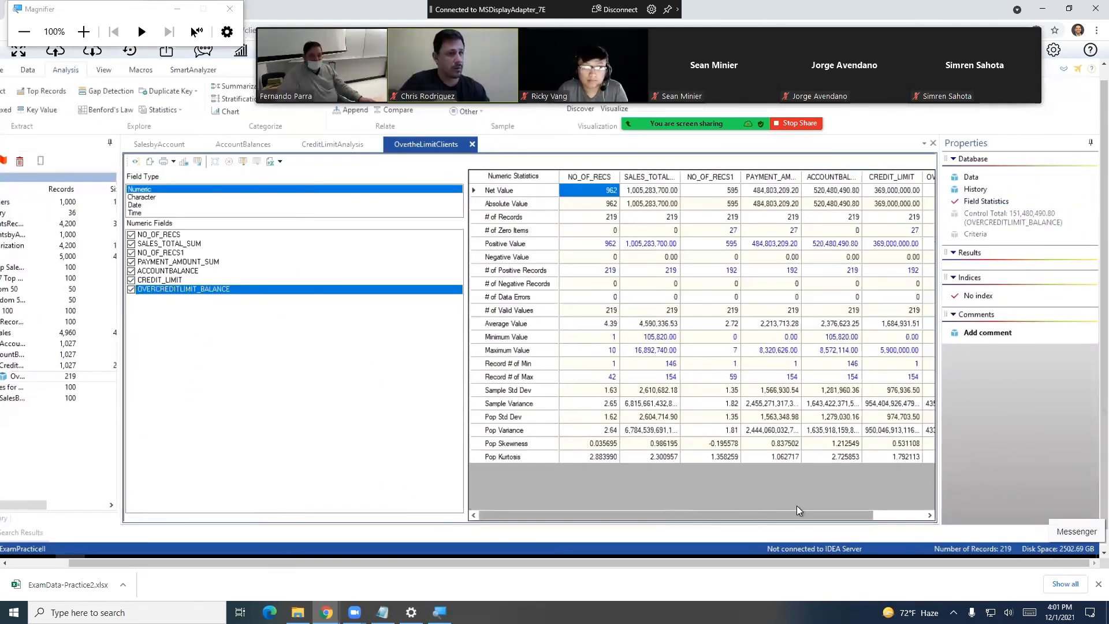
pyautogui.hscroll(2, 796, 506)
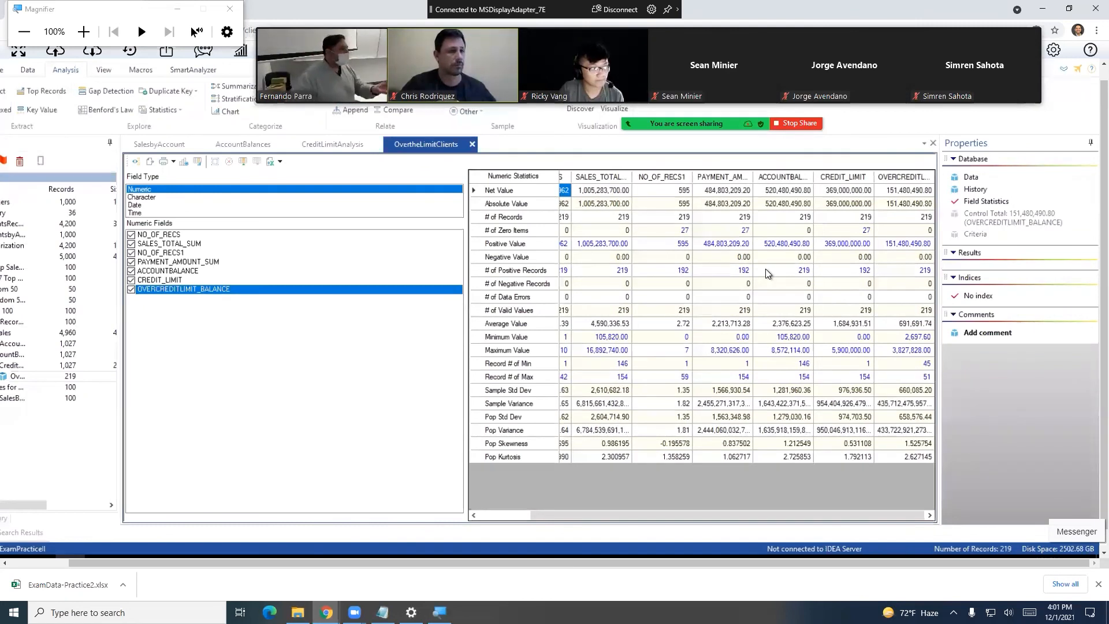
# - Open a direct extraction on CreditLimitAnalysis again and review the criteria carried over from the database filter
pyautogui.click(339, 140)
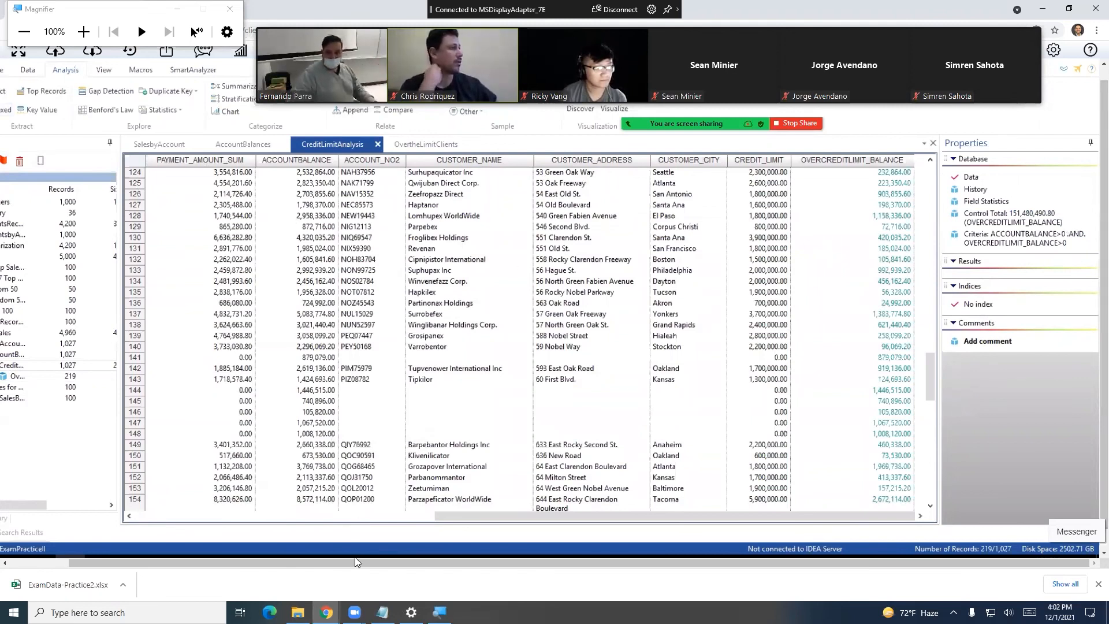
pyautogui.moveTo(356, 561); pyautogui.dragTo(338, 562)
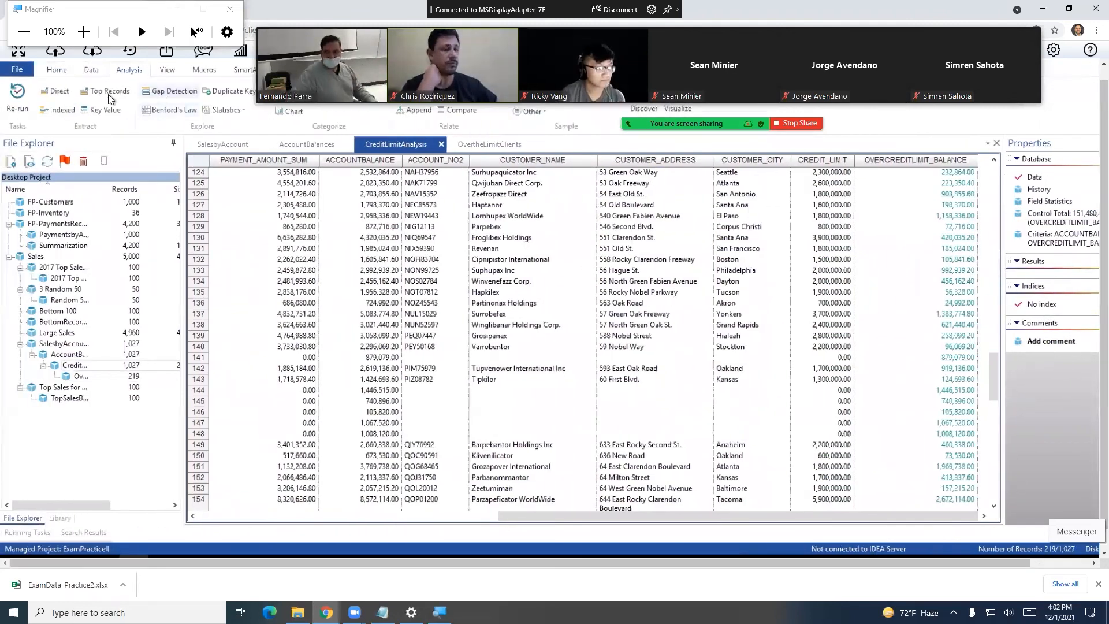
pyautogui.click(56, 91)
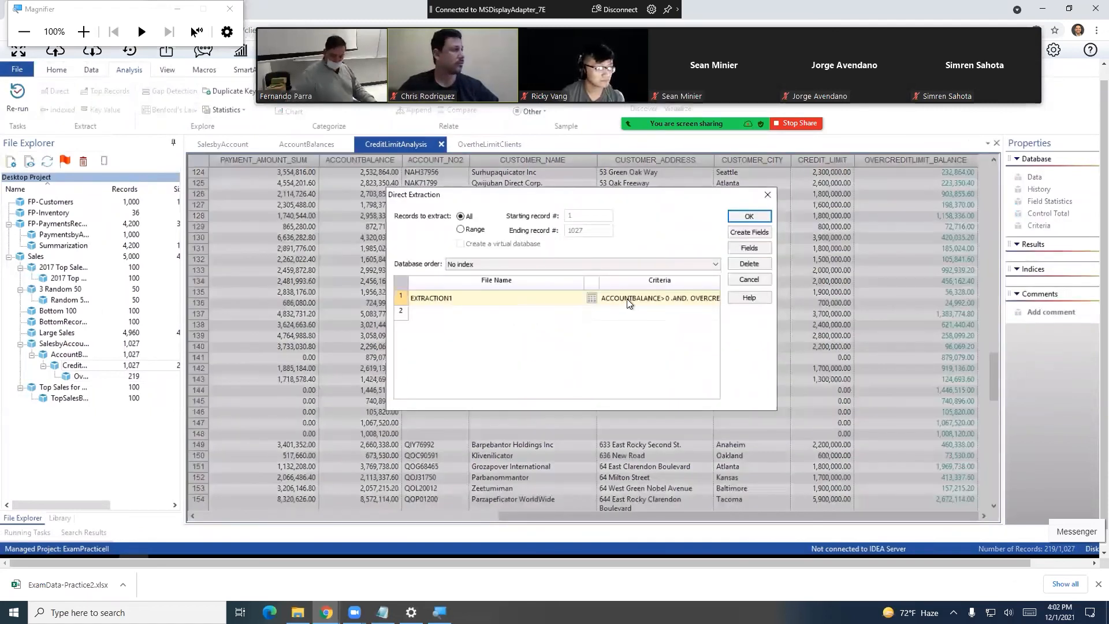
pyautogui.press('alt')
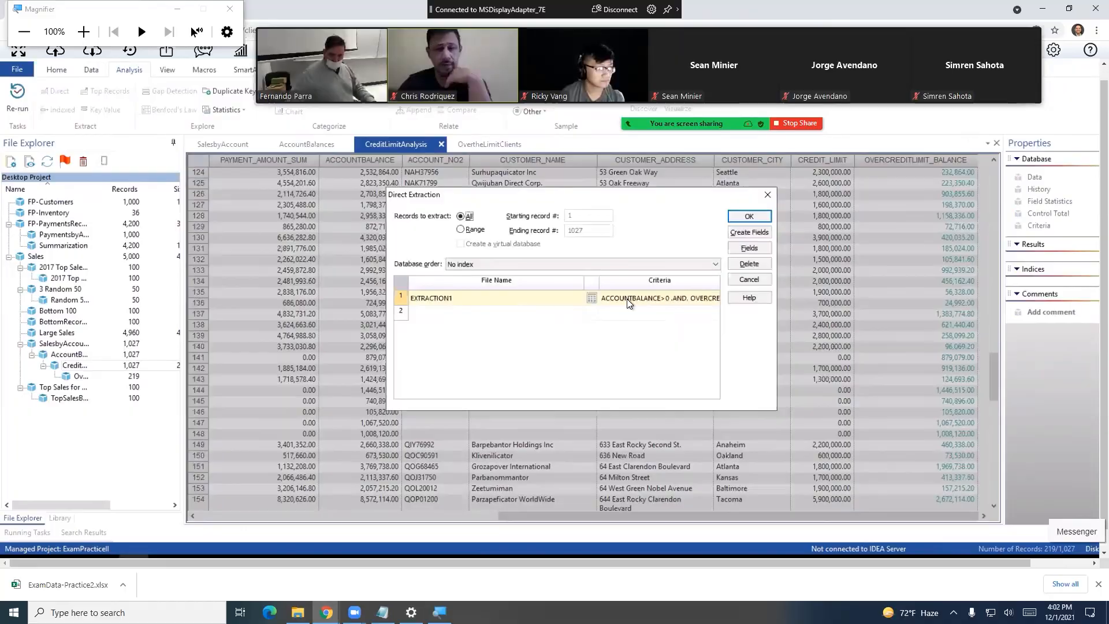
pyautogui.scroll(1, 630, 303)
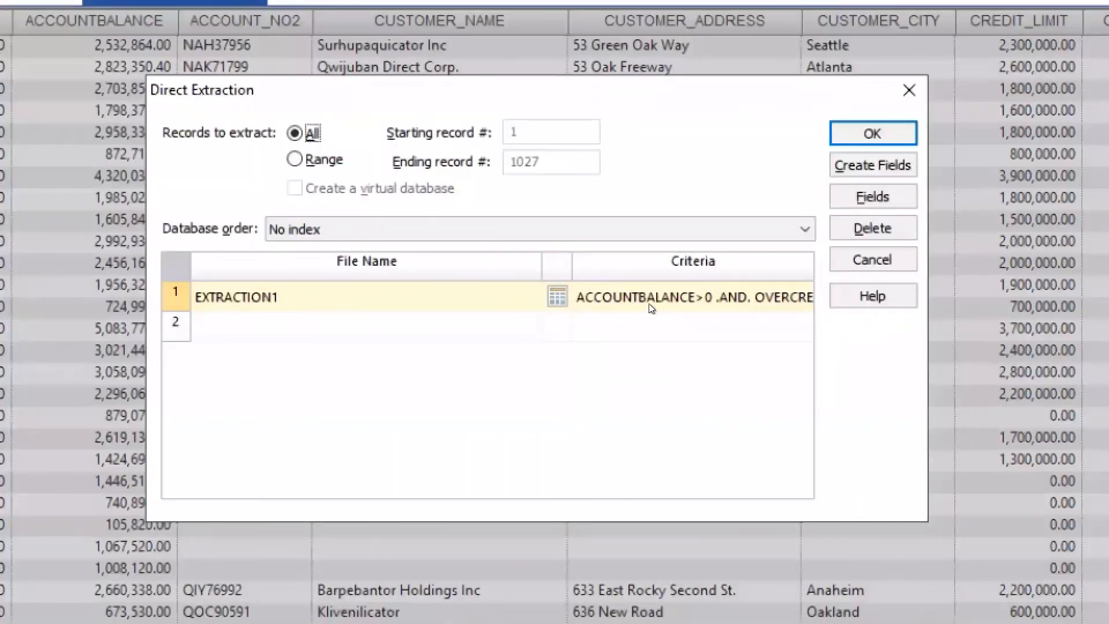